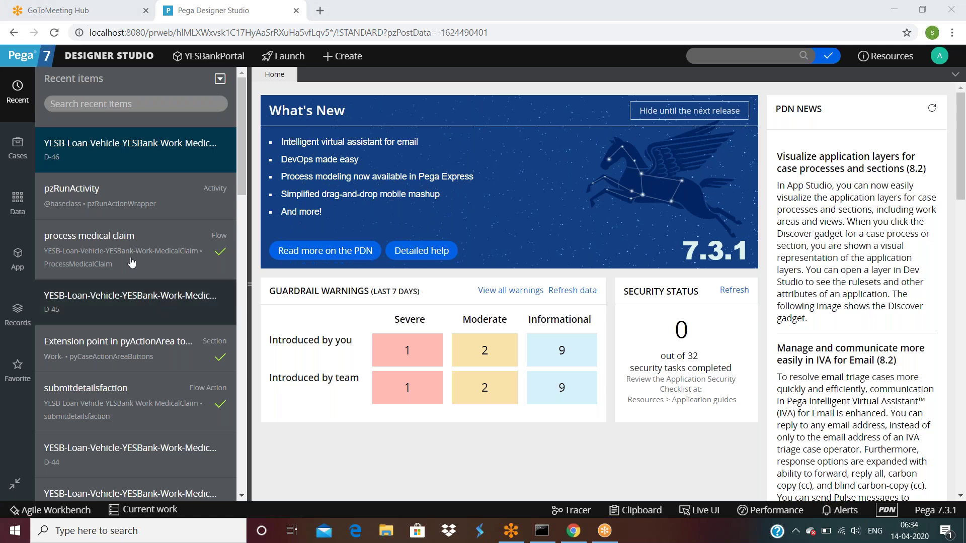
# Run the process medical claim flow to create a new case.
pyautogui.click(226, 134)
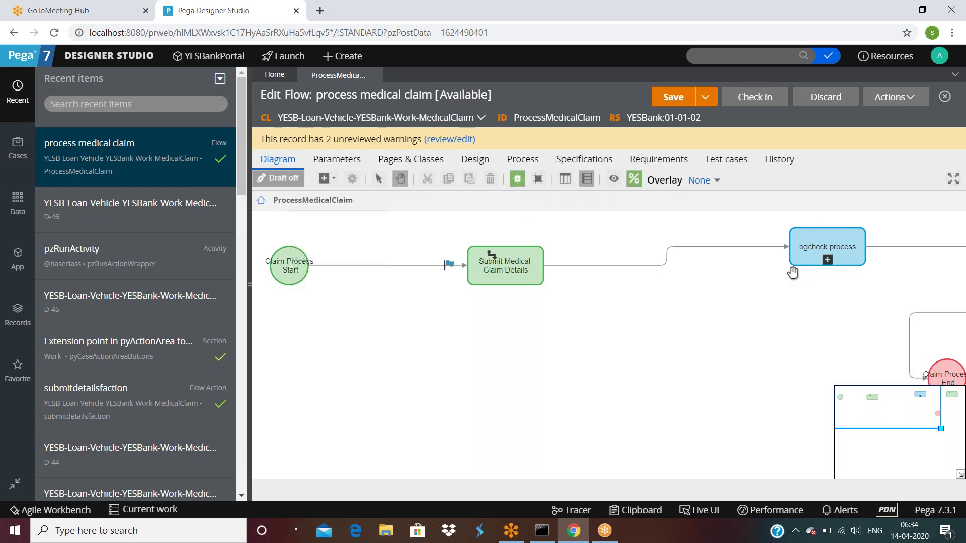
pyautogui.click(895, 98)
pyautogui.click(862, 115)
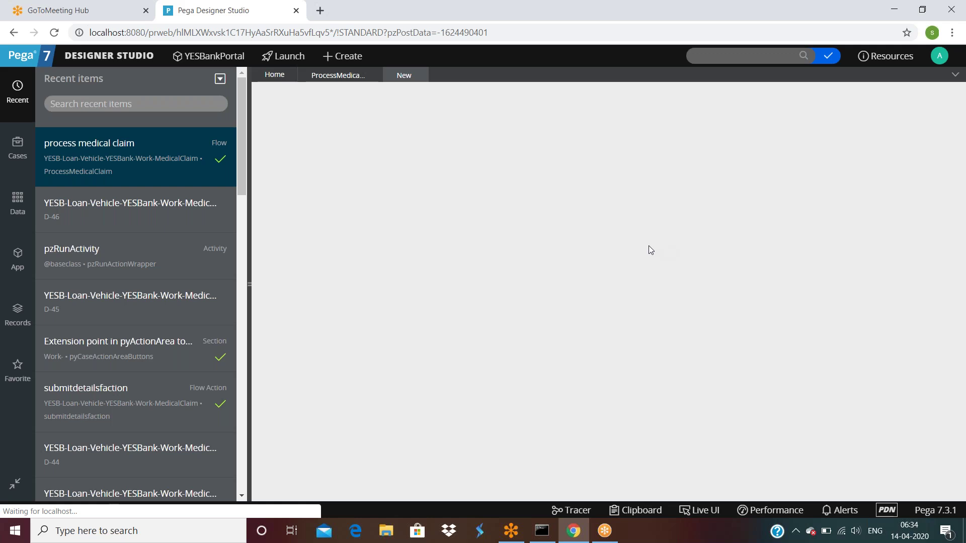
# Drill into the bgcheck process and review Assignment36's properties without changing them.
pyautogui.click(335, 76)
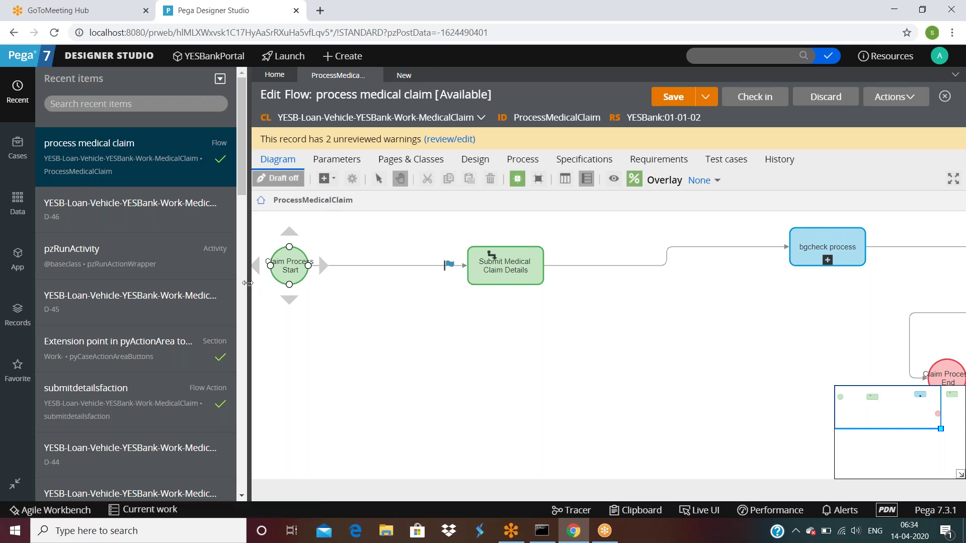
pyautogui.click(825, 259)
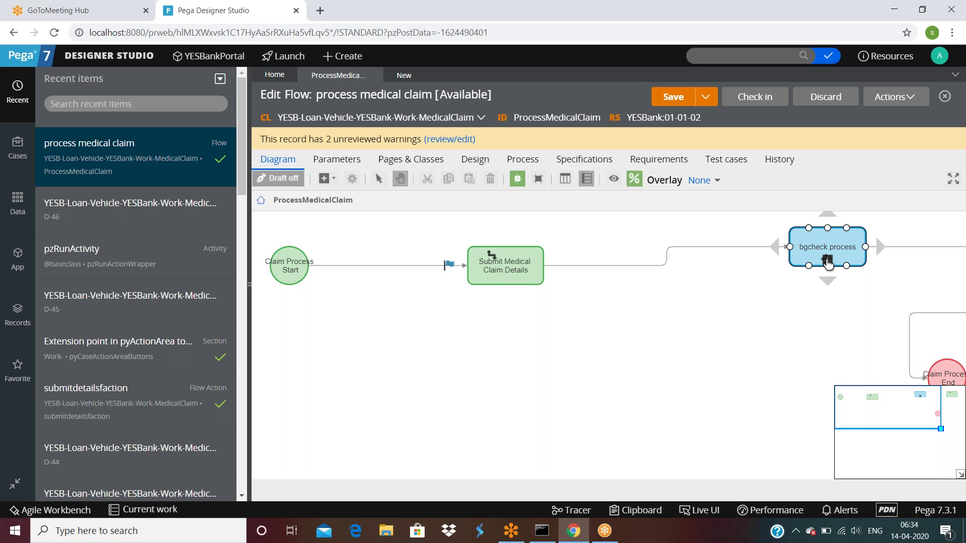
pyautogui.click(827, 260)
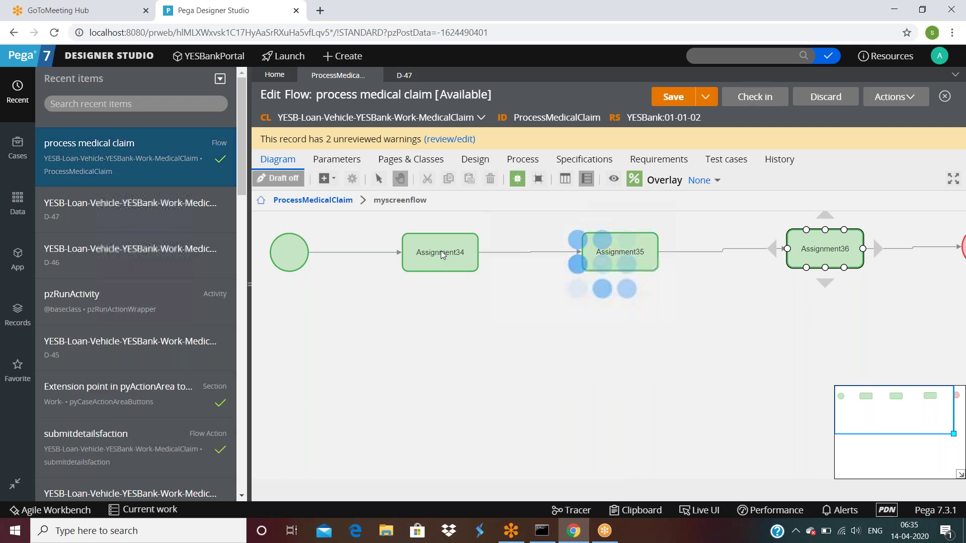
pyautogui.scroll(-3, 556, 296)
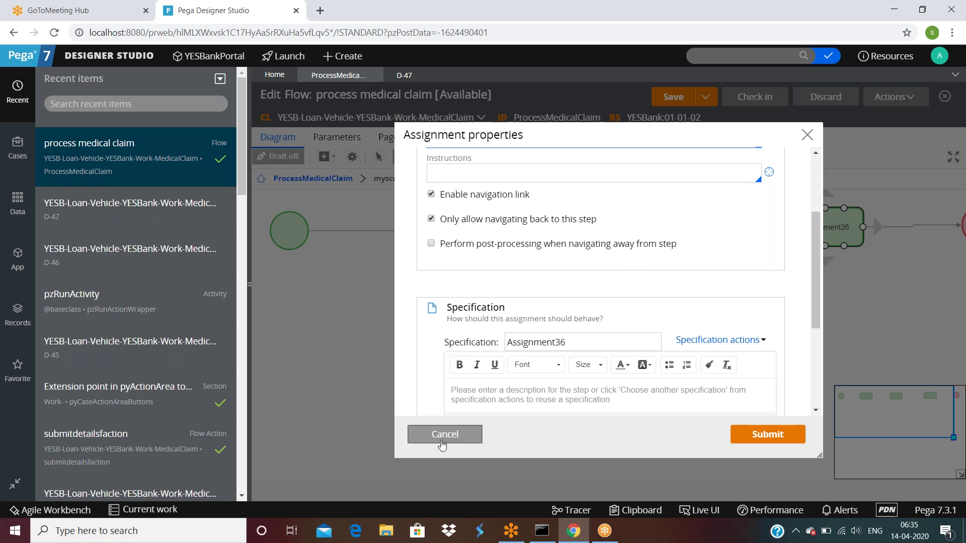
pyautogui.click(443, 434)
# Enter Lastname 'asadfs' on case D-47, submit it, then open the checked-out pyCaseActionAreaButtons section.
pyautogui.click(404, 75)
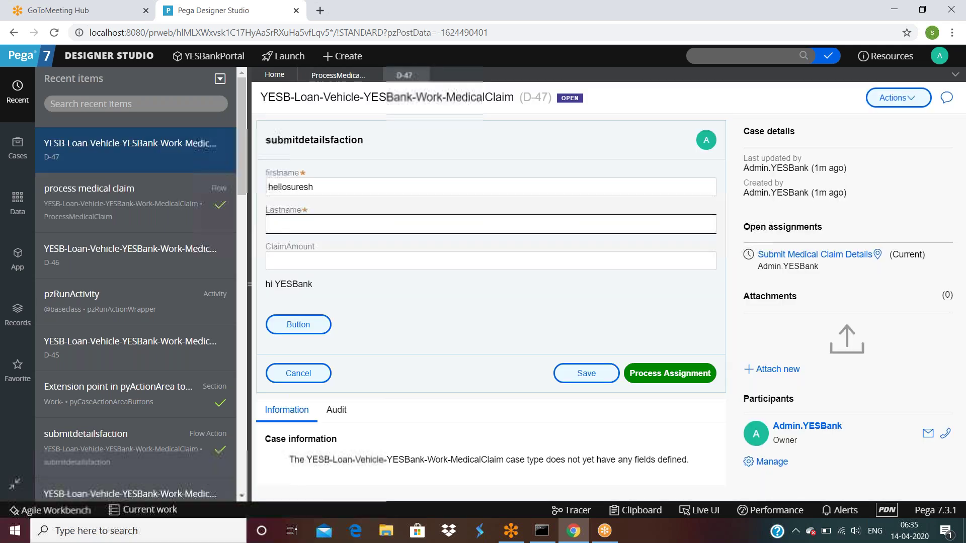
pyautogui.click(309, 218)
pyautogui.write('asadfs')
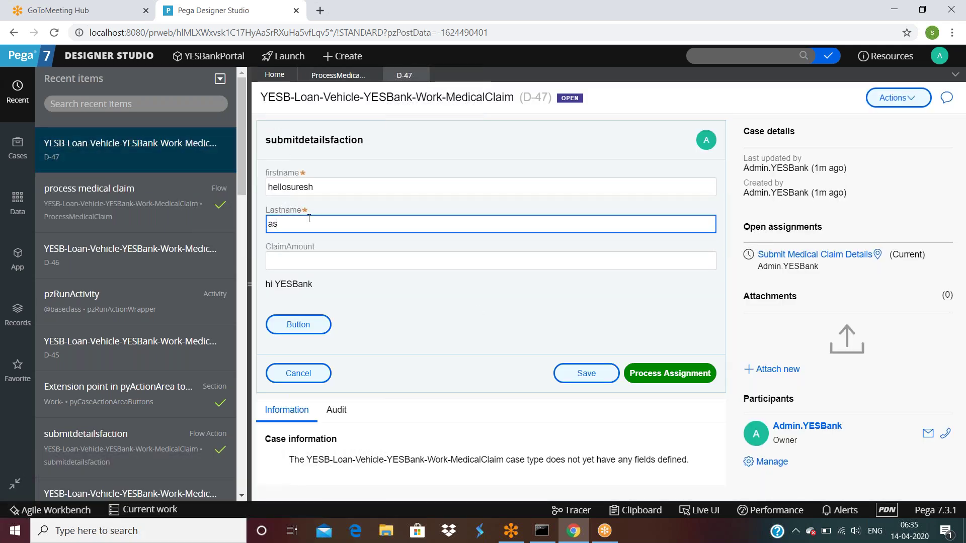
pyautogui.click(686, 373)
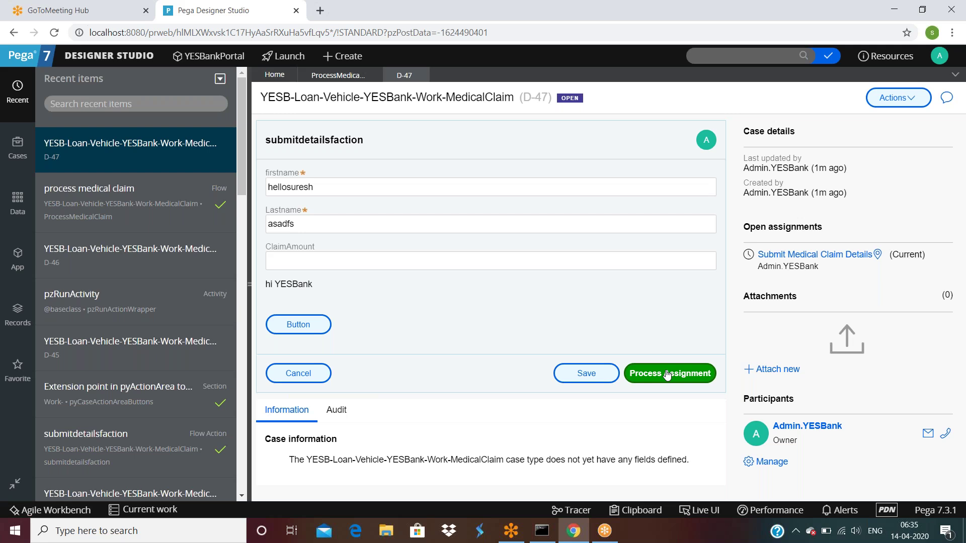
pyautogui.click(684, 378)
pyautogui.click(826, 58)
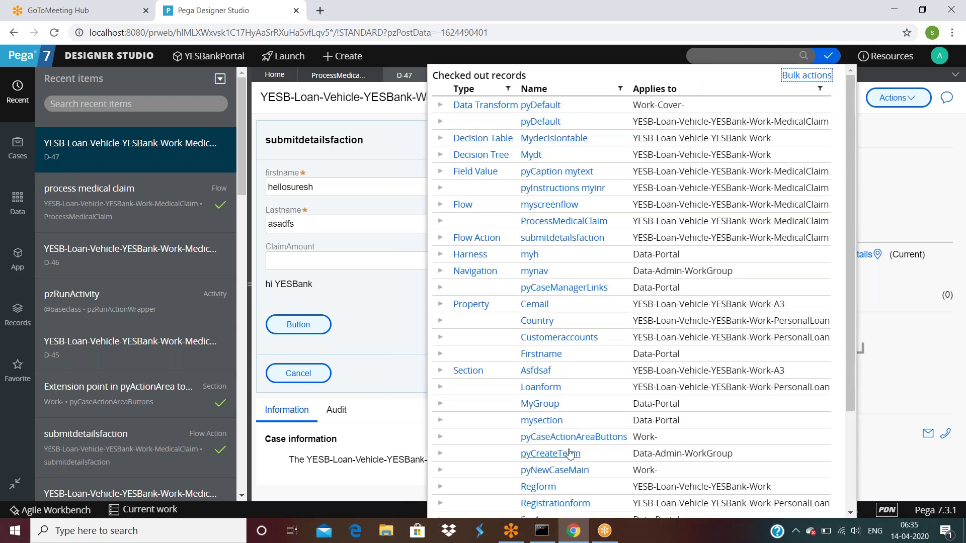
pyautogui.click(570, 438)
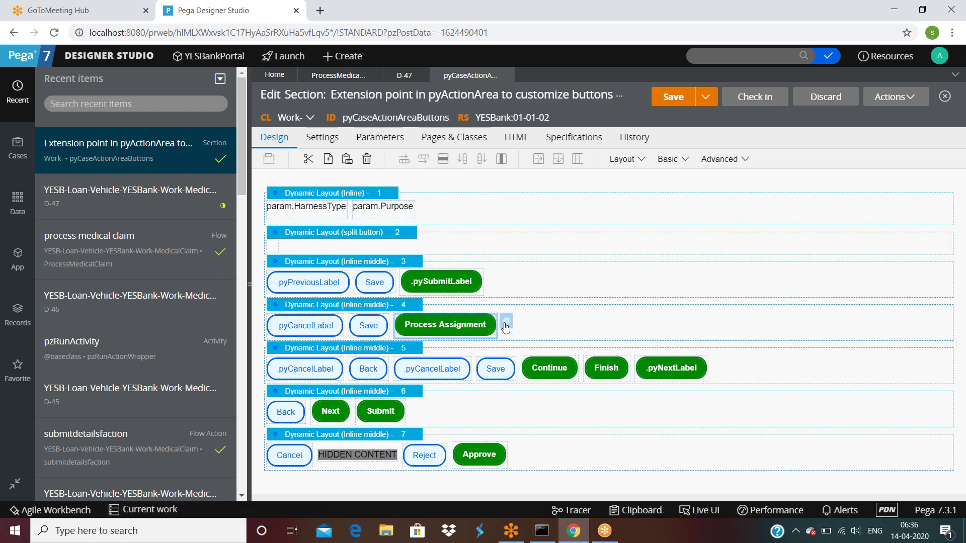
# Replace the Process Assignment button's Run Data Transform action with Finish Assignment and save the section.
pyautogui.click(506, 326)
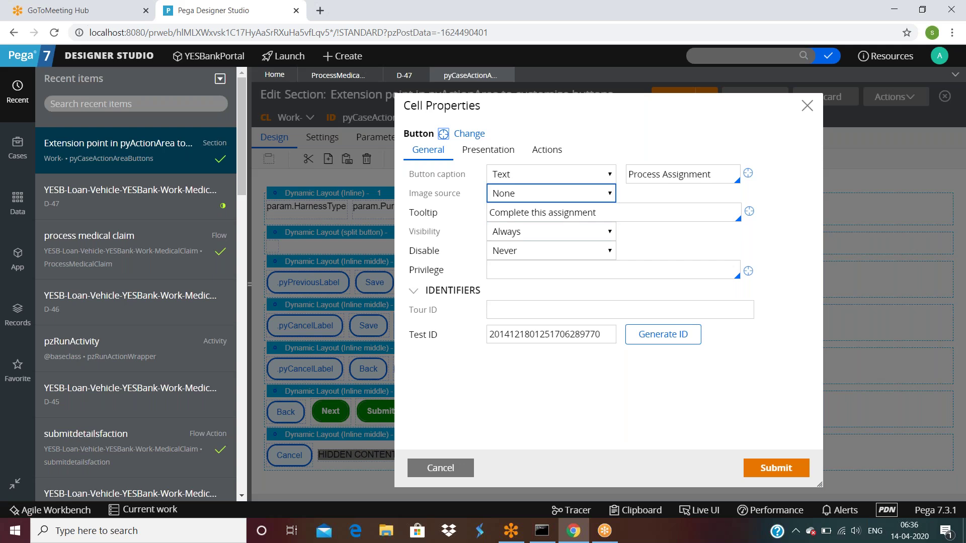
pyautogui.click(547, 150)
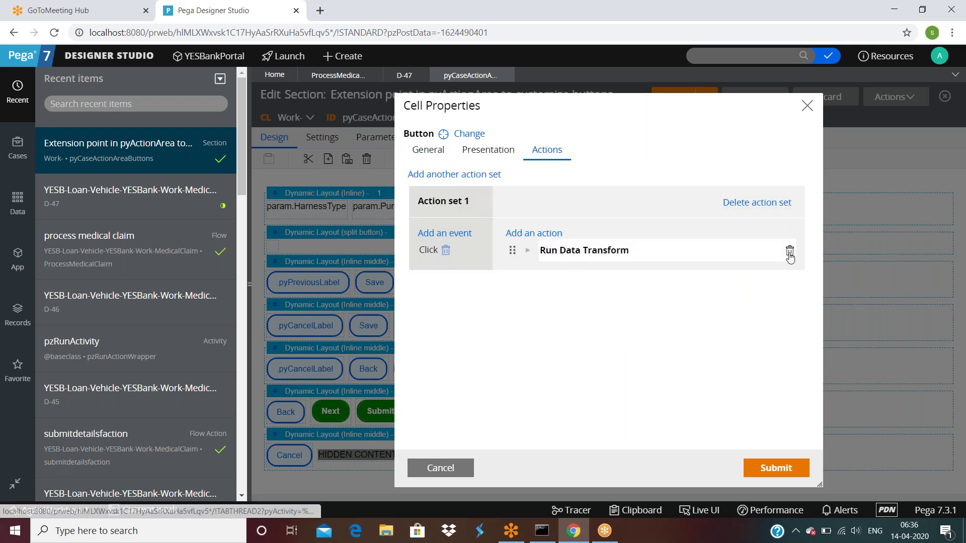
pyautogui.click(790, 251)
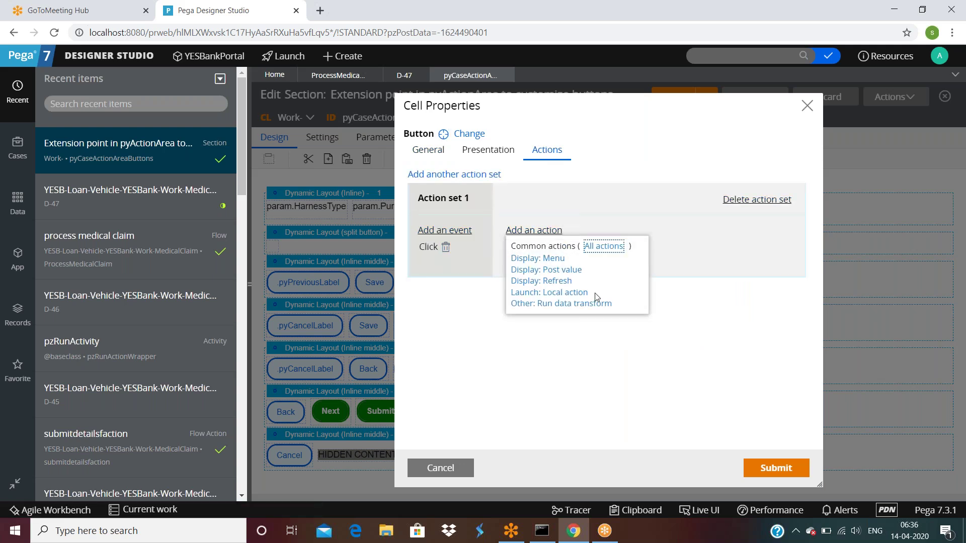
pyautogui.click(595, 254)
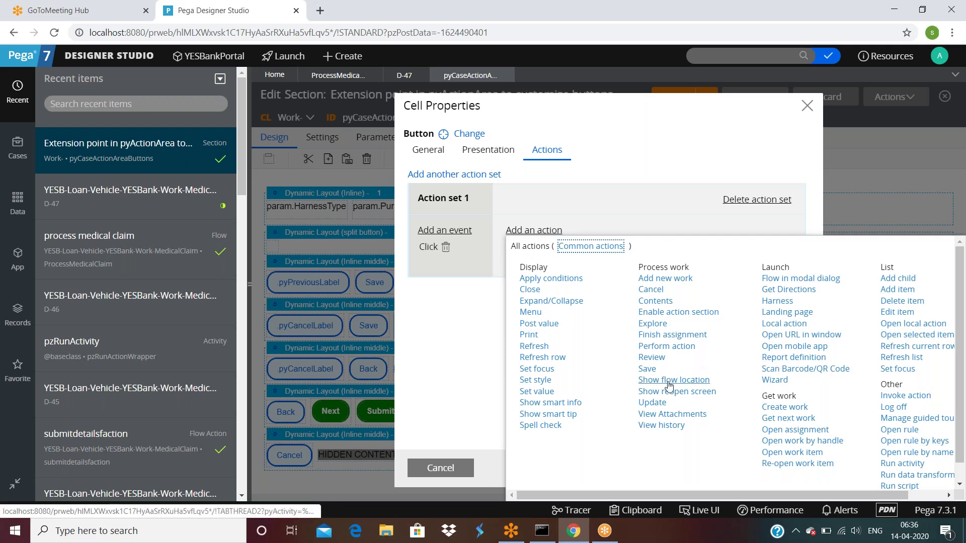
pyautogui.click(672, 335)
pyautogui.click(775, 467)
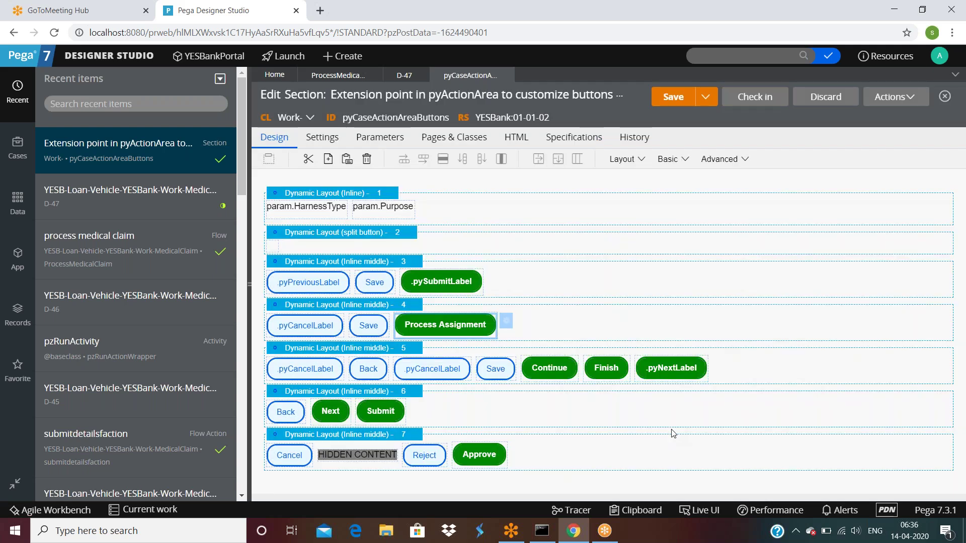
pyautogui.click(668, 95)
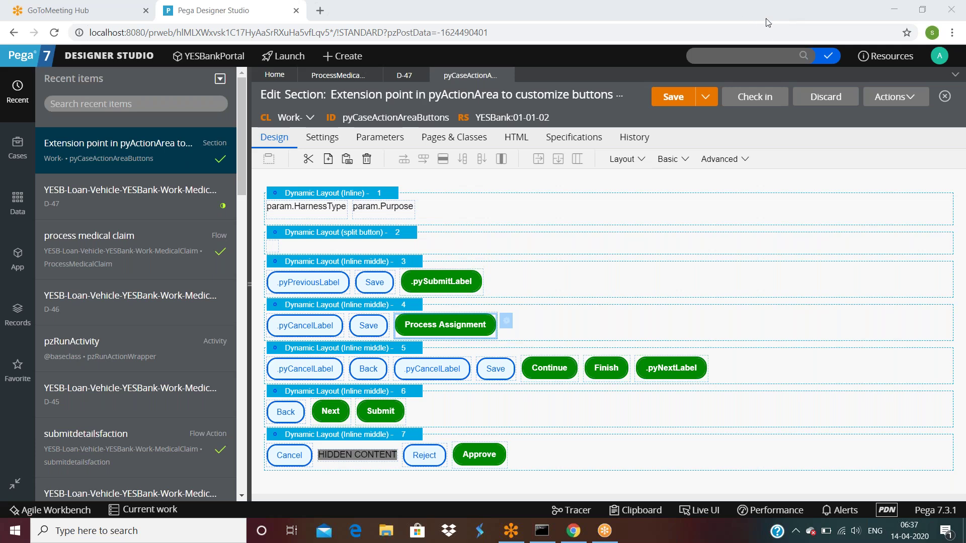
# Recheck the Process Assignment button's properties unchanged and return to case D-47.
pyautogui.click(508, 323)
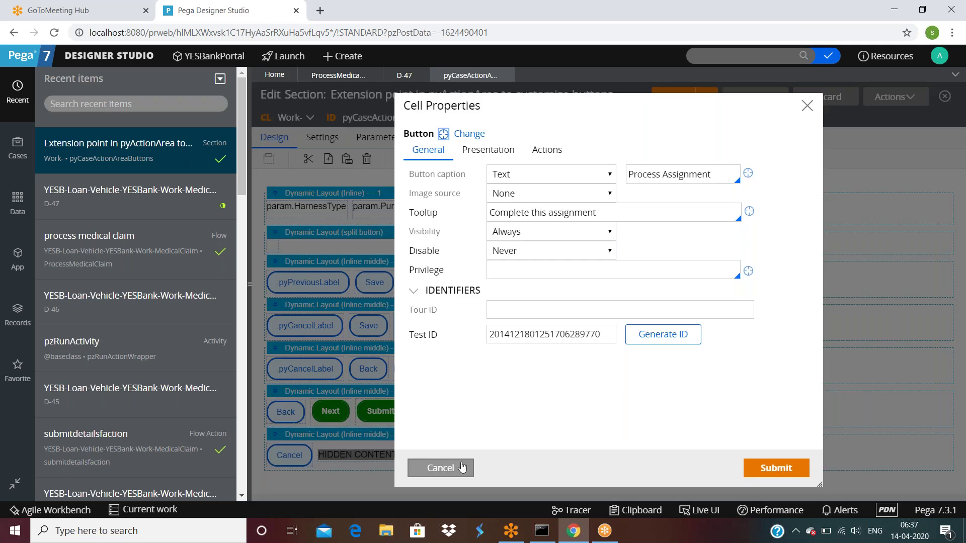
pyautogui.click(461, 468)
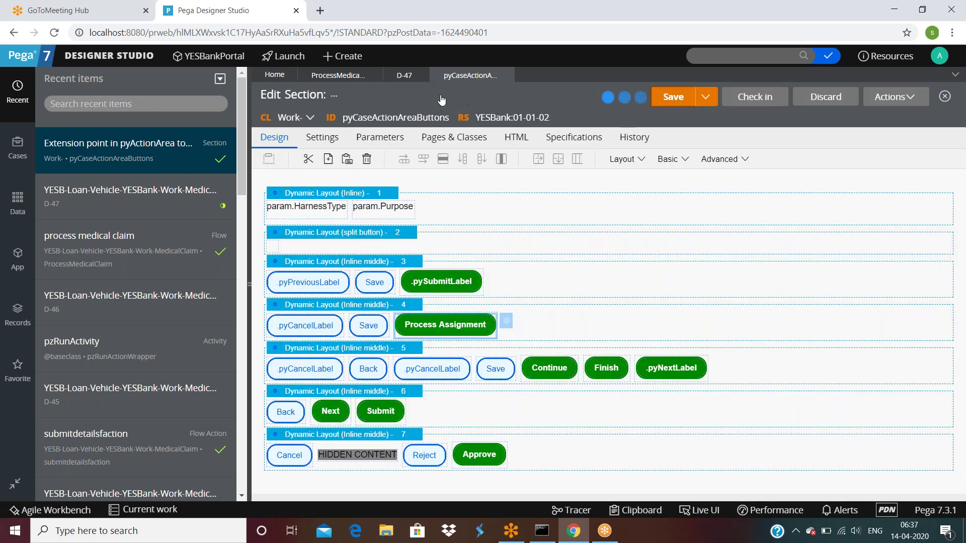
pyautogui.click(402, 77)
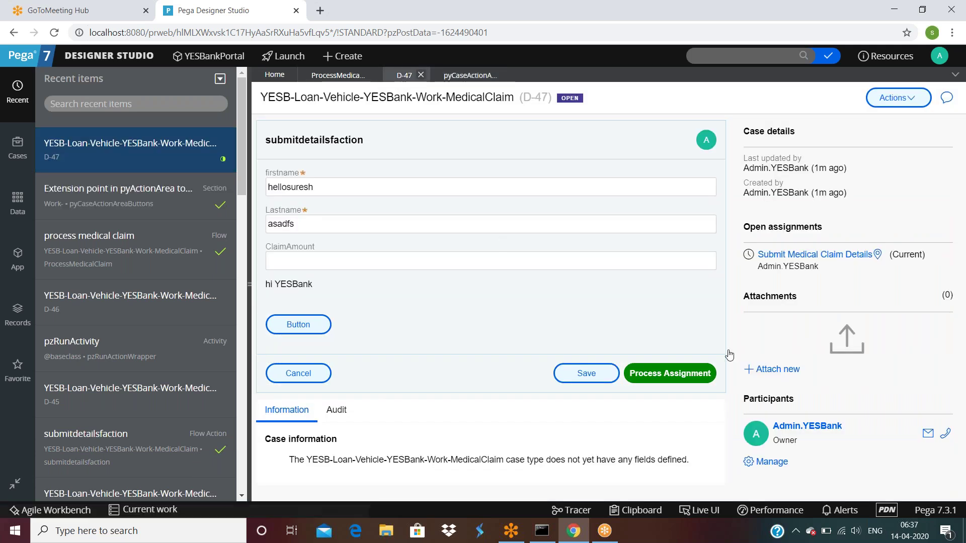
# Refresh case D-47, fill Lastname 'dsfds', and submit the claim details.
pyautogui.click(887, 106)
pyautogui.click(882, 119)
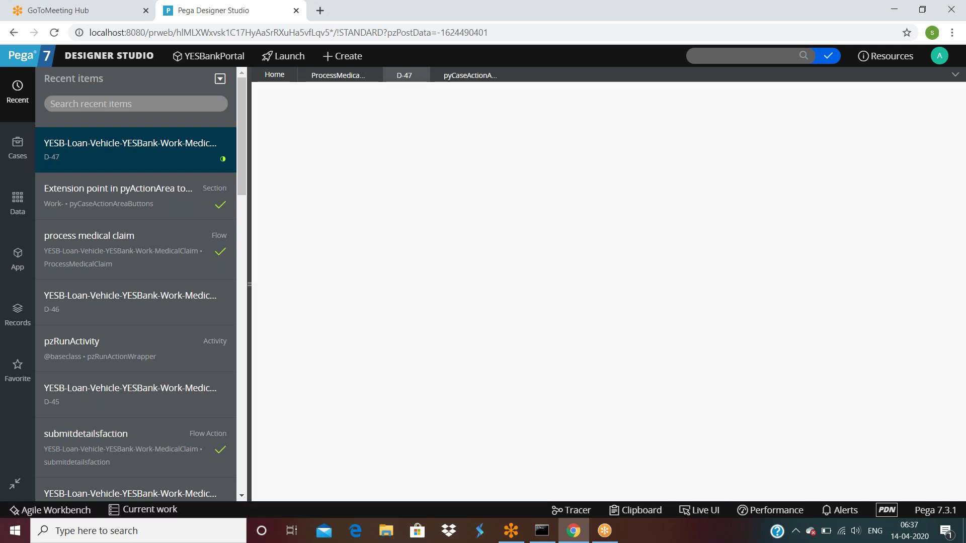
pyautogui.click(673, 377)
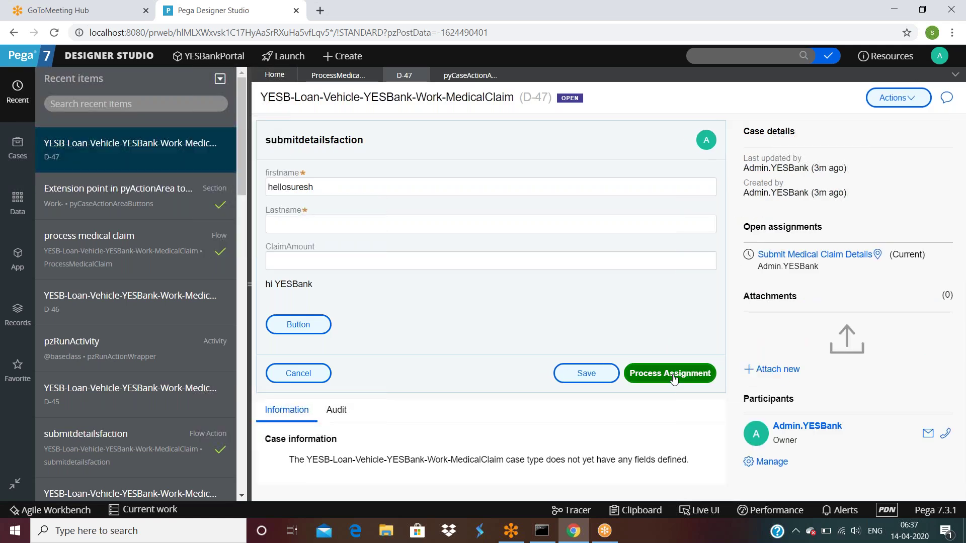
pyautogui.press('Return')
pyautogui.click(380, 224)
pyautogui.write('dsfds')
pyautogui.click(649, 380)
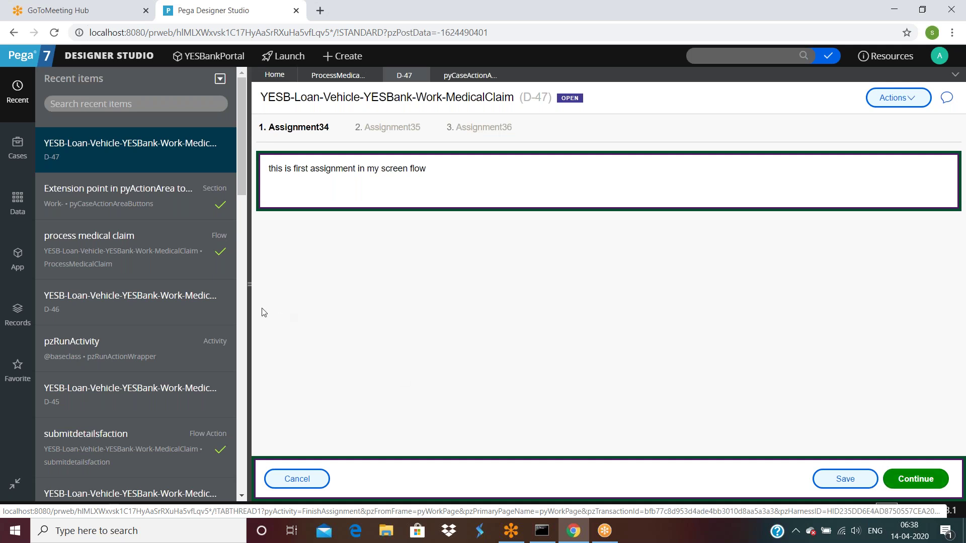
# Move to the screen flow's second step, back to the first, and forward again.
pyautogui.click(249, 284)
pyautogui.click(910, 479)
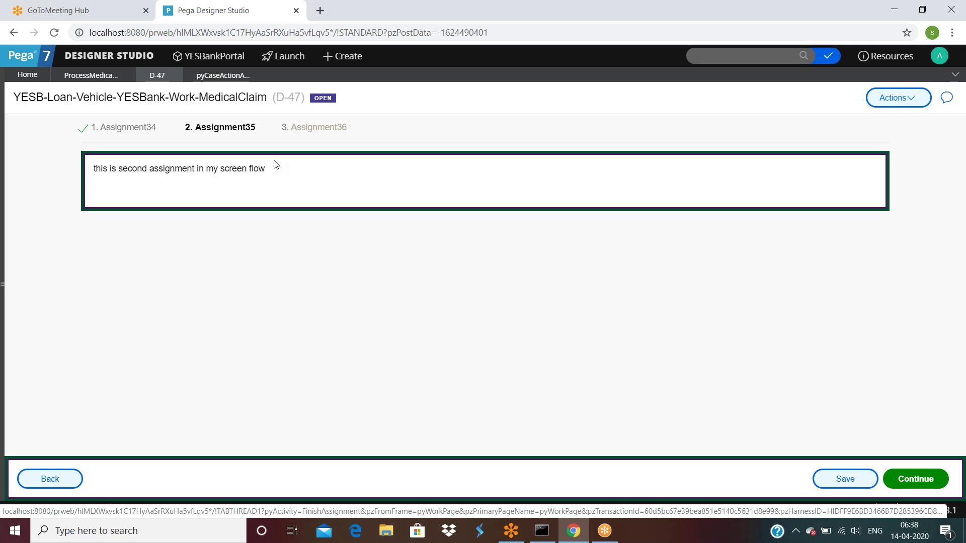
pyautogui.click(39, 483)
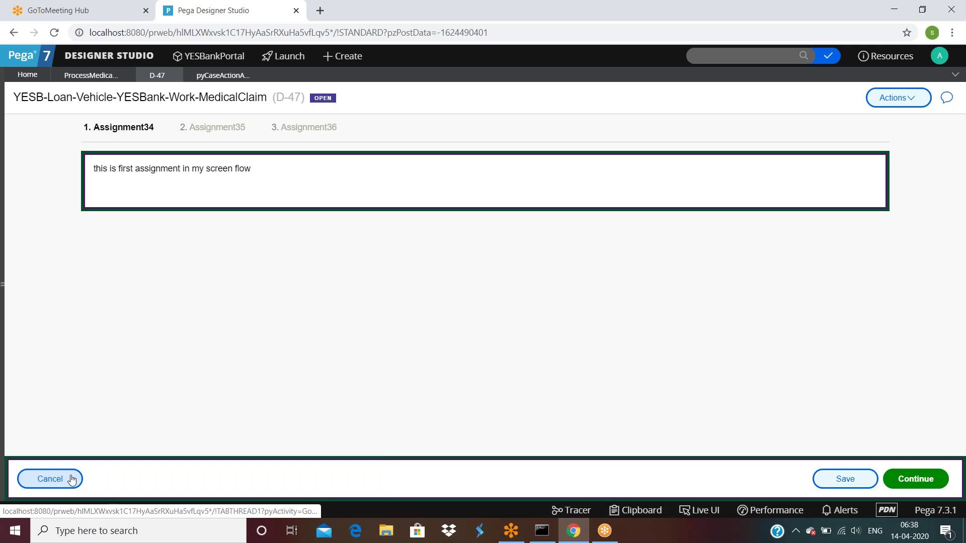
pyautogui.click(916, 478)
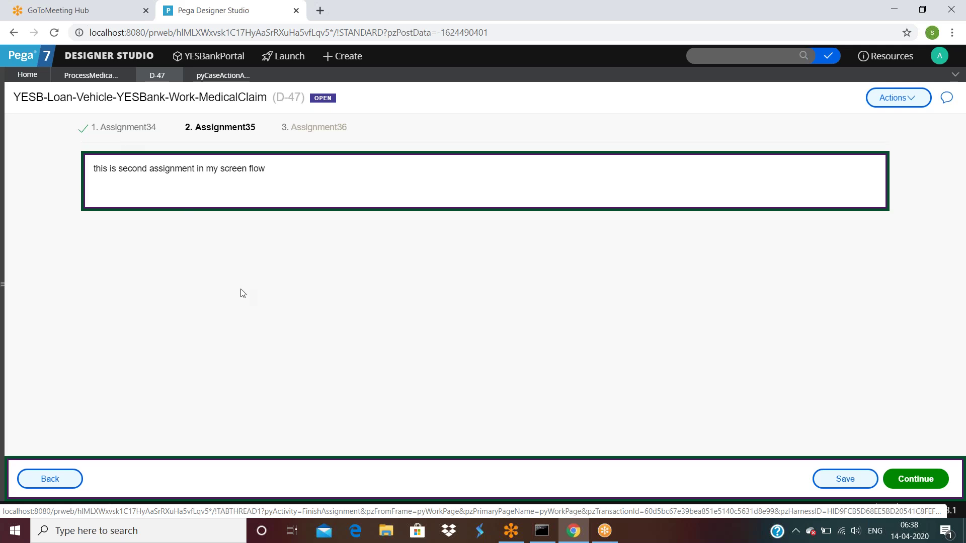
pyautogui.click(98, 76)
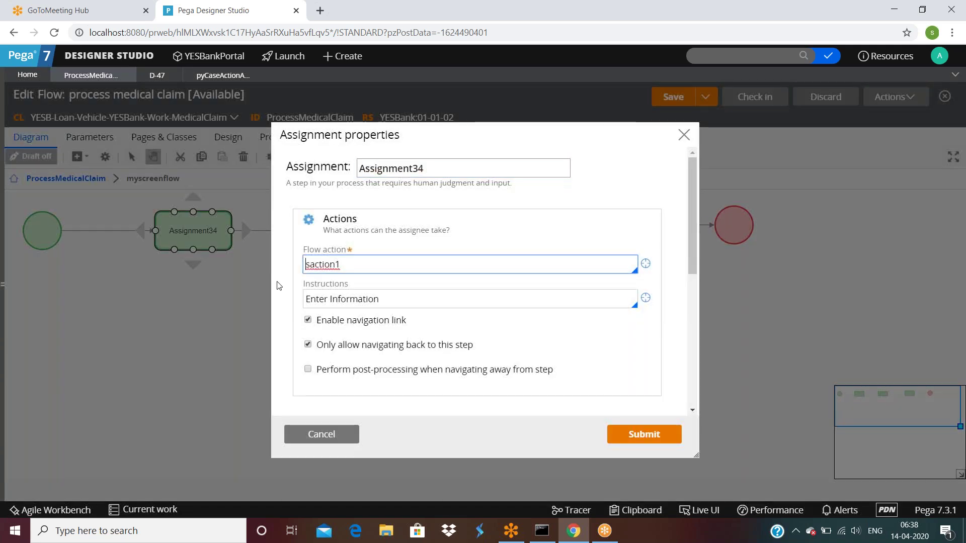
# Set saction1's post-processing Apply data transform to mypos1.
pyautogui.doubleClick(343, 264)
pyautogui.click(646, 264)
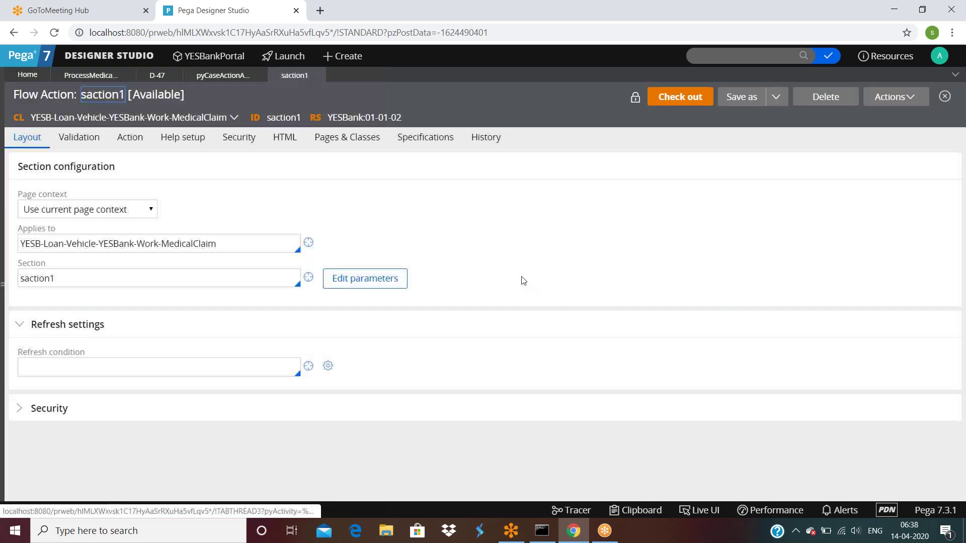
pyautogui.click(130, 137)
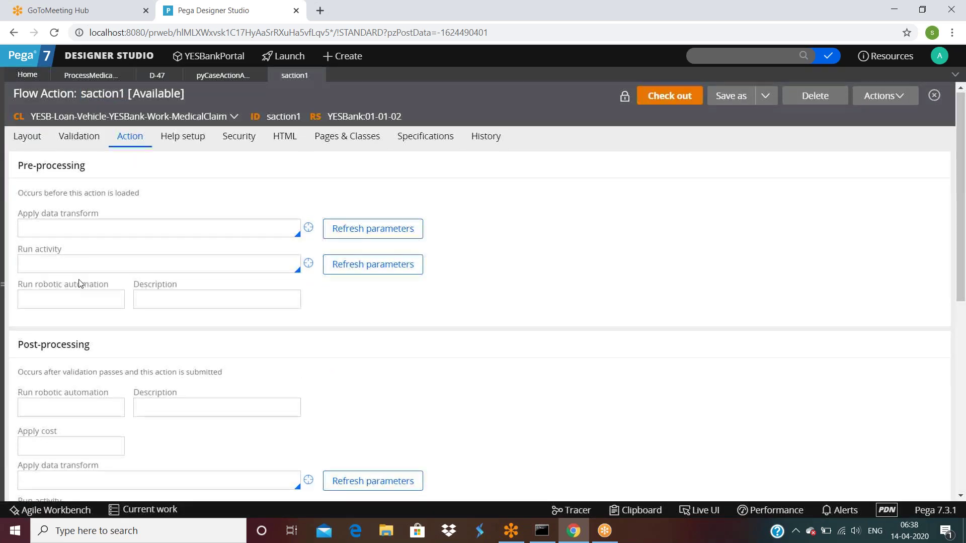
pyautogui.scroll(-3, 79, 283)
pyautogui.click(82, 357)
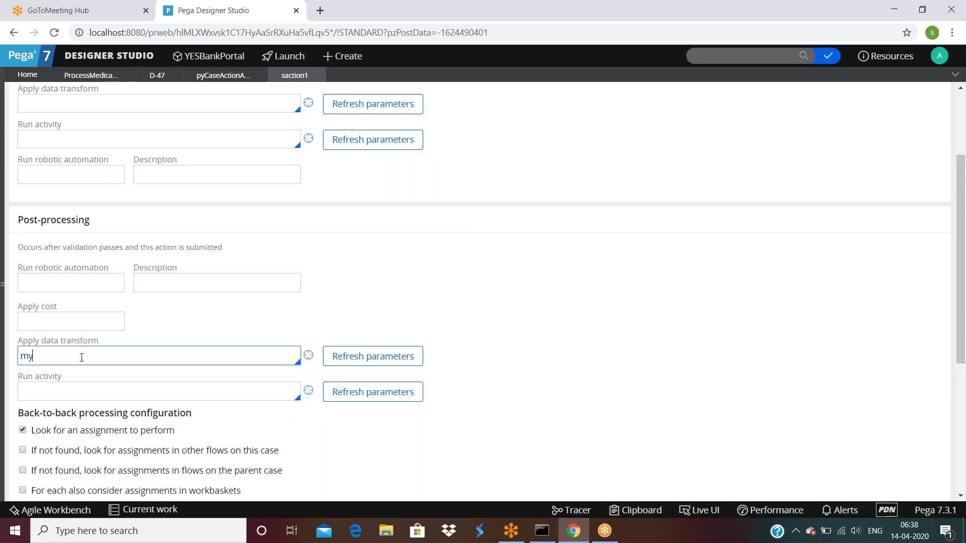
pyautogui.write('mypos1')
pyautogui.click(309, 356)
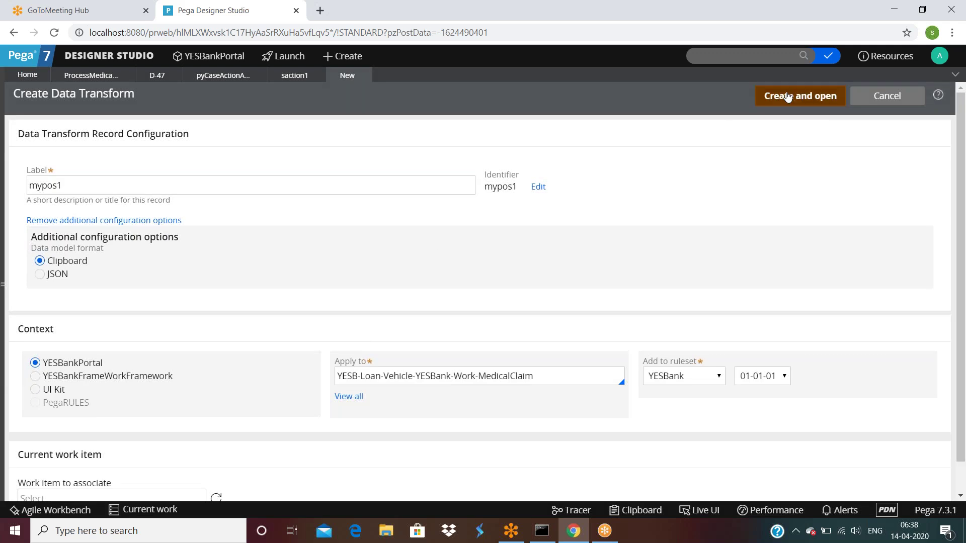
# Create data transform mypos1 setting .Firstname to "yyyyyyyyyyyyyy" and save it.
pyautogui.click(788, 97)
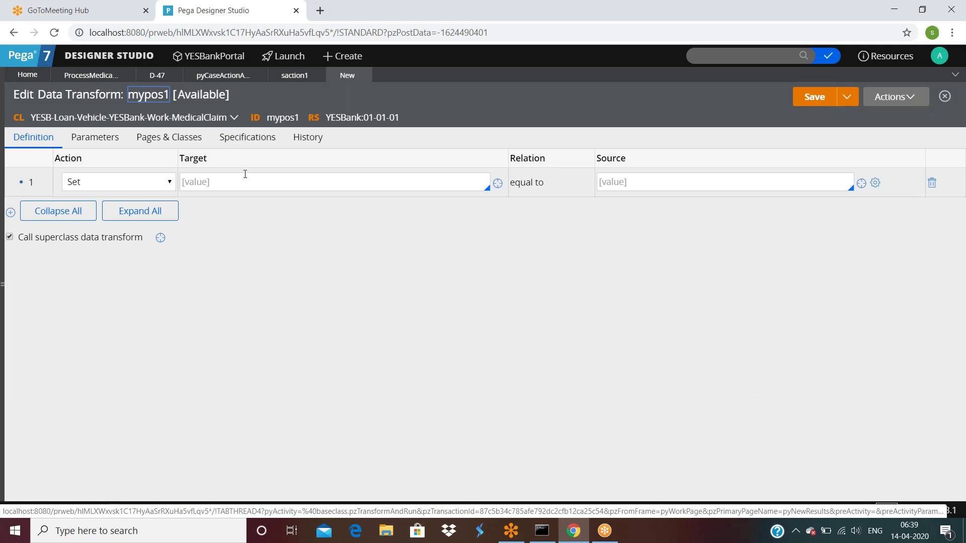
pyautogui.click(254, 186)
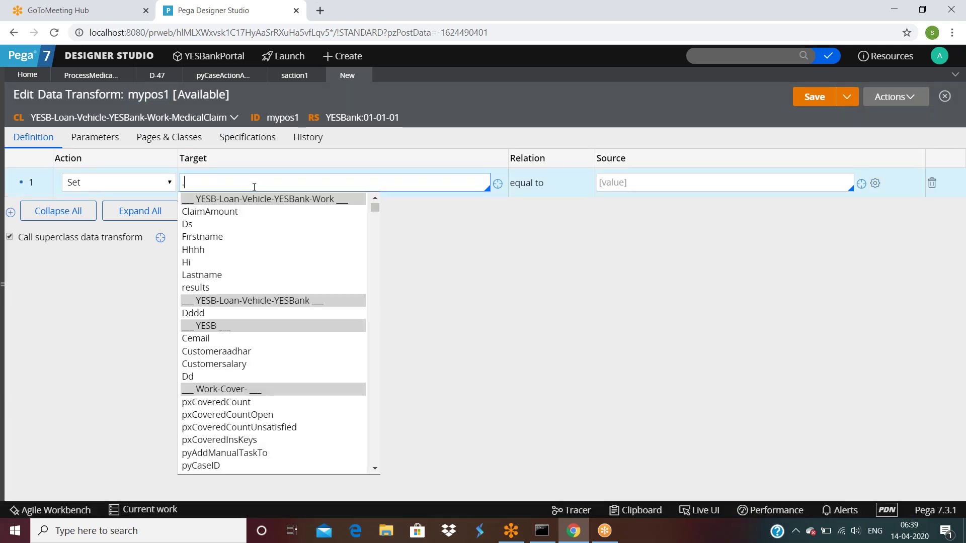
pyautogui.write('.F')
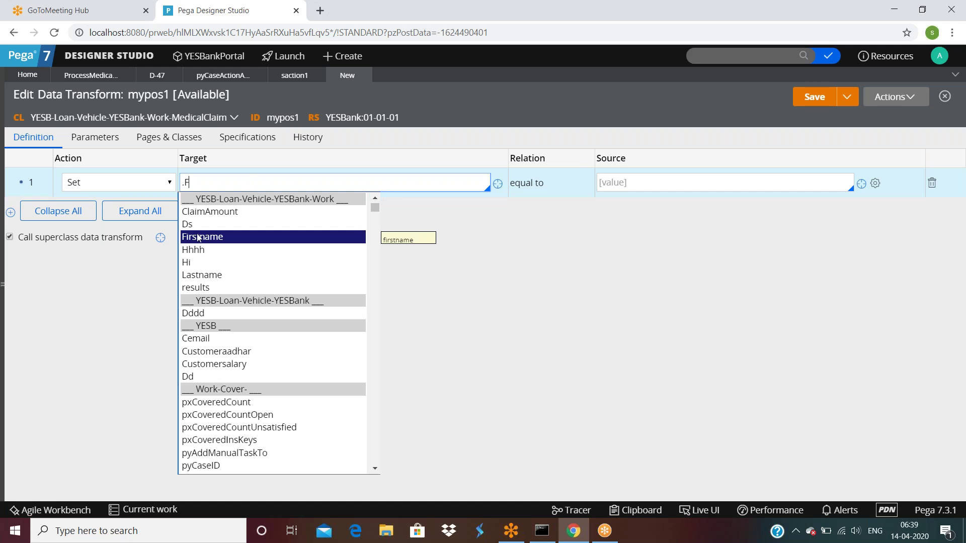
pyautogui.press('Return')
pyautogui.click(658, 184)
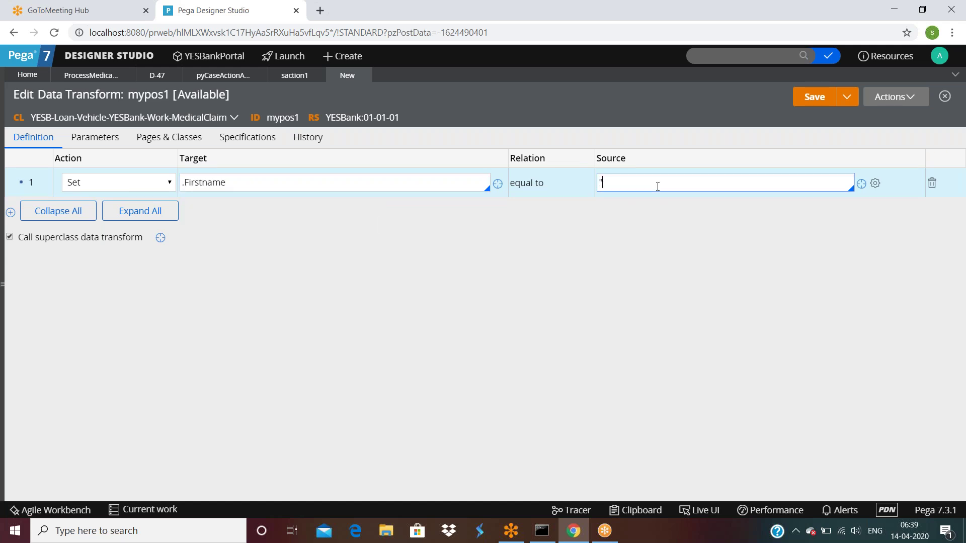
pyautogui.write('"yyyyyyyyyyyyyy"')
pyautogui.click(822, 95)
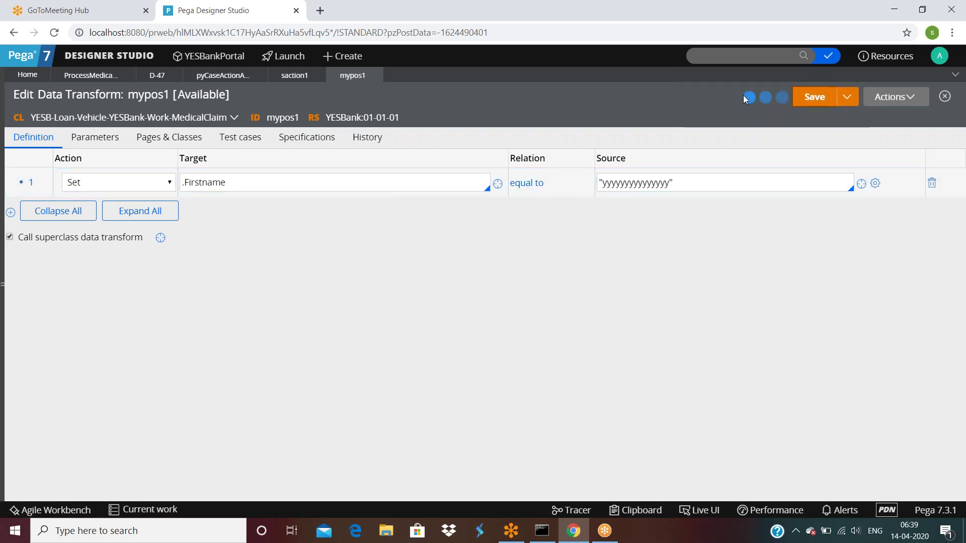
pyautogui.click(90, 75)
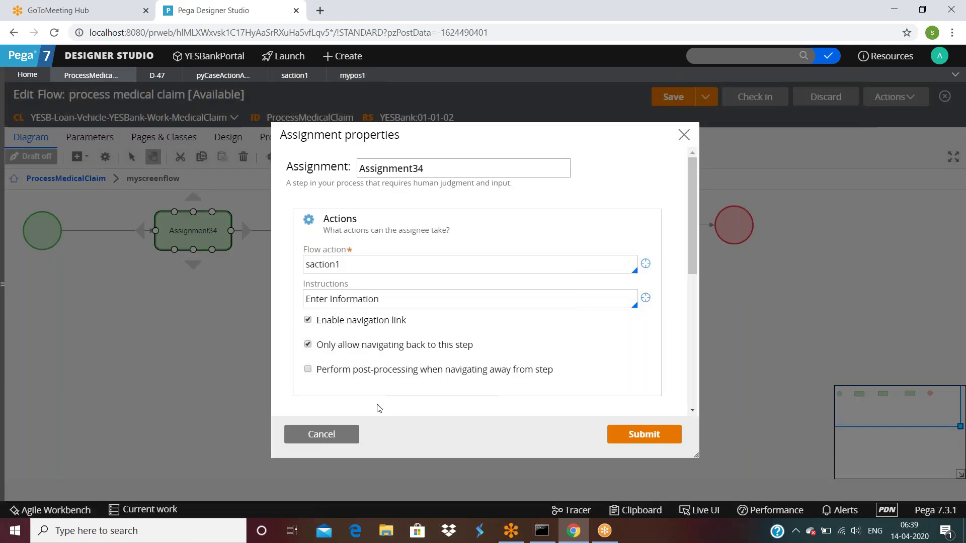
# Create a new medical claim case and enter Lastname 'dsfdsf'.
pyautogui.click(314, 435)
pyautogui.click(892, 96)
pyautogui.click(829, 288)
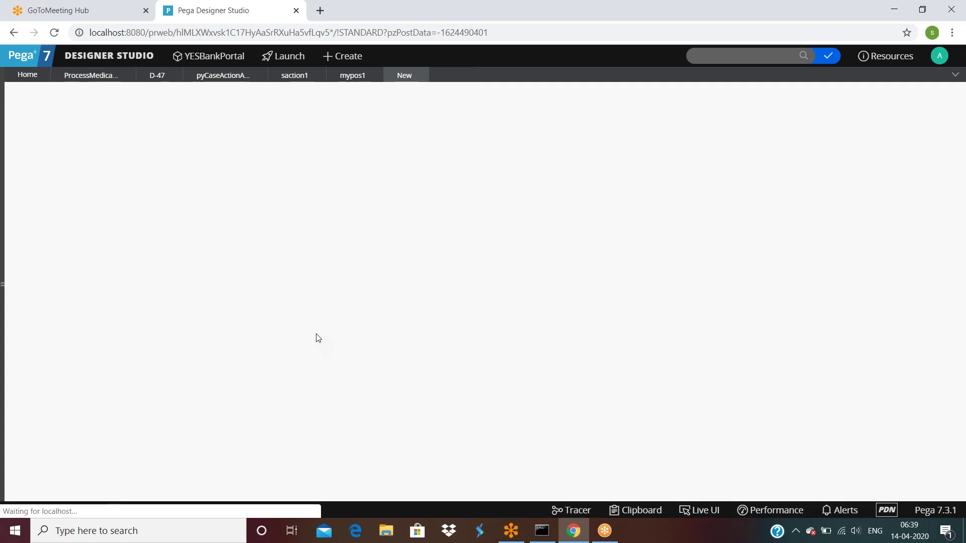
pyautogui.doubleClick(184, 189)
pyautogui.click(178, 220)
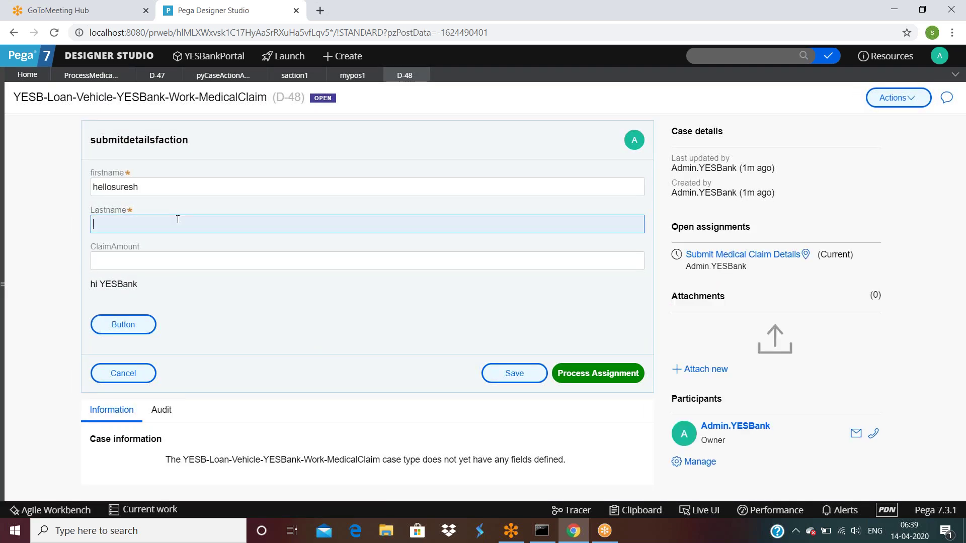
pyautogui.write('dsfdsf')
# Inspect the case in the clipboard viewer, then revisit the ClaimAmount and Lastname fields.
pyautogui.click(637, 510)
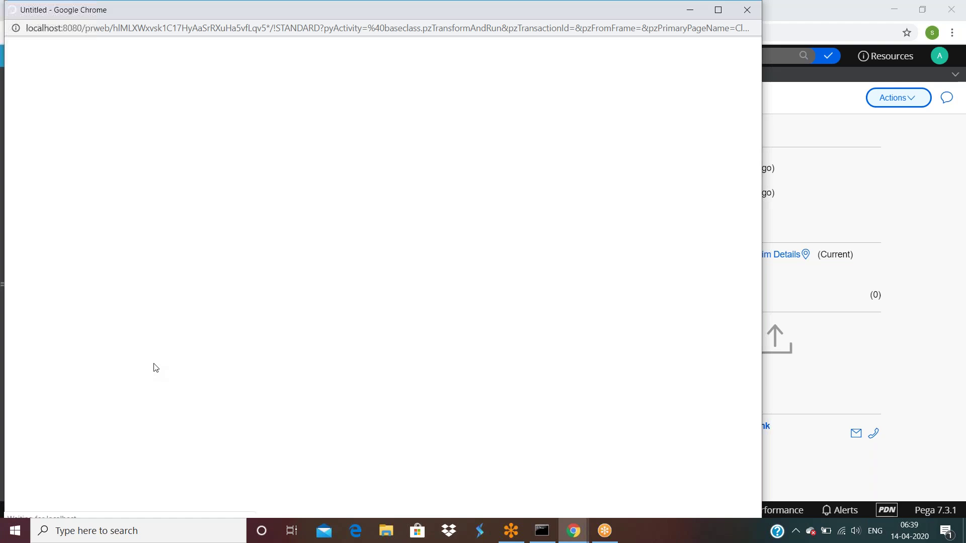
pyautogui.scroll(-3, 144, 306)
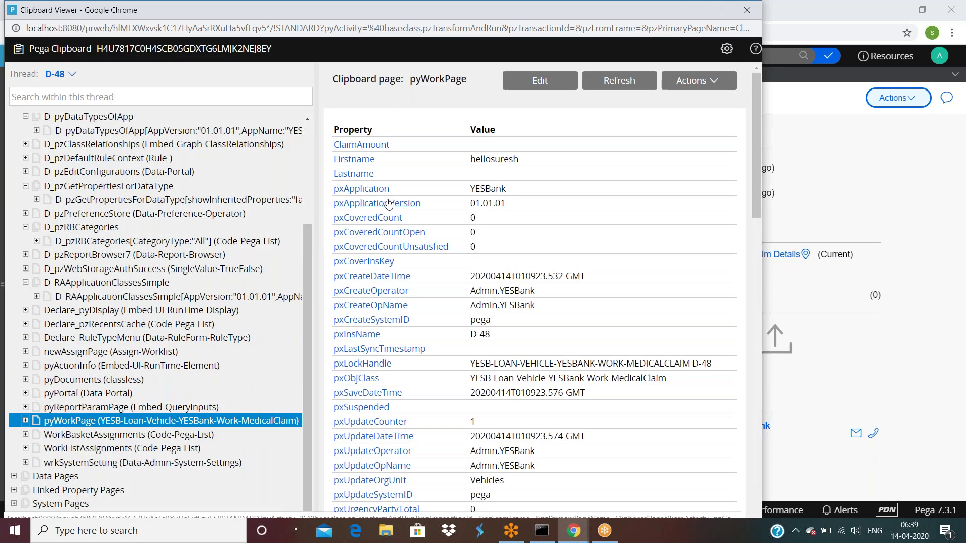
pyautogui.click(814, 153)
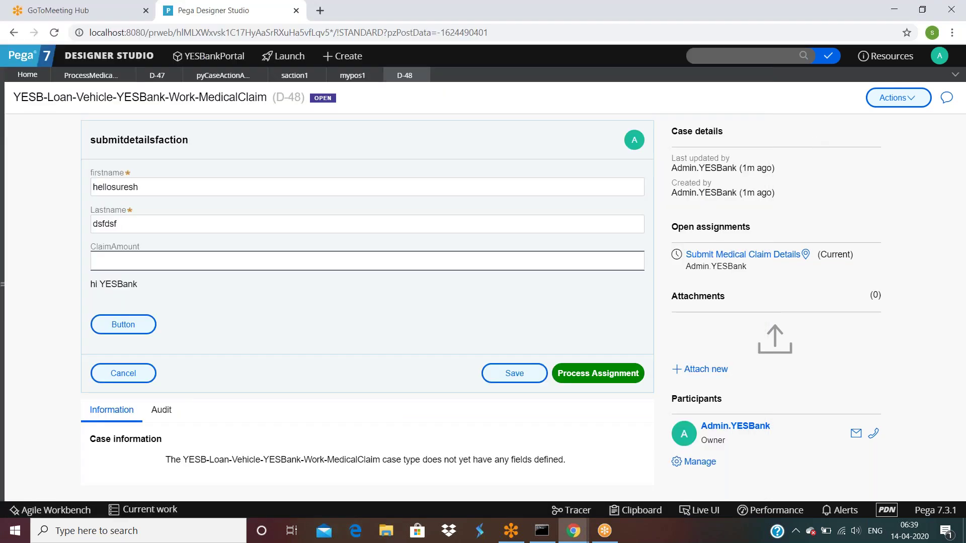
pyautogui.click(238, 264)
pyautogui.click(237, 224)
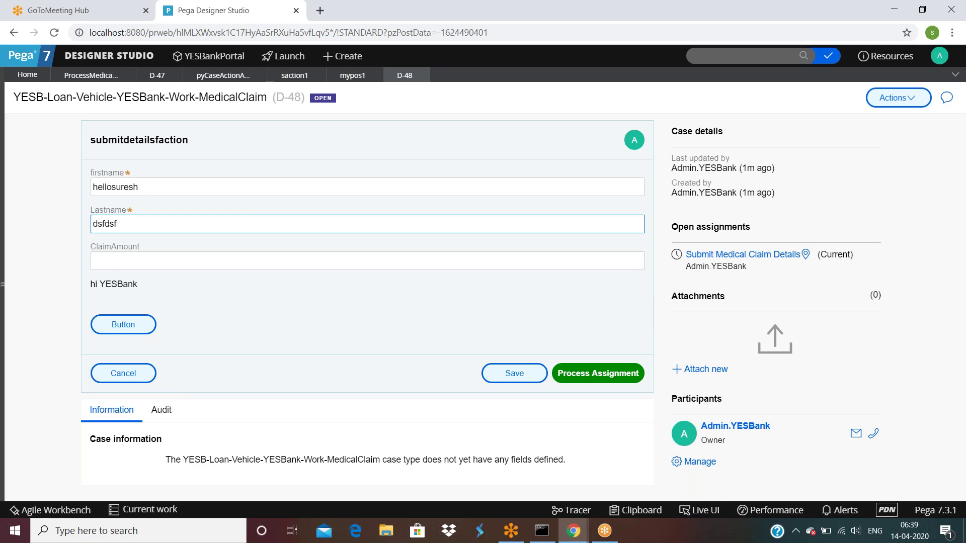
pyautogui.click(116, 203)
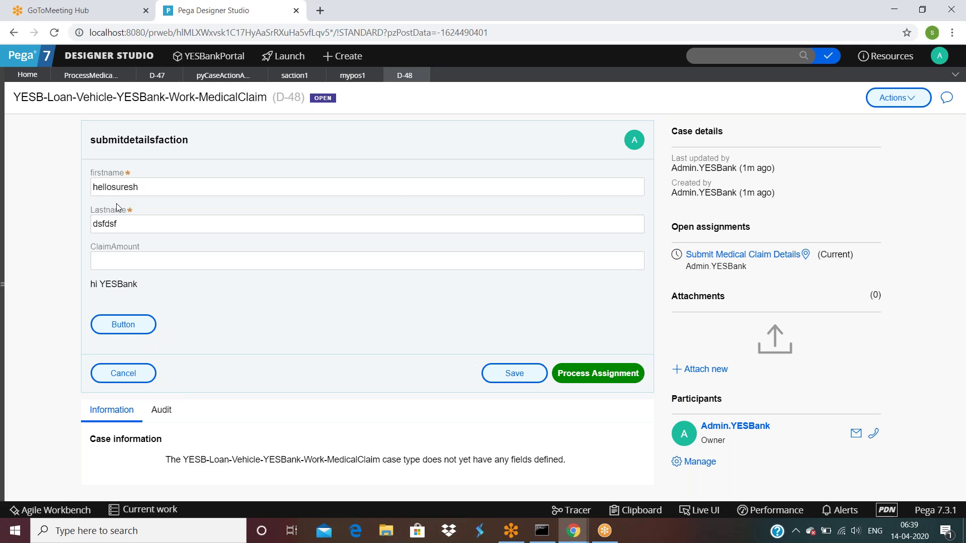
# Submit the claim details and refresh the clipboard to see the updated Lastname.
pyautogui.click(587, 370)
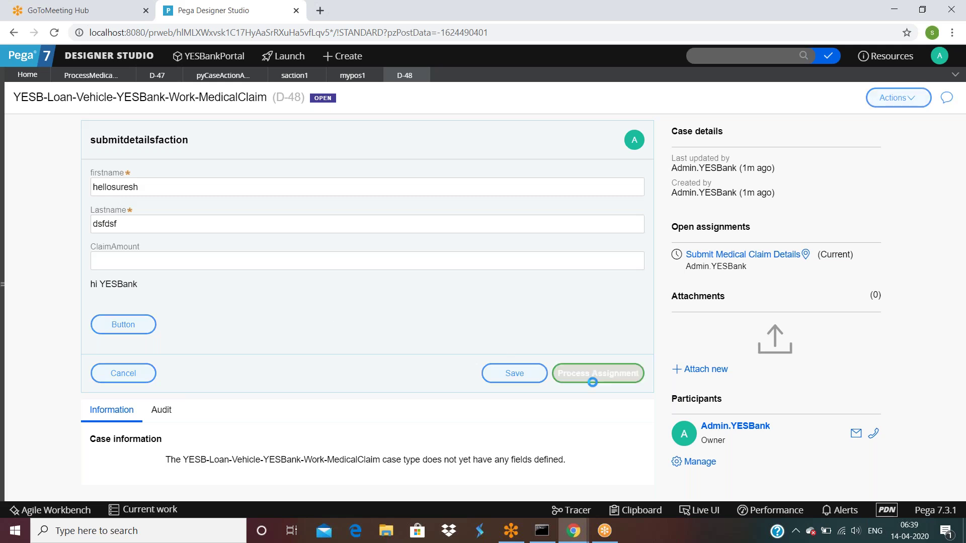
pyautogui.moveTo(579, 532)
pyautogui.click(629, 465)
pyautogui.click(625, 83)
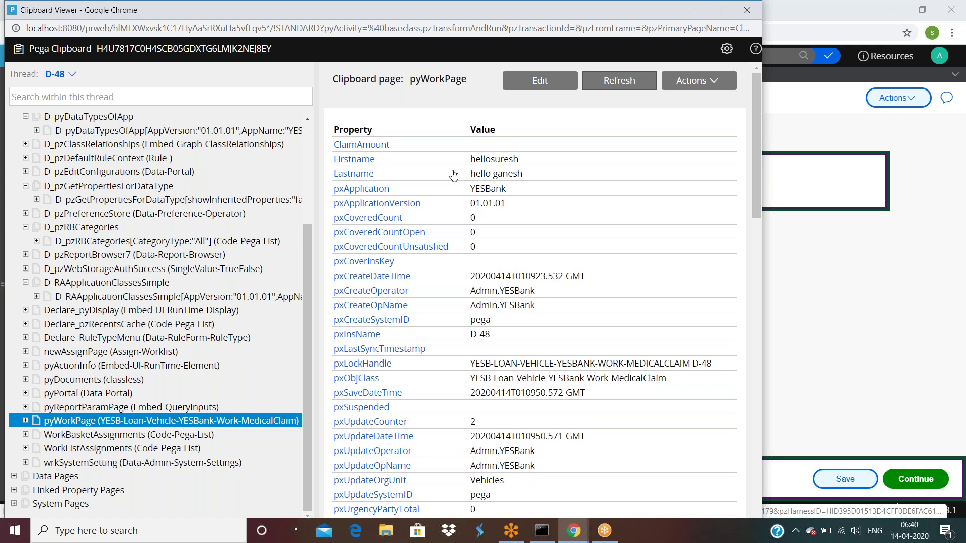
pyautogui.click(886, 245)
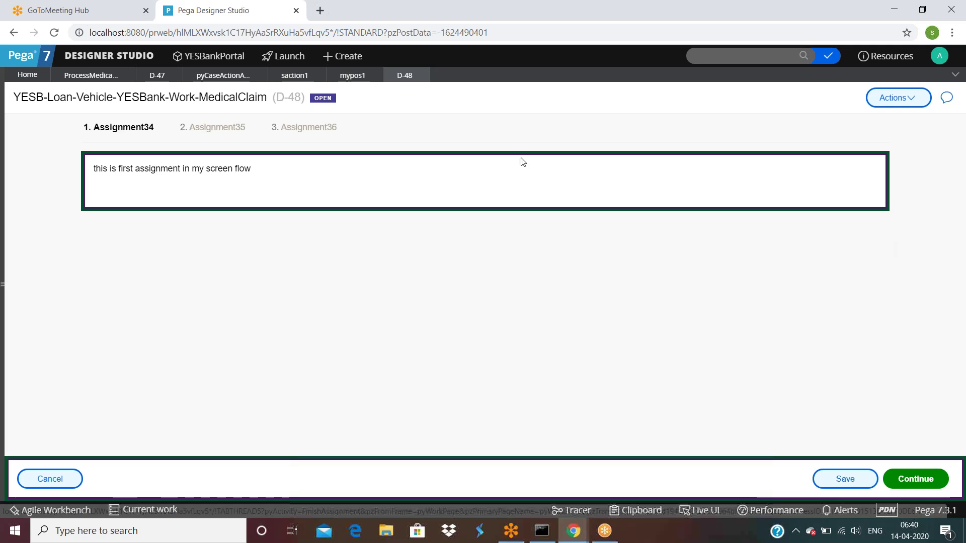
pyautogui.click(91, 75)
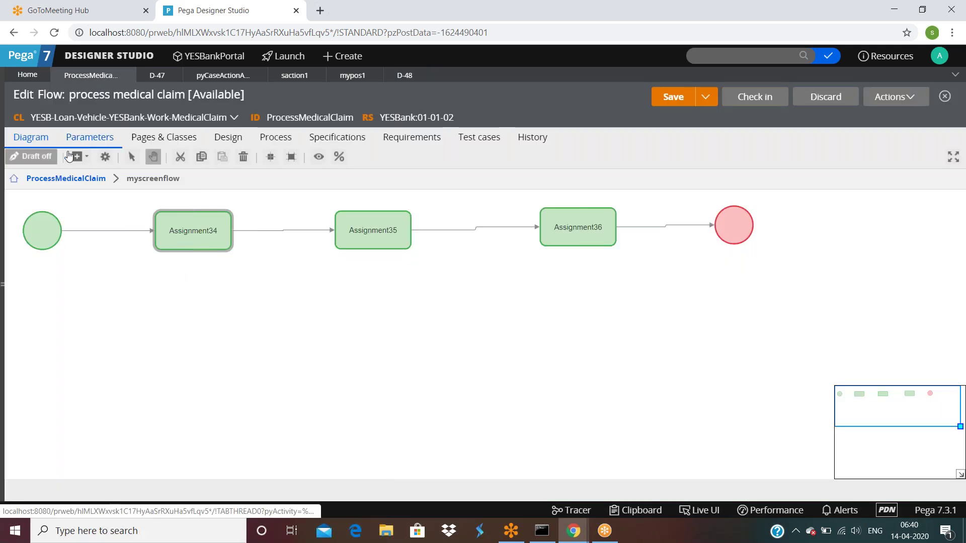
# From the Submit-to-bgcheck connector, open submitdetailsfaction and its post-processing data transform mypostdt.
pyautogui.click(46, 179)
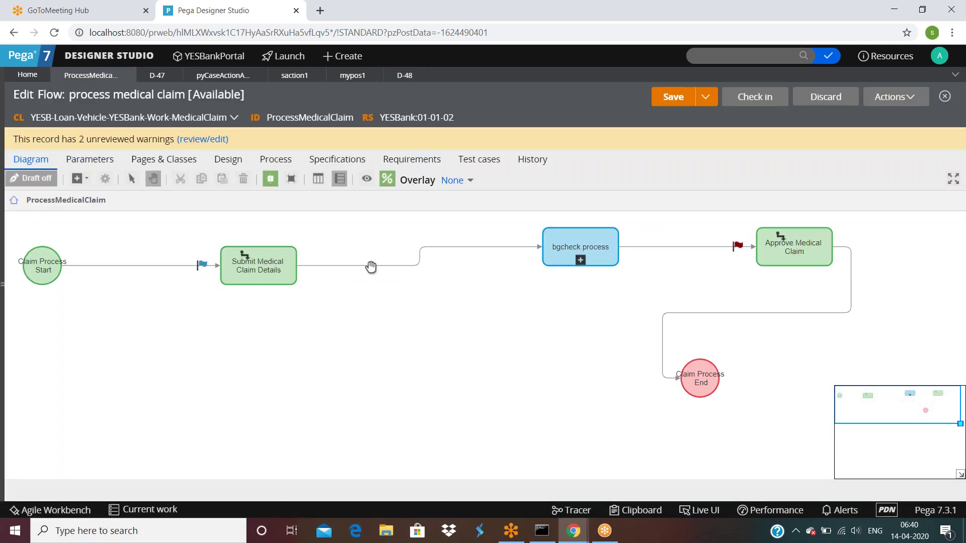
pyautogui.click(403, 287)
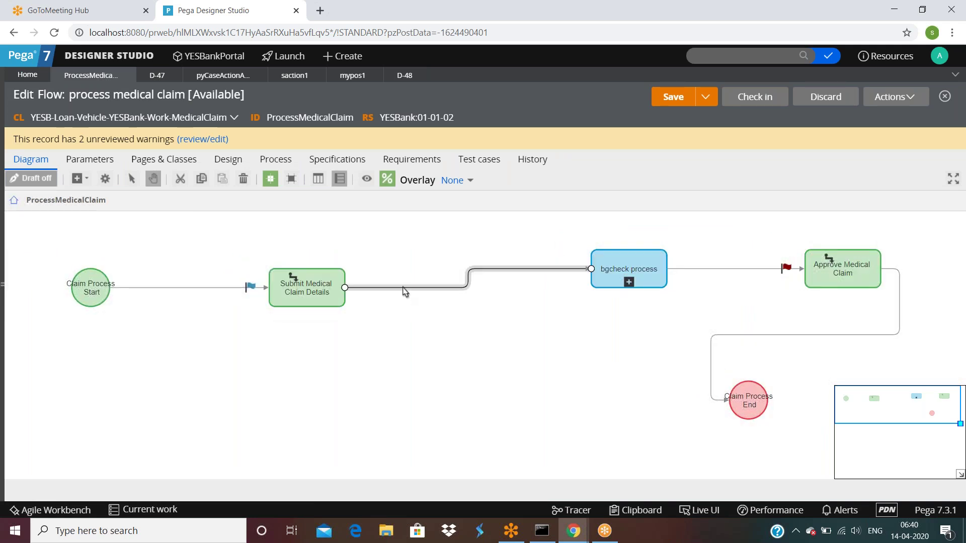
pyautogui.doubleClick(405, 290)
pyautogui.click(645, 269)
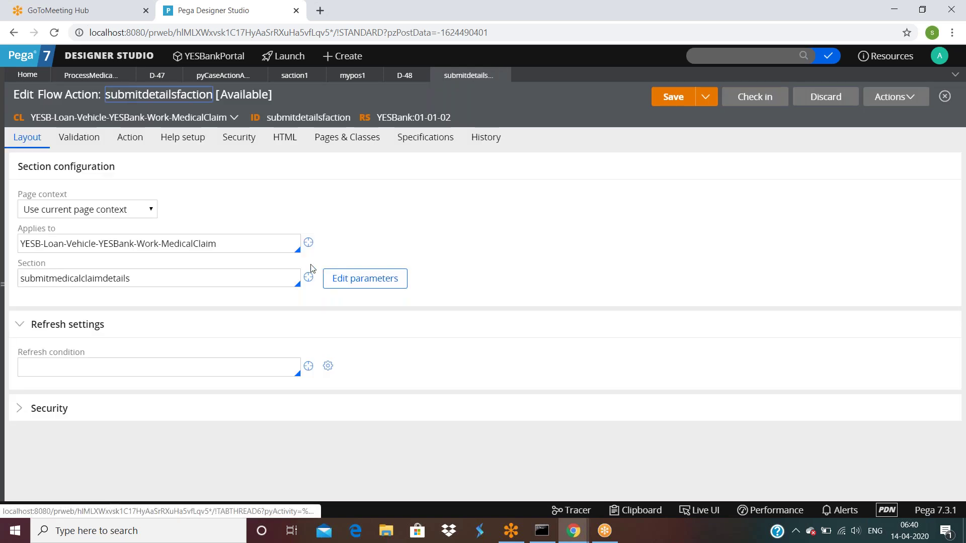
pyautogui.click(129, 137)
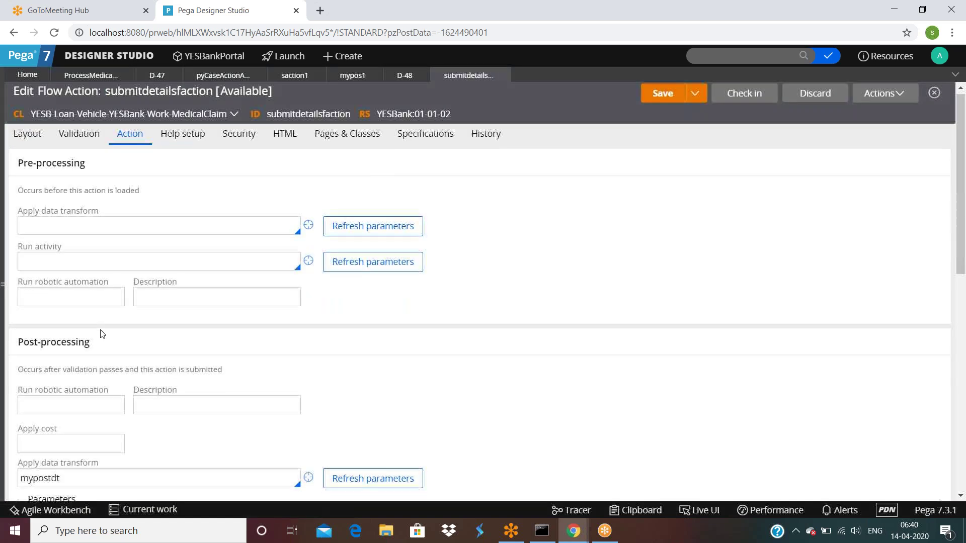
pyautogui.scroll(-2, 41, 357)
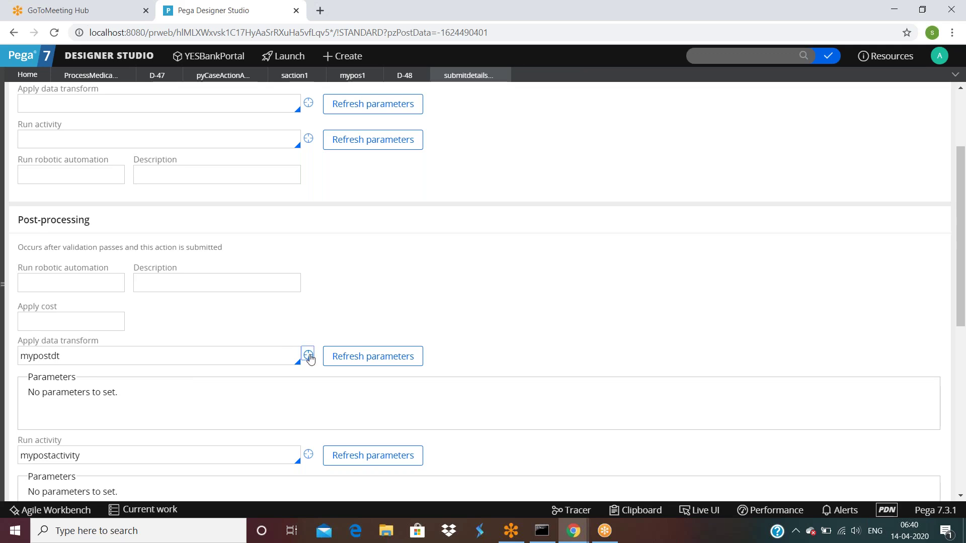
pyautogui.click(308, 355)
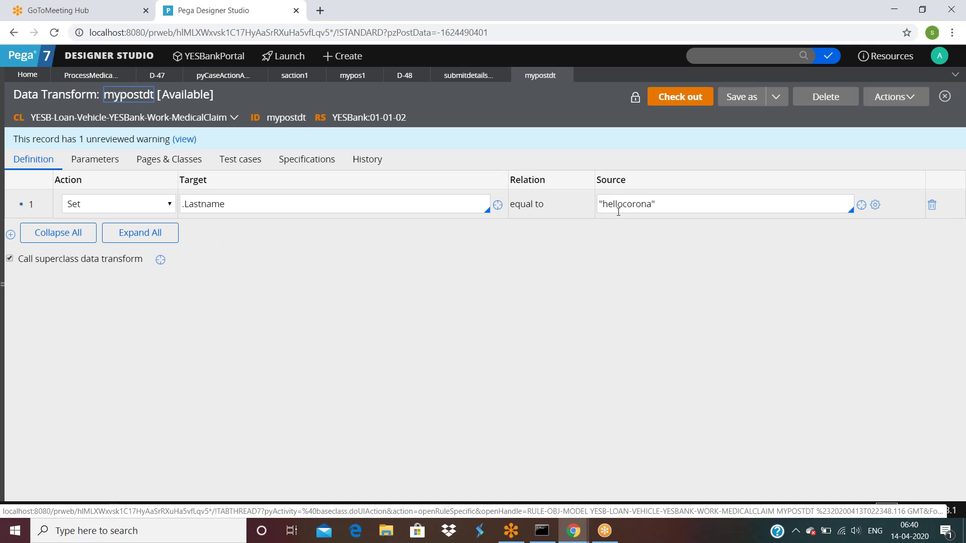
# Check the clipboard viewer, then return to the connector properties in the flow editor.
pyautogui.click(573, 531)
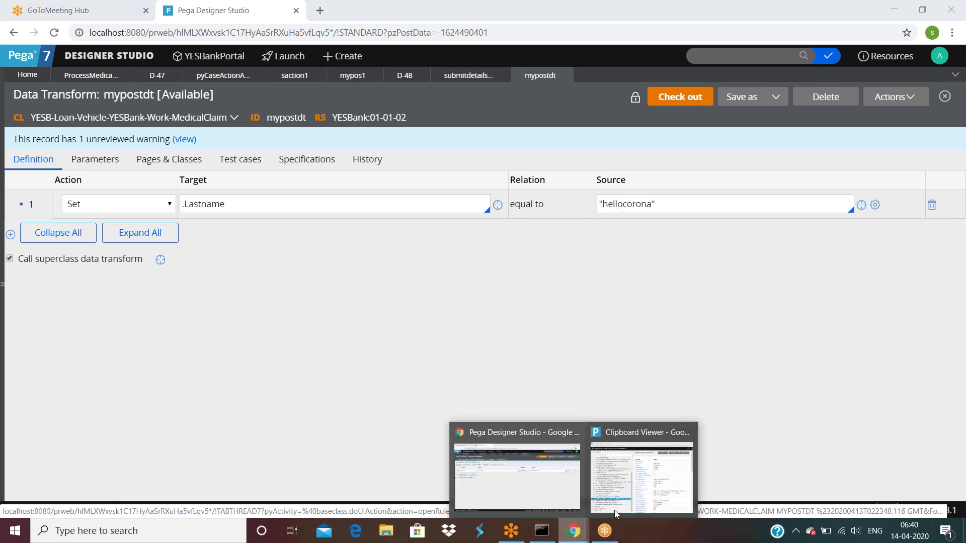
pyautogui.click(639, 497)
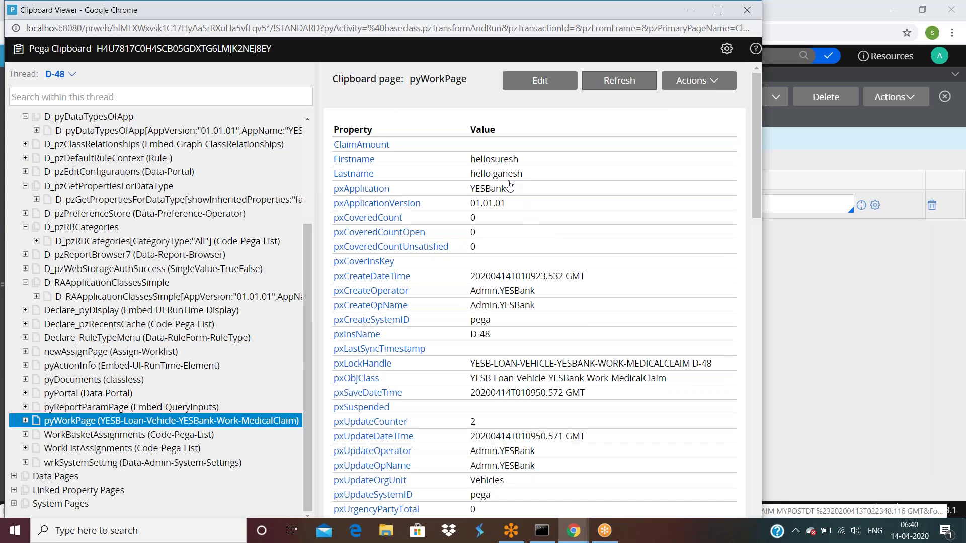
pyautogui.click(816, 333)
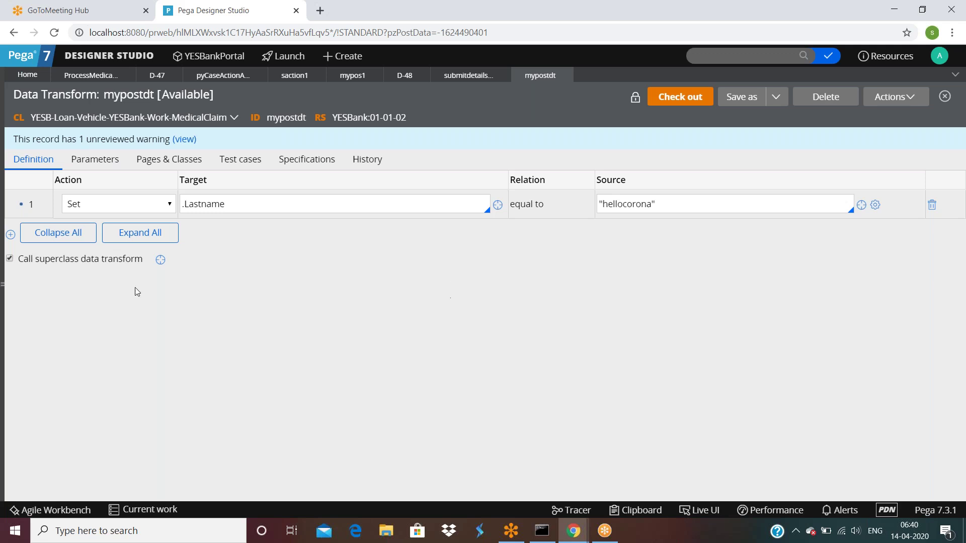
pyautogui.click(85, 76)
pyautogui.scroll(-3, 478, 302)
pyautogui.scroll(-3, 478, 301)
pyautogui.scroll(5, 478, 302)
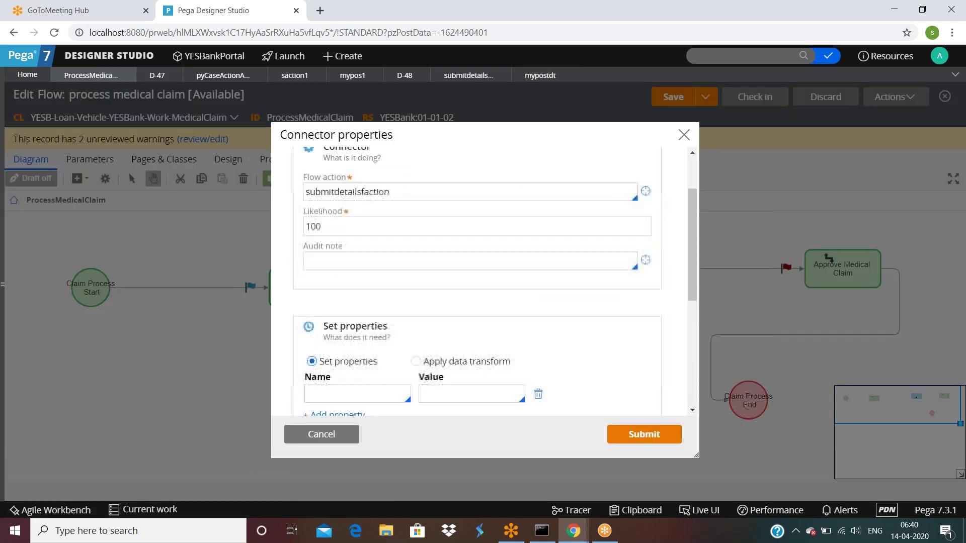
# Close the connector properties, review the bgcheck connector unchanged, and open submitdetailsfaction.
pyautogui.click(321, 435)
pyautogui.doubleClick(473, 289)
pyautogui.scroll(-6, 473, 290)
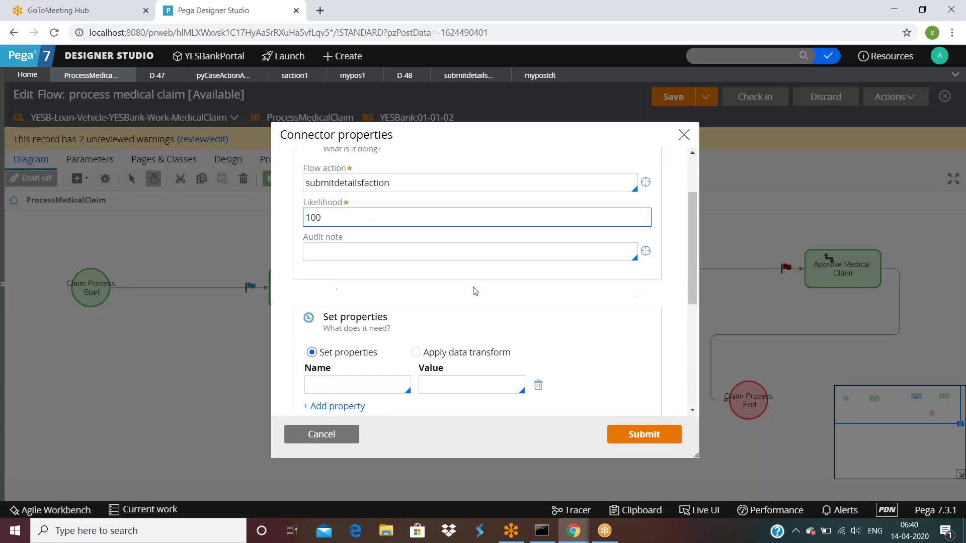
pyautogui.scroll(5, 475, 291)
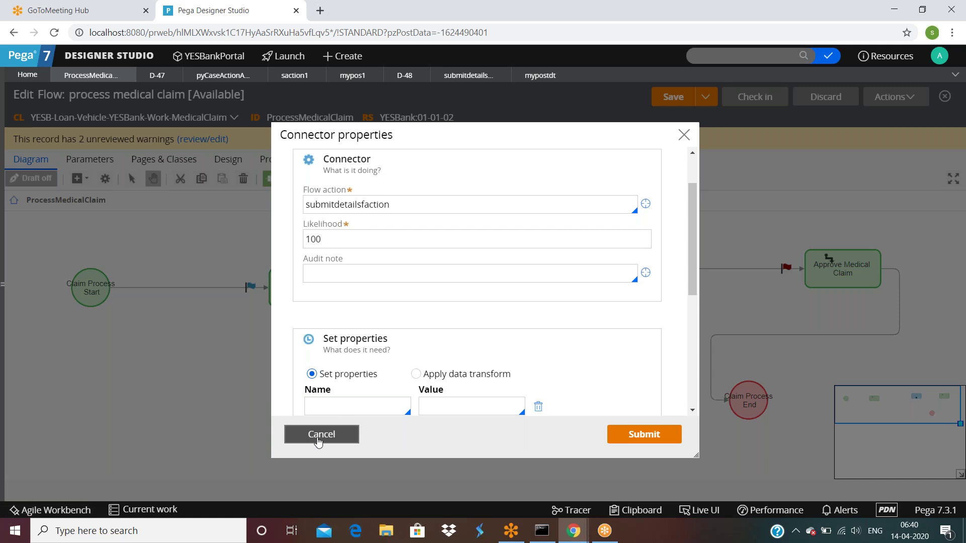
pyautogui.click(312, 434)
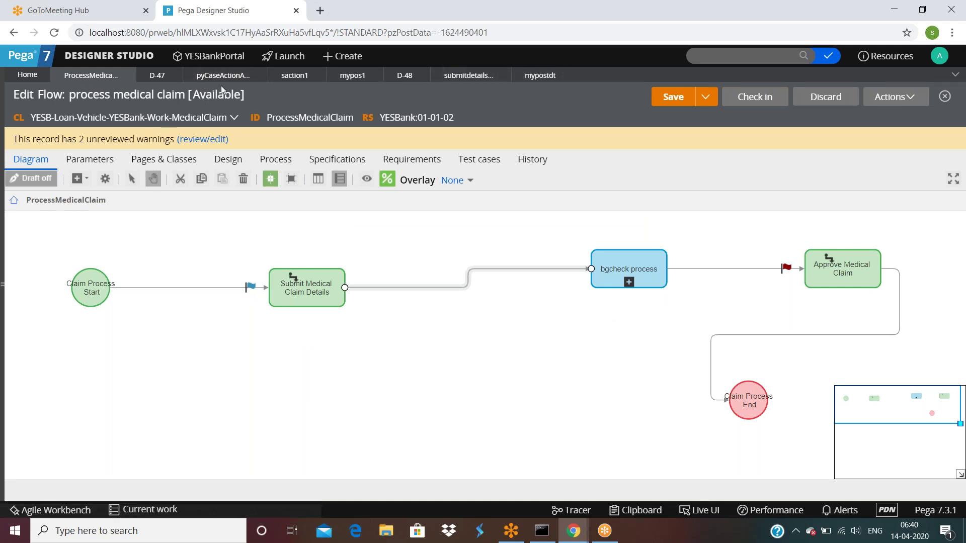
pyautogui.click(473, 79)
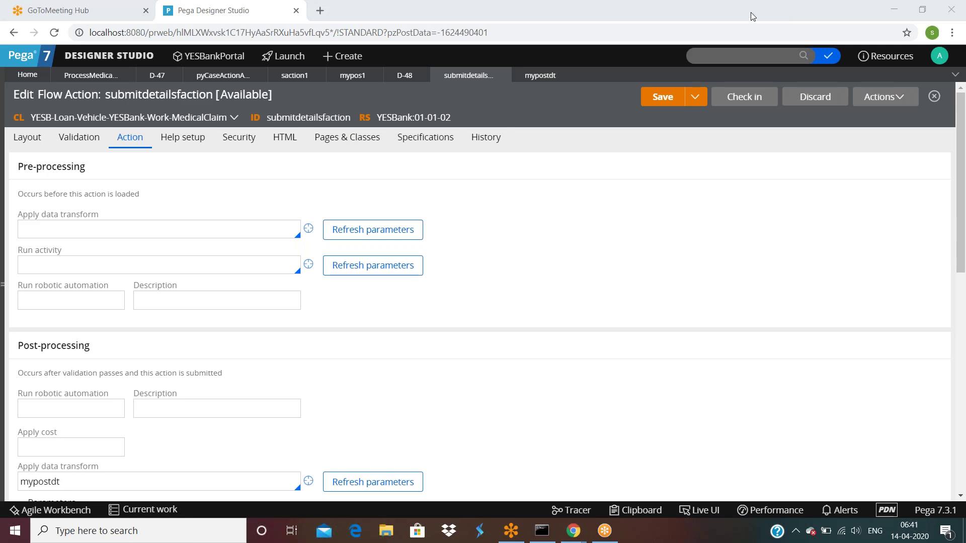
# Drill into the bgcheck subflow myscreenflow and review its Start shape properties unchanged.
pyautogui.click(90, 75)
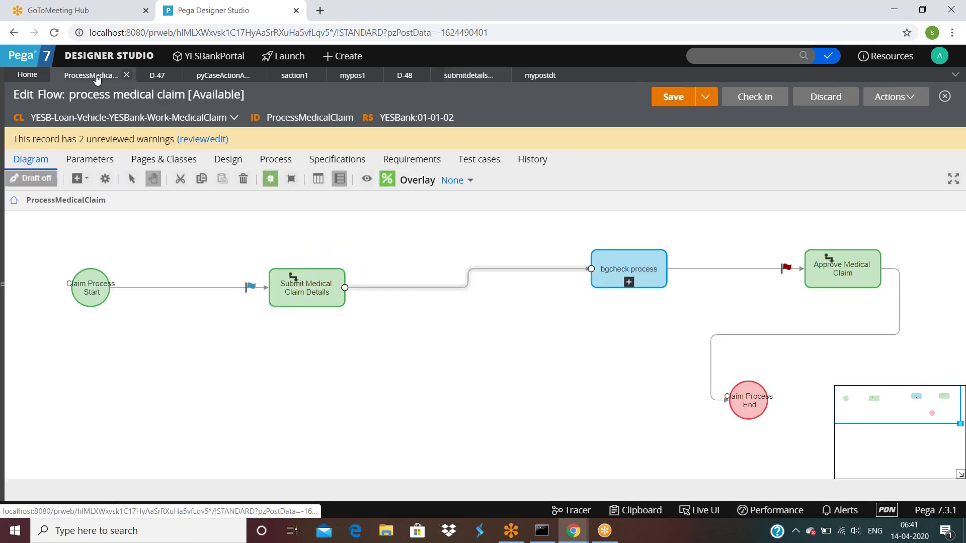
pyautogui.click(289, 294)
pyautogui.click(629, 281)
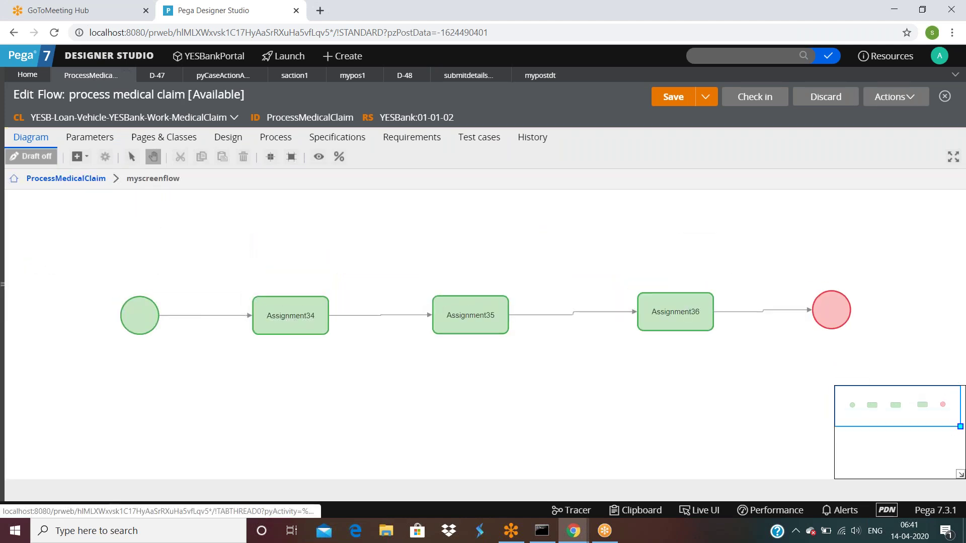
pyautogui.click(141, 315)
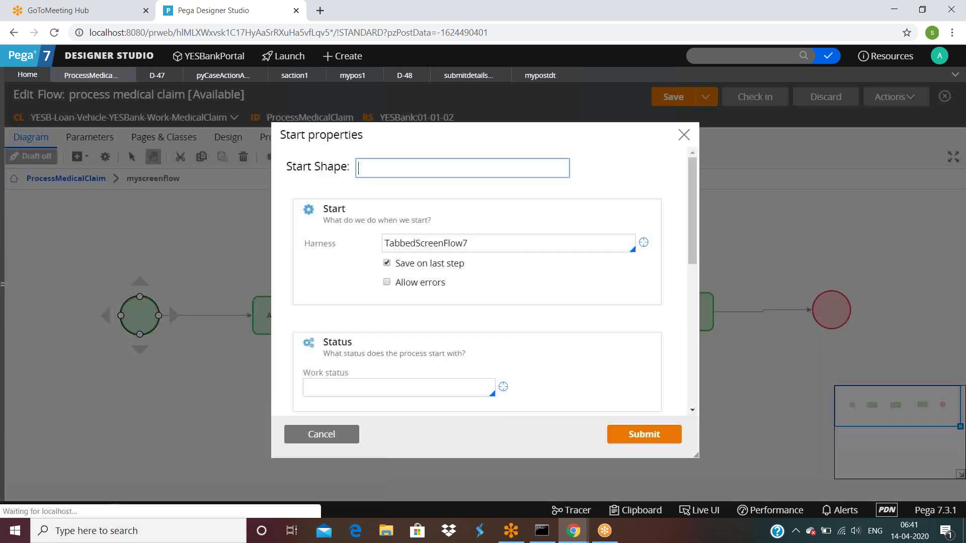
pyautogui.scroll(-5, 441, 316)
pyautogui.scroll(5, 441, 316)
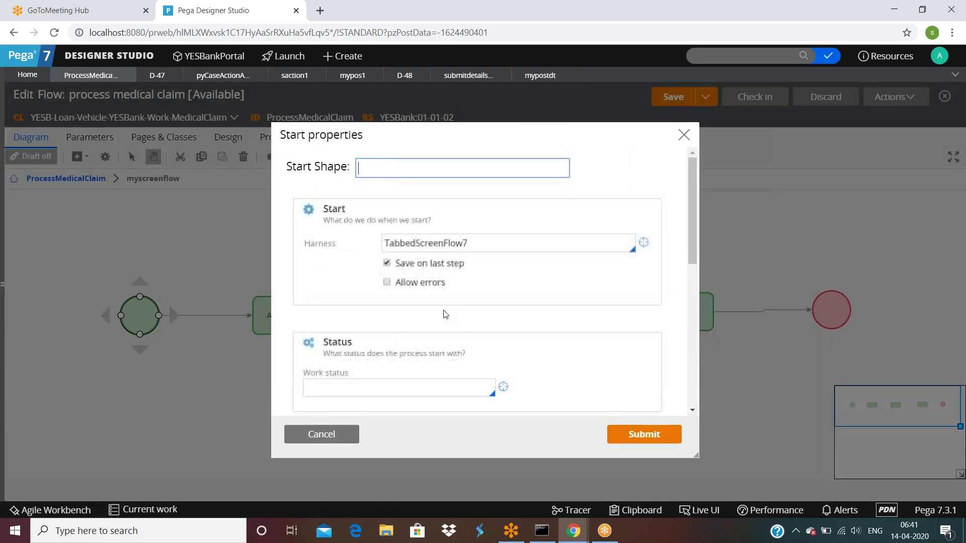
pyautogui.click(321, 434)
# Open Assignment34's flow action saction1 to check its mypos1 post-processing.
pyautogui.click(280, 316)
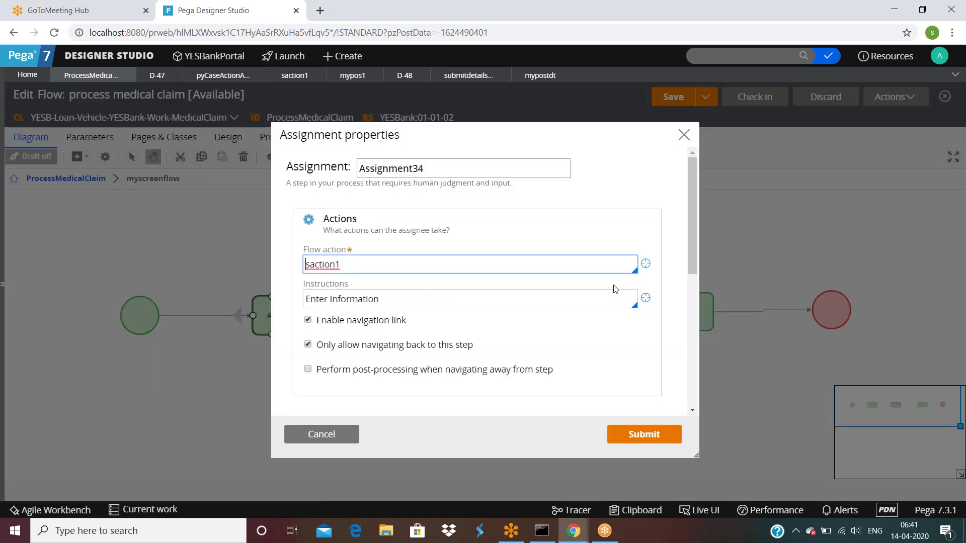
pyautogui.click(646, 265)
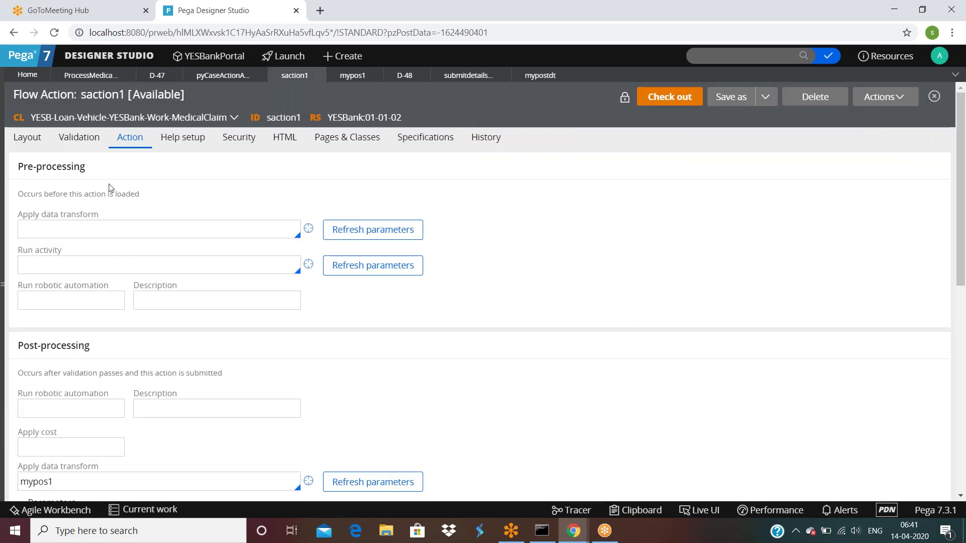
pyautogui.scroll(-1, 122, 253)
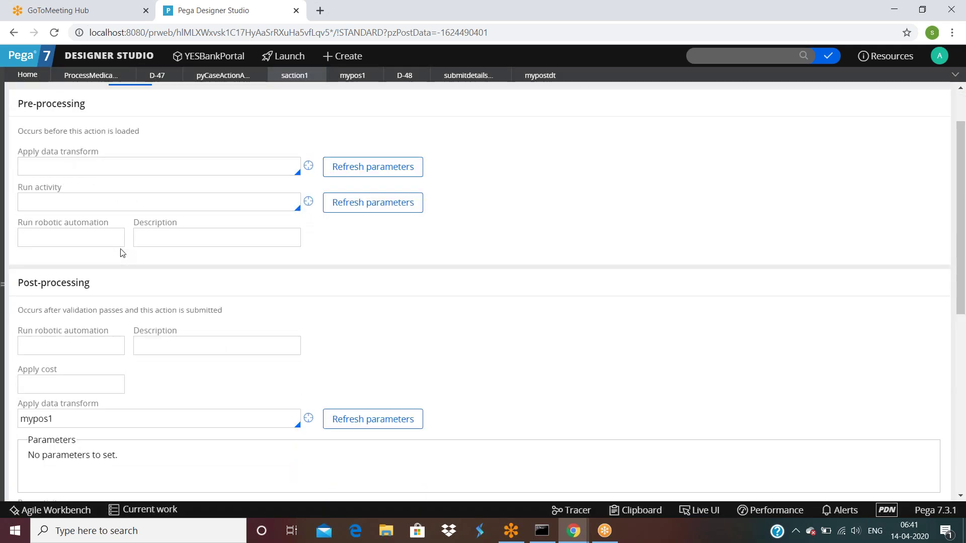
pyautogui.scroll(1, 121, 253)
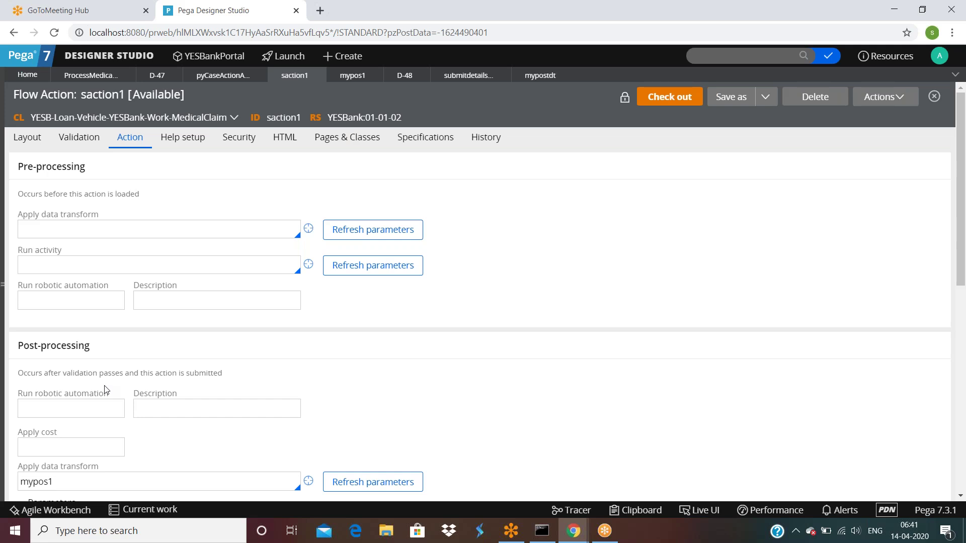
# Open and close the MedicalClaim and Work-Cover- pyDefault data transforms unchanged.
pyautogui.click(831, 57)
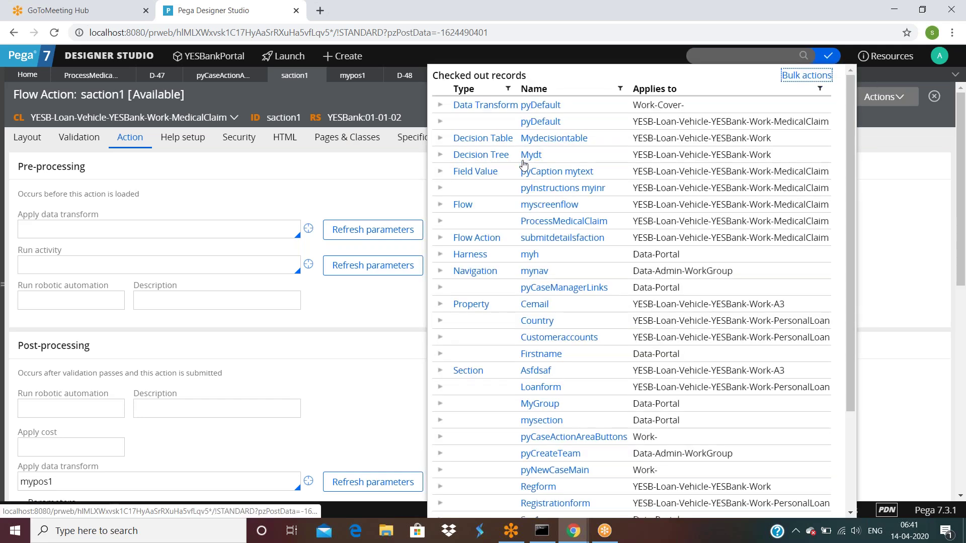
pyautogui.click(548, 122)
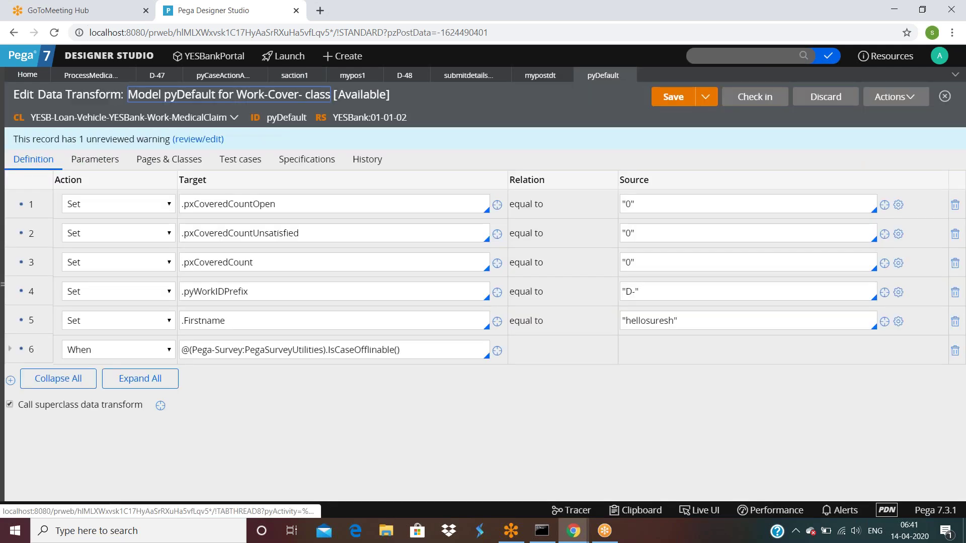
pyautogui.click(633, 74)
pyautogui.click(828, 56)
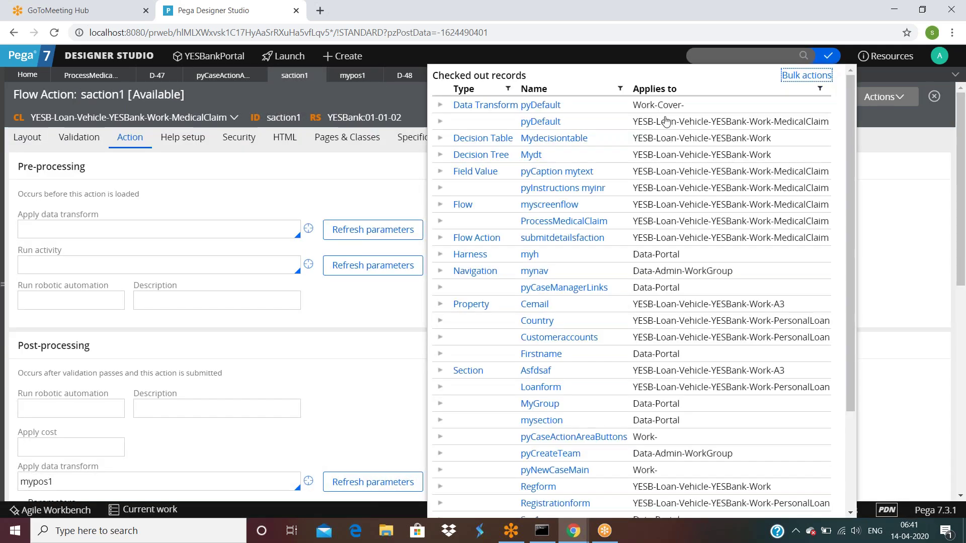
pyautogui.click(551, 106)
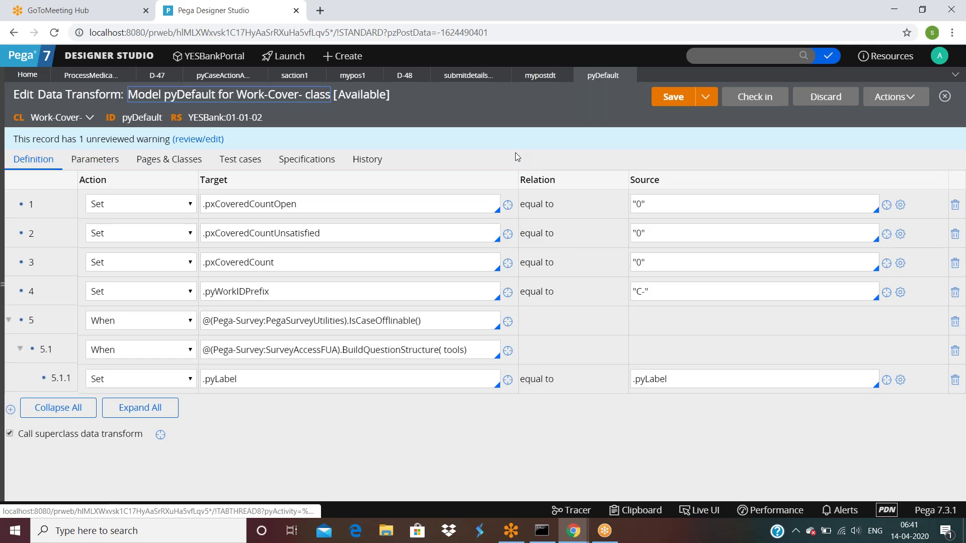
pyautogui.click(632, 75)
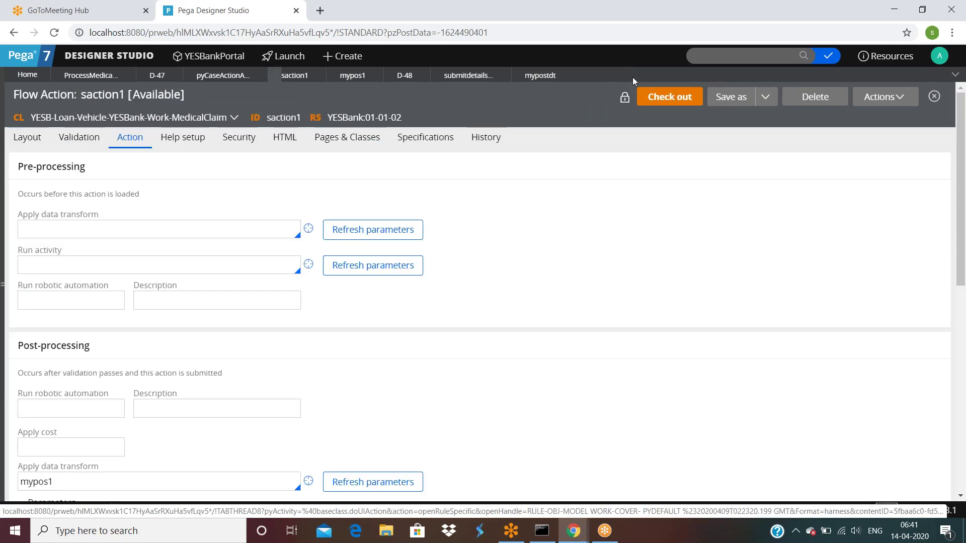
# Browse the checked-out records list, then return to the process medical claim flow editor.
pyautogui.click(832, 58)
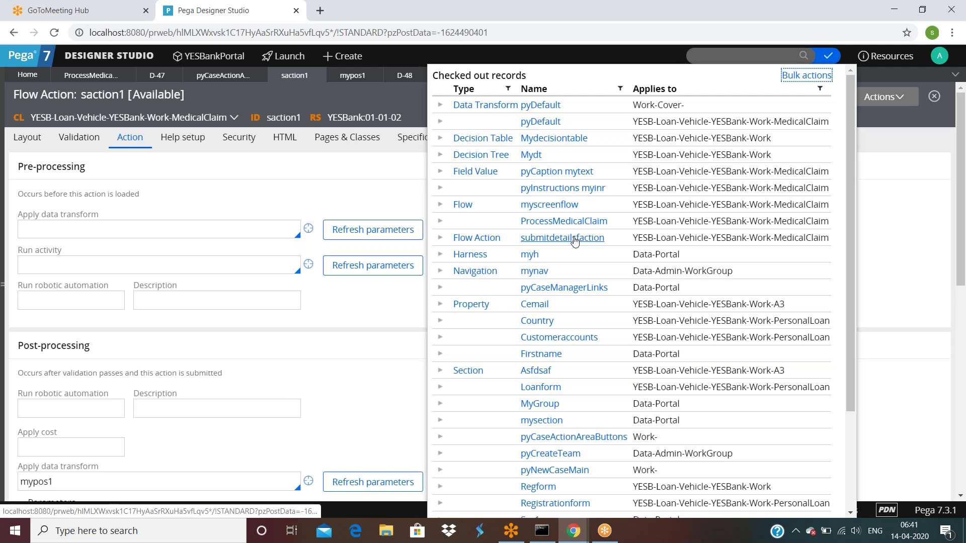
pyautogui.scroll(-3, 575, 240)
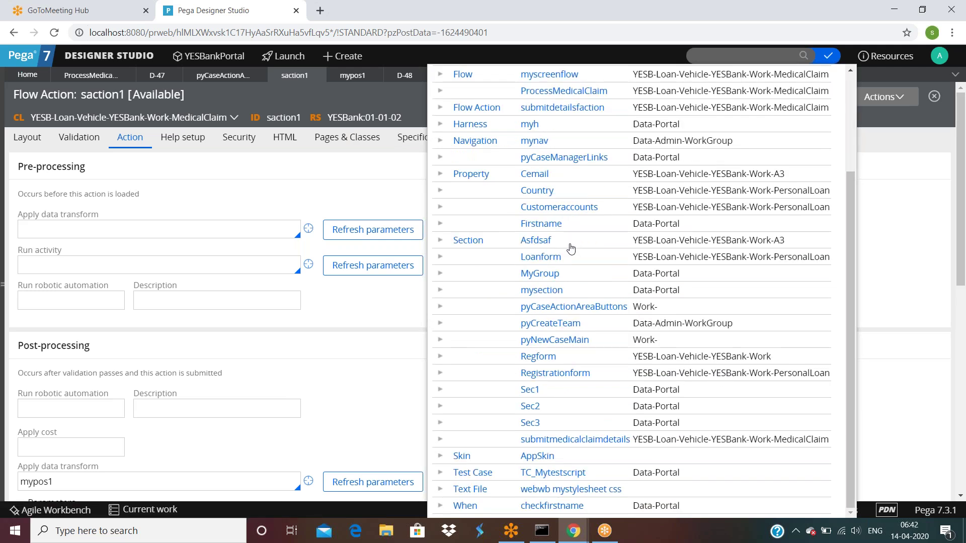
pyautogui.scroll(2, 571, 247)
pyautogui.scroll(-2, 571, 248)
pyautogui.scroll(3, 571, 248)
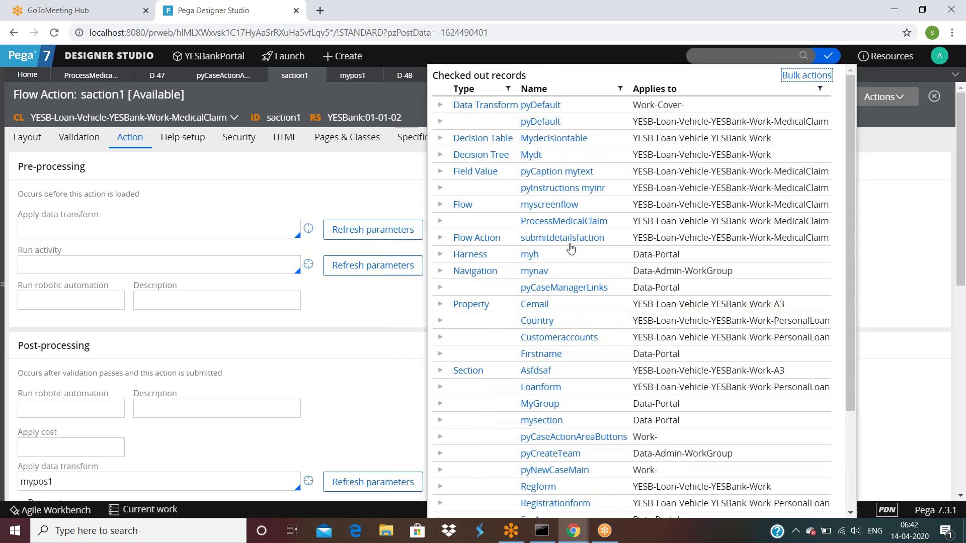
pyautogui.scroll(-3, 569, 247)
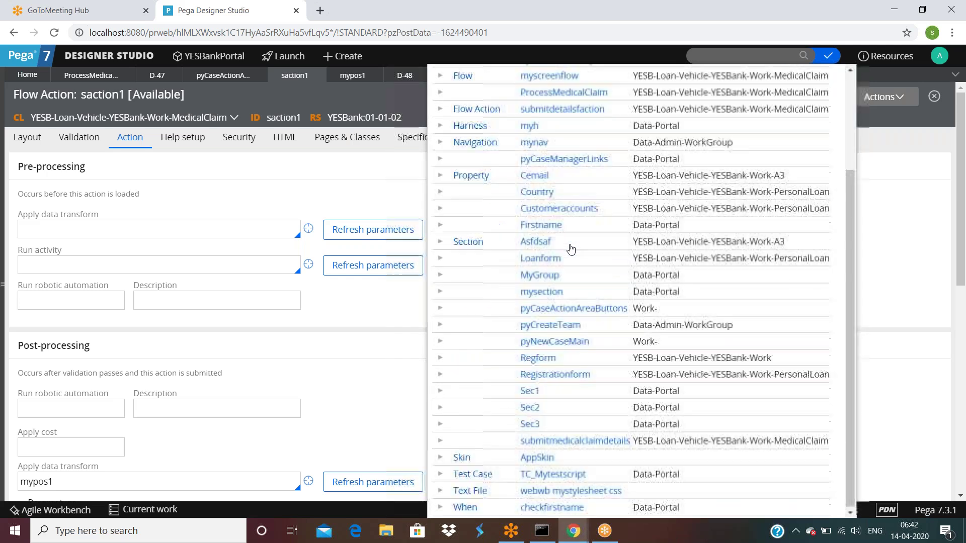
pyautogui.click(891, 220)
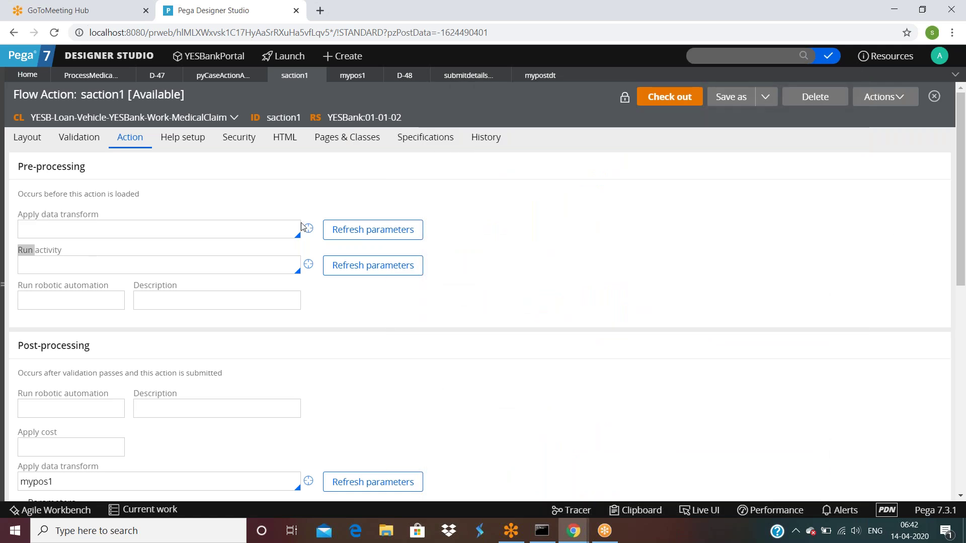
pyautogui.click(96, 75)
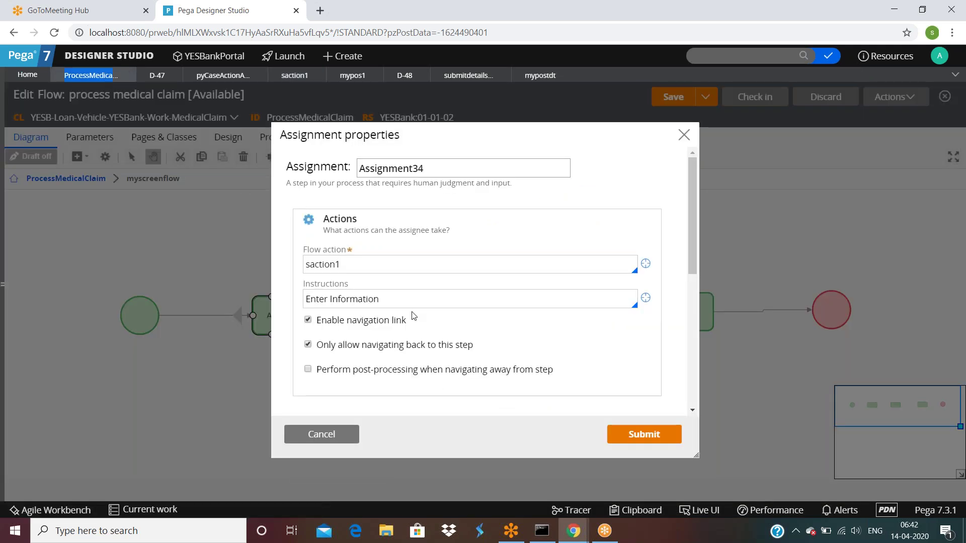
# Run ProcessMedicalClaim to create case D-49, then list the checked-out records.
pyautogui.click(332, 436)
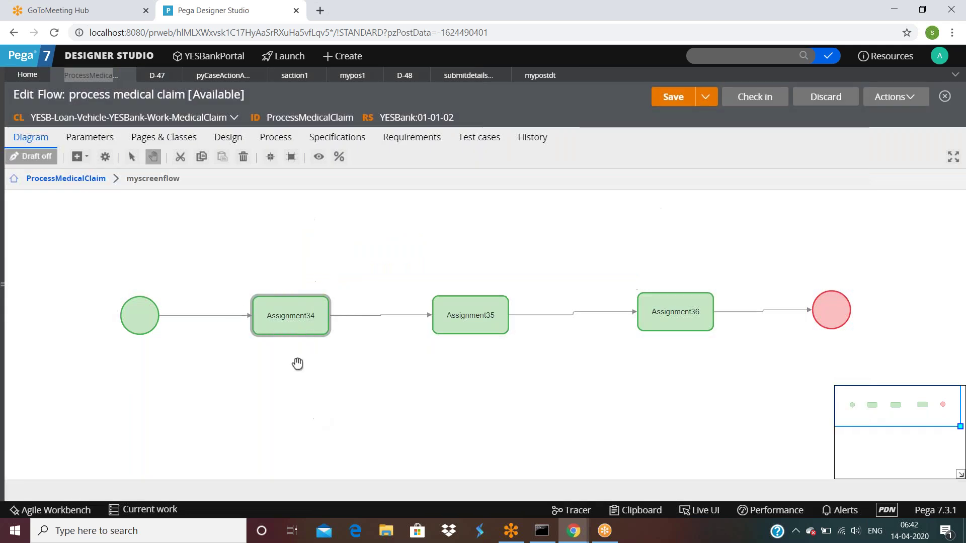
pyautogui.click(55, 180)
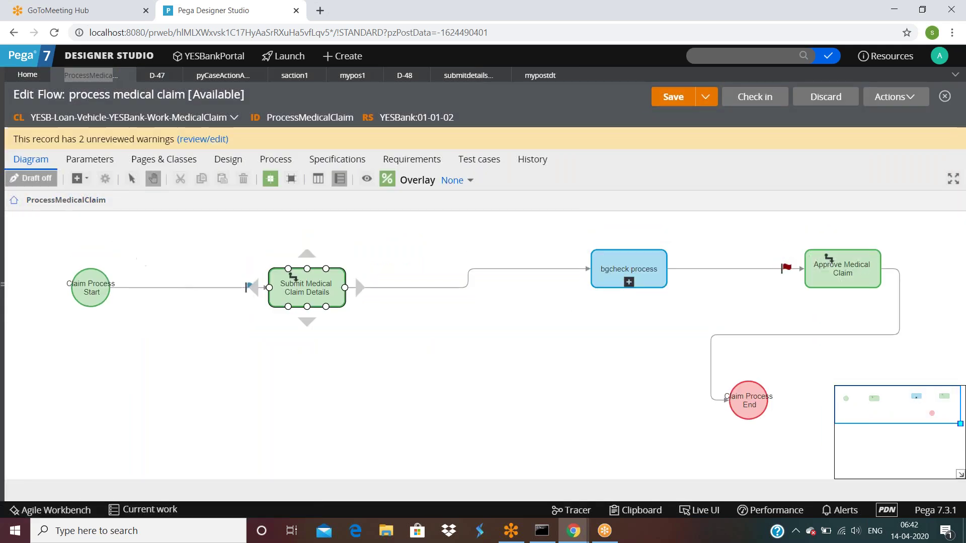
pyautogui.click(896, 96)
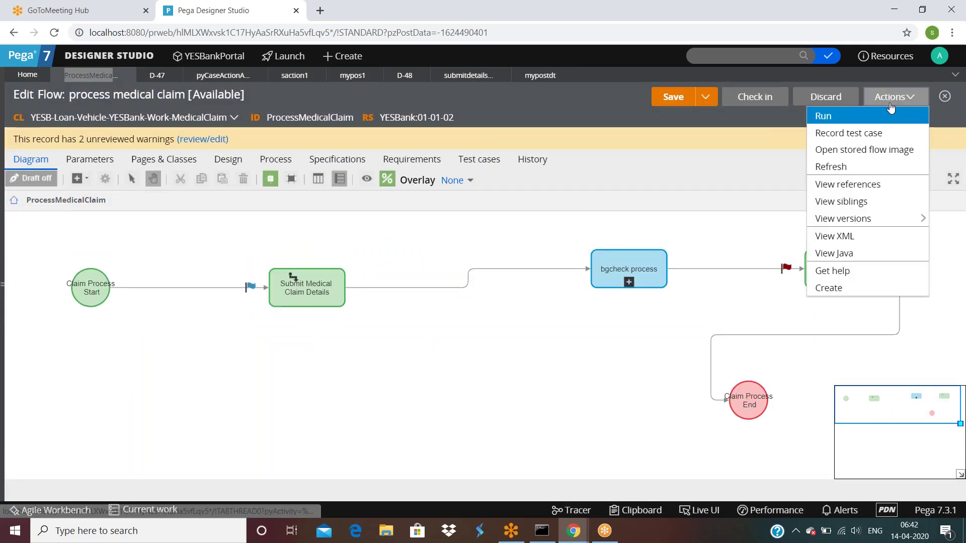
pyautogui.click(840, 135)
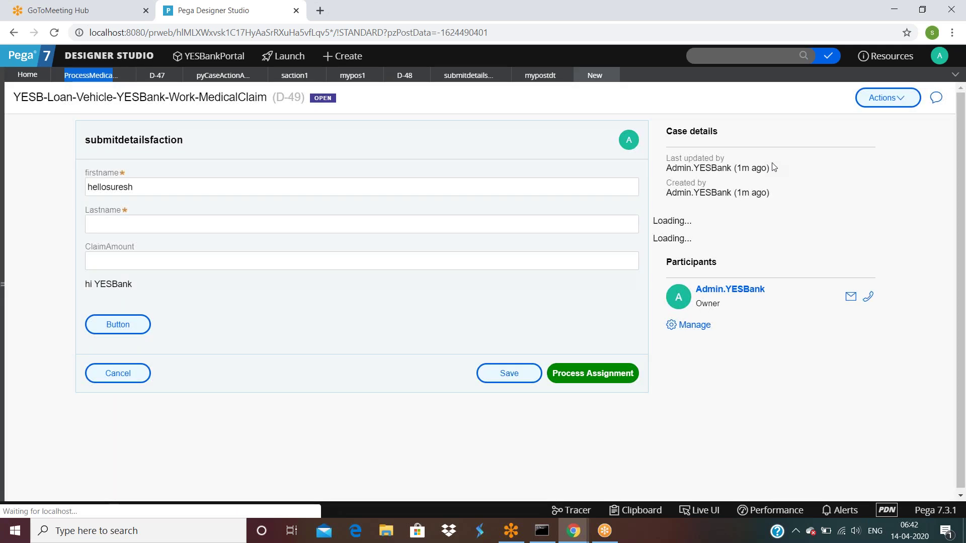
pyautogui.doubleClick(156, 189)
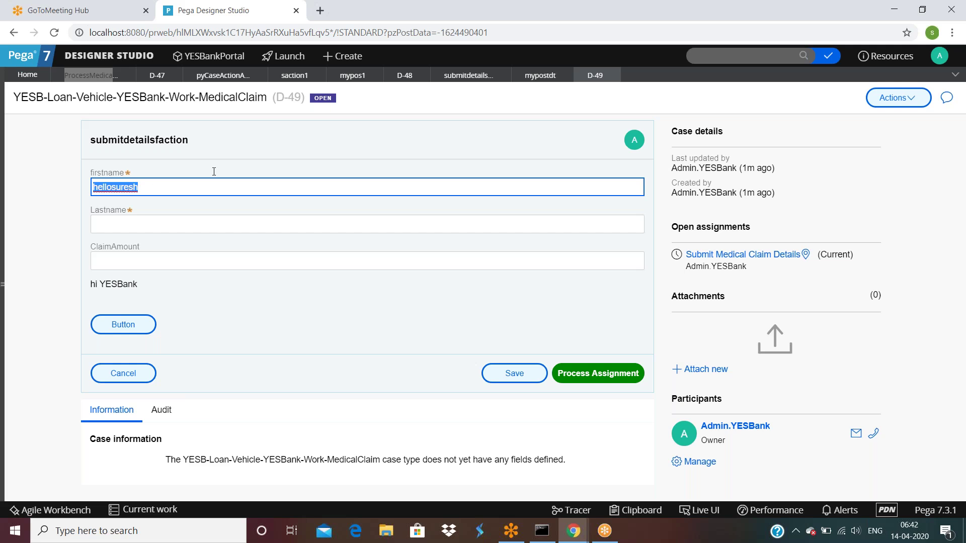
pyautogui.click(828, 55)
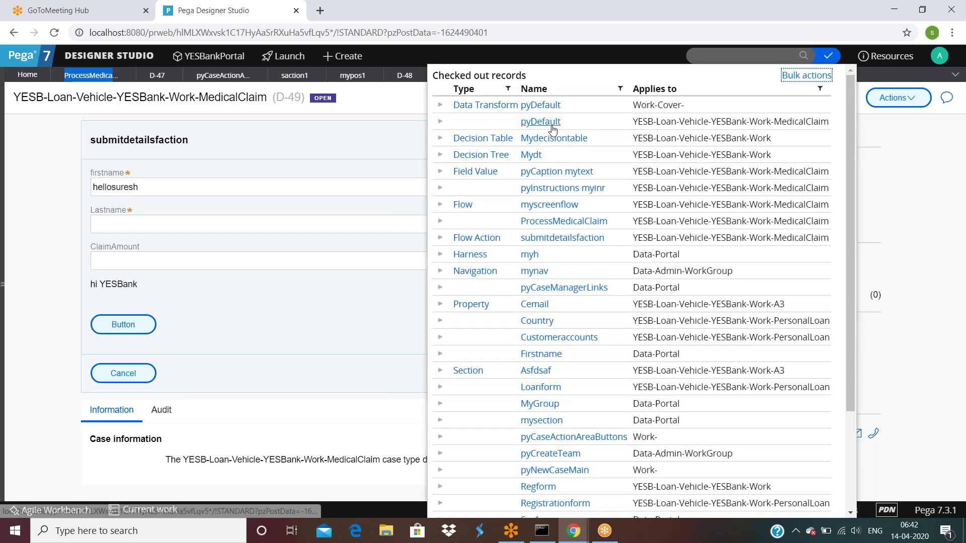
# Discard the pyDefault checkout that set .Firstname to 'hellosuresh', then return to the medical claim flow.
pyautogui.click(552, 126)
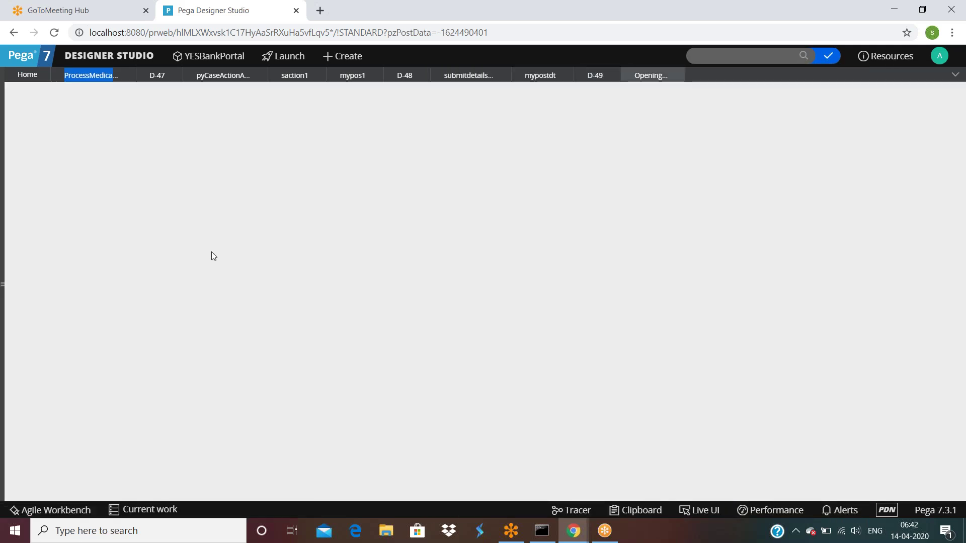
pyautogui.tripleClick(683, 321)
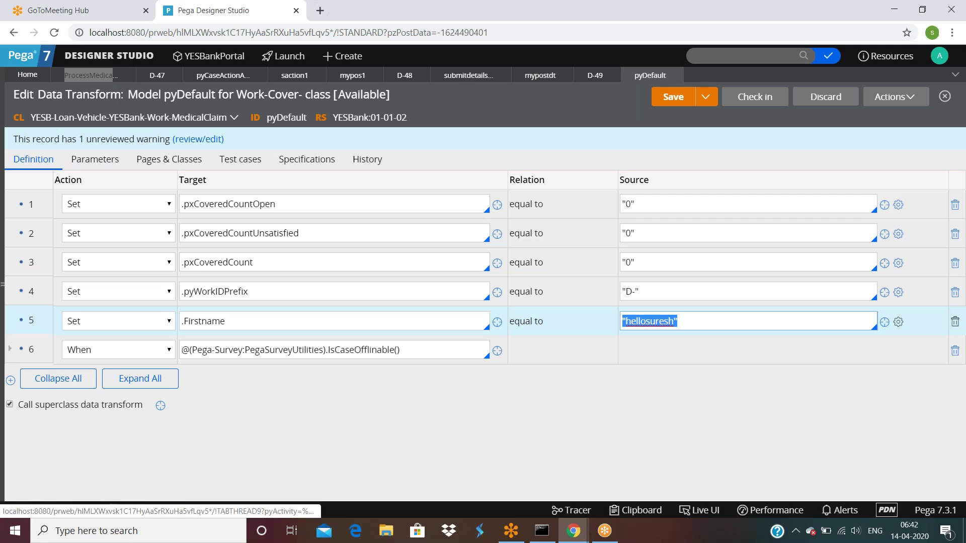
pyautogui.click(824, 102)
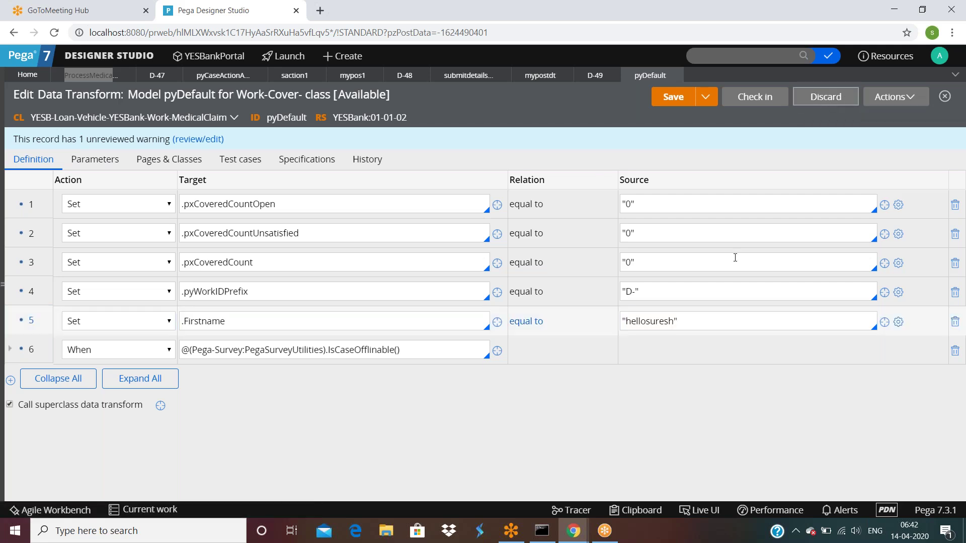
pyautogui.click(643, 343)
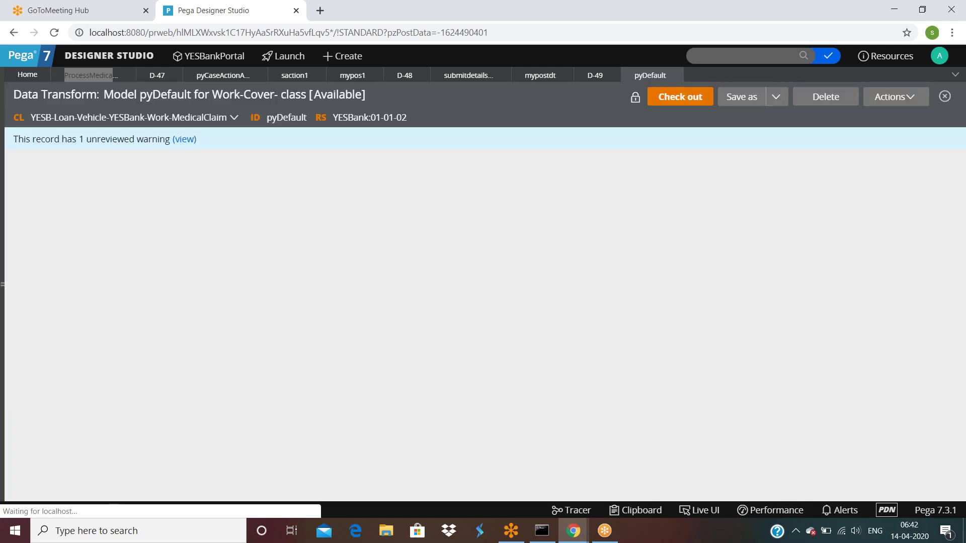
pyautogui.click(91, 75)
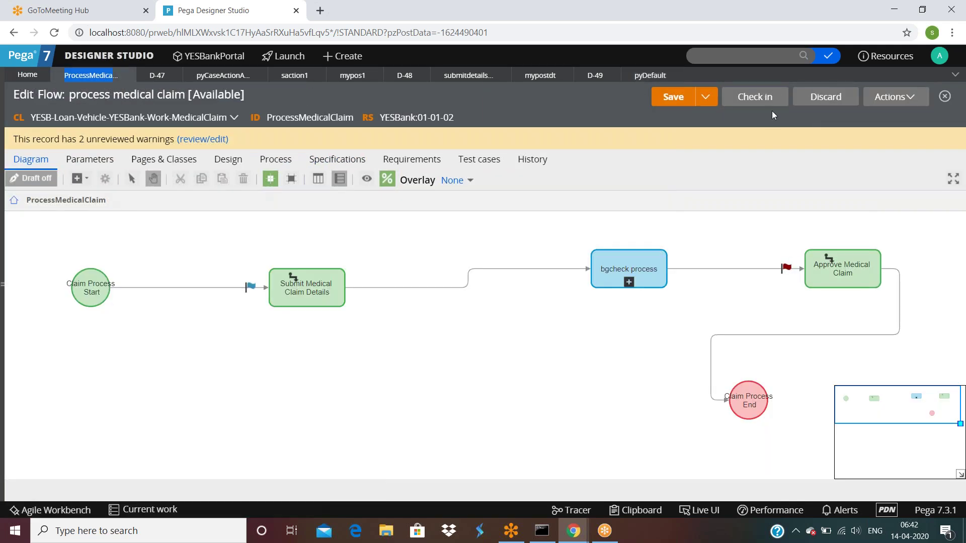
# Run the flow as new case C-140, enter firstname 'a' and Lastname 'asd', and submit.
pyautogui.click(896, 97)
pyautogui.click(825, 119)
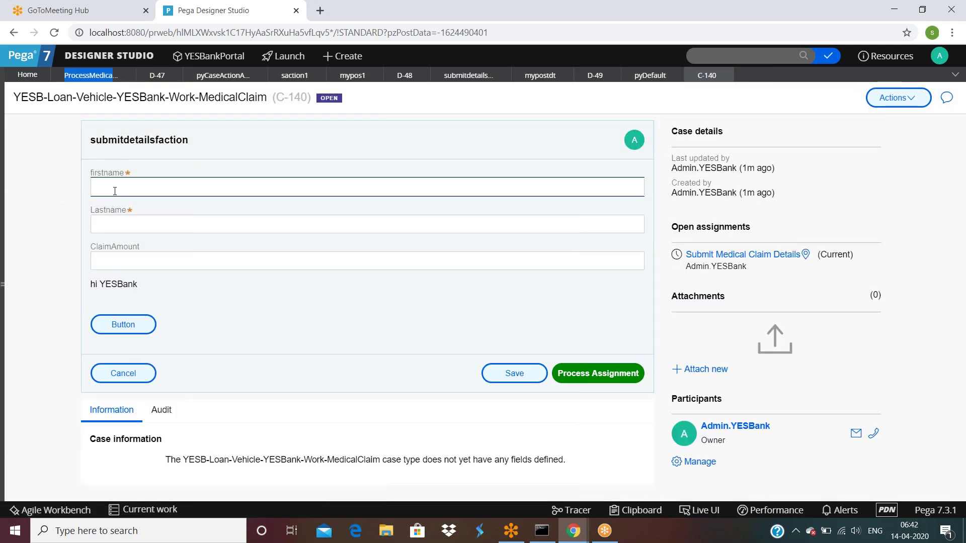
pyautogui.click(116, 191)
pyautogui.write('a')
pyautogui.click(134, 222)
pyautogui.click(134, 223)
pyautogui.write('asd')
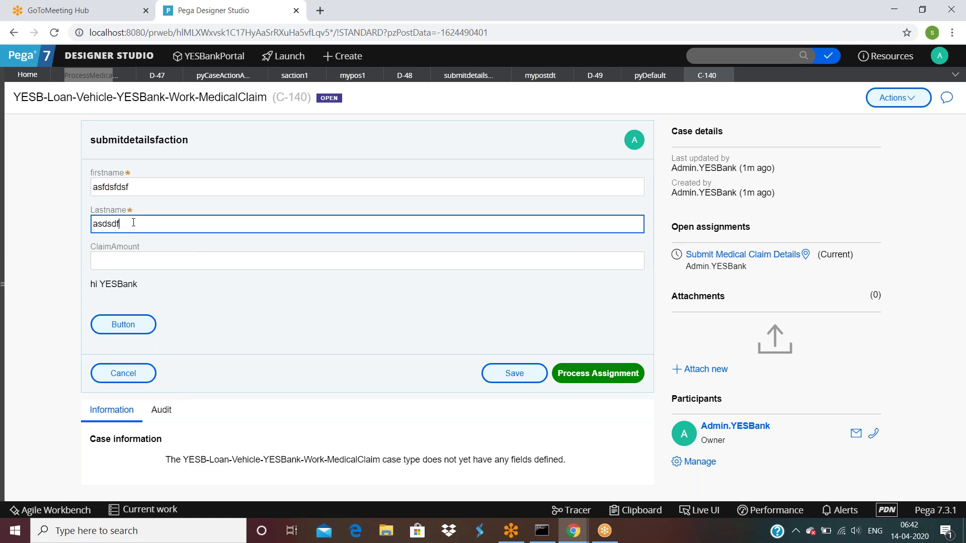
pyautogui.click(582, 375)
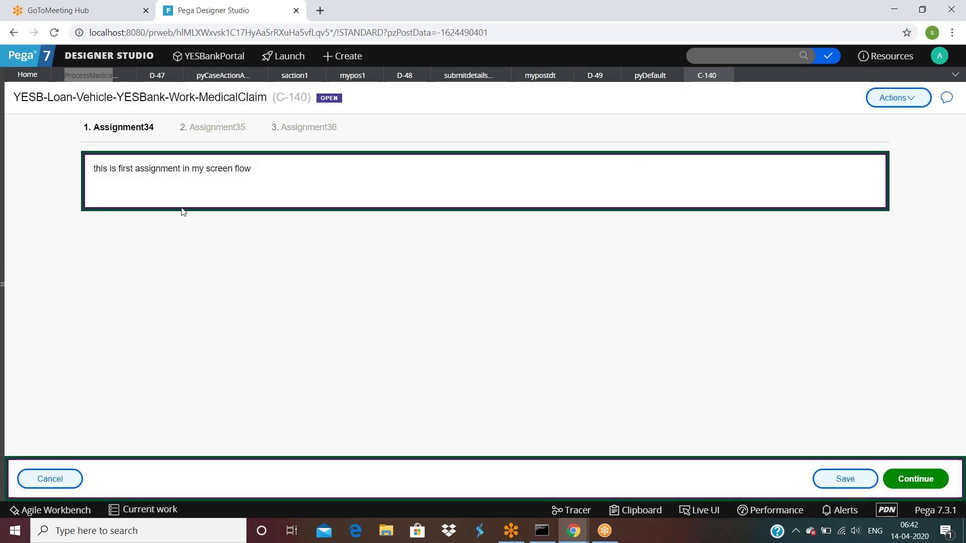
# Inspect thread D-49's pyWorkPage in the Clipboard Viewer, then close the D-47 case tab.
pyautogui.moveTo(574, 531)
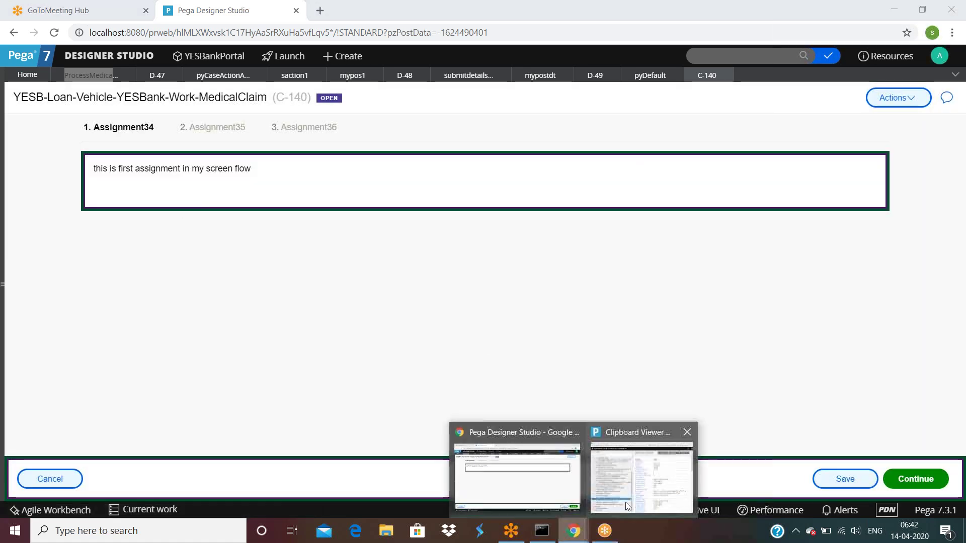
pyautogui.click(626, 502)
pyautogui.click(60, 74)
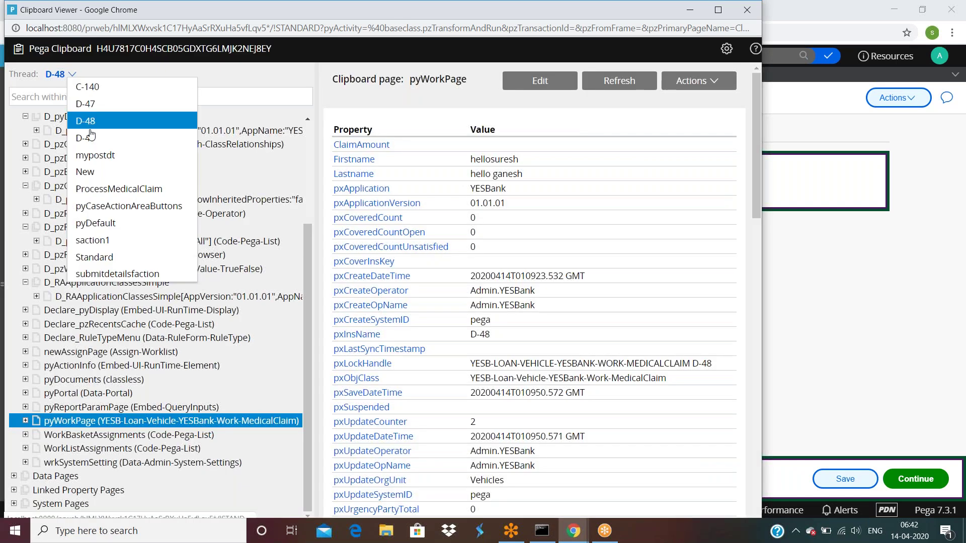
pyautogui.click(75, 118)
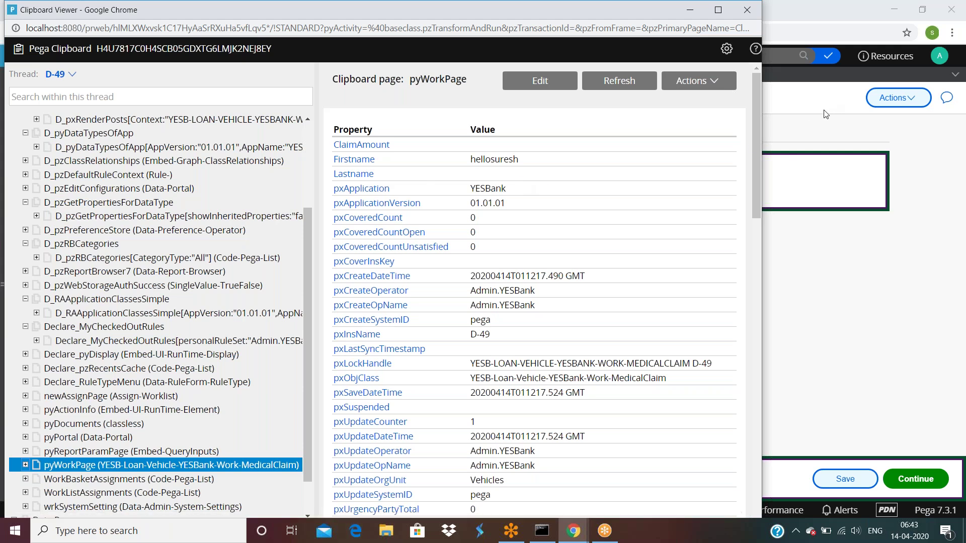
pyautogui.click(801, 130)
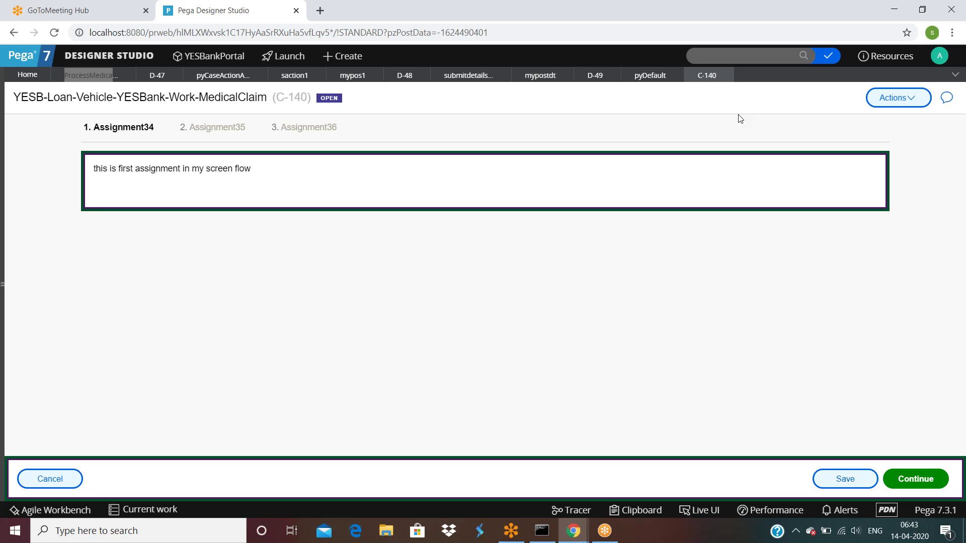
pyautogui.click(172, 75)
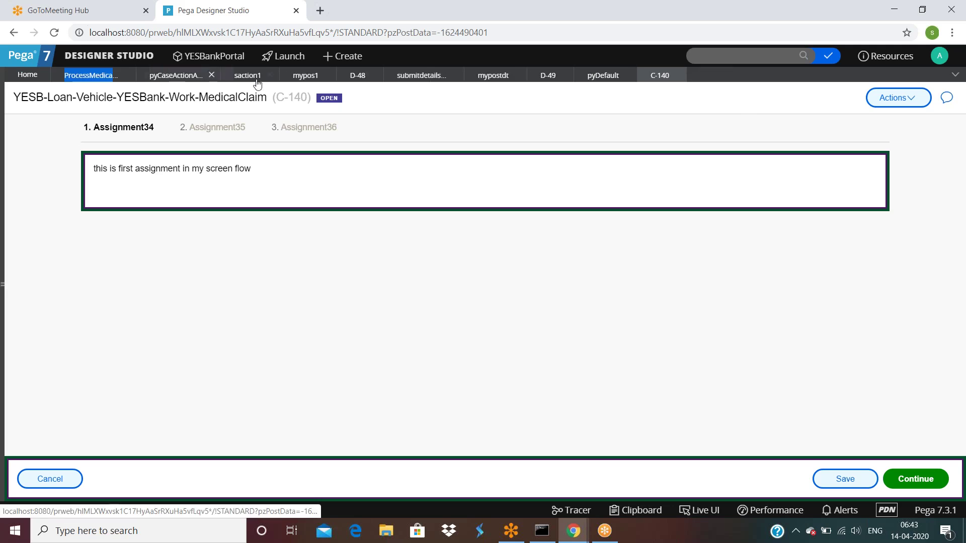
# Review the Process Assignment button's Finish Assignment action in pyCaseActionAreaButtons, then cancel unchanged.
pyautogui.click(159, 80)
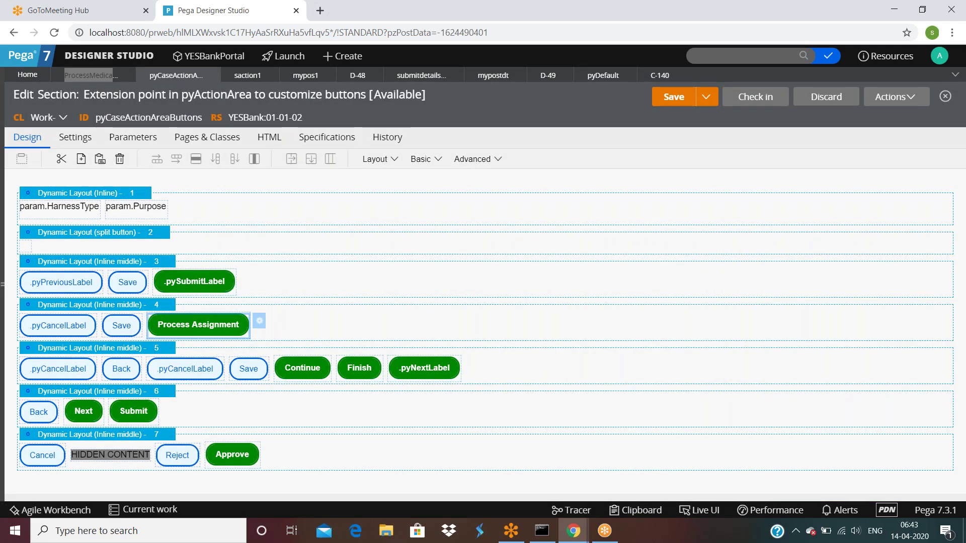
pyautogui.click(260, 322)
pyautogui.click(423, 149)
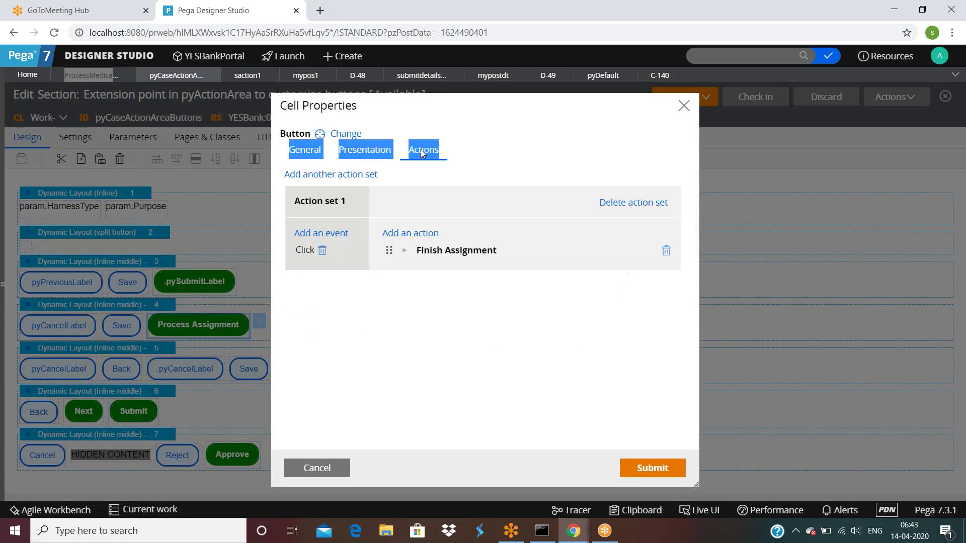
pyautogui.click(404, 250)
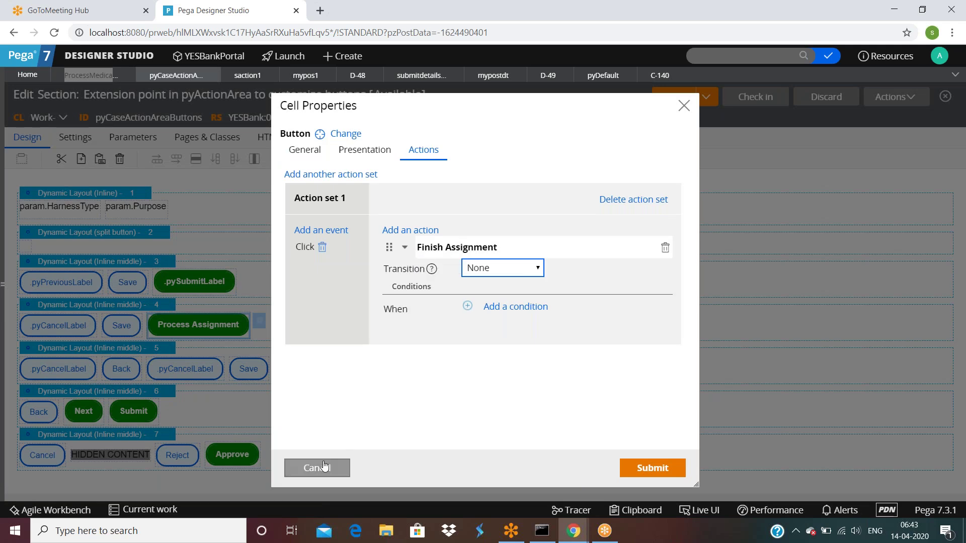
pyautogui.click(322, 468)
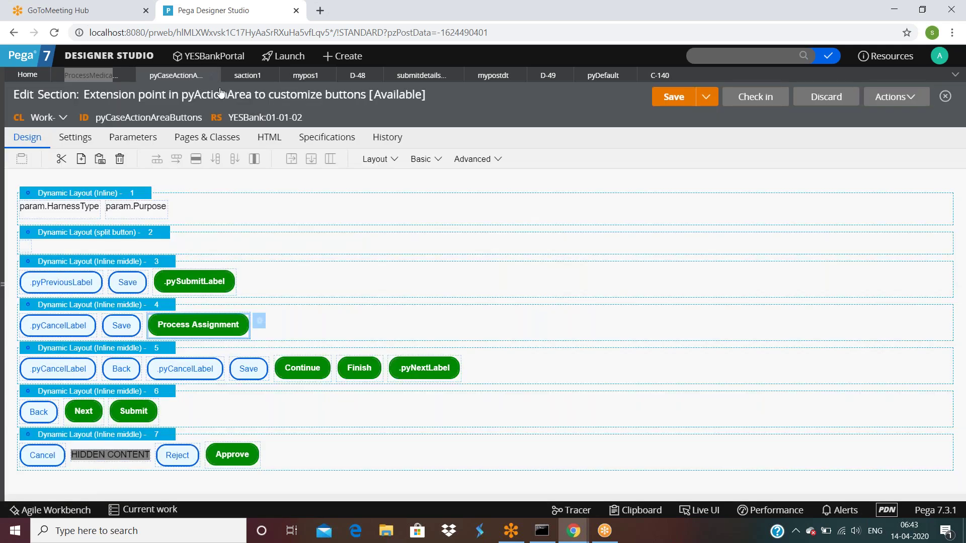
# Close mypos1 and open mypostdt from submitdetailsfaction's post-processing field.
pyautogui.click(306, 75)
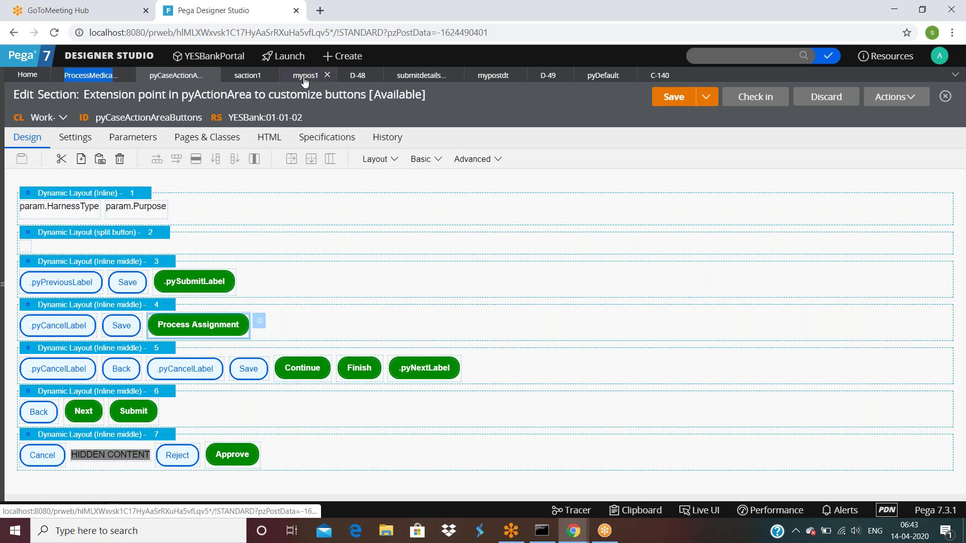
pyautogui.click(327, 76)
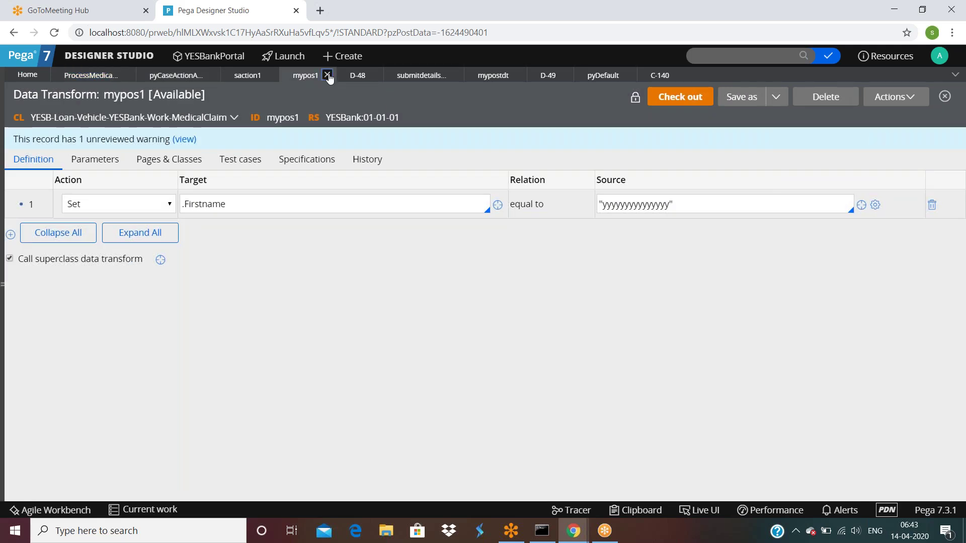
pyautogui.doubleClick(363, 75)
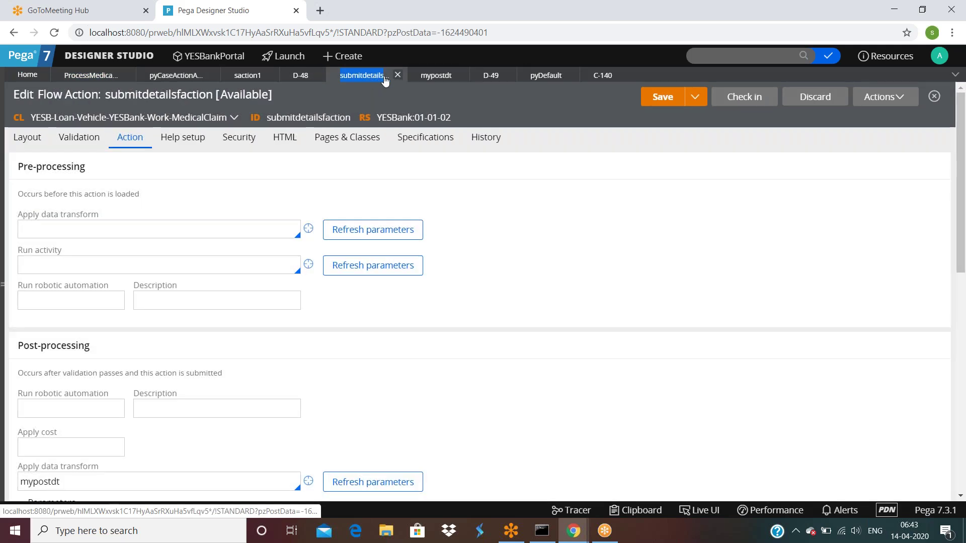
pyautogui.scroll(-3, 177, 214)
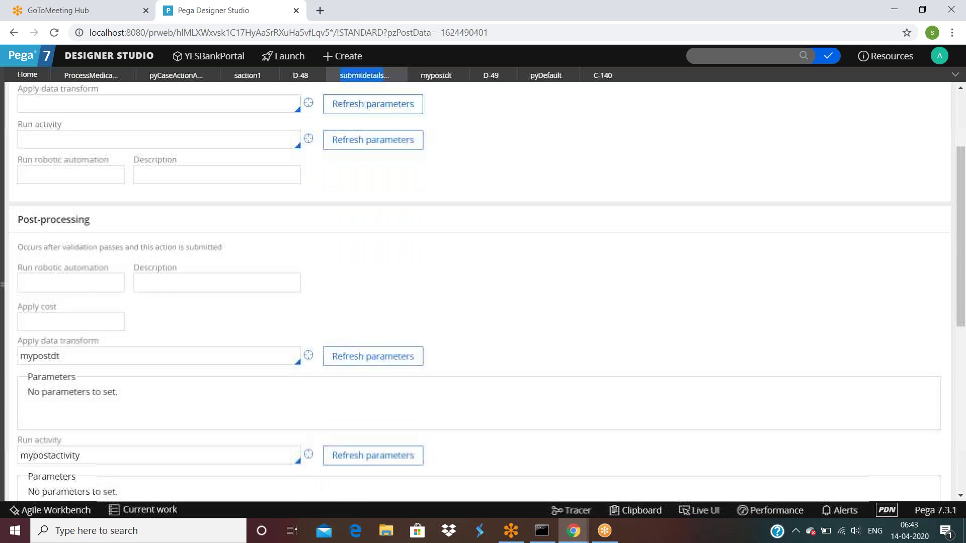
pyautogui.doubleClick(74, 358)
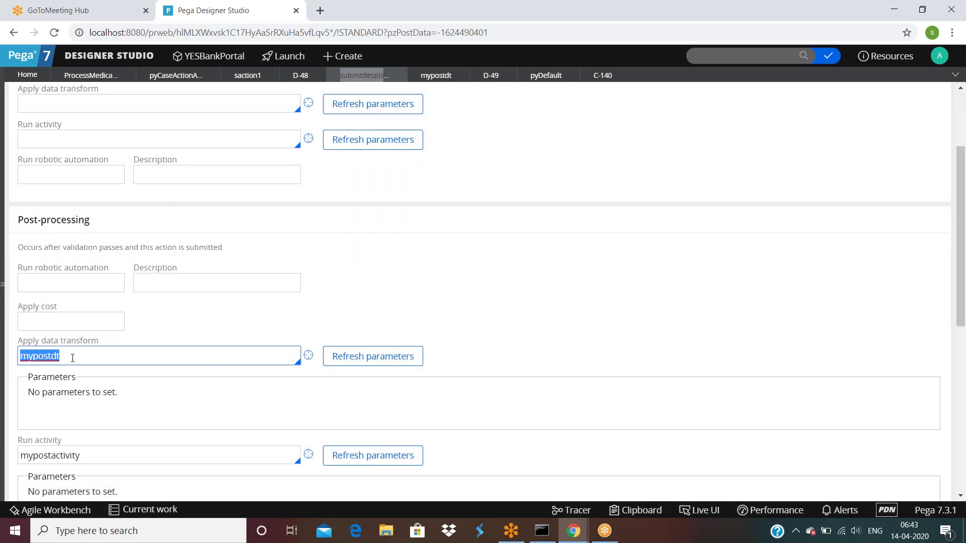
pyautogui.click(308, 355)
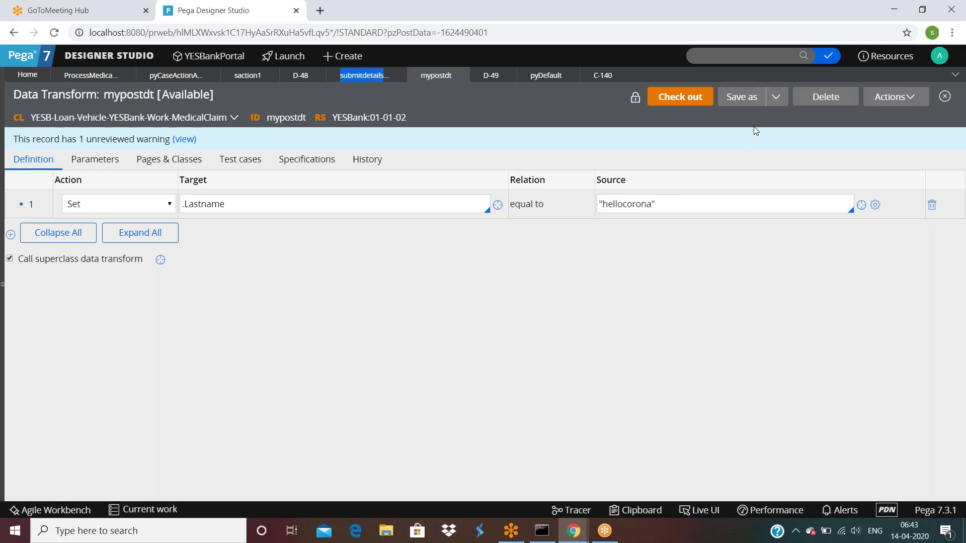
# Delete the mypostdt data transform with reason 'nr', close its tab, and return to the flow.
pyautogui.click(824, 108)
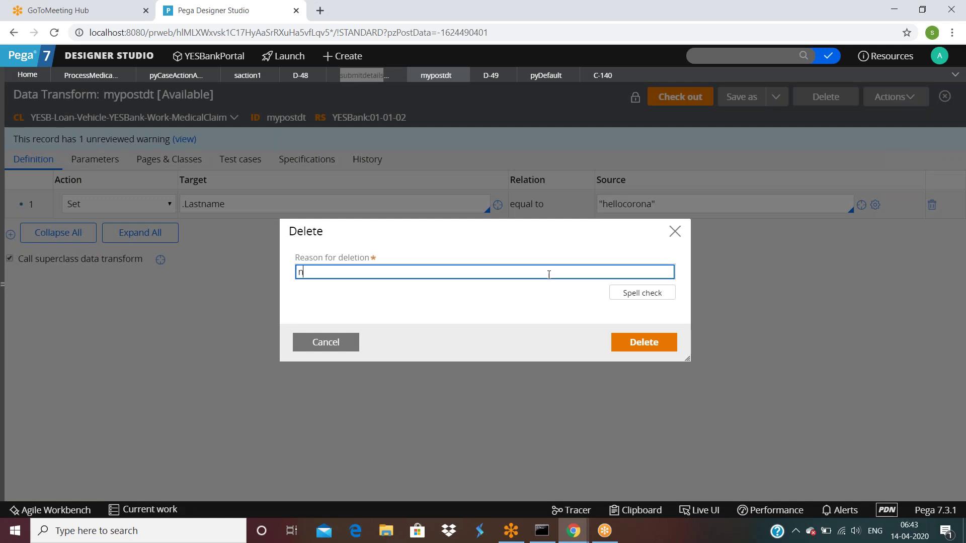
pyautogui.write('nr')
pyautogui.click(628, 346)
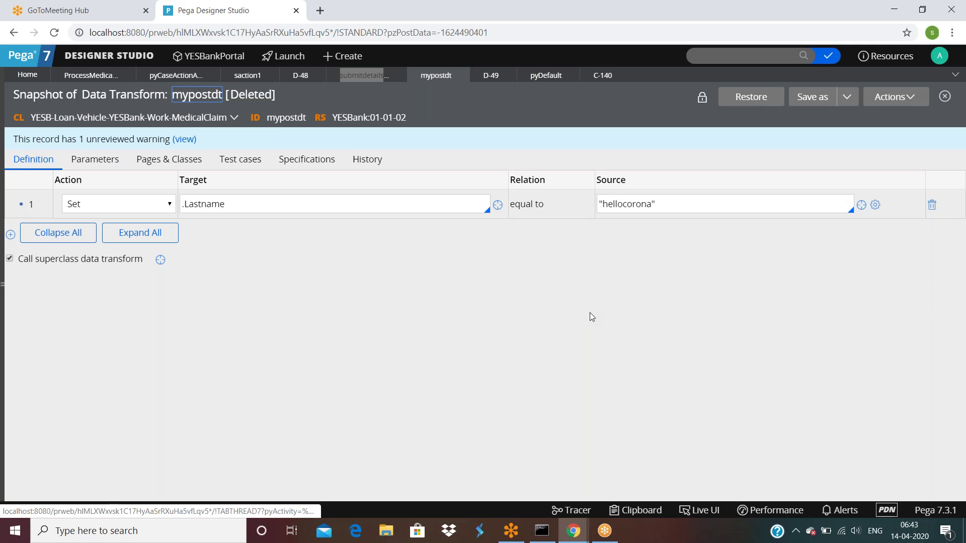
pyautogui.click(460, 75)
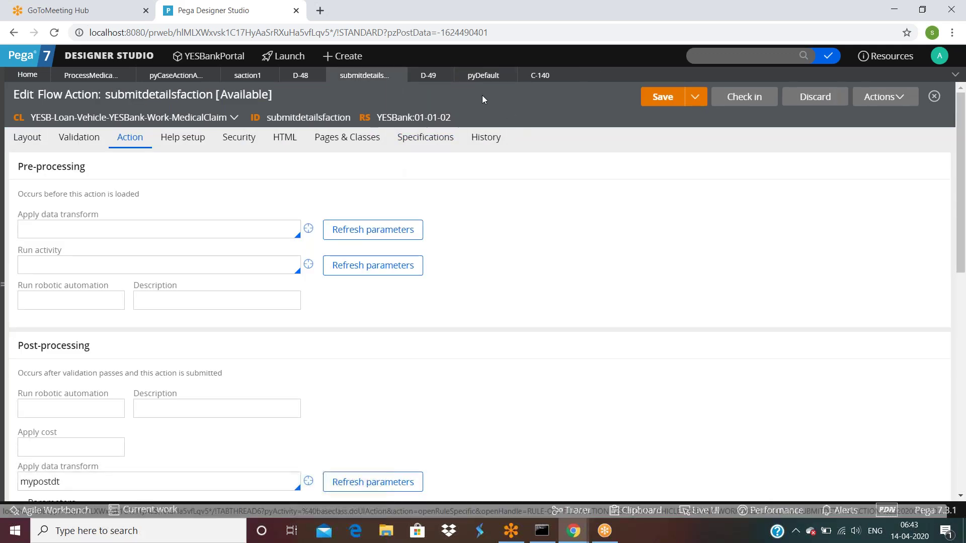
pyautogui.click(70, 78)
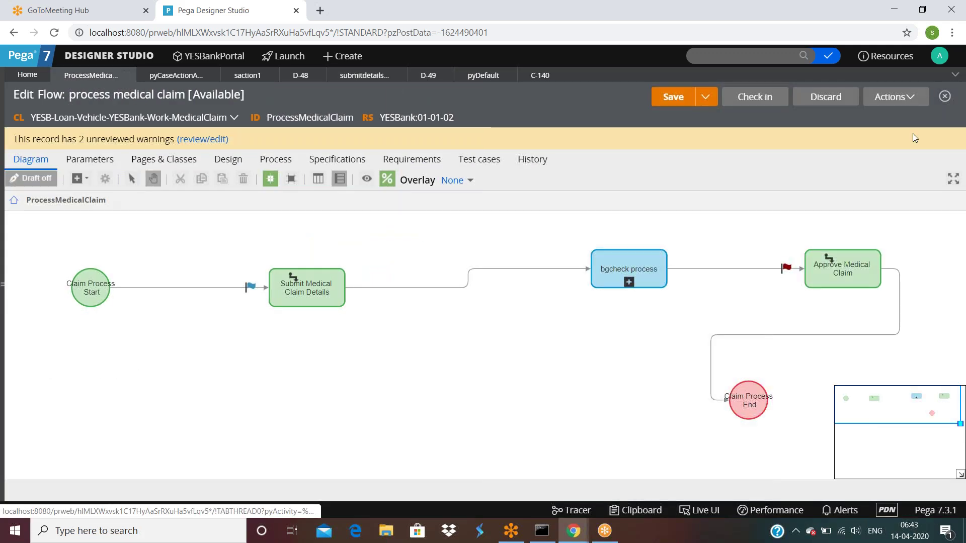
# Run the flow as new case C-141 and inspect its pyWorkPage in the Clipboard Viewer.
pyautogui.click(884, 97)
pyautogui.click(827, 122)
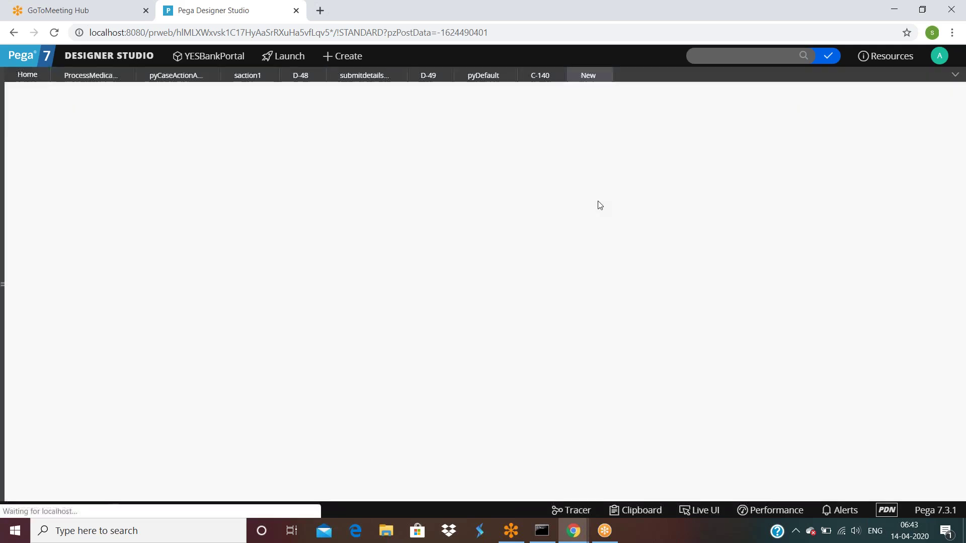
pyautogui.click(649, 511)
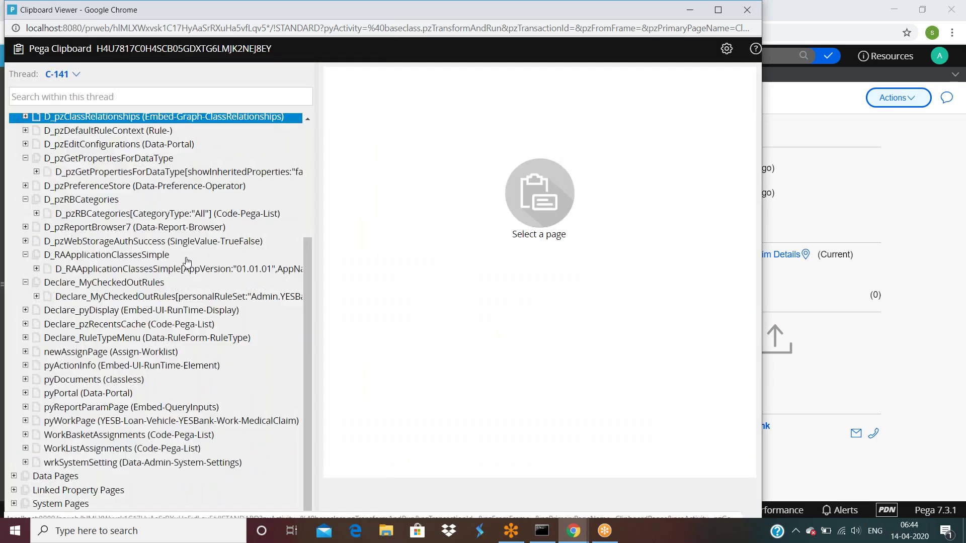
pyautogui.click(747, 10)
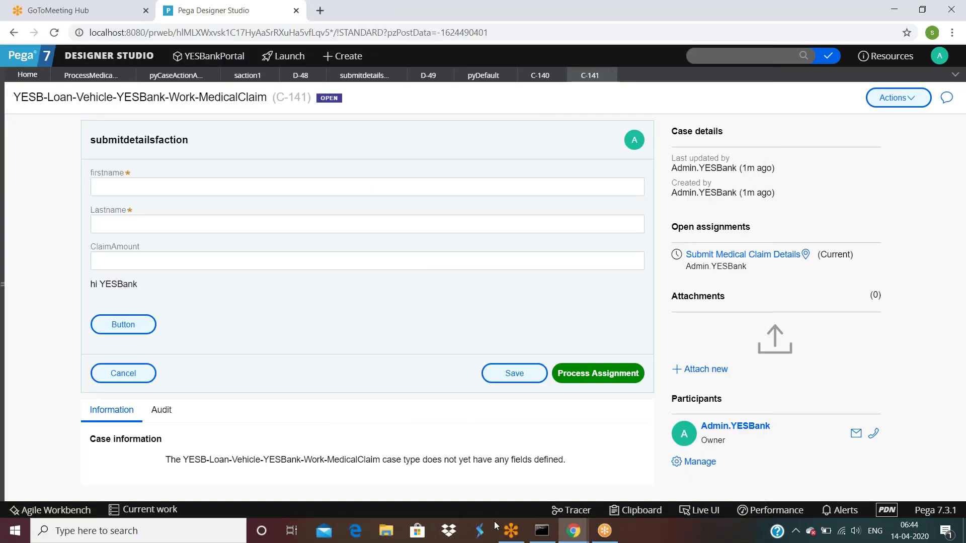
pyautogui.moveTo(574, 531)
pyautogui.click(602, 498)
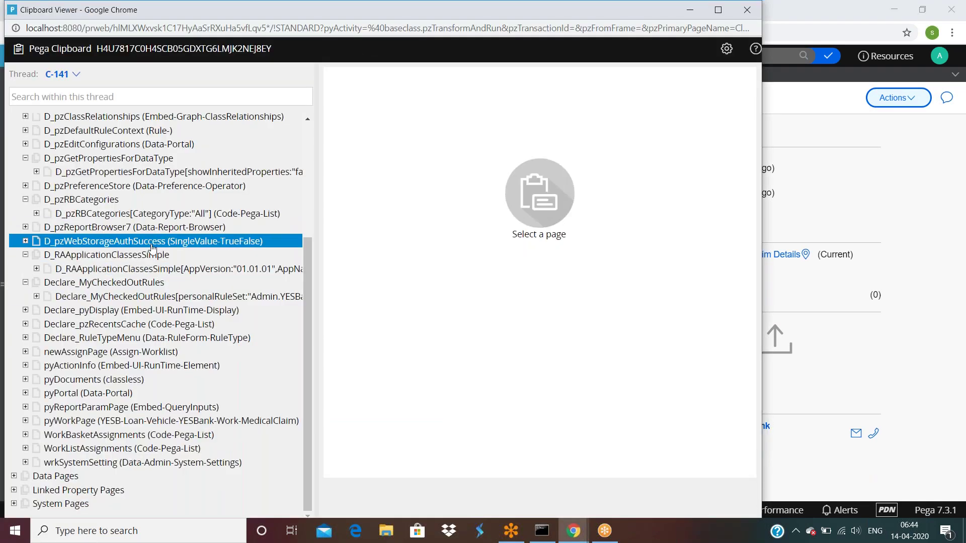
pyautogui.click(123, 422)
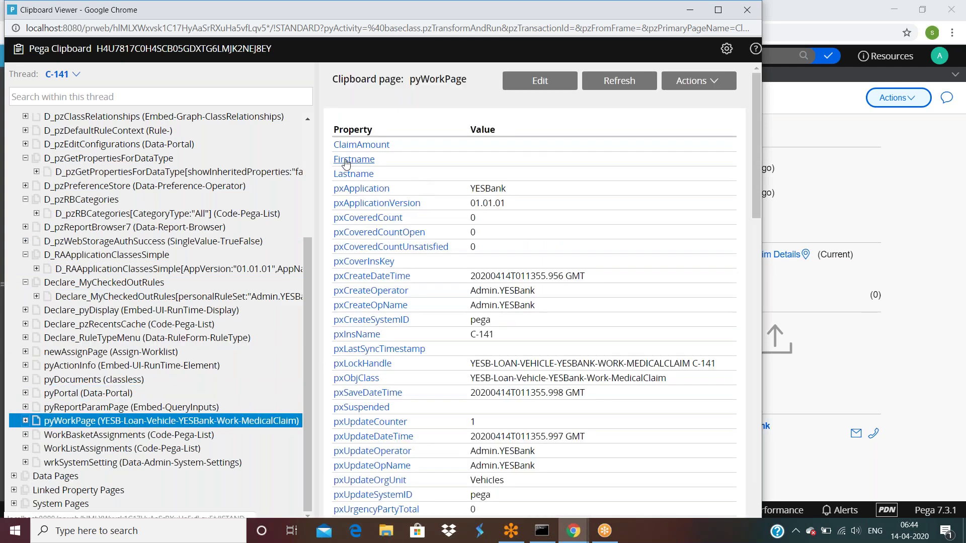
pyautogui.click(829, 132)
# Submit case C-141 with firstname 'y' and Lastname 'n'.
pyautogui.click(206, 187)
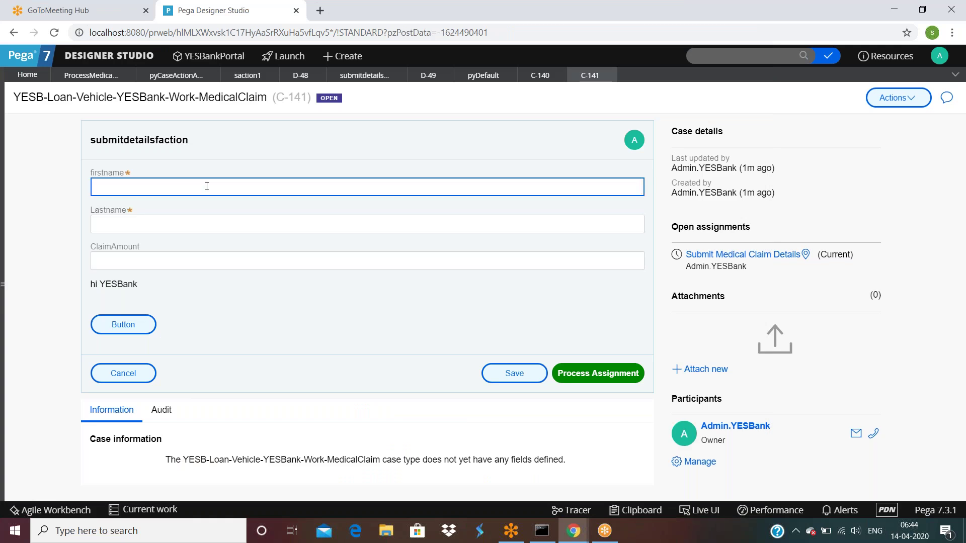
pyautogui.write('y')
pyautogui.click(134, 224)
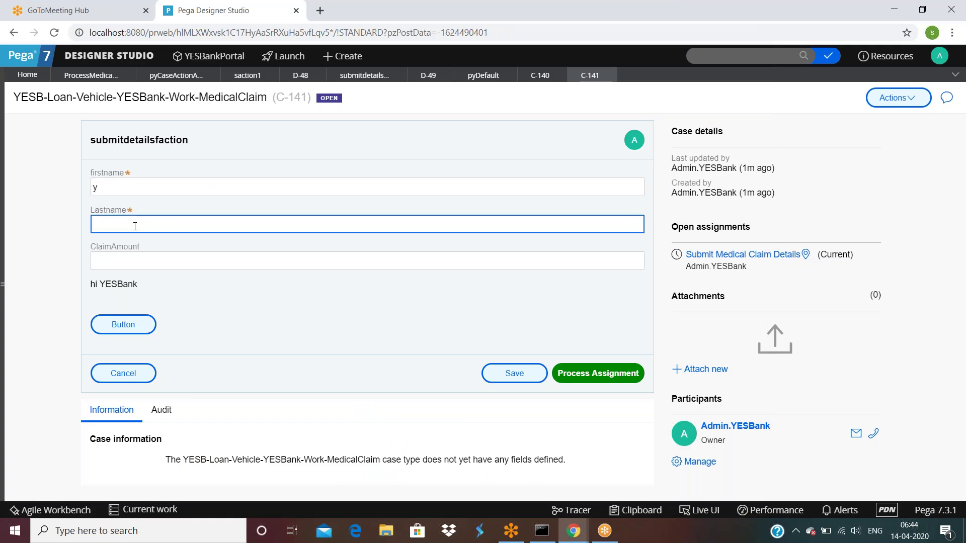
pyautogui.write('n')
pyautogui.click(598, 373)
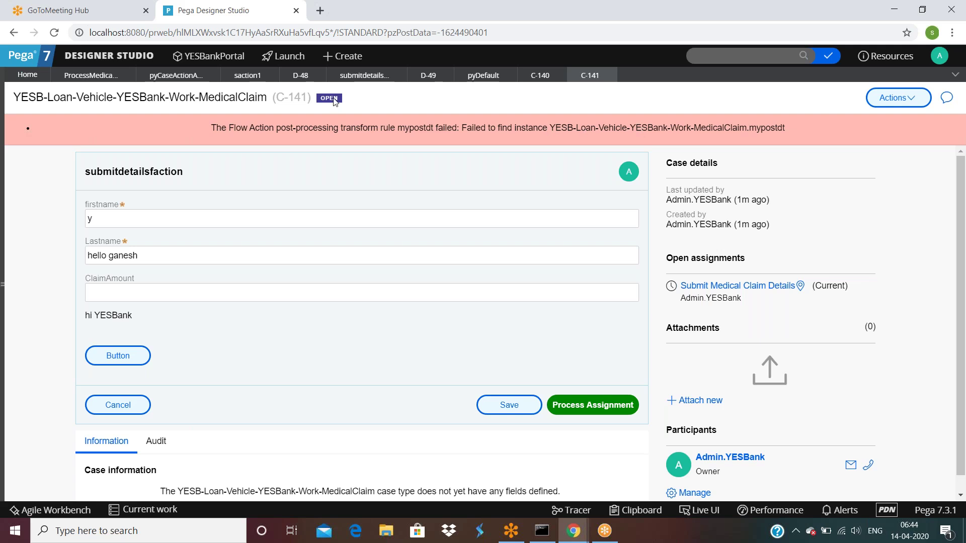
# Remove mypostdt from submitdetailsfaction's post-processing, save, and resubmit case C-141's assignment.
pyautogui.click(91, 76)
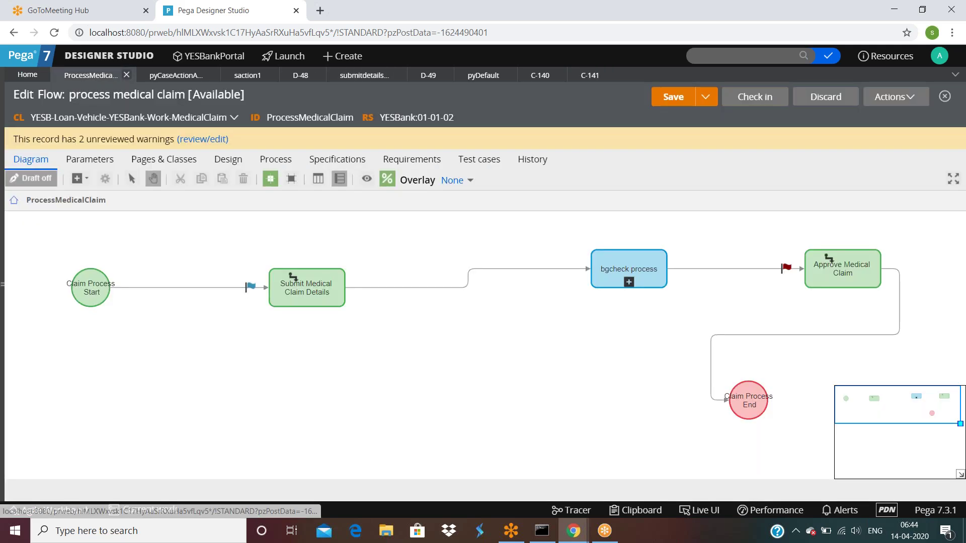
pyautogui.doubleClick(428, 287)
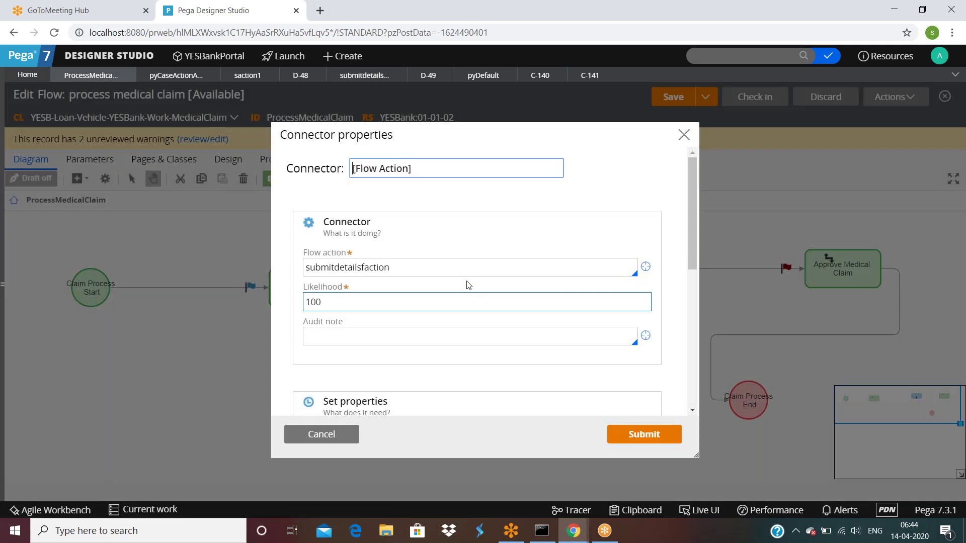
pyautogui.click(645, 266)
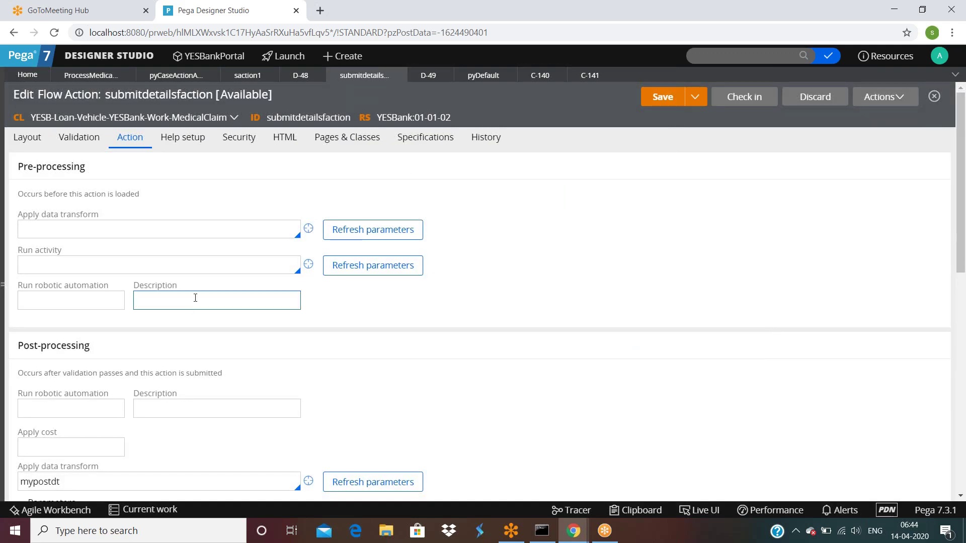
pyautogui.scroll(-5, 280, 279)
pyautogui.scroll(4, 96, 440)
pyautogui.doubleClick(93, 421)
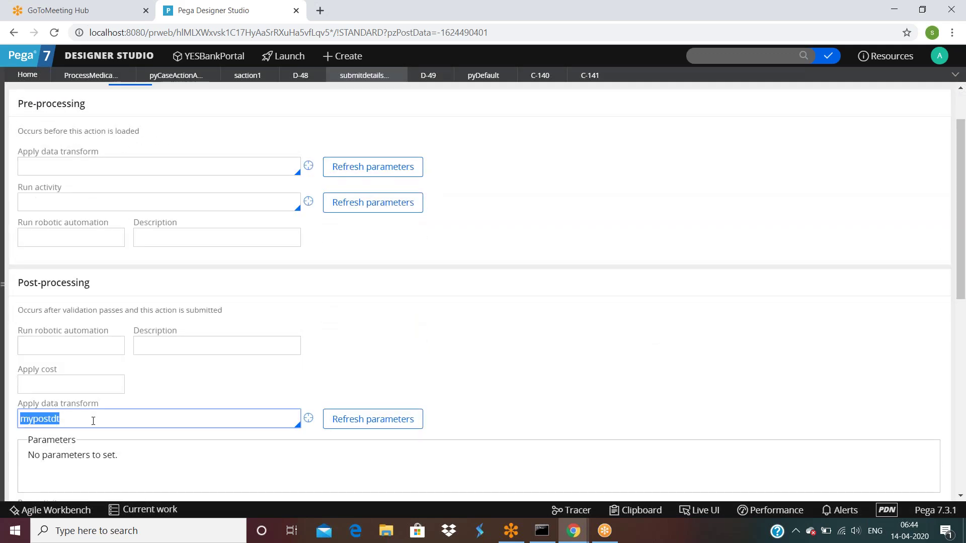
pyautogui.press('BackSpace')
pyautogui.scroll(2, 532, 371)
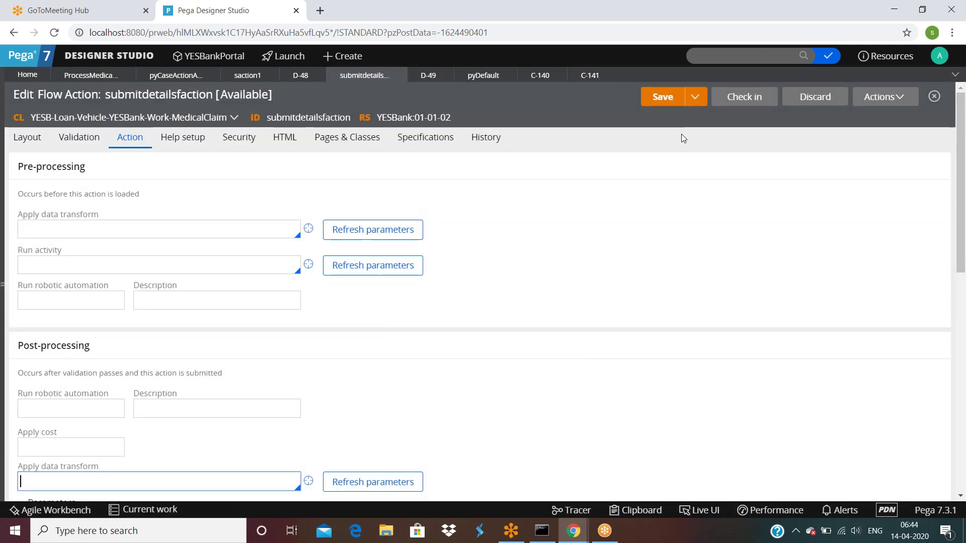
pyautogui.click(662, 99)
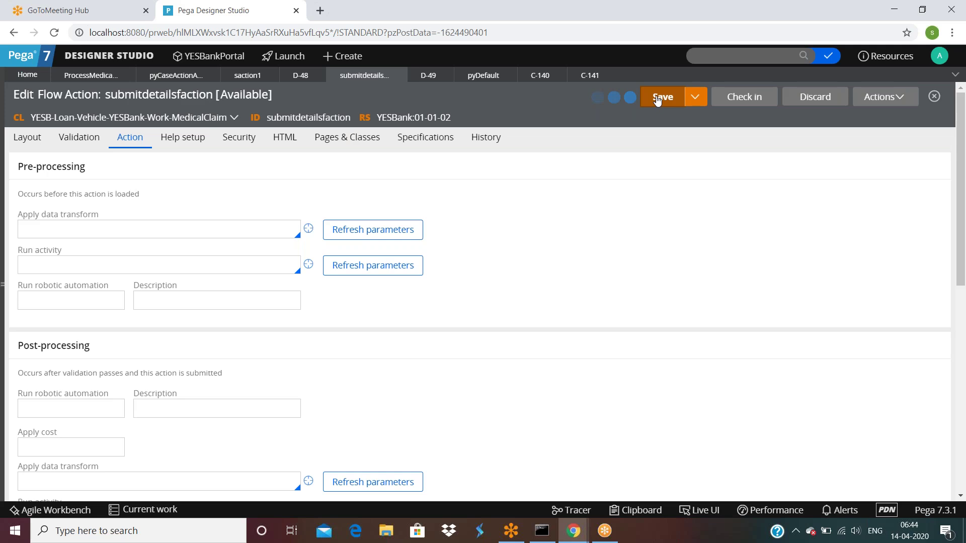
pyautogui.click(596, 76)
pyautogui.click(588, 406)
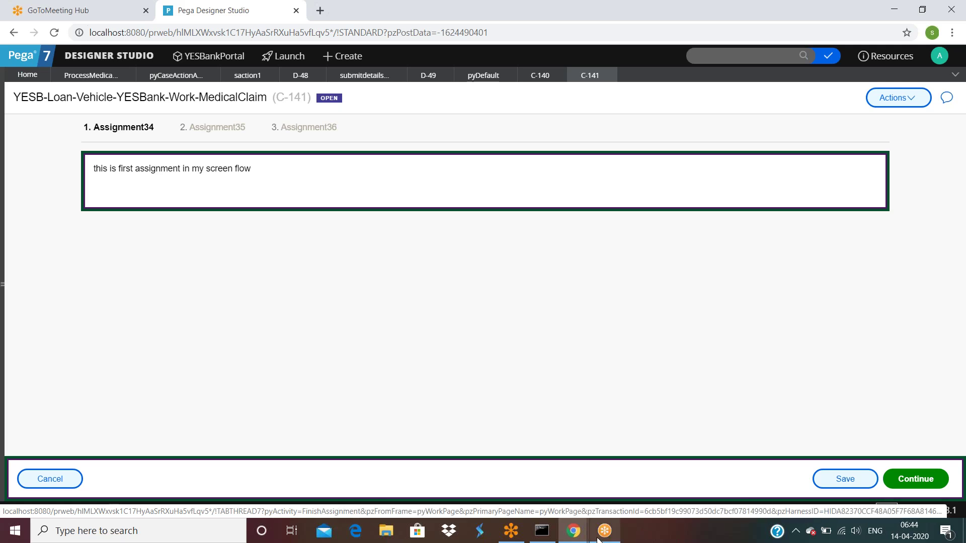
# Refresh C-141's pyWorkPage in the Clipboard Viewer.
pyautogui.moveTo(575, 533)
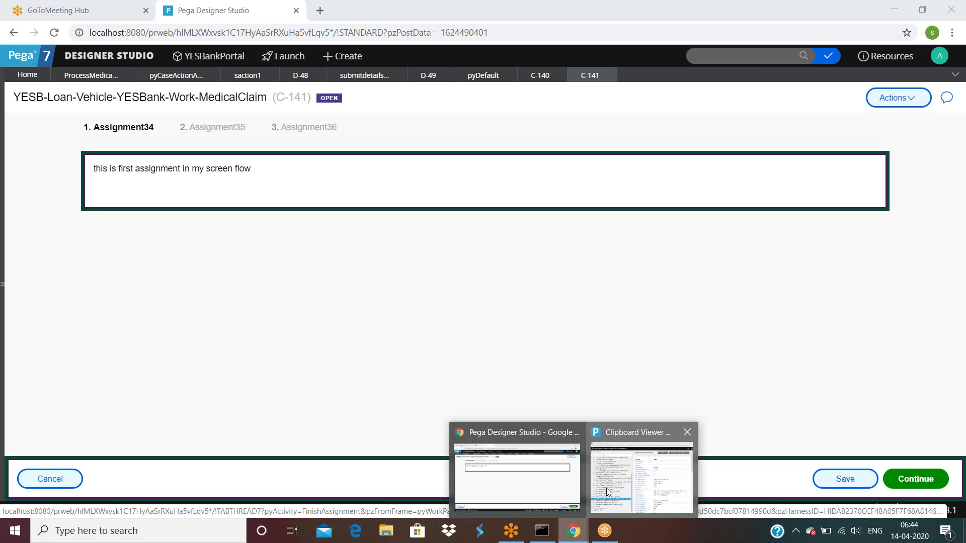
pyautogui.click(639, 460)
pyautogui.click(626, 88)
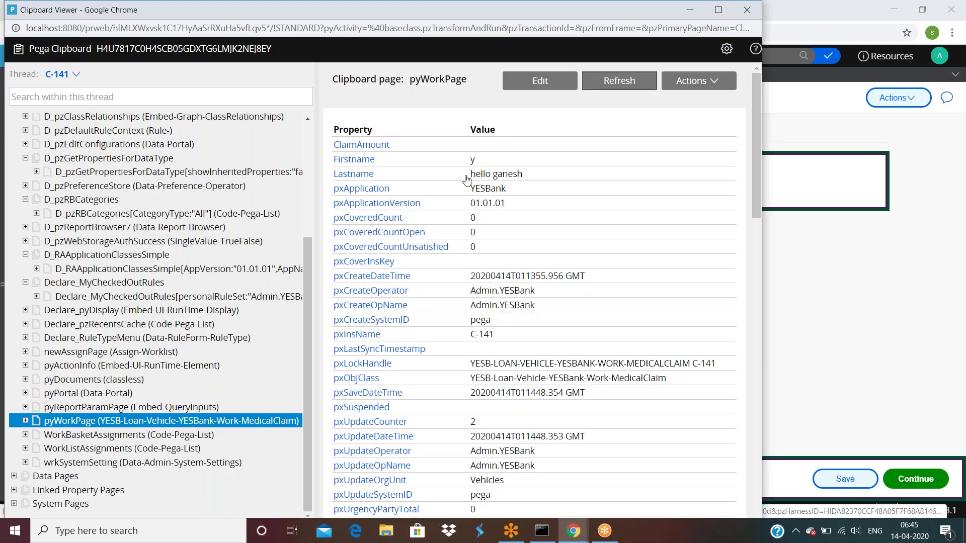
pyautogui.click(949, 271)
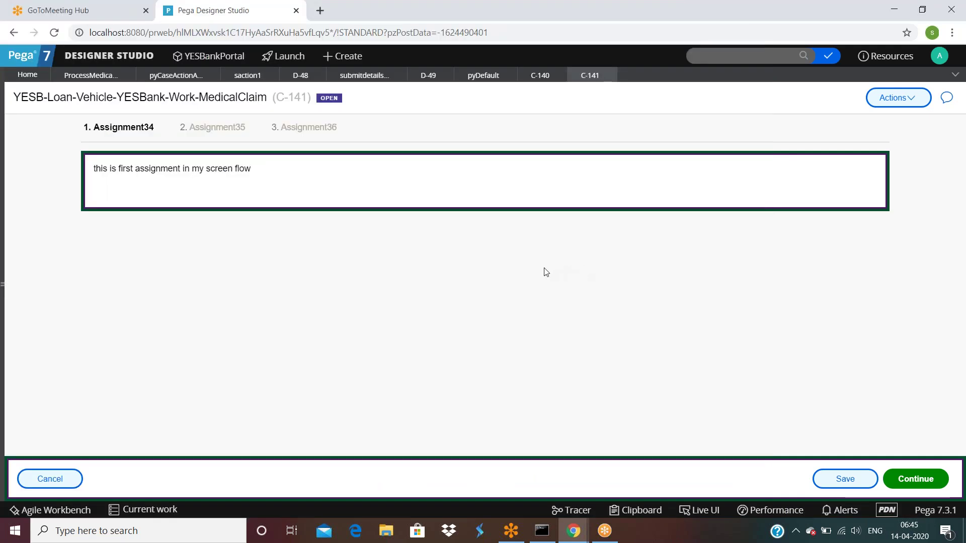
# Continue C-141 to Assignment35 and refresh the clipboard, showing Firstname y and pxUpdateCounter 3.
pyautogui.click(903, 478)
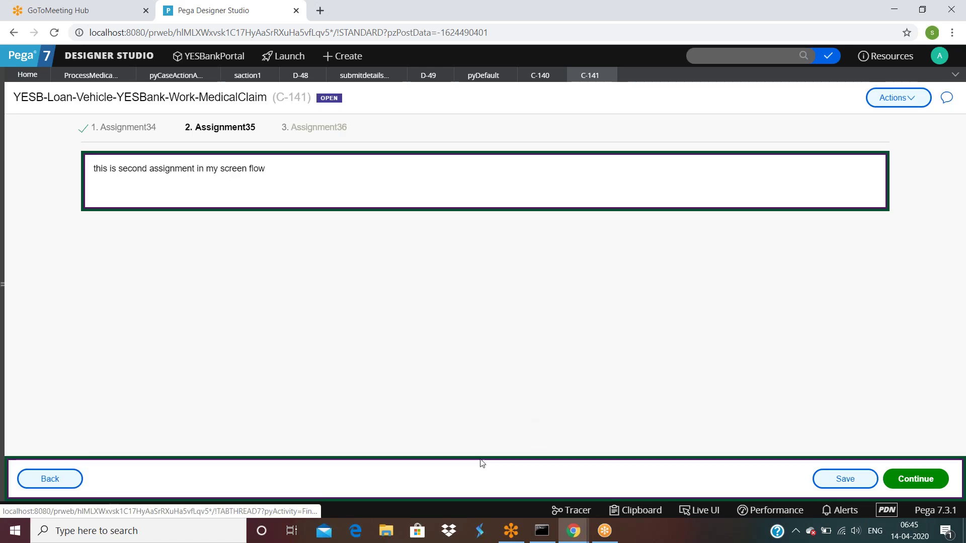
pyautogui.moveTo(574, 531)
pyautogui.click(654, 476)
pyautogui.click(635, 83)
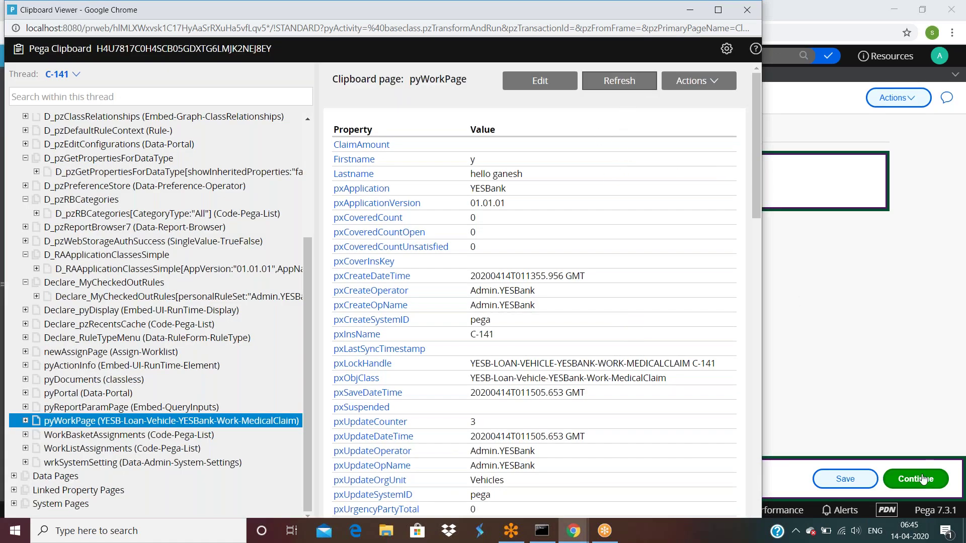
pyautogui.click(885, 396)
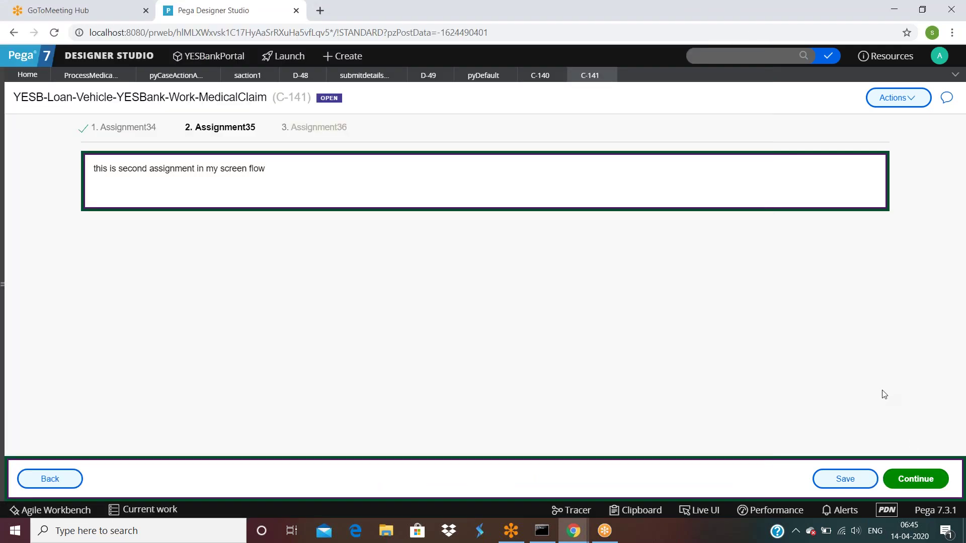
# Open the mypos1 data transform from saction1's post-processing field.
pyautogui.click(241, 76)
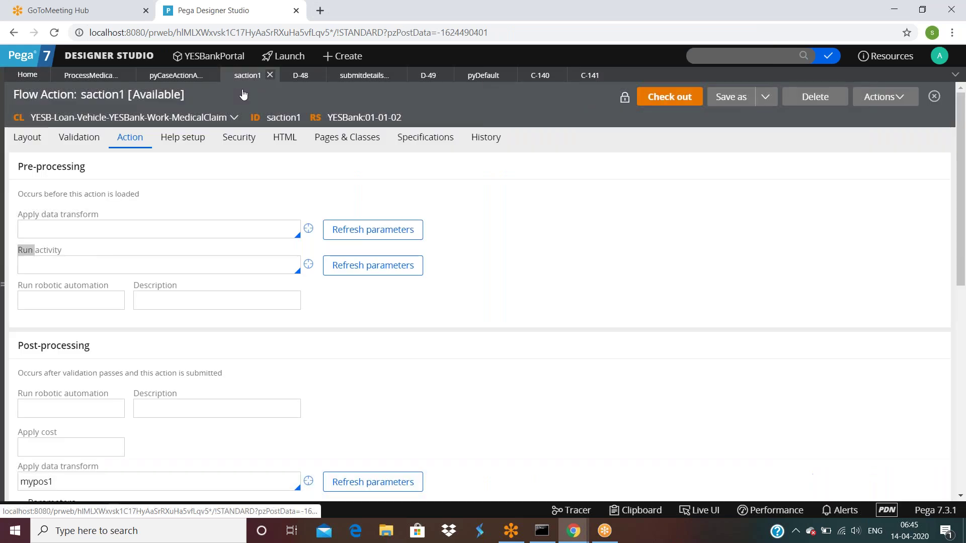
pyautogui.scroll(-2, 112, 372)
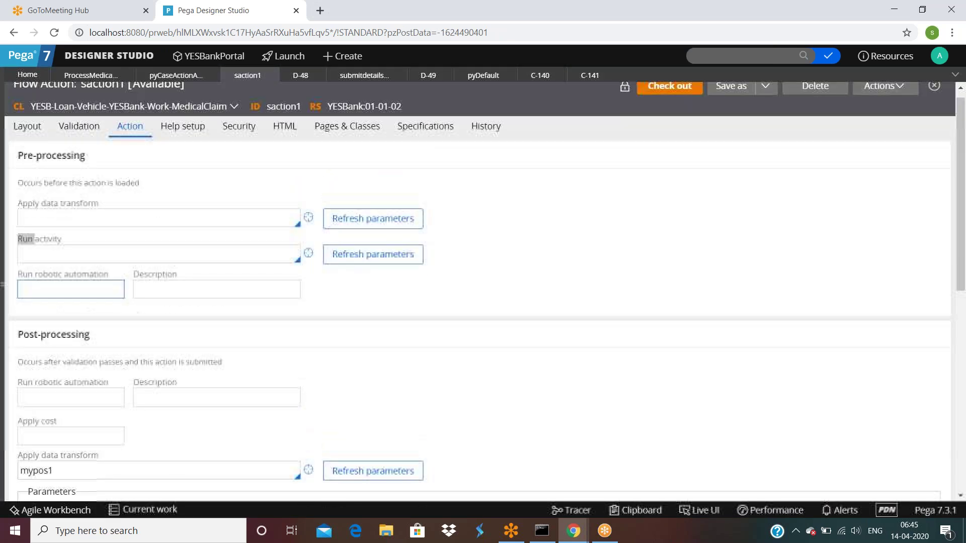
pyautogui.scroll(2, 132, 222)
pyautogui.scroll(-3, 132, 222)
pyautogui.click(146, 300)
pyautogui.doubleClick(85, 300)
pyautogui.click(308, 292)
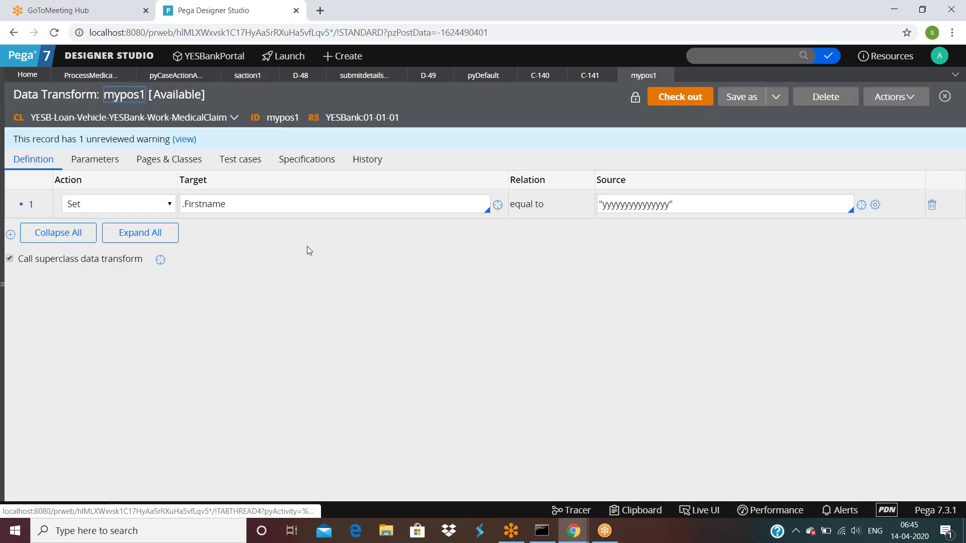
# Reselect the C-141 thread in the Clipboard Viewer and view pyWorkPage with Firstname y.
pyautogui.moveTo(573, 531)
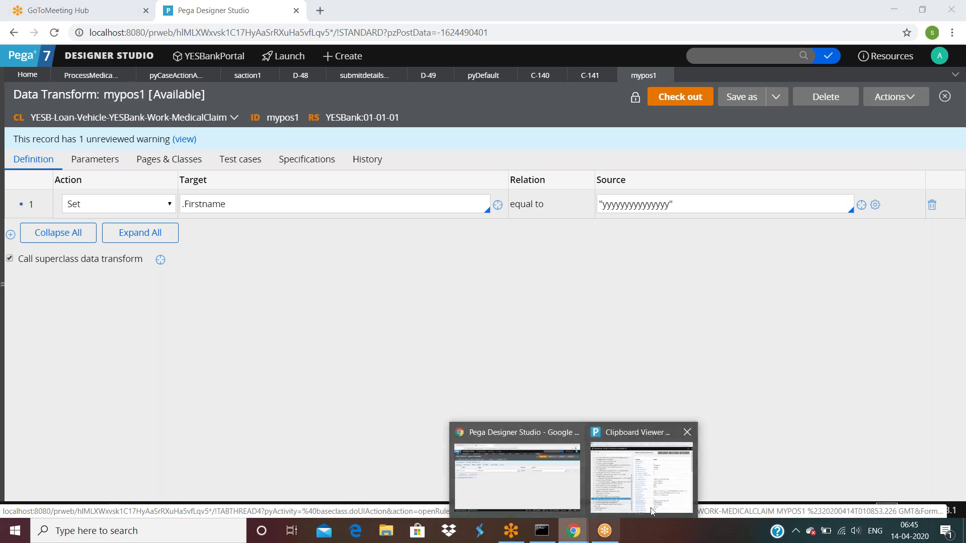
pyautogui.click(654, 468)
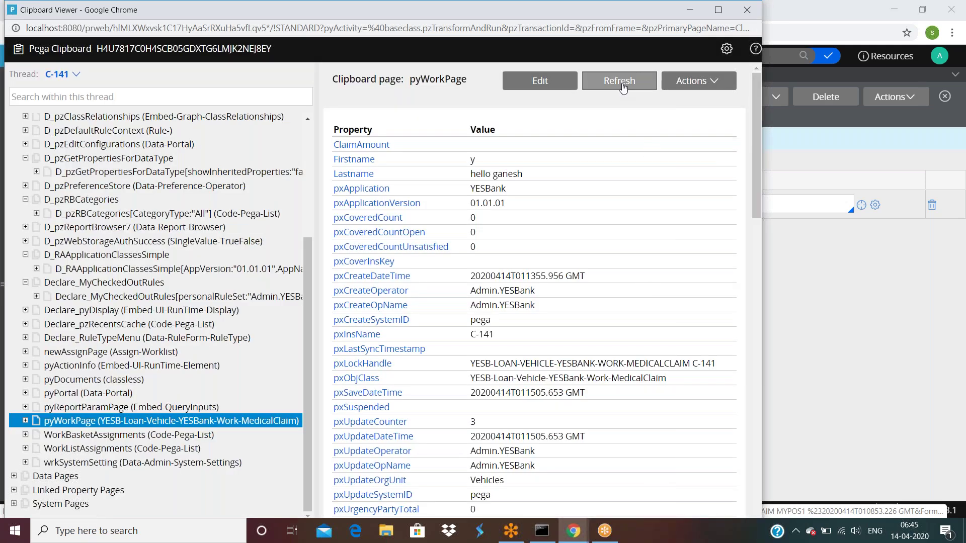
pyautogui.click(60, 79)
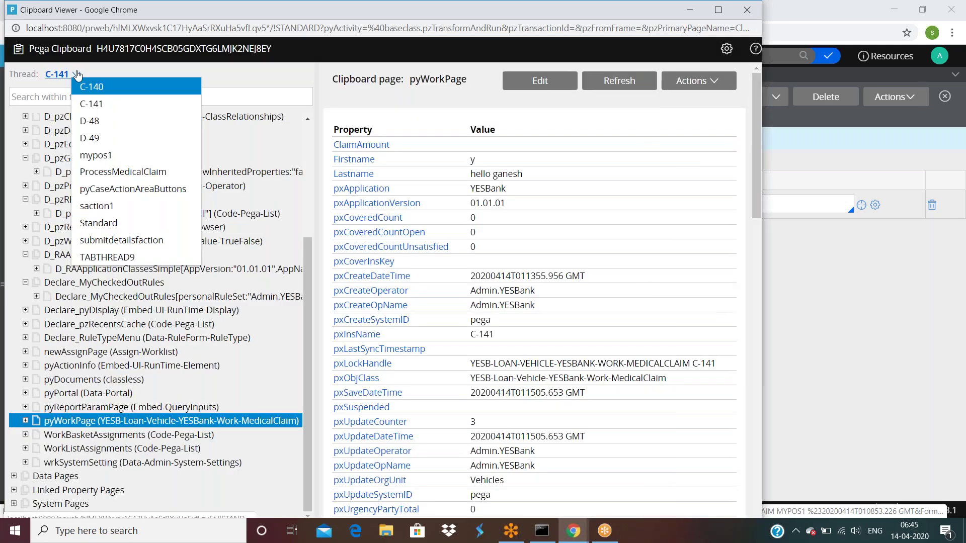
pyautogui.click(85, 102)
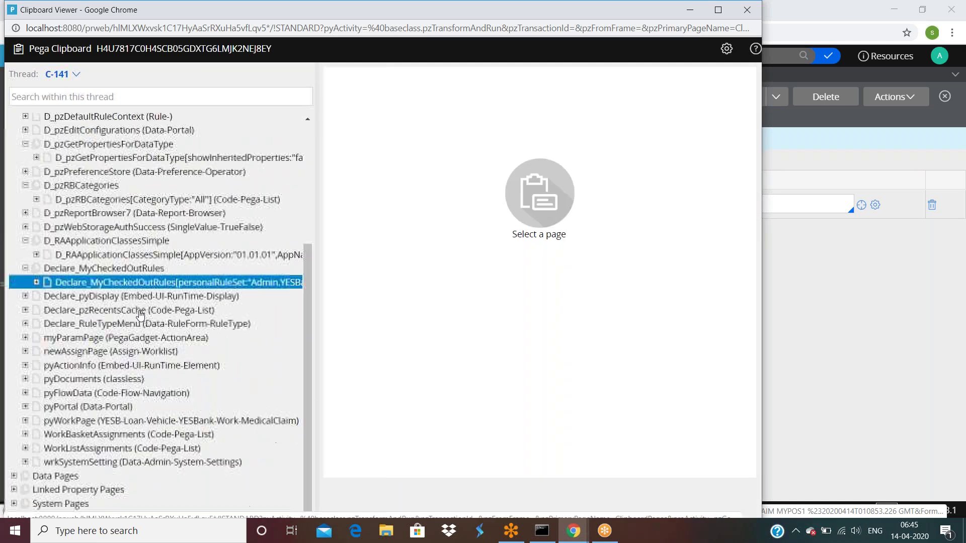
pyautogui.click(137, 419)
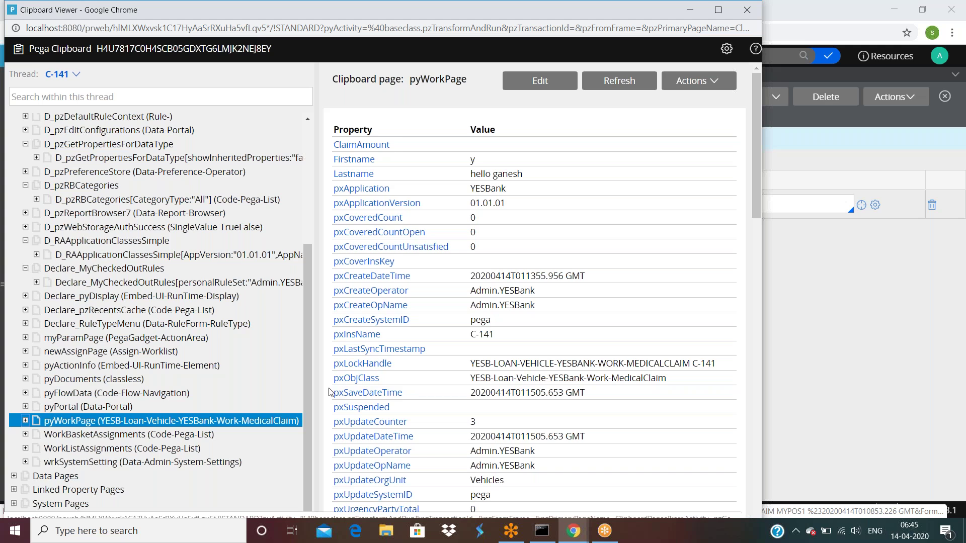
# Start a Tracer on the mypos1 data transform opened from saction1's post-processing.
pyautogui.click(878, 368)
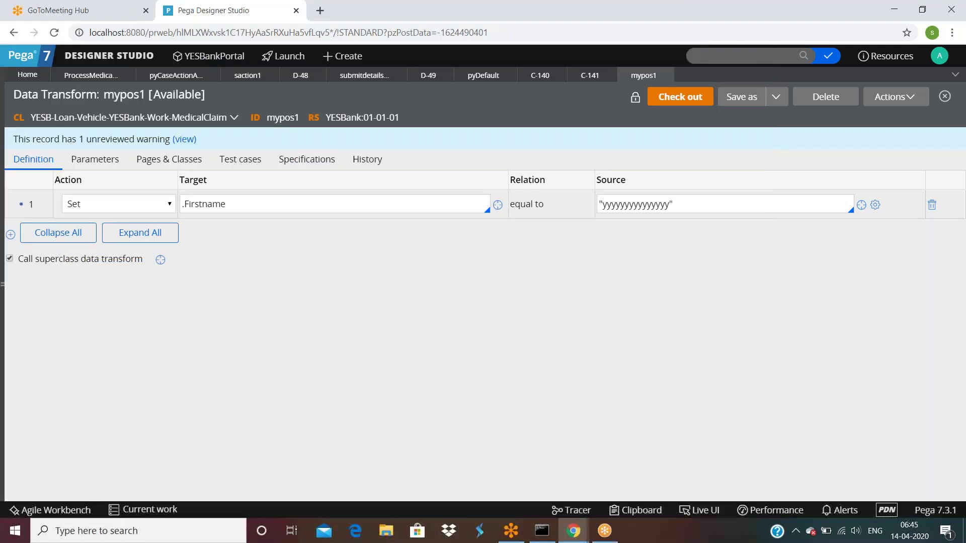
pyautogui.click(248, 78)
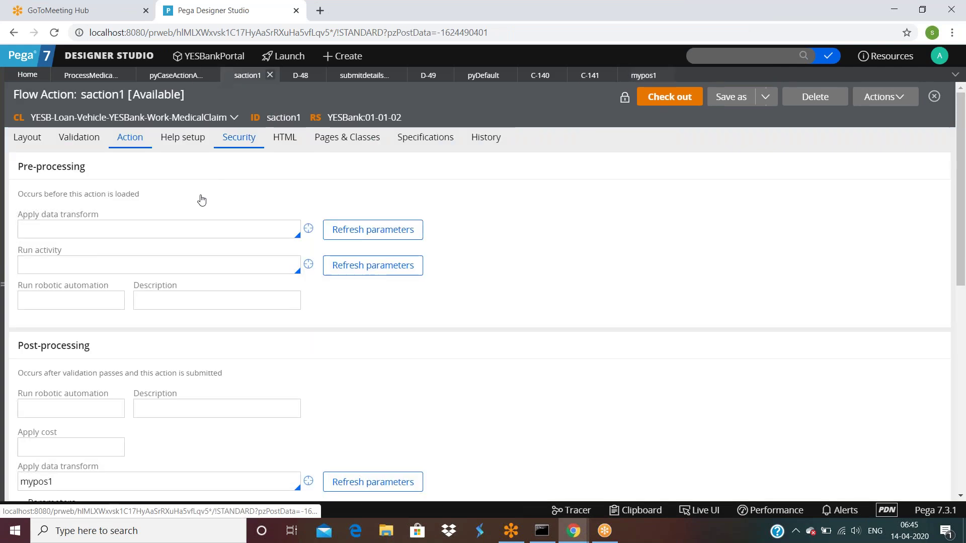
pyautogui.scroll(-3, 134, 250)
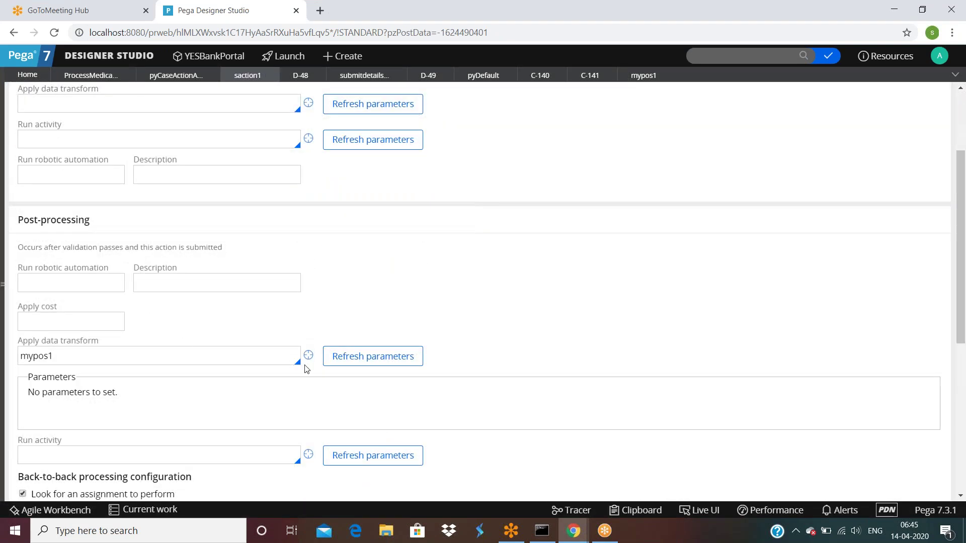
pyautogui.click(309, 355)
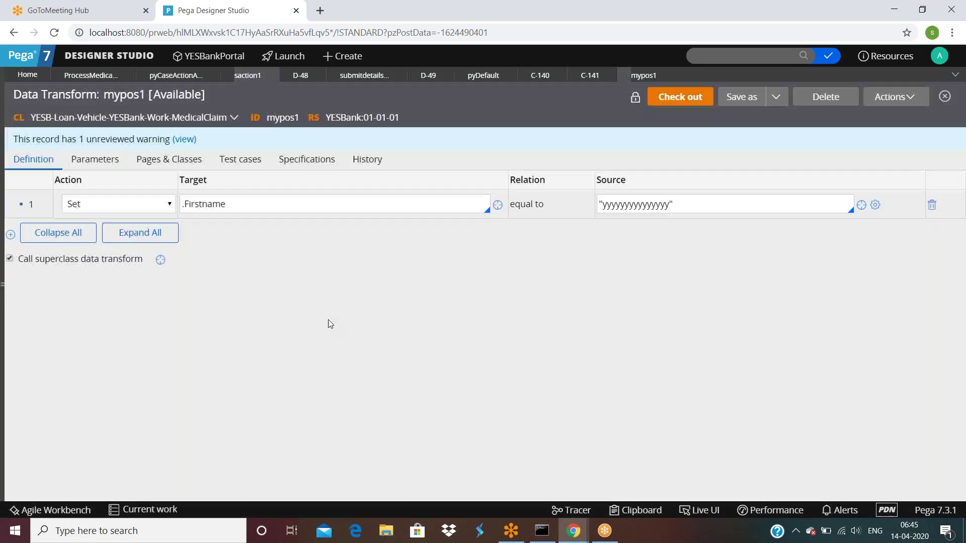
pyautogui.click(884, 100)
pyautogui.click(857, 133)
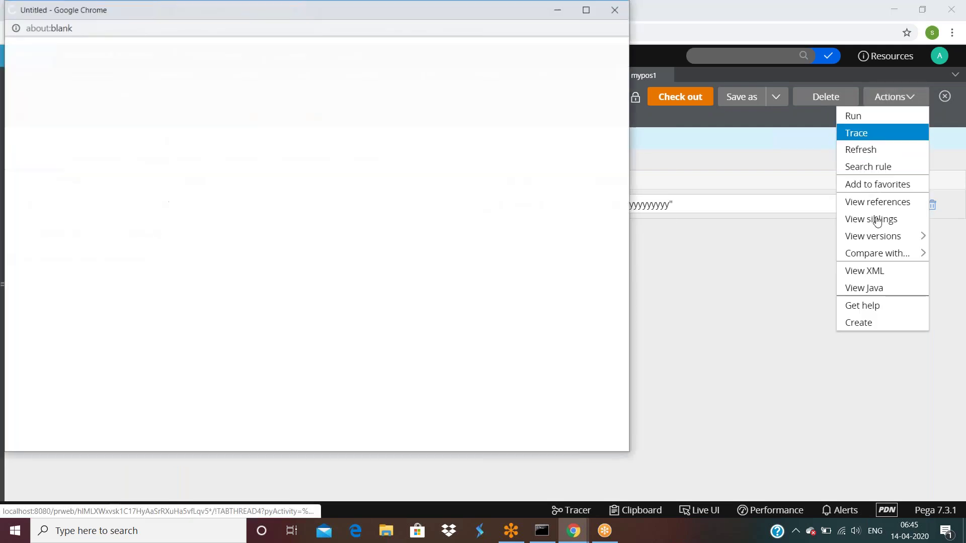
pyautogui.click(760, 290)
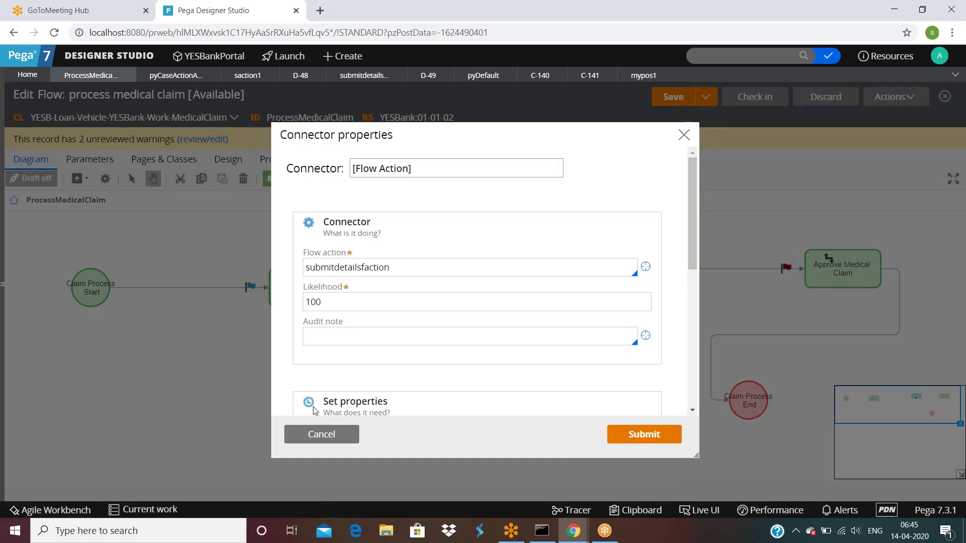
# Cancel the connector properties and run the medical claim flow as a new case.
pyautogui.click(322, 434)
pyautogui.click(880, 96)
pyautogui.click(832, 113)
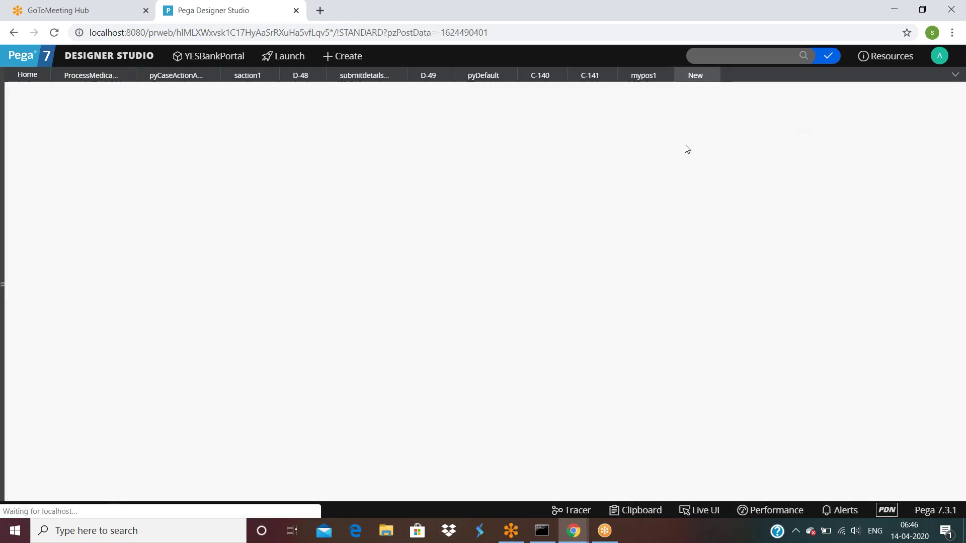
# Fill in the claim form for case C-142 with Firstname yy and Lastname nn, and submit it.
pyautogui.click(289, 185)
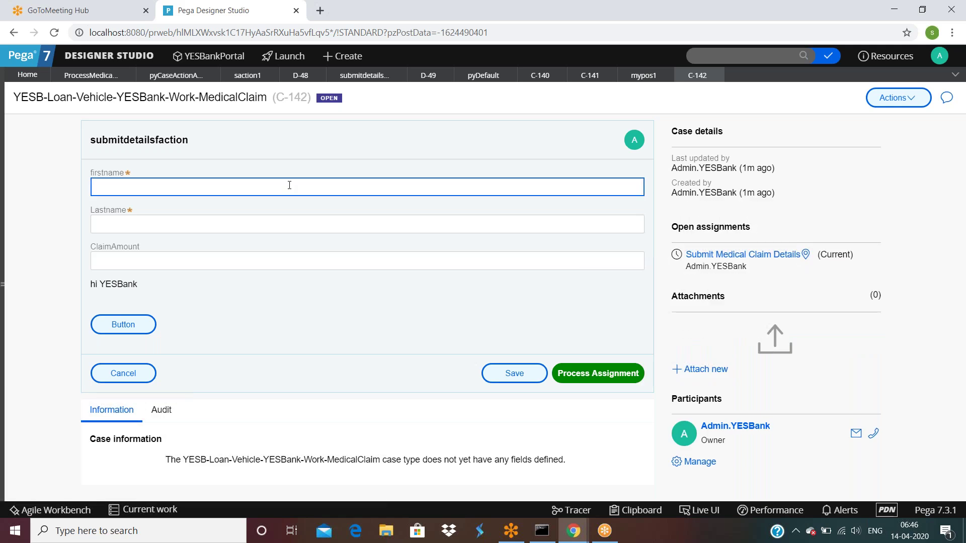
pyautogui.click(258, 220)
pyautogui.write('nn')
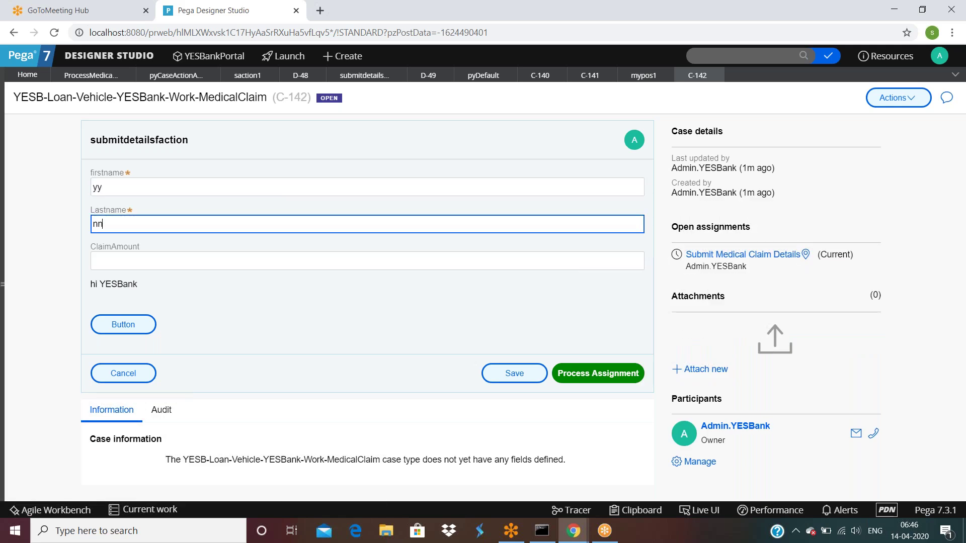
pyautogui.click(619, 374)
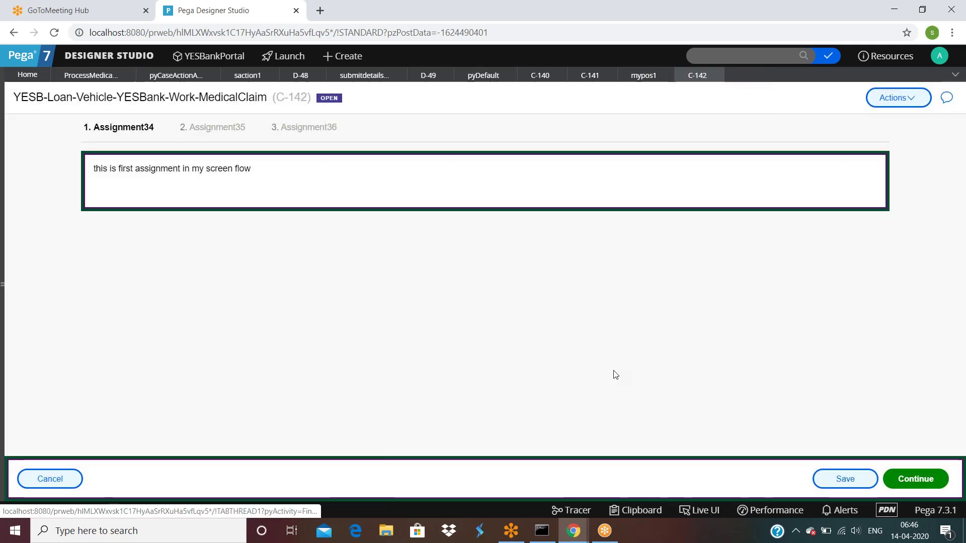
# Check the Lastname value on pyWorkPage in the Clipboard, then return to the saction1 flow action.
pyautogui.click(636, 510)
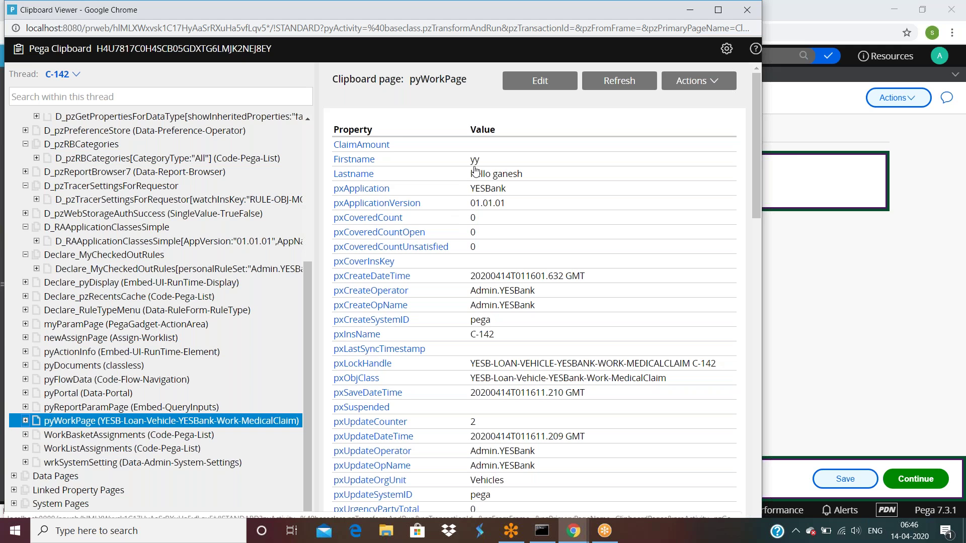
pyautogui.moveTo(469, 174); pyautogui.dragTo(533, 176)
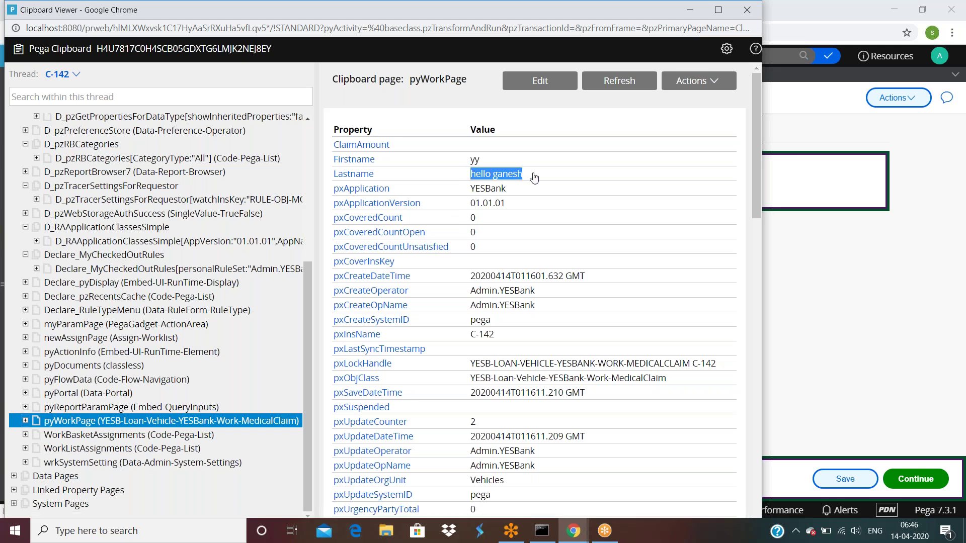
pyautogui.click(535, 177)
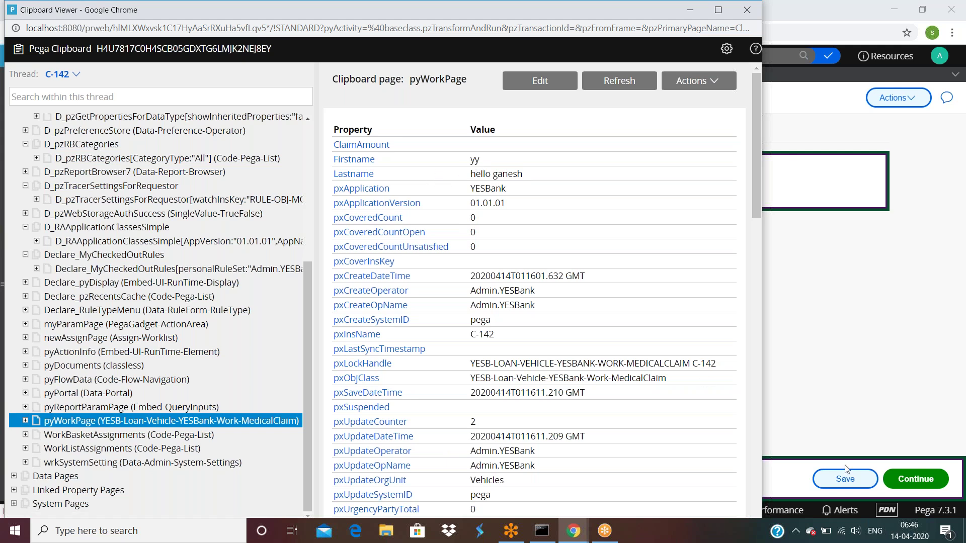
pyautogui.click(832, 410)
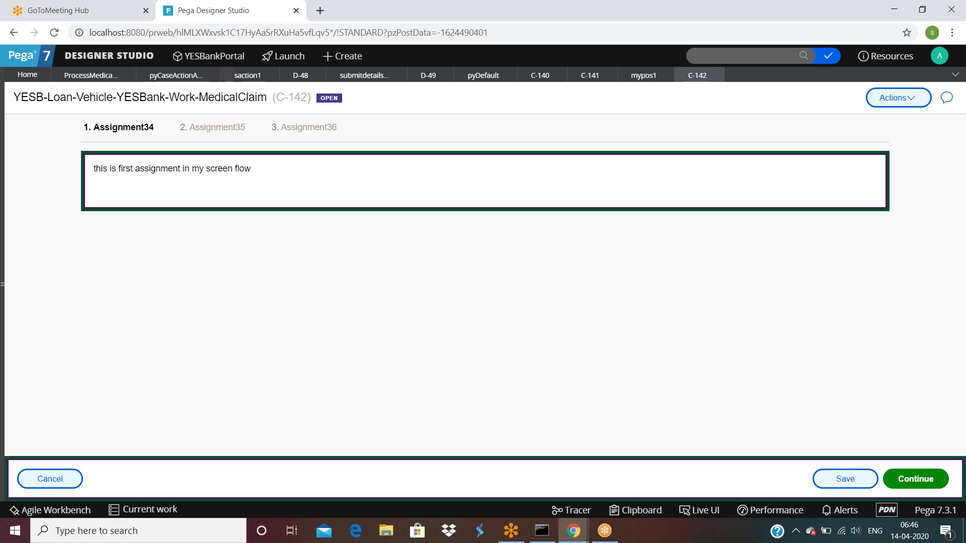
pyautogui.click(245, 74)
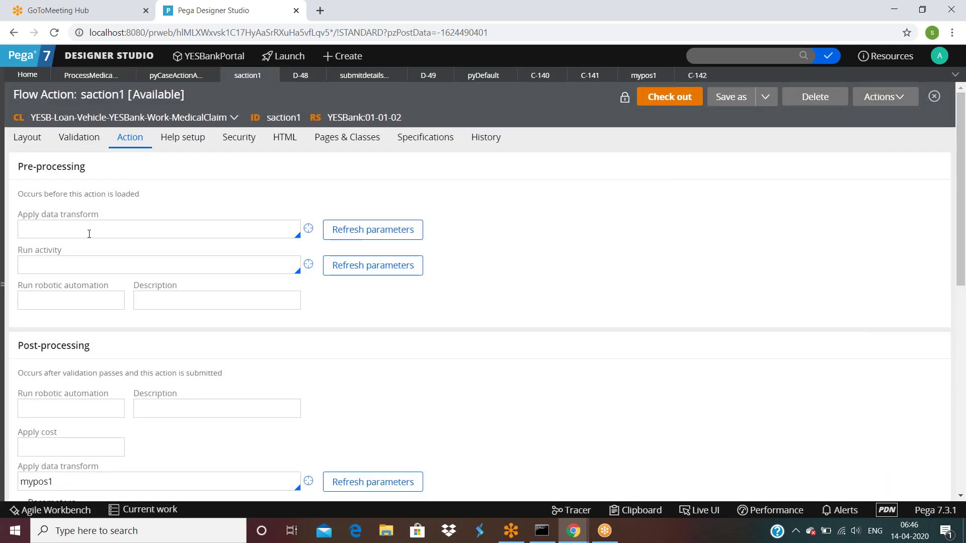
# Advance case C-142's screen flow to Assignment35.
pyautogui.scroll(-1, 89, 234)
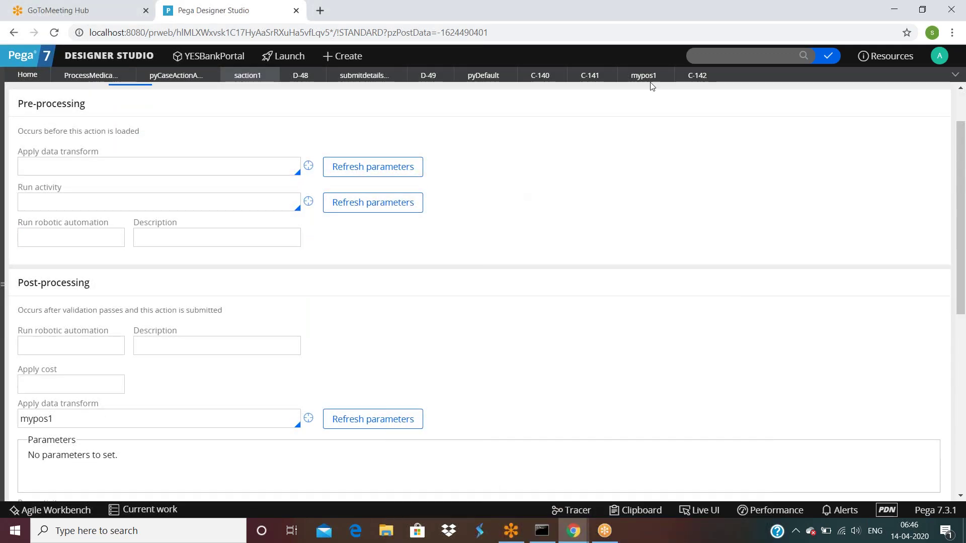
pyautogui.click(697, 76)
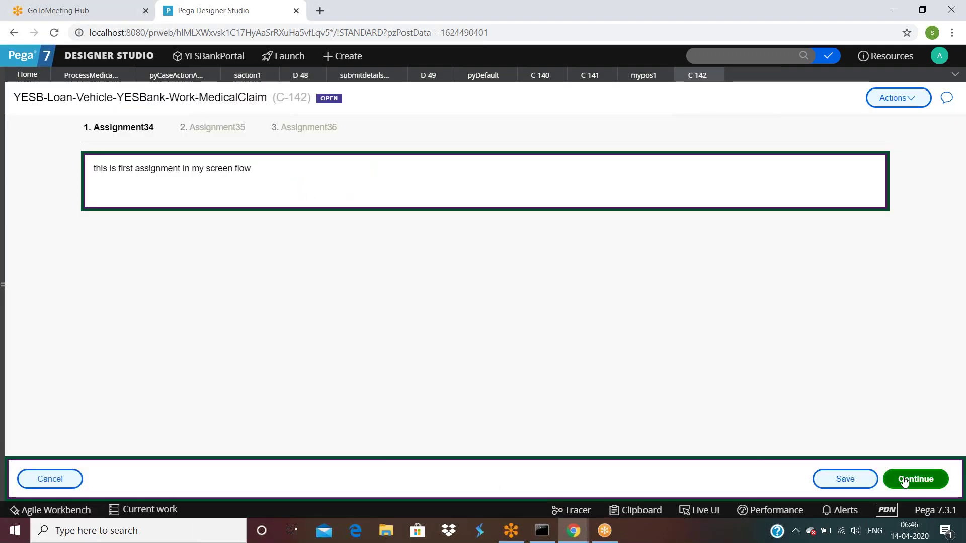
pyautogui.click(904, 482)
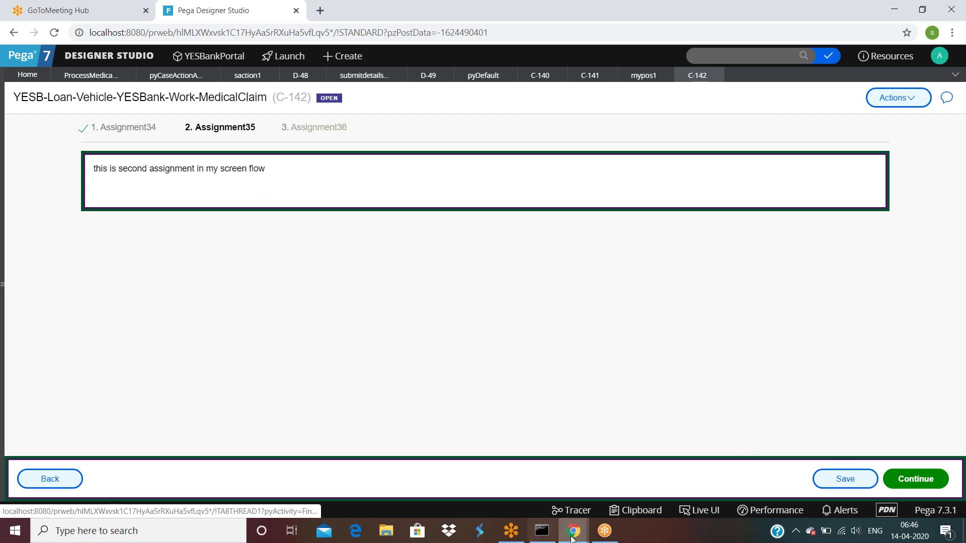
# Refresh the Clipboard and reload the C-142 pyWorkPage, showing pxUpdateCounter 3 and Firstname yy.
pyautogui.moveTo(573, 532)
pyautogui.click(586, 453)
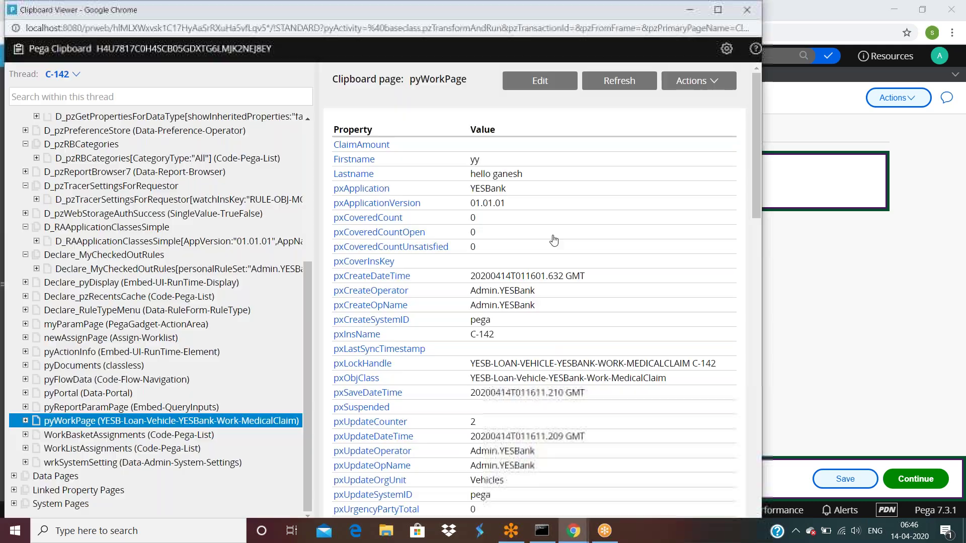
pyautogui.click(619, 80)
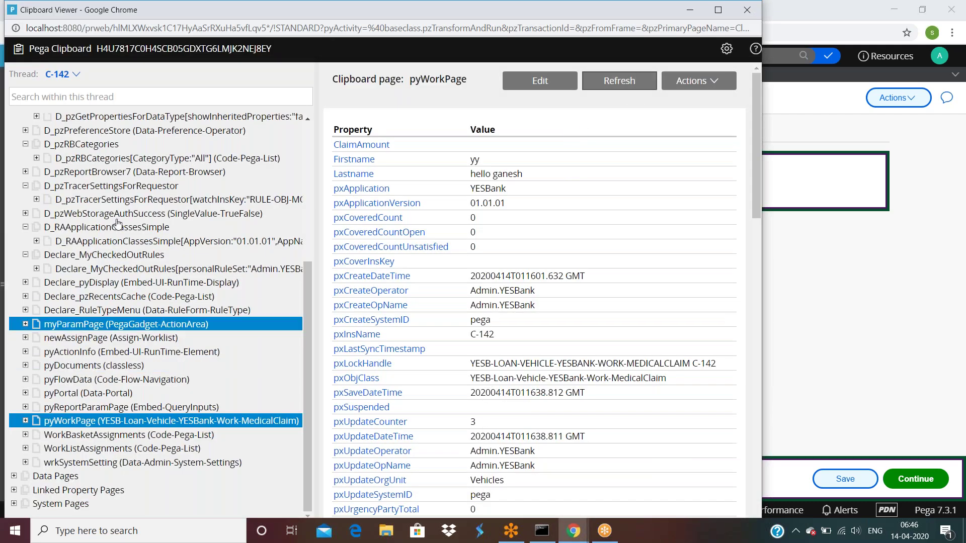
pyautogui.click(76, 74)
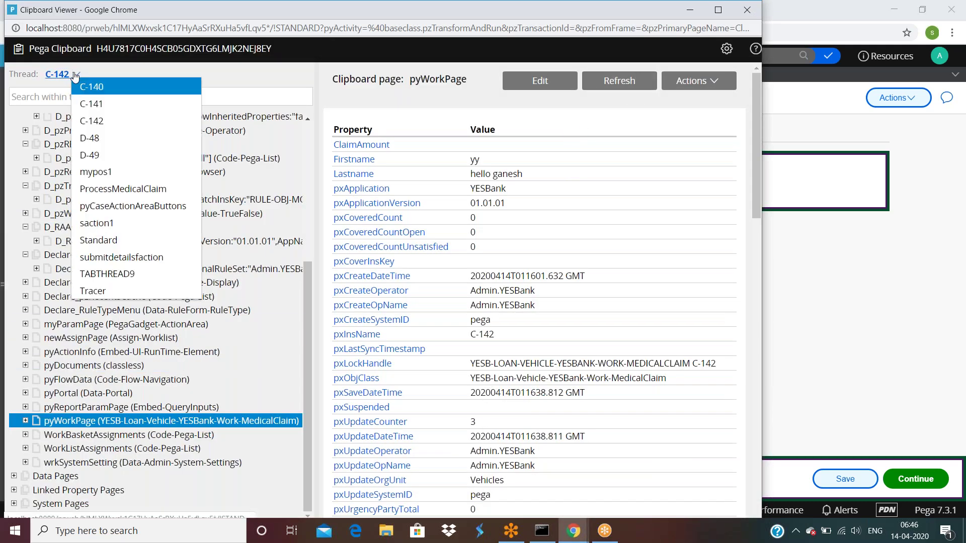
pyautogui.click(91, 123)
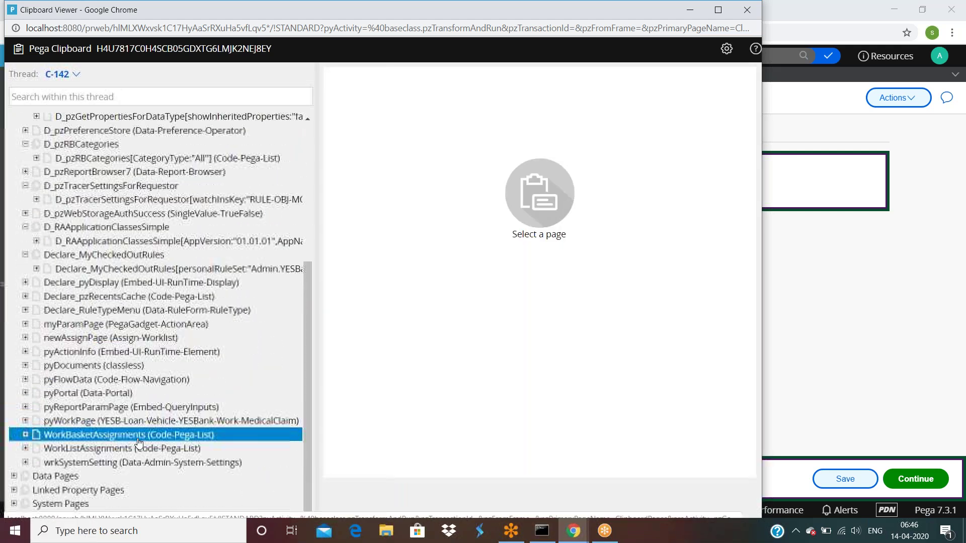
pyautogui.click(141, 421)
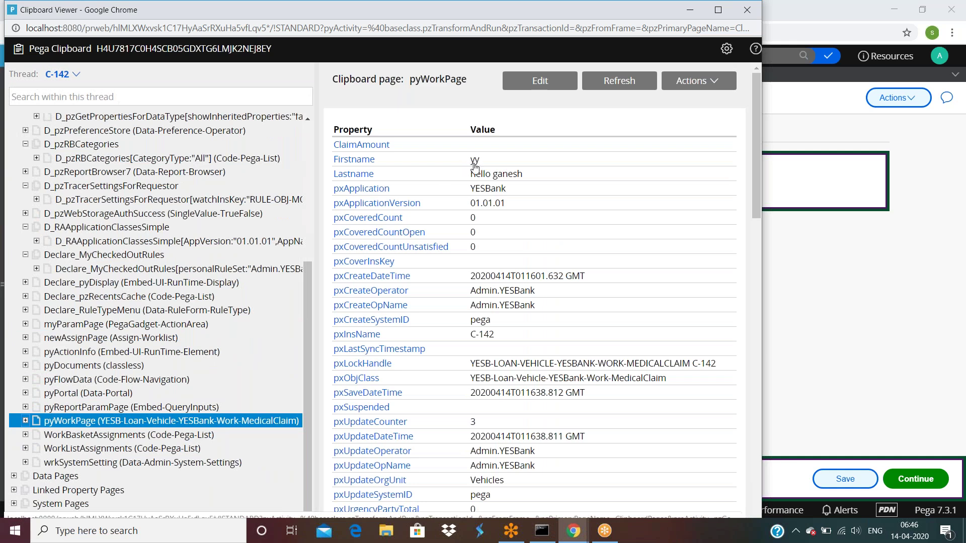
# Go back to the saction1 flow action and select its post-processing transform mypos1.
pyautogui.click(930, 285)
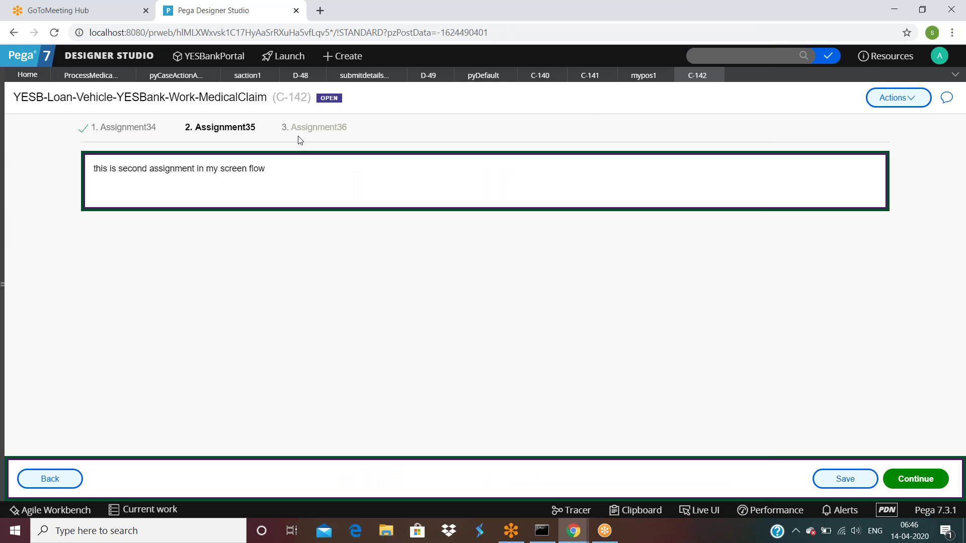
pyautogui.click(245, 80)
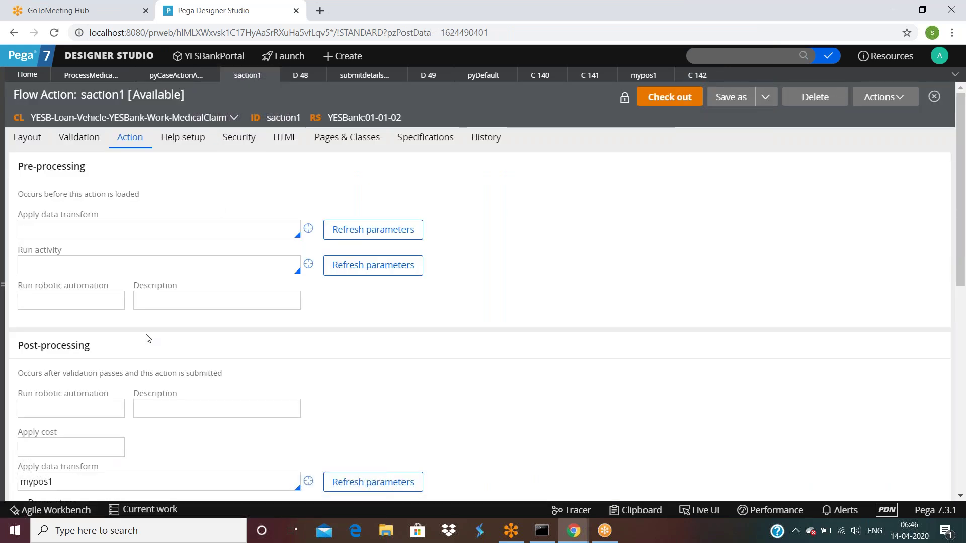
pyautogui.scroll(-2, 148, 340)
pyautogui.doubleClick(77, 359)
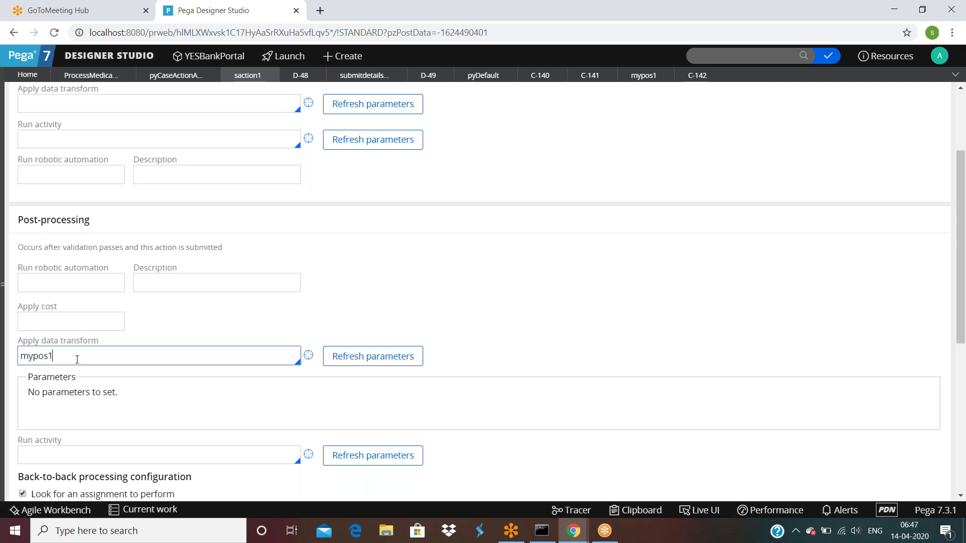
# Open the mypos1 data transform rule and stop the running Tracer.
pyautogui.click(309, 356)
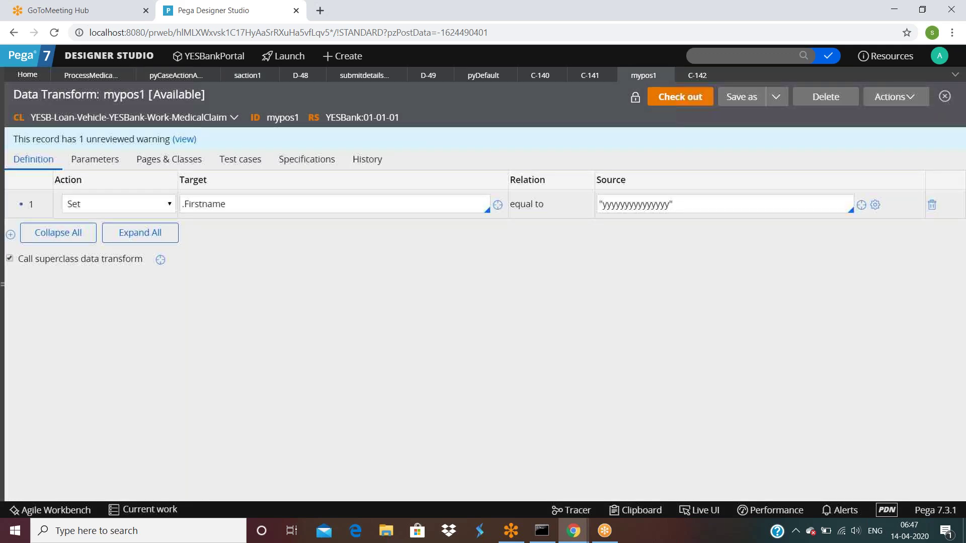
pyautogui.moveTo(572, 533)
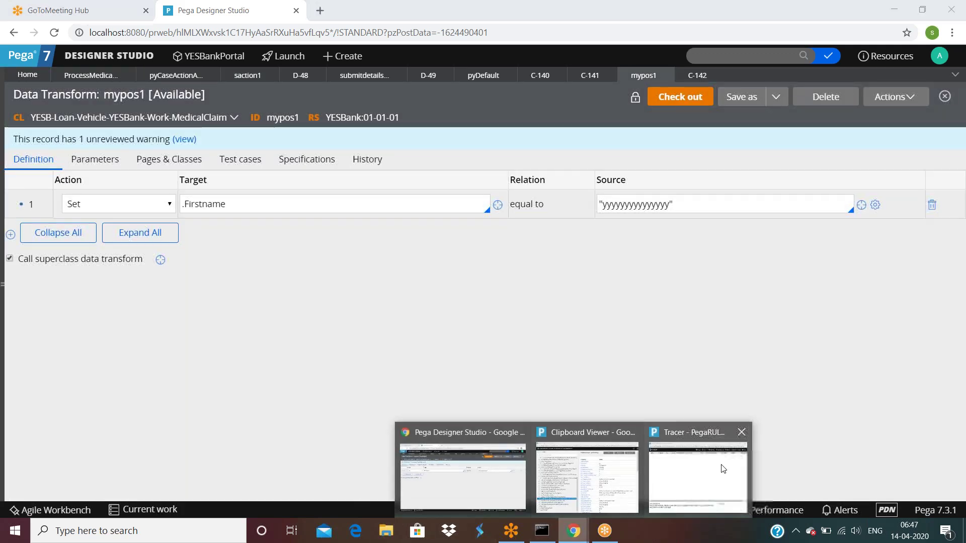
pyautogui.click(721, 464)
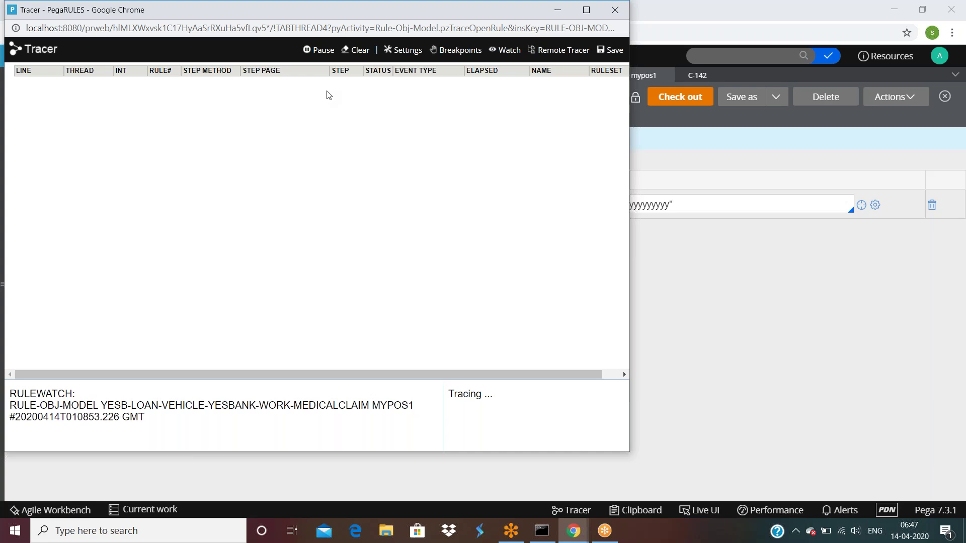
pyautogui.click(325, 53)
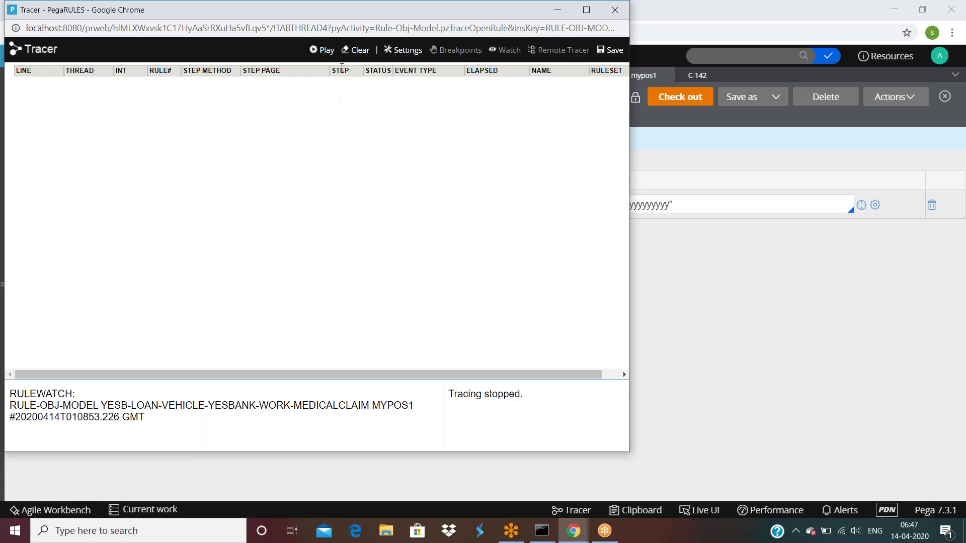
# Move the Tracer aside, minimize it, and show case C-142 at Assignment35.
pyautogui.moveTo(266, 15); pyautogui.dragTo(282, 80)
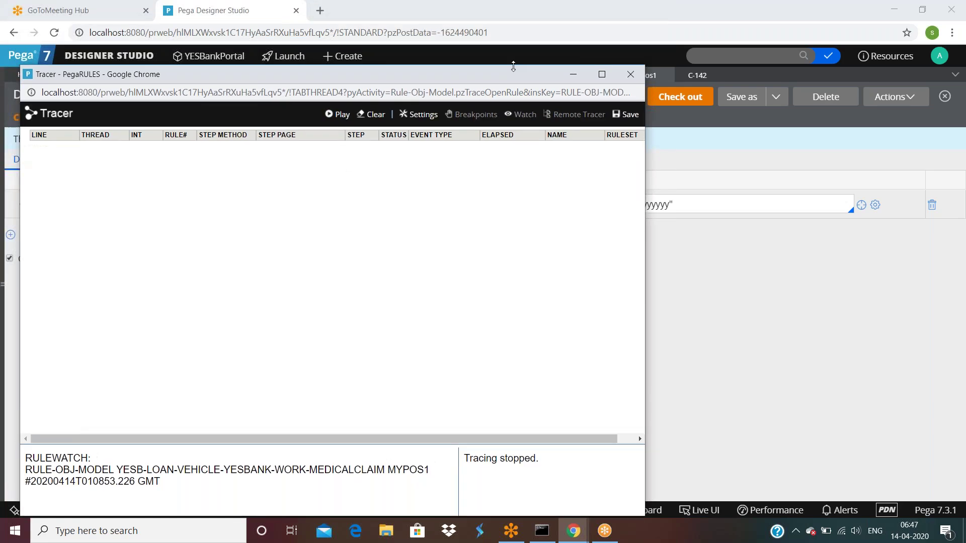
pyautogui.click(573, 76)
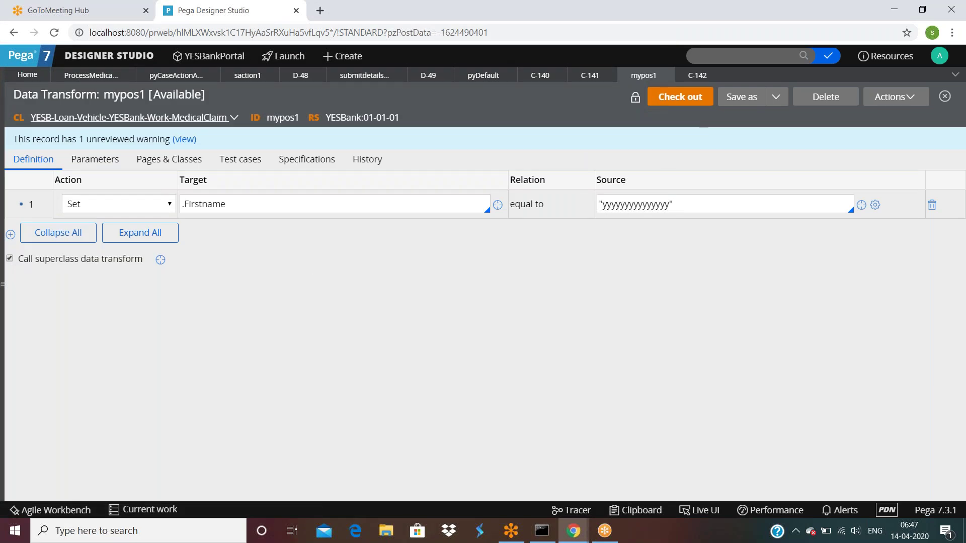
pyautogui.click(699, 75)
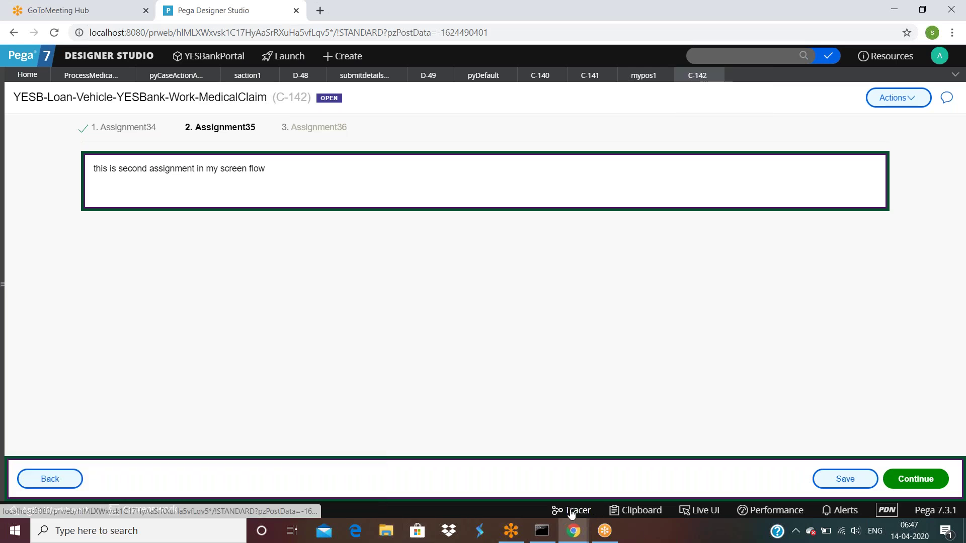
pyautogui.click(700, 510)
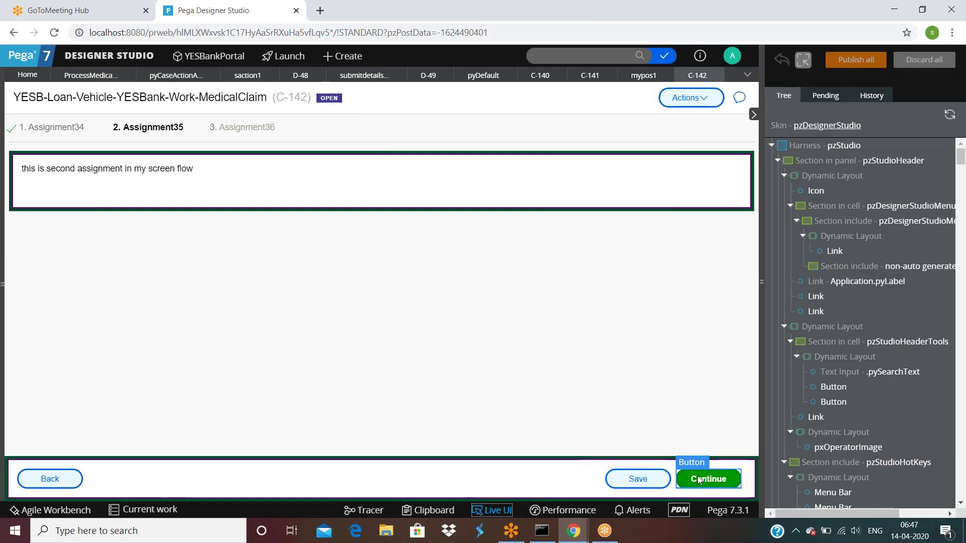
pyautogui.click(698, 476)
pyautogui.click(706, 464)
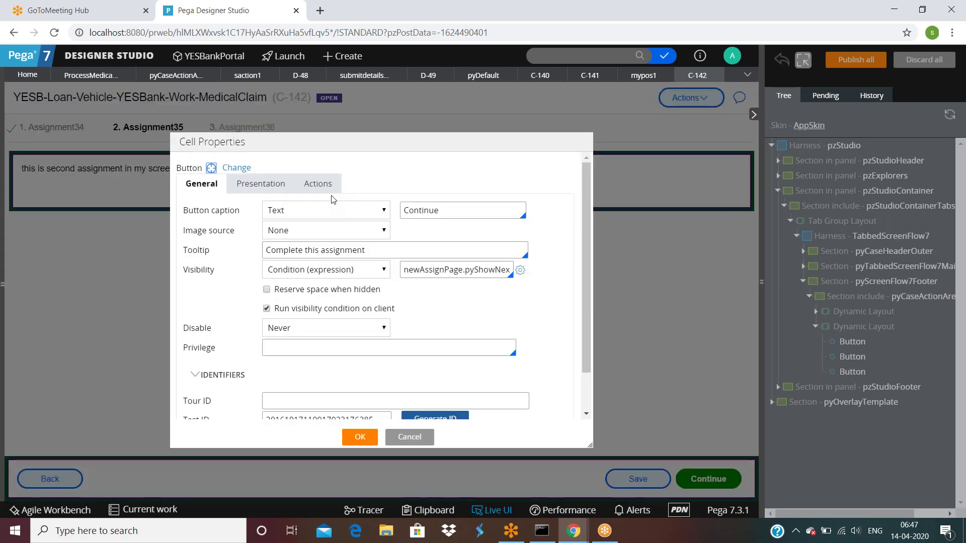
pyautogui.click(317, 184)
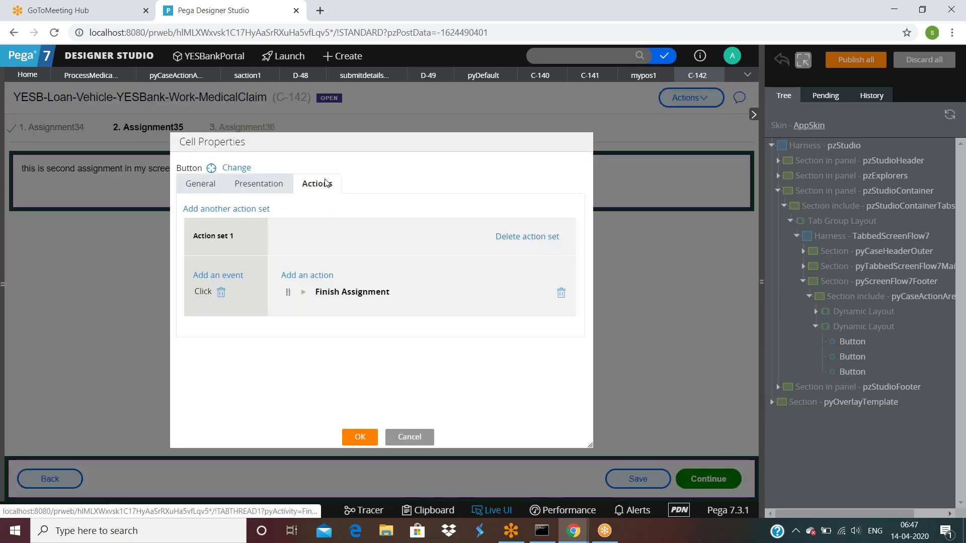
pyautogui.click(304, 293)
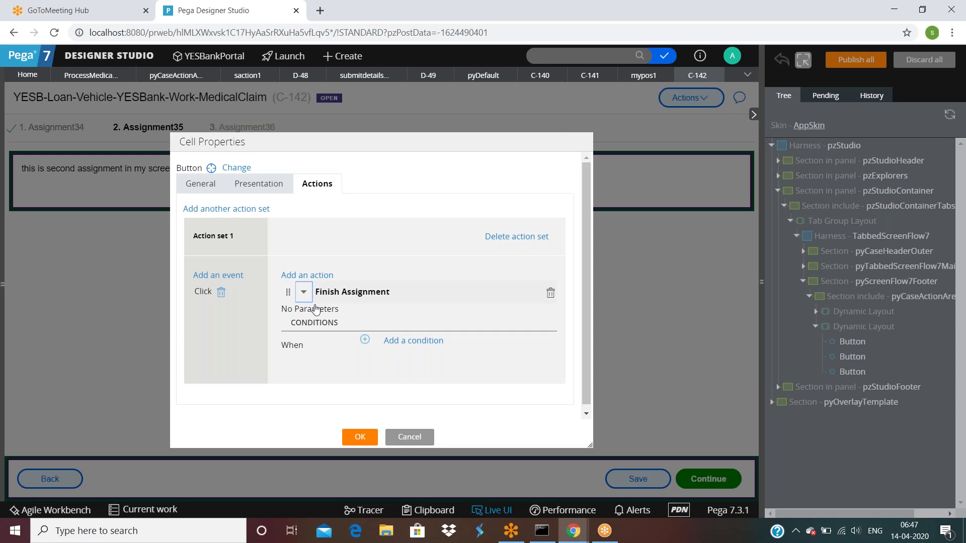
pyautogui.click(414, 439)
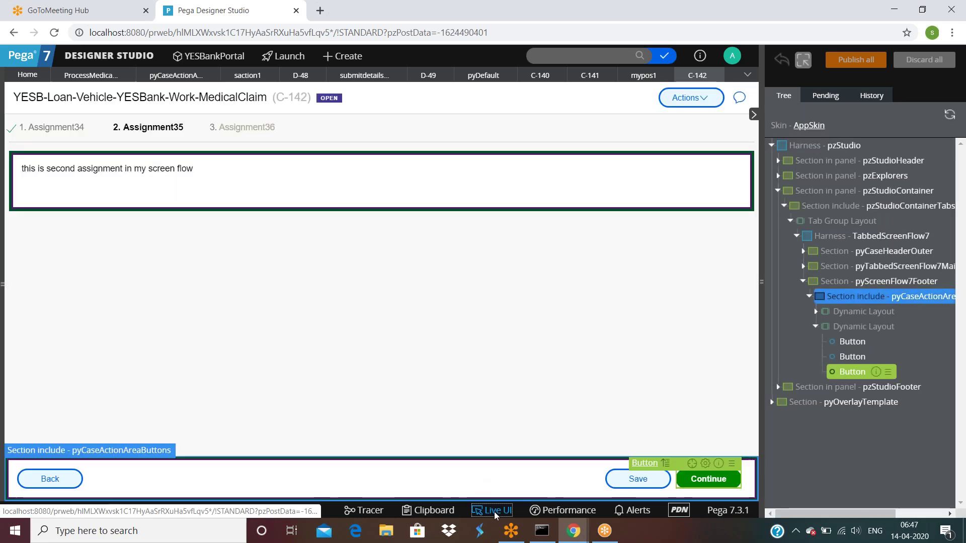
pyautogui.click(494, 512)
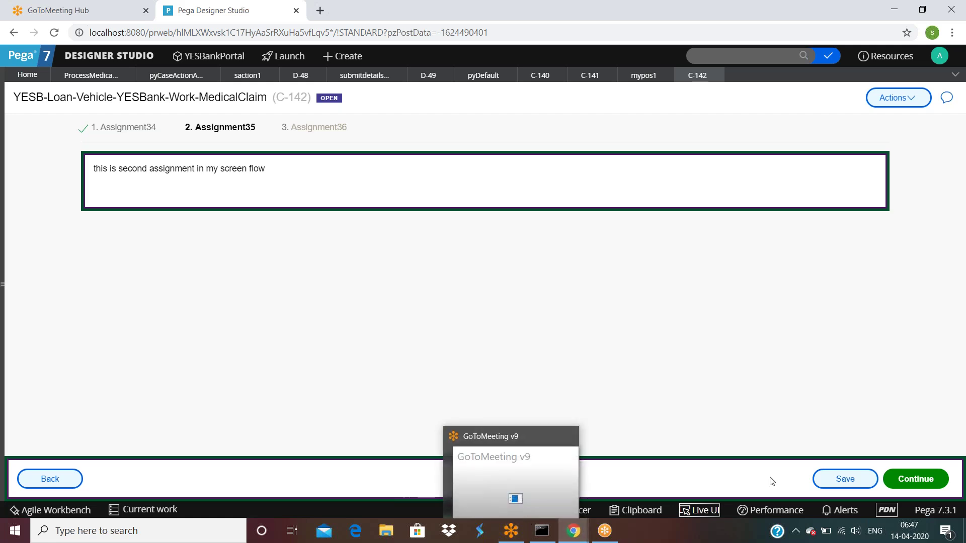
# In myscreenflow under bgcheck process, enable post-processing when navigating away for Assignment34.
pyautogui.click(91, 75)
pyautogui.click(623, 280)
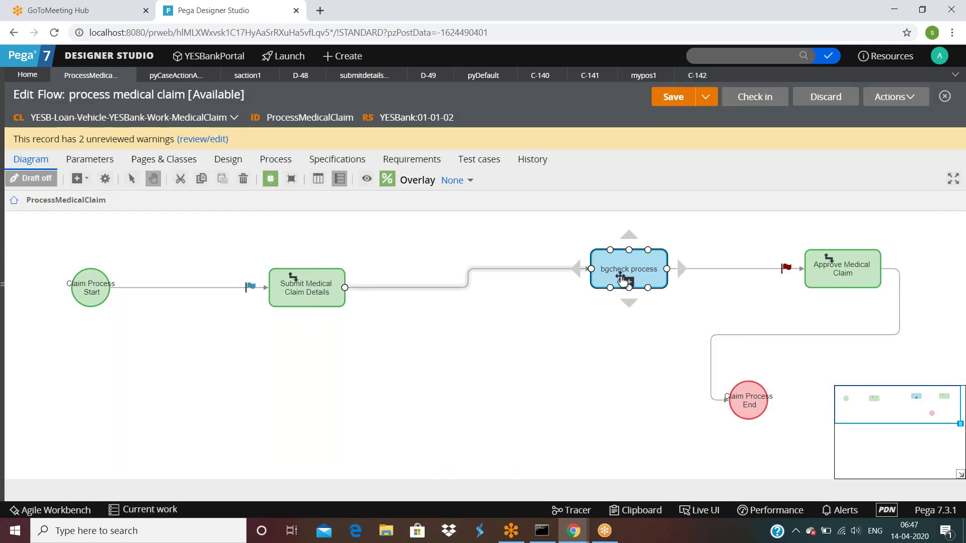
pyautogui.click(625, 281)
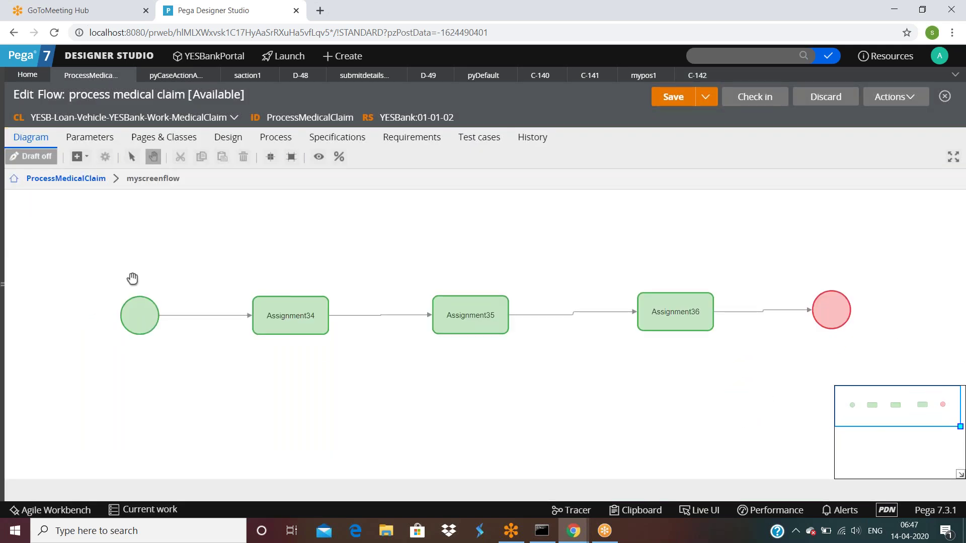
pyautogui.click(290, 322)
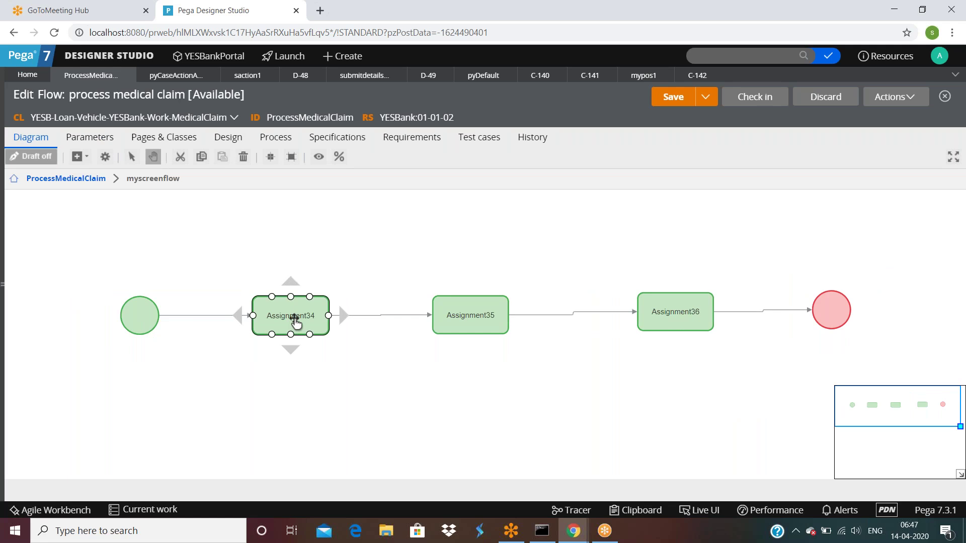
pyautogui.doubleClick(296, 323)
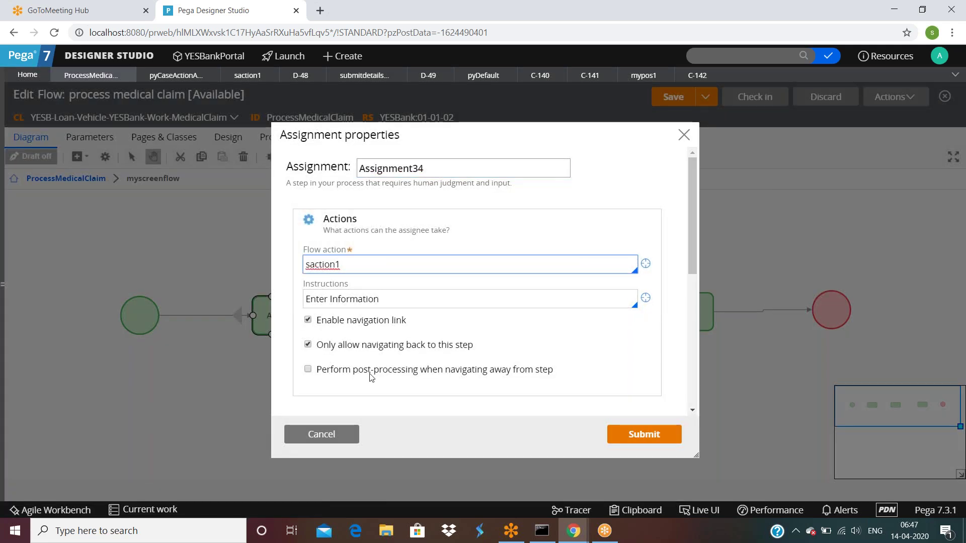
pyautogui.scroll(-1, 363, 372)
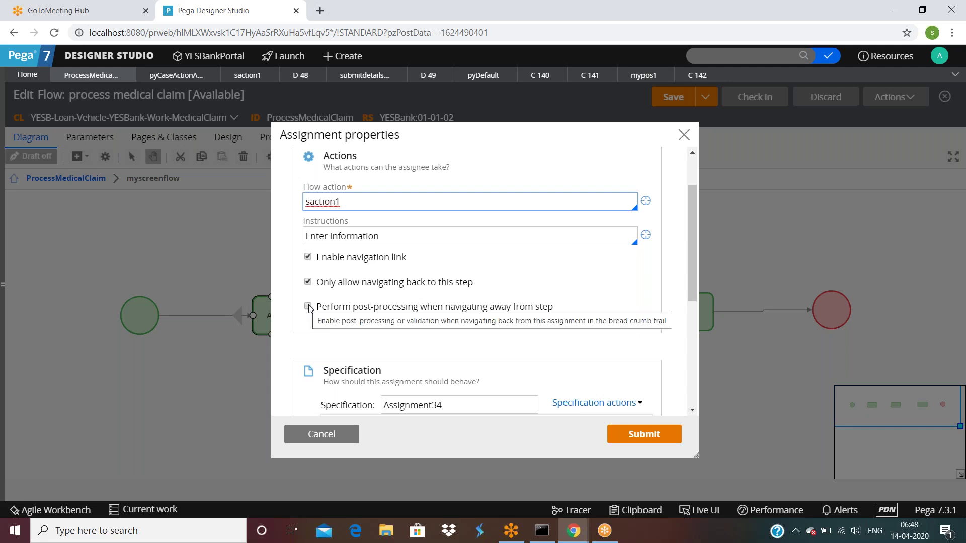
pyautogui.click(641, 444)
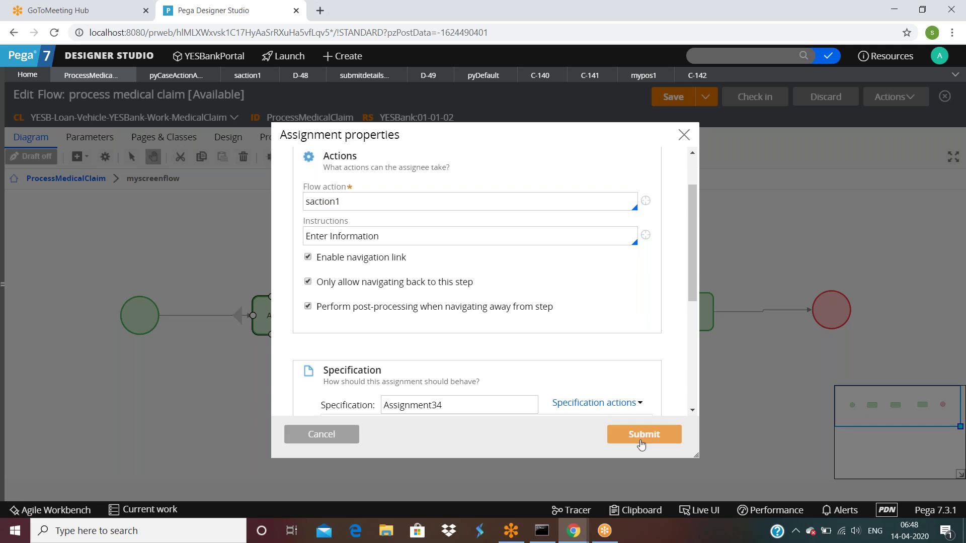
# Enable post-processing when navigating away for Assignment35 and submit the properties.
pyautogui.doubleClick(459, 333)
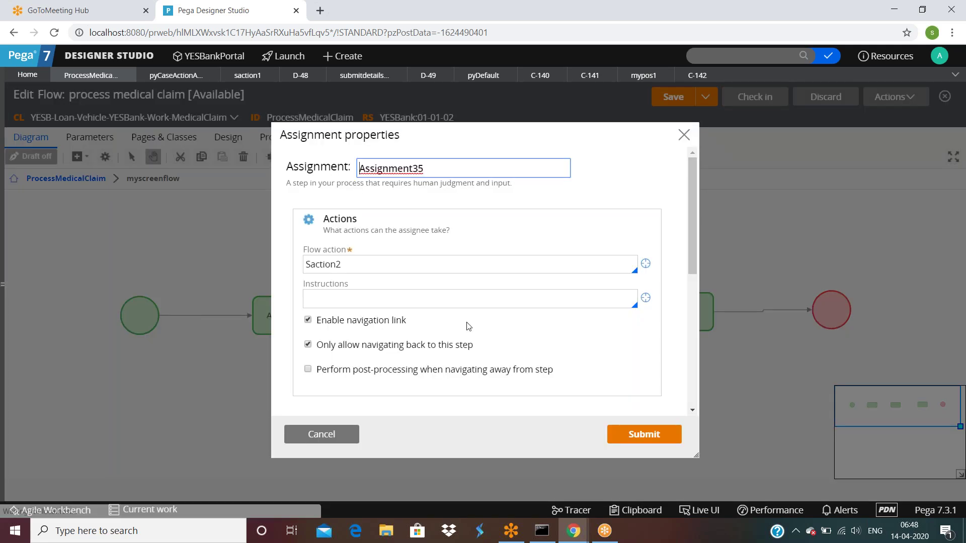
pyautogui.click(308, 370)
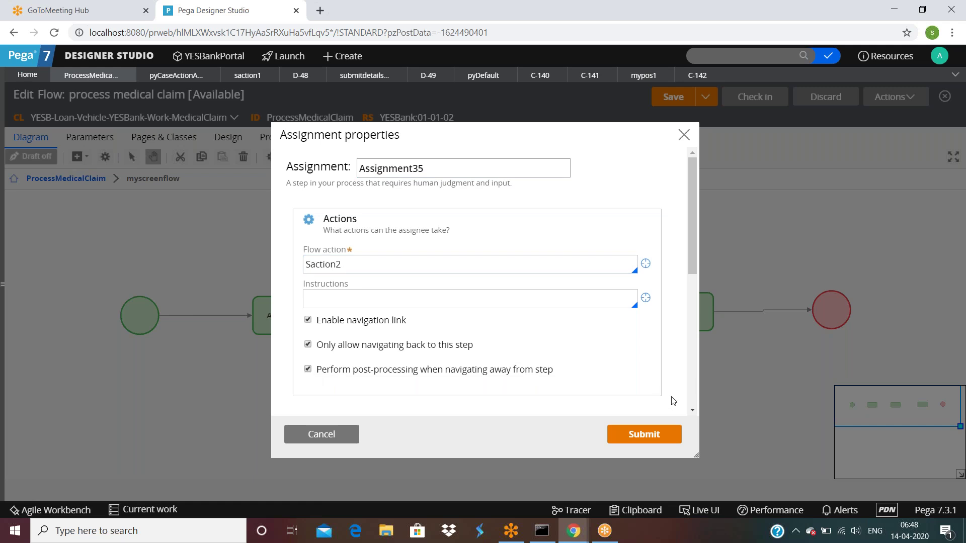
pyautogui.click(647, 436)
pyautogui.click(635, 435)
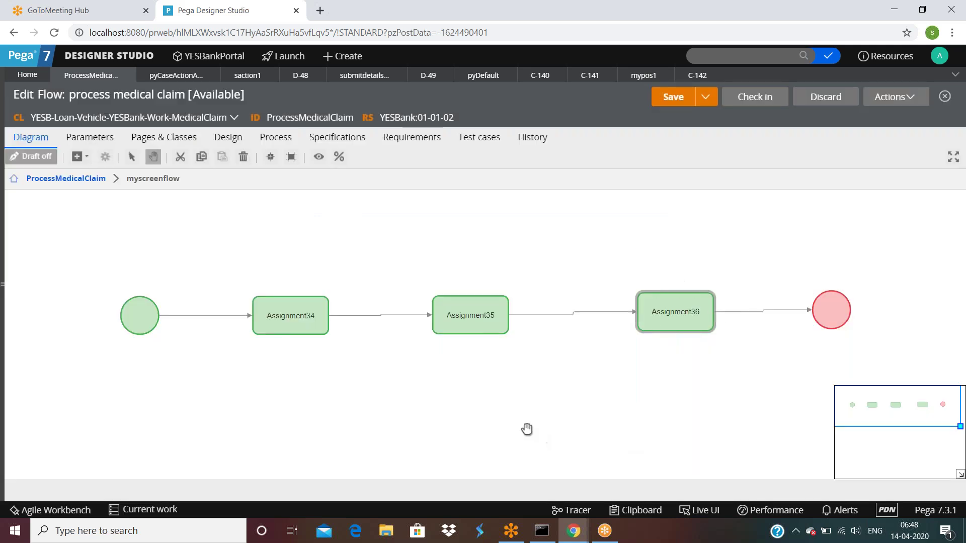
pyautogui.click(282, 312)
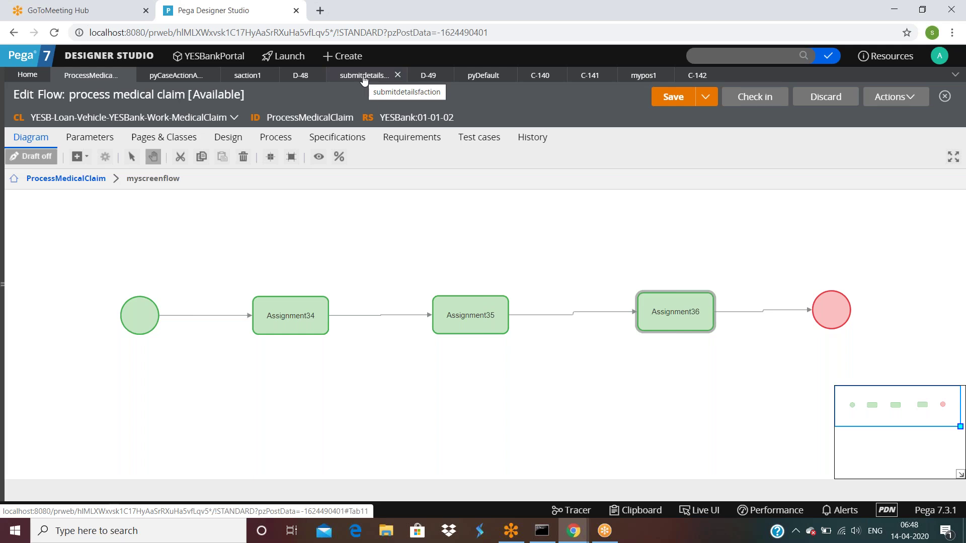
pyautogui.click(252, 76)
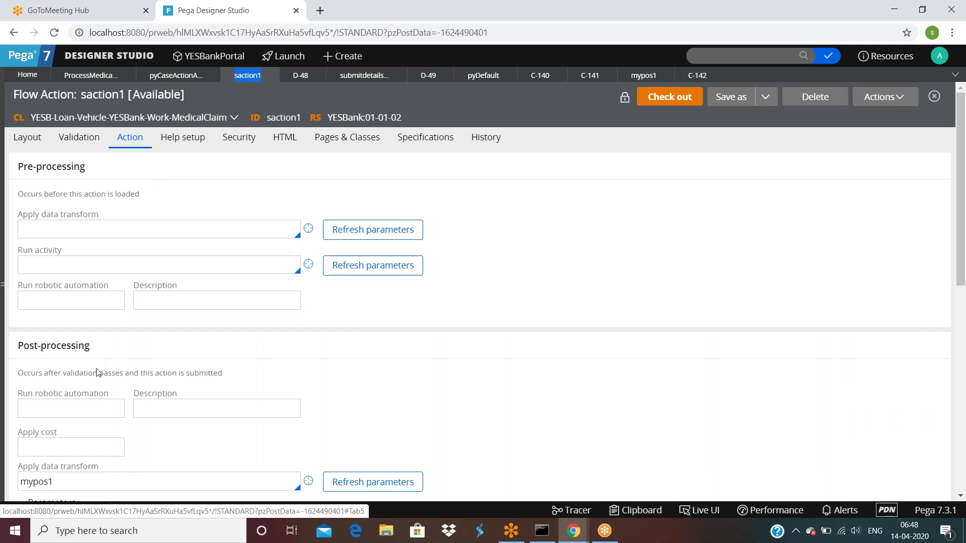
pyautogui.scroll(-3, 98, 372)
pyautogui.scroll(-4, 95, 369)
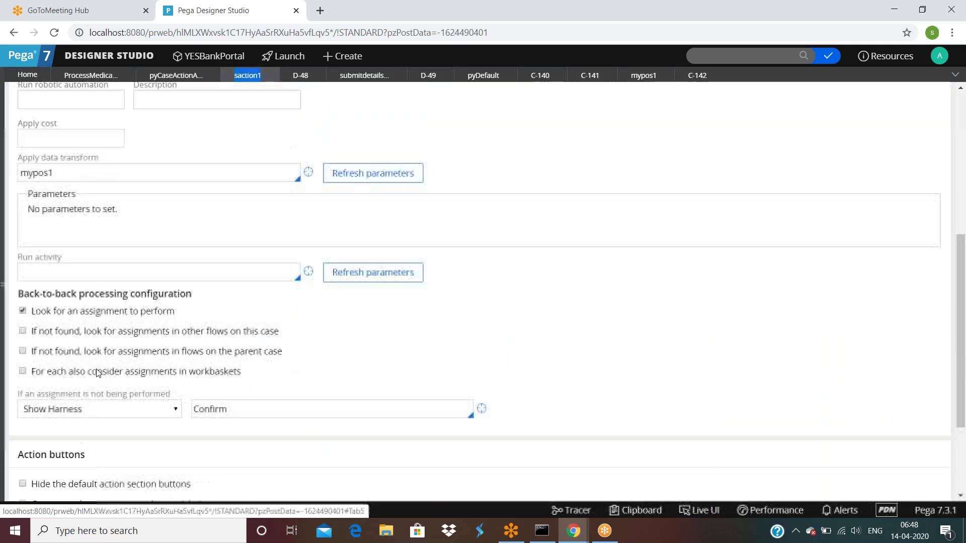
pyautogui.scroll(7, 95, 370)
pyautogui.click(644, 76)
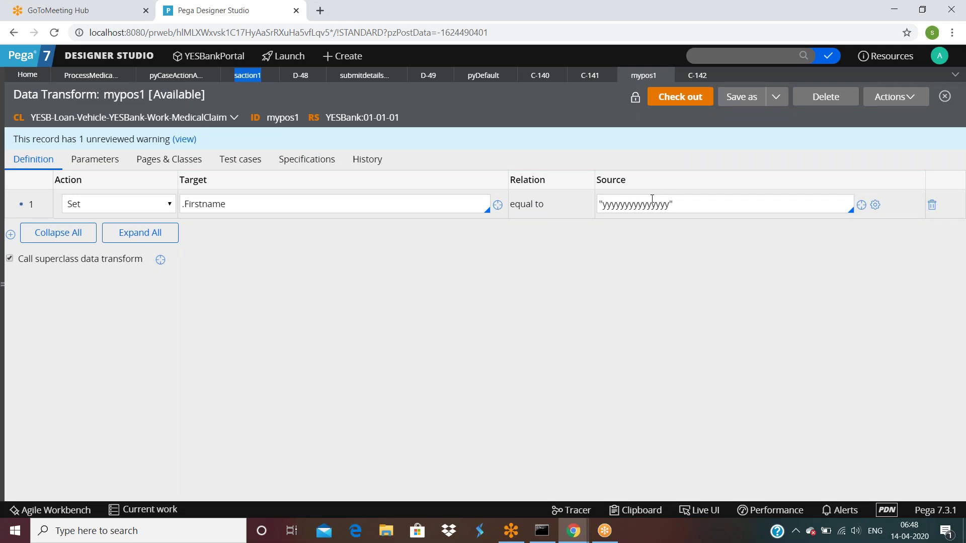
pyautogui.click(243, 78)
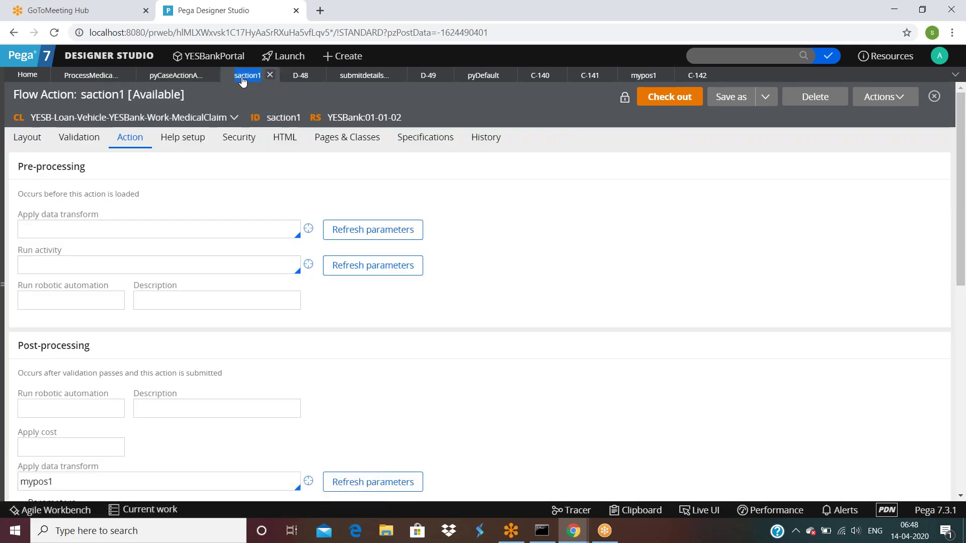
pyautogui.click(30, 141)
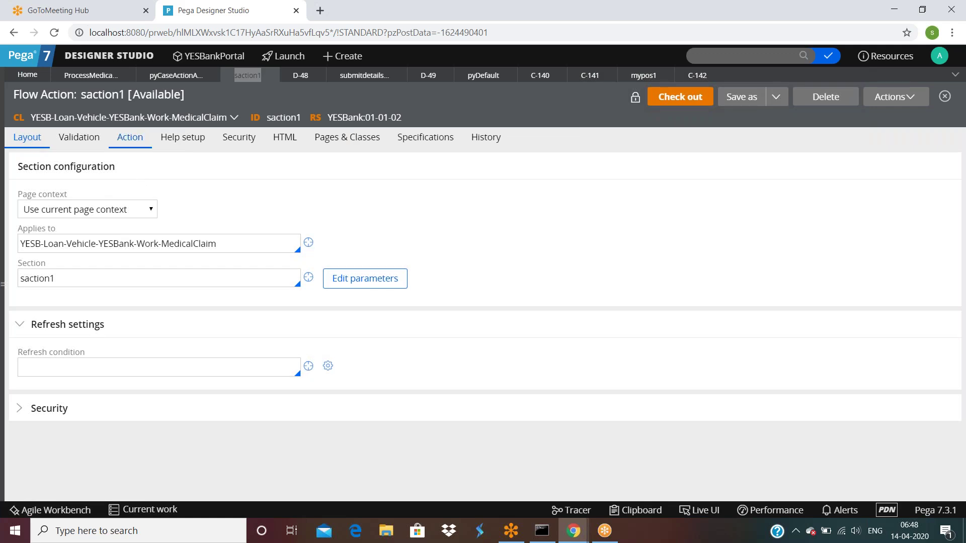
pyautogui.doubleClick(85, 281)
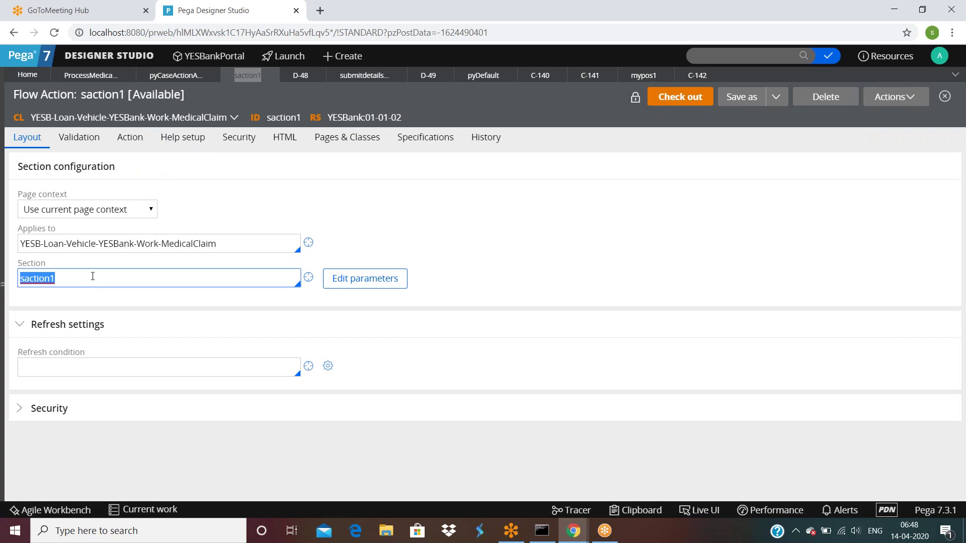
pyautogui.click(132, 139)
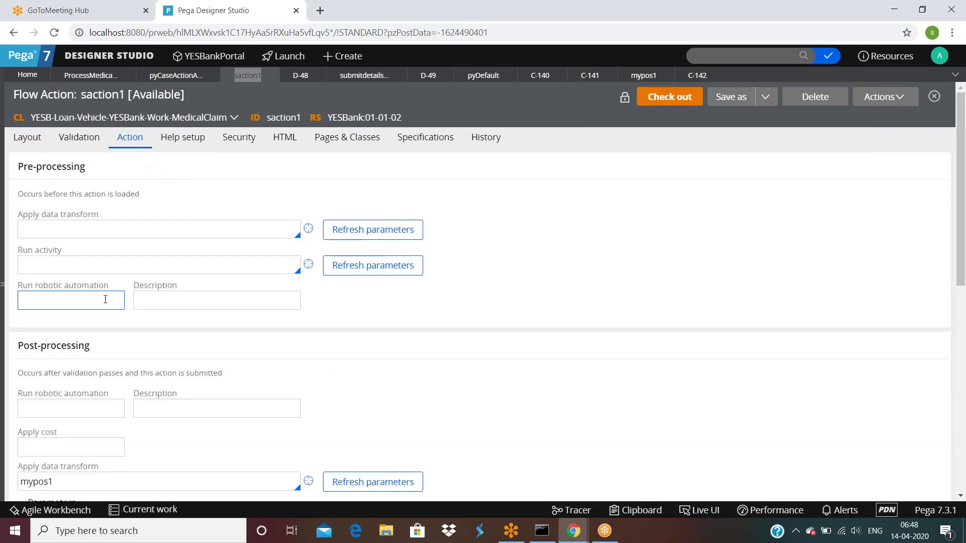
pyautogui.scroll(-1, 104, 300)
pyautogui.doubleClick(67, 414)
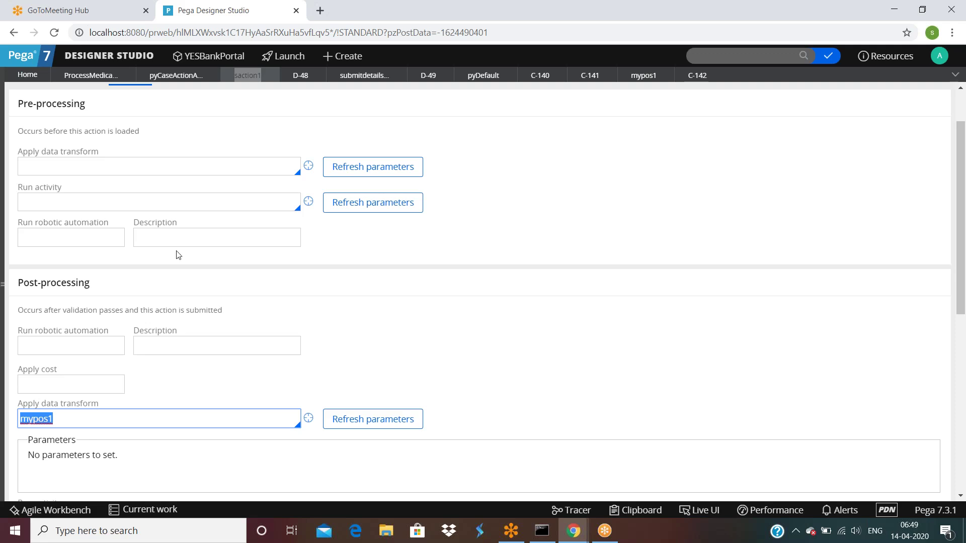
pyautogui.click(89, 77)
# Uncheck 'Save on last step' in the Start shape and save the process medical claim flow.
pyautogui.doubleClick(291, 315)
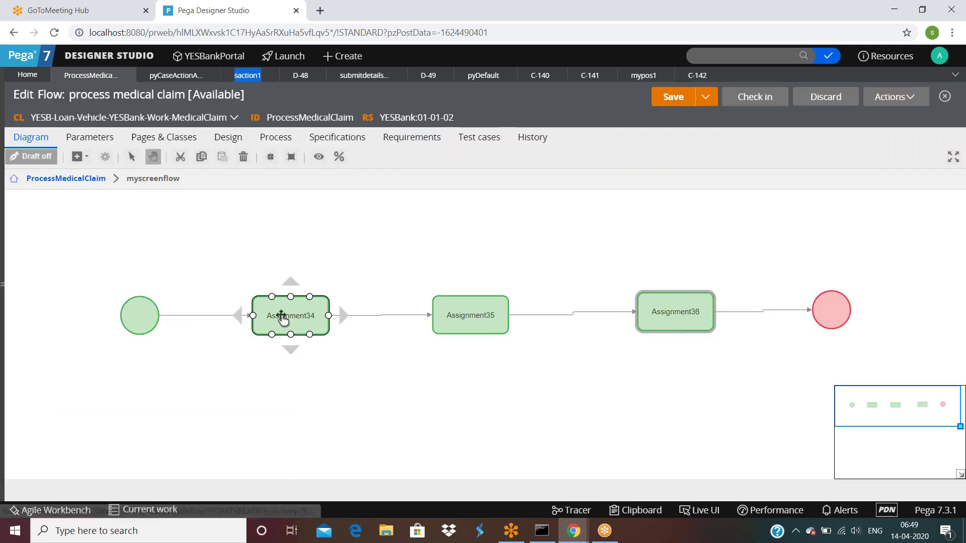
pyautogui.click(317, 436)
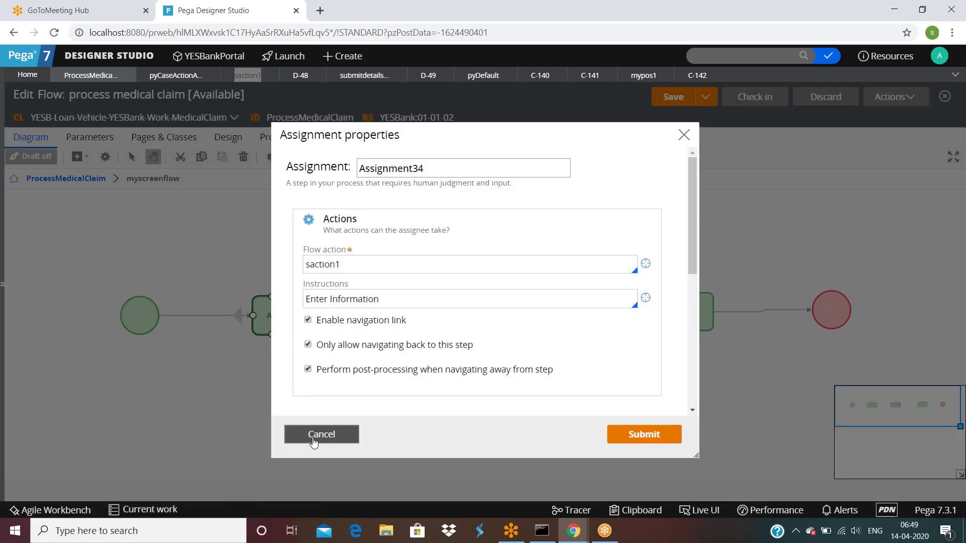
pyautogui.doubleClick(135, 318)
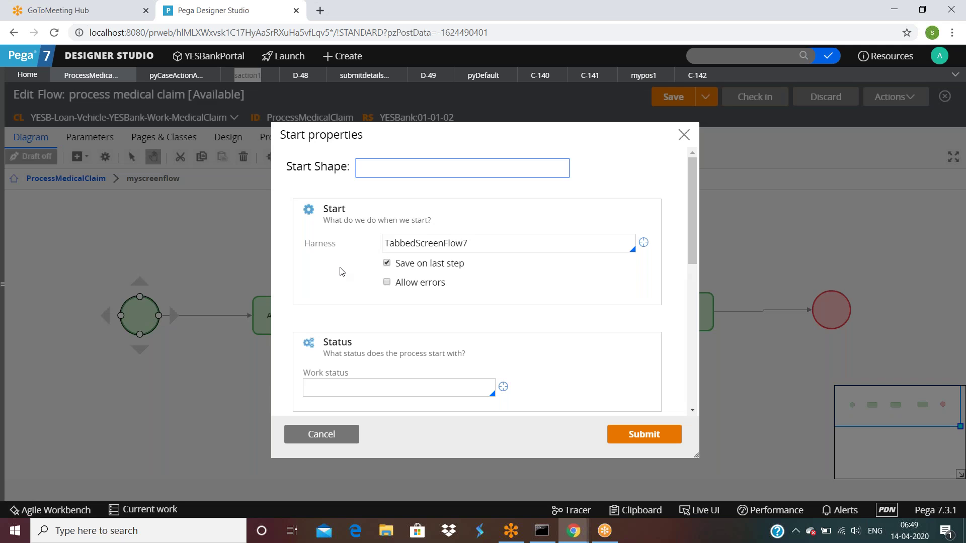
pyautogui.click(387, 263)
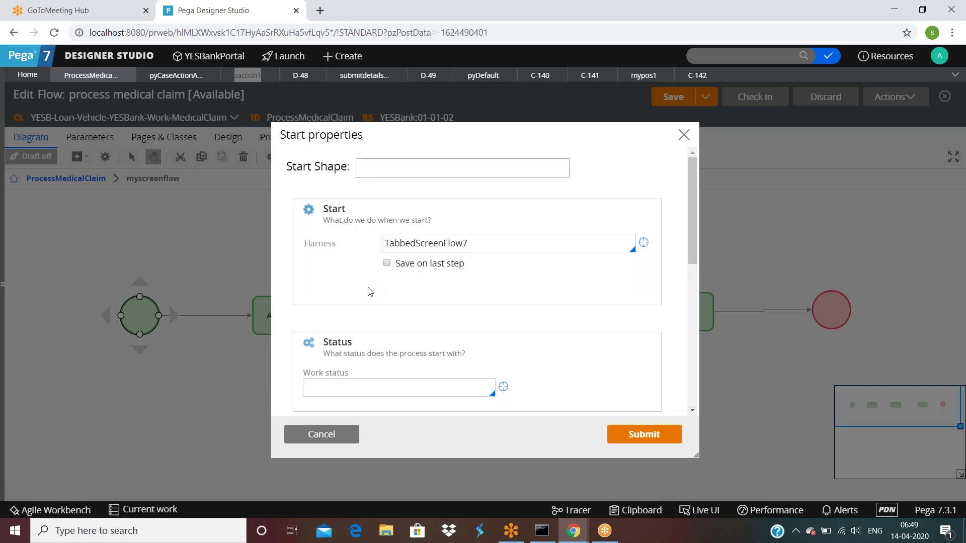
pyautogui.click(644, 434)
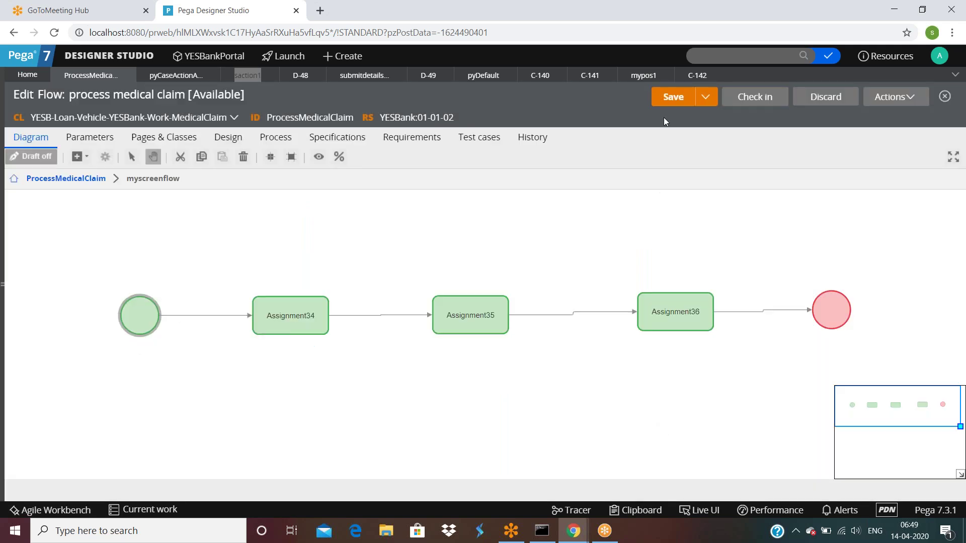
pyautogui.click(677, 97)
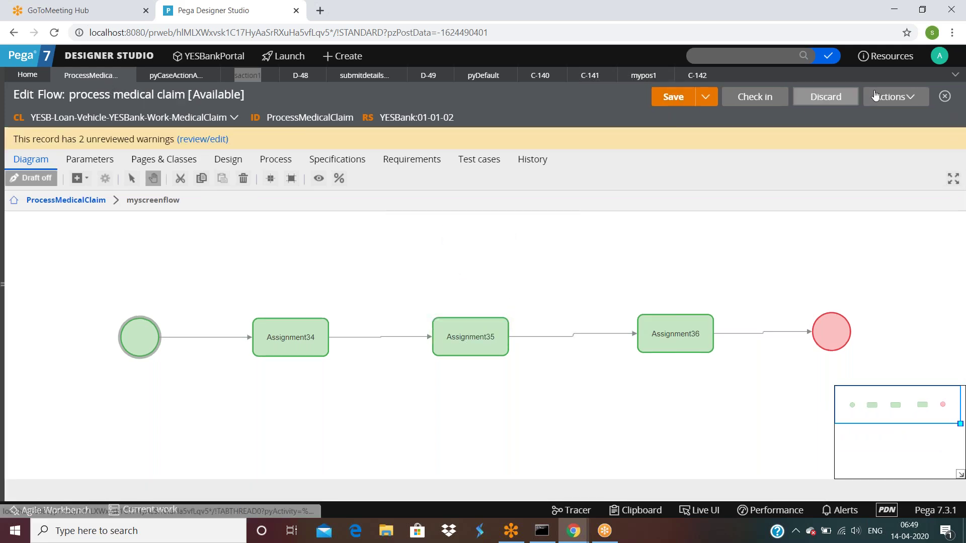
# Run the flow as new case C-143, submit the form with Firstname yy, and continue to Assignment35.
pyautogui.click(897, 100)
pyautogui.click(851, 118)
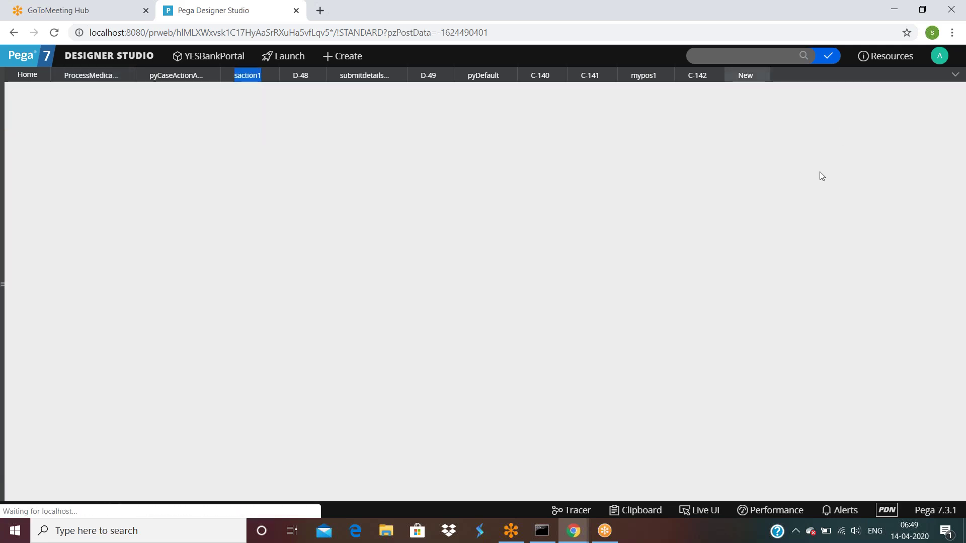
pyautogui.click(316, 184)
pyautogui.write('yy')
pyautogui.click(265, 224)
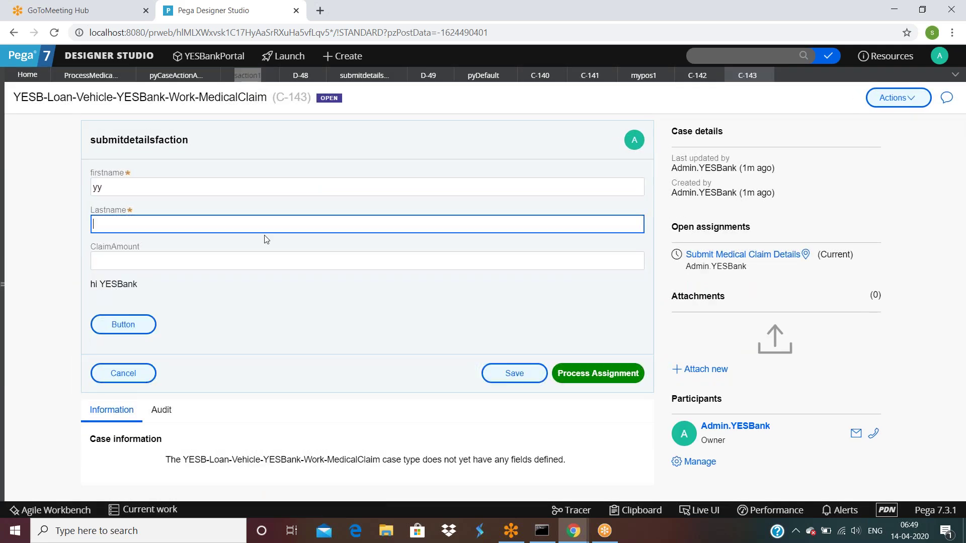
pyautogui.click(576, 373)
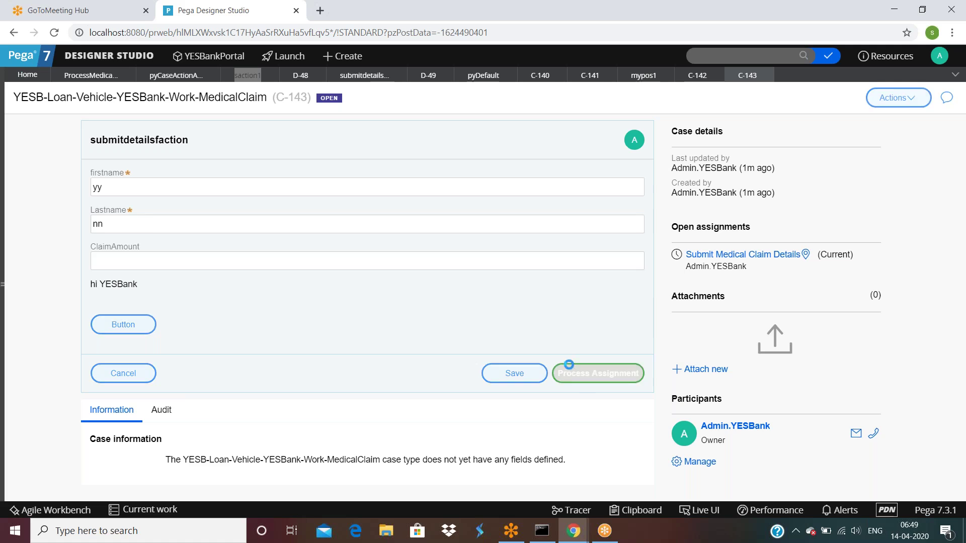
pyautogui.click(919, 477)
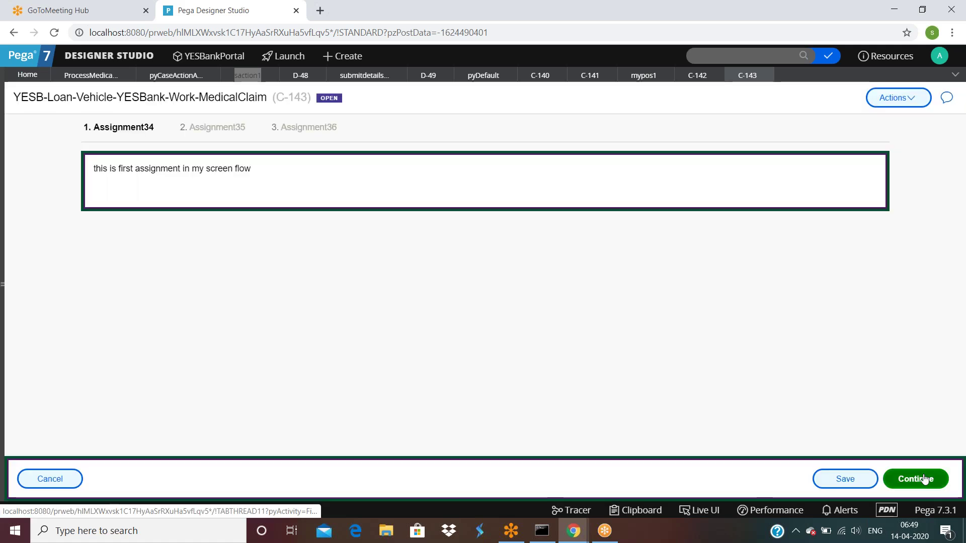
# Inspect C-143's pyWorkPage in the Clipboard.
pyautogui.click(636, 510)
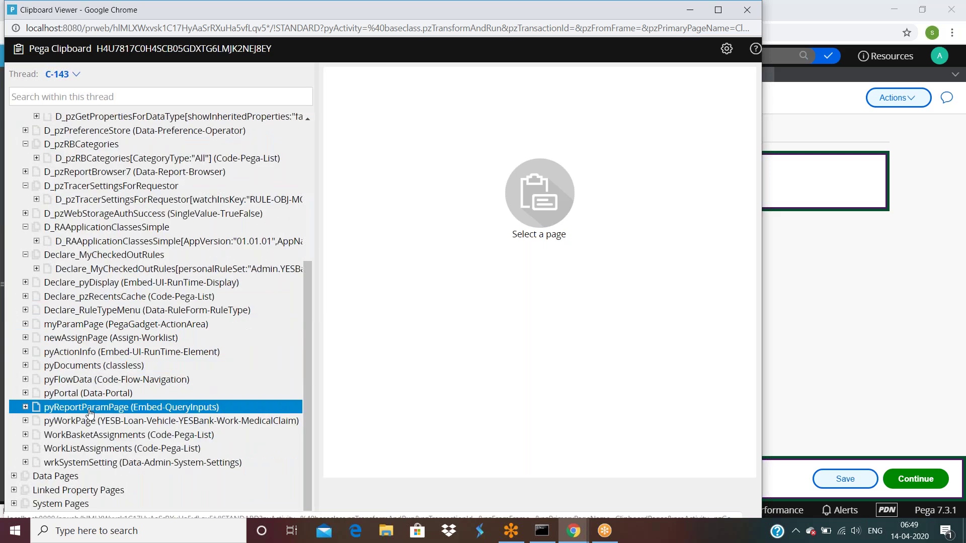
pyautogui.click(90, 421)
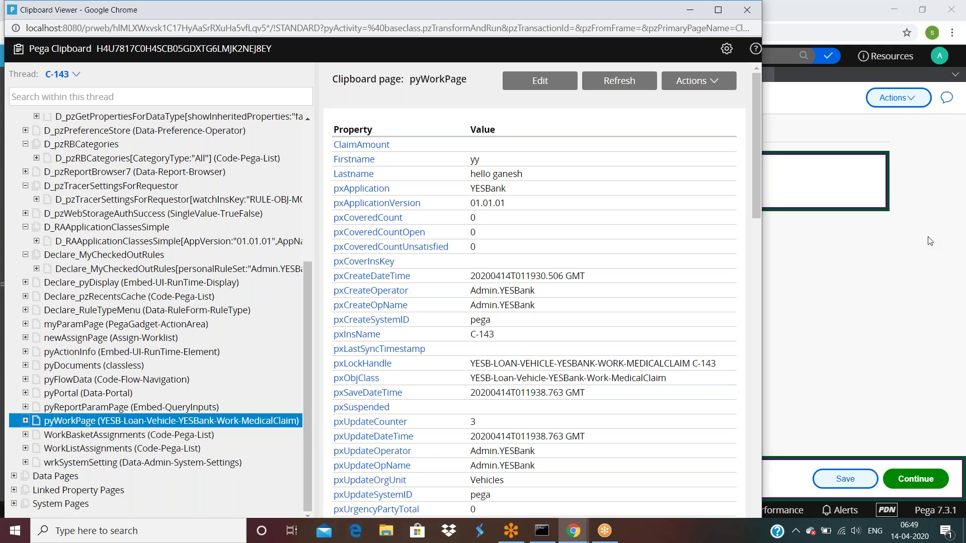
pyautogui.click(902, 270)
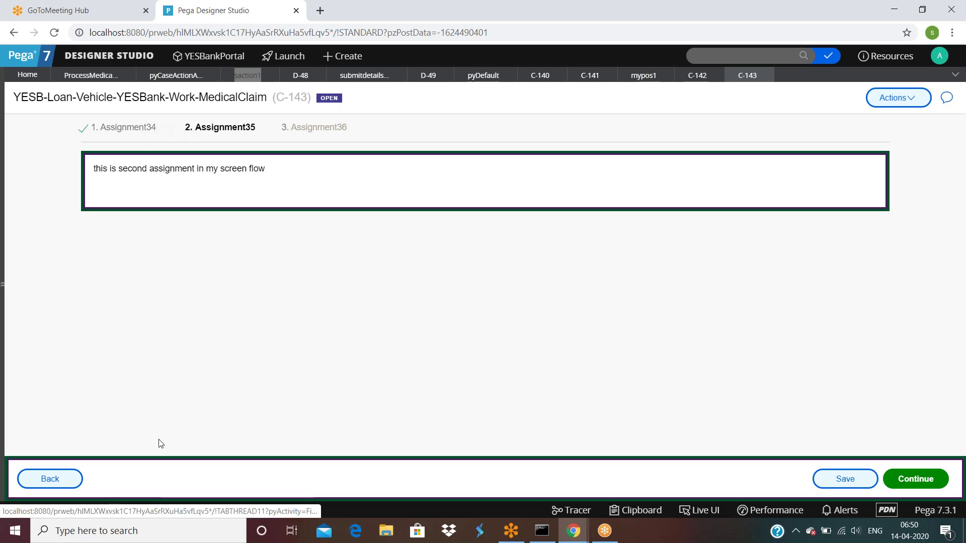
# Step C-143 back to Assignment34 and recheck the refreshed pyWorkPage, now pxUpdateCounter 5.
pyautogui.click(66, 477)
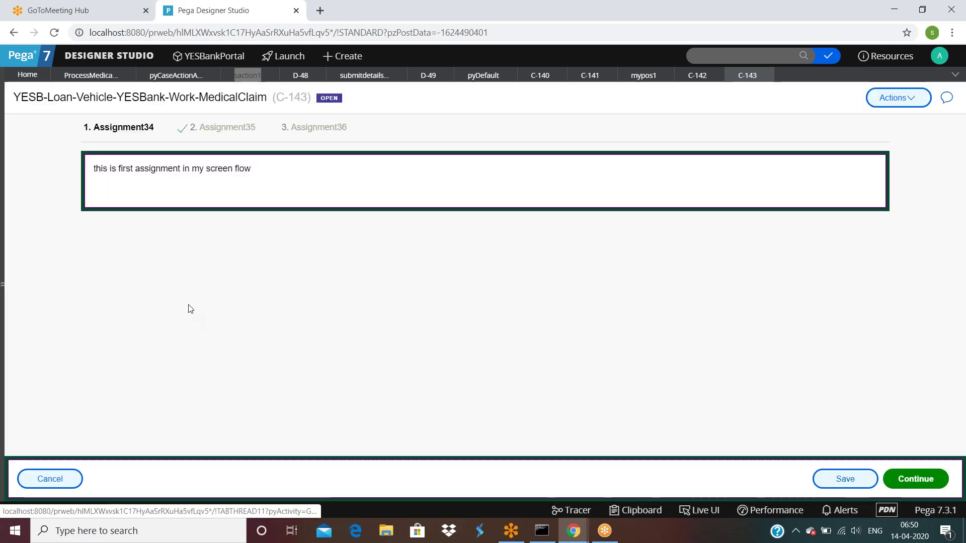
pyautogui.click(650, 509)
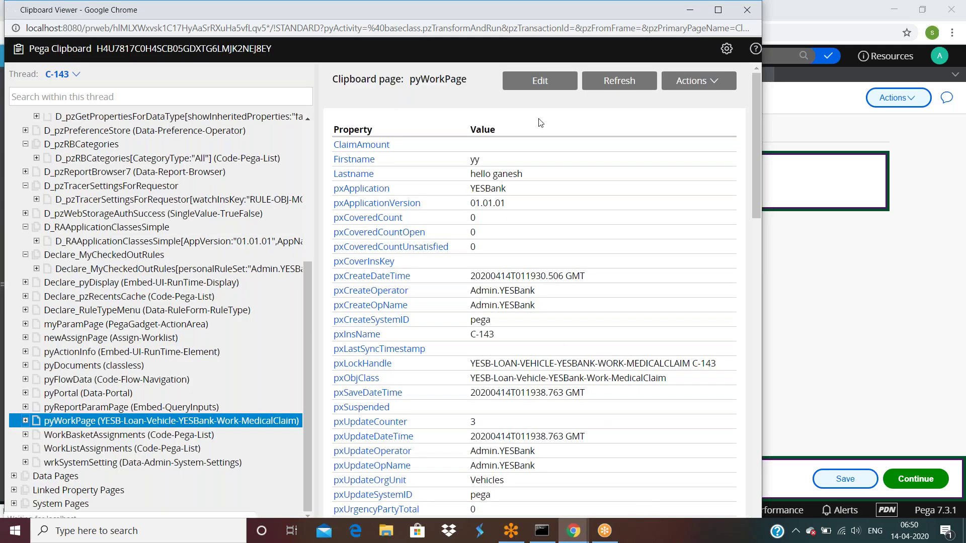
pyautogui.click(115, 183)
pyautogui.scroll(-4, 121, 302)
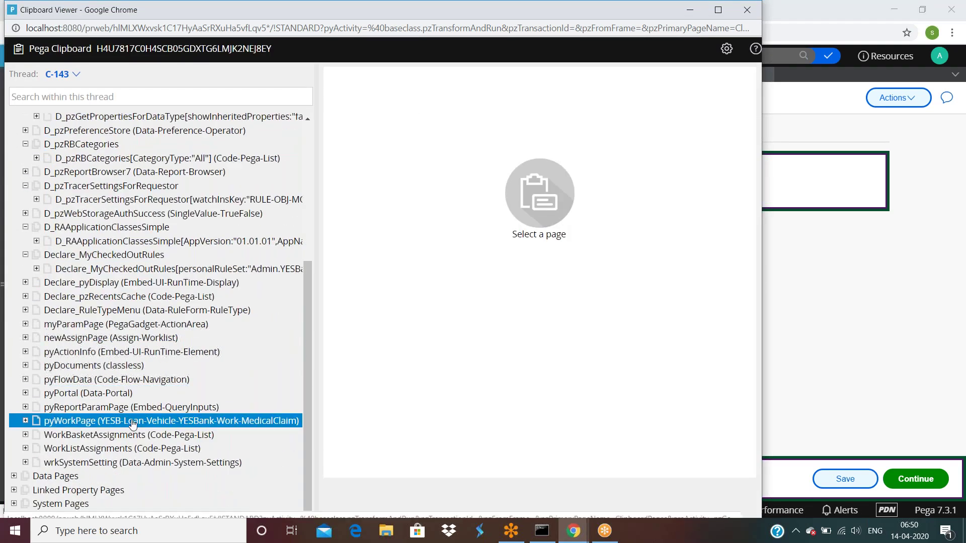
pyautogui.click(132, 422)
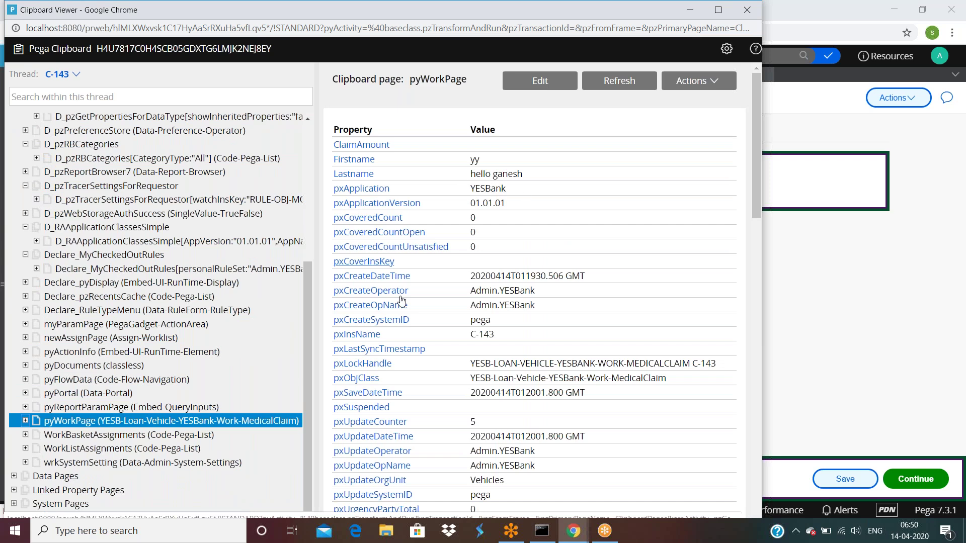
pyautogui.click(867, 458)
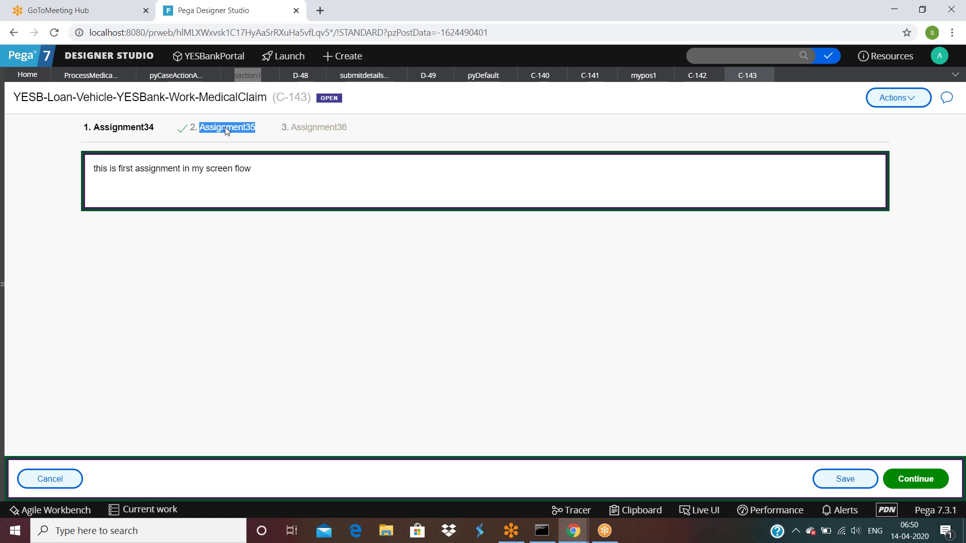
# Review Assignment34's navigation checkboxes without changes, then return to case C-143.
pyautogui.click(96, 77)
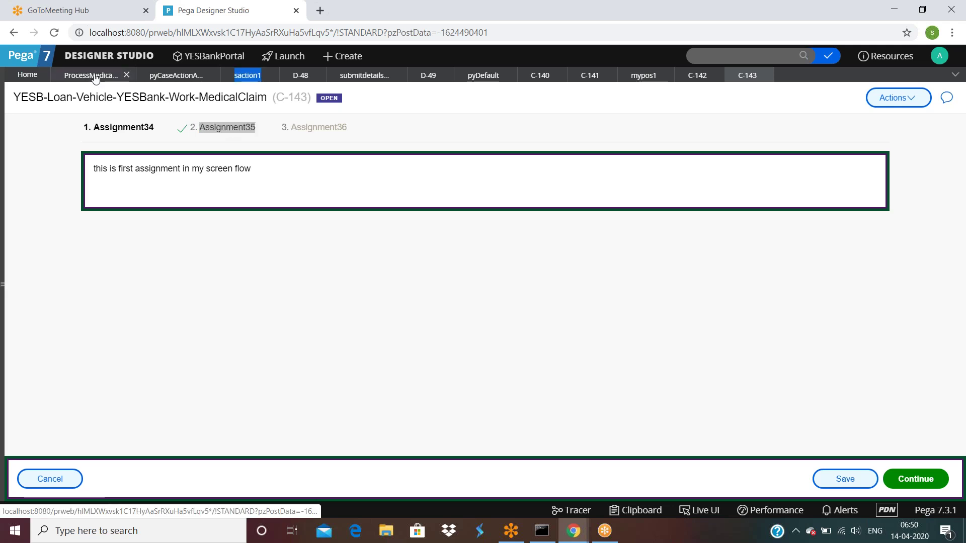
pyautogui.click(322, 306)
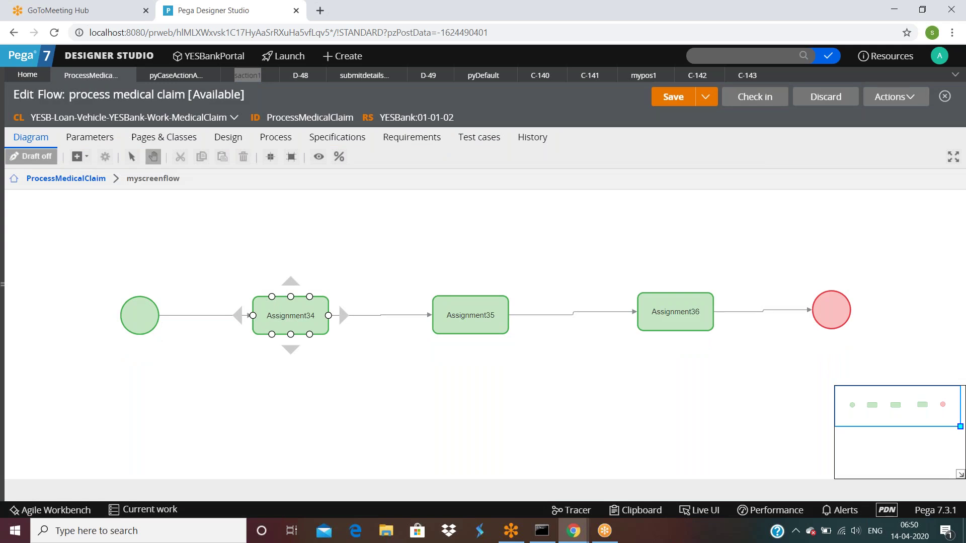
pyautogui.doubleClick(299, 325)
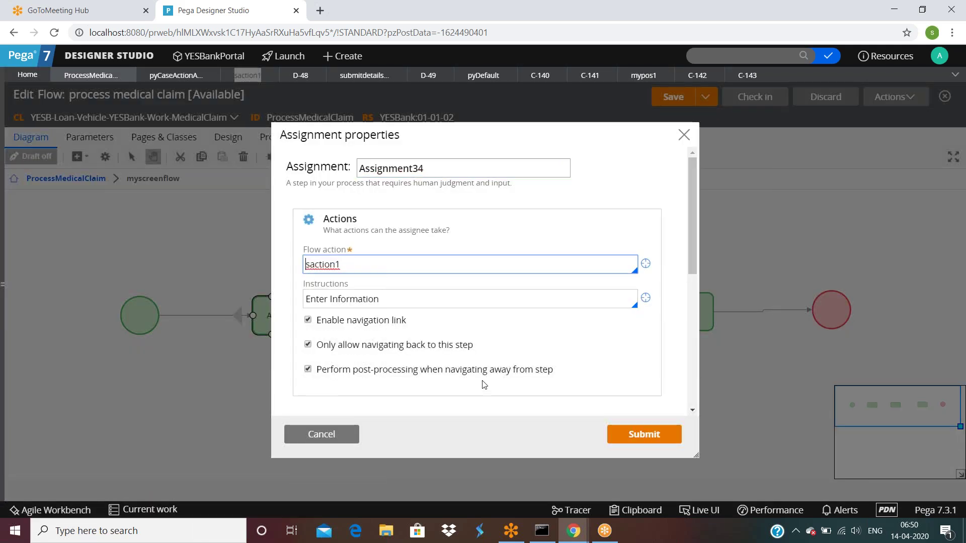
pyautogui.scroll(-1, 552, 344)
pyautogui.scroll(-3, 551, 344)
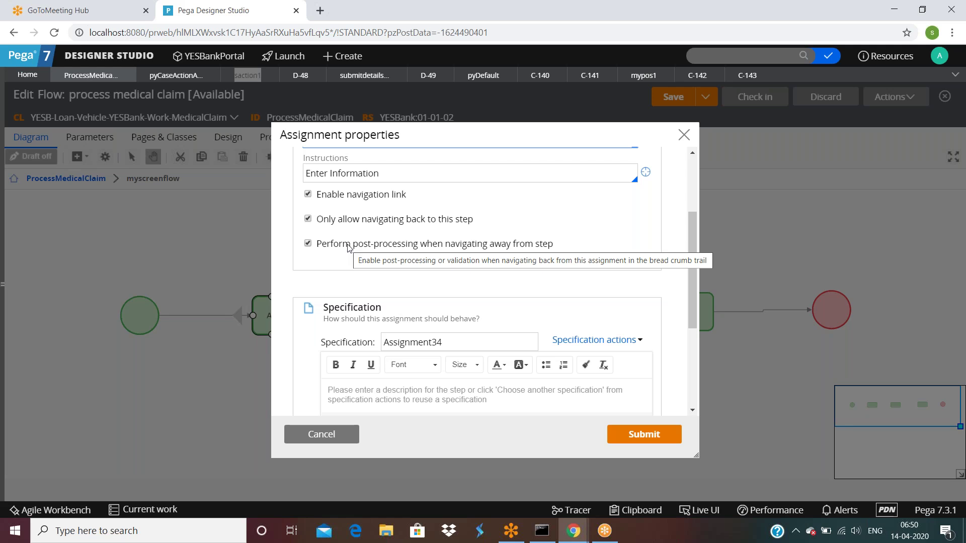
pyautogui.click(322, 435)
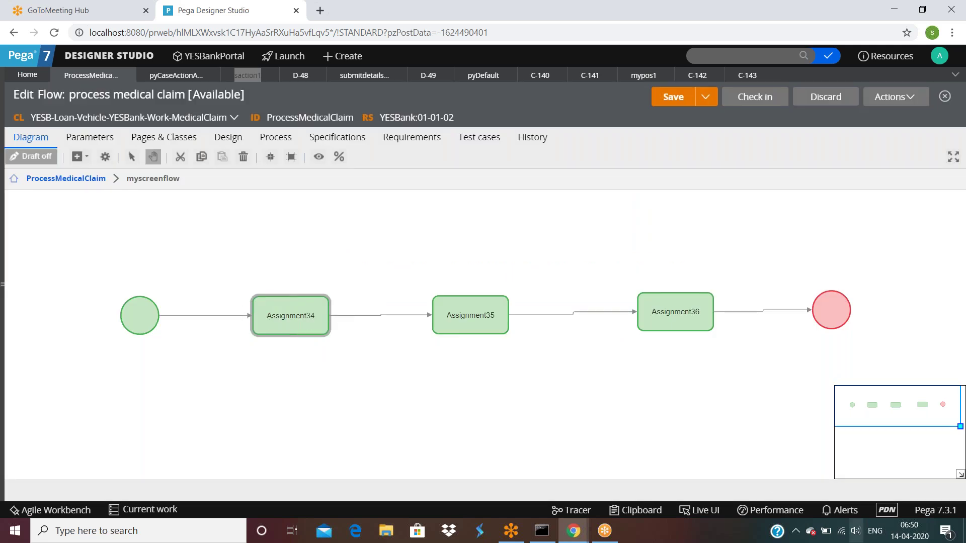
pyautogui.moveTo(462, 330)
pyautogui.click(752, 75)
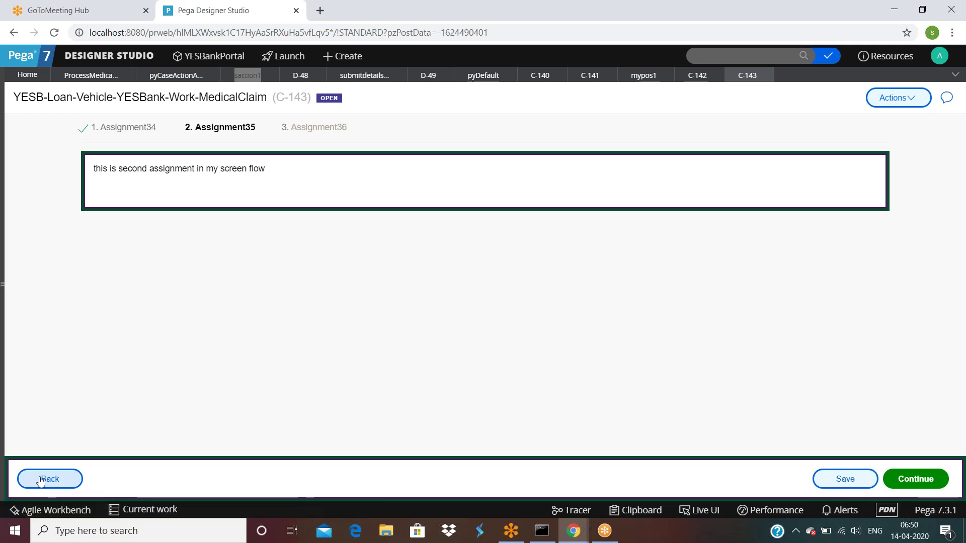
# Step case C-143 back from Assignment35 to Assignment34.
pyautogui.click(51, 481)
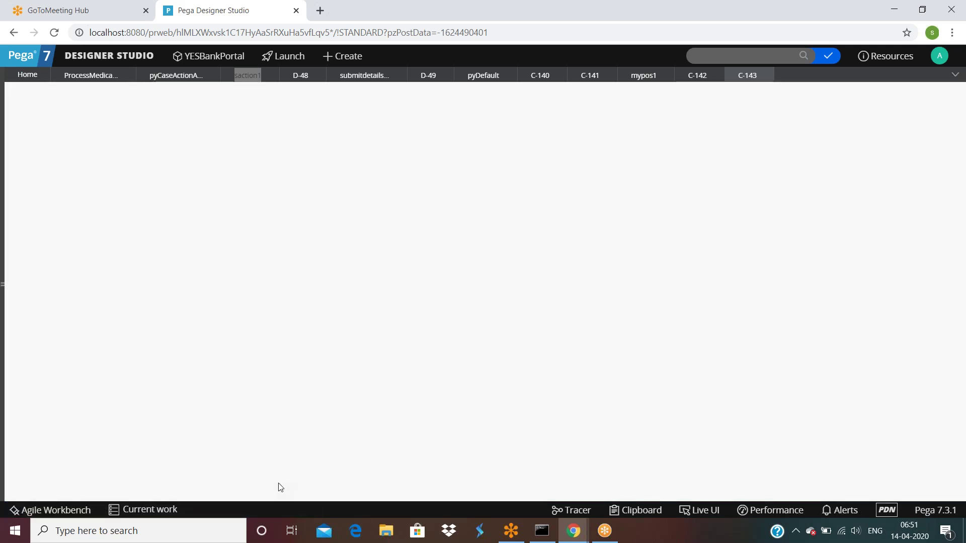
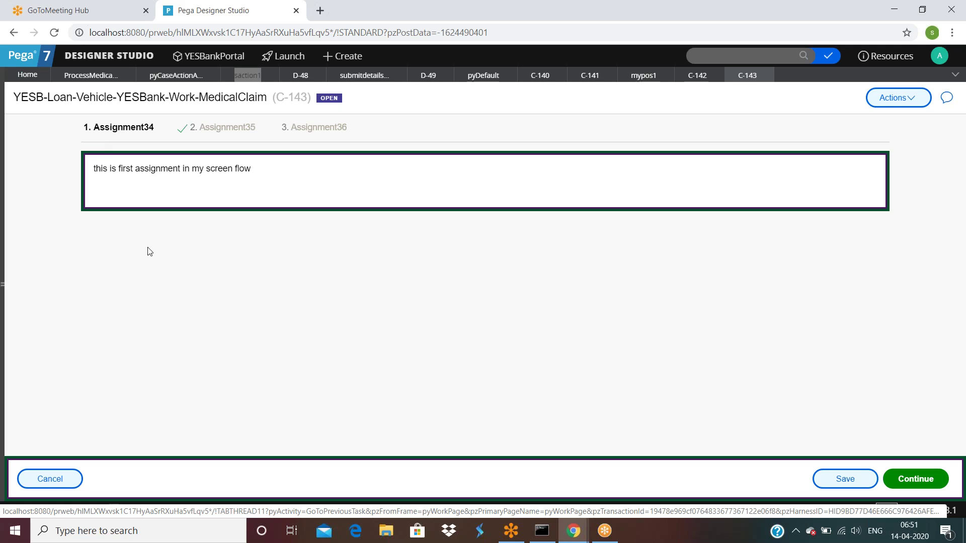
# Go up to the parent ProcessMedicalClaim flow and select its Start and Submit Medical Claim Details shapes.
pyautogui.click(85, 77)
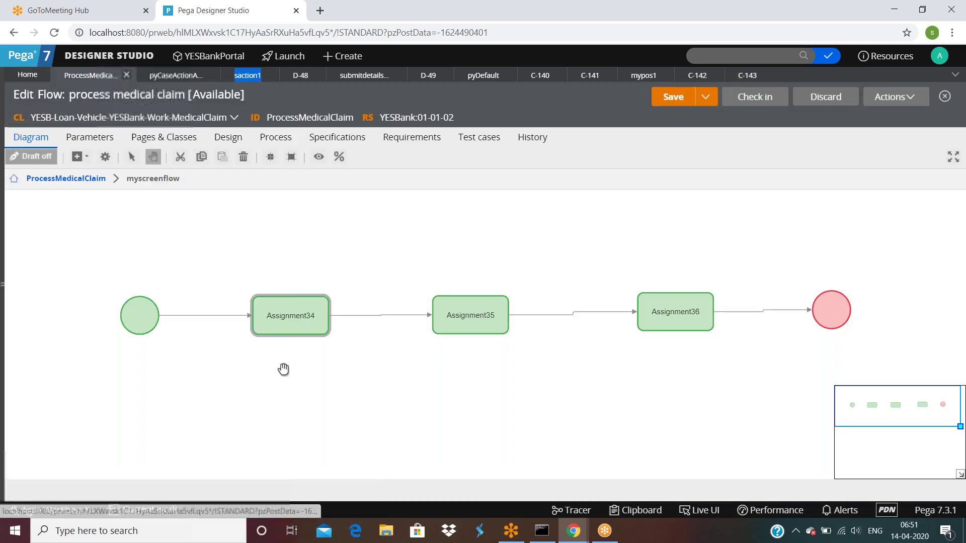
pyautogui.click(75, 179)
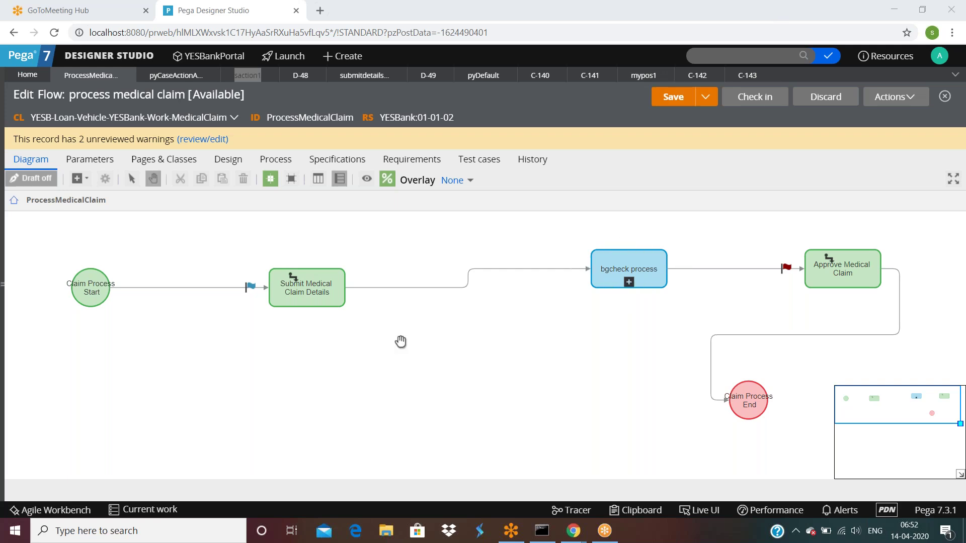
pyautogui.click(100, 299)
pyautogui.click(301, 283)
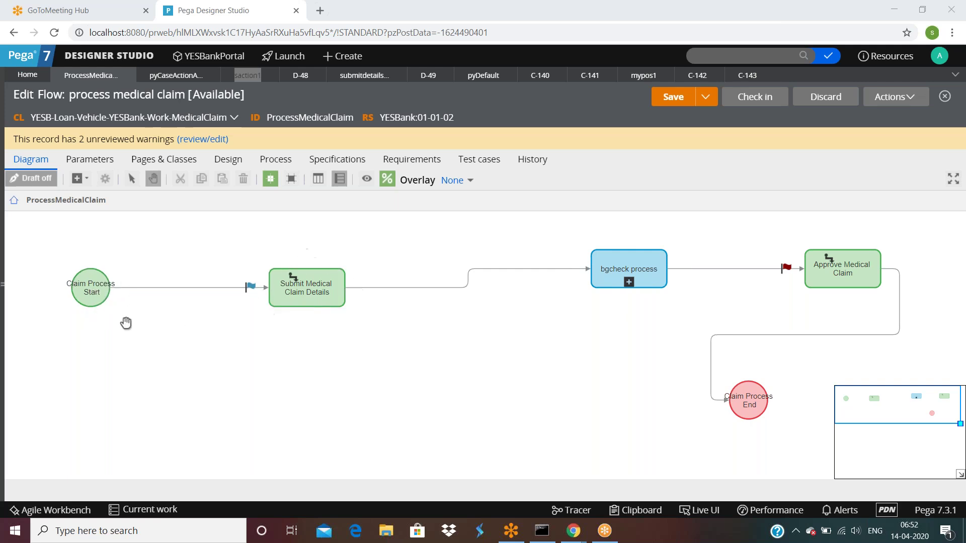
# Open Submit Medical Claim Details properties and expand its assignment details and local actions sections.
pyautogui.doubleClick(300, 283)
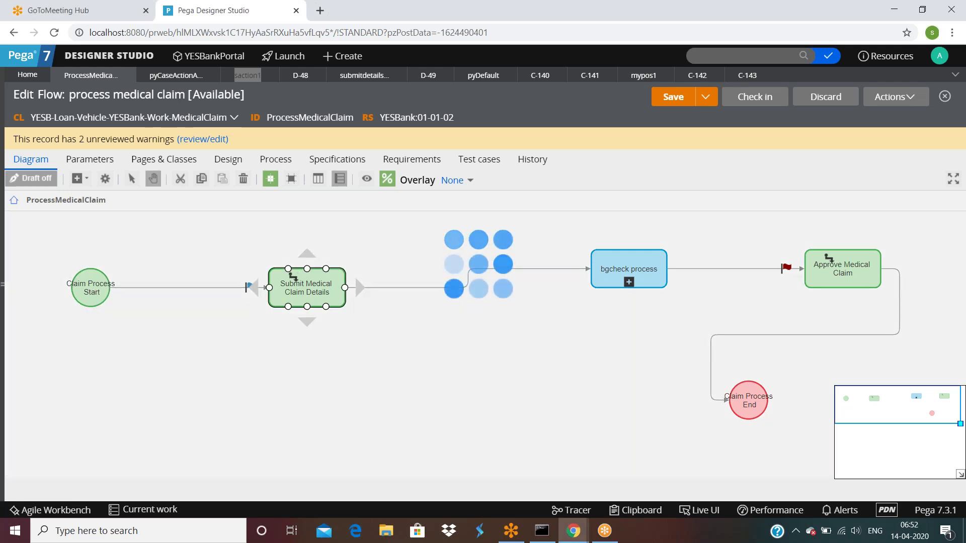
pyautogui.scroll(-6, 411, 300)
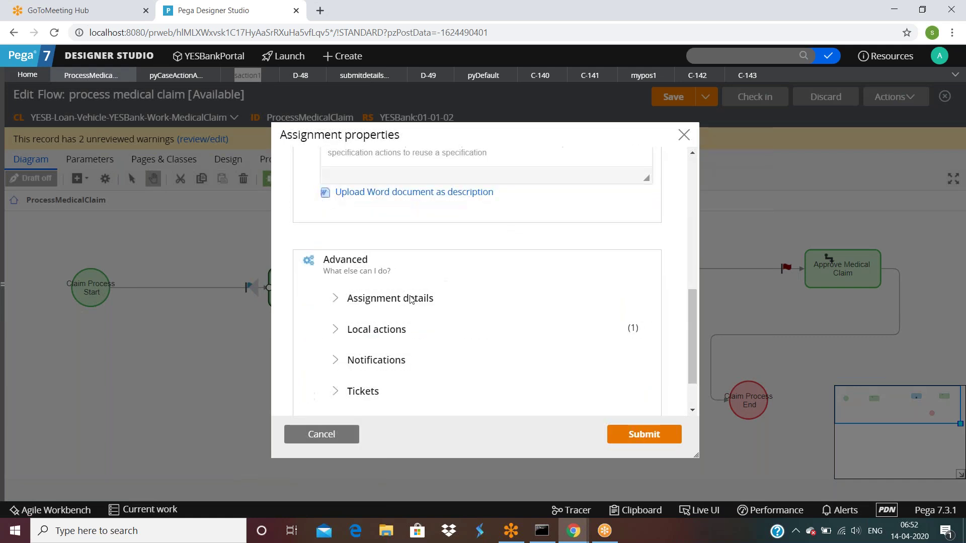
pyautogui.click(343, 299)
pyautogui.scroll(-4, 398, 312)
pyautogui.scroll(-2, 372, 302)
pyautogui.click(338, 259)
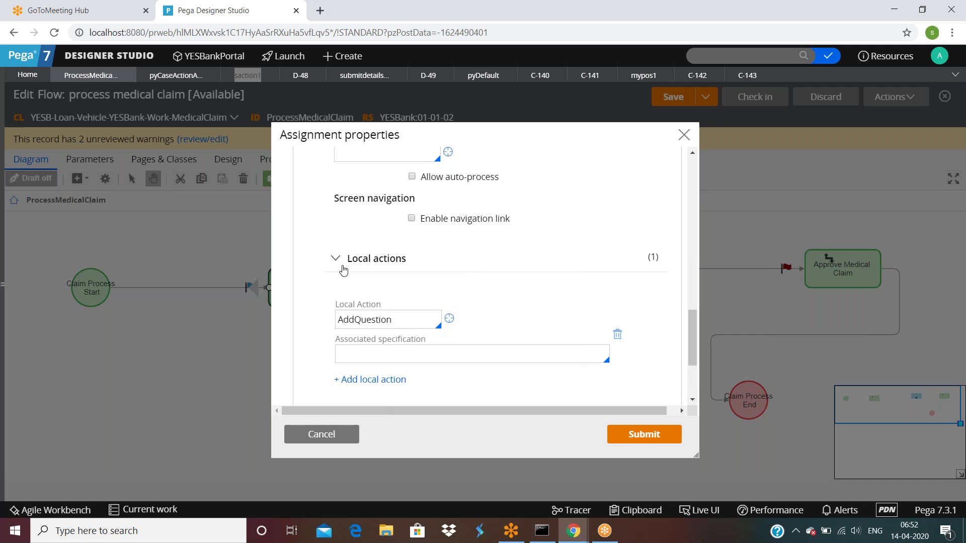
pyautogui.scroll(-3, 340, 274)
# Check the notification settings, cancel without changes, and save the process medical claim flow.
pyautogui.click(342, 291)
pyautogui.scroll(-2, 373, 299)
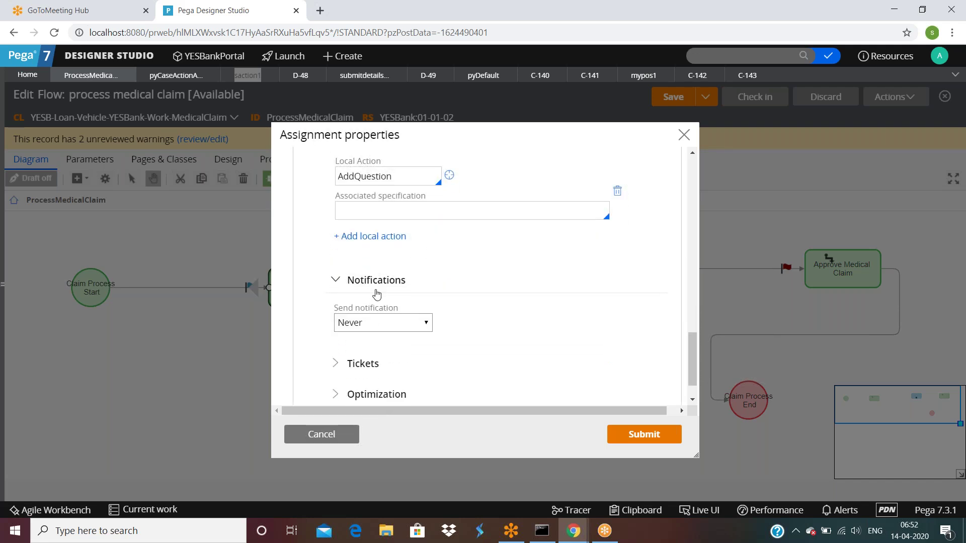
pyautogui.click(322, 435)
pyautogui.click(674, 97)
pyautogui.click(898, 101)
# Run a new case, submit a first and last name, and check pyWorkPage in the Clipboard.
pyautogui.click(870, 114)
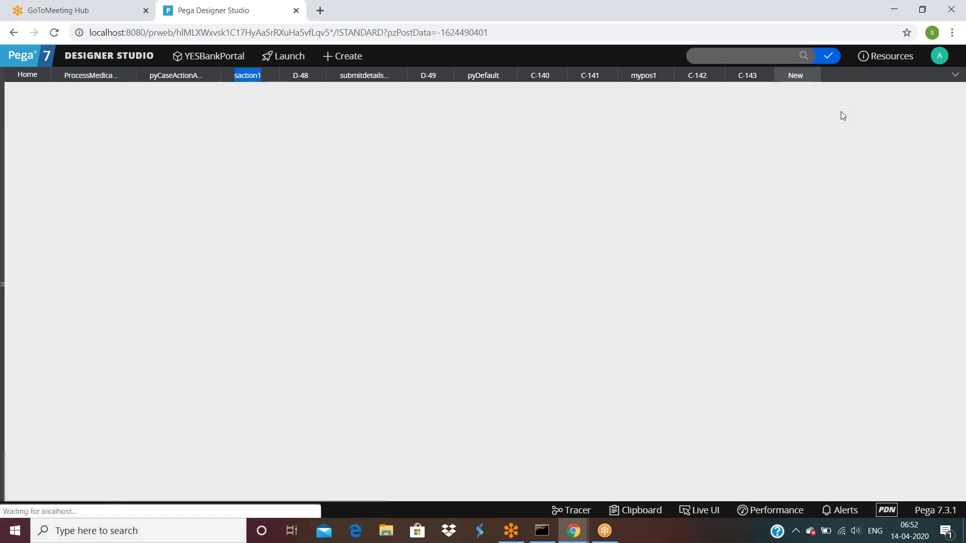
pyautogui.click(240, 188)
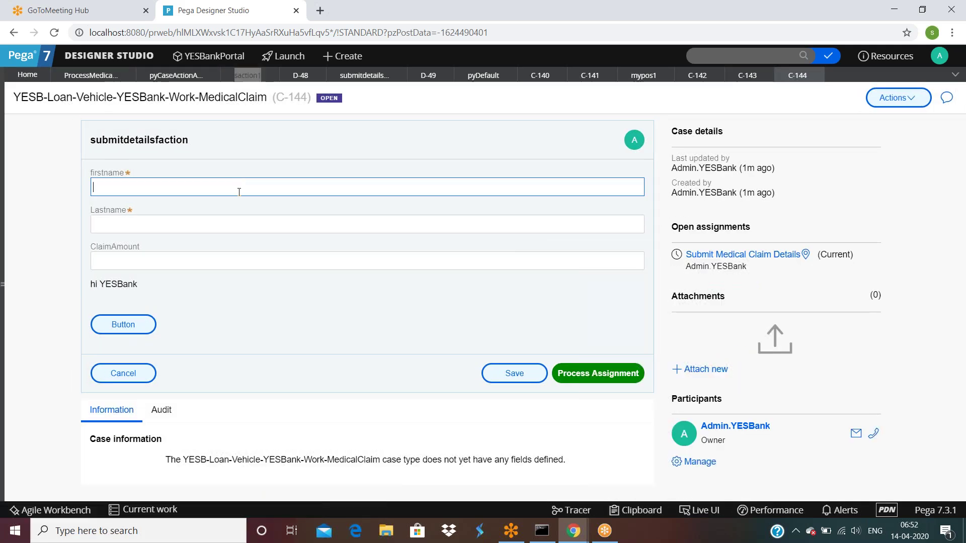
pyautogui.press('Tab')
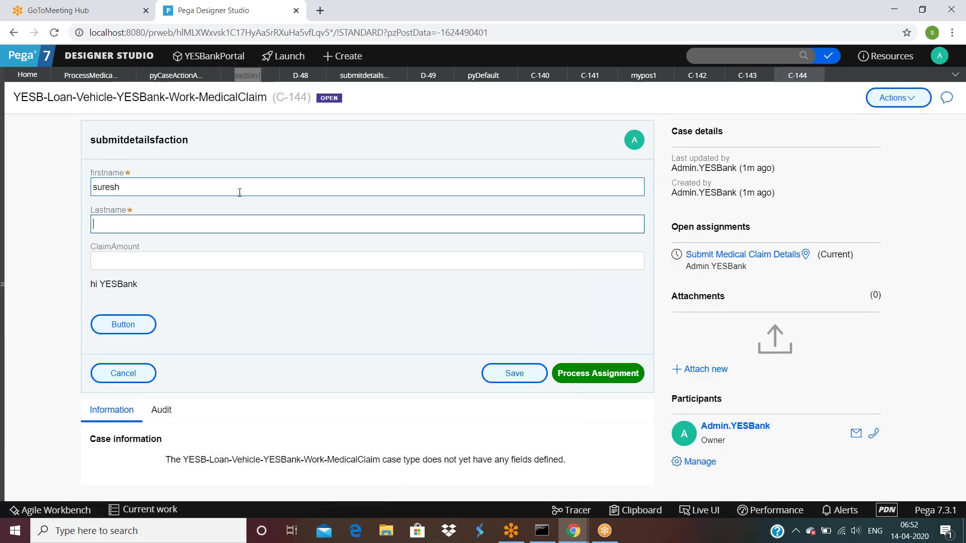
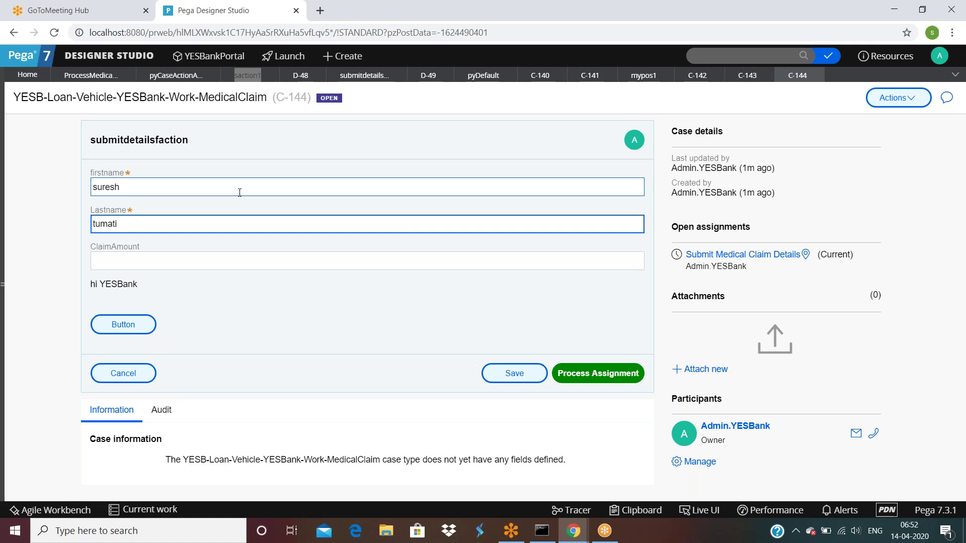
pyautogui.click(300, 318)
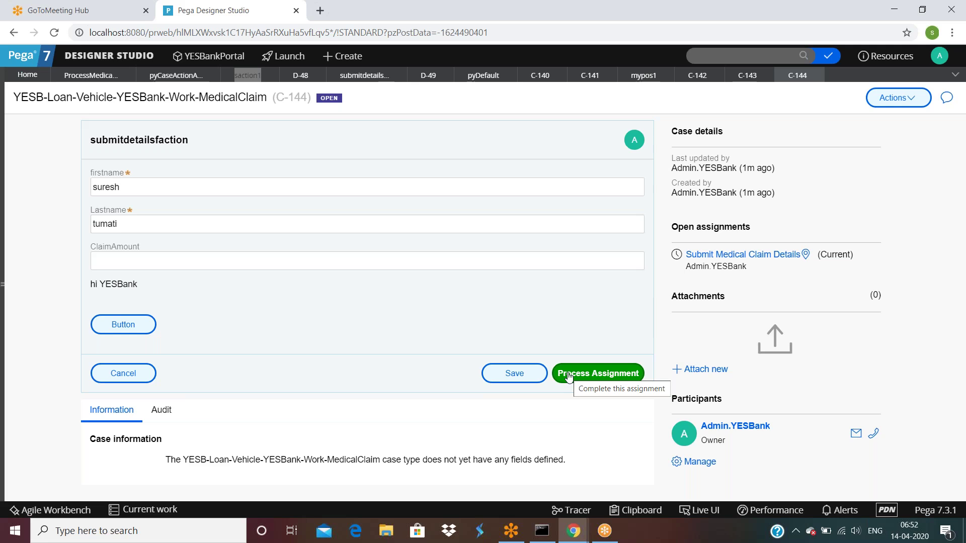
pyautogui.click(569, 377)
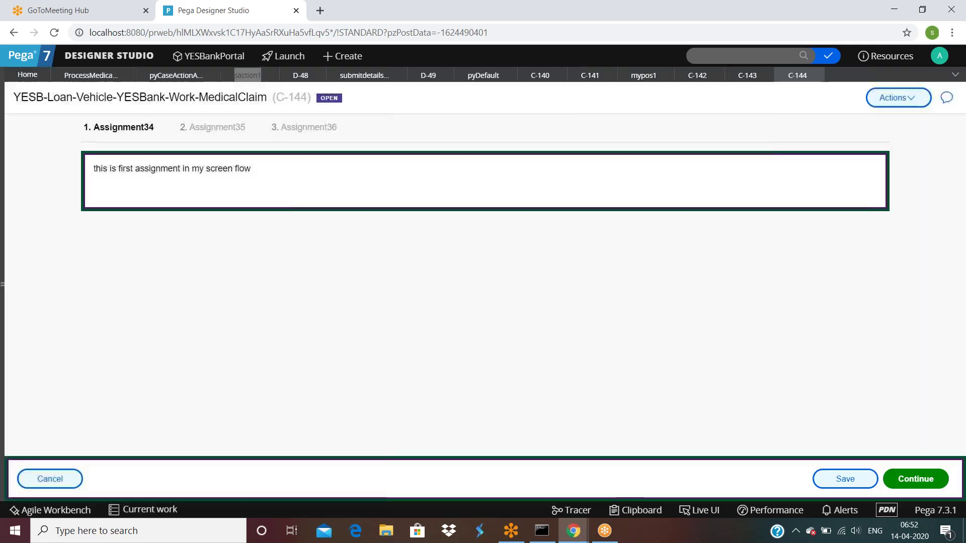
pyautogui.click(636, 511)
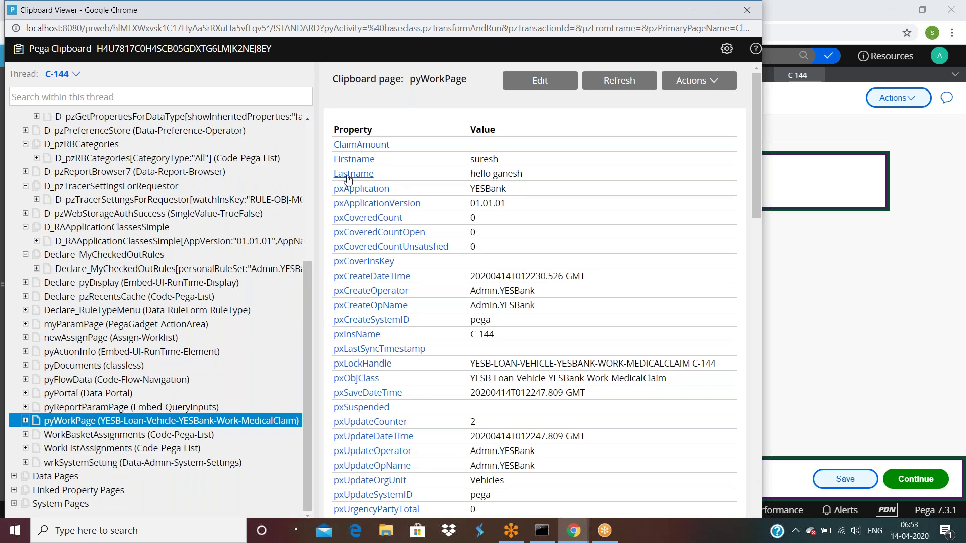
pyautogui.click(891, 305)
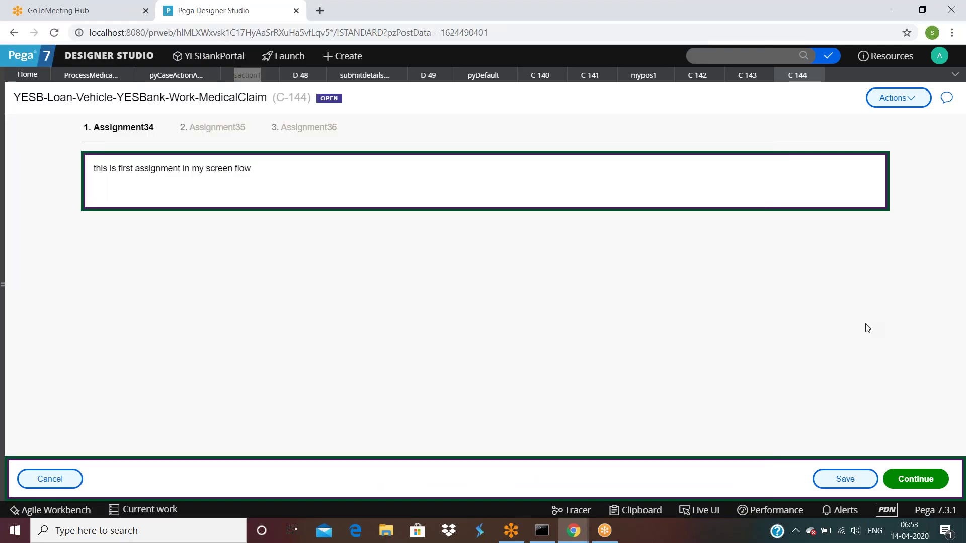
# Open the connector's submitdetailsfaction flow action and its post-processing activity mypostactivity.
pyautogui.click(97, 81)
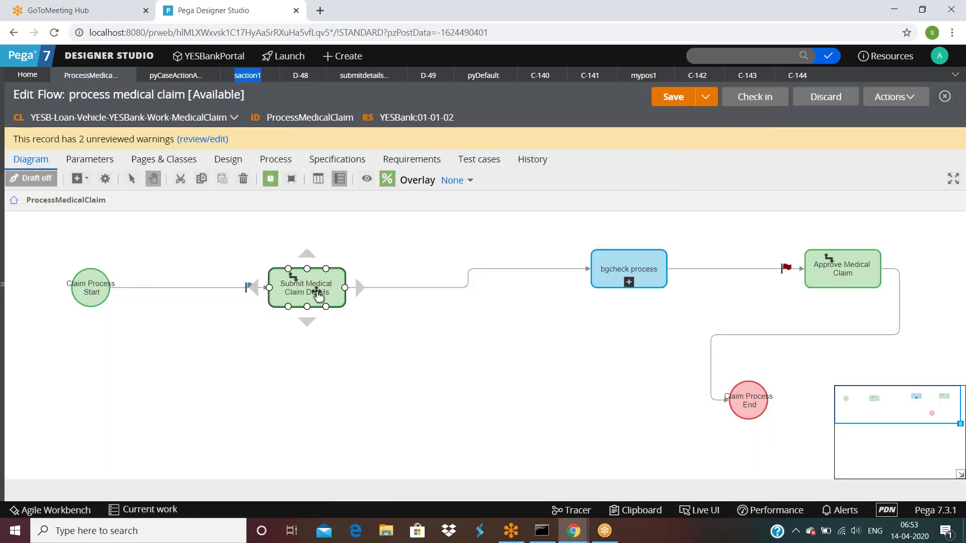
pyautogui.click(403, 289)
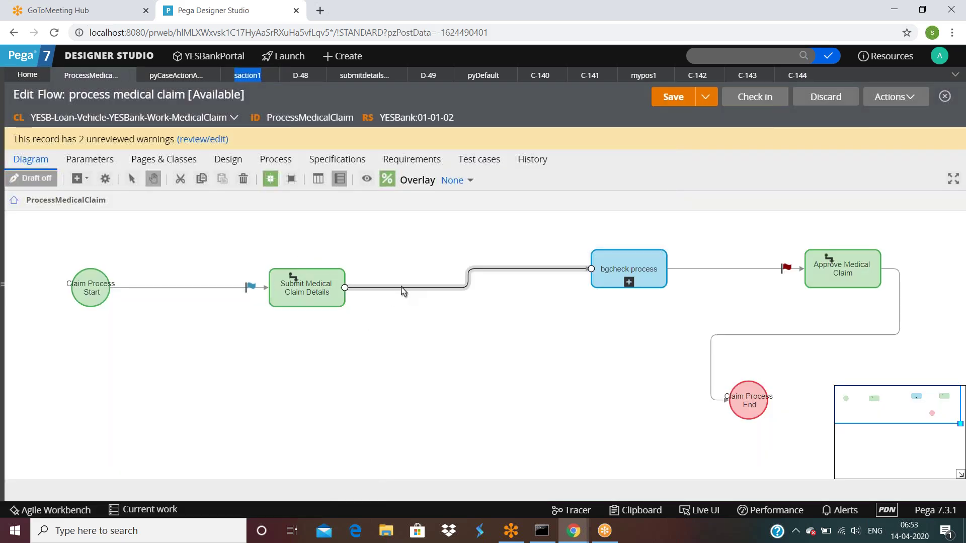
pyautogui.doubleClick(403, 289)
pyautogui.click(646, 267)
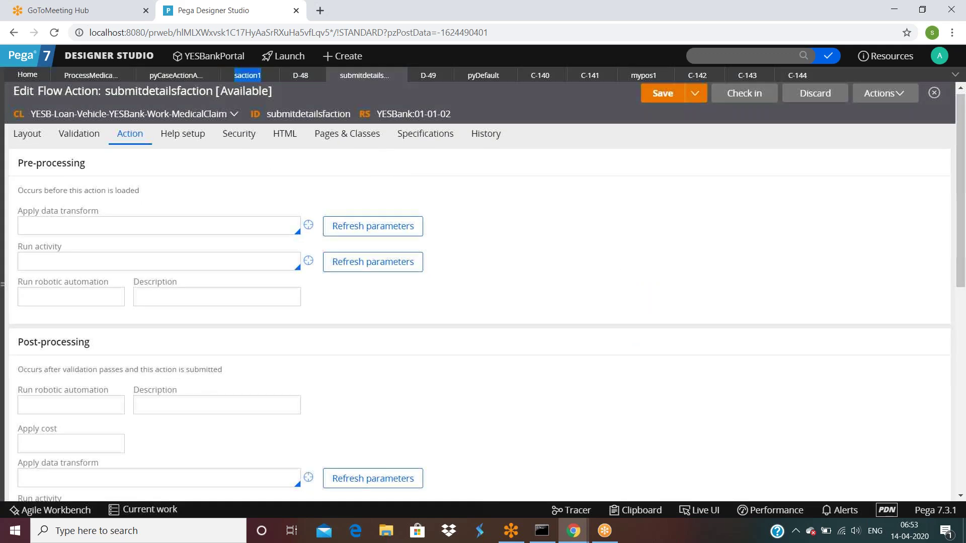
pyautogui.scroll(-5, 88, 269)
pyautogui.doubleClick(88, 269)
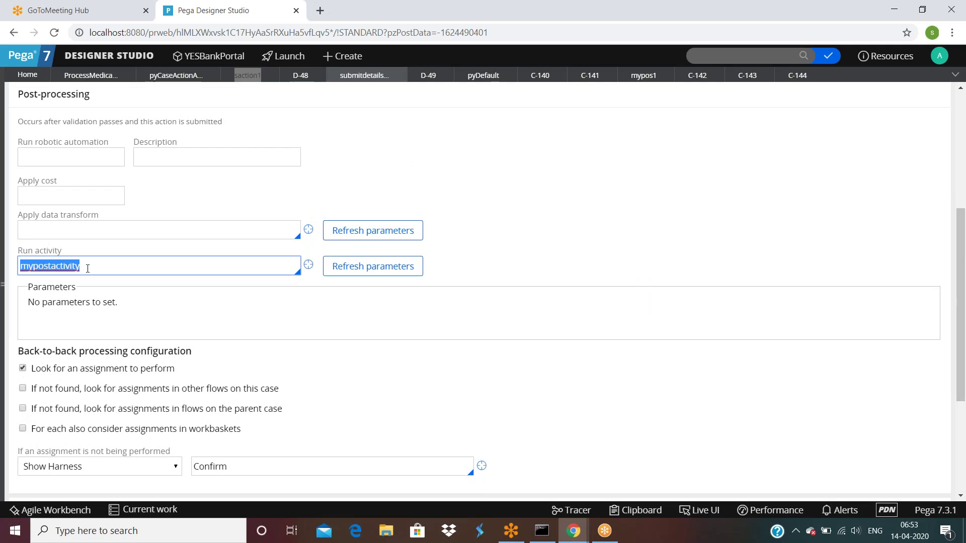
pyautogui.click(308, 264)
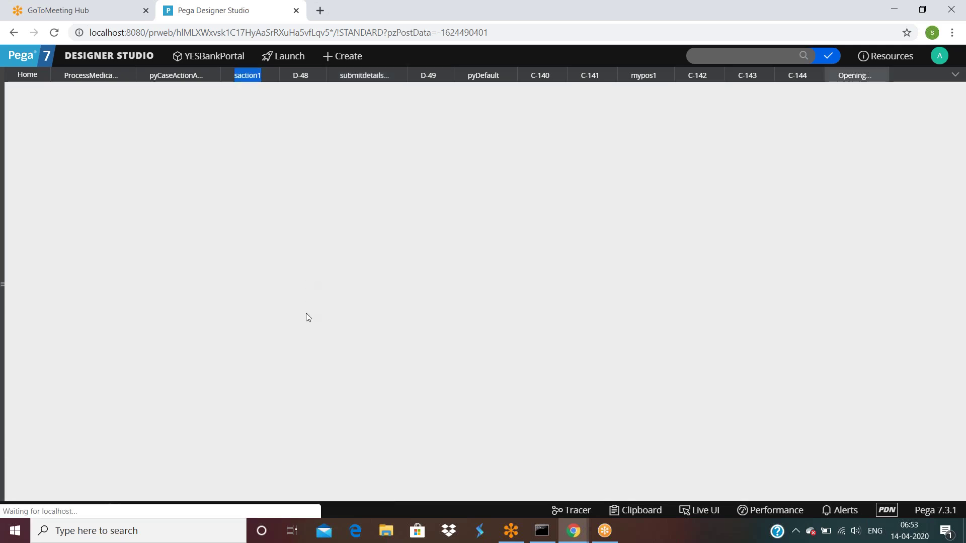
# Delete the mypostactivity activity, entering a reason for the deletion.
pyautogui.click(181, 214)
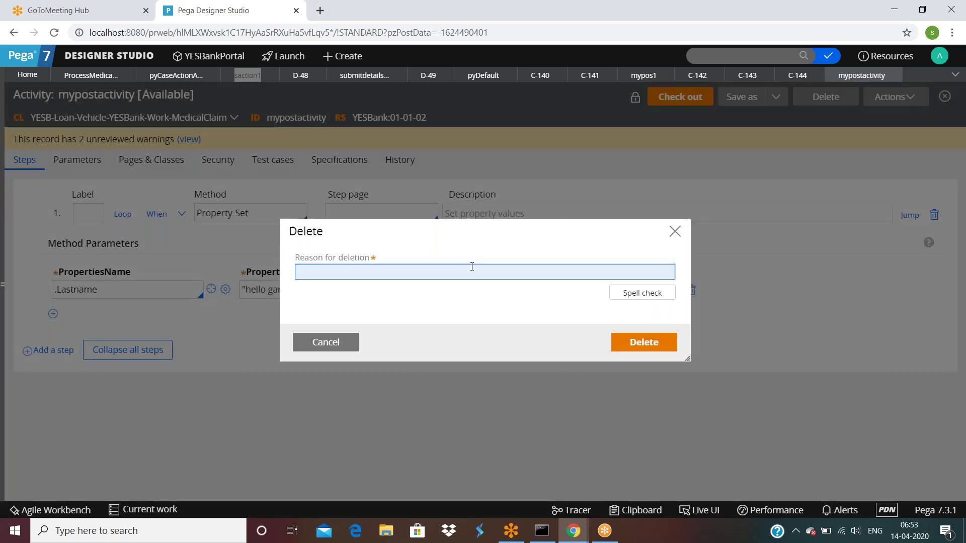
pyautogui.write('te')
pyautogui.click(645, 342)
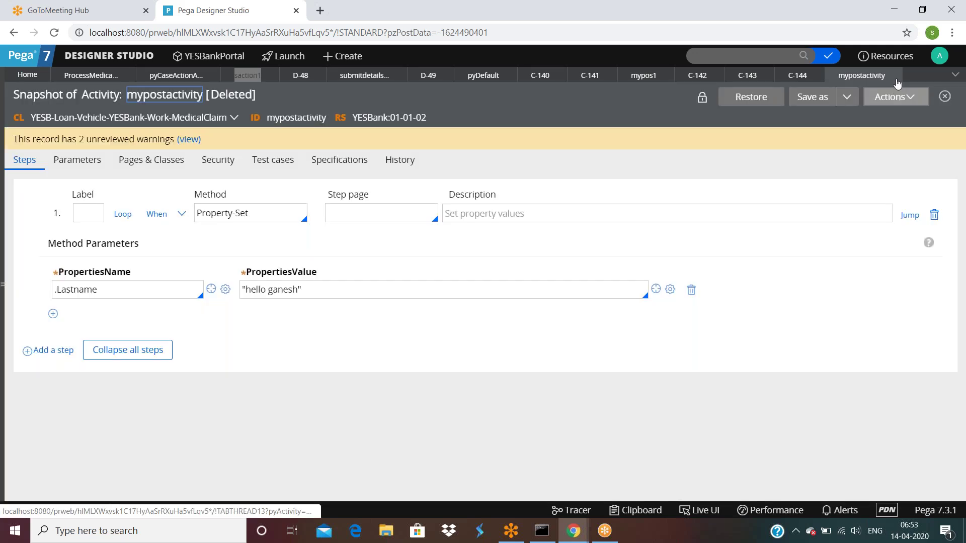
pyautogui.click(895, 75)
# Clear submitdetailsfaction's post-processing activity field, save the flow action, and return to the case.
pyautogui.scroll(-3, 107, 359)
pyautogui.click(98, 392)
pyautogui.hotkey('ctrl', 'a')
pyautogui.press('BackSpace')
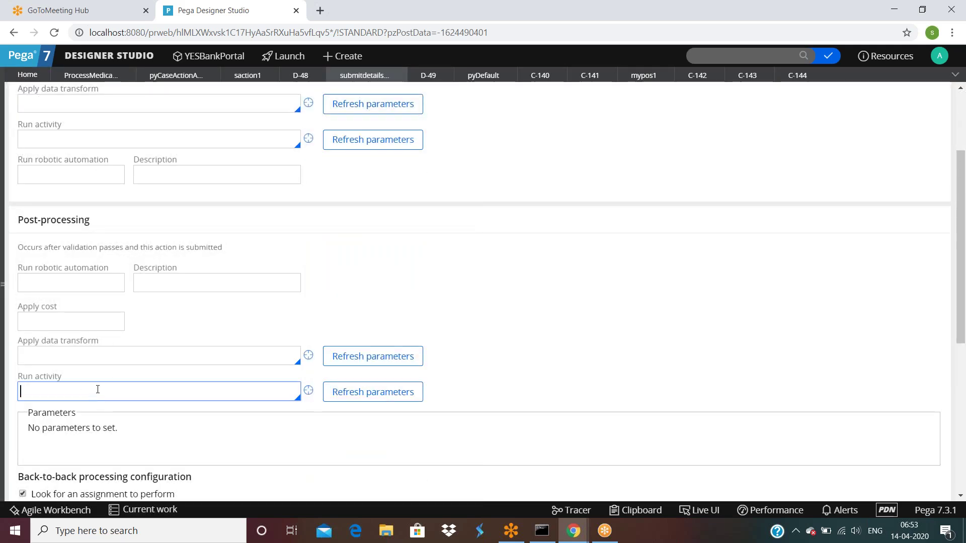
pyautogui.scroll(3, 618, 191)
pyautogui.click(660, 98)
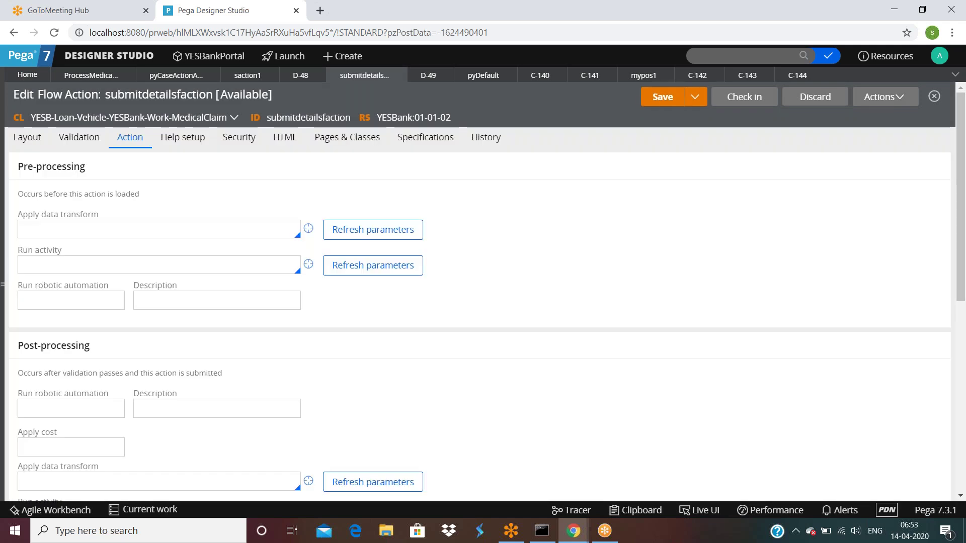
pyautogui.click(798, 76)
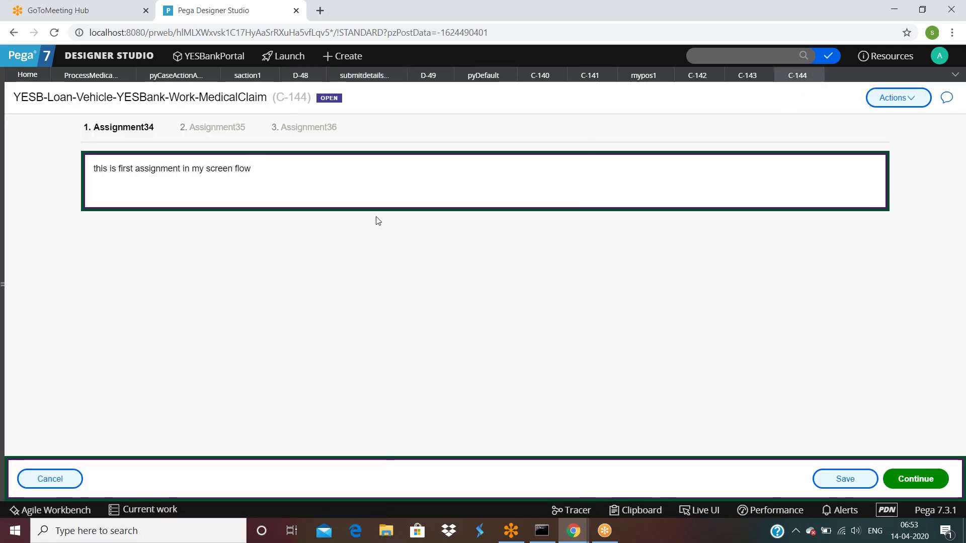
# Dismiss the connector properties and run a new case, submitting a first and last name.
pyautogui.click(90, 75)
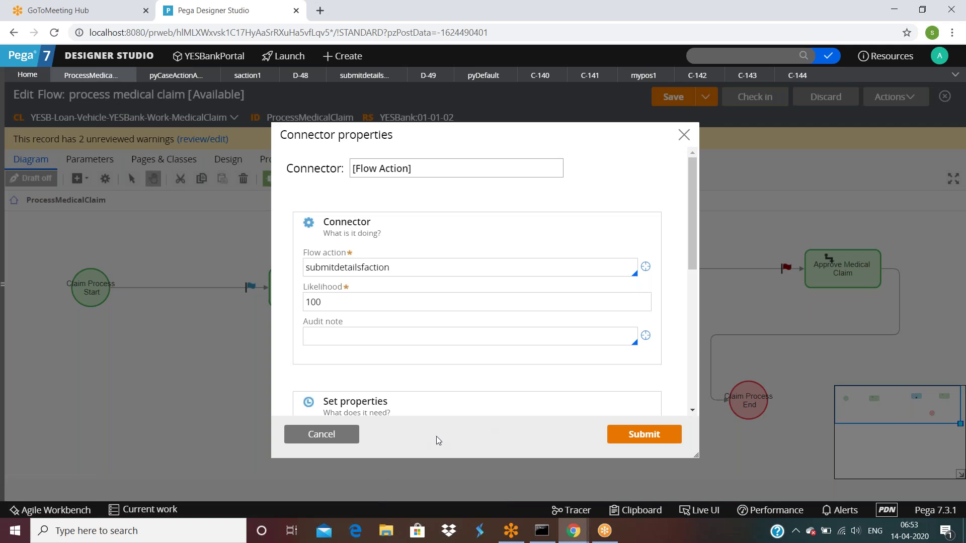
pyautogui.click(334, 436)
pyautogui.click(896, 97)
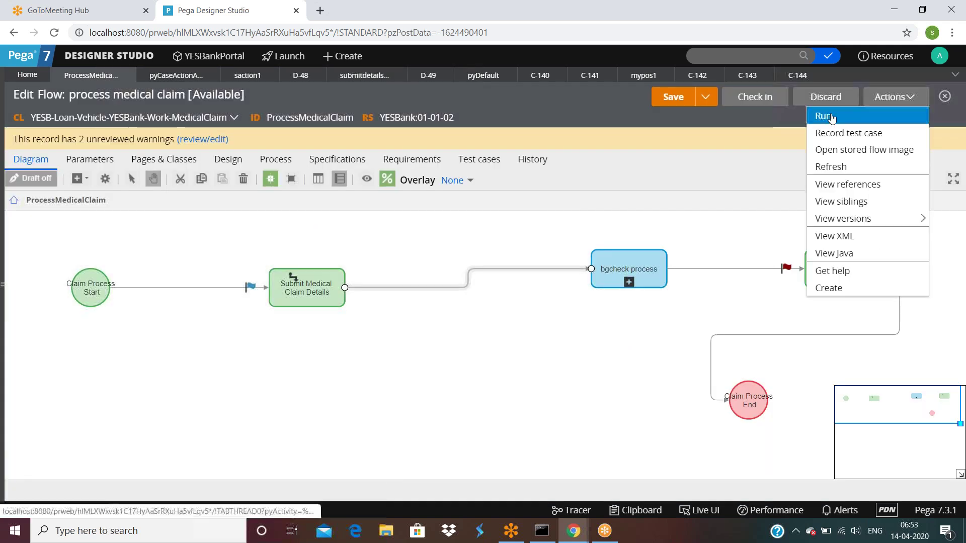
pyautogui.click(831, 115)
pyautogui.click(305, 187)
pyautogui.press('Tab')
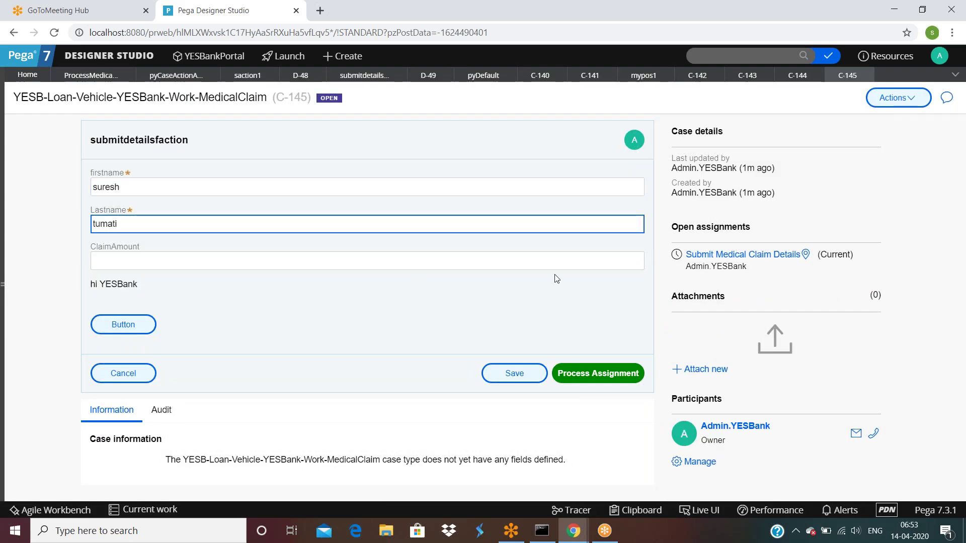
pyautogui.click(598, 373)
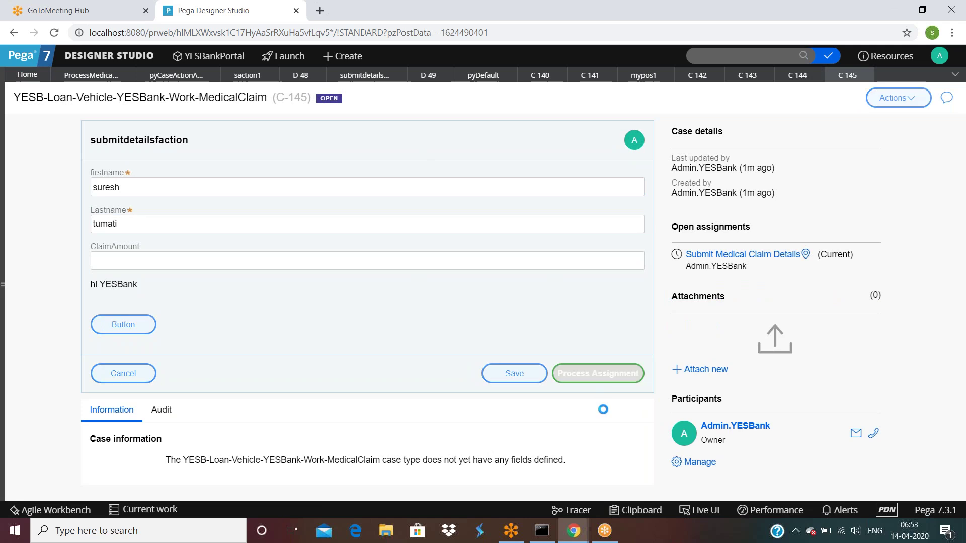
# Check Firstname and Lastname on C-145's pyWorkPage in the Clipboard, then reopen the flow.
pyautogui.click(630, 509)
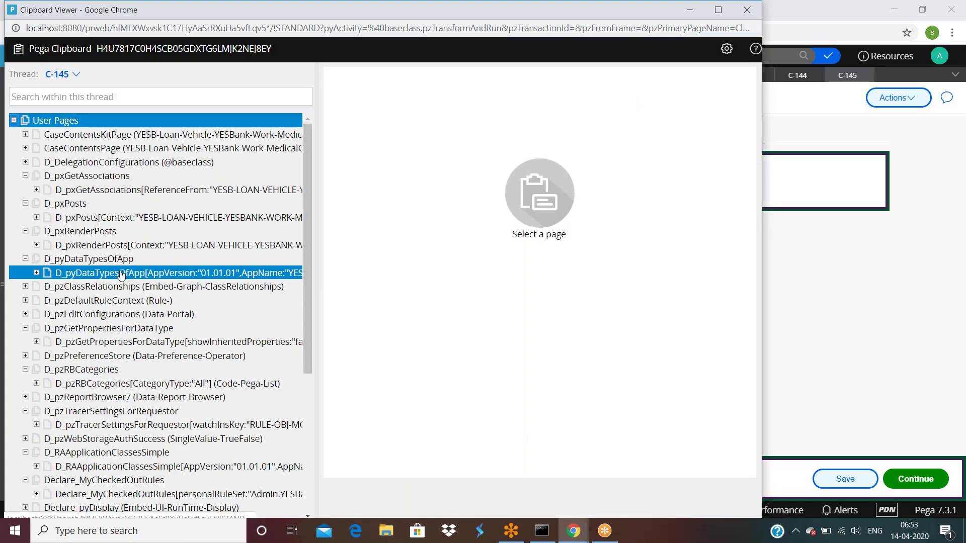
pyautogui.scroll(-5, 151, 302)
pyautogui.click(171, 420)
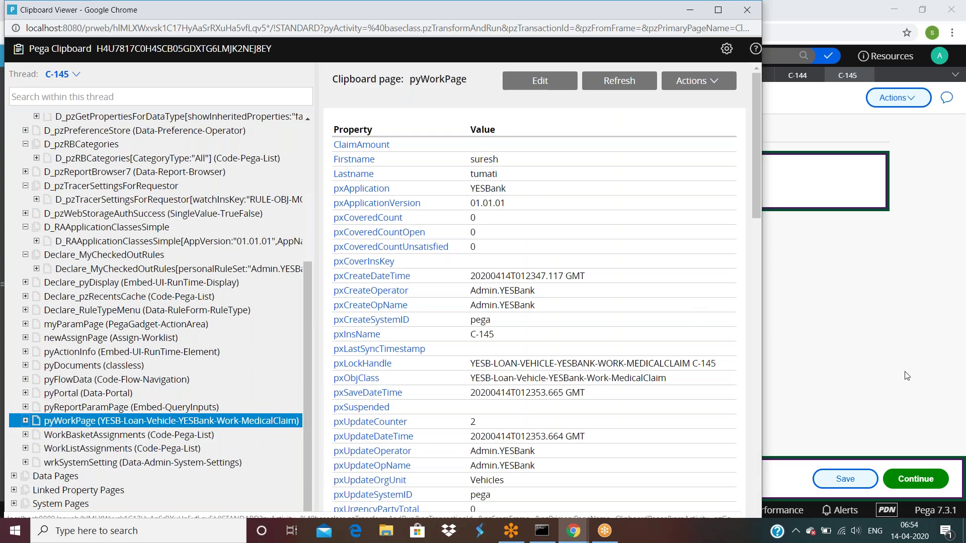
pyautogui.click(922, 375)
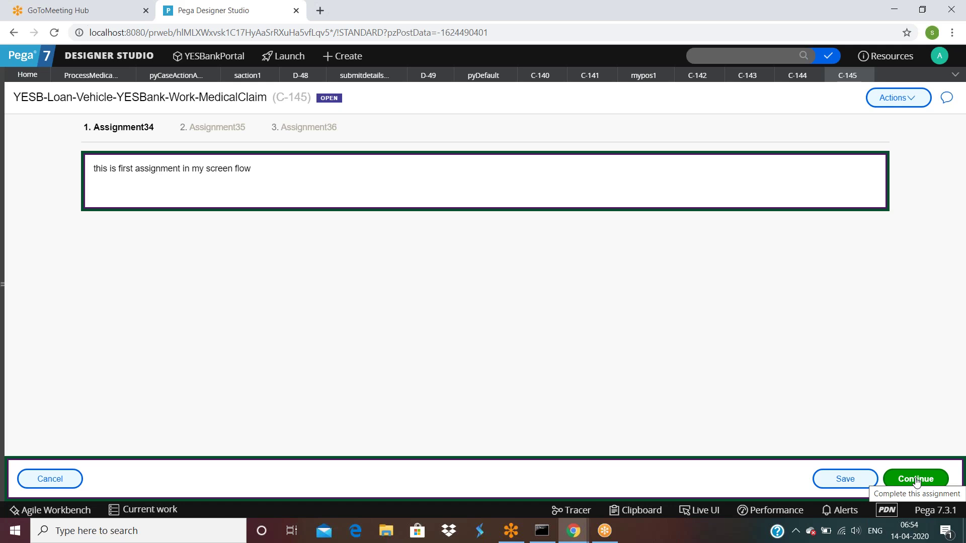
pyautogui.click(114, 130)
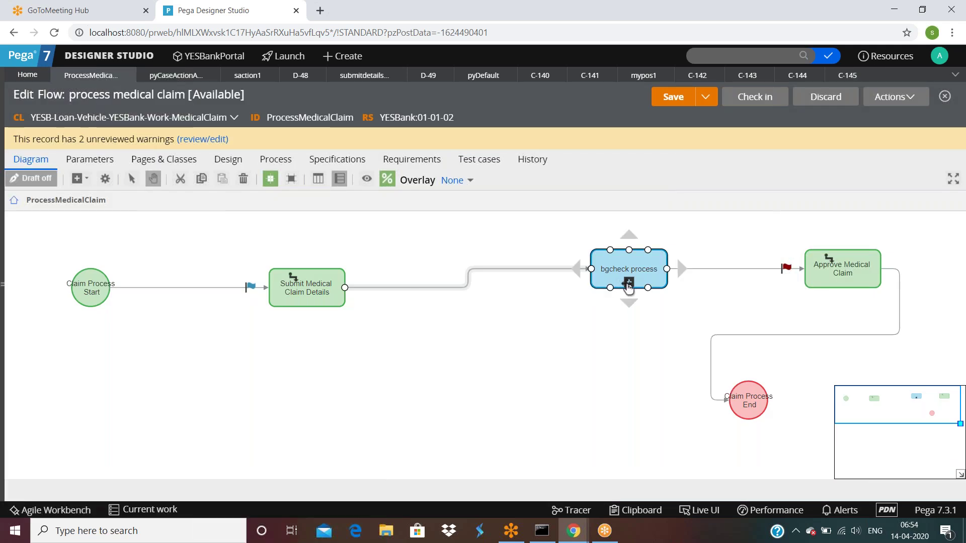
# In myscreenflow, uncheck 'Only allow navigating back to this step' on Assignment34 and submit.
pyautogui.click(629, 283)
pyautogui.doubleClick(296, 314)
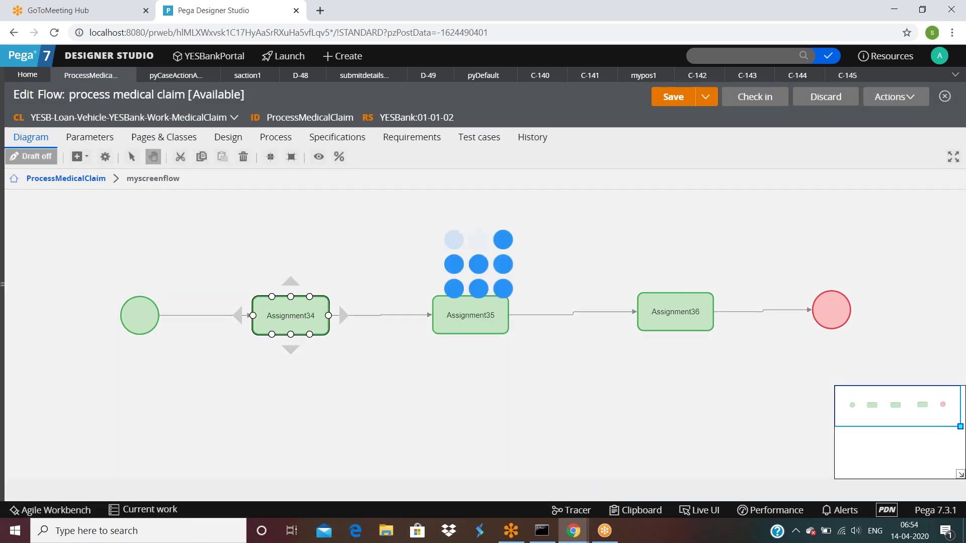
pyautogui.click(349, 265)
pyautogui.doubleClick(349, 267)
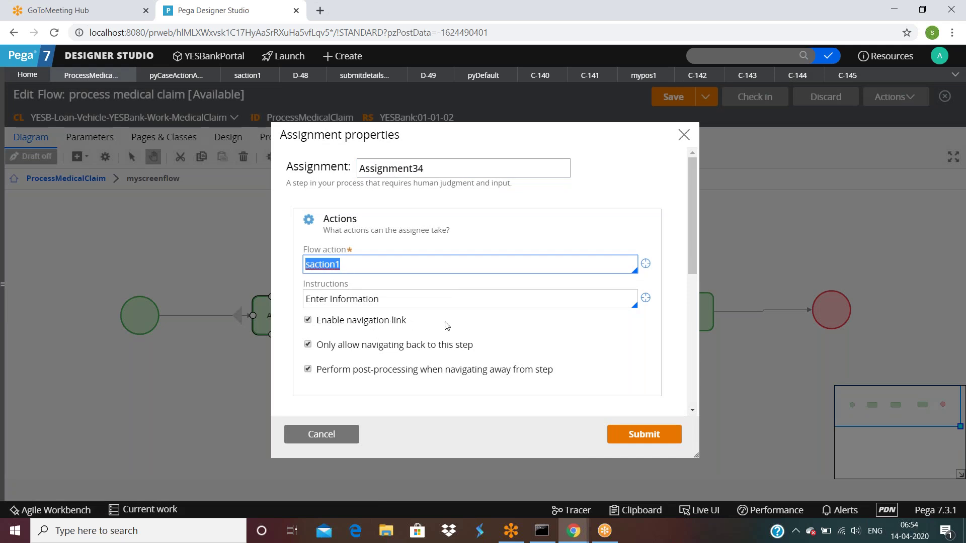
pyautogui.click(308, 345)
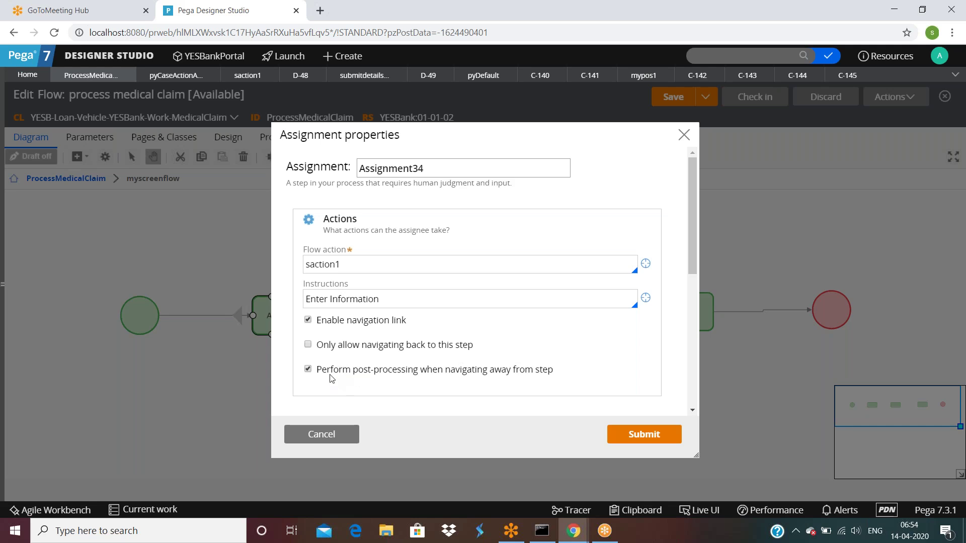
pyautogui.moveTo(396, 379)
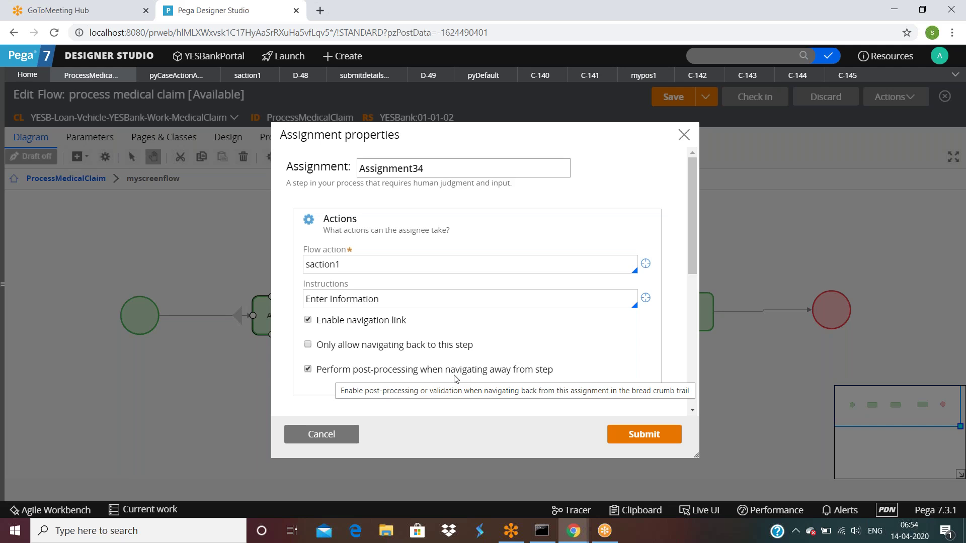
pyautogui.click(631, 439)
# Review and submit the properties of Assignment35 and Assignment36.
pyautogui.doubleClick(445, 305)
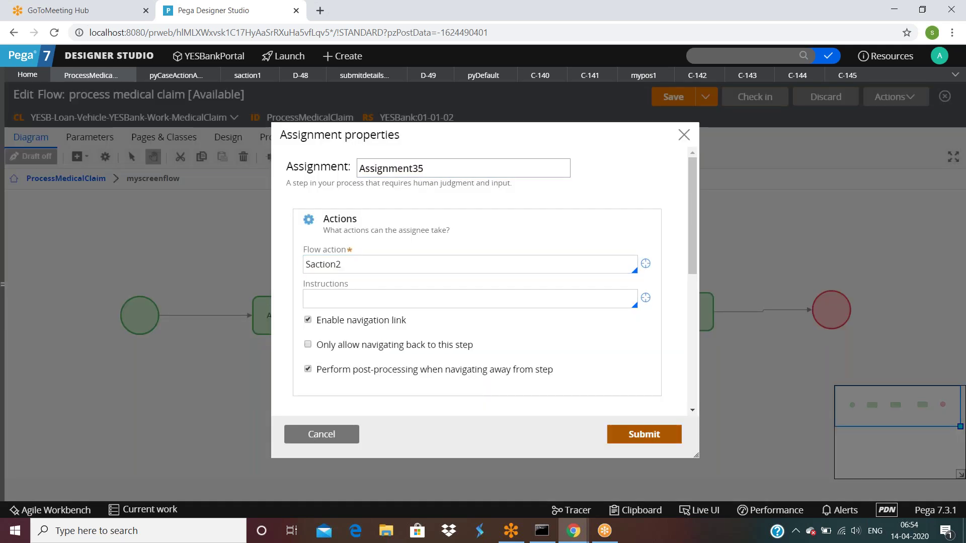
pyautogui.click(675, 435)
pyautogui.doubleClick(710, 302)
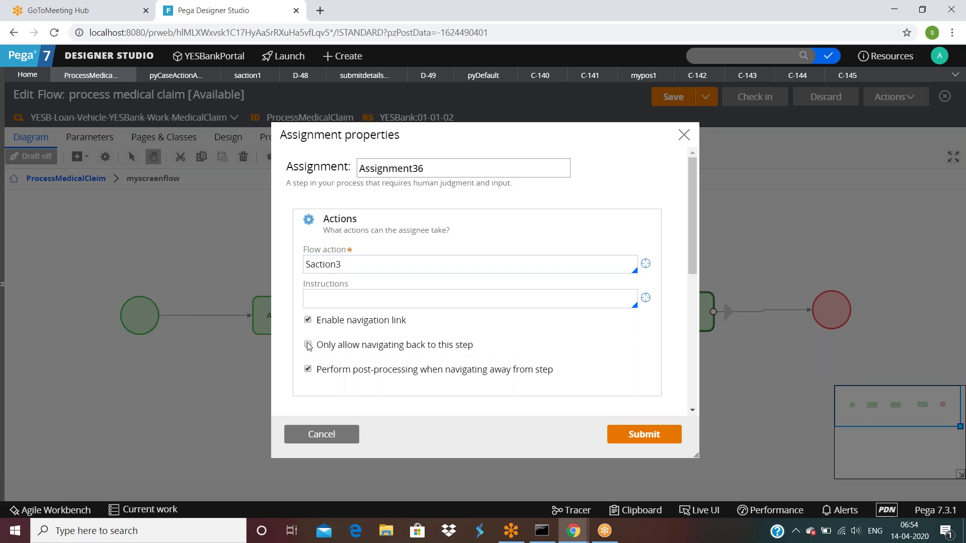
pyautogui.click(657, 436)
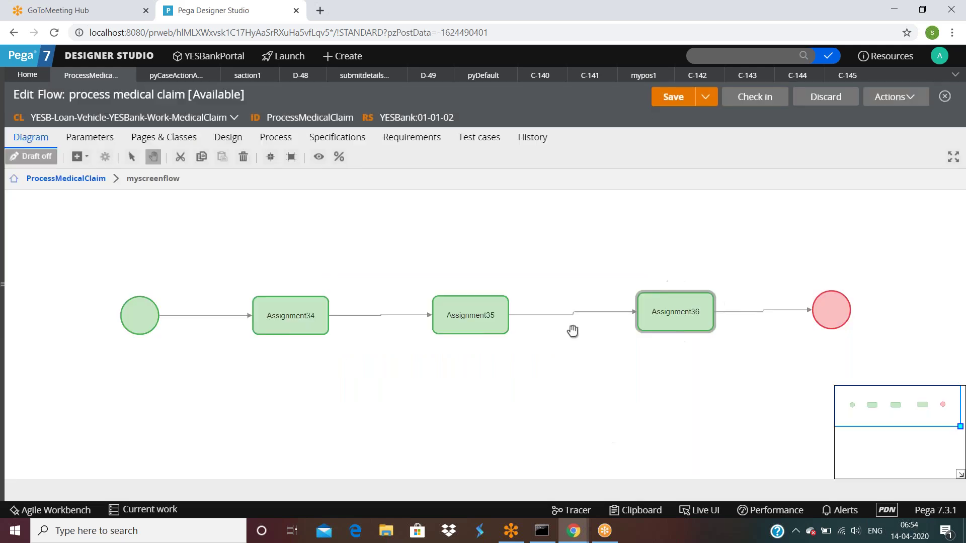
# Save the flow and run it as a new case.
pyautogui.click(665, 99)
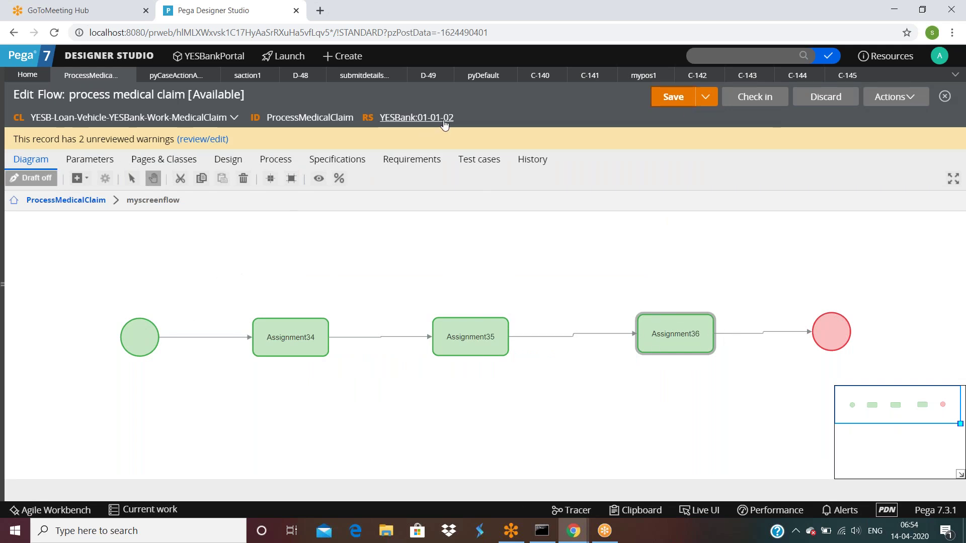
pyautogui.click(847, 76)
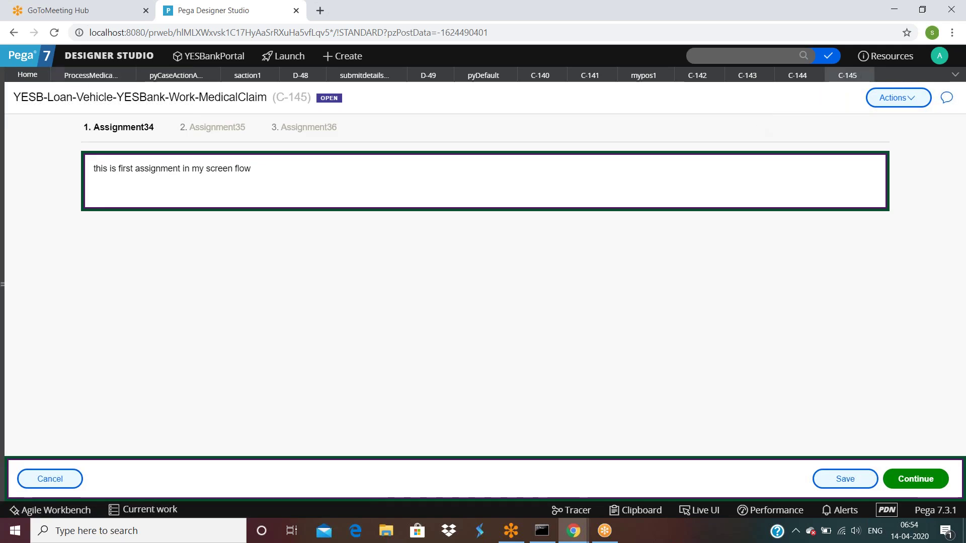
pyautogui.click(125, 75)
pyautogui.click(894, 97)
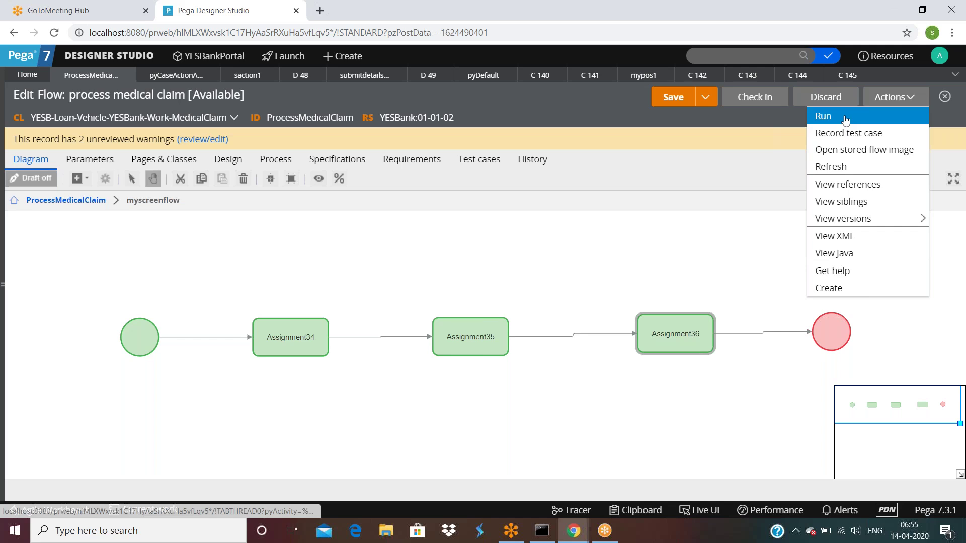
pyautogui.click(846, 119)
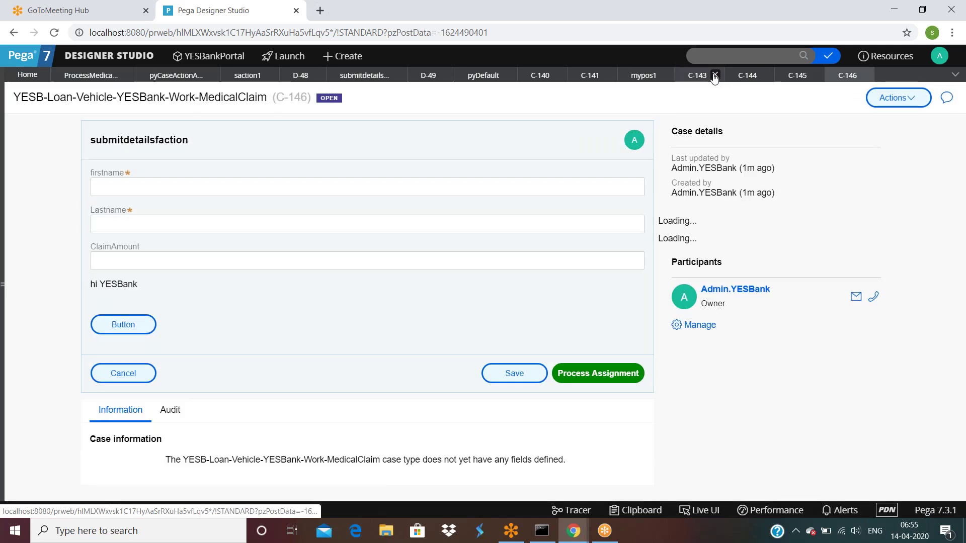
# Close cases C-143 to C-145, submit a first and last name, and continue to Assignment35.
pyautogui.click(715, 75)
pyautogui.click(715, 75)
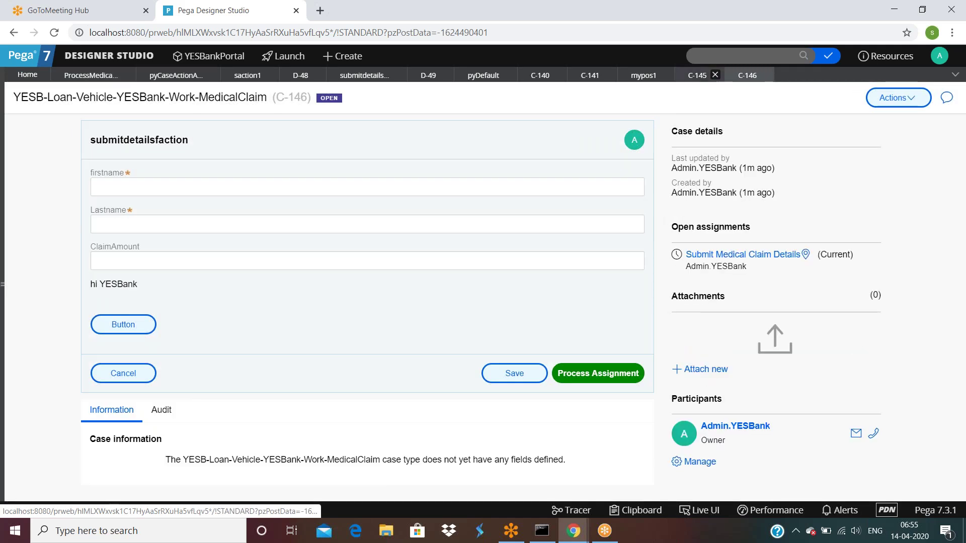
pyautogui.click(715, 75)
pyautogui.click(259, 189)
pyautogui.press('Tab')
pyautogui.click(571, 373)
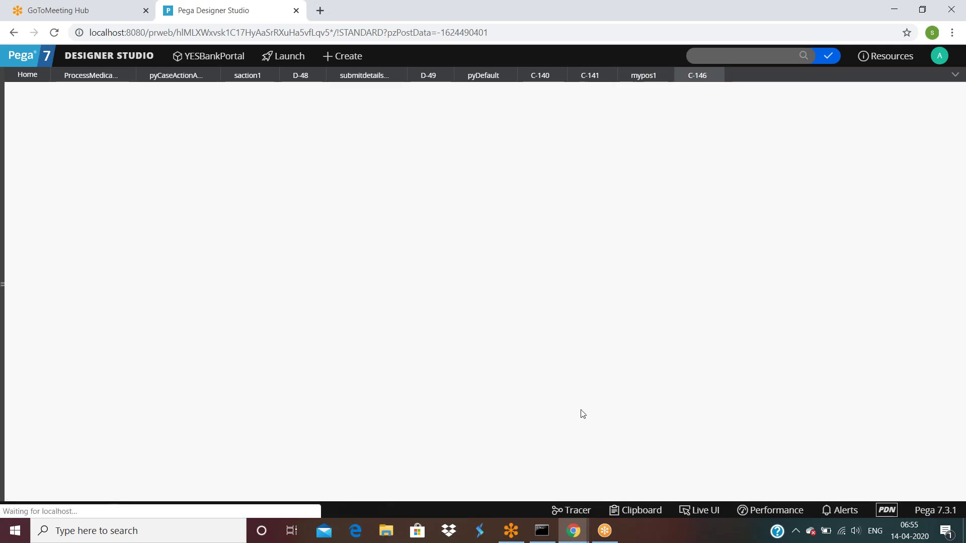
pyautogui.click(915, 481)
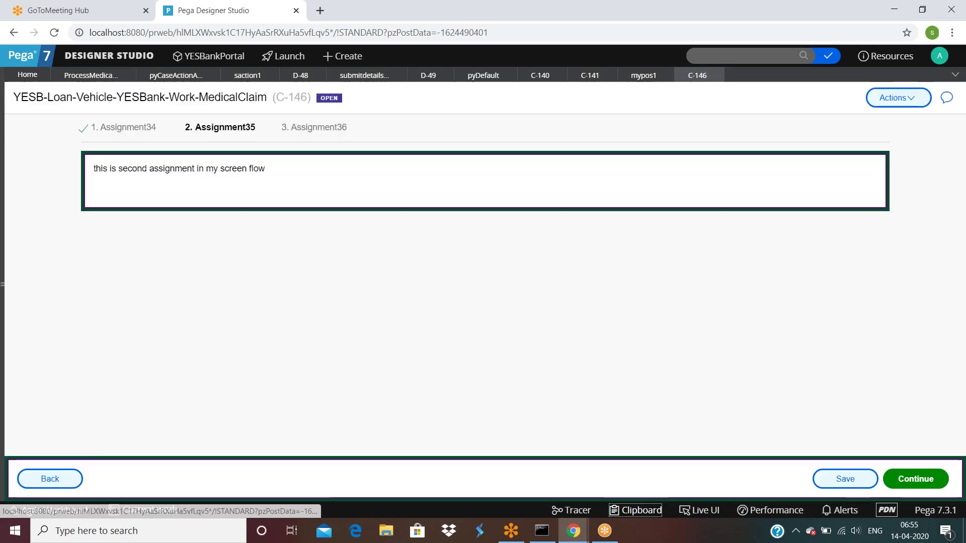
# Inspect C-146's pyWorkPage values in the Clipboard, then go back to the process medical claim flow.
pyautogui.click(635, 510)
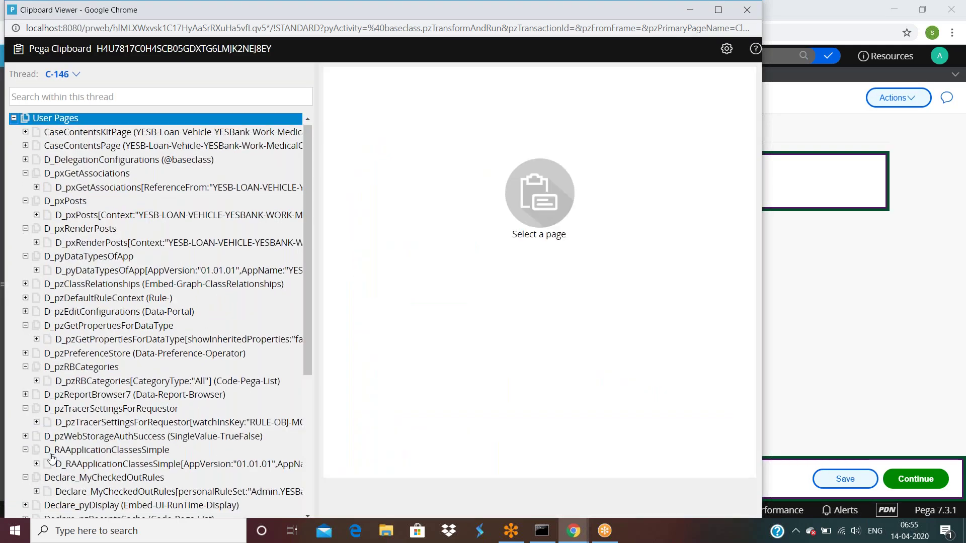
pyautogui.scroll(-5, 51, 458)
pyautogui.click(101, 421)
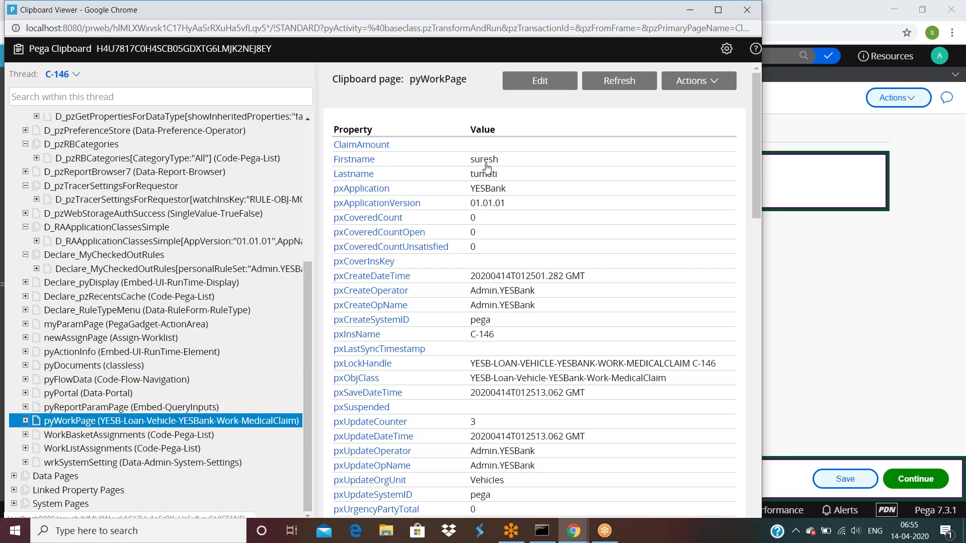
pyautogui.click(940, 354)
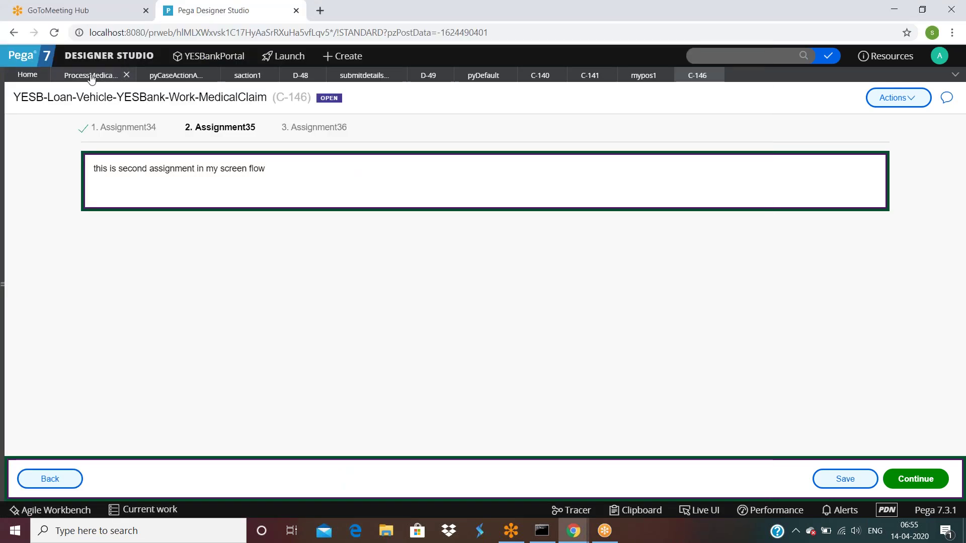
pyautogui.click(91, 76)
# From Assignment34, open the saction1 flow action and inspect the .Firstname target in mypos1.
pyautogui.click(312, 337)
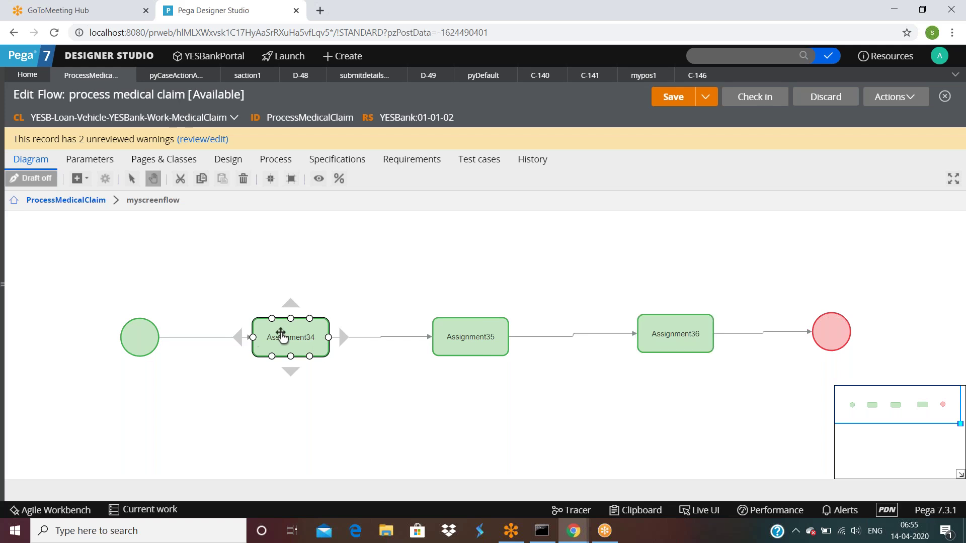
pyautogui.doubleClick(282, 336)
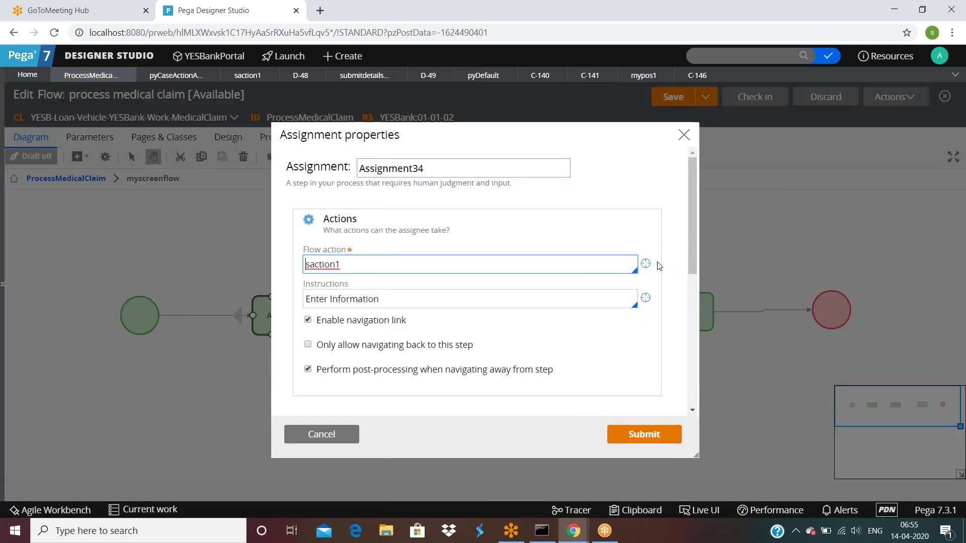
pyautogui.click(646, 263)
pyautogui.scroll(-1, 95, 319)
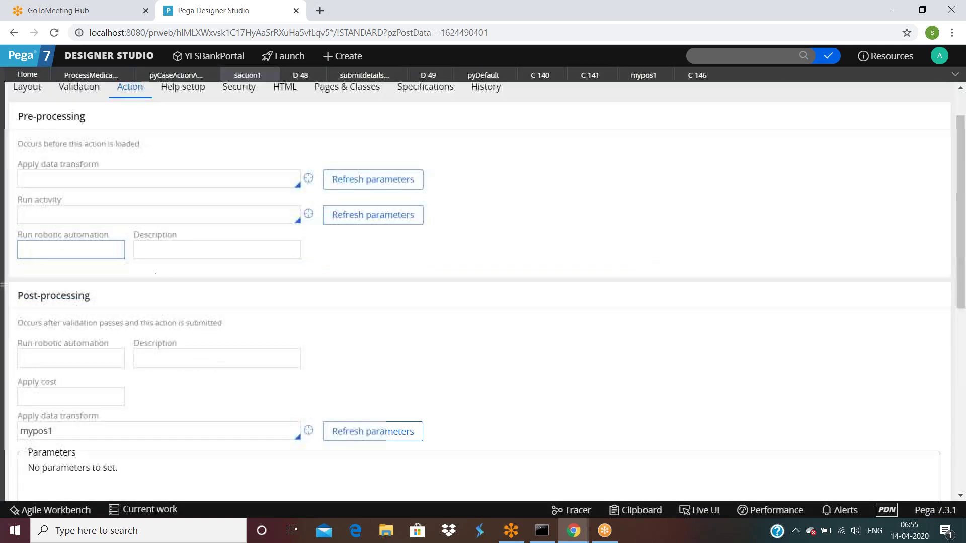
pyautogui.scroll(-3, 483, 302)
pyautogui.doubleClick(36, 293)
pyautogui.click(308, 293)
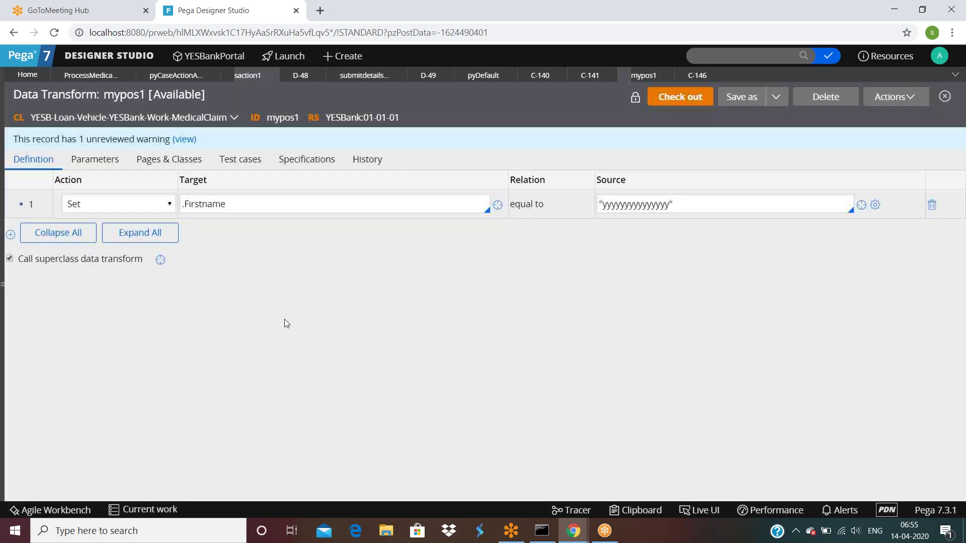
pyautogui.tripleClick(255, 209)
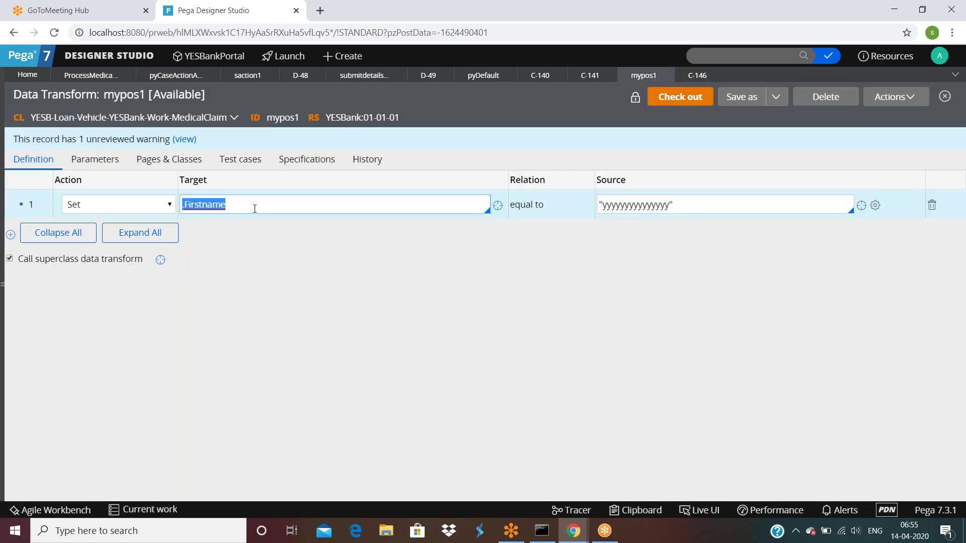
pyautogui.click(255, 208)
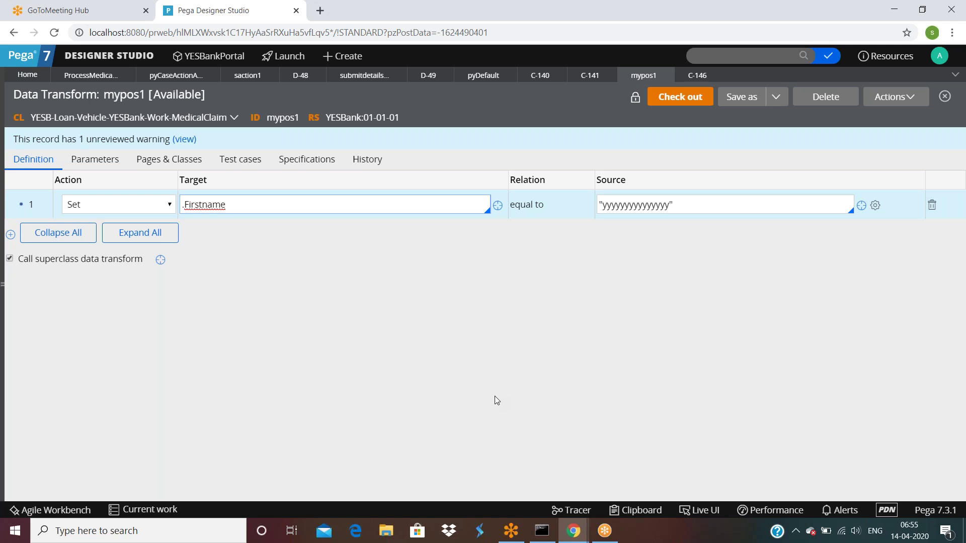
# Bring Designer Studio to the front and close Assignment34's properties without changes.
pyautogui.click(574, 537)
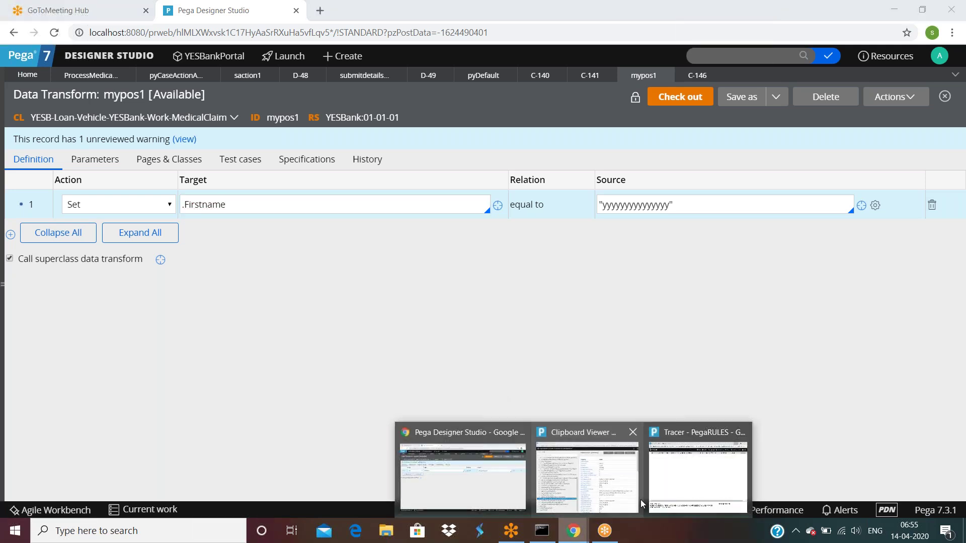
pyautogui.moveTo(624, 504)
pyautogui.click(473, 495)
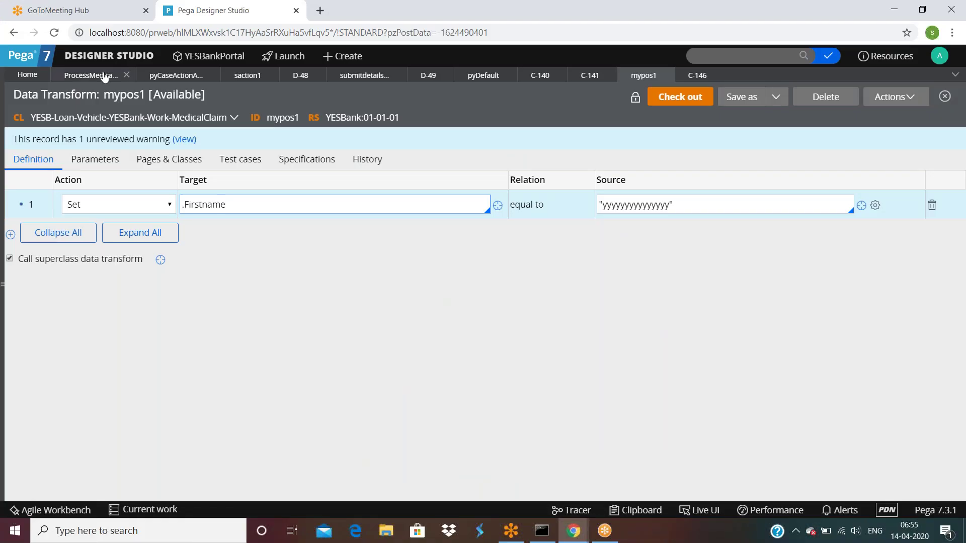
pyautogui.click(89, 78)
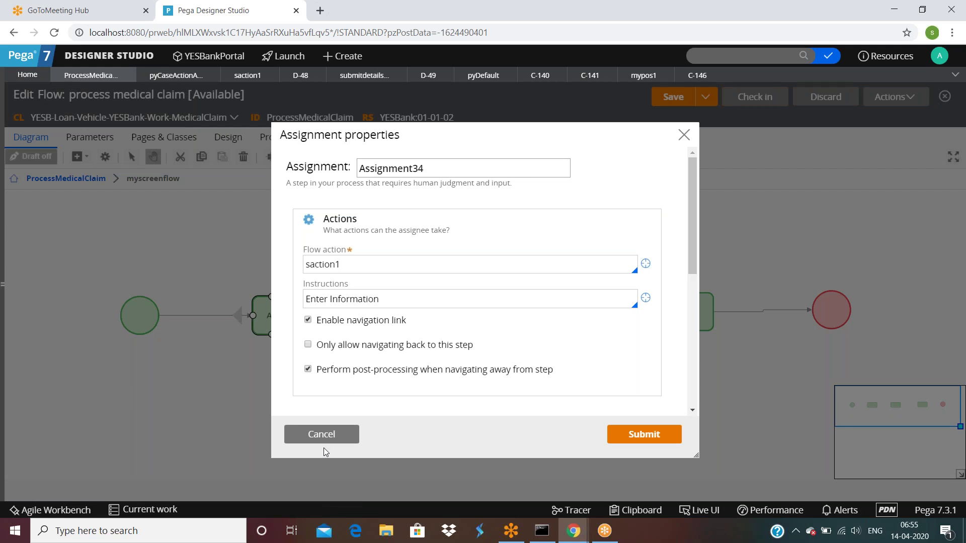
pyautogui.click(323, 442)
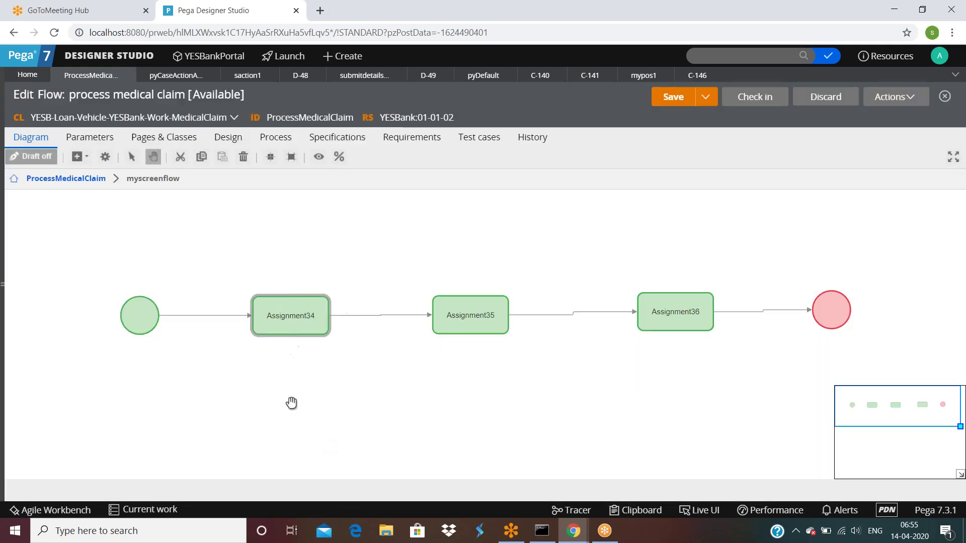
# Review the Start shape and Assignment35 properties, then view the running C-146 case.
pyautogui.doubleClick(141, 315)
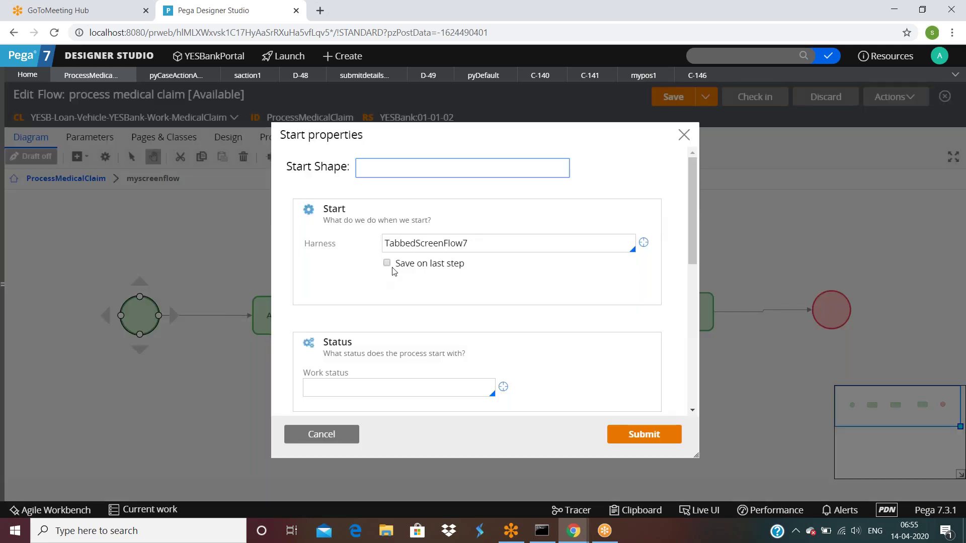
pyautogui.scroll(-6, 394, 274)
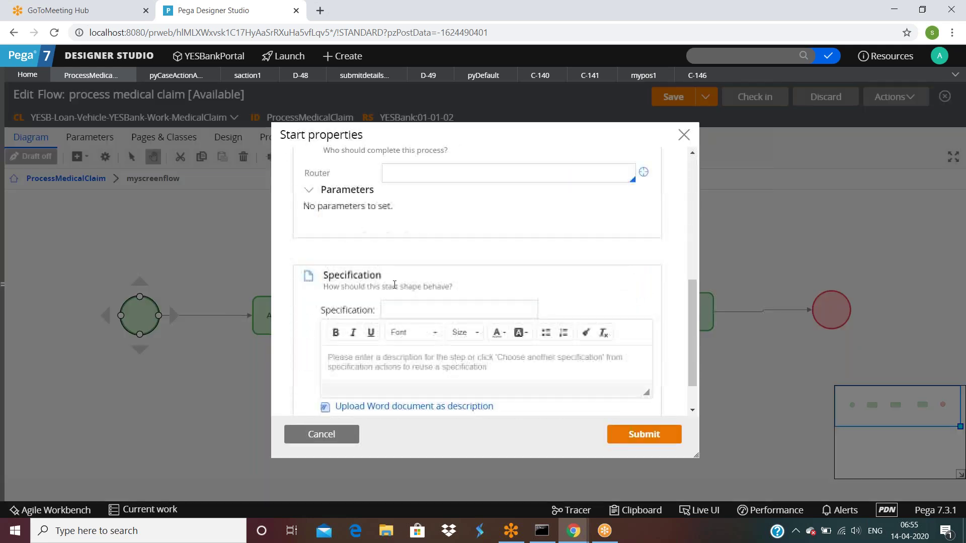
pyautogui.click(321, 434)
pyautogui.click(282, 317)
pyautogui.click(464, 316)
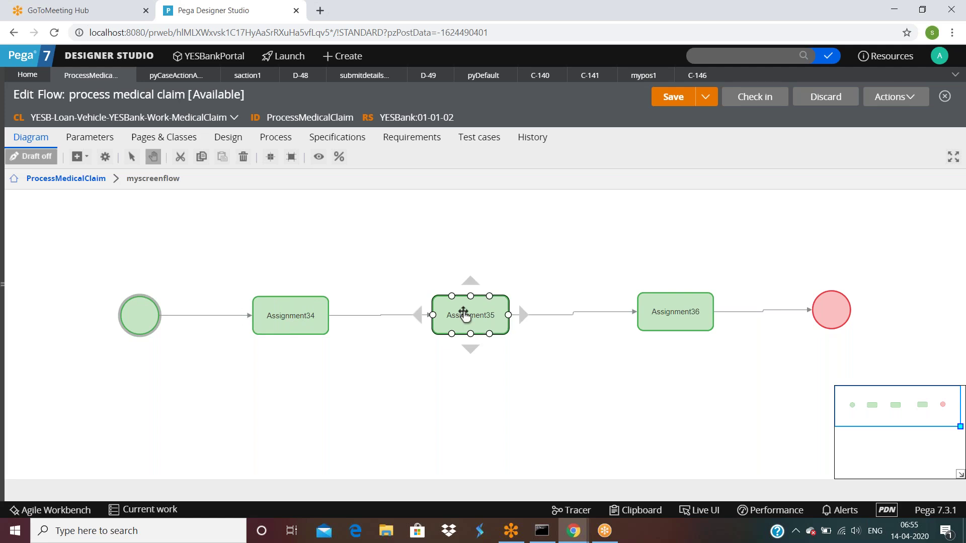
pyautogui.doubleClick(464, 315)
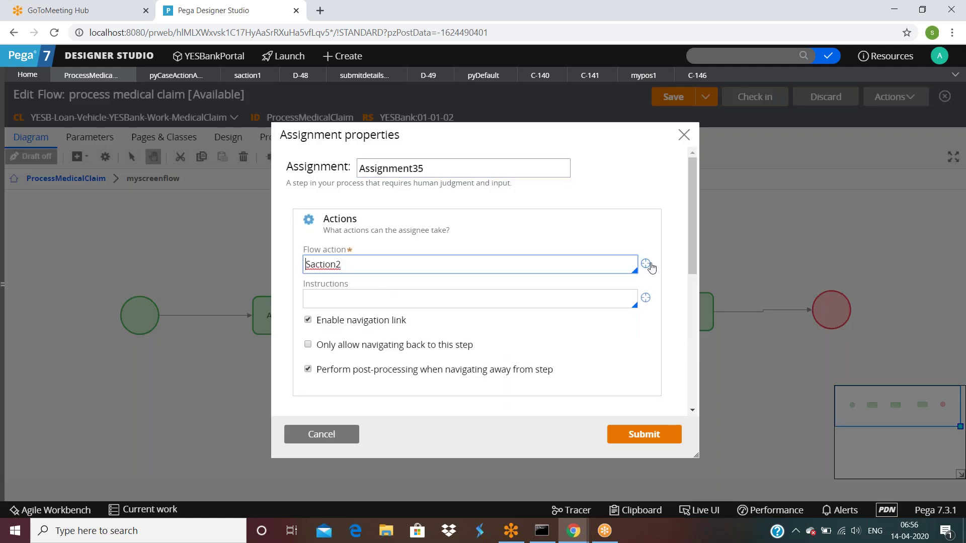
pyautogui.click(687, 76)
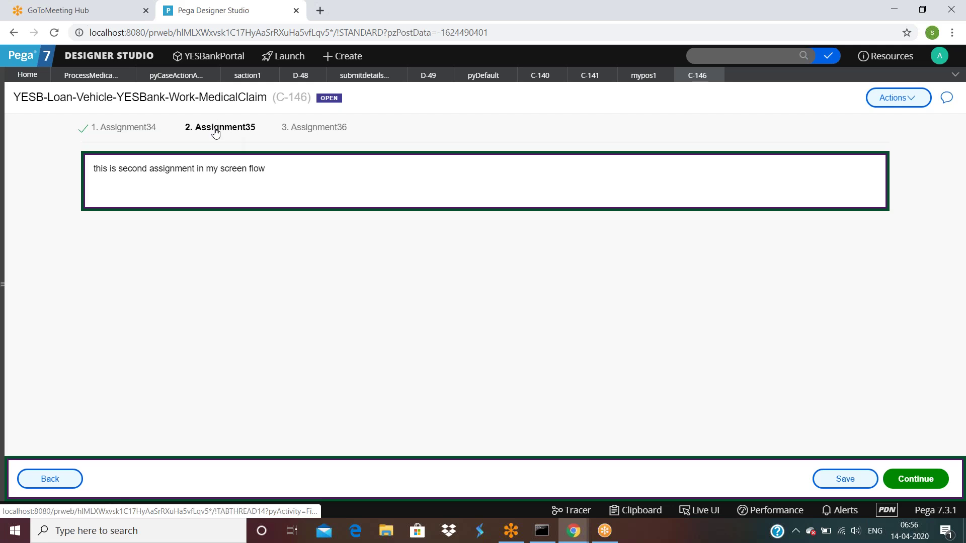
pyautogui.click(129, 132)
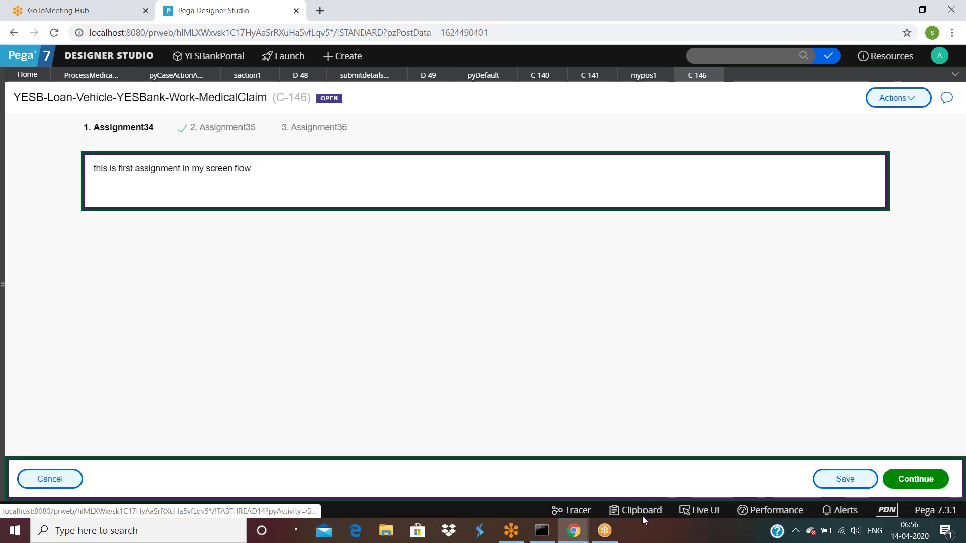
pyautogui.click(639, 511)
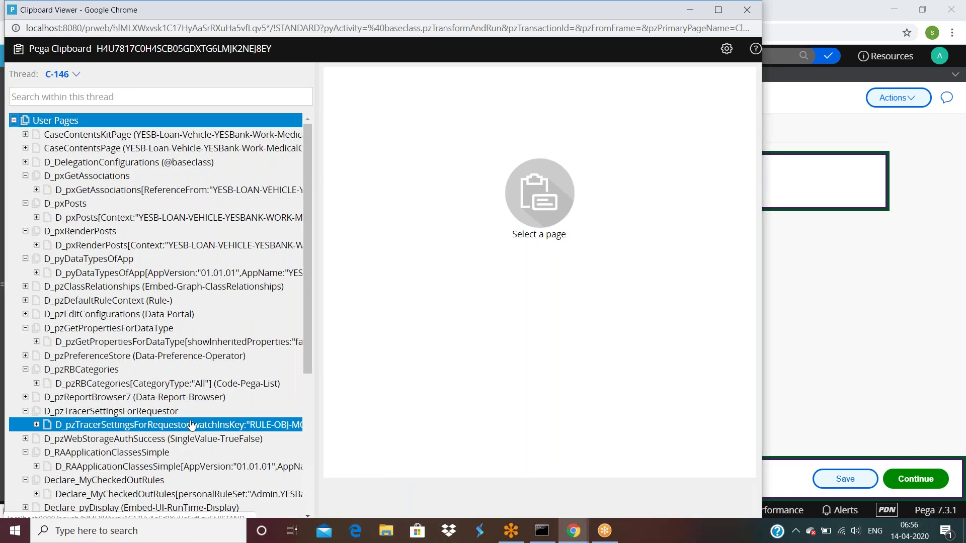
pyautogui.scroll(-4, 192, 426)
pyautogui.click(121, 425)
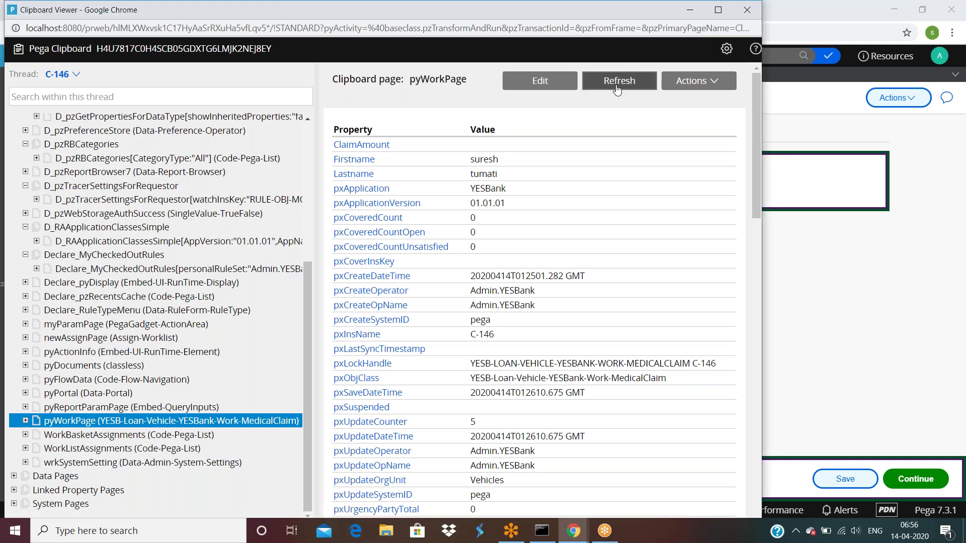
pyautogui.click(841, 308)
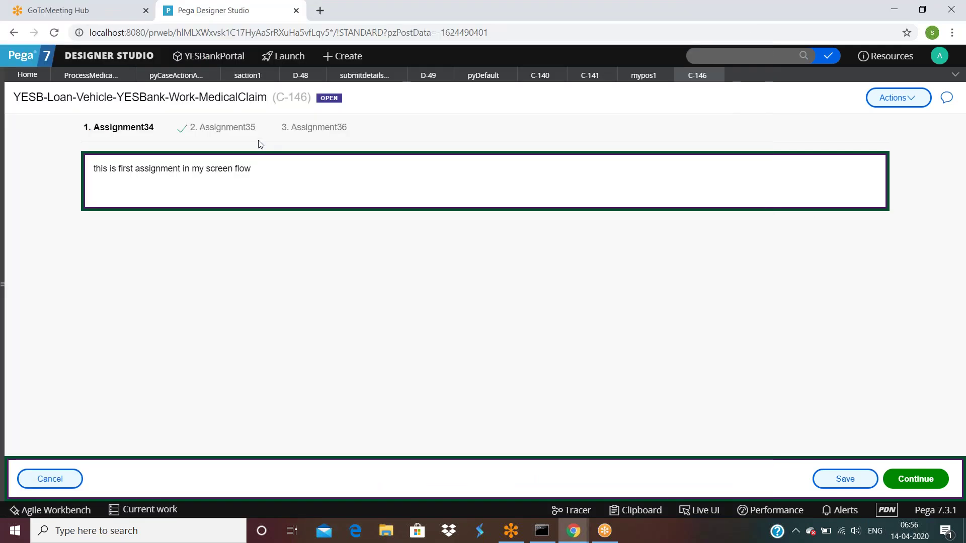
pyautogui.click(231, 131)
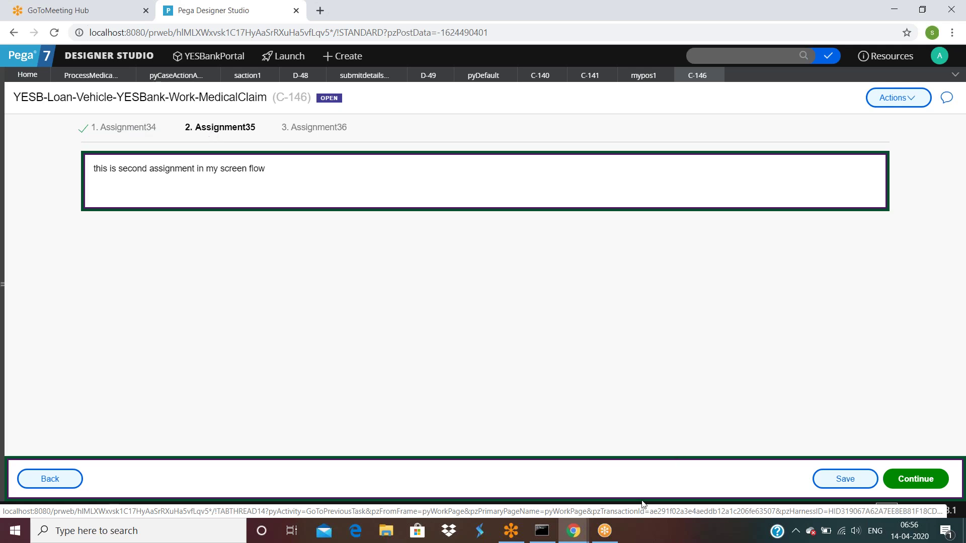
pyautogui.click(576, 532)
pyautogui.click(576, 532)
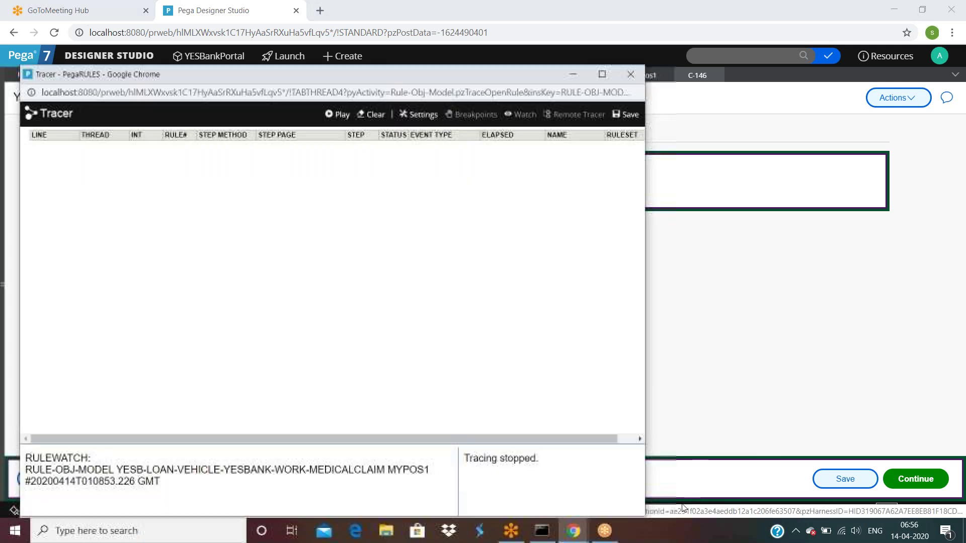
pyautogui.click(576, 535)
pyautogui.click(574, 473)
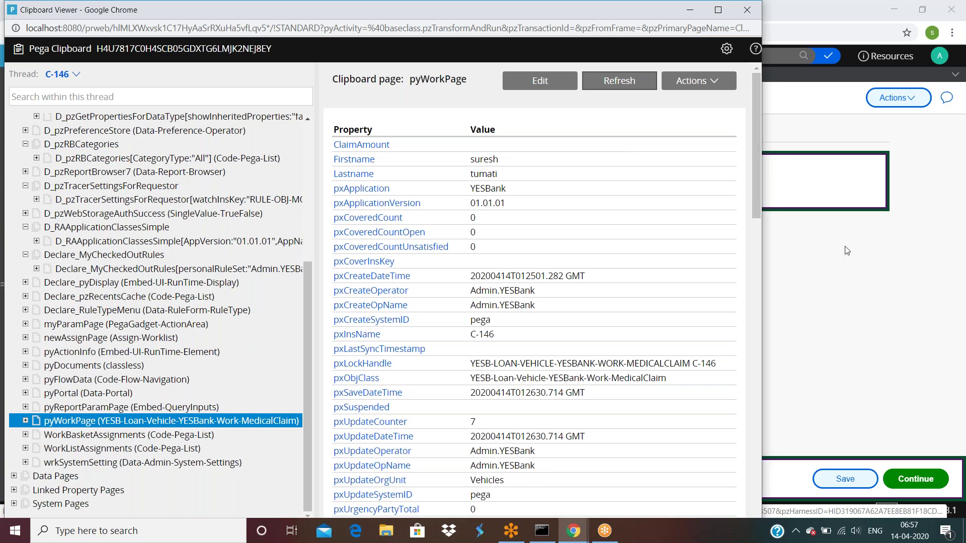
pyautogui.click(888, 275)
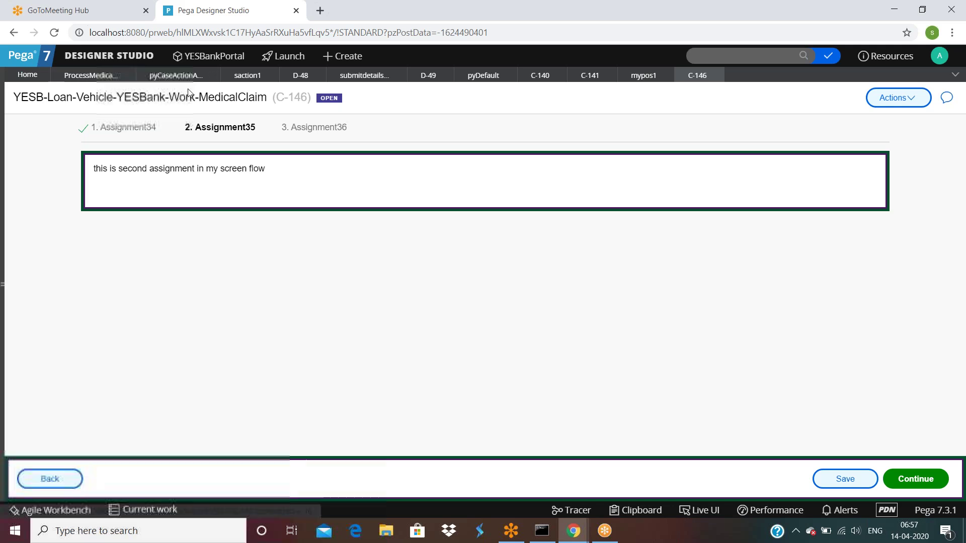
# Open the saction1 flow action's Layout settings and inspect its Section name saction1.
pyautogui.click(248, 76)
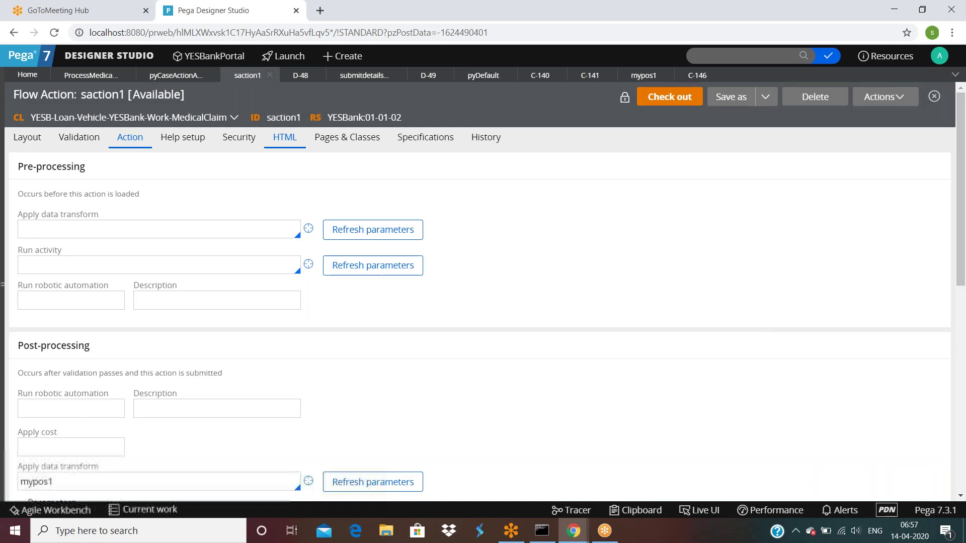
pyautogui.doubleClick(26, 142)
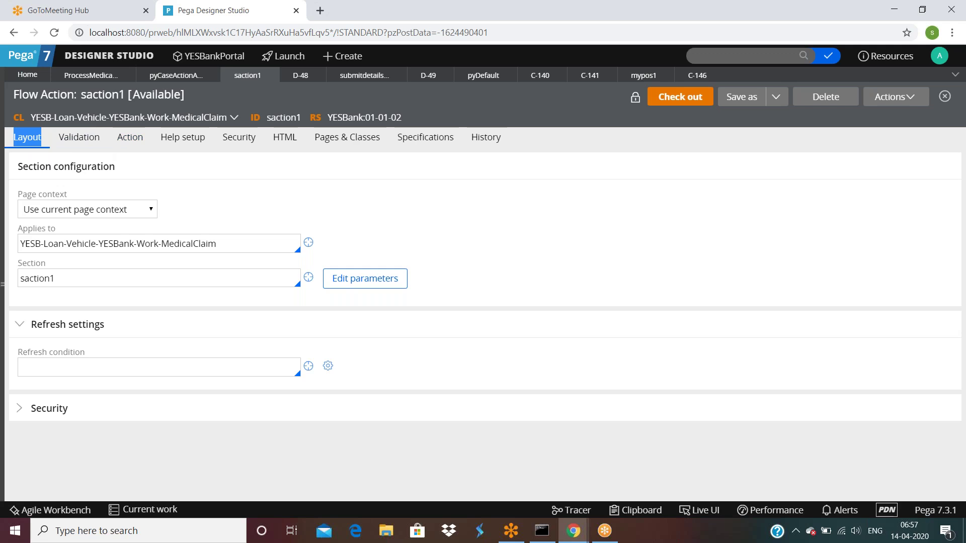
pyautogui.click(20, 171)
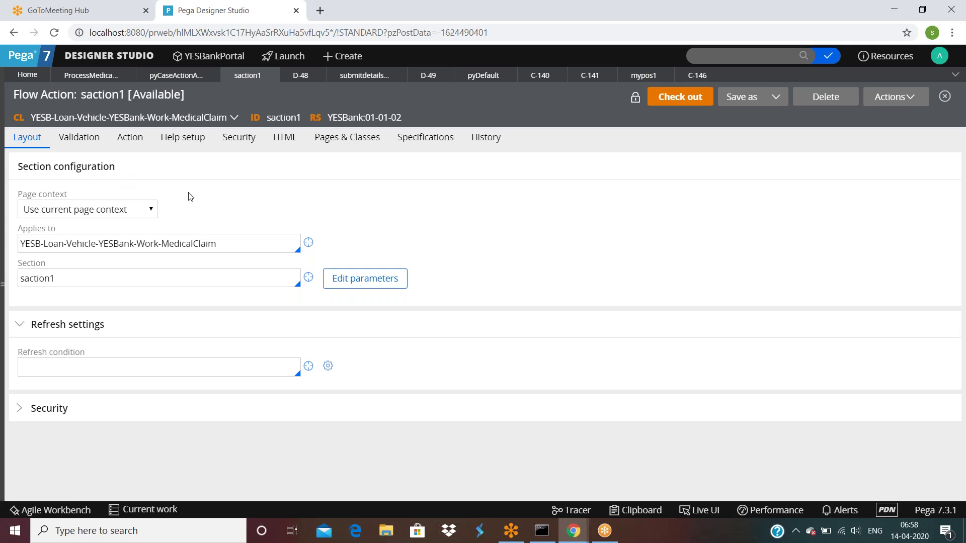
pyautogui.click(129, 185)
pyautogui.click(67, 282)
pyautogui.doubleClick(70, 281)
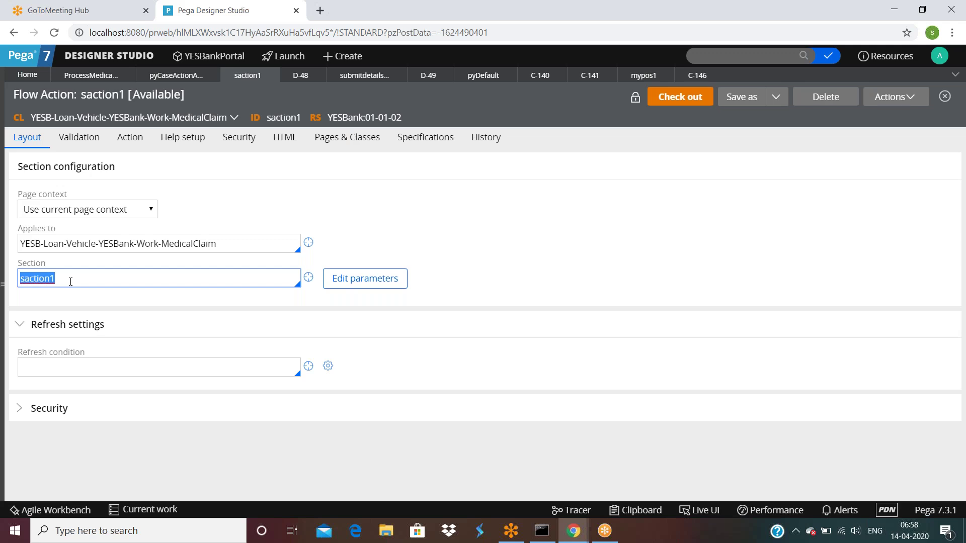
pyautogui.click(70, 282)
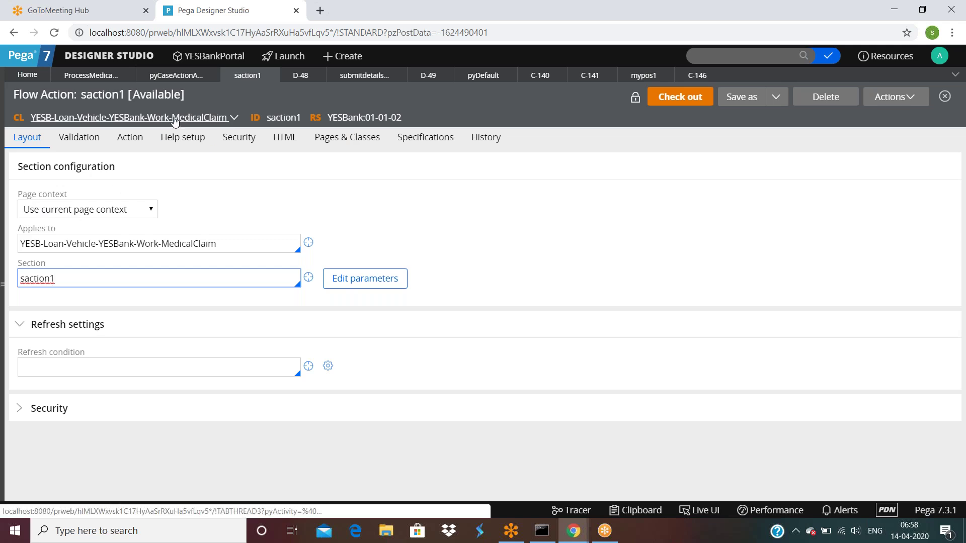
# Change the section's page context to Use clipboard page, leaving the Page field empty.
pyautogui.click(113, 210)
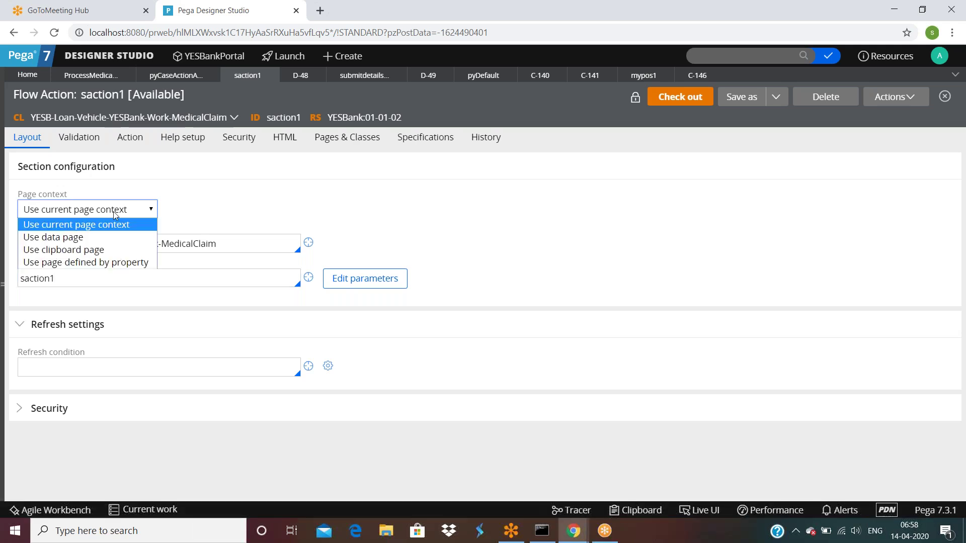
pyautogui.click(55, 237)
pyautogui.click(62, 253)
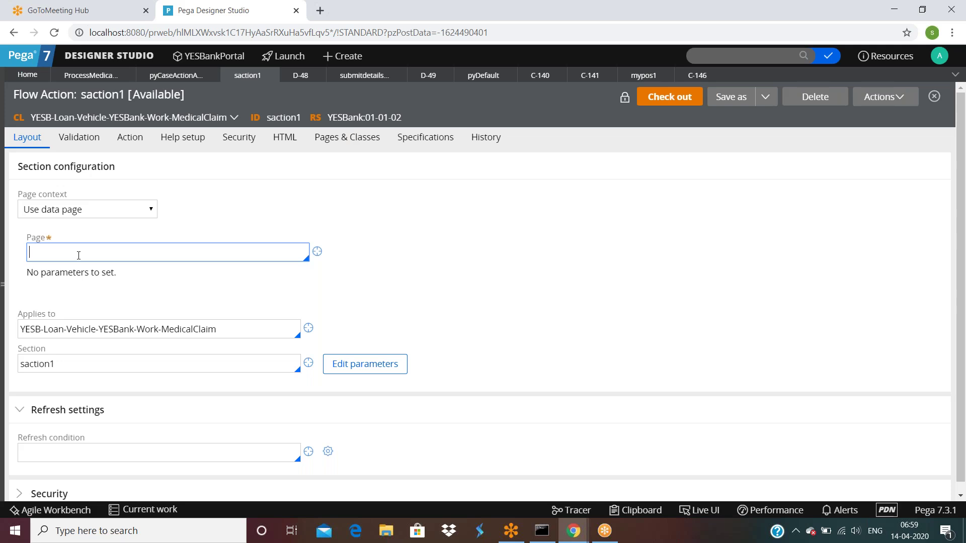
pyautogui.click(66, 364)
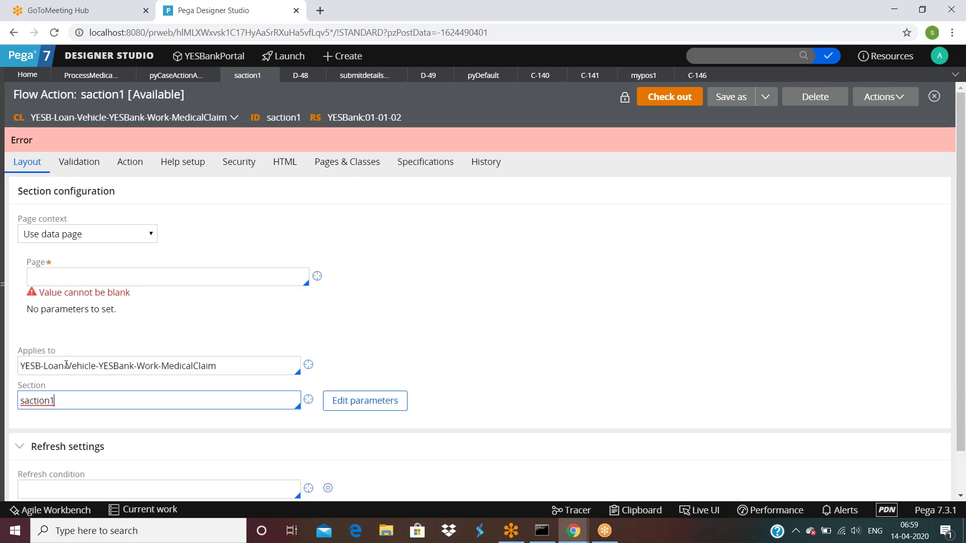
pyautogui.click(84, 238)
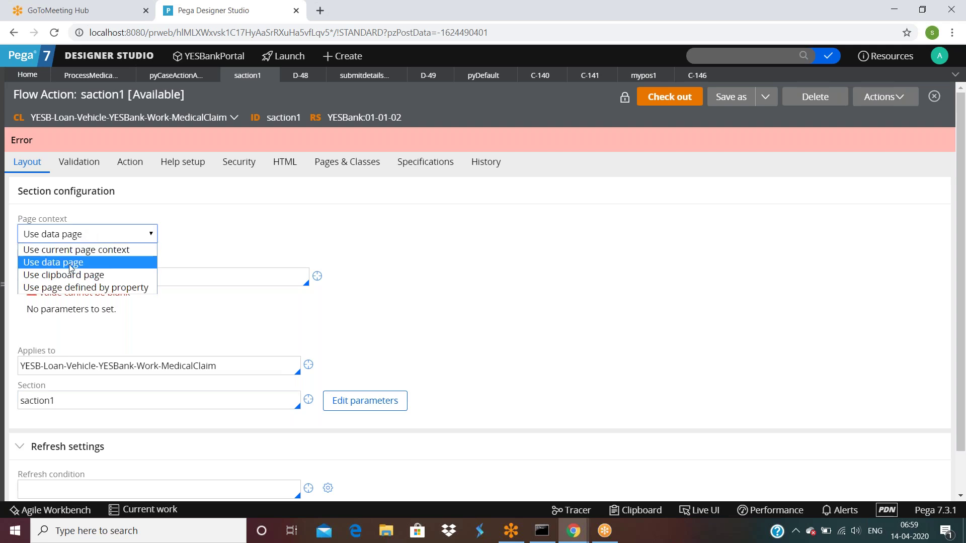
pyautogui.click(69, 274)
pyautogui.click(73, 250)
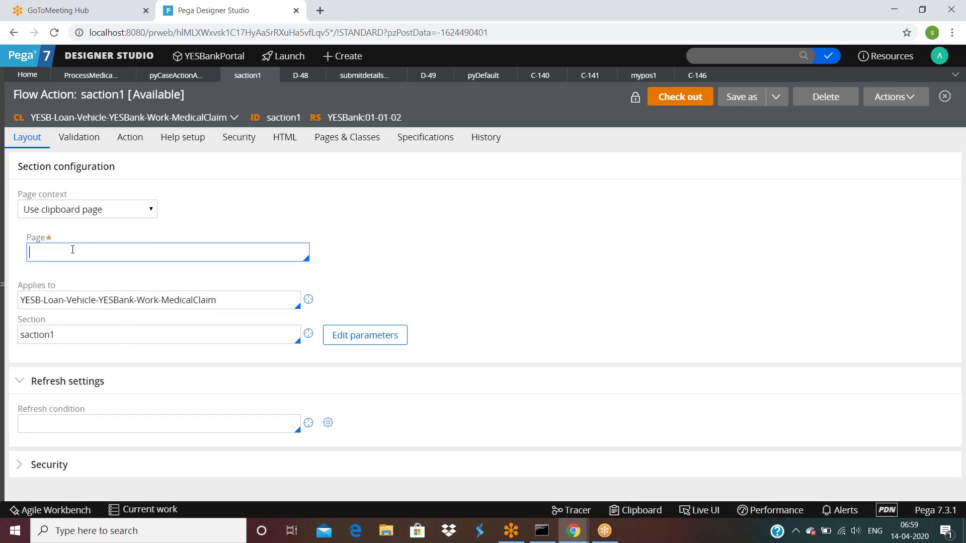
# Open the Clipboard Viewer and switch it to the C-146 thread.
pyautogui.click(636, 510)
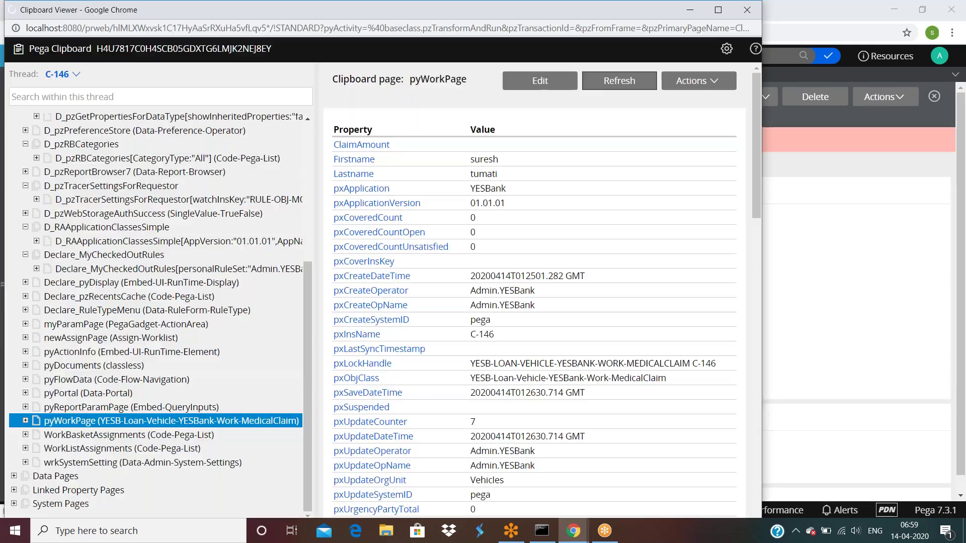
pyautogui.click(91, 76)
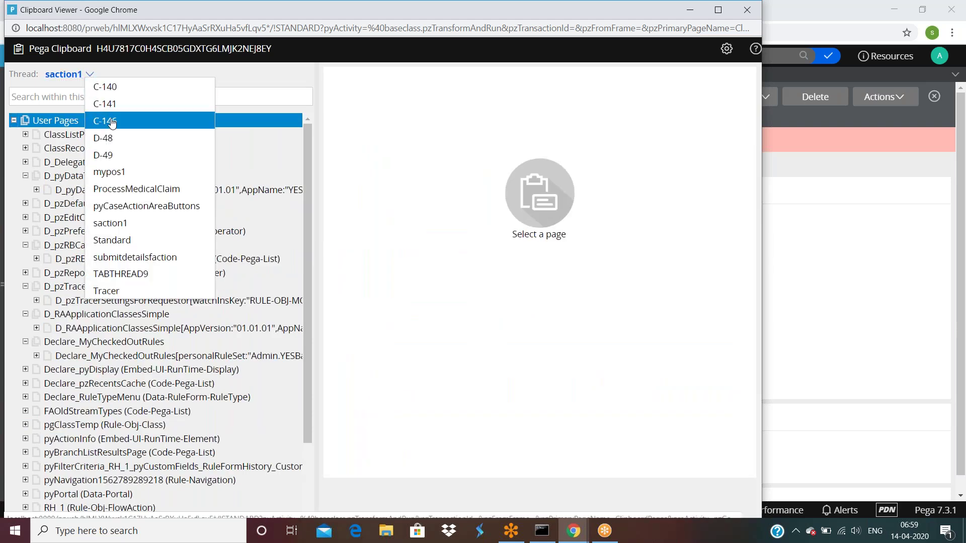
pyautogui.click(112, 123)
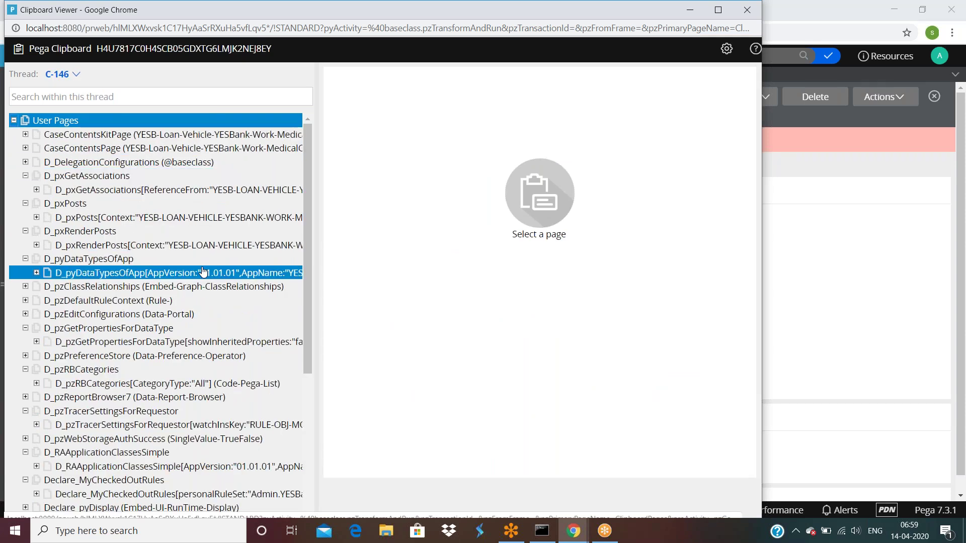
pyautogui.scroll(-4, 203, 272)
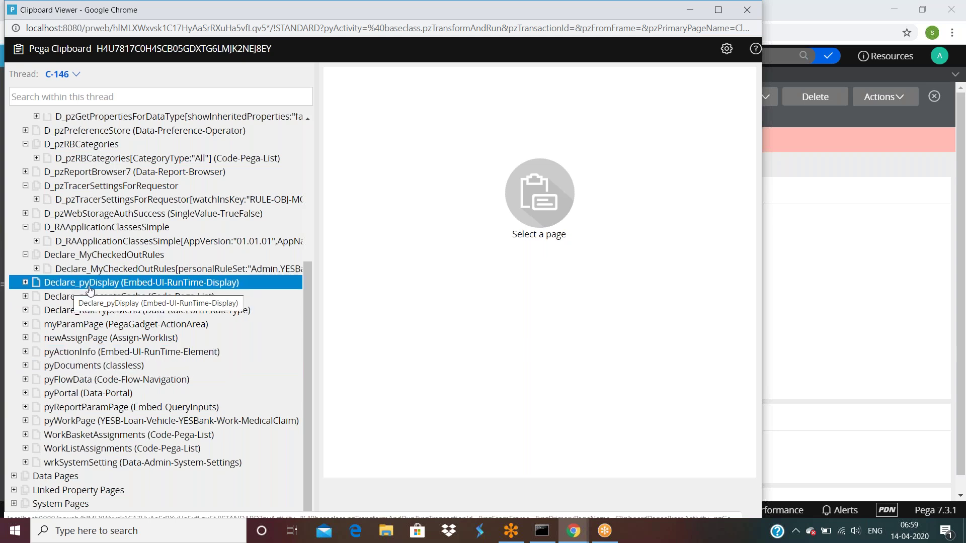
pyautogui.scroll(1, 90, 291)
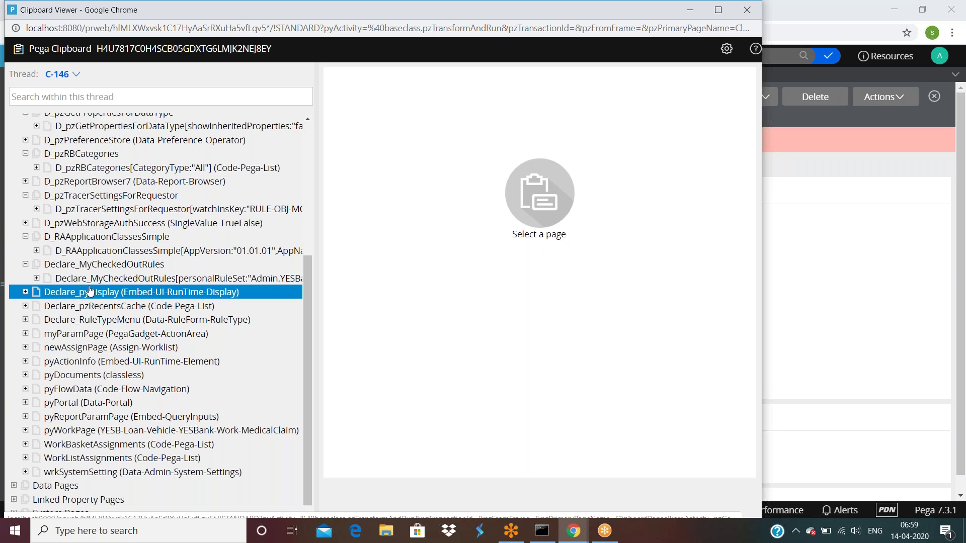
pyautogui.scroll(5, 90, 290)
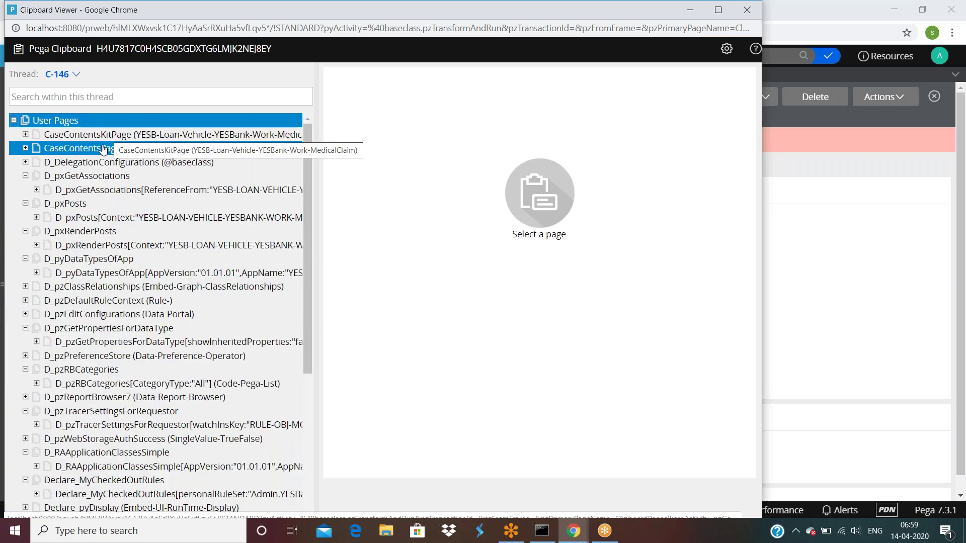
# Expand CaseContentsKitPage and pxResults, collapse them, widen the page tree, and return to Designer Studio.
pyautogui.click(25, 134)
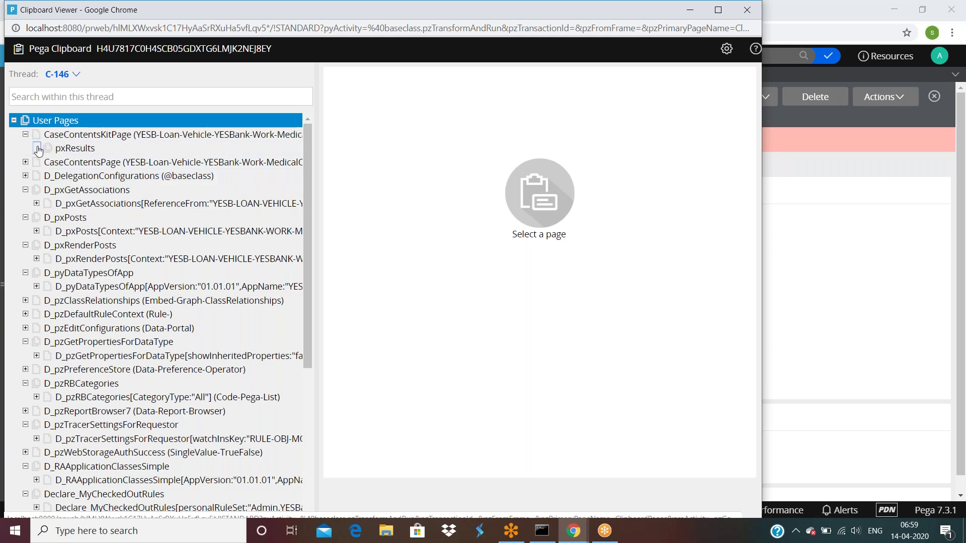
pyautogui.click(37, 148)
pyautogui.click(25, 134)
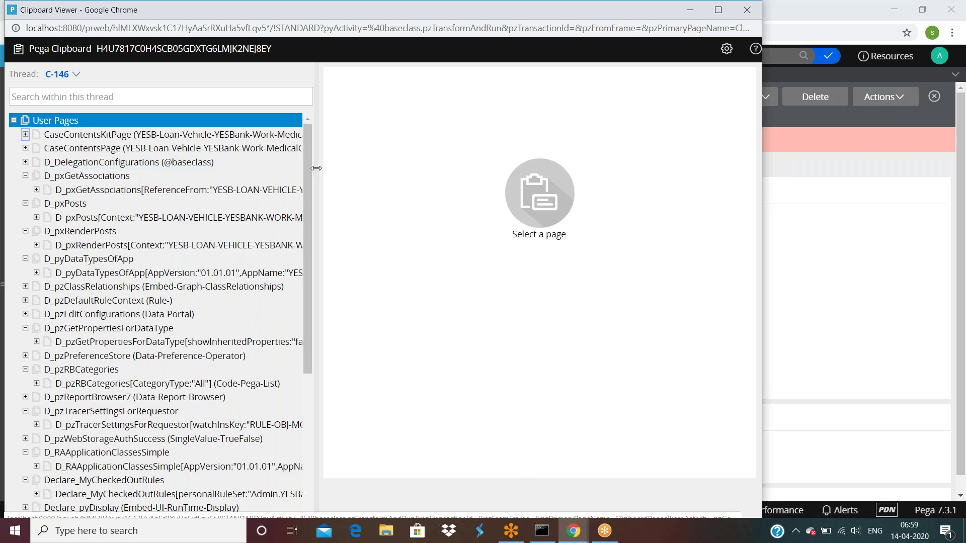
pyautogui.moveTo(320, 168); pyautogui.dragTo(428, 167)
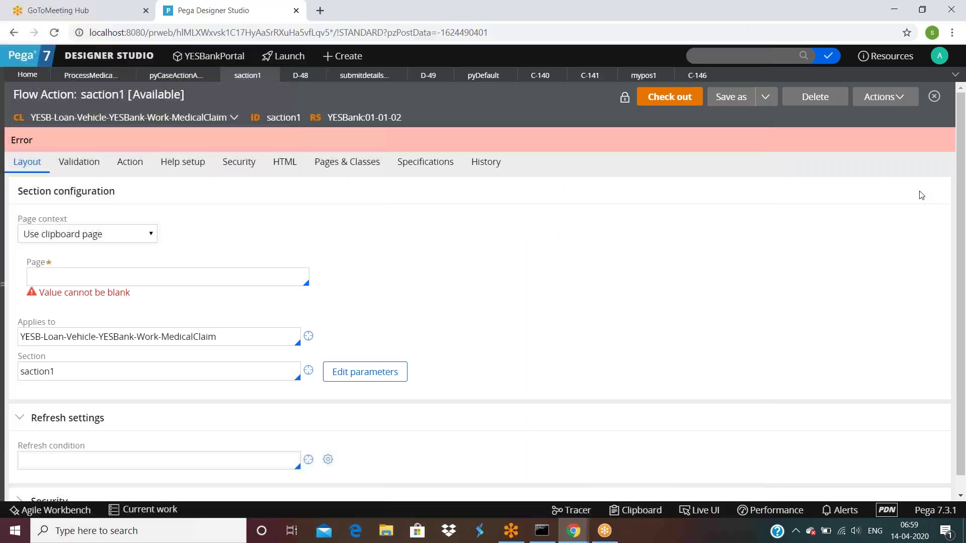
pyautogui.click(921, 197)
# Keep saction1's page context as Use clipboard page and bring the Clipboard Viewer back to front.
pyautogui.click(127, 236)
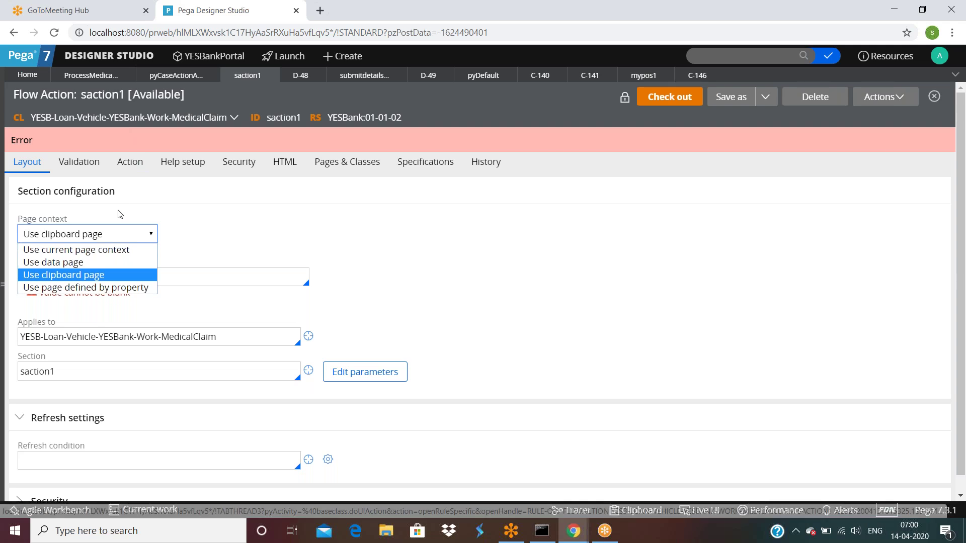
pyautogui.click(85, 276)
pyautogui.click(84, 278)
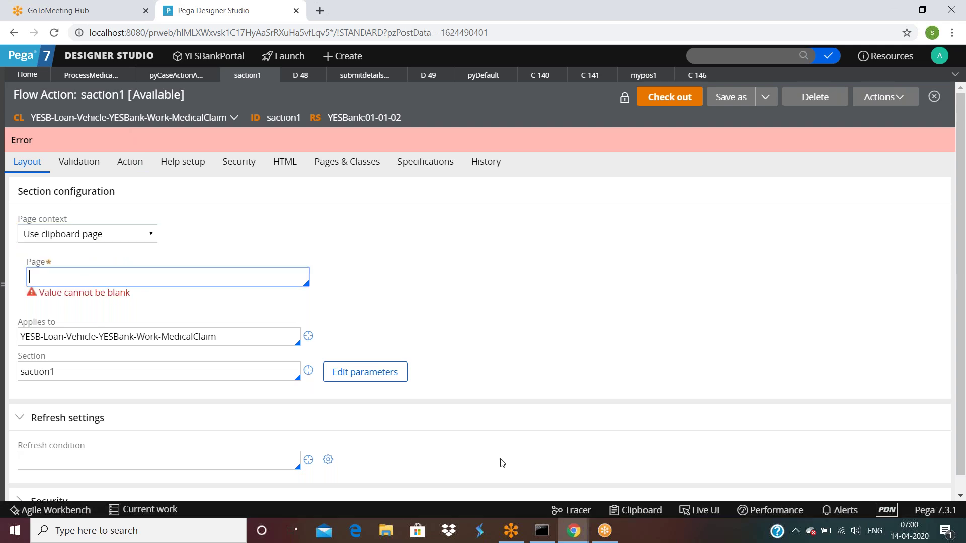
pyautogui.moveTo(574, 534)
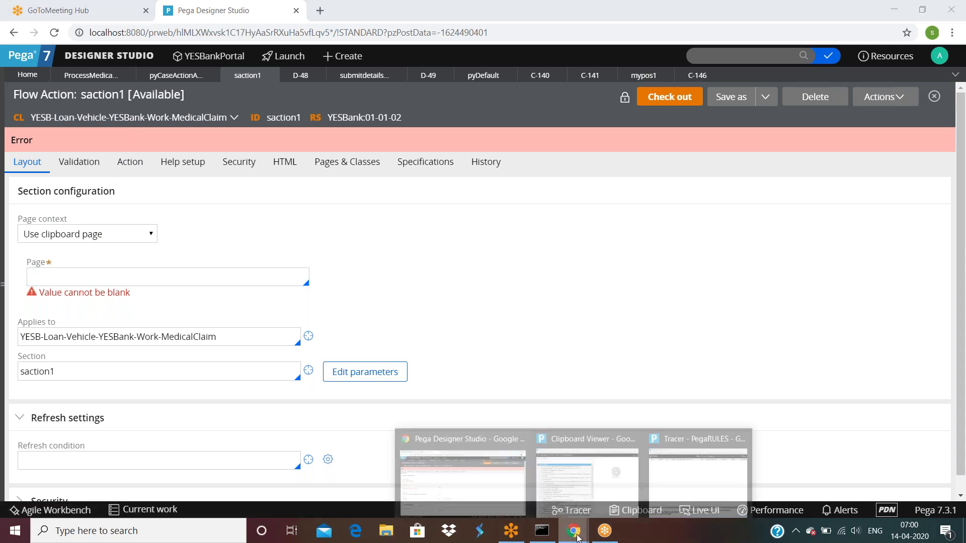
pyautogui.click(585, 473)
# Scroll the C-146 thread's clipboard tree down to System Pages > OperatorID, keeping the same thread.
pyautogui.click(60, 74)
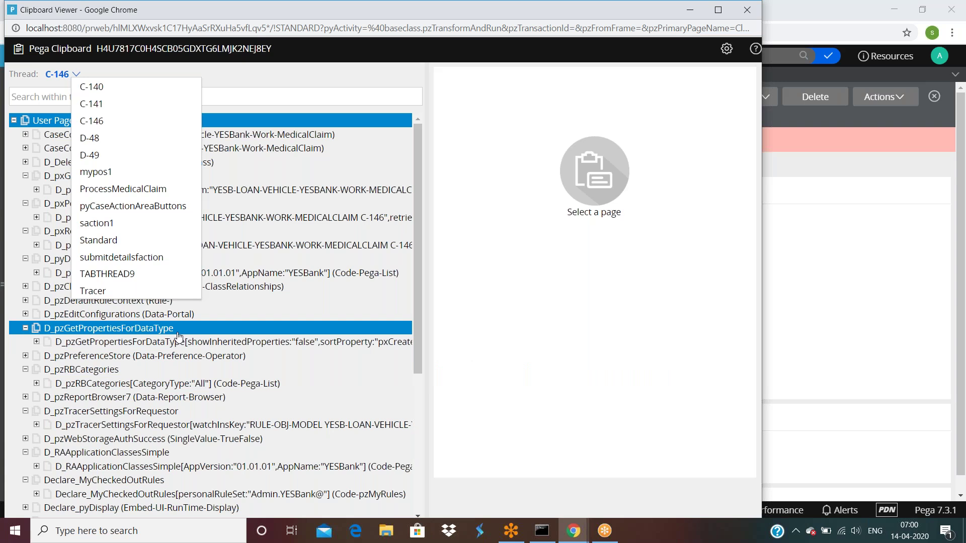
pyautogui.click(178, 337)
pyautogui.scroll(-5, 179, 337)
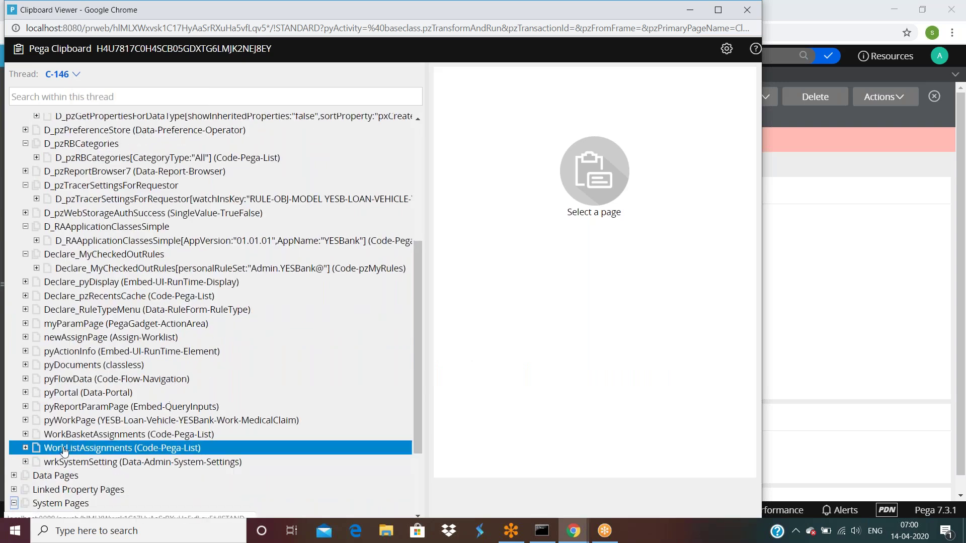
pyautogui.scroll(-3, 61, 453)
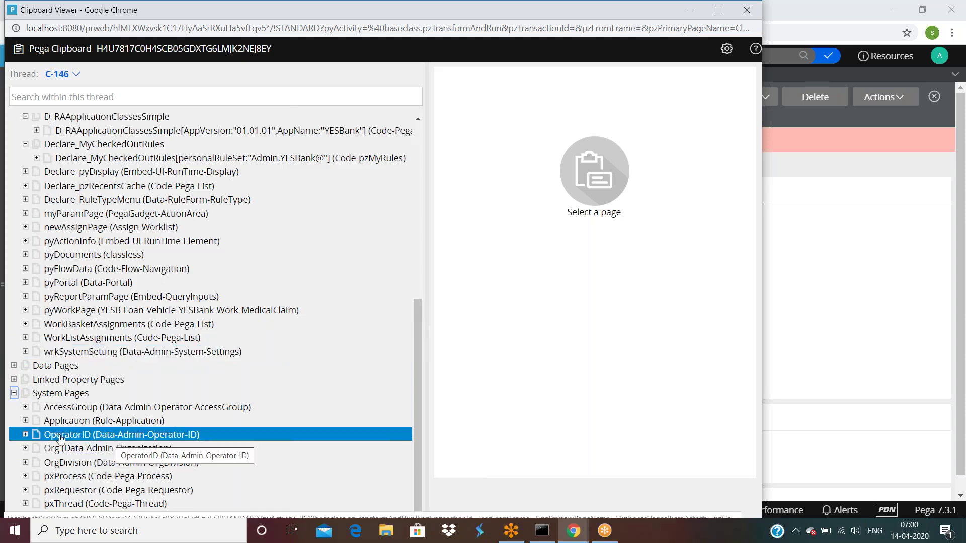
# Enter OperatorID as saction1's Page and compare it with the Clipboard Viewer's OperatorID page.
pyautogui.click(937, 317)
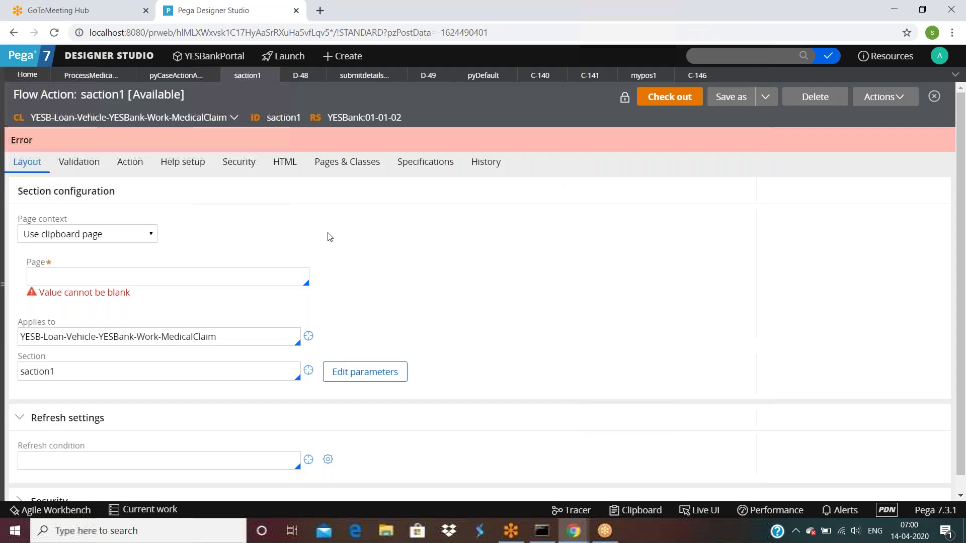
pyautogui.click(165, 282)
pyautogui.write('Operator')
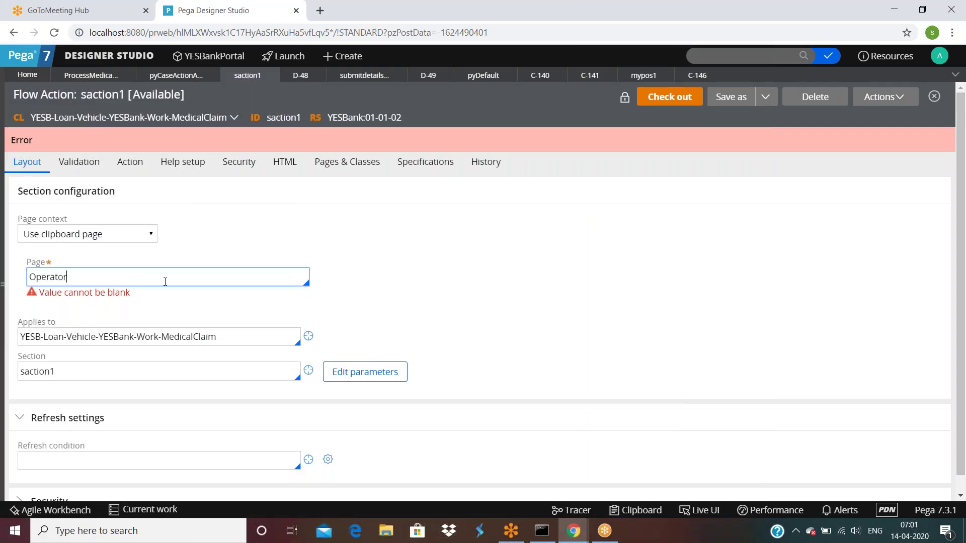
pyautogui.write('ID')
pyautogui.click(453, 301)
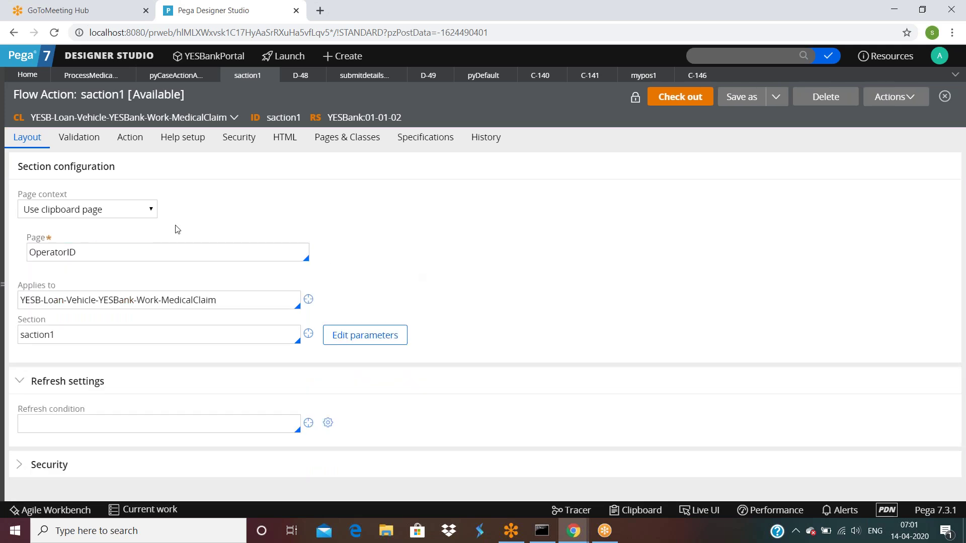
pyautogui.click(573, 532)
pyautogui.click(604, 496)
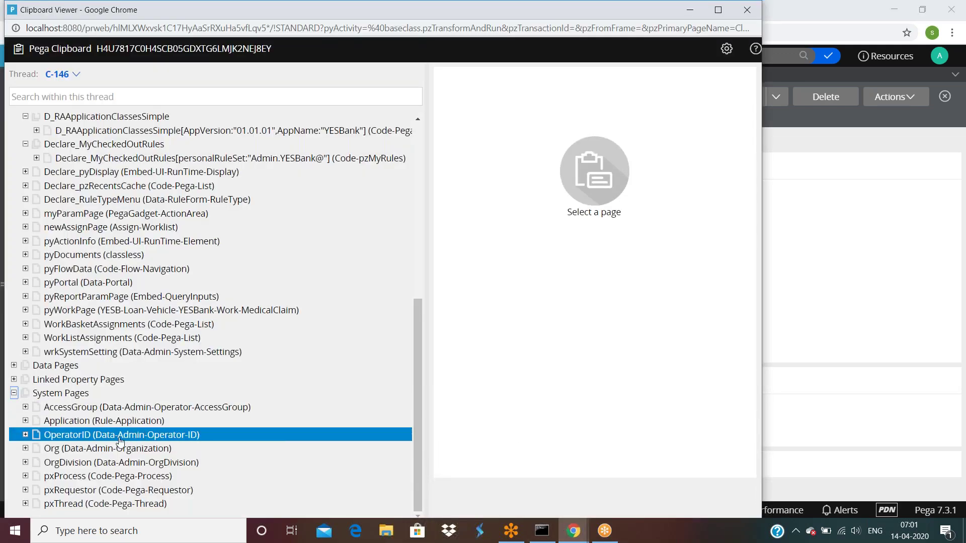
pyautogui.click(813, 315)
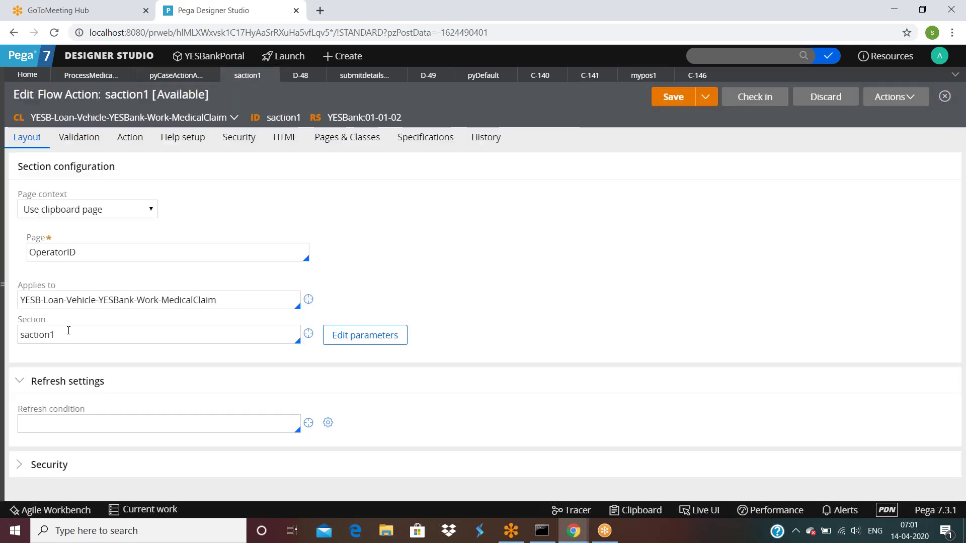
# Check out saction1, clear its Applies to class, and show its Pages & Classes list.
pyautogui.doubleClick(68, 333)
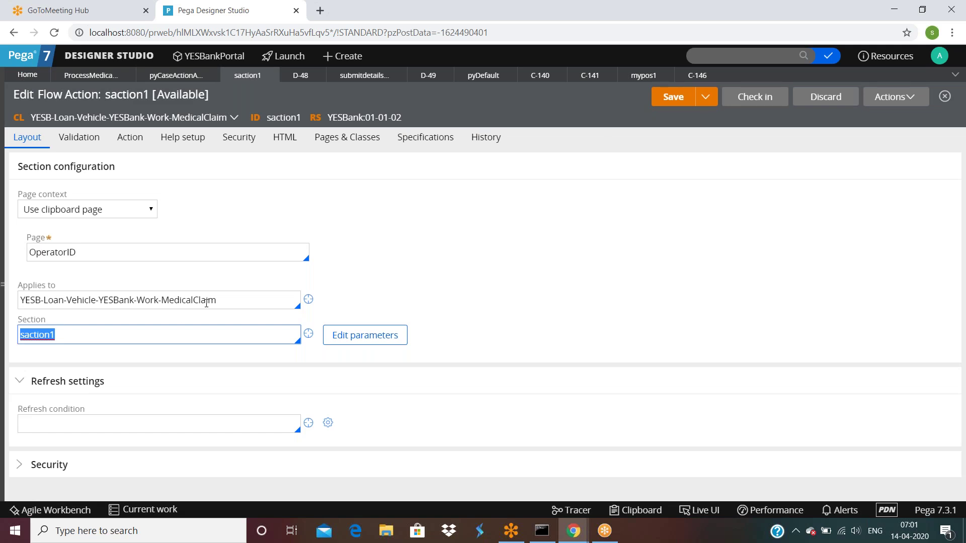
pyautogui.tripleClick(235, 301)
pyautogui.press('BackSpace')
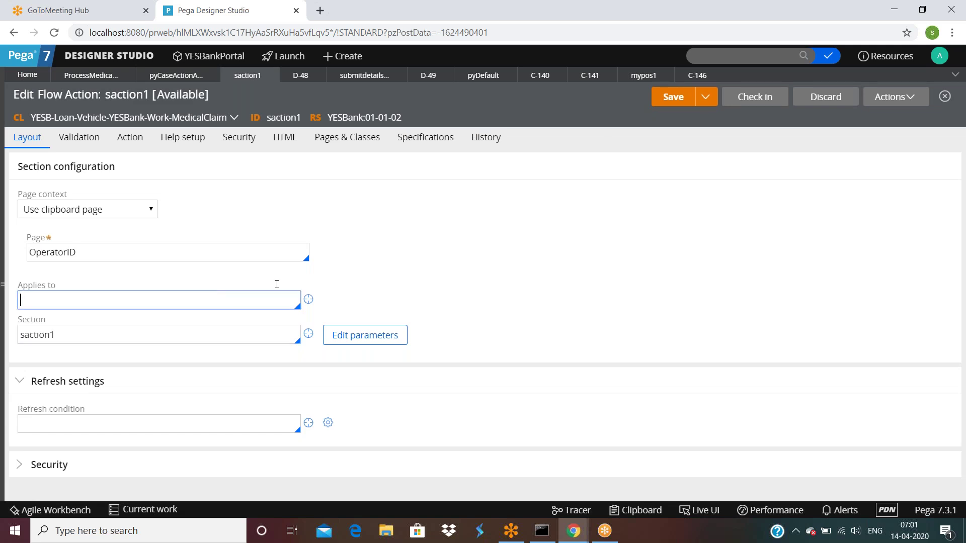
pyautogui.click(670, 165)
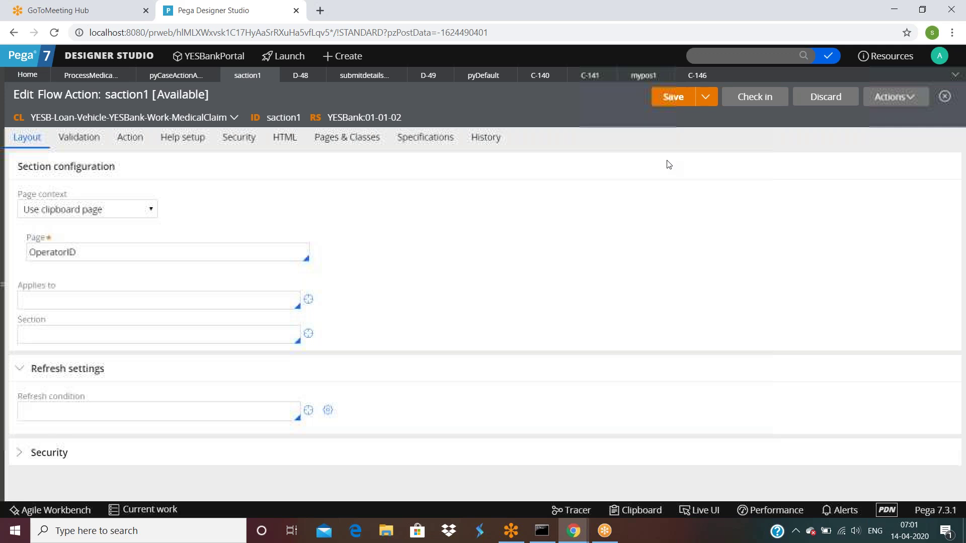
pyautogui.click(347, 137)
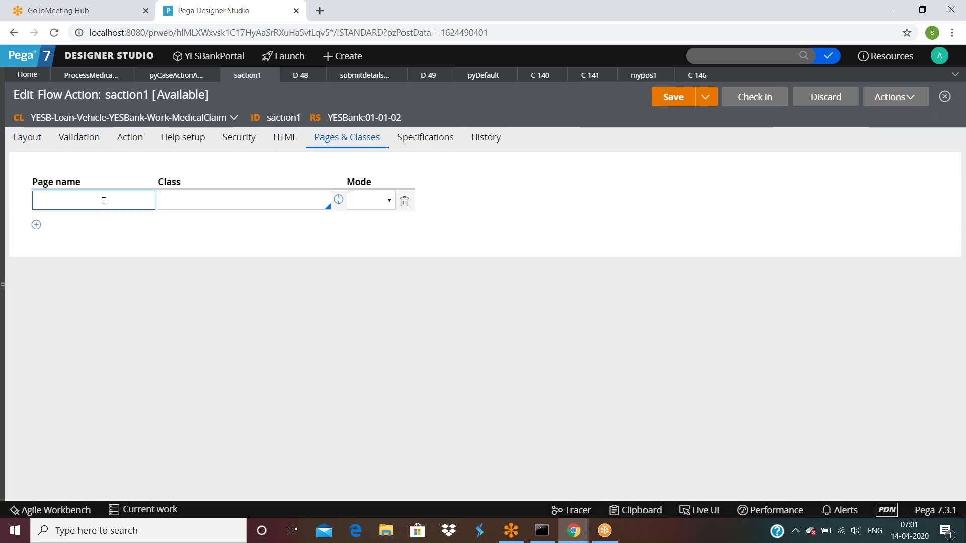
# Map page OperatorID to class Data-Admin-Operator-ID in saction1's Pages & Classes.
pyautogui.write('OperatorID')
pyautogui.click(243, 199)
pyautogui.write('Data')
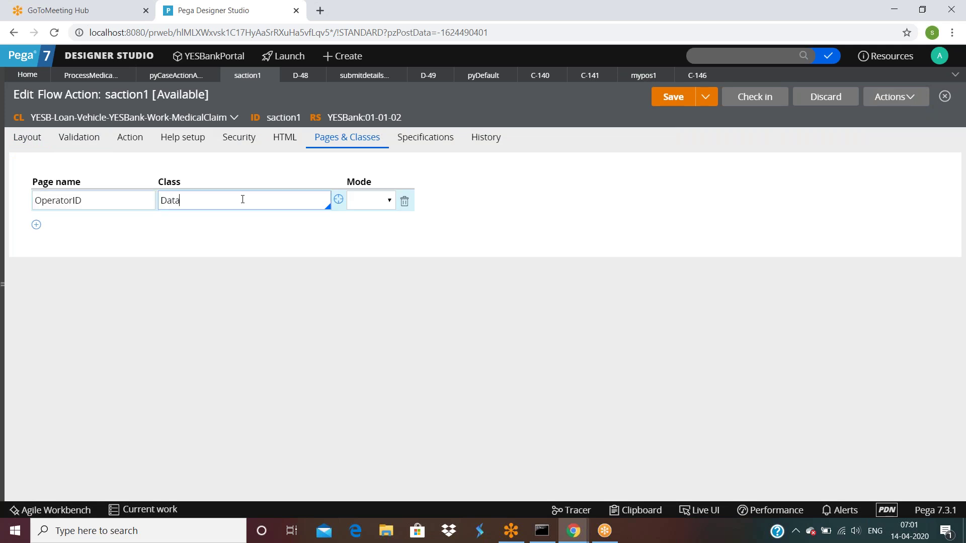
pyautogui.write('-Admin')
pyautogui.press('Tab')
pyautogui.click(238, 205)
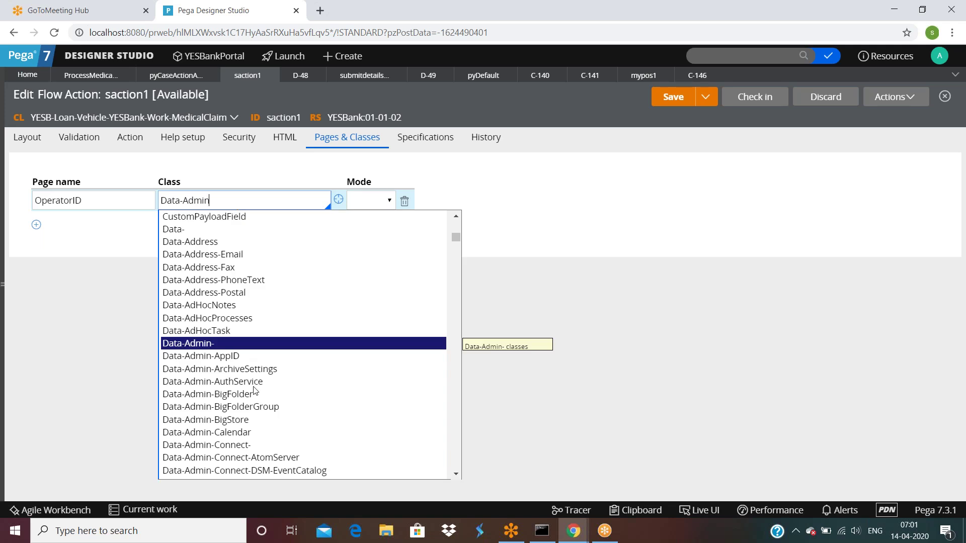
pyautogui.write('-Op')
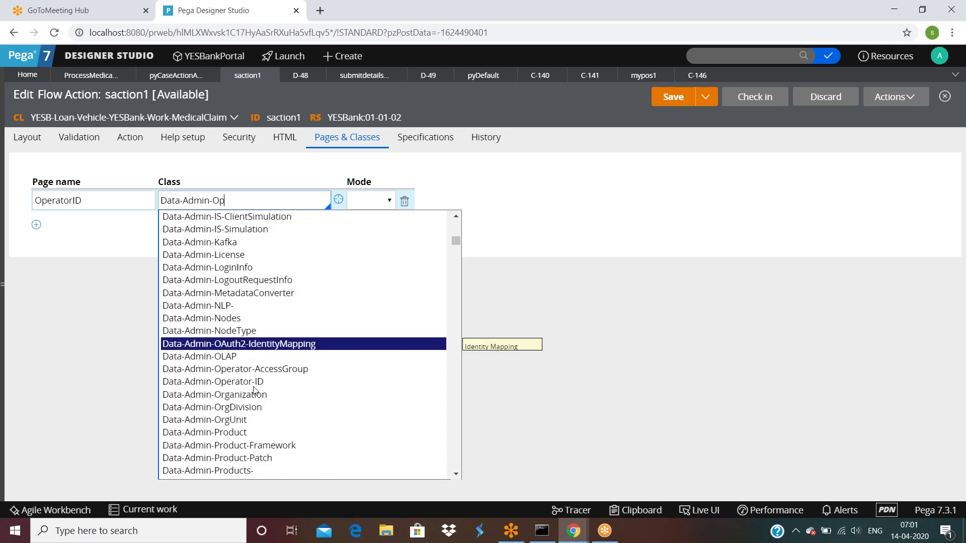
pyautogui.write('e')
pyautogui.click(248, 381)
pyautogui.click(27, 137)
pyautogui.click(52, 302)
pyautogui.click(96, 254)
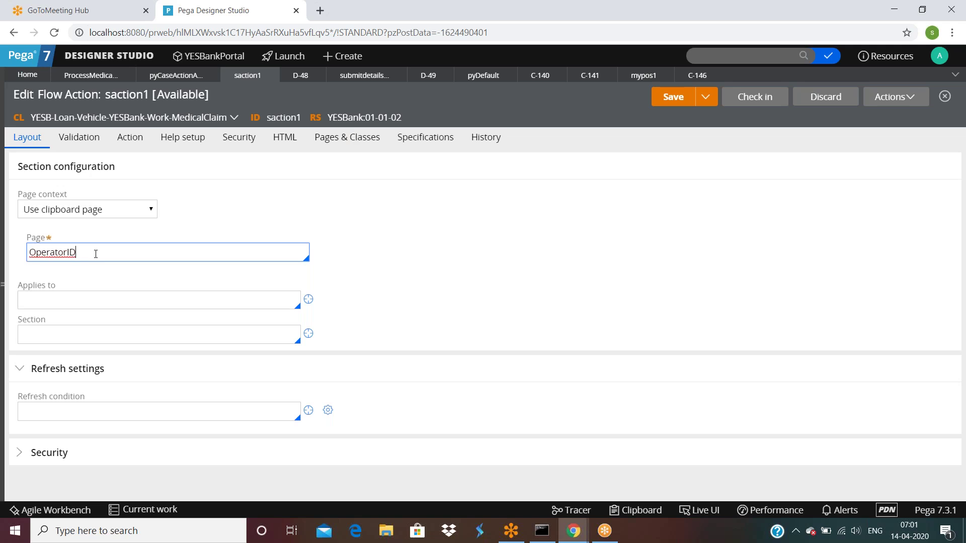
# Set saction1's Applies to Data-Admin-Operator-ID and its section name to mys.
pyautogui.click(81, 302)
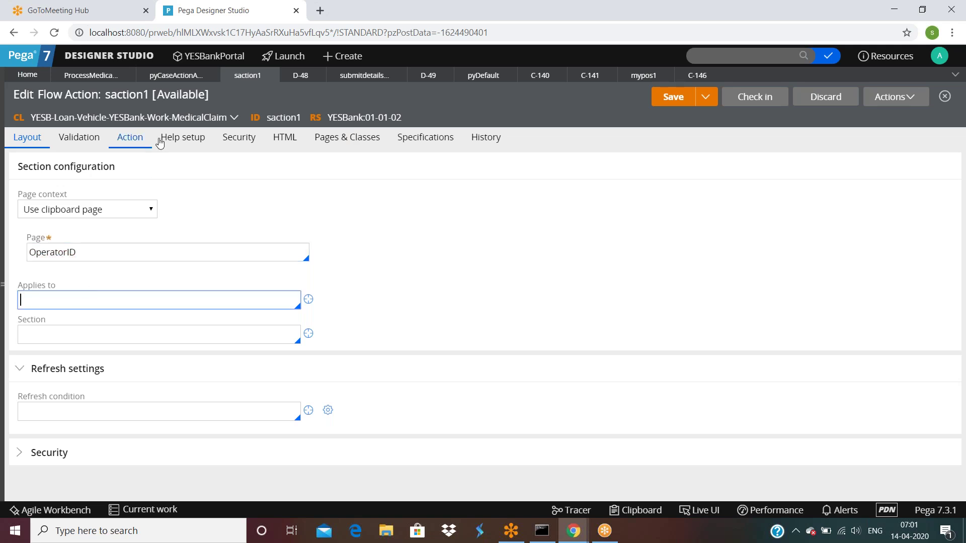
pyautogui.click(328, 143)
pyautogui.click(275, 202)
pyautogui.hotkey('ctrl', 'c')
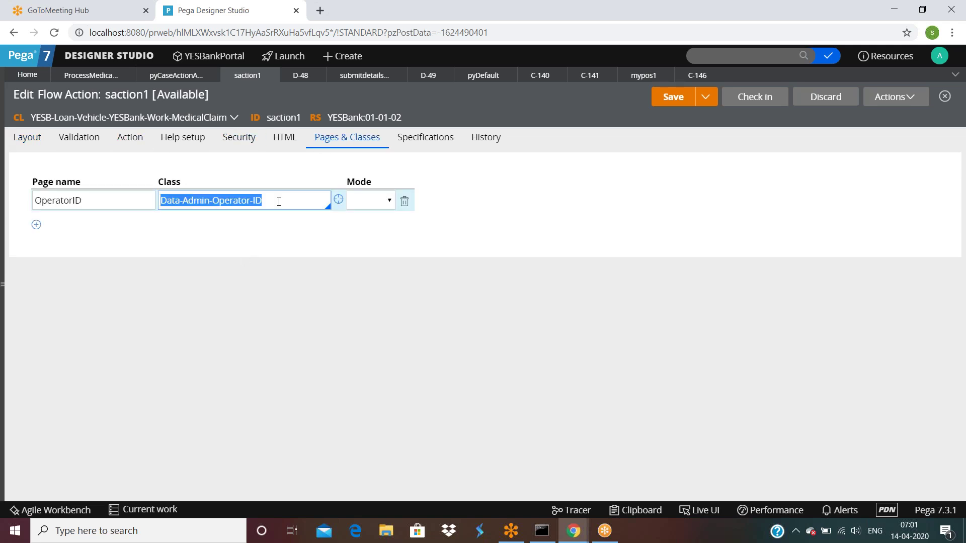
pyautogui.click(27, 137)
pyautogui.click(59, 298)
pyautogui.hotkey('ctrl', 'v')
pyautogui.click(89, 336)
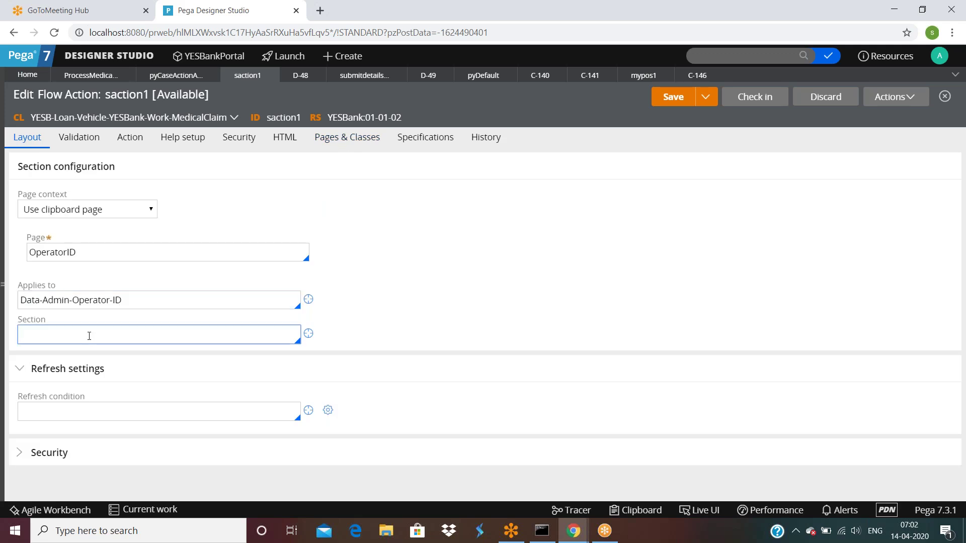
pyautogui.write('mys')
pyautogui.click(449, 298)
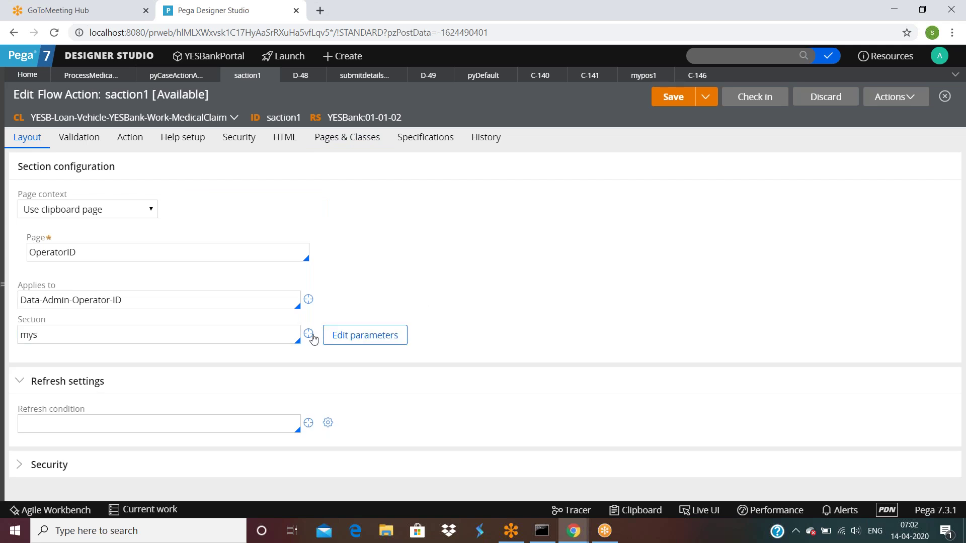
# Create the new mys section in ruleset version 01-01-02.
pyautogui.click(308, 335)
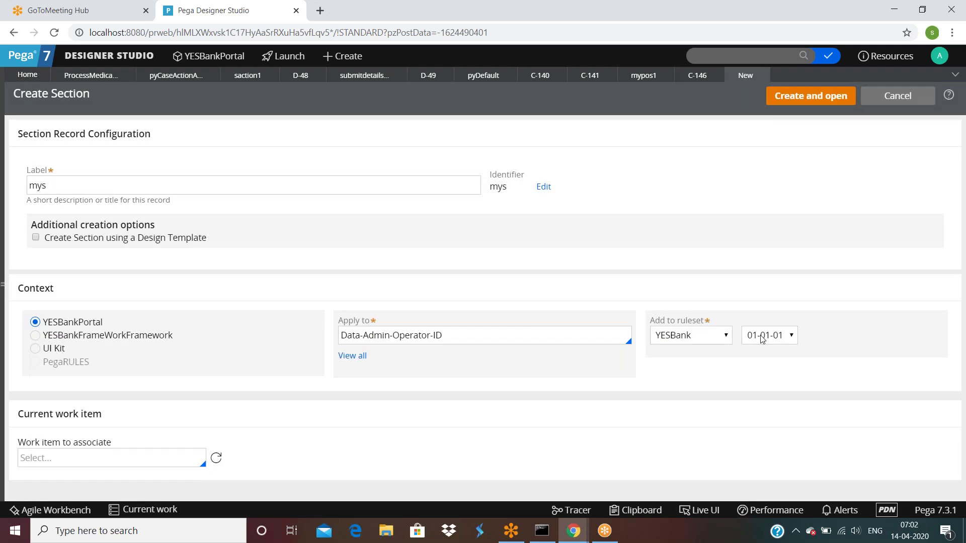
pyautogui.click(765, 340)
pyautogui.click(770, 341)
pyautogui.click(765, 362)
pyautogui.click(784, 98)
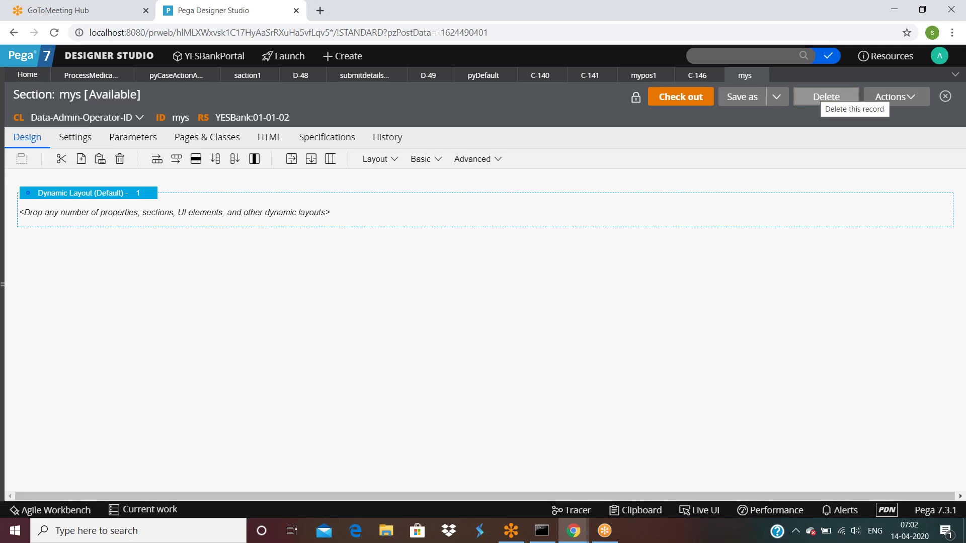
pyautogui.click(93, 77)
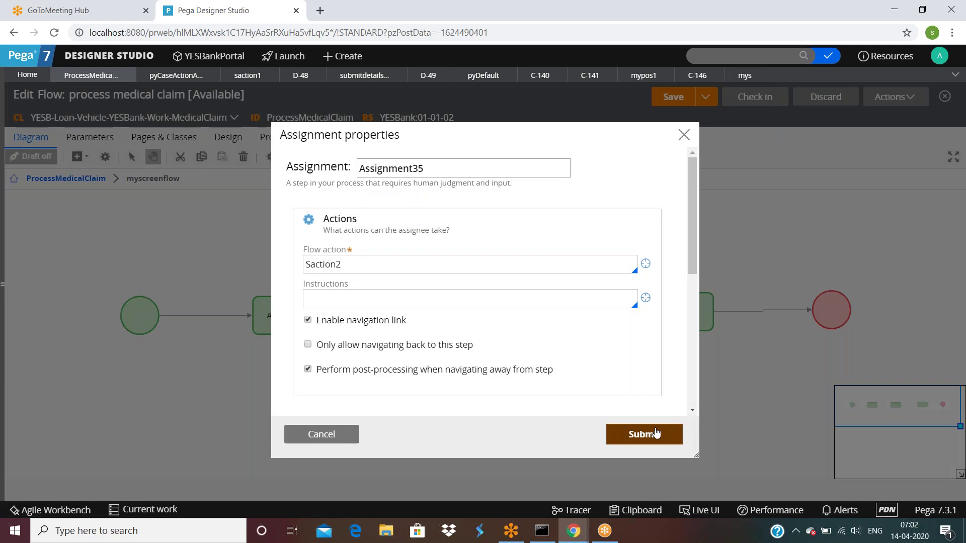
# Apply Assignment35's properties and save the process medical claim flow.
pyautogui.click(656, 433)
pyautogui.click(675, 99)
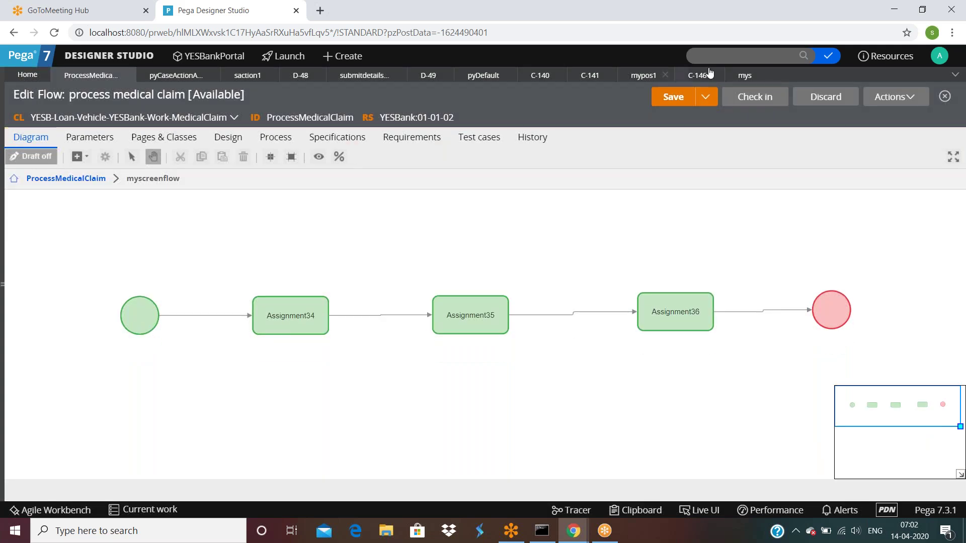
pyautogui.click(237, 78)
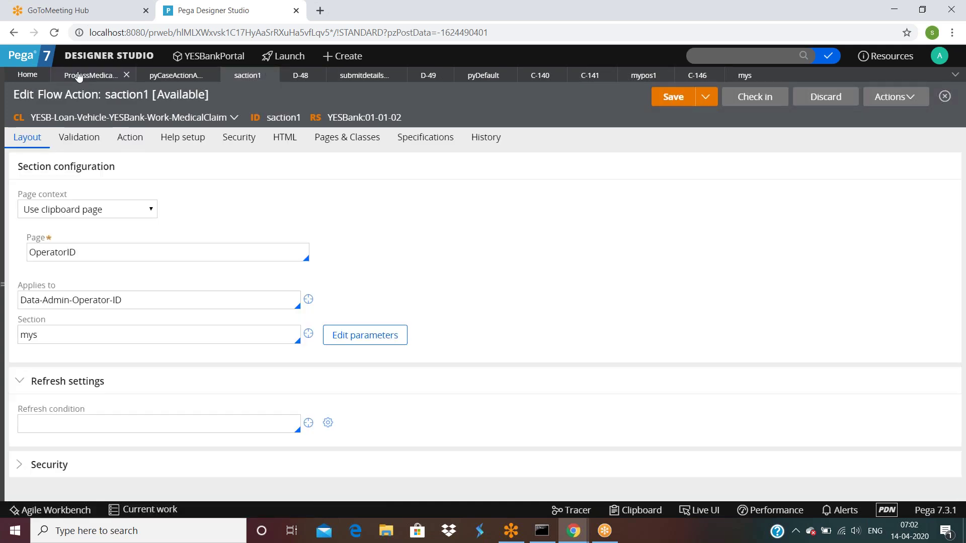
pyautogui.click(79, 75)
# Run the flow to create case C-147 and advance it to Assignment34's empty form.
pyautogui.click(888, 96)
pyautogui.click(825, 115)
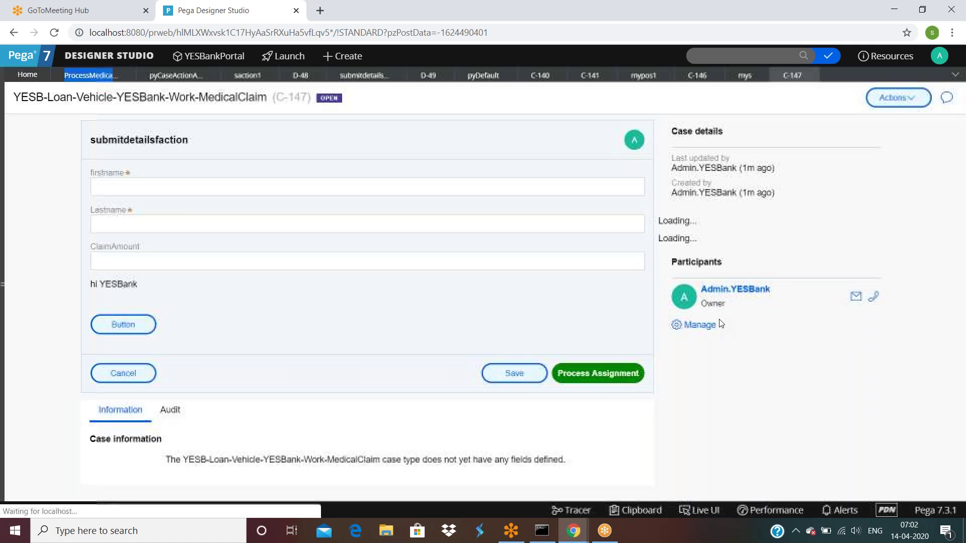
pyautogui.click(598, 373)
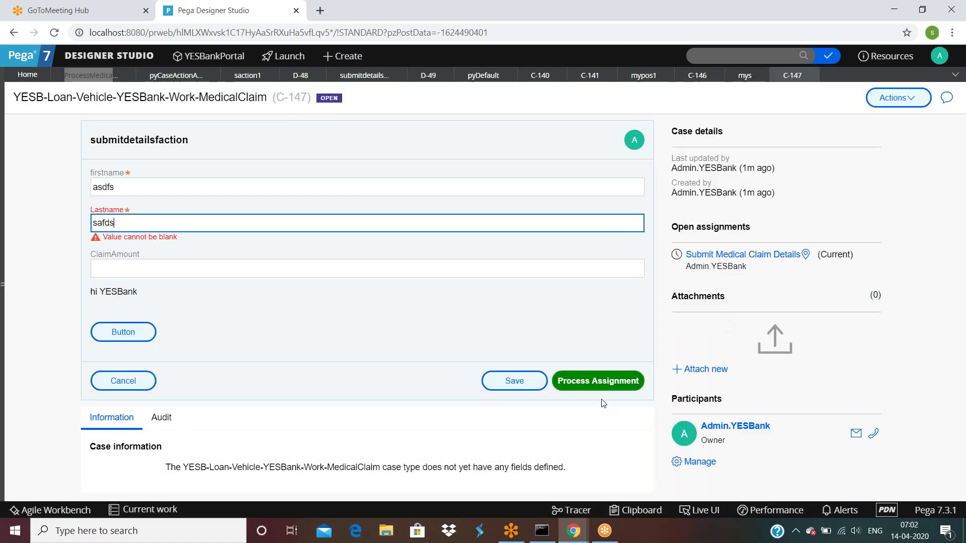
pyautogui.write('safds')
pyautogui.click(593, 378)
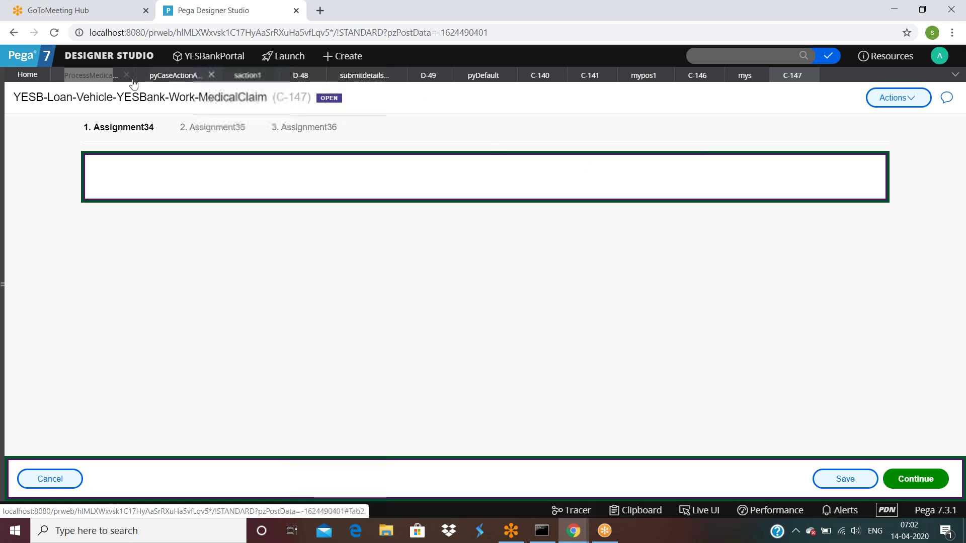
pyautogui.click(246, 76)
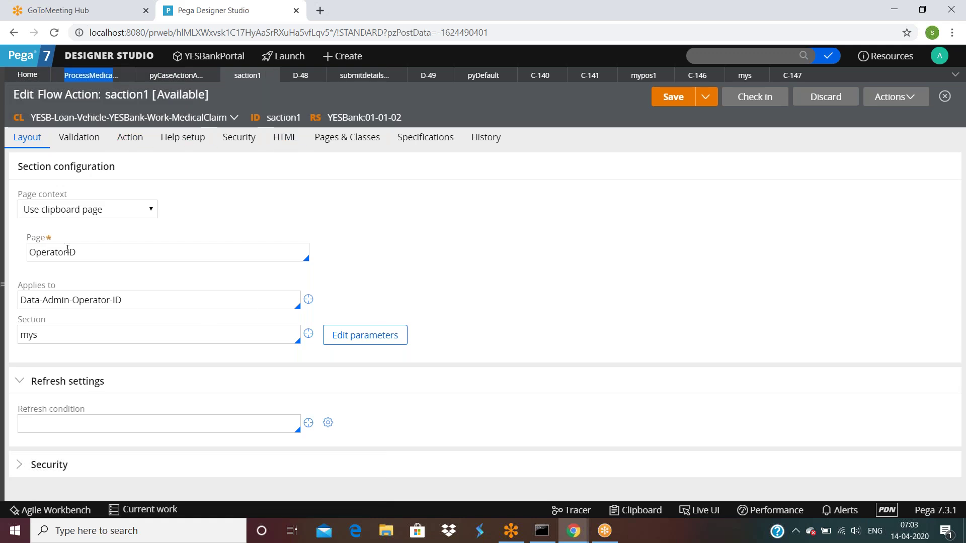
# Review saction1's Page OperatorID, Applies to Data-Admin-Operator-ID and section mys.
pyautogui.doubleClick(92, 256)
pyautogui.click(96, 255)
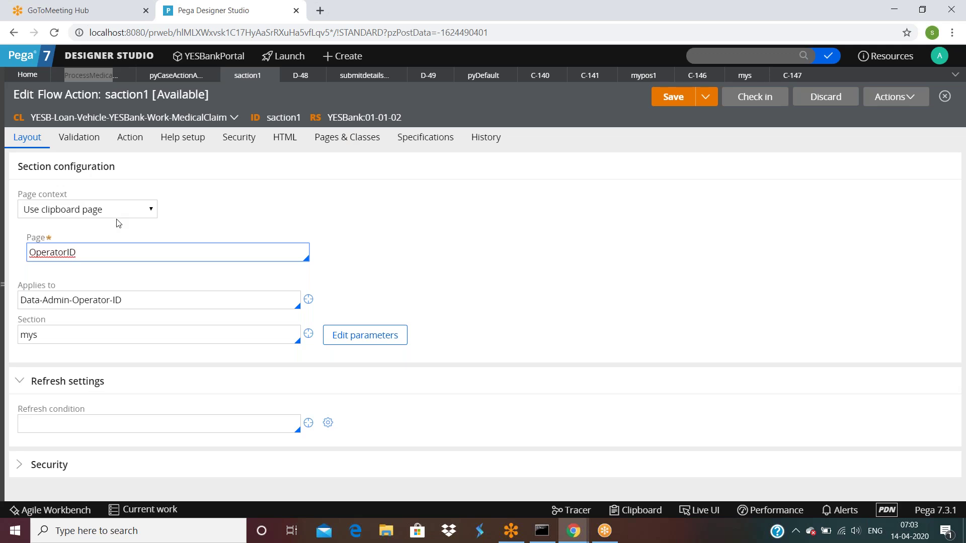
pyautogui.tripleClick(136, 300)
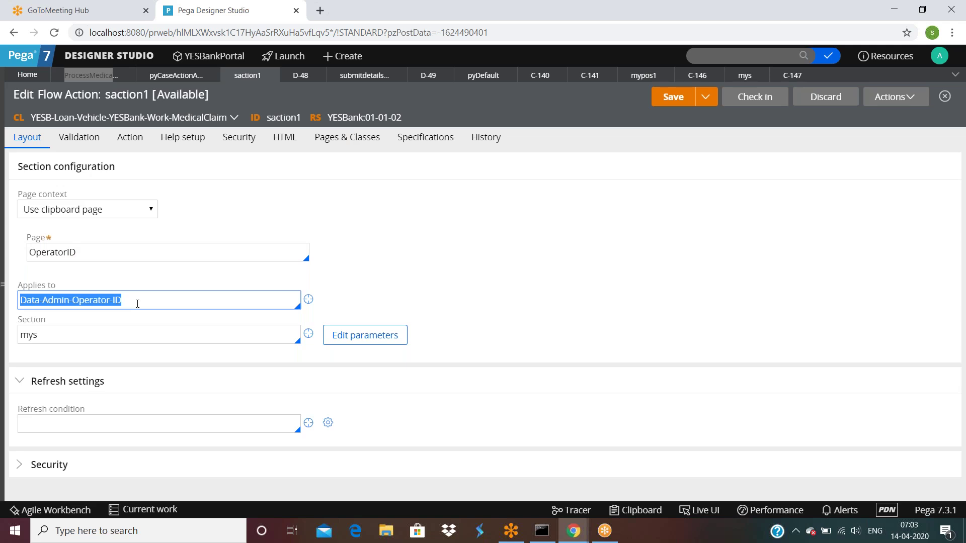
pyautogui.click(69, 351)
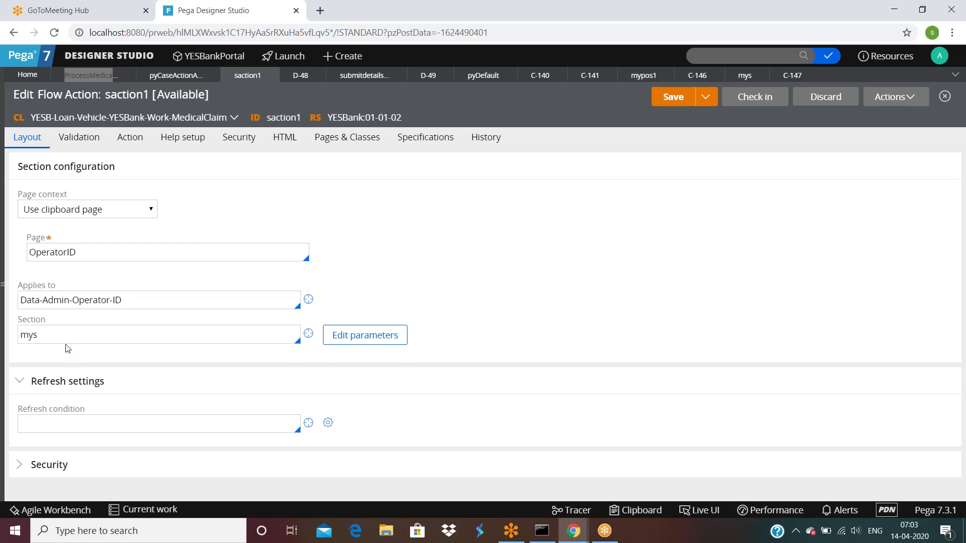
pyautogui.doubleClick(70, 332)
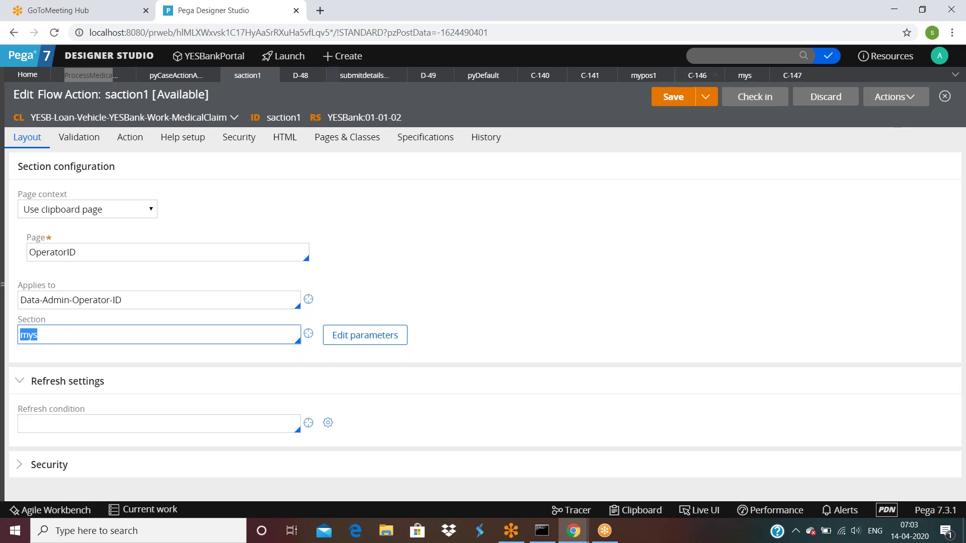
pyautogui.click(97, 211)
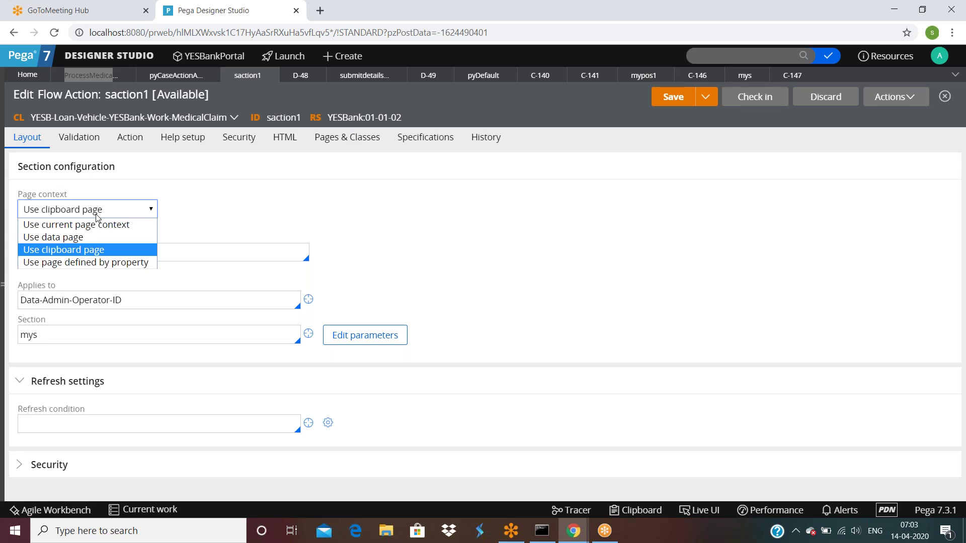
# Set saction1's page context to Use page defined by property and delete OperatorID from Page.
pyautogui.click(81, 263)
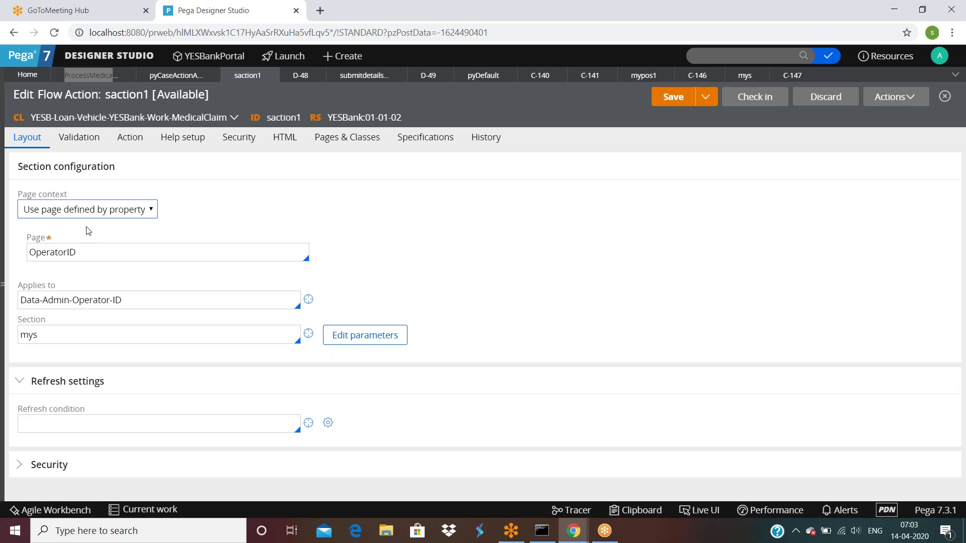
pyautogui.doubleClick(107, 256)
pyautogui.press('BackSpace')
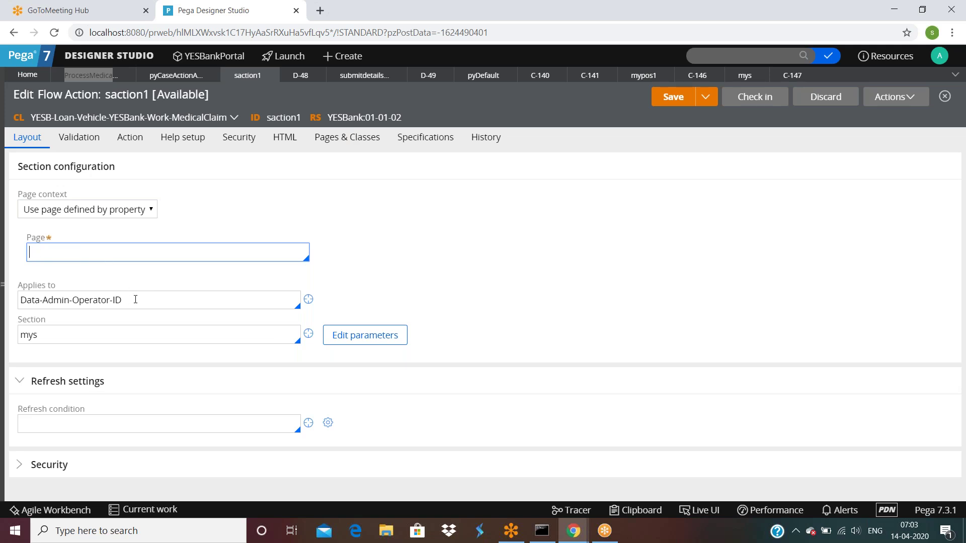
pyautogui.click(135, 300)
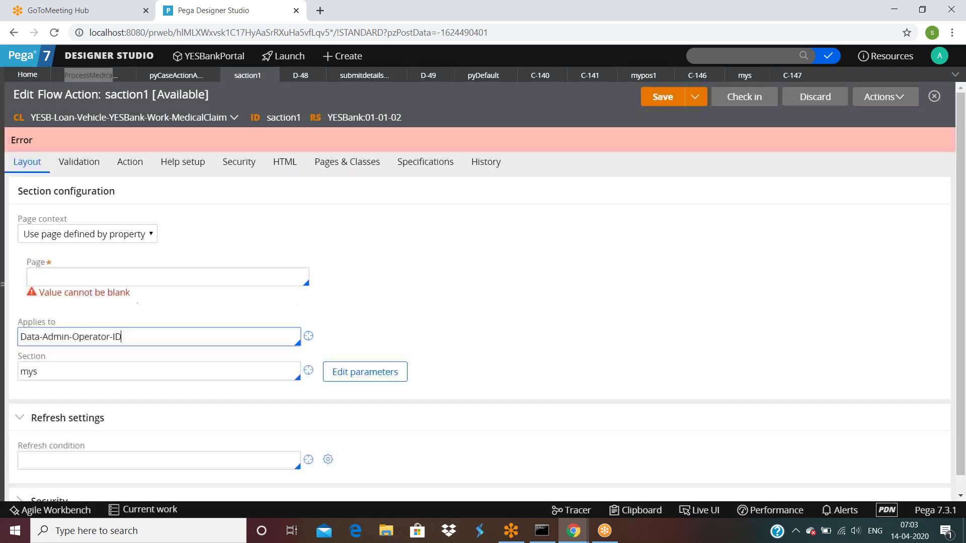
pyautogui.click(85, 281)
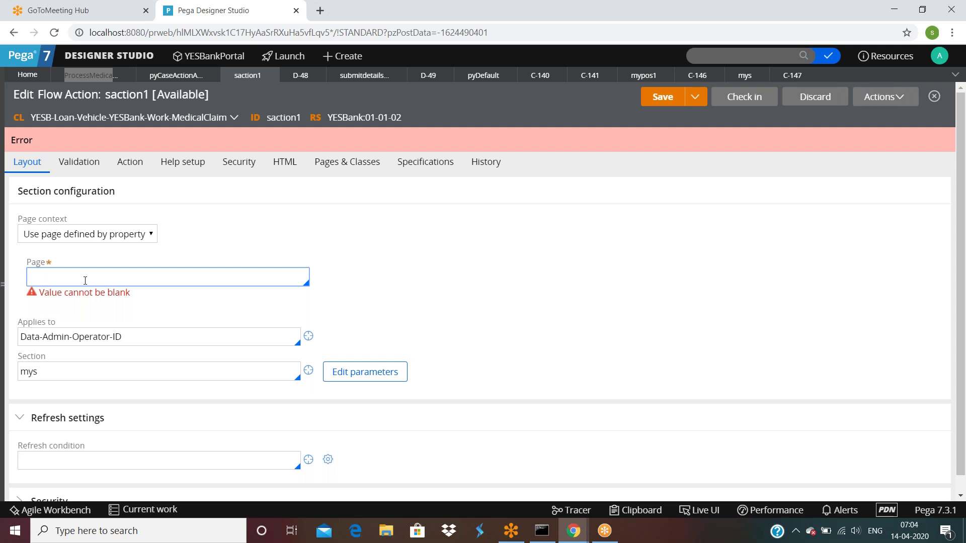
# Type '.' in Page and browse the property autocomplete list, leaving Page blank.
pyautogui.write('.')
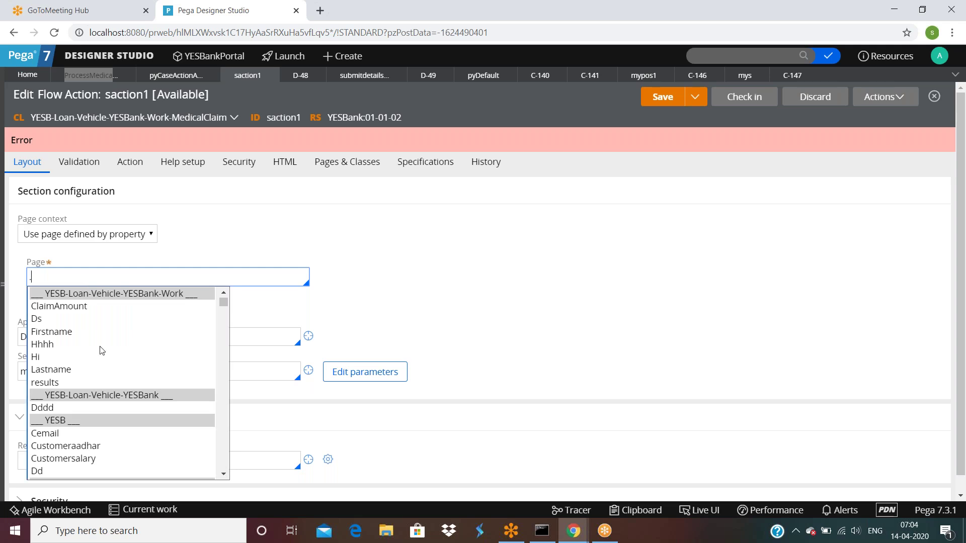
pyautogui.scroll(-4, 100, 347)
pyautogui.scroll(-3, 99, 348)
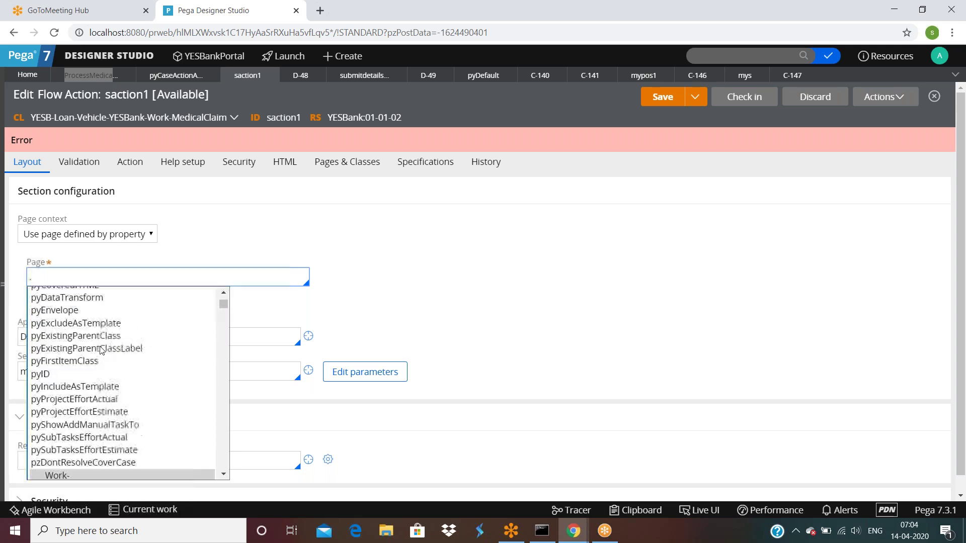
pyautogui.scroll(-3, 100, 349)
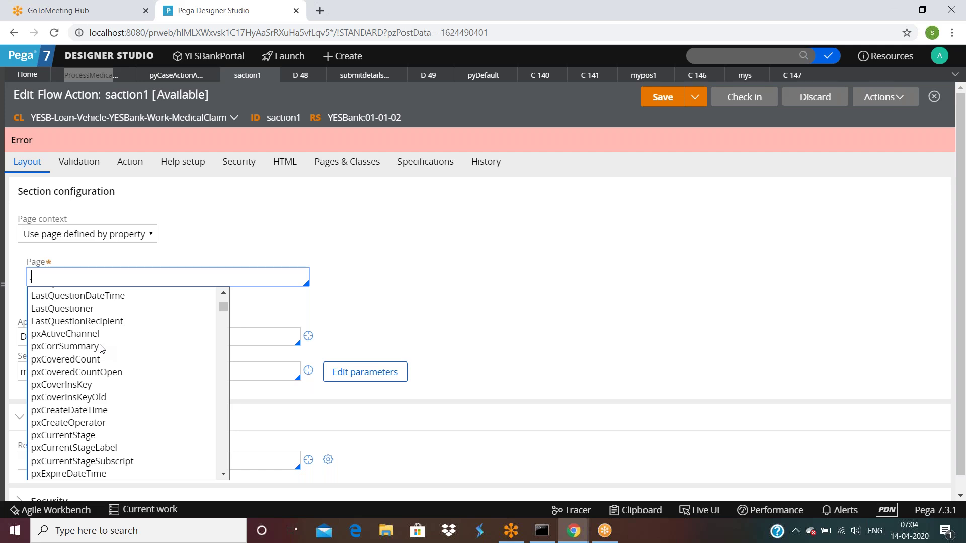
pyautogui.scroll(6, 100, 348)
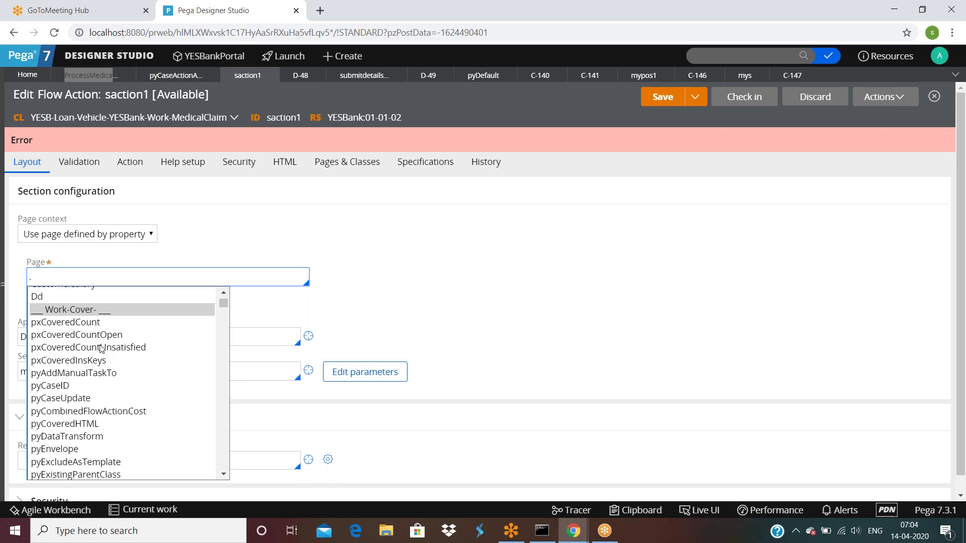
pyautogui.scroll(-1, 102, 348)
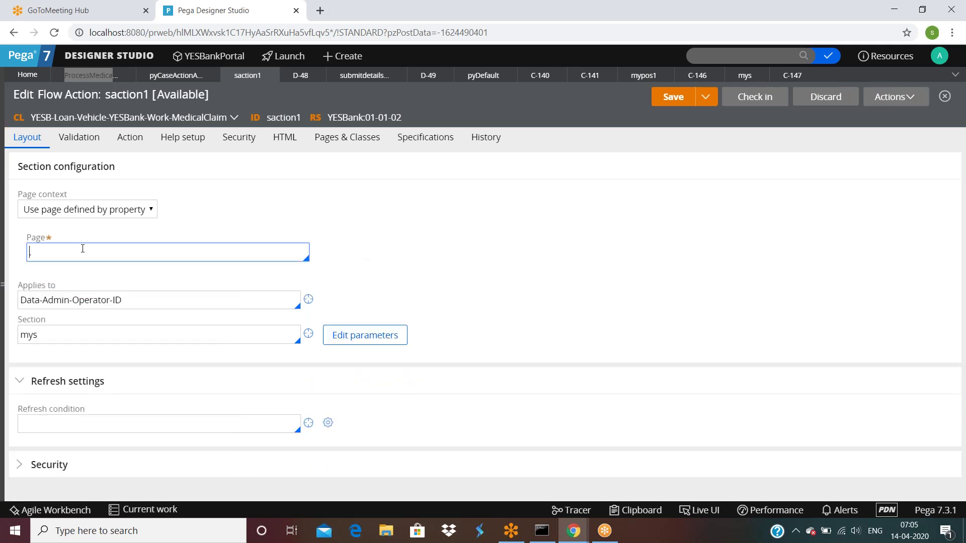
pyautogui.click(70, 209)
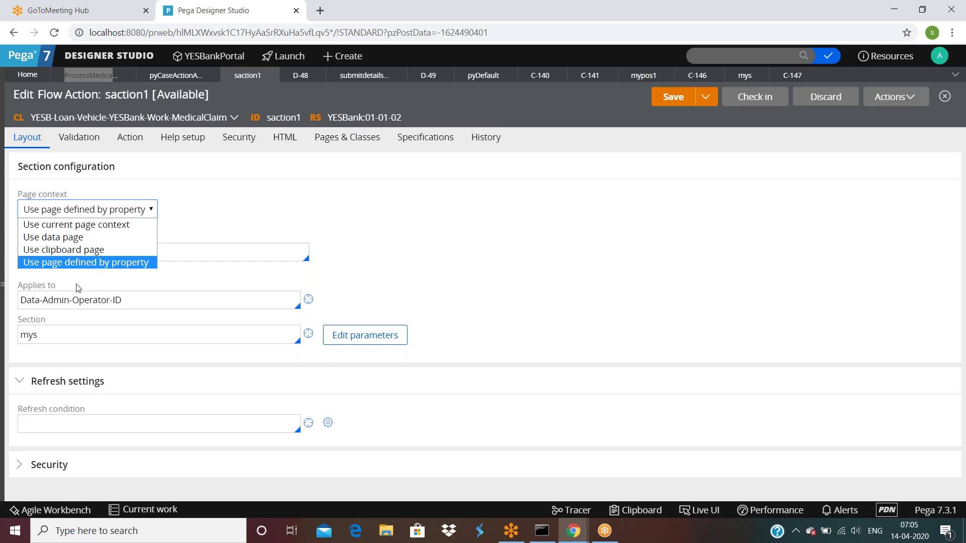
pyautogui.doubleClick(74, 332)
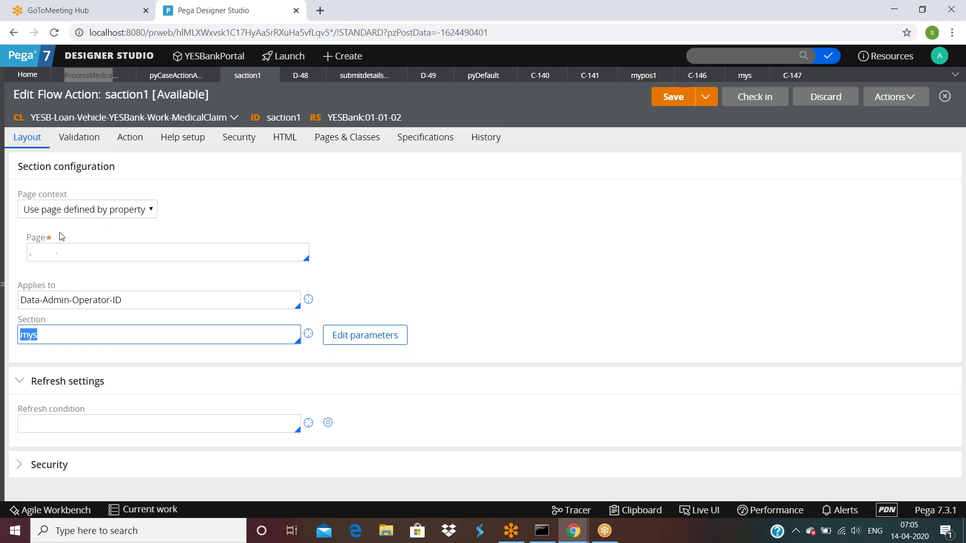
pyautogui.click(65, 213)
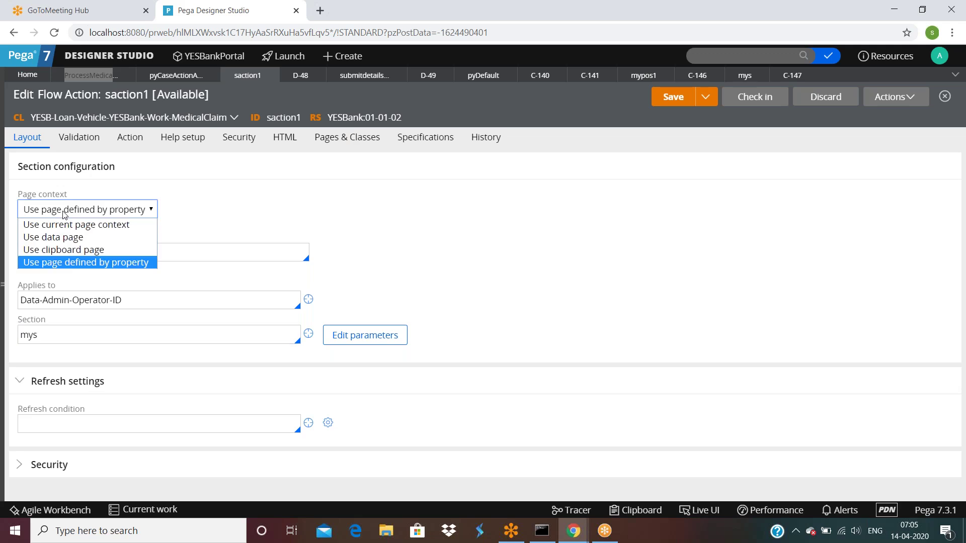
# Switch saction1 to Use current page context and replace section mys with saction1.
pyautogui.click(74, 228)
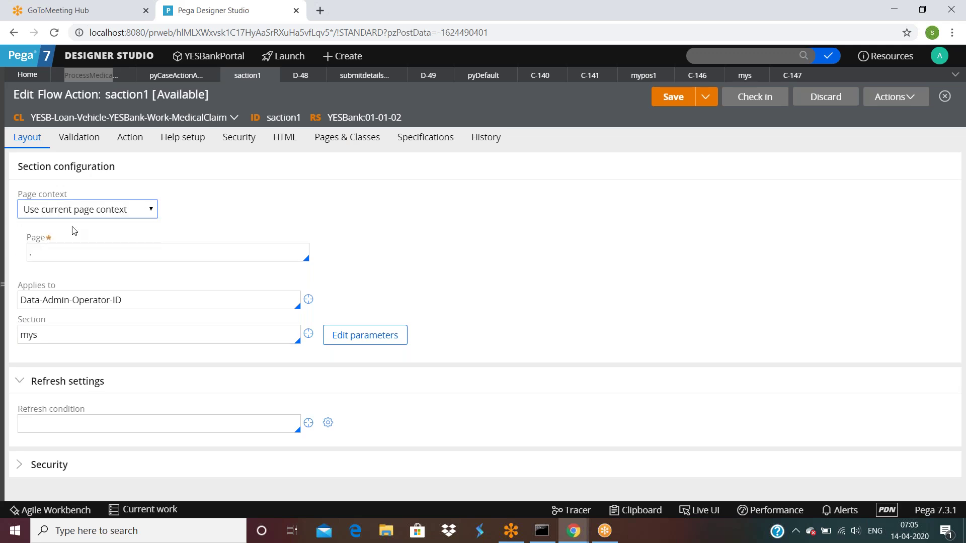
pyautogui.doubleClick(79, 277)
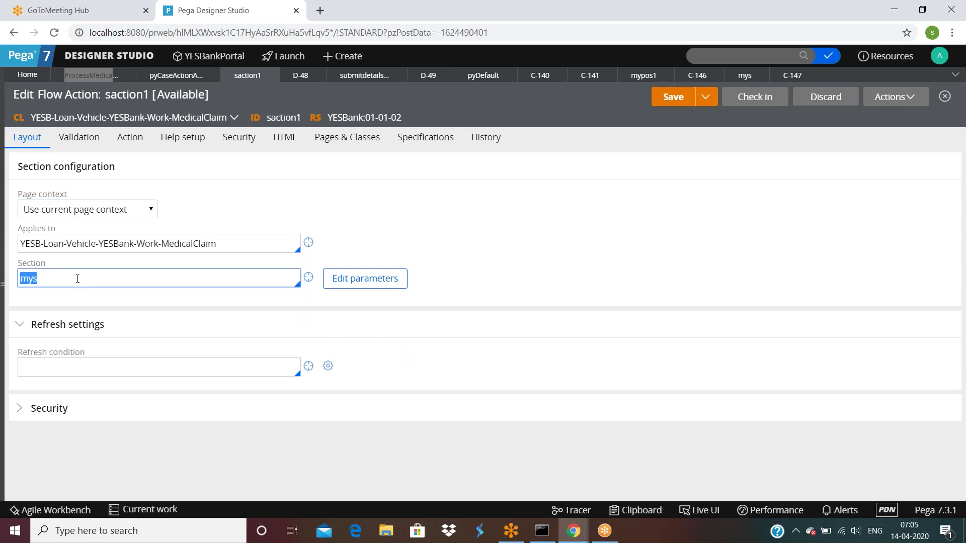
pyautogui.press('BackSpace')
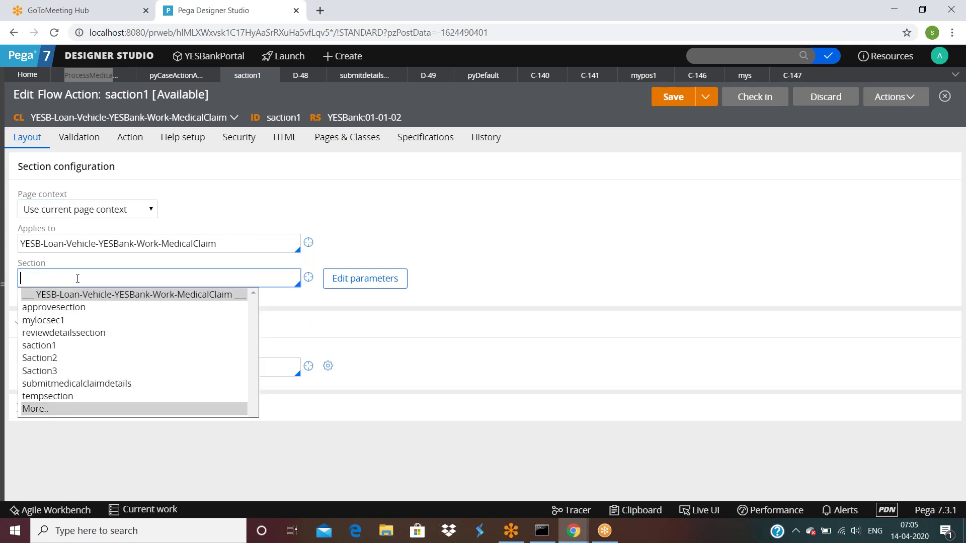
pyautogui.click(55, 349)
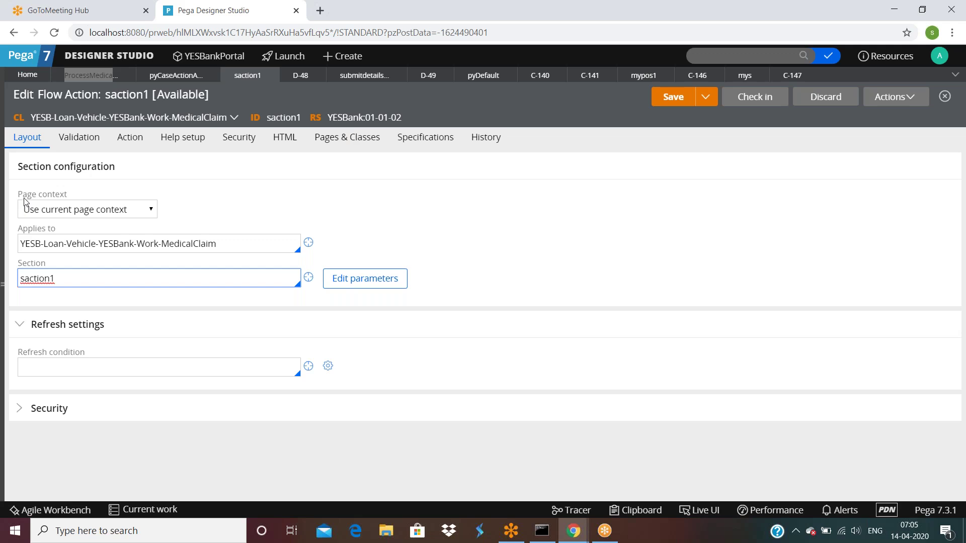
pyautogui.click(280, 143)
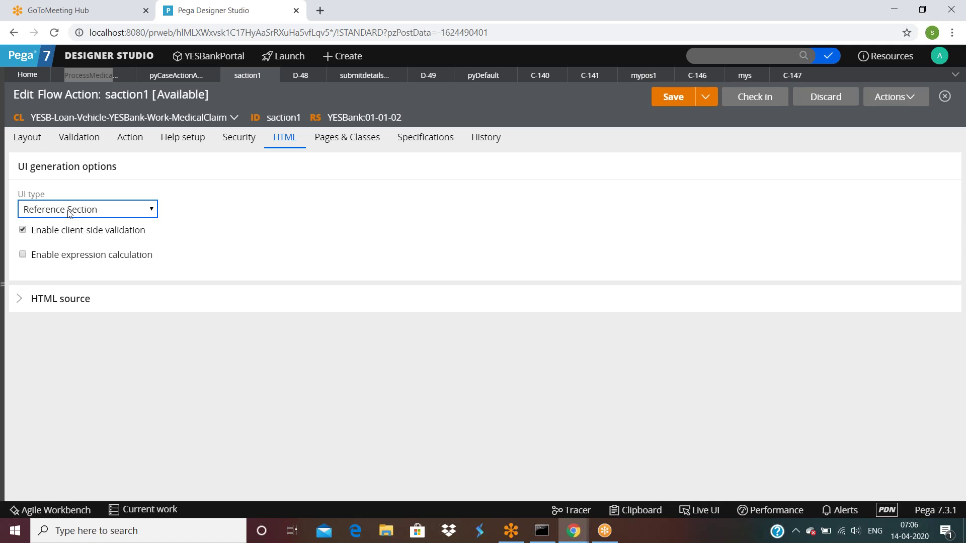
pyautogui.click(27, 137)
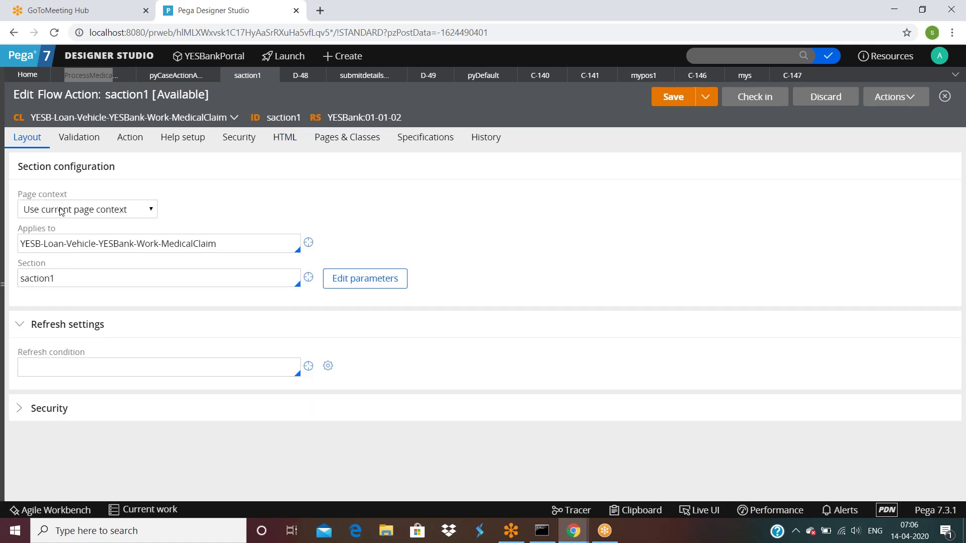
# Set saction1's UI type to Reference HTML (deprecated) with HTML Reference myhtml, and start creating myhtml.
pyautogui.click(279, 142)
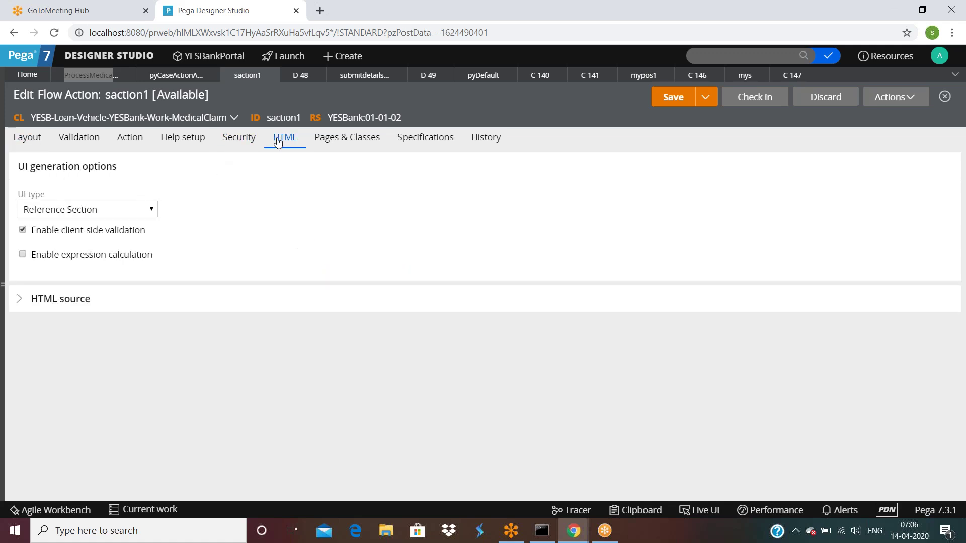
pyautogui.click(79, 215)
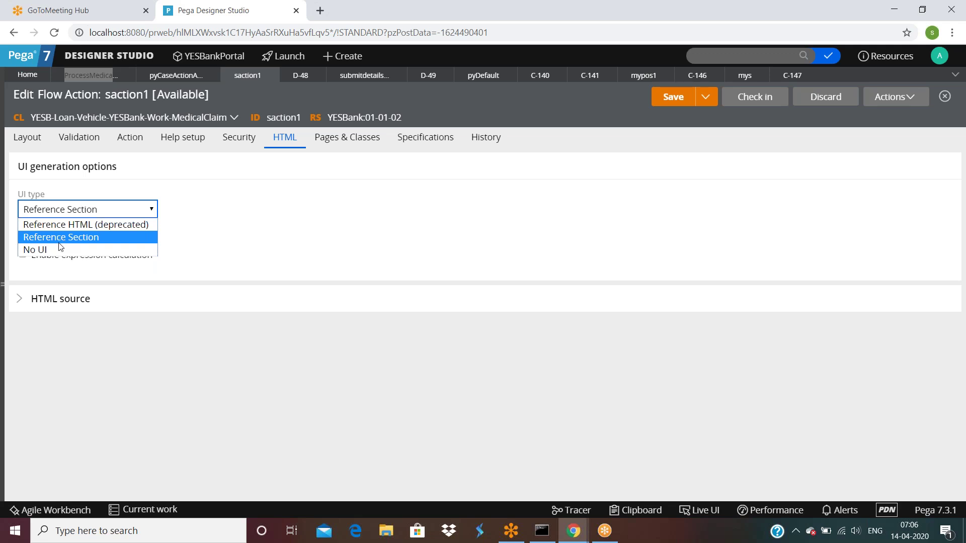
pyautogui.click(65, 227)
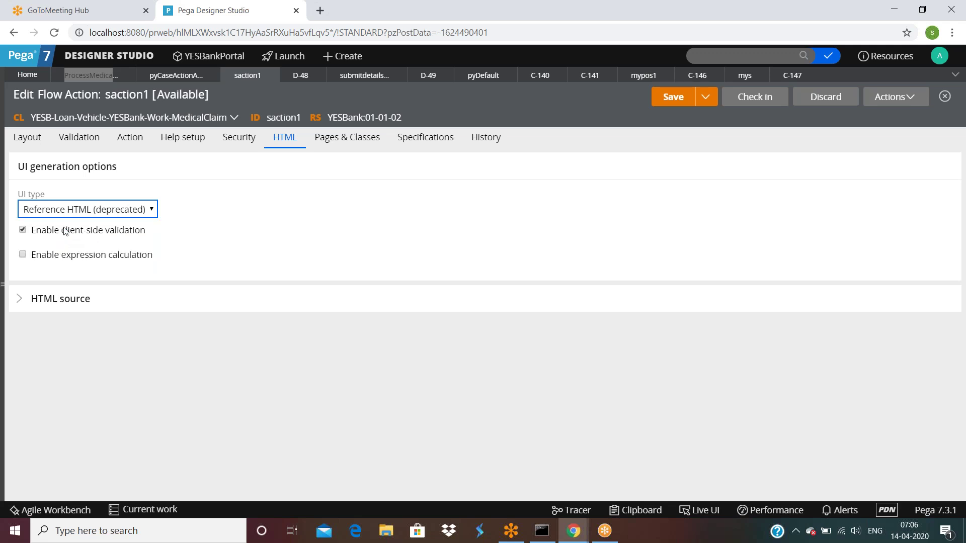
pyautogui.click(190, 209)
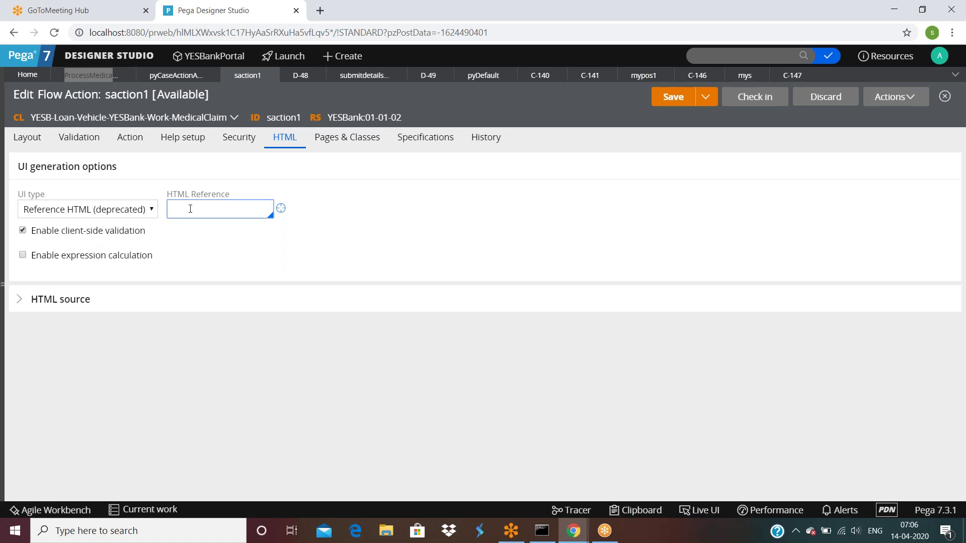
pyautogui.click(18, 300)
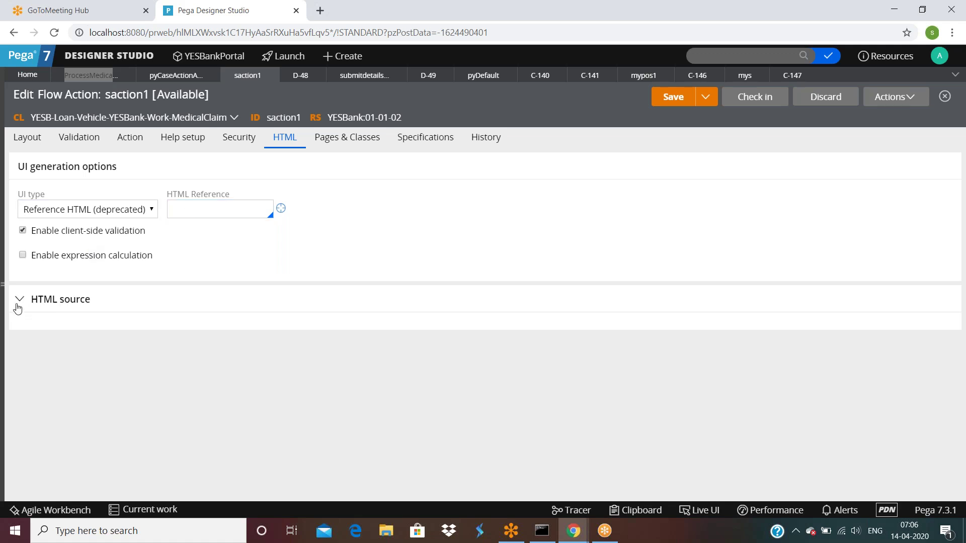
pyautogui.click(176, 211)
pyautogui.write('myhmt')
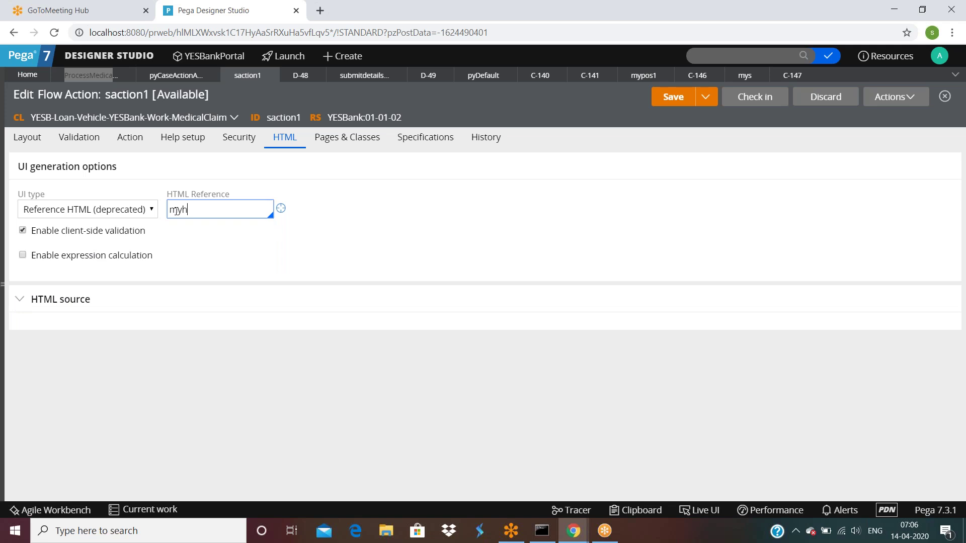
pyautogui.press('BackSpace')
pyautogui.press('BackSpace')
pyautogui.write('tml')
pyautogui.click(281, 208)
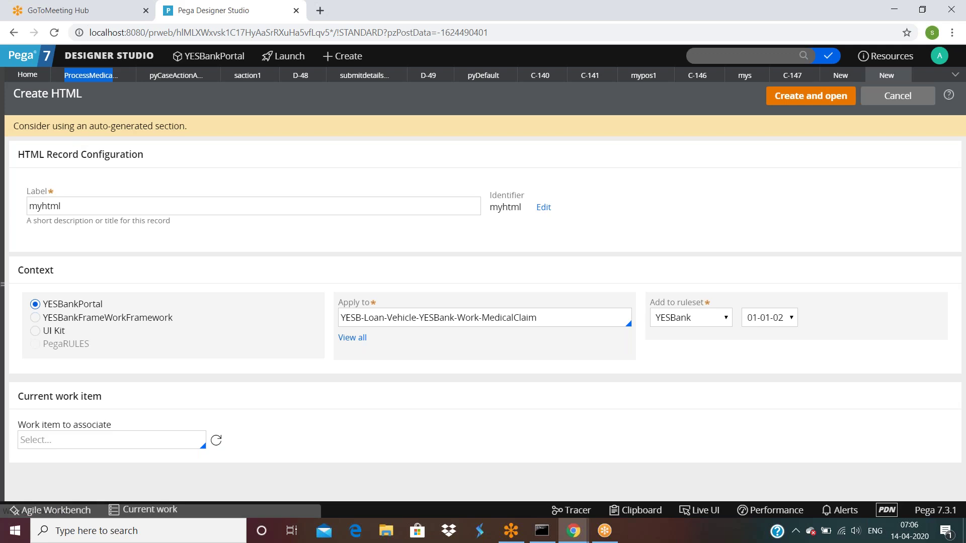
# Create and save the myhtml HTML rule with a one-line h1 greeting, then save saction1.
pyautogui.click(816, 101)
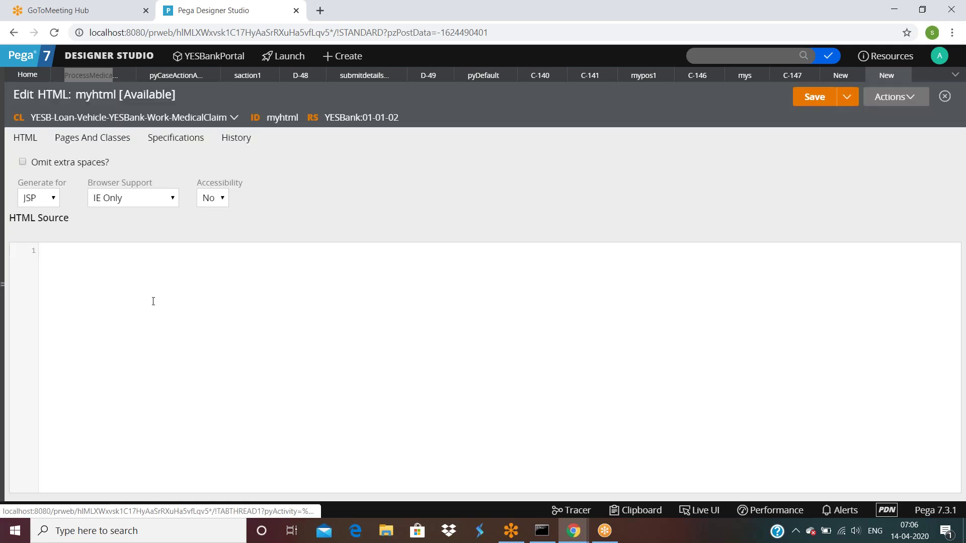
pyautogui.click(137, 307)
pyautogui.write('<h1>hel')
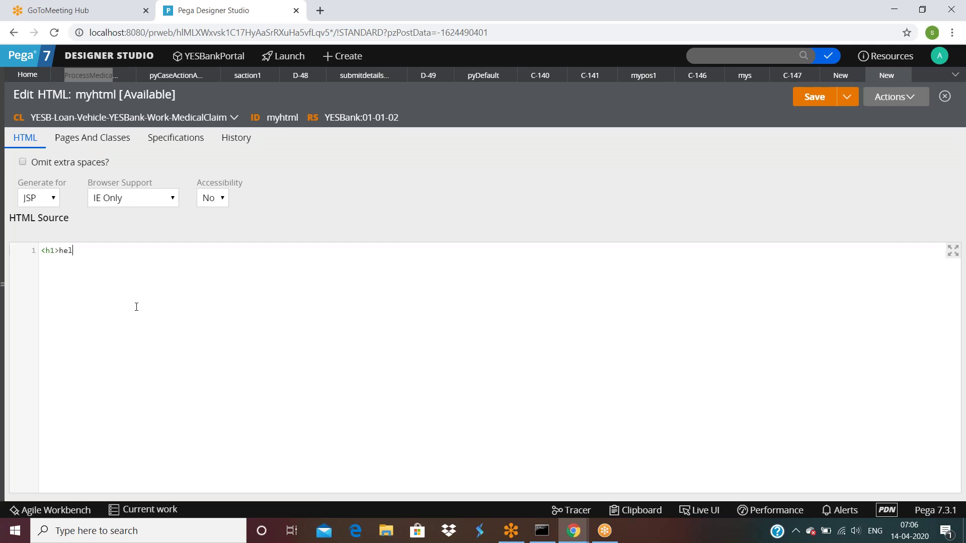
pyautogui.write('lo suresh<')
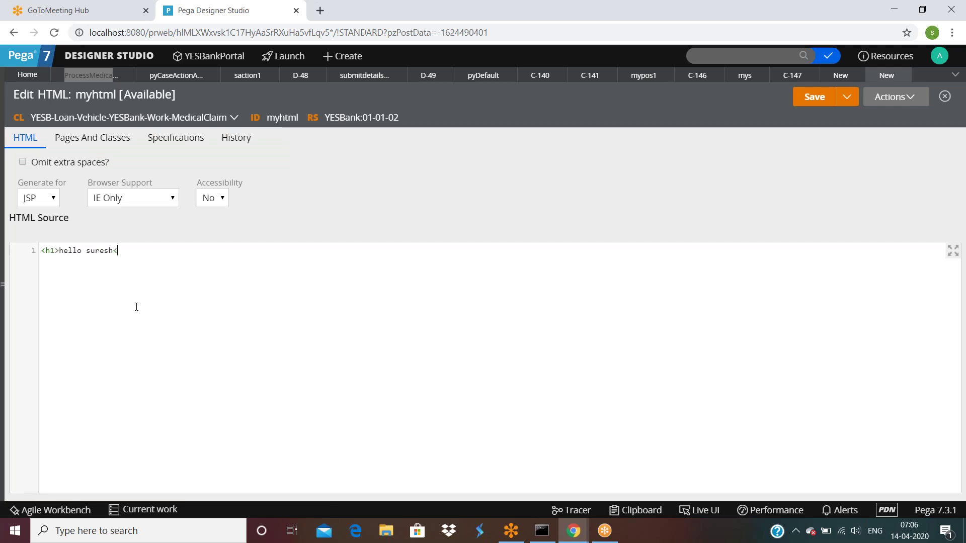
pyautogui.write('/h1>')
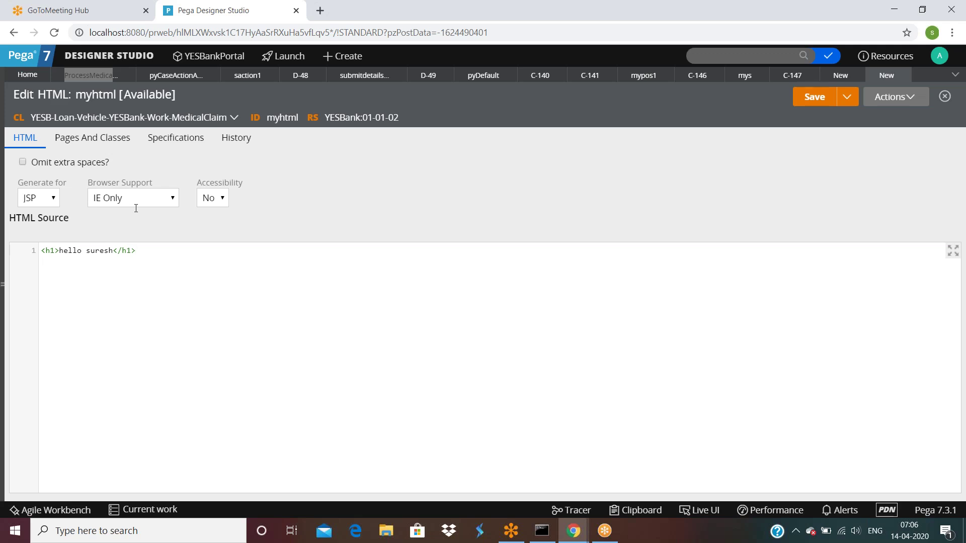
pyautogui.click(814, 98)
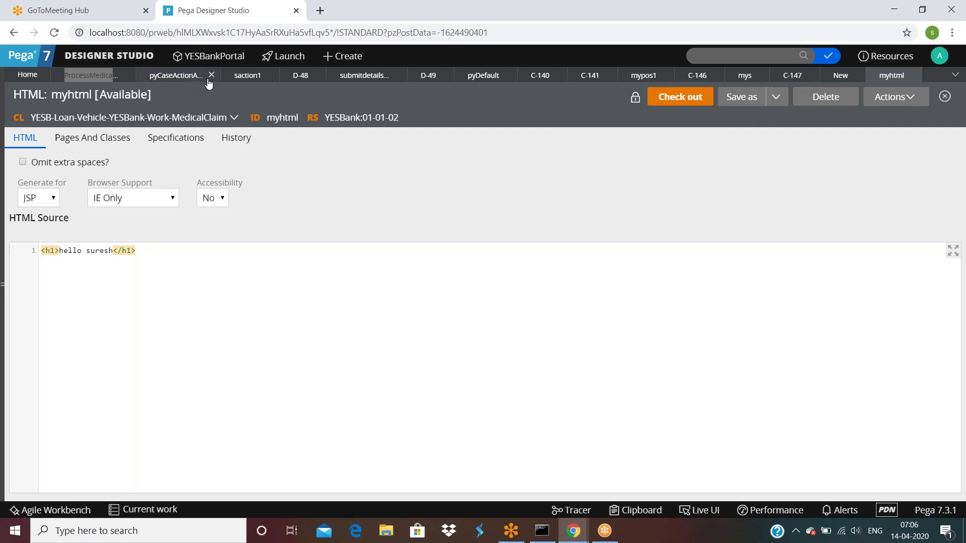
pyautogui.click(247, 75)
pyautogui.click(672, 100)
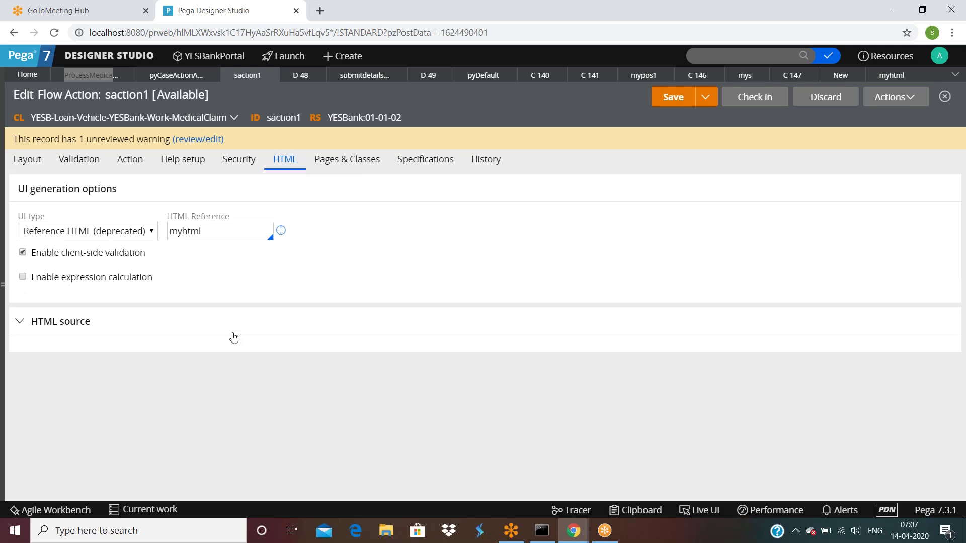
# Launch a test run of the process medical claim flow from its Actions menu.
pyautogui.click(104, 79)
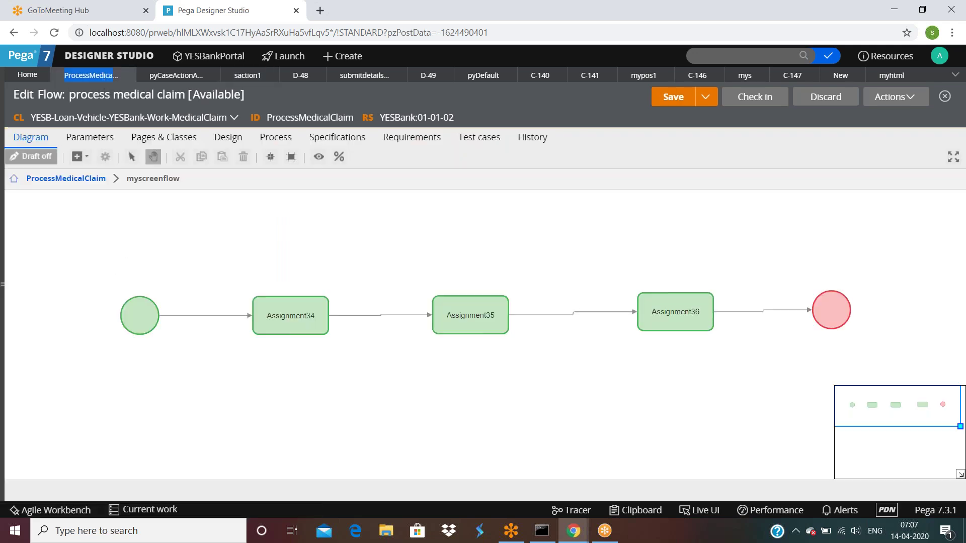
pyautogui.click(887, 105)
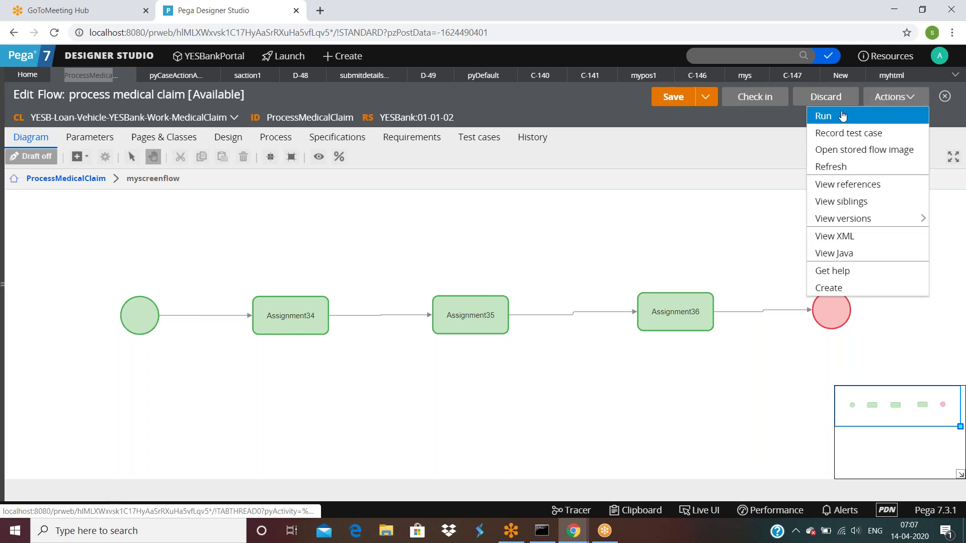
pyautogui.click(843, 116)
pyautogui.click(890, 104)
pyautogui.click(846, 115)
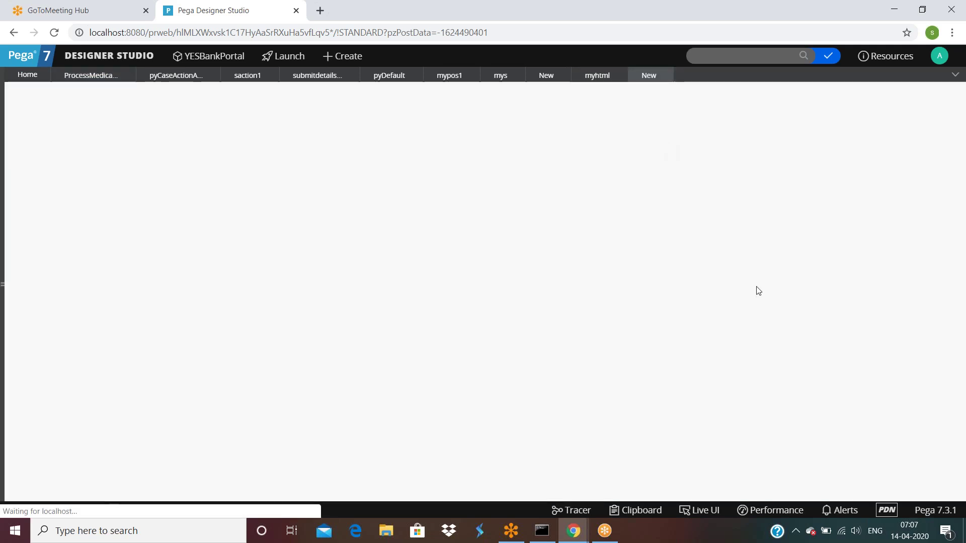
# Enter firstname asdf and Lastname asdfsf, then process the assignment to reach Assignment34's greeting.
pyautogui.write('asdf')
pyautogui.press('Tab')
pyautogui.write('asdf')
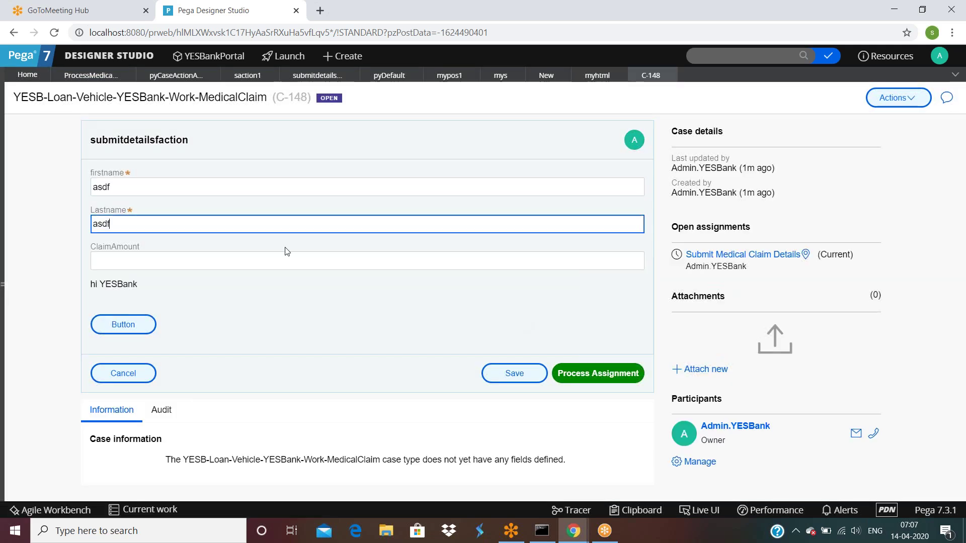
pyautogui.write('sf')
pyautogui.click(598, 378)
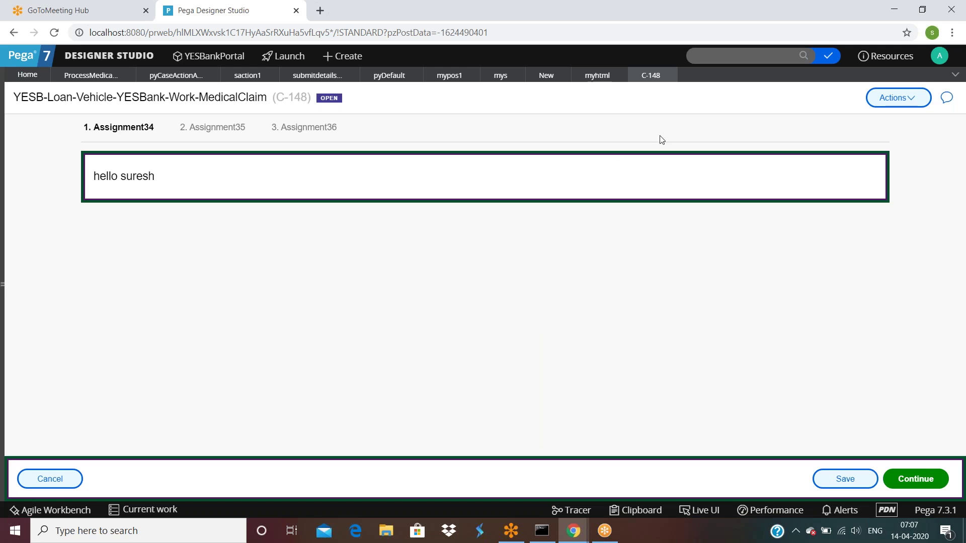
pyautogui.click(238, 80)
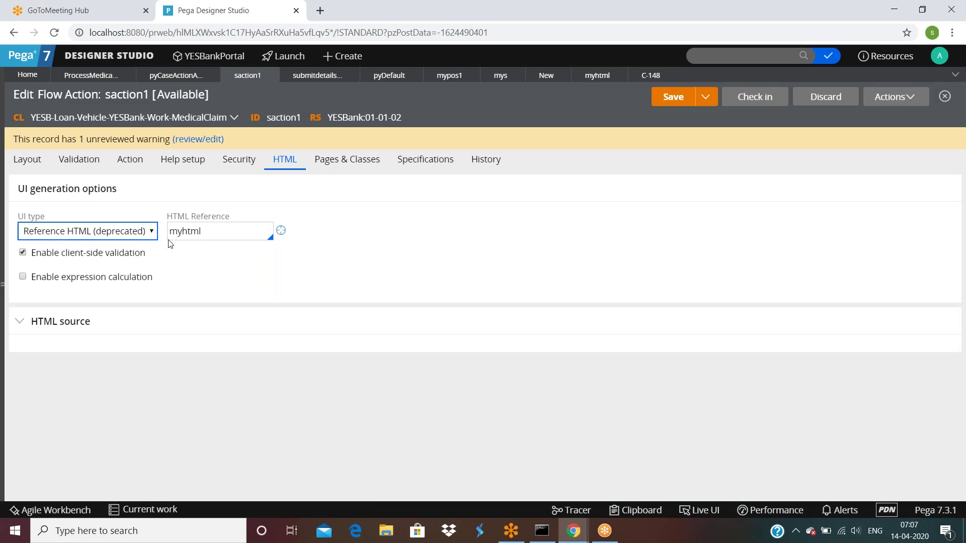
# Change saction1's UI type from Reference HTML to Reference Section.
pyautogui.doubleClick(222, 235)
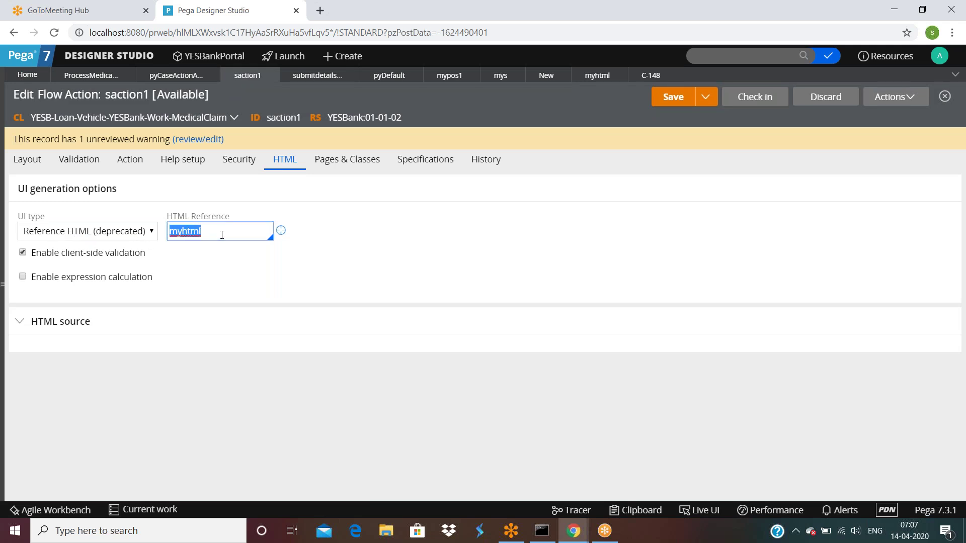
pyautogui.click(88, 237)
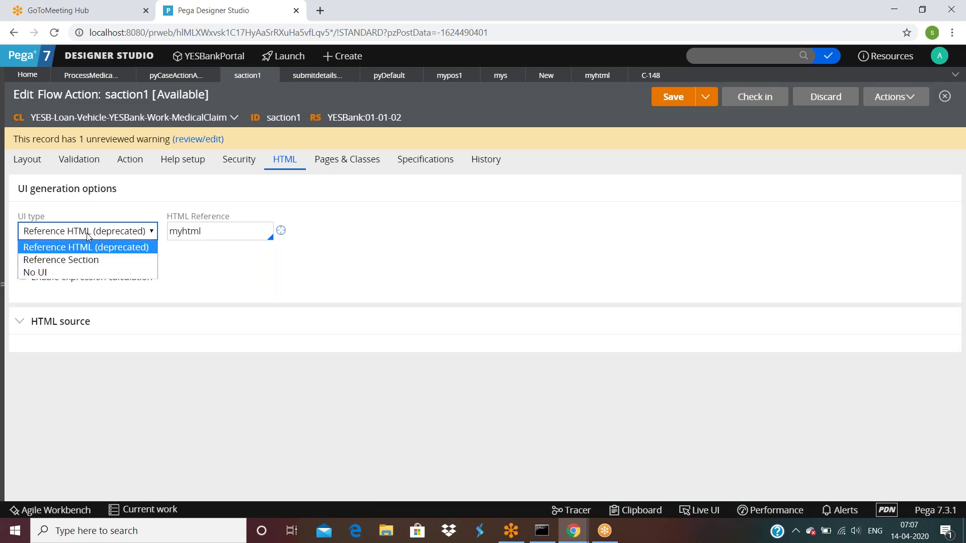
pyautogui.click(57, 261)
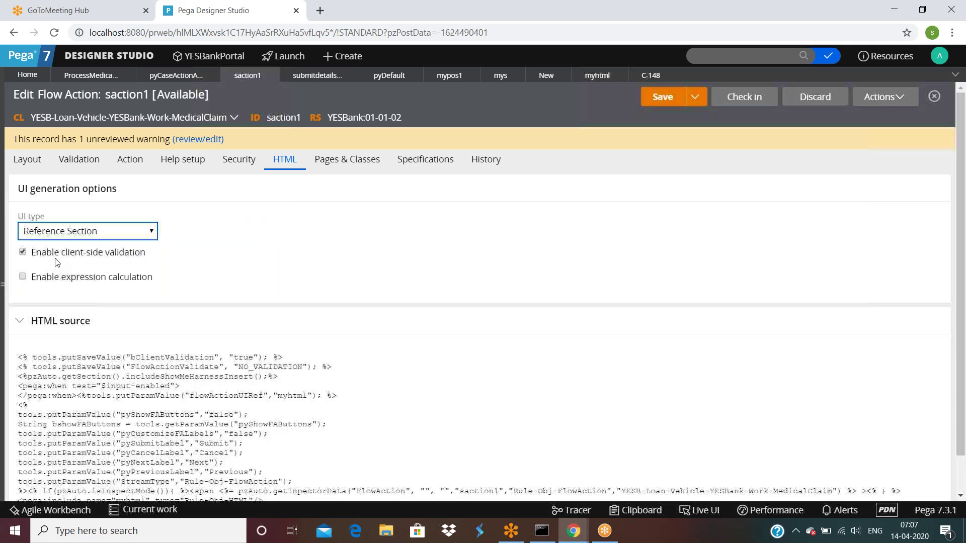
pyautogui.scroll(-2, 148, 322)
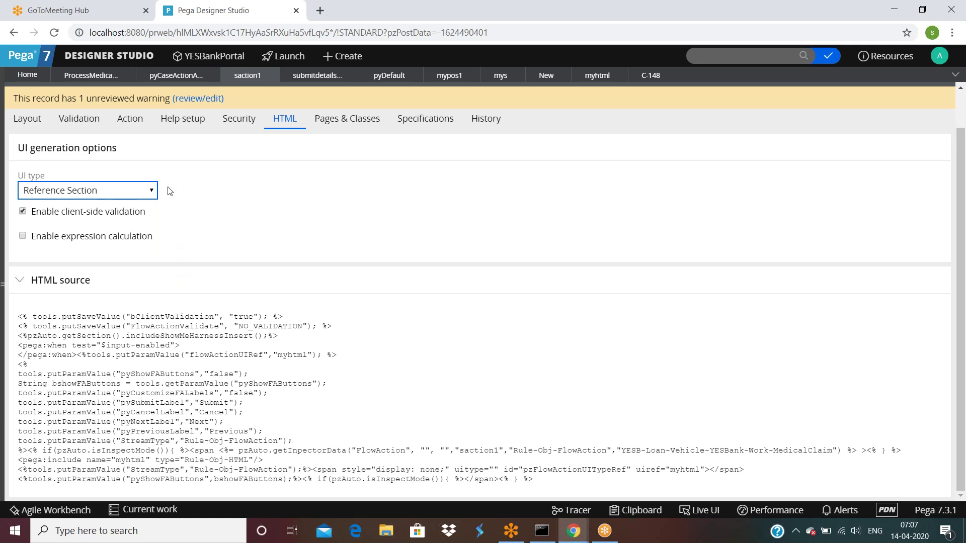
# Try UI type No UI and check the Layout tab, then set Reference Section again.
pyautogui.click(80, 194)
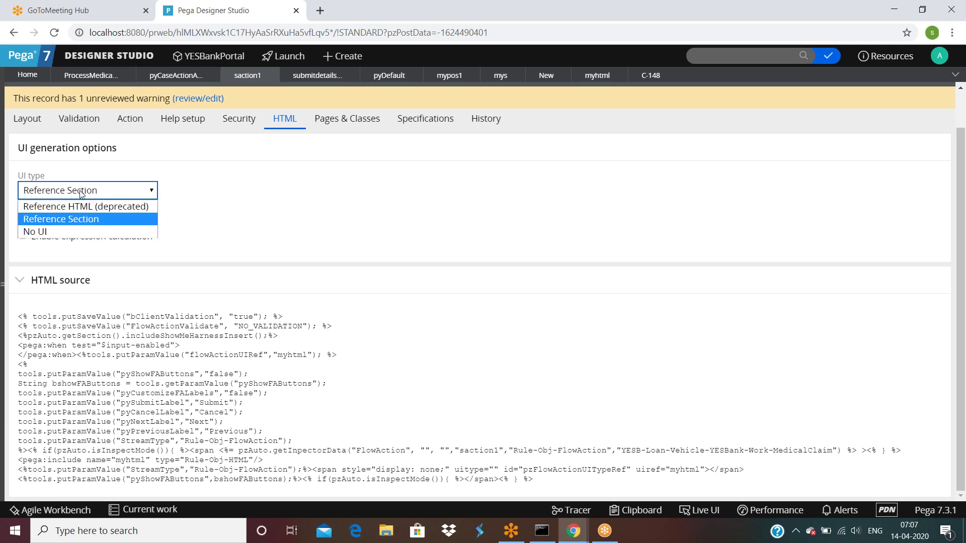
pyautogui.click(45, 232)
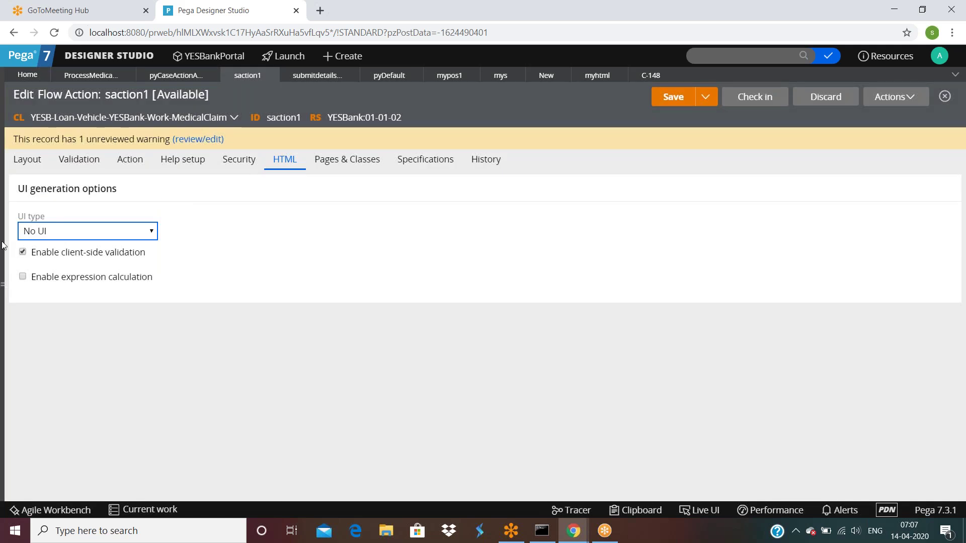
pyautogui.click(21, 162)
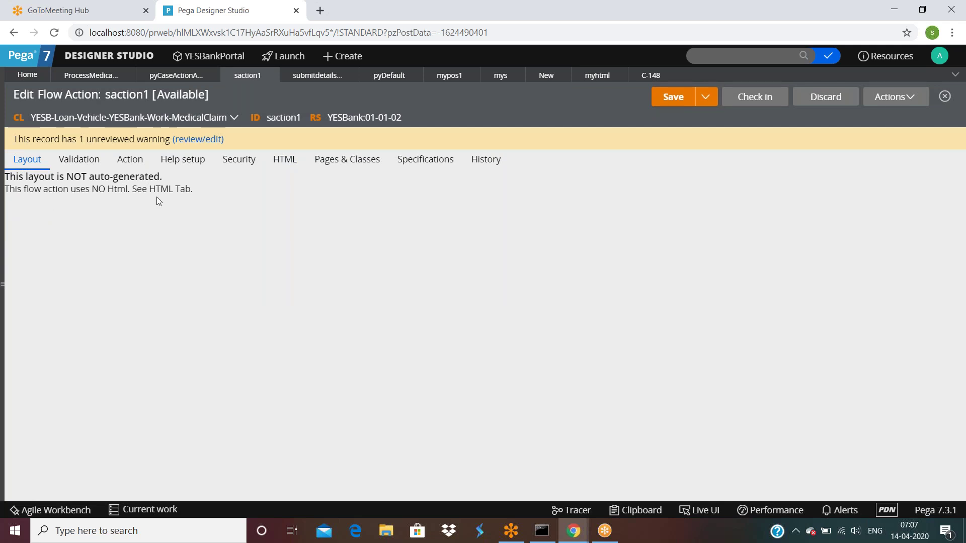
pyautogui.click(284, 159)
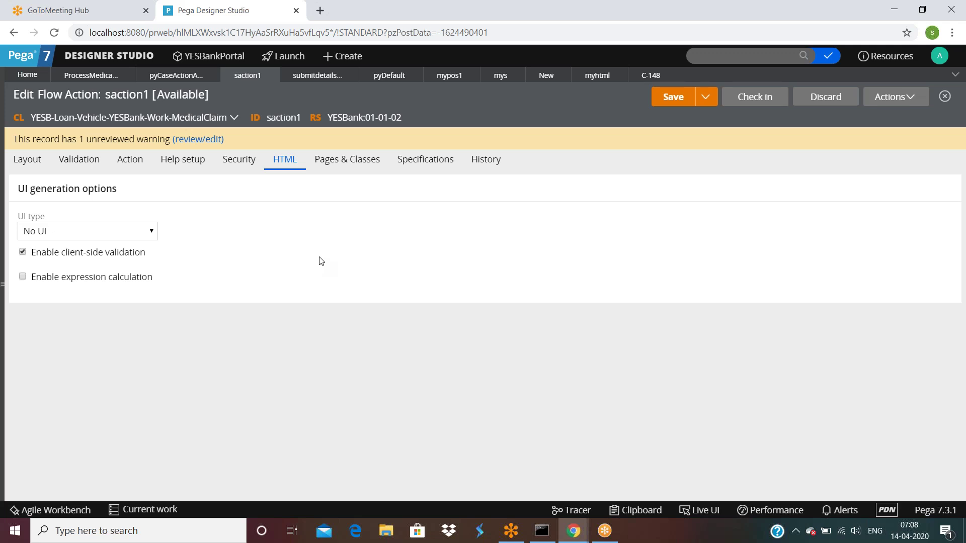
pyautogui.click(43, 236)
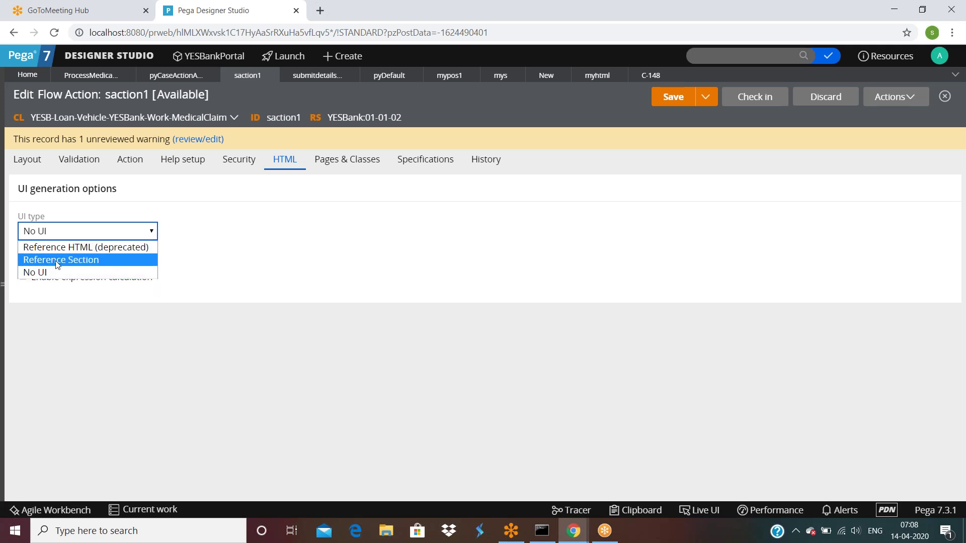
pyautogui.click(69, 260)
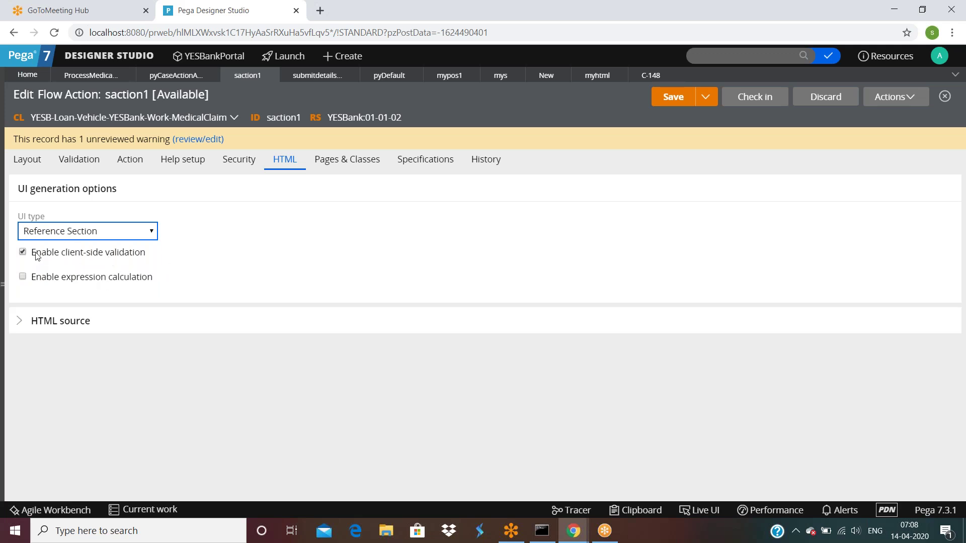
# Expand and scroll through saction1's generated HTML source, which references myhtml.
pyautogui.click(19, 321)
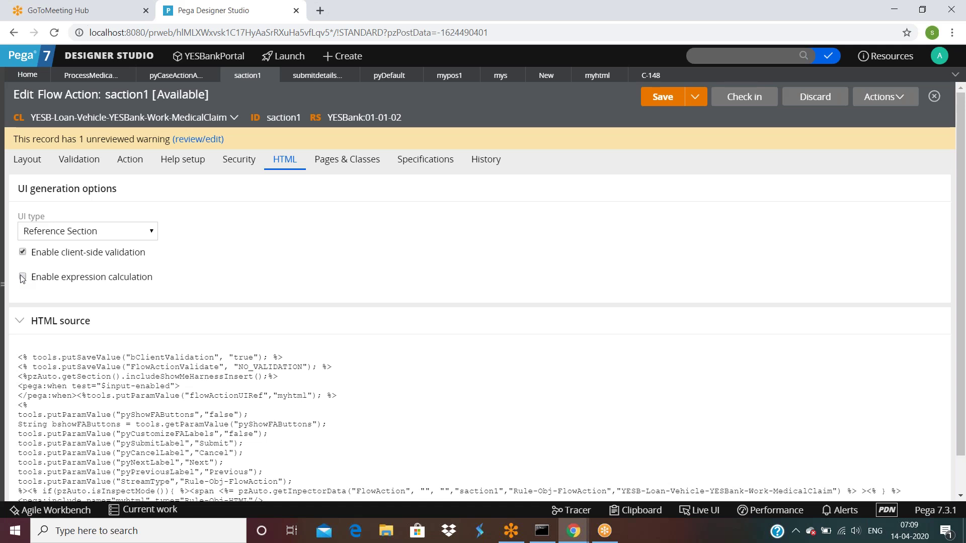
pyautogui.click(22, 278)
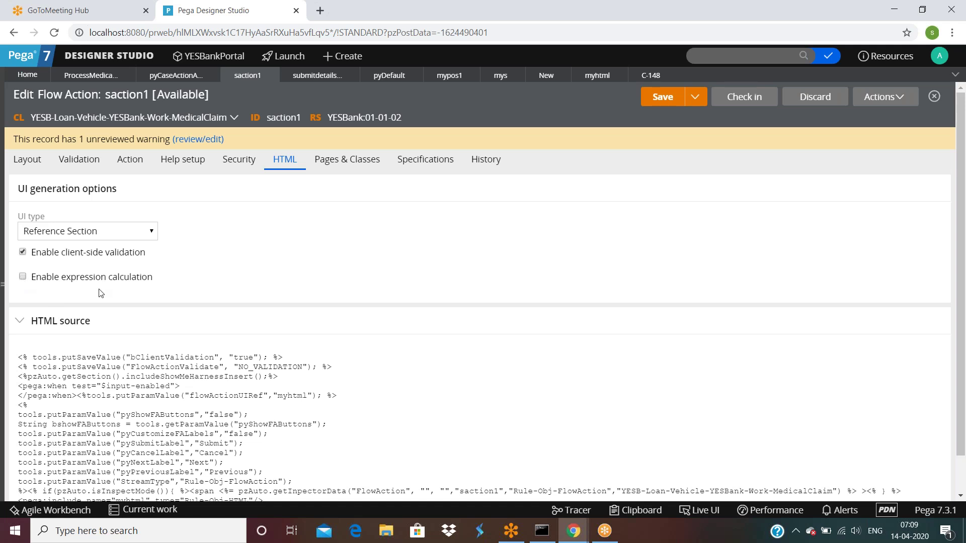
pyautogui.scroll(-1, 101, 296)
pyautogui.scroll(-1, 101, 297)
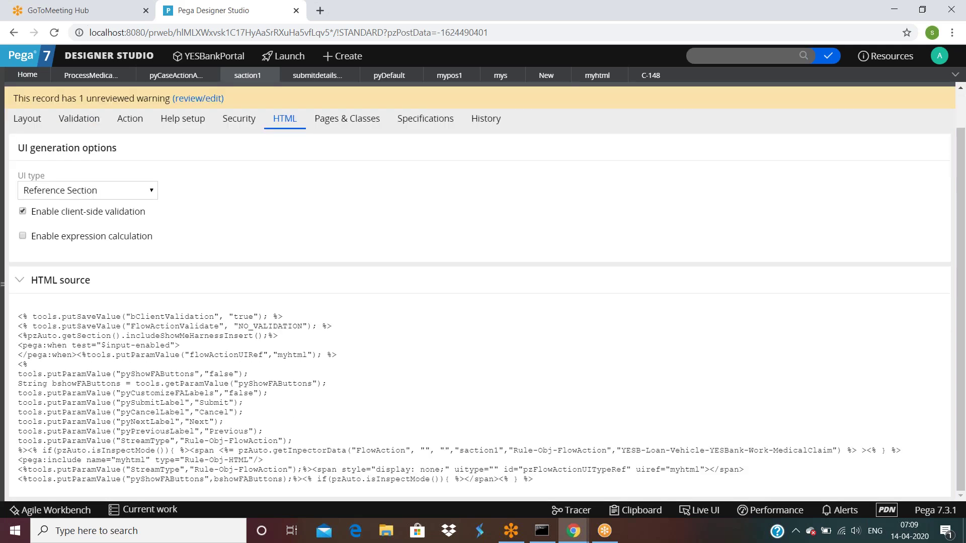
pyautogui.scroll(1, 483, 292)
pyautogui.scroll(1, 33, 276)
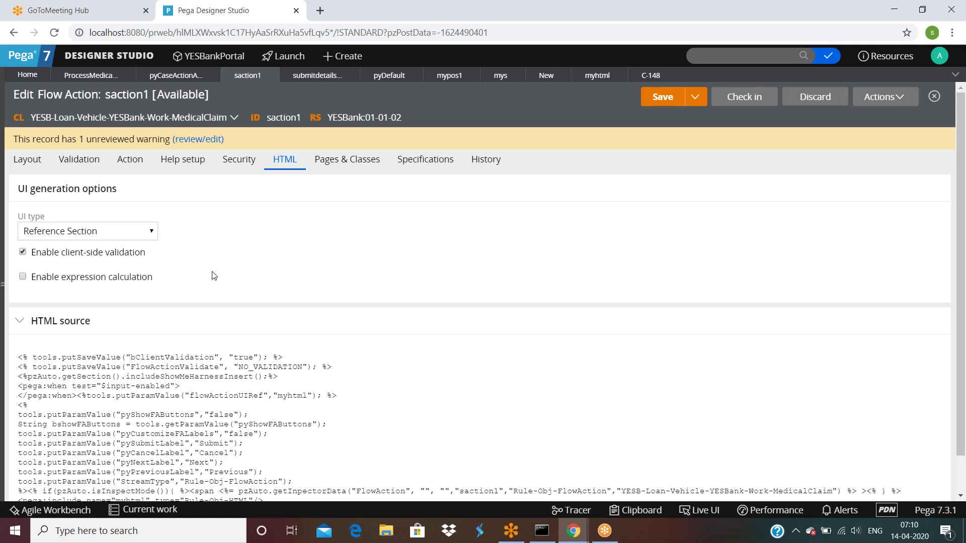
pyautogui.scroll(-1, 213, 276)
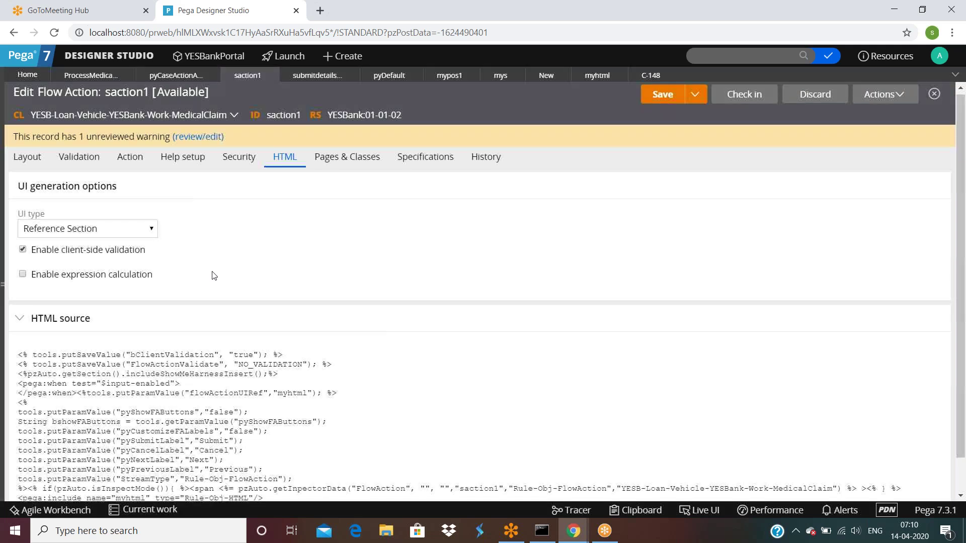
pyautogui.scroll(-1, 214, 276)
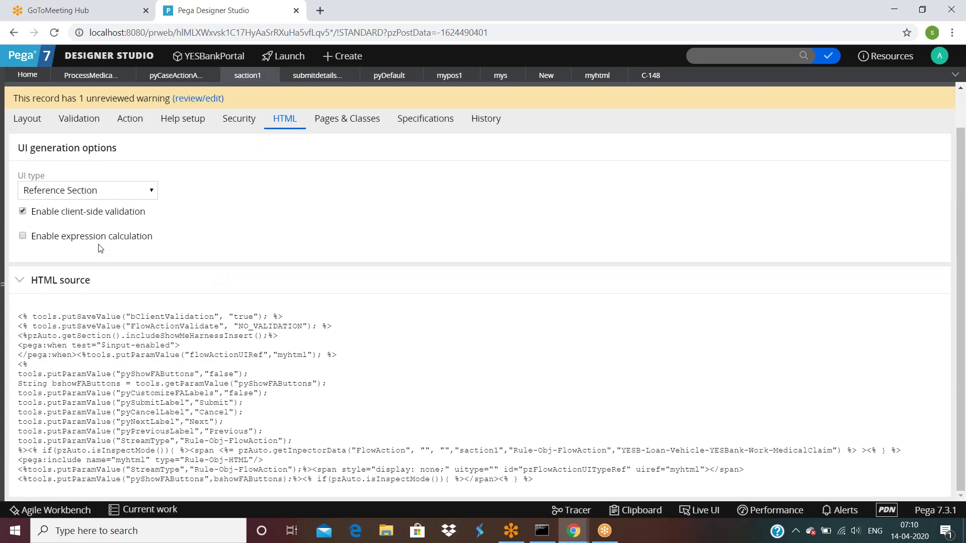
pyautogui.scroll(1, 104, 247)
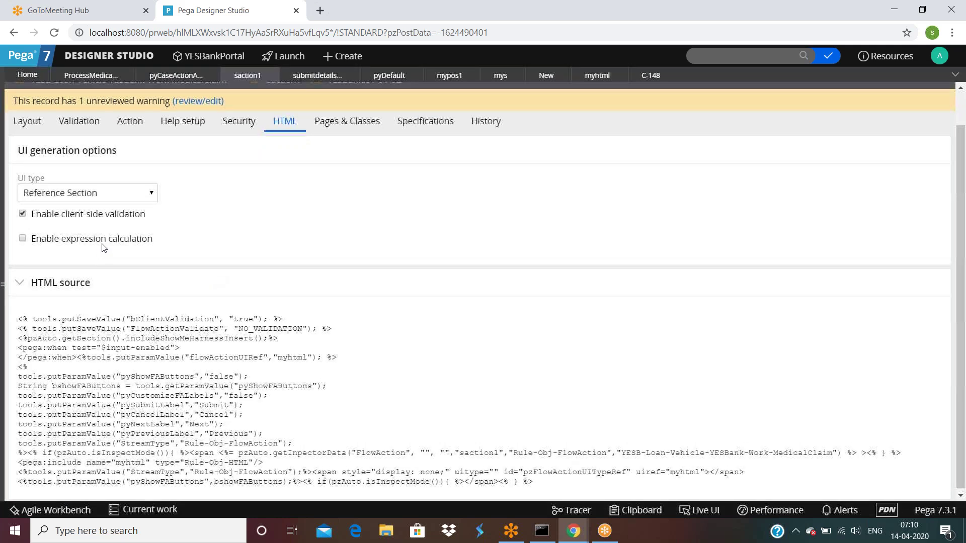
pyautogui.scroll(2, 103, 247)
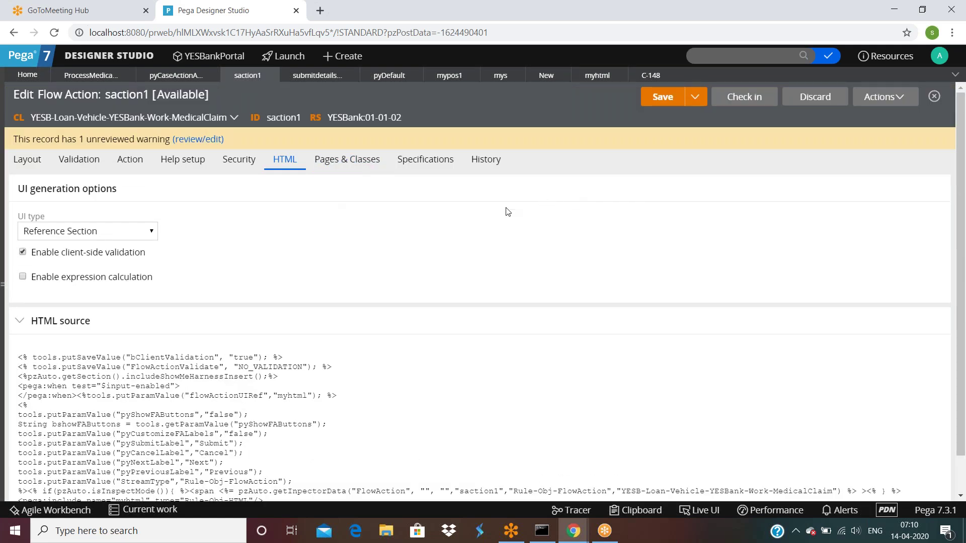
# Inspect the Refresh When builder in saction1's layout, keeping Changes, and cancel it.
pyautogui.click(30, 167)
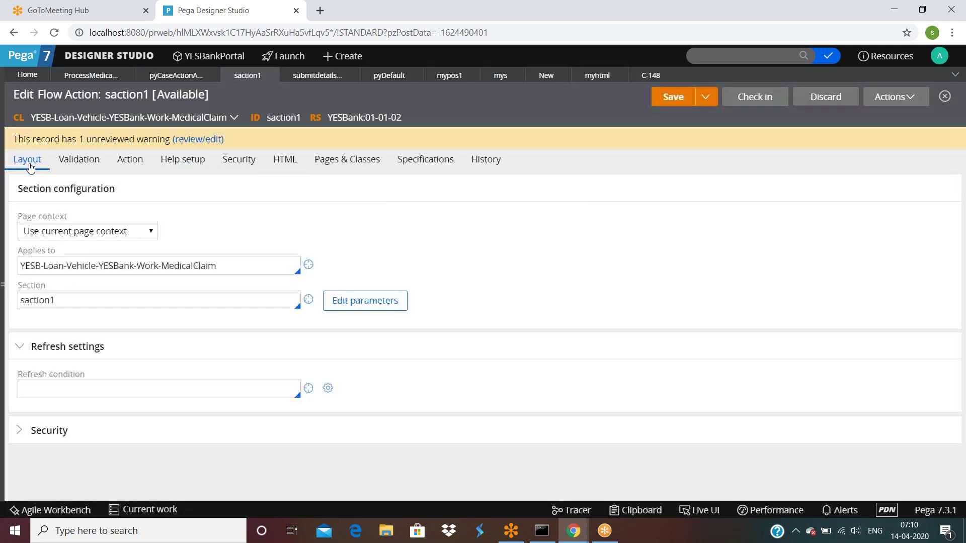
pyautogui.click(34, 388)
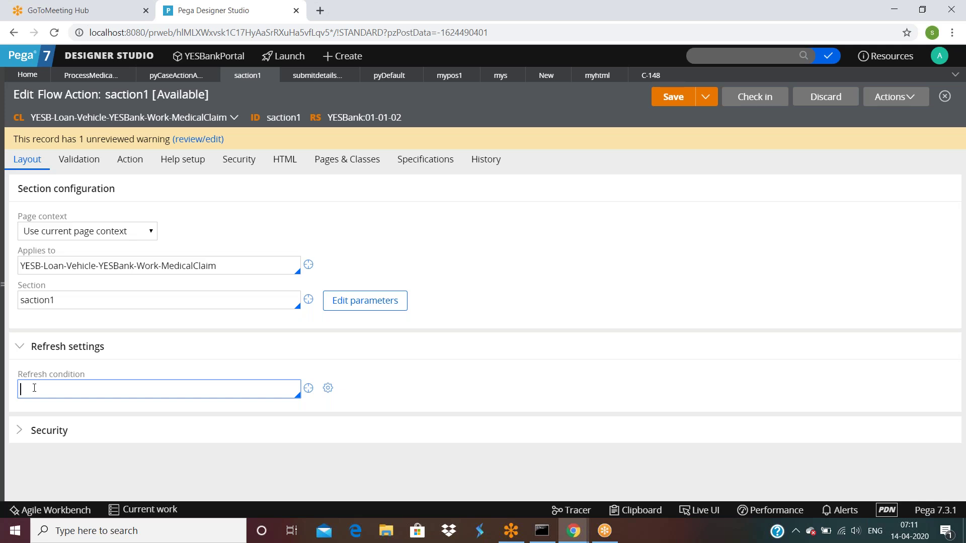
pyautogui.click(327, 389)
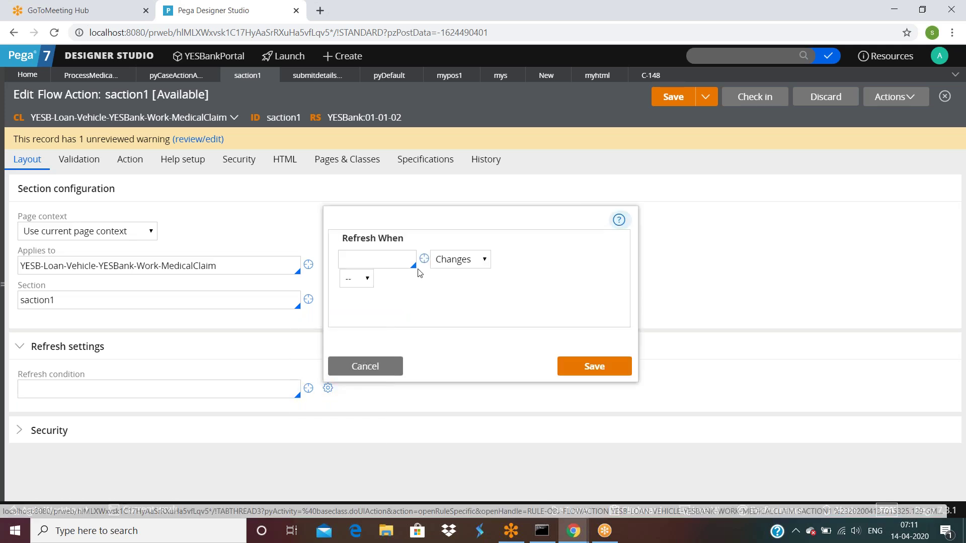
pyautogui.click(455, 261)
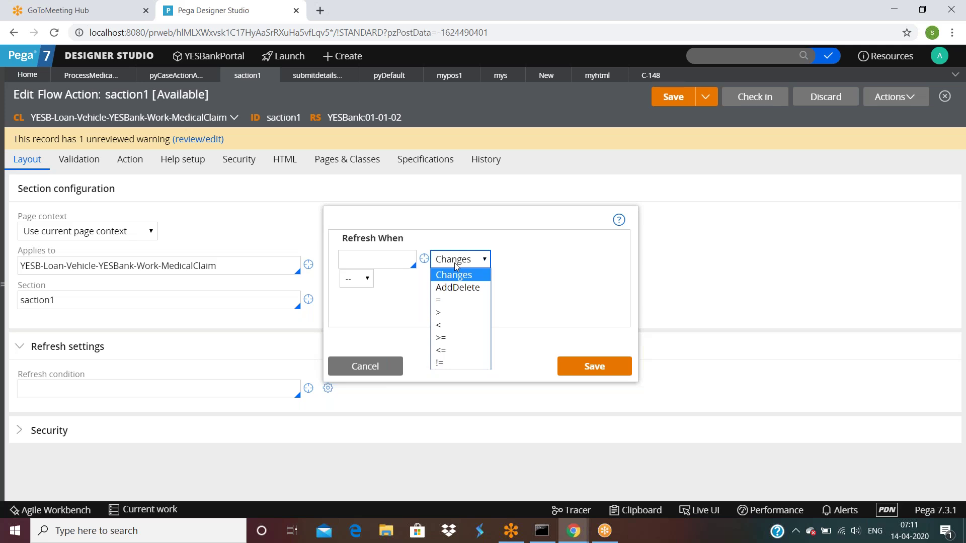
pyautogui.click(455, 238)
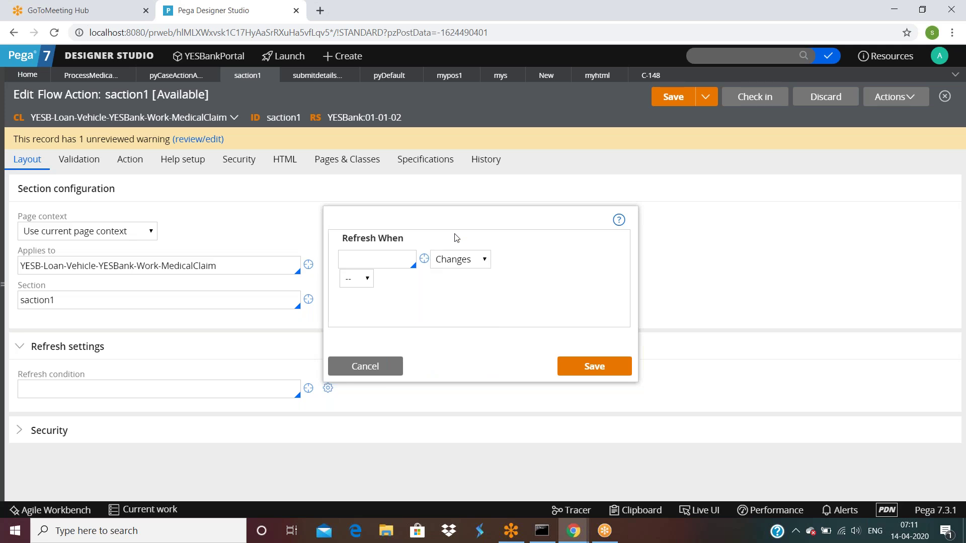
pyautogui.click(395, 255)
pyautogui.click(375, 363)
# Enter ff as the refresh condition, then open and discard the new ff property form.
pyautogui.click(234, 386)
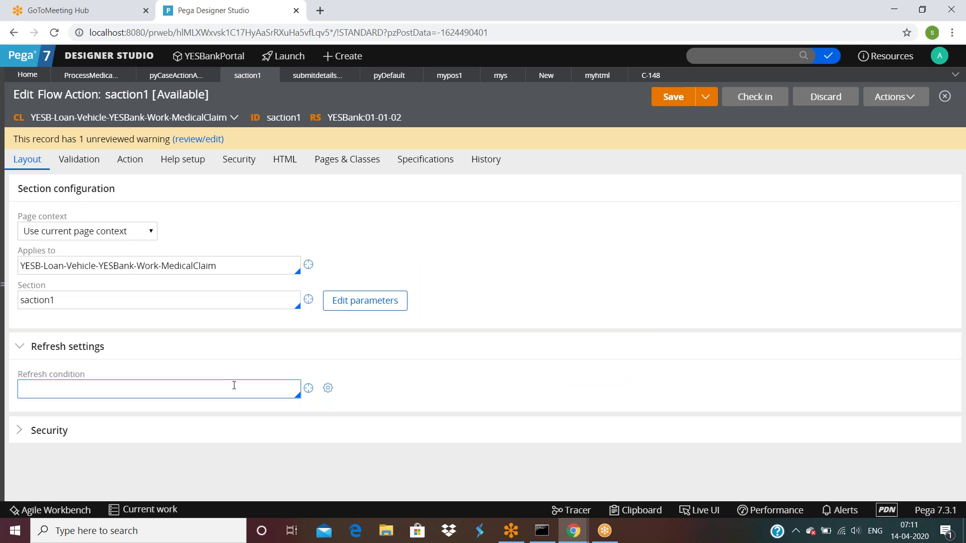
pyautogui.write('ff')
pyautogui.click(308, 388)
pyautogui.click(312, 390)
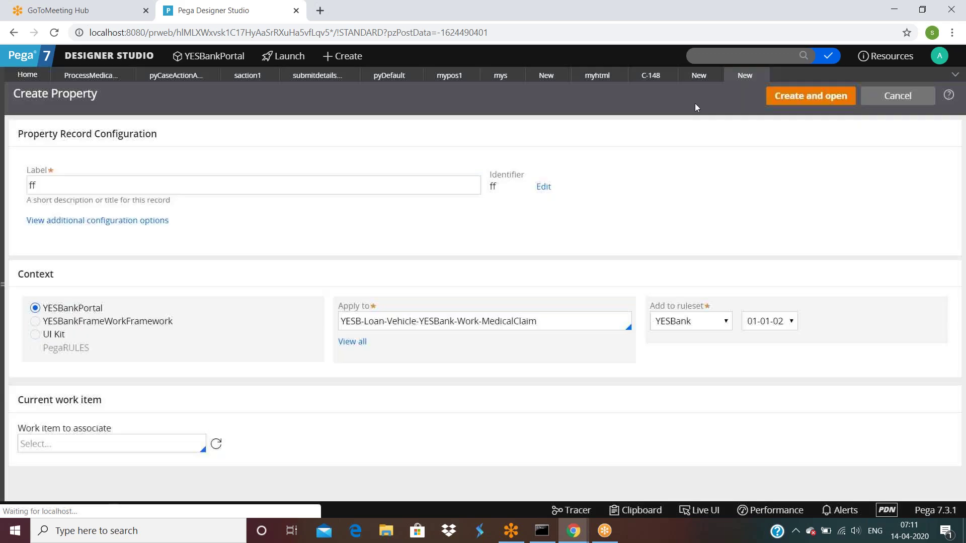
pyautogui.moveTo(470, 185); pyautogui.dragTo(49, 185)
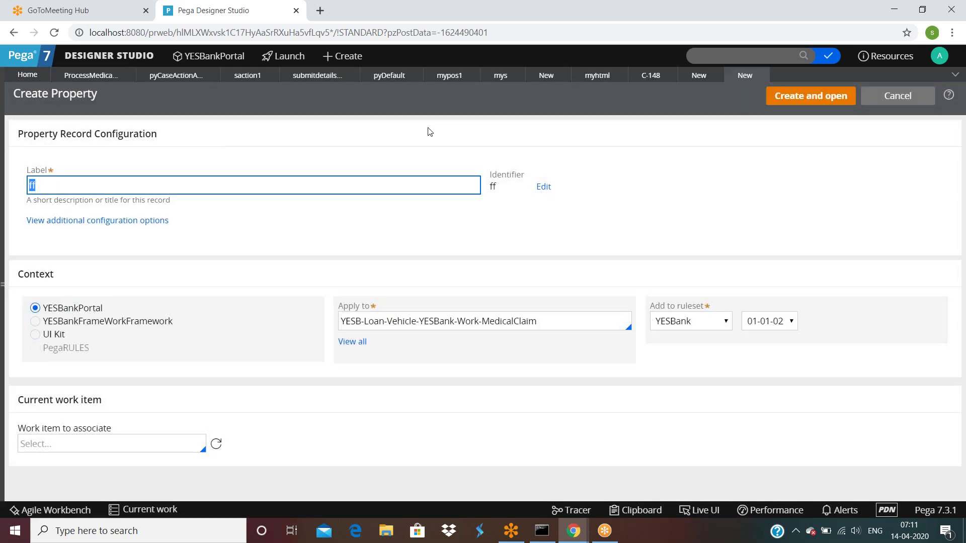
pyautogui.click(760, 76)
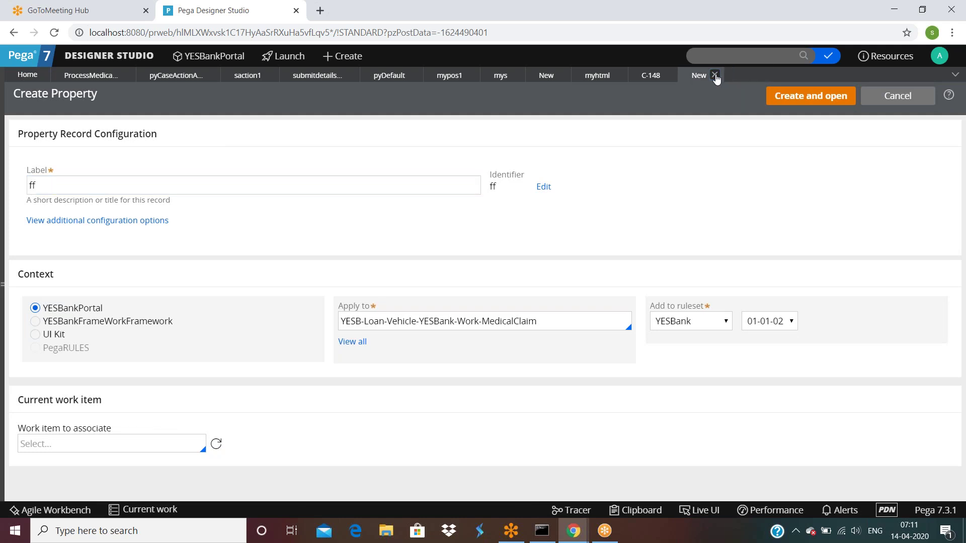
pyautogui.click(719, 75)
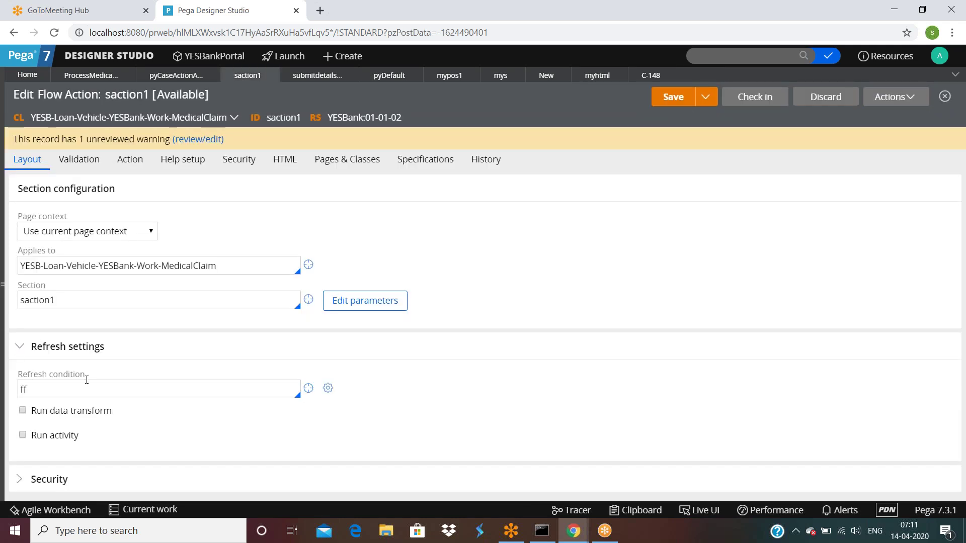
# Replace ff in the refresh condition with .Firstname from the autocomplete list.
pyautogui.click(42, 395)
pyautogui.hotkey('ctrl', 'a')
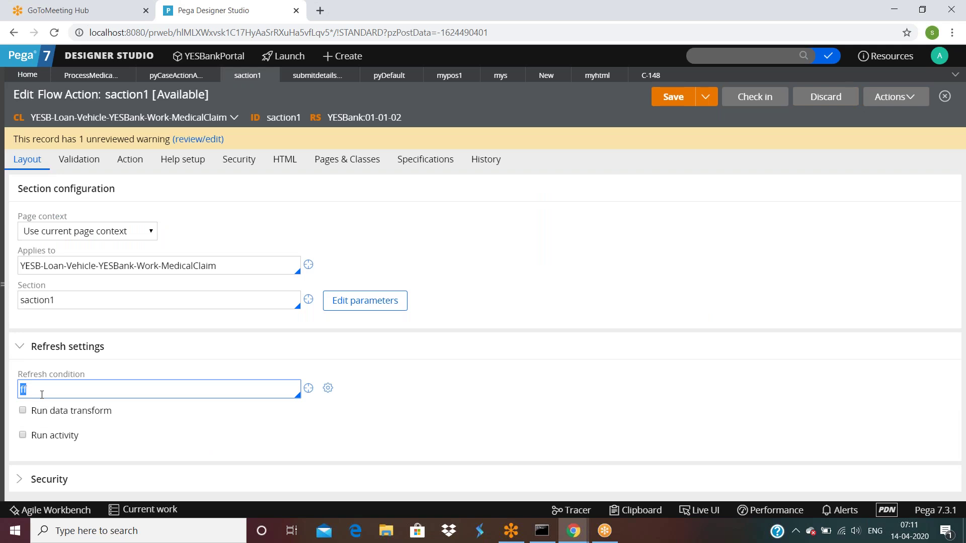
pyautogui.press('BackSpace')
pyautogui.write('.')
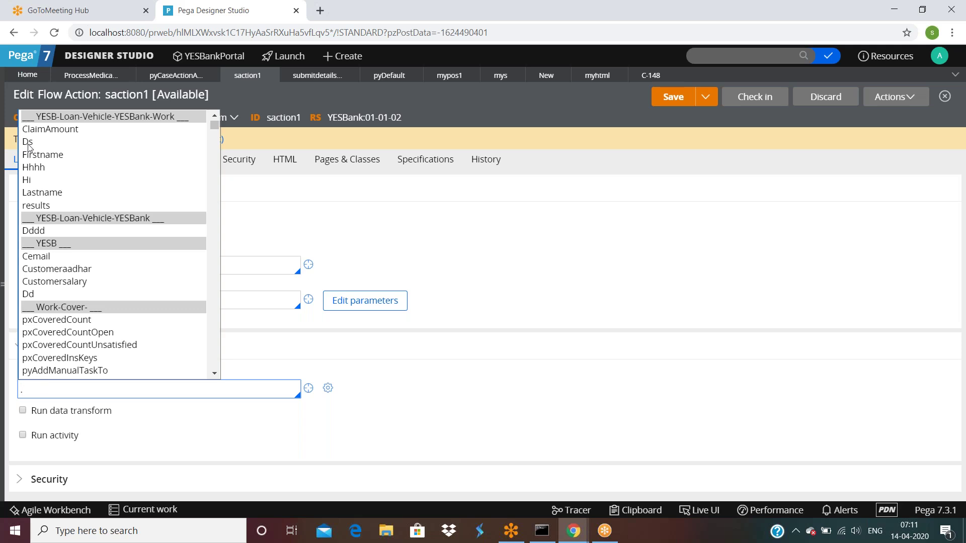
pyautogui.click(40, 155)
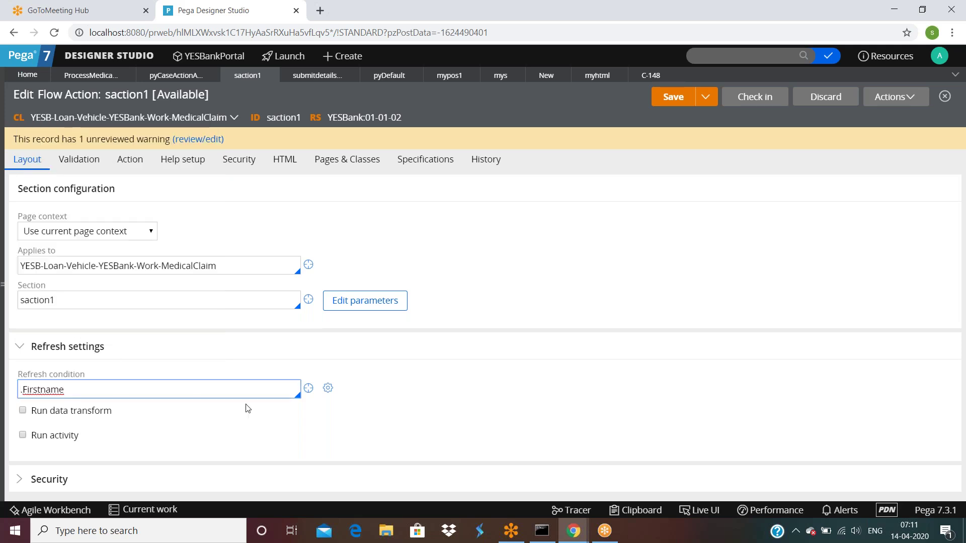
# Save the Refresh When condition as .Firstname Changes with no joining condition.
pyautogui.click(329, 388)
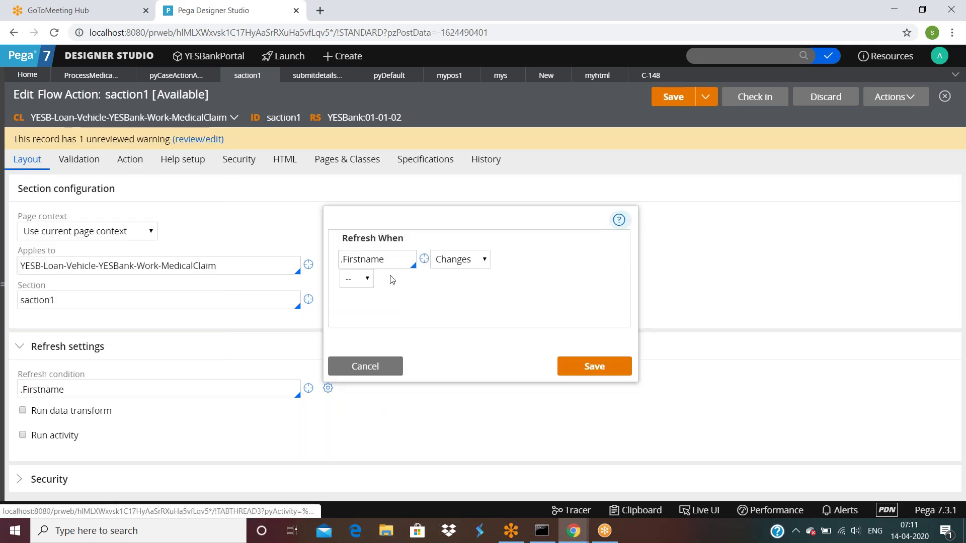
pyautogui.click(467, 262)
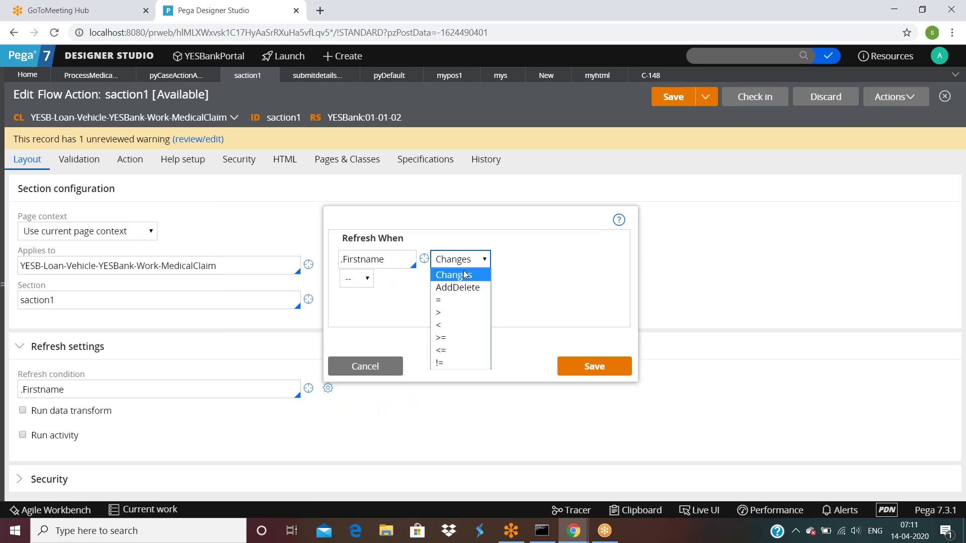
pyautogui.click(461, 274)
pyautogui.click(362, 285)
pyautogui.click(362, 286)
pyautogui.click(604, 366)
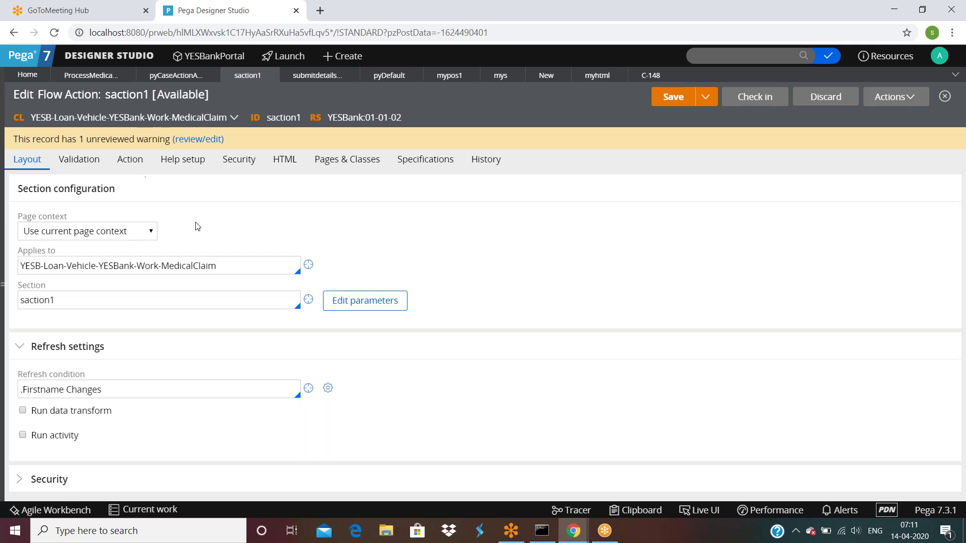
pyautogui.click(142, 390)
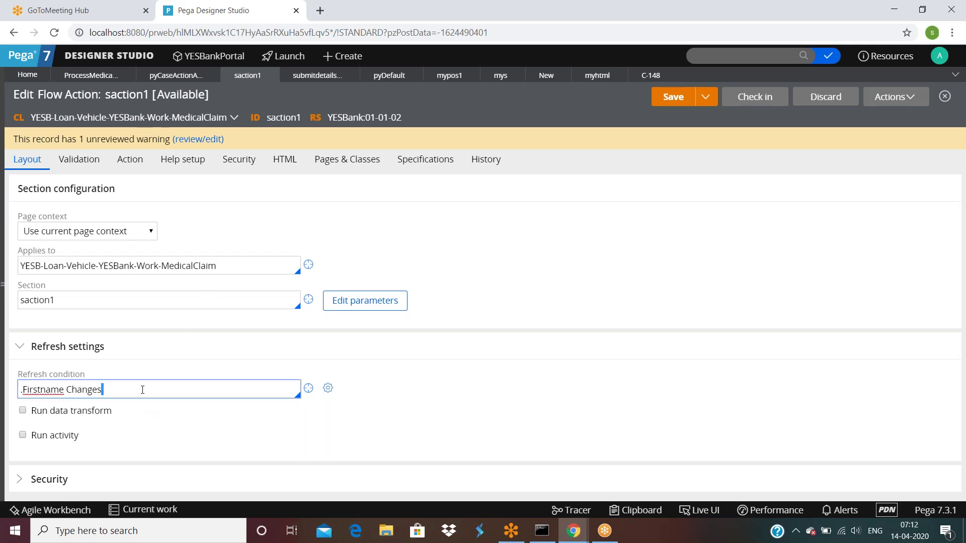
pyautogui.hotkey('ctrl', 'a')
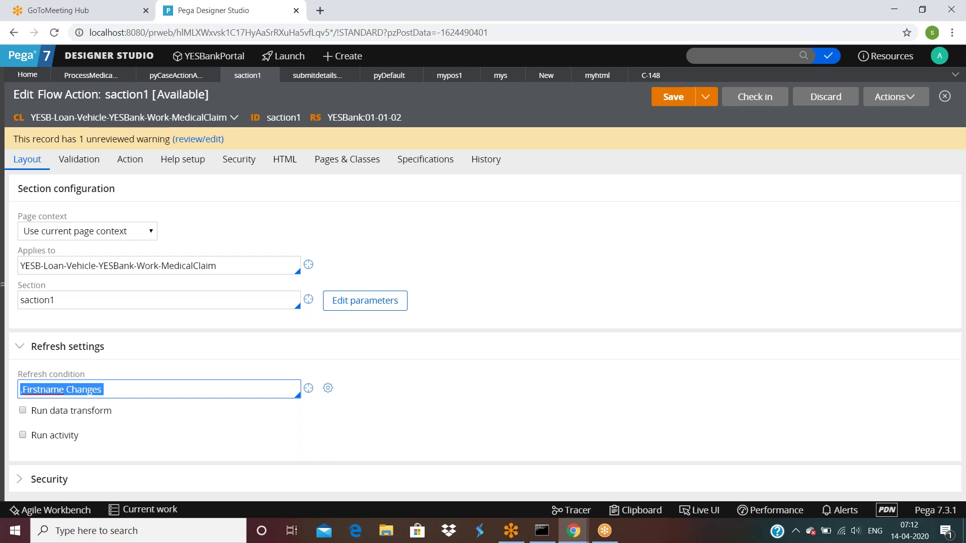
# In pyCaseActionAreaButtons, start adding a refresh-this-section action to a button cell.
pyautogui.click(170, 76)
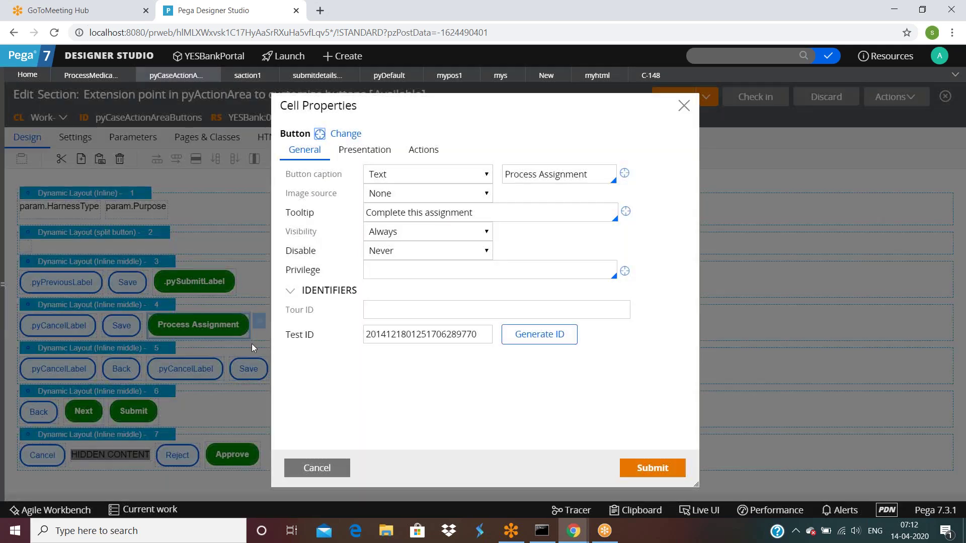
pyautogui.click(424, 150)
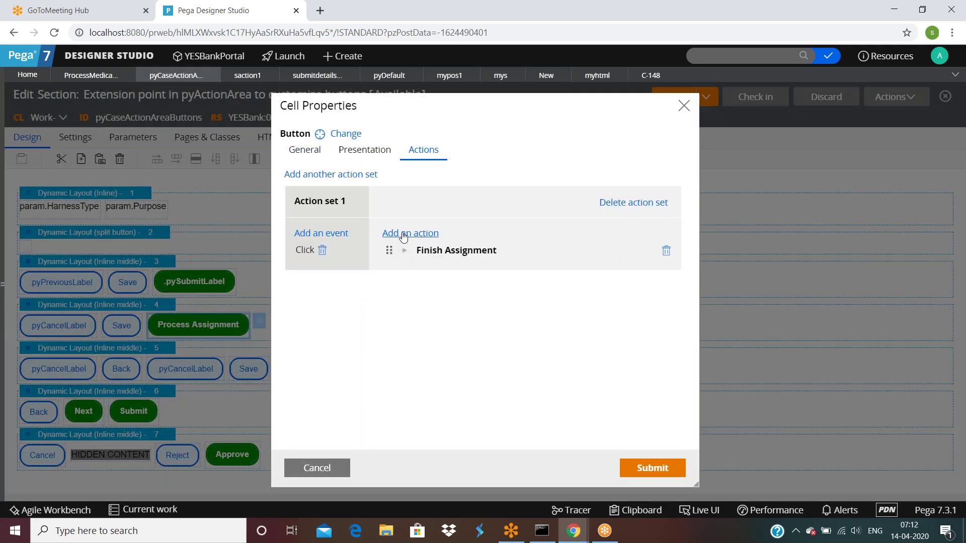
pyautogui.click(403, 234)
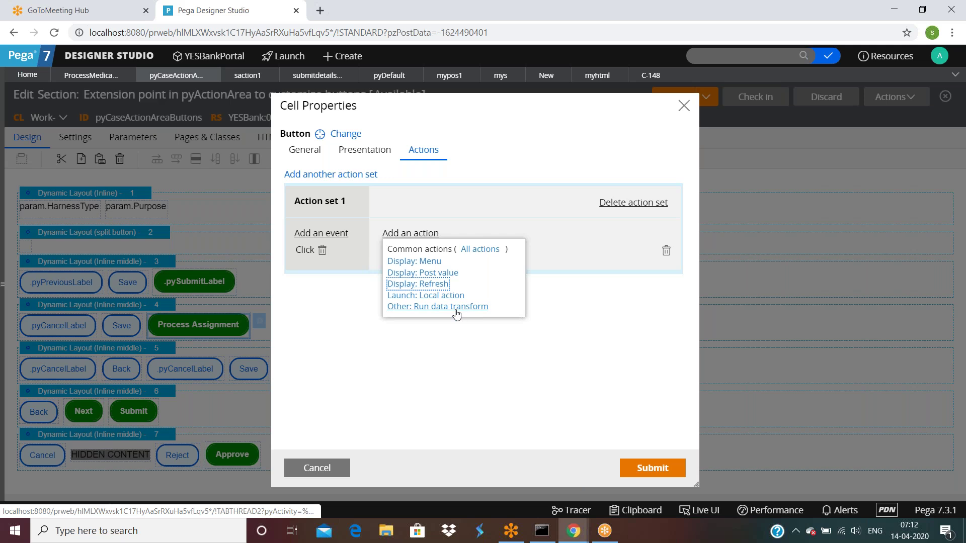
pyautogui.click(444, 284)
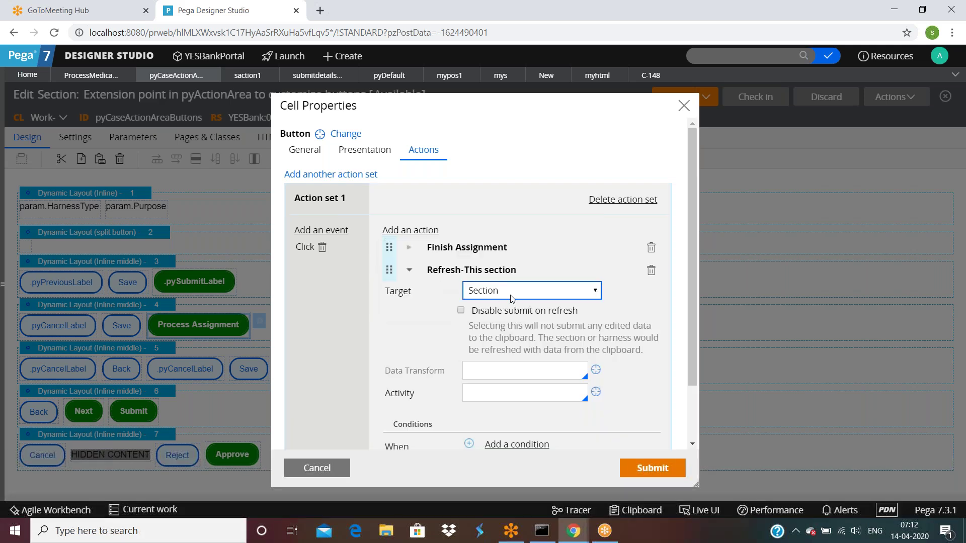
# Review the refresh's data transform and activity fields, then close cell properties unapplied.
pyautogui.scroll(-2, 512, 299)
pyautogui.click(489, 304)
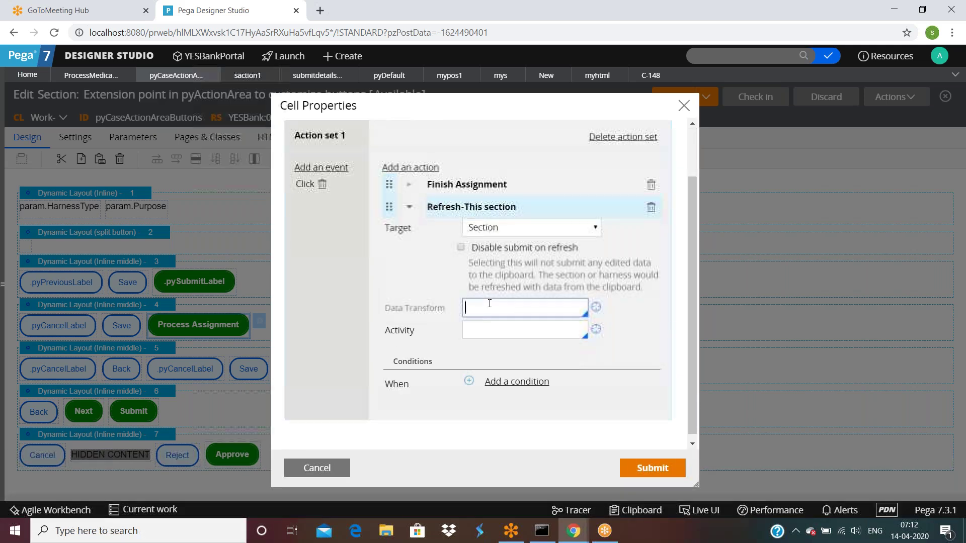
pyautogui.click(490, 324)
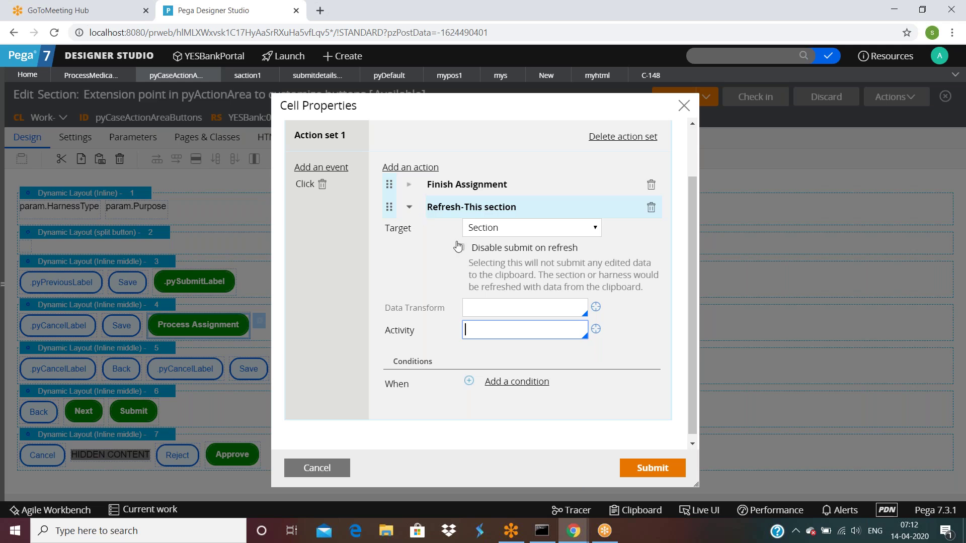
pyautogui.hotkey('shift', 'Tab')
pyautogui.click(482, 333)
pyautogui.click(480, 309)
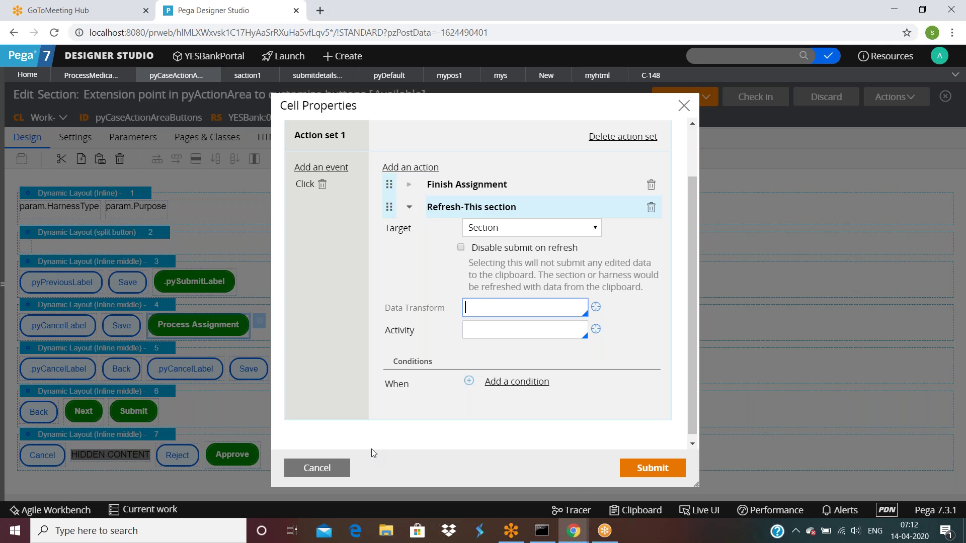
pyautogui.click(317, 468)
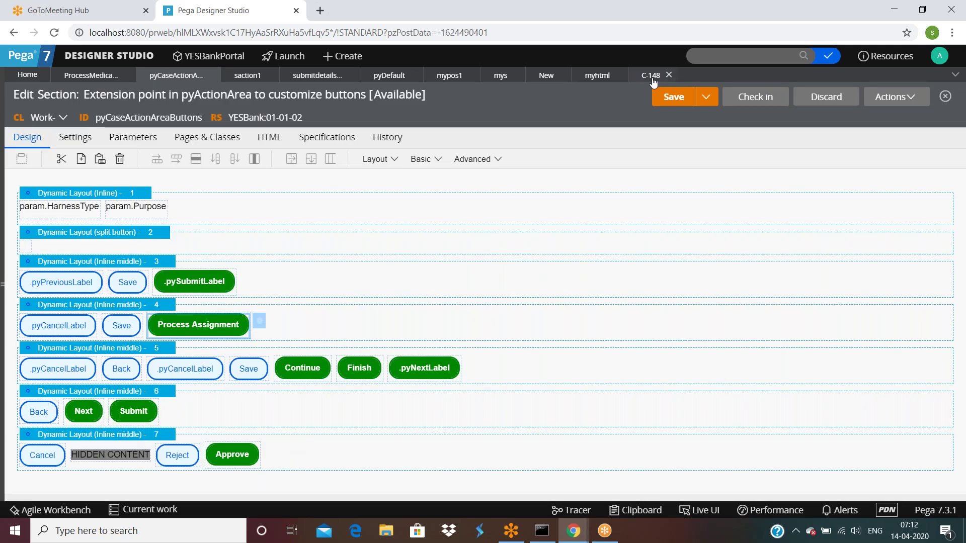
# Clear saction1's refresh condition.
pyautogui.click(264, 77)
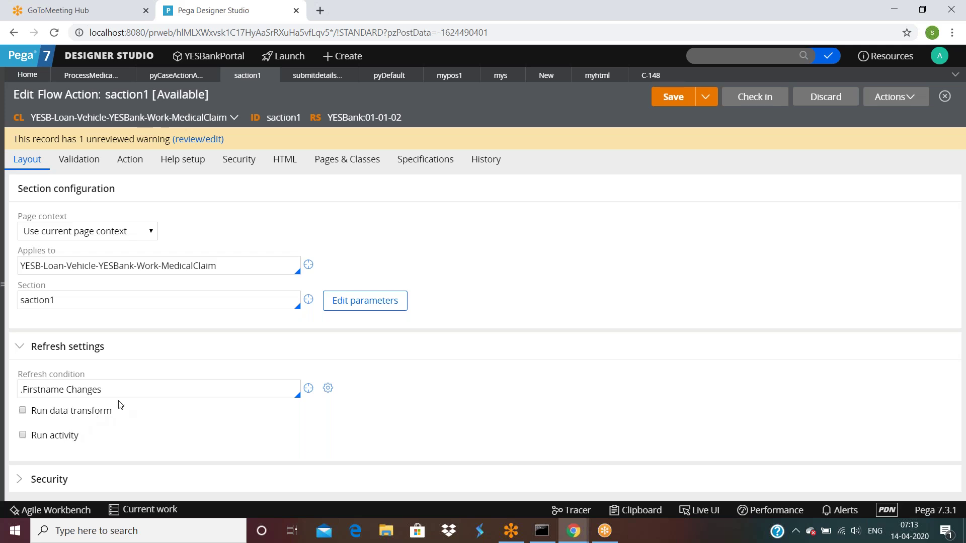
pyautogui.click(170, 393)
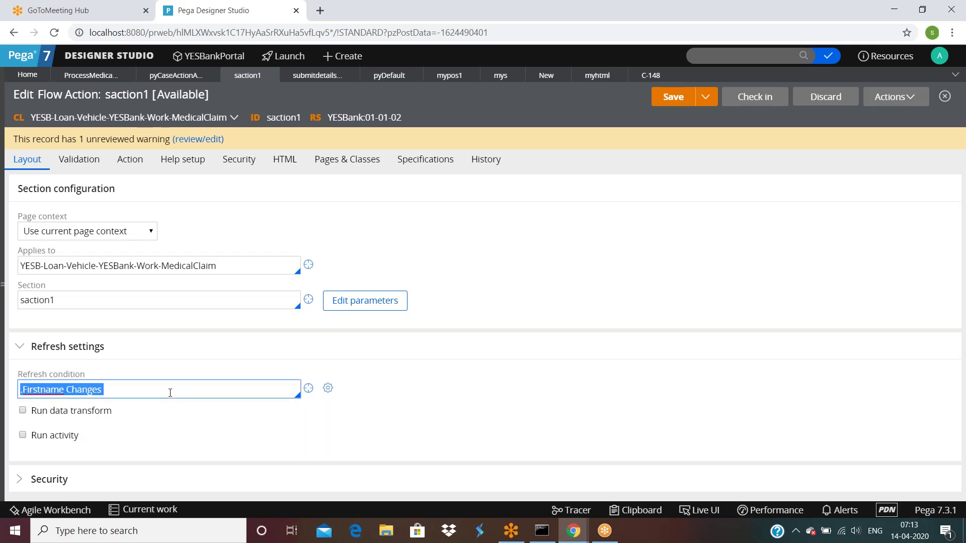
pyautogui.press('BackSpace')
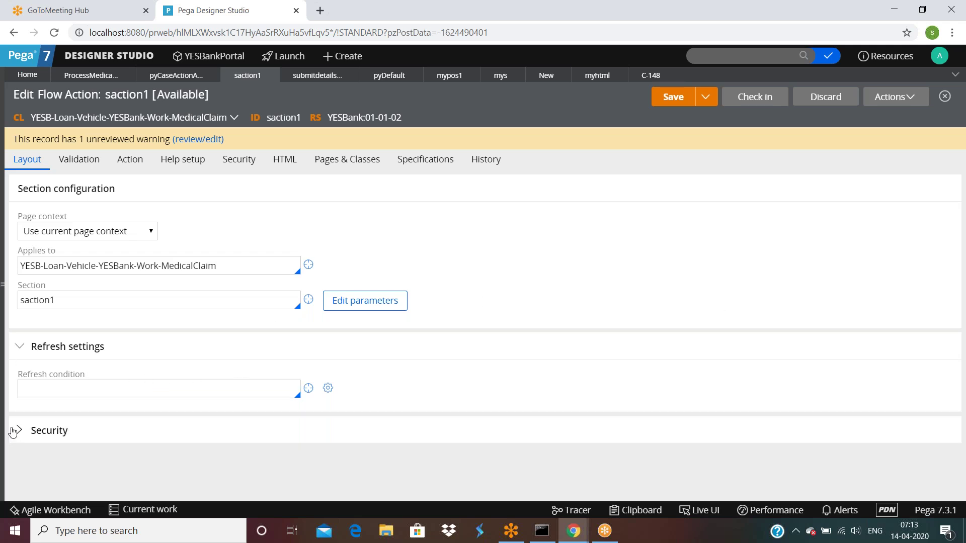
# Set saction1's update privilege to mypr under Security and open the saction1 section.
pyautogui.click(21, 429)
pyautogui.click(47, 473)
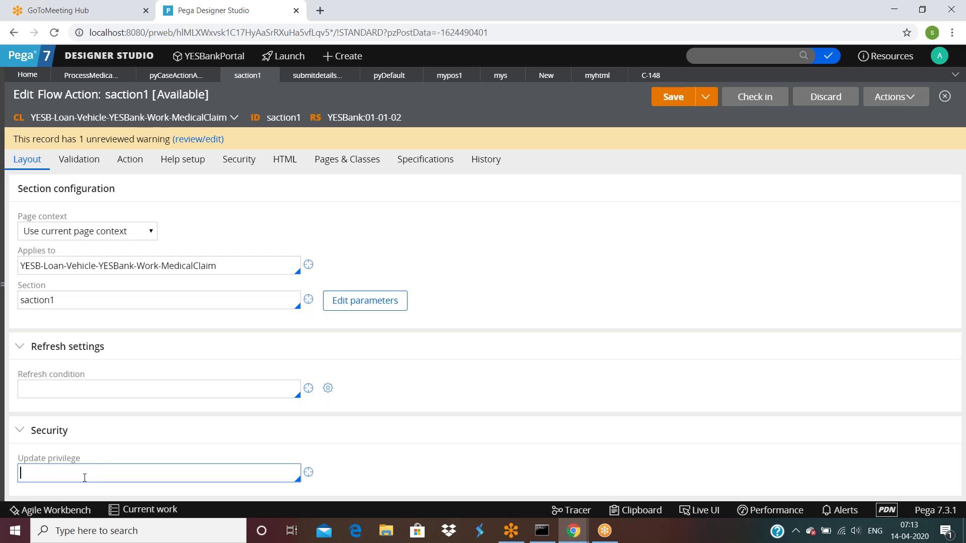
pyautogui.write('m')
pyautogui.press('BackSpace')
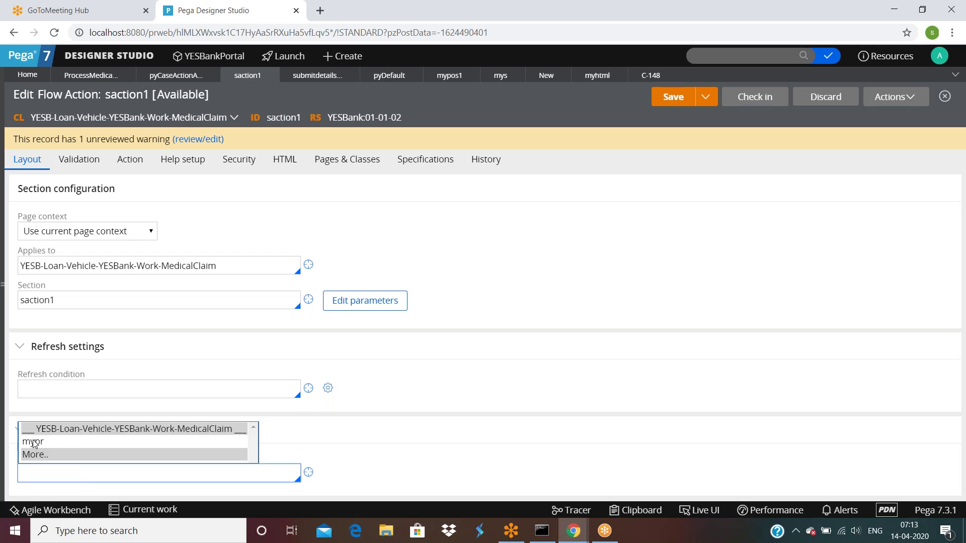
pyautogui.click(35, 443)
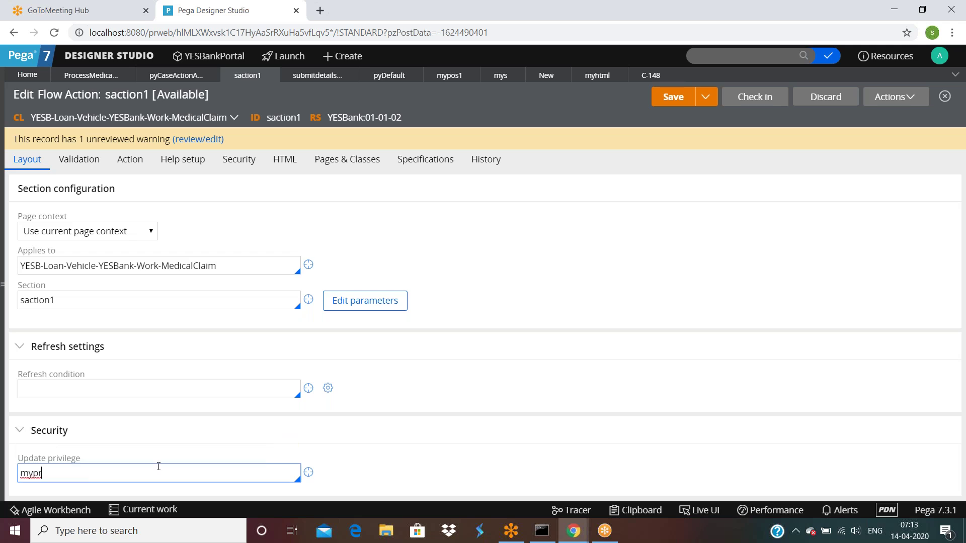
pyautogui.click(309, 299)
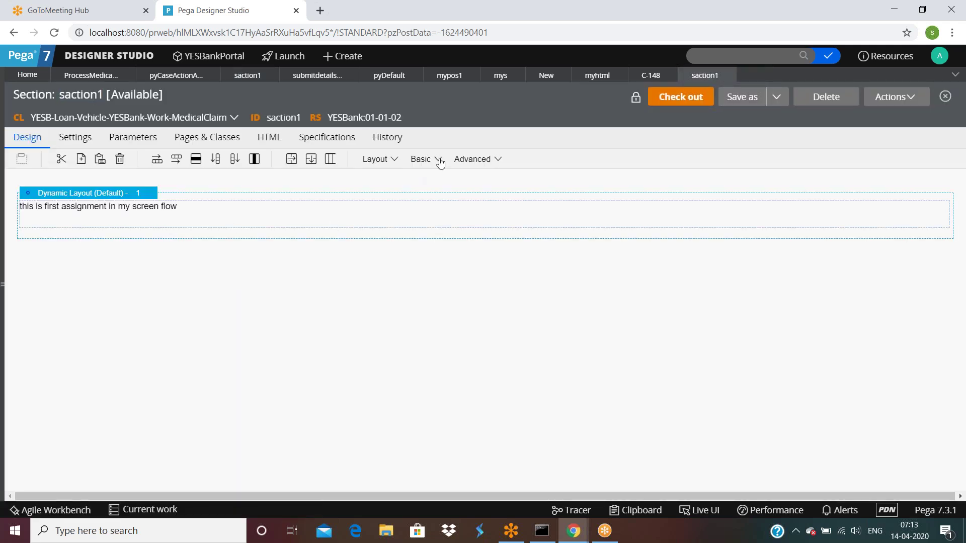
# Add a Text Input to the saction1 section layout, bound to .Cemail.
pyautogui.click(439, 160)
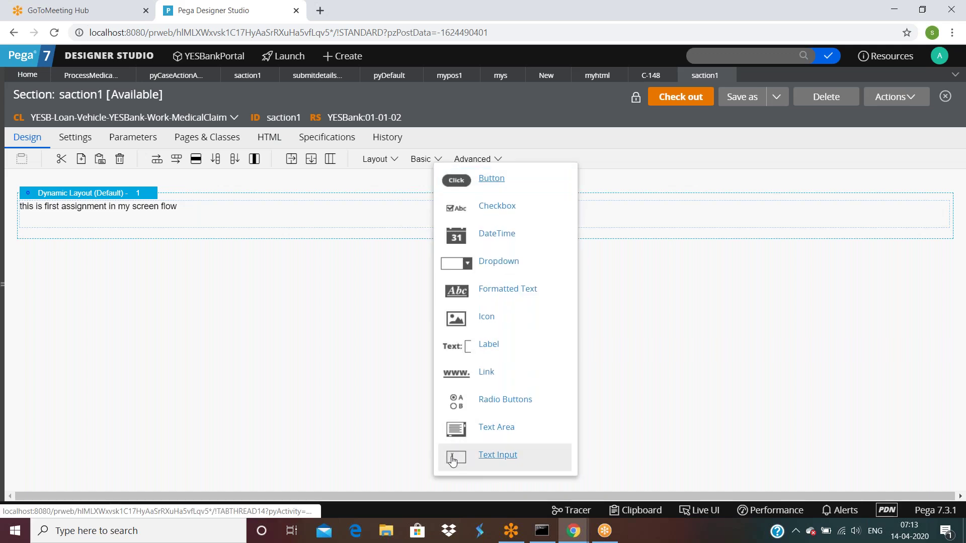
pyautogui.moveTo(452, 460); pyautogui.dragTo(348, 209)
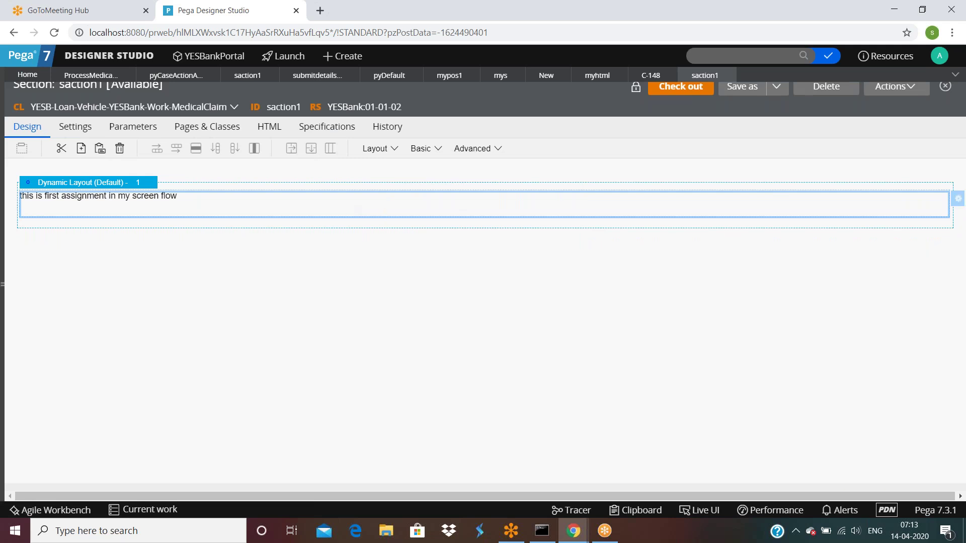
pyautogui.doubleClick(404, 228)
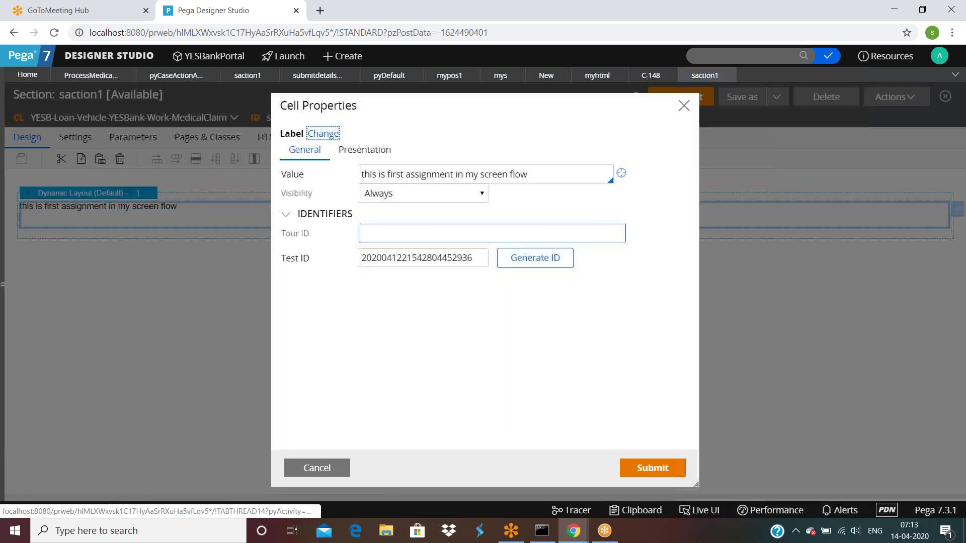
pyautogui.click(323, 133)
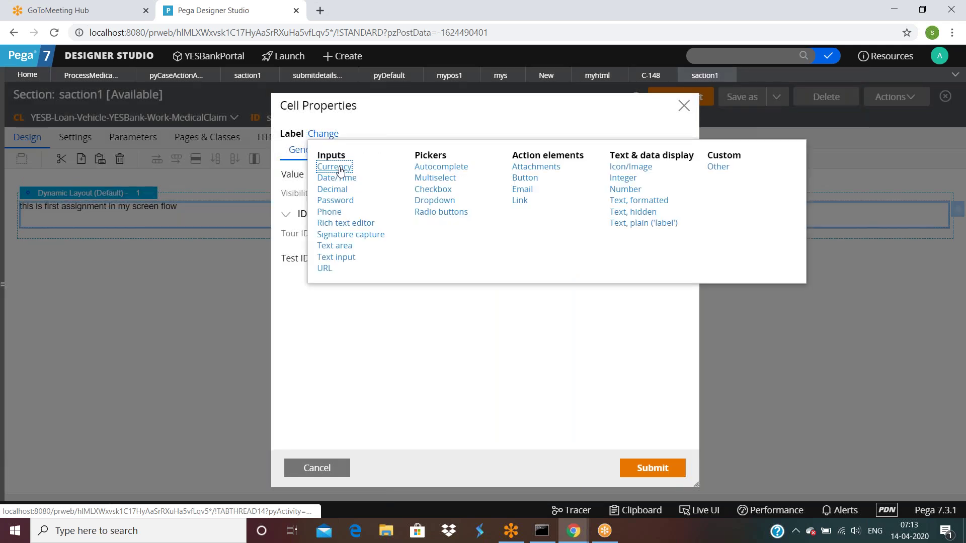
pyautogui.click(336, 257)
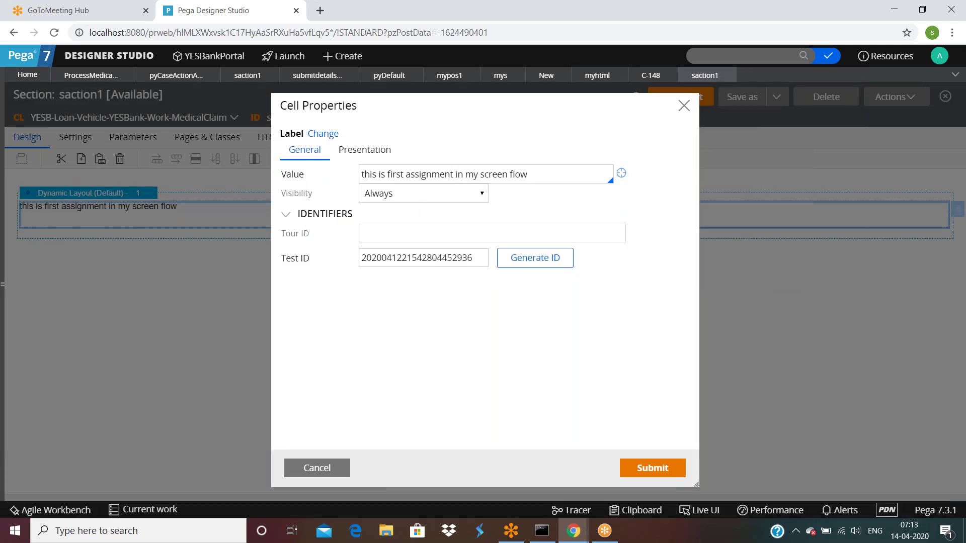
pyautogui.click(383, 178)
pyautogui.write('.')
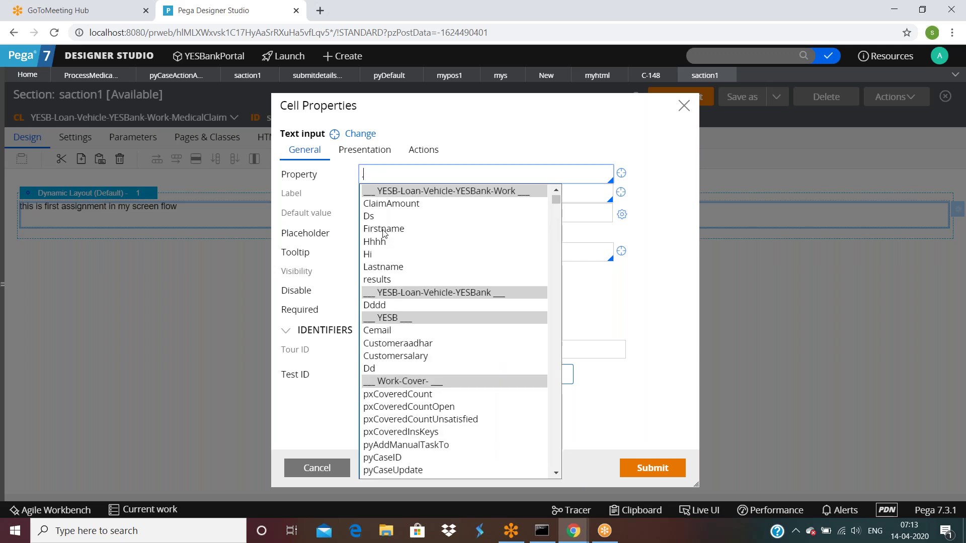
pyautogui.click(389, 207)
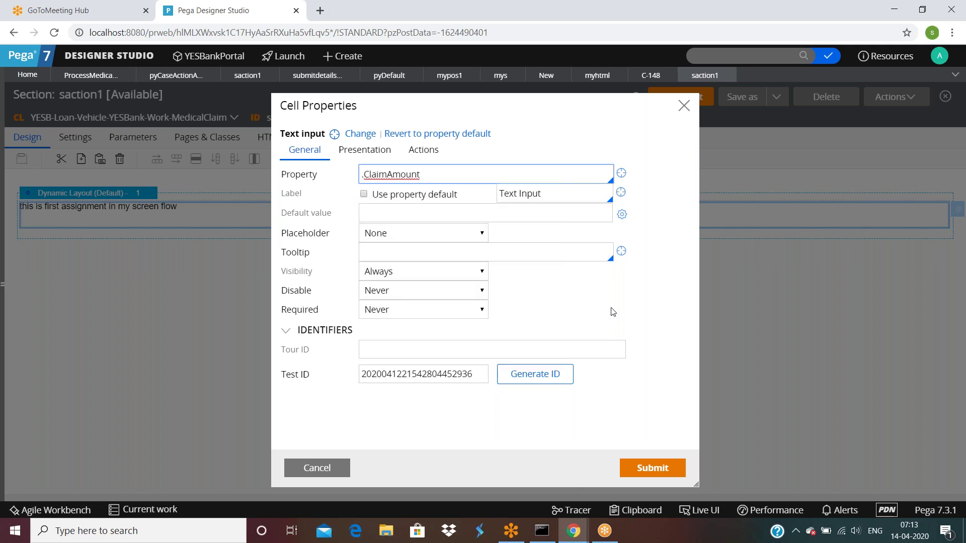
pyautogui.tripleClick(446, 172)
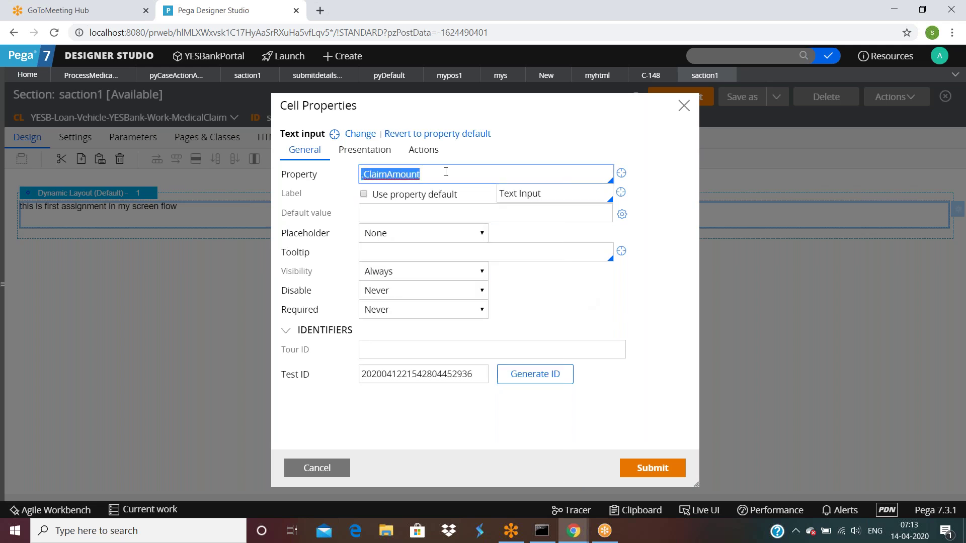
pyautogui.write('.')
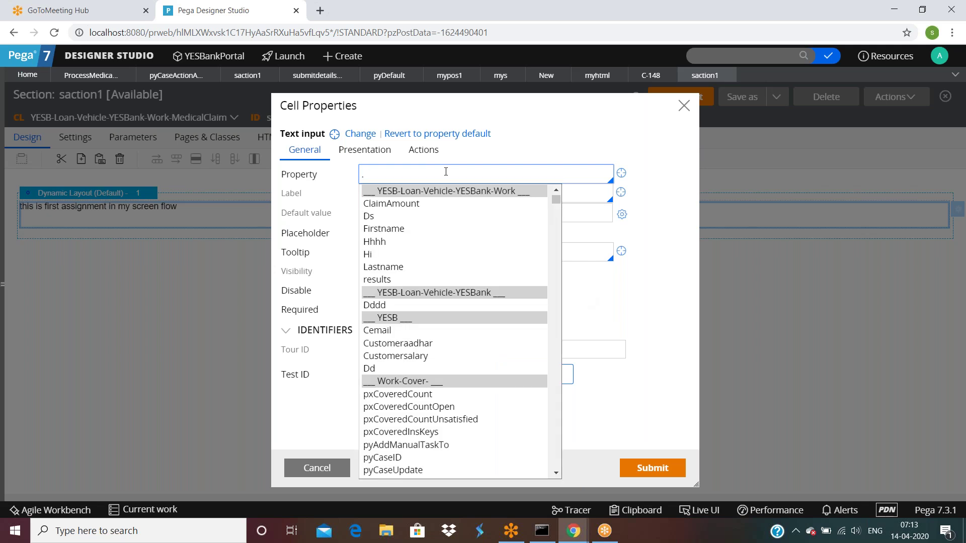
pyautogui.write('Ema')
pyautogui.click(378, 330)
pyautogui.click(653, 466)
# Copy the text input cell below itself and bind the copy to .Customersalary.
pyautogui.rightClick(134, 216)
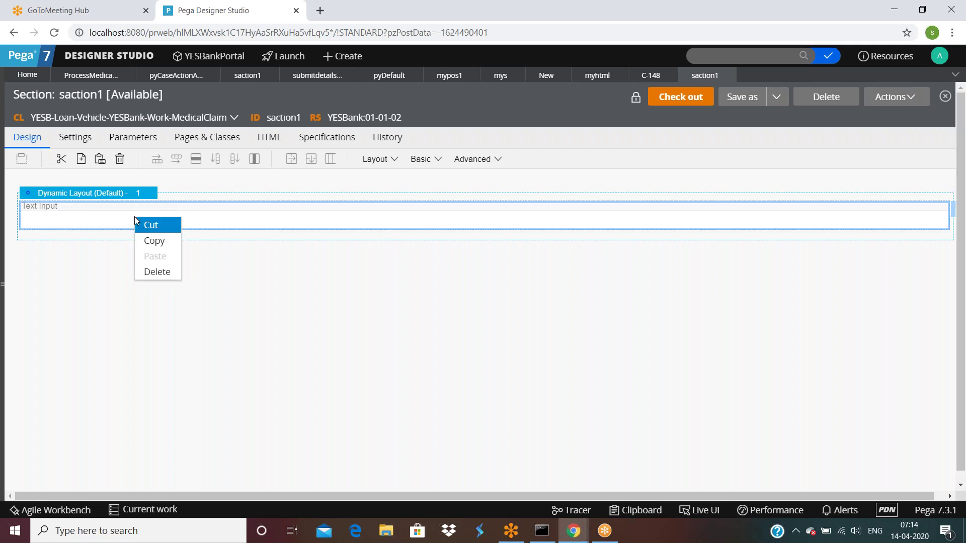
pyautogui.click(149, 243)
pyautogui.rightClick(123, 220)
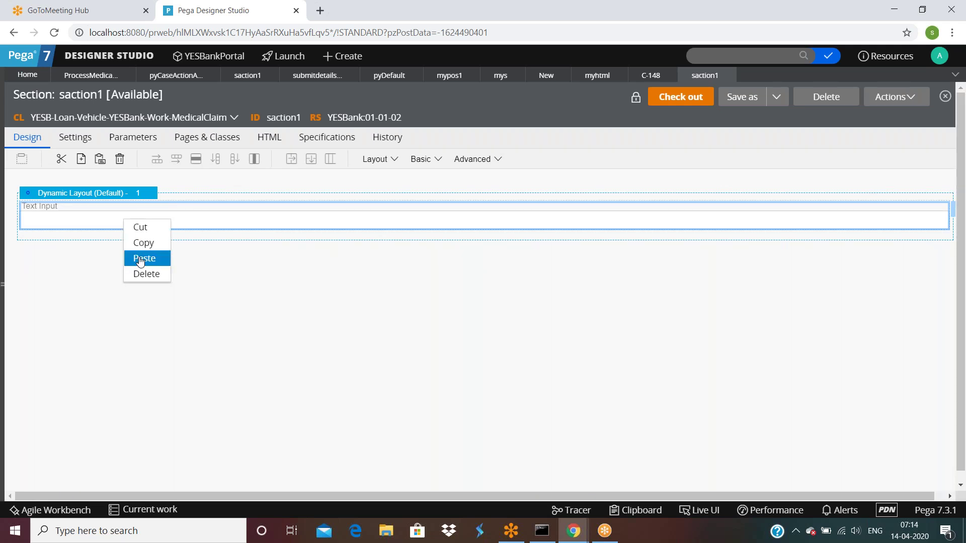
pyautogui.click(138, 258)
pyautogui.doubleClick(78, 258)
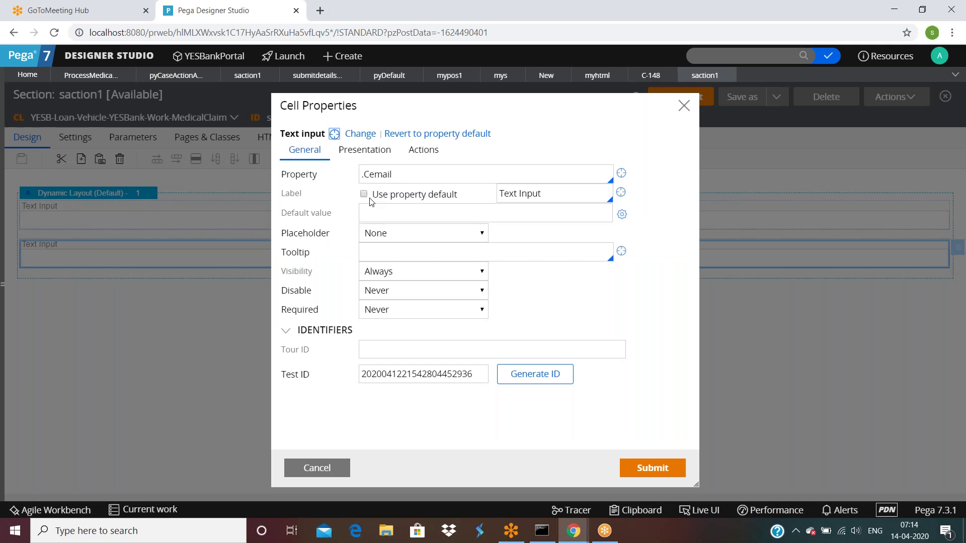
pyautogui.click(415, 177)
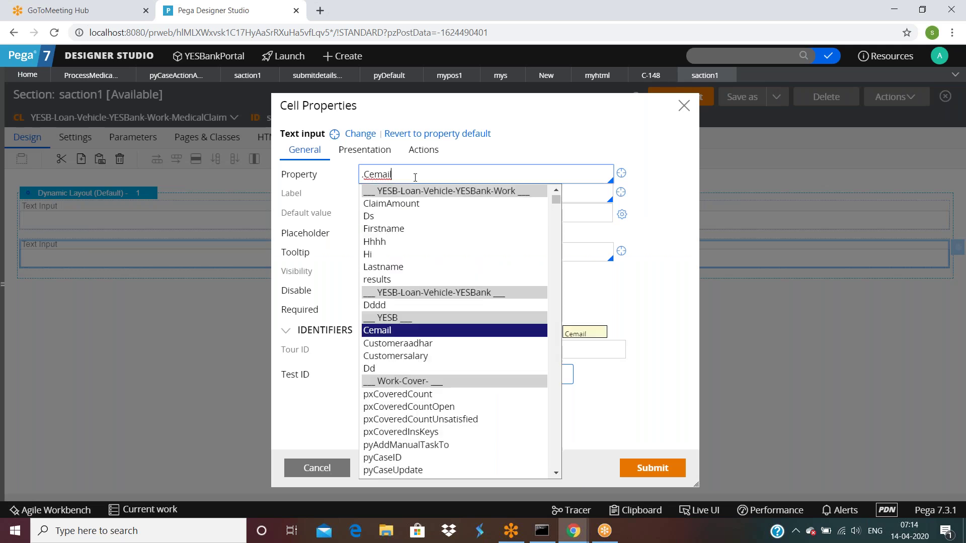
pyautogui.click(408, 356)
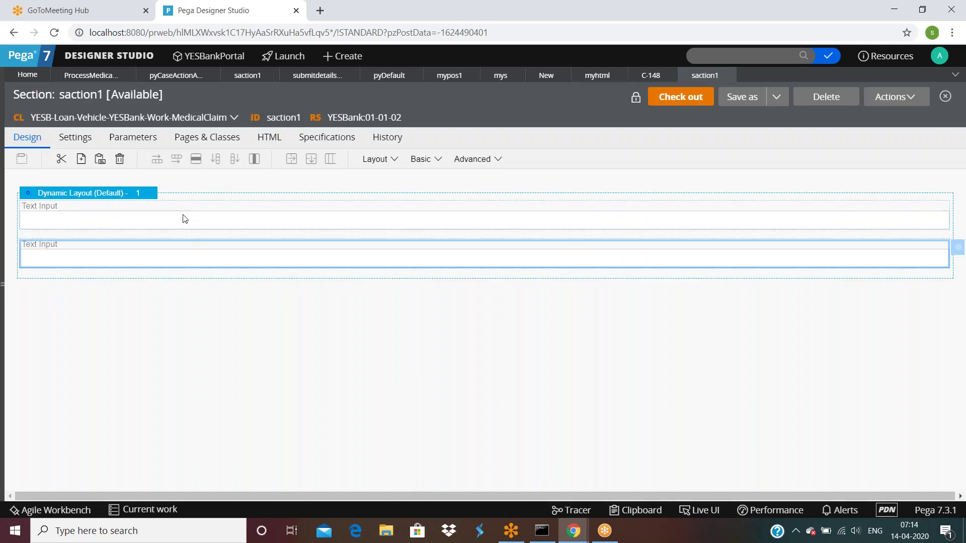
# Check the saction1 section out and back in with comment asdfs, then save saction1.
pyautogui.click(687, 97)
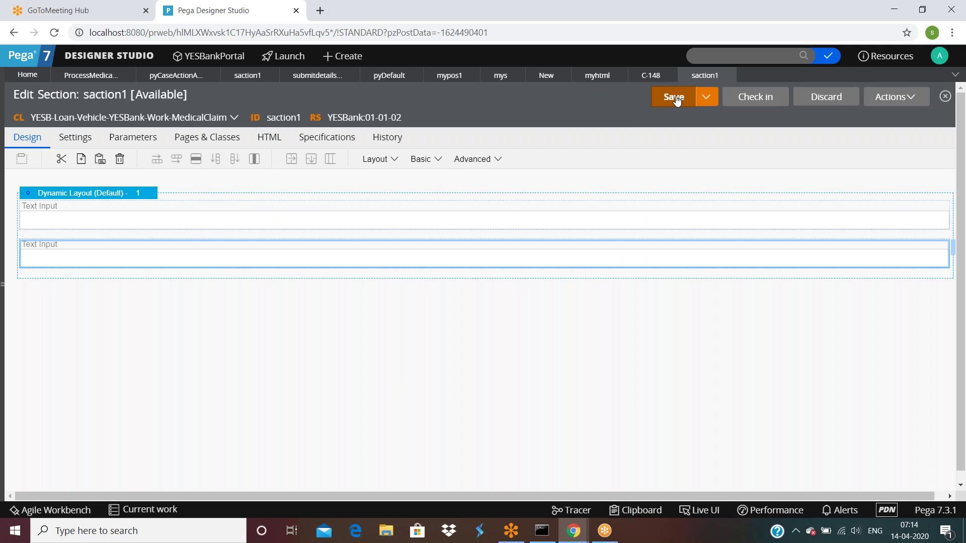
pyautogui.click(755, 97)
pyautogui.write('asdfs')
pyautogui.click(647, 346)
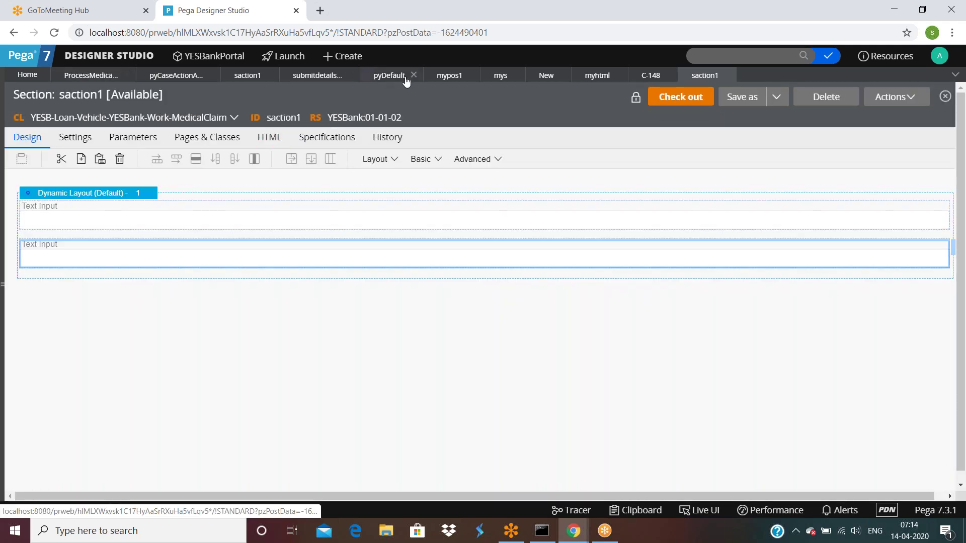
pyautogui.click(248, 79)
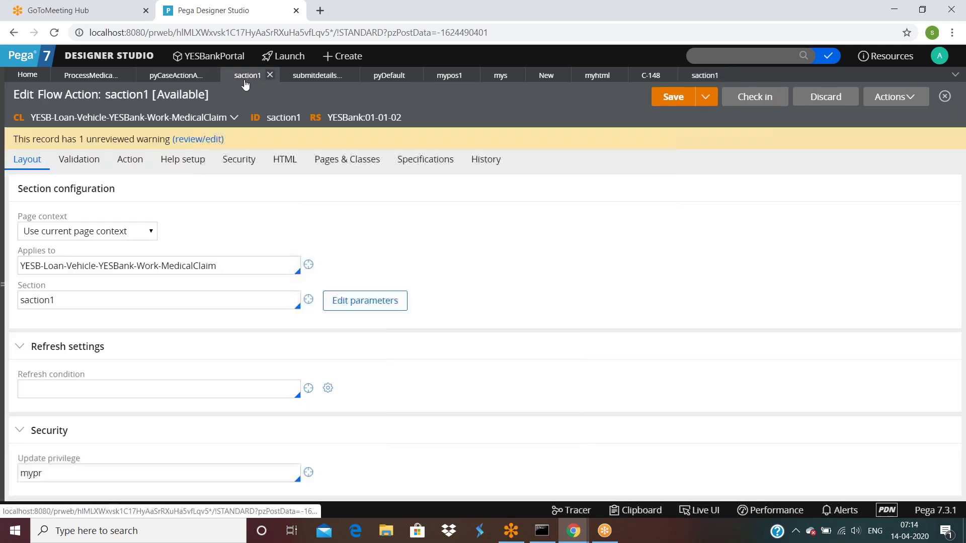
pyautogui.click(675, 105)
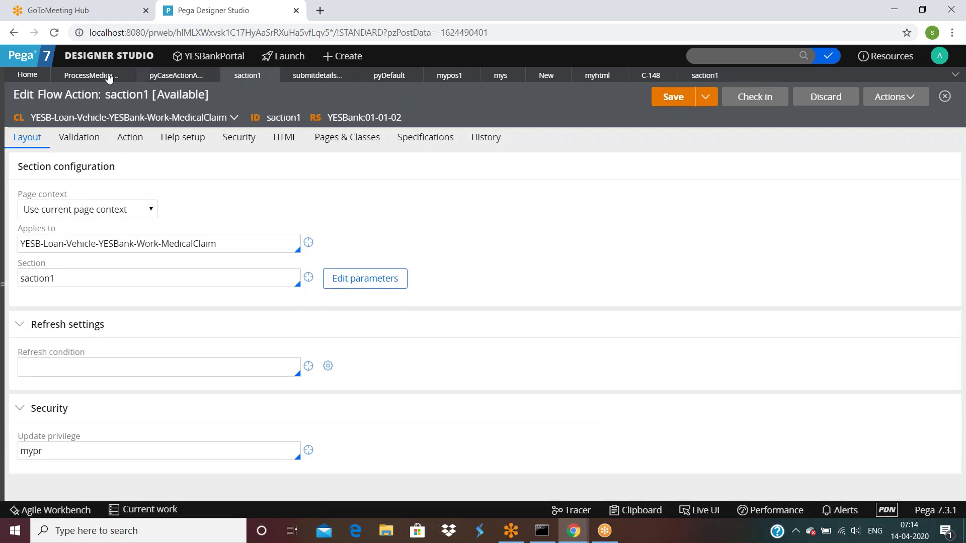
# Run process medical claim as case C-149 with names sdfdsf/sdfsf and confirm both text inputs appear.
pyautogui.click(75, 79)
pyautogui.click(894, 96)
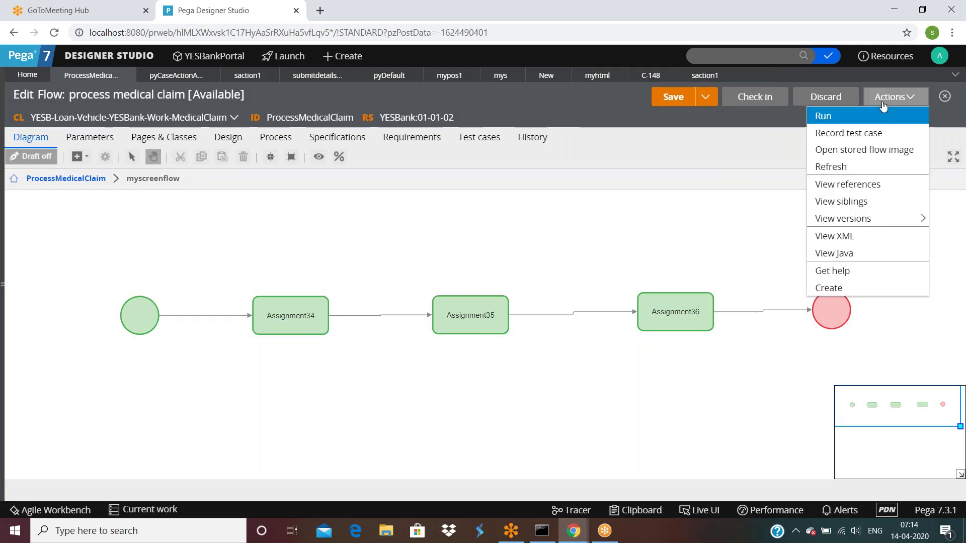
pyautogui.click(833, 120)
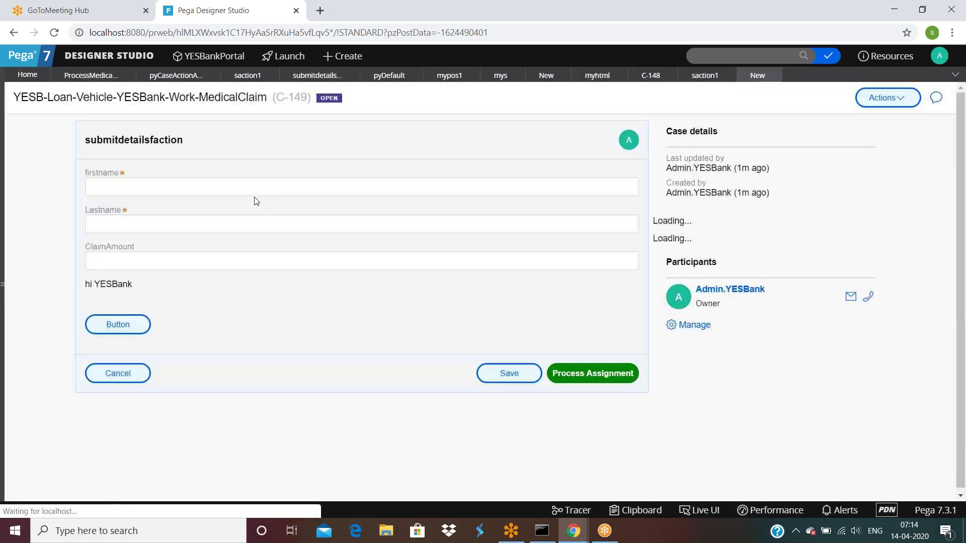
pyautogui.write('sdfdsf')
pyautogui.click(205, 223)
pyautogui.write('sdfsf')
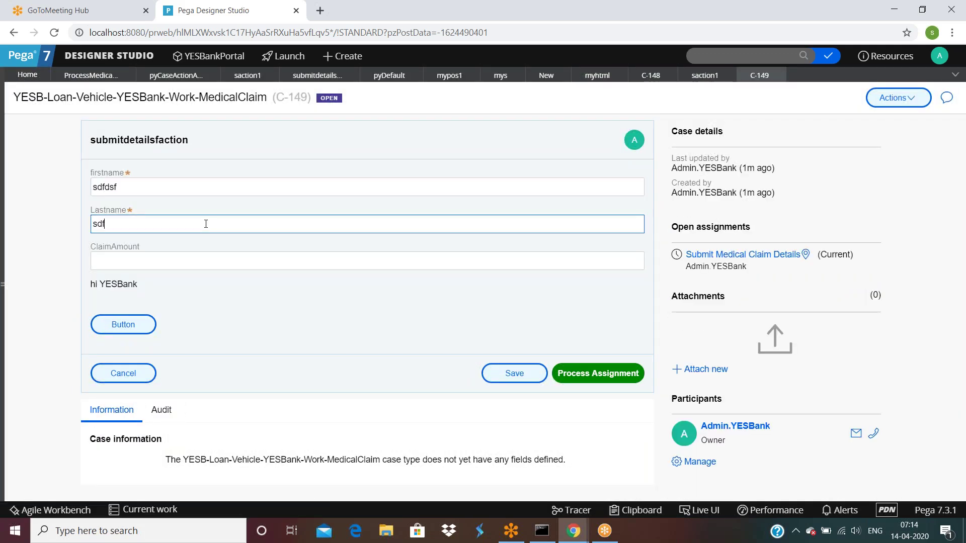
pyautogui.click(584, 375)
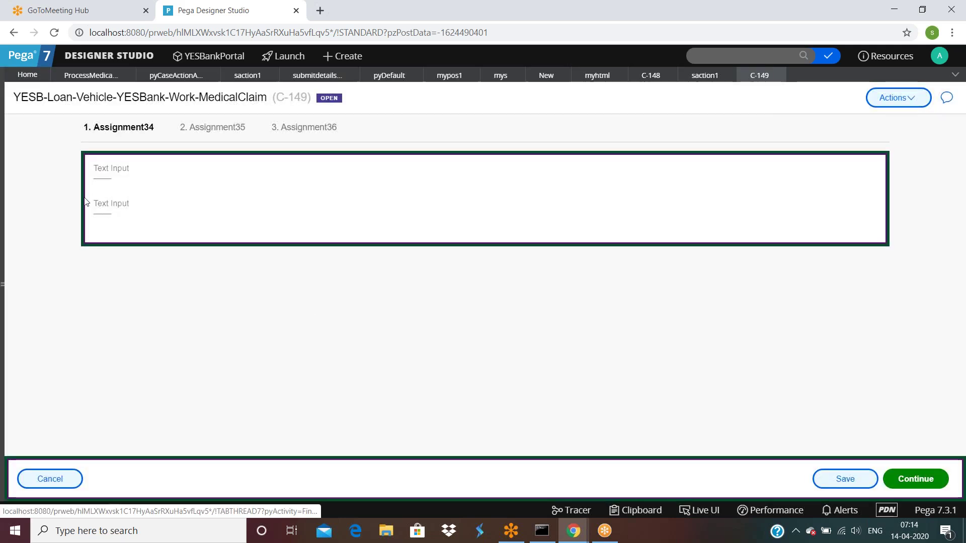
pyautogui.moveTo(101, 169); pyautogui.dragTo(116, 223)
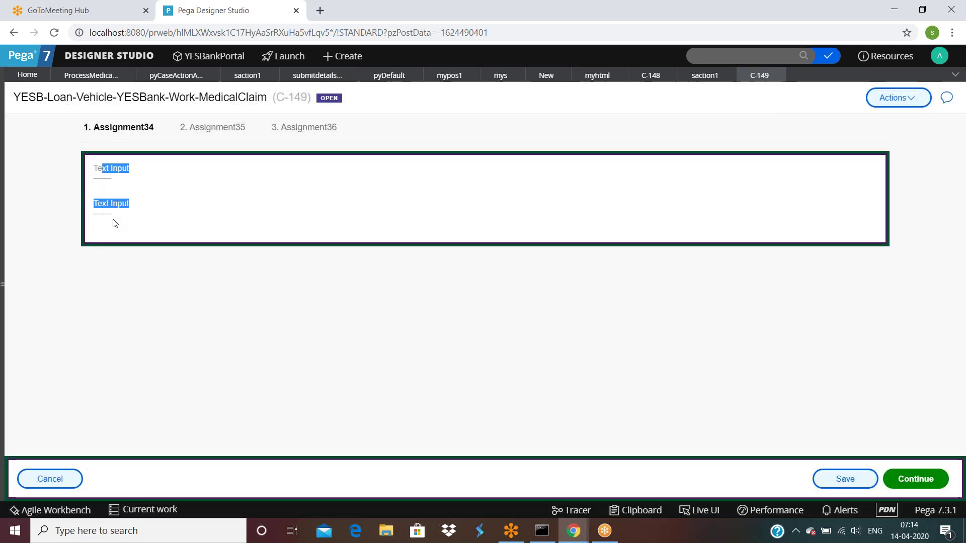
pyautogui.click(115, 224)
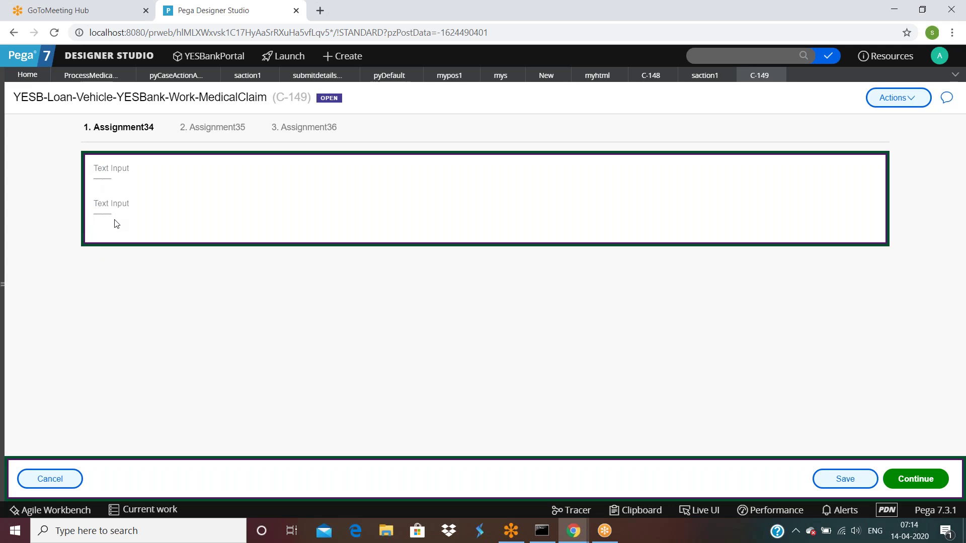
pyautogui.click(239, 78)
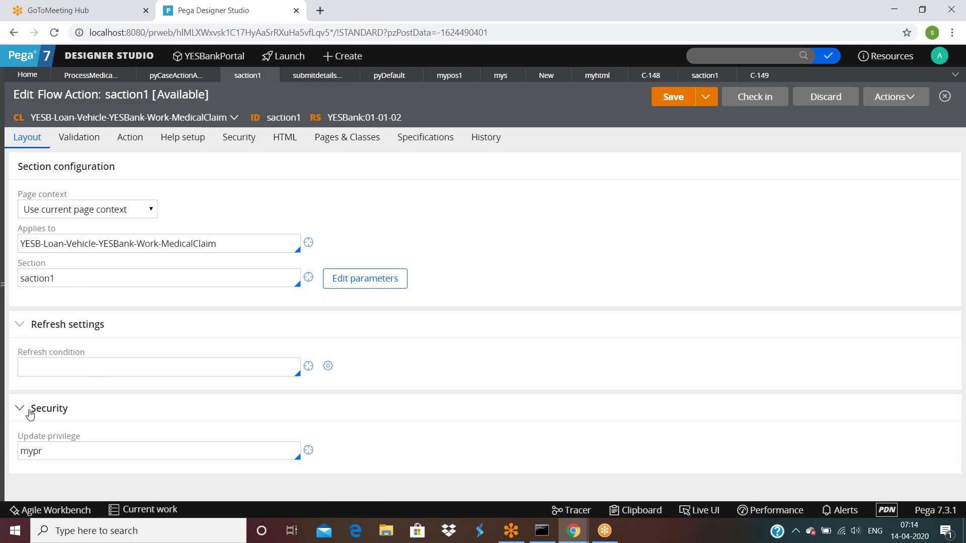
# Clear the mypr update privilege from saction1 and save the flow action.
pyautogui.doubleClick(65, 450)
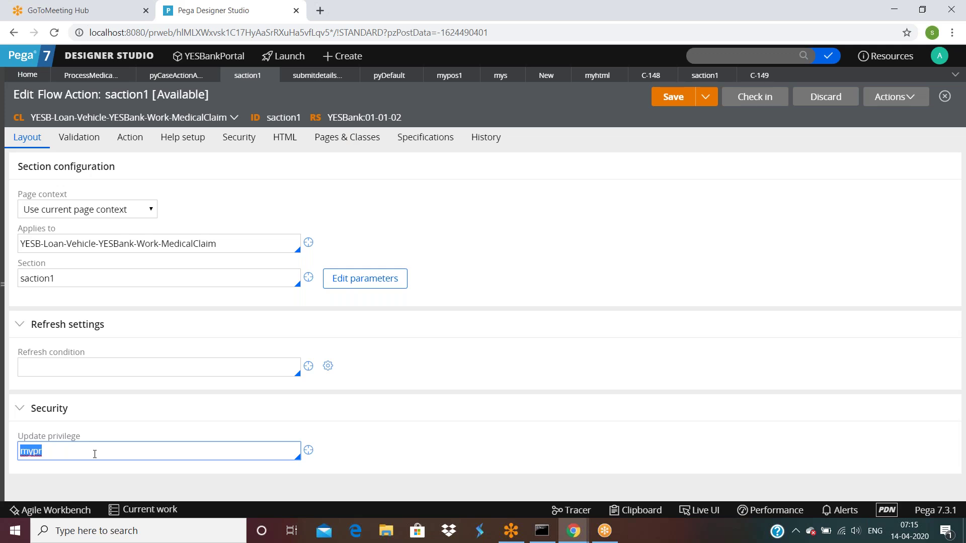
pyautogui.press('BackSpace')
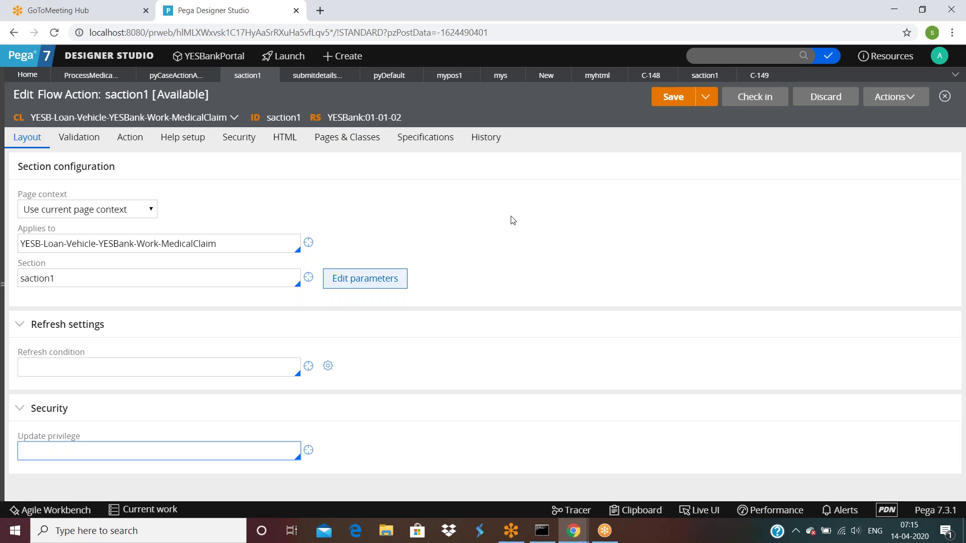
pyautogui.click(673, 99)
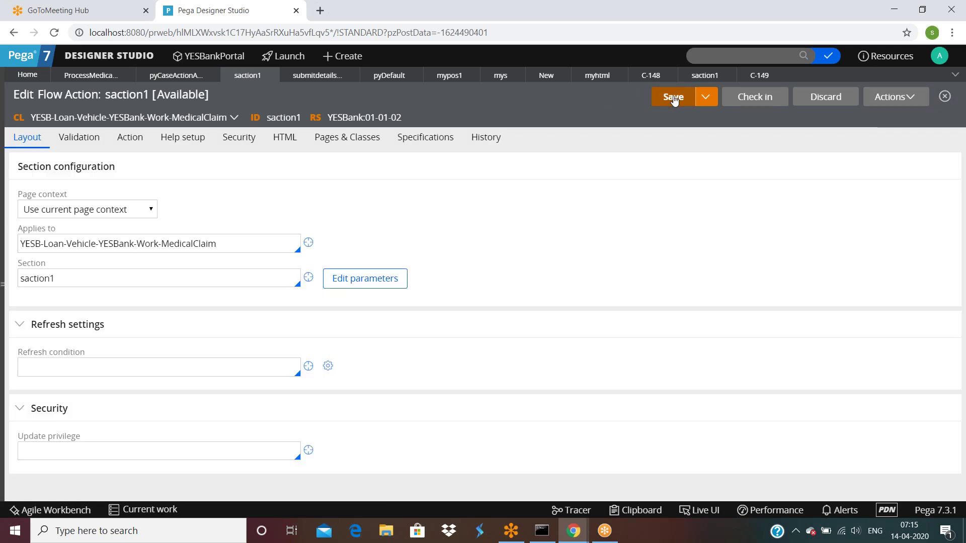
# Run the process medical claim flow as a new case with firstname 'asdf' and Lastname 'asfd', then submit.
pyautogui.click(103, 76)
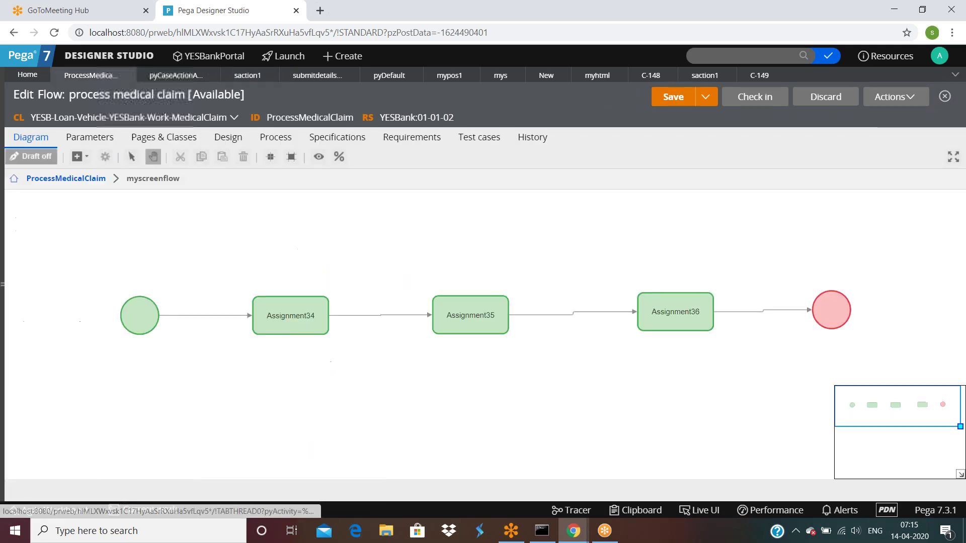
pyautogui.click(895, 96)
pyautogui.click(849, 120)
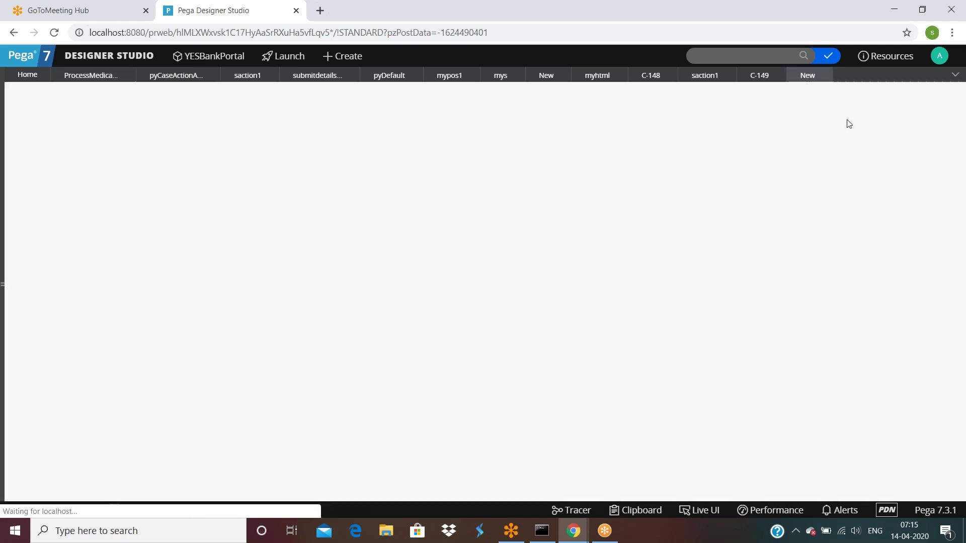
pyautogui.click(218, 192)
pyautogui.write('asdf')
pyautogui.click(222, 220)
pyautogui.write('asfd')
pyautogui.click(636, 373)
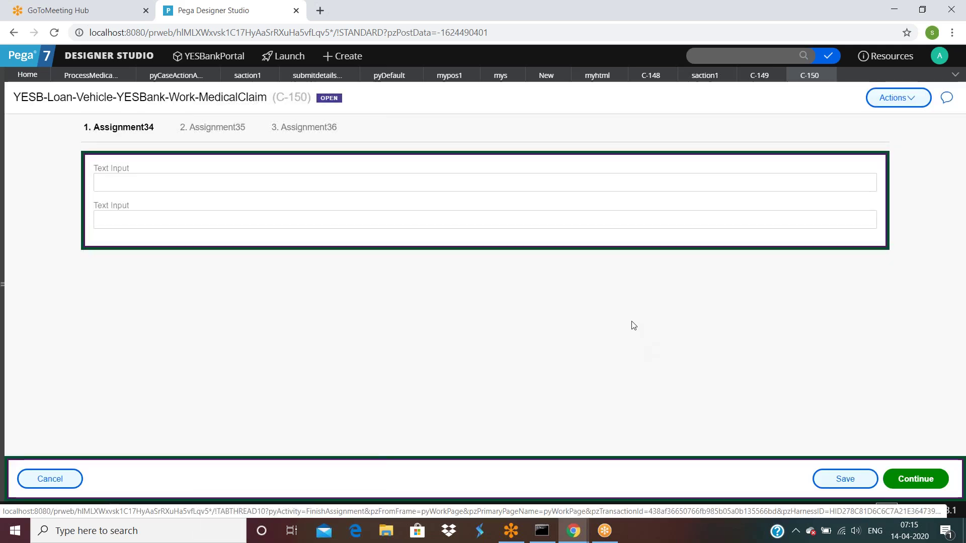
pyautogui.click(239, 78)
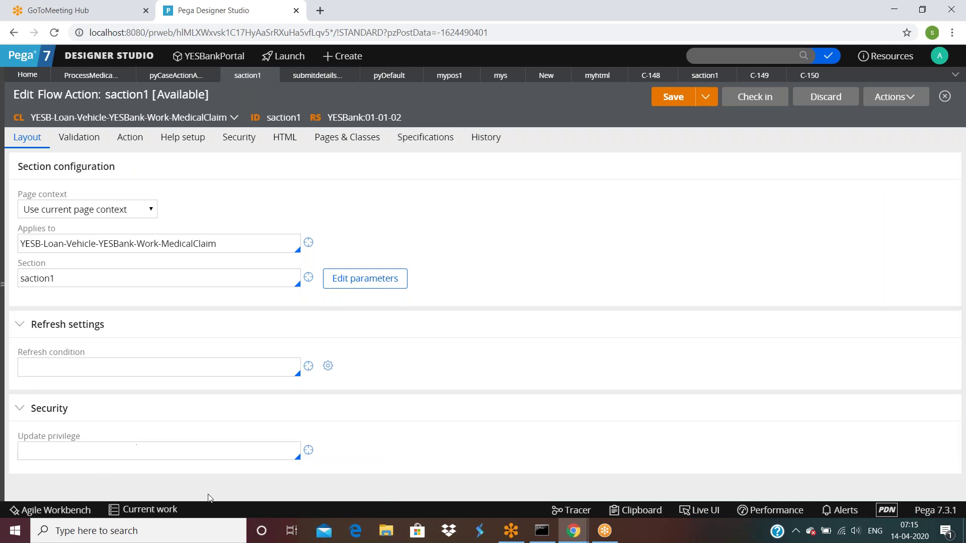
# Confirm saction1's update privilege is empty and review its Validation settings.
pyautogui.click(111, 453)
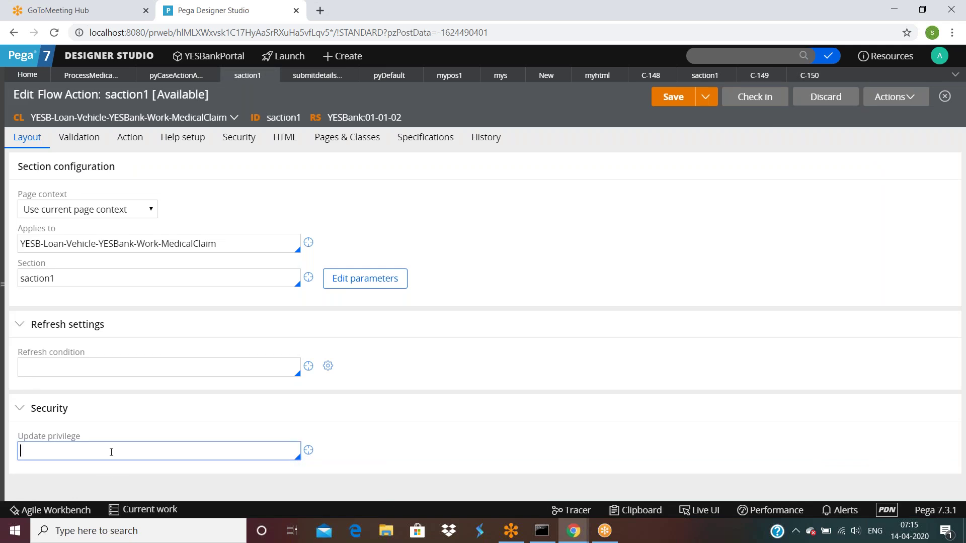
pyautogui.click(79, 137)
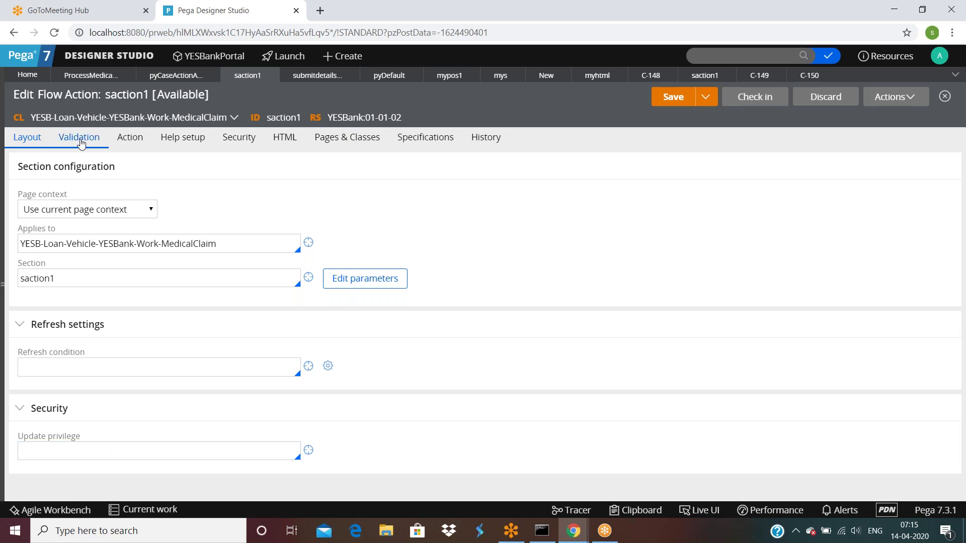
pyautogui.moveTo(49, 195); pyautogui.dragTo(342, 201)
pyautogui.click(342, 202)
pyautogui.press('Tab')
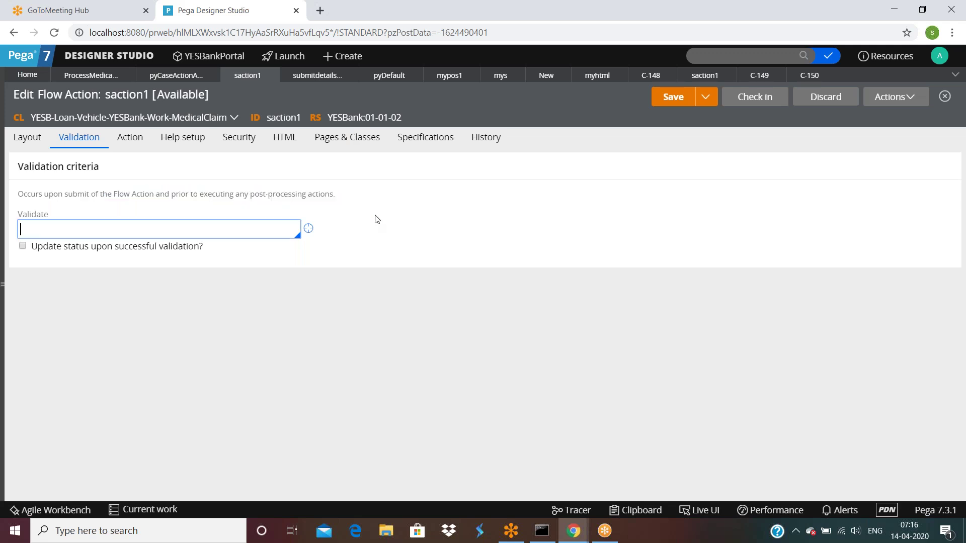
# Open submitdetailsfaction from the connector after Submit Medical Claim Details in ProcessMedicalClaim.
pyautogui.click(88, 80)
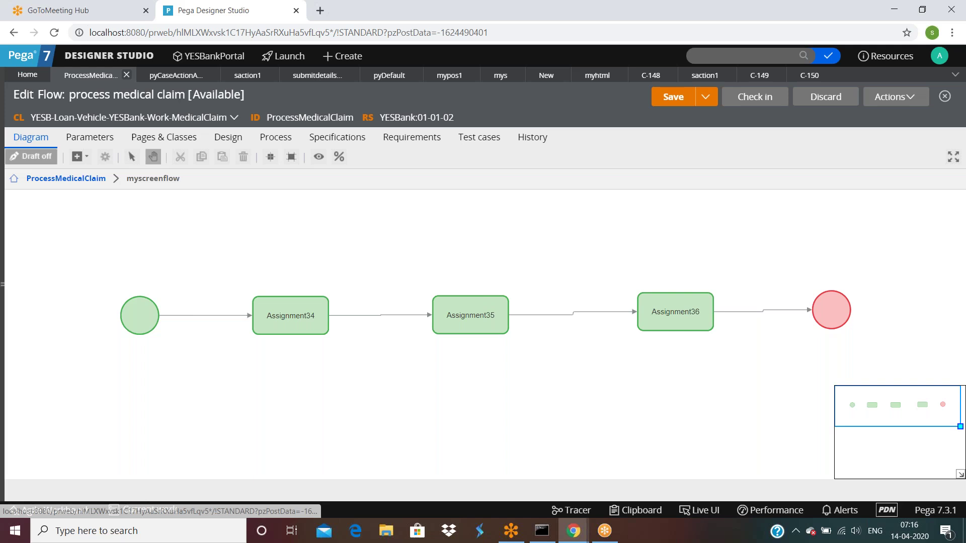
pyautogui.click(64, 179)
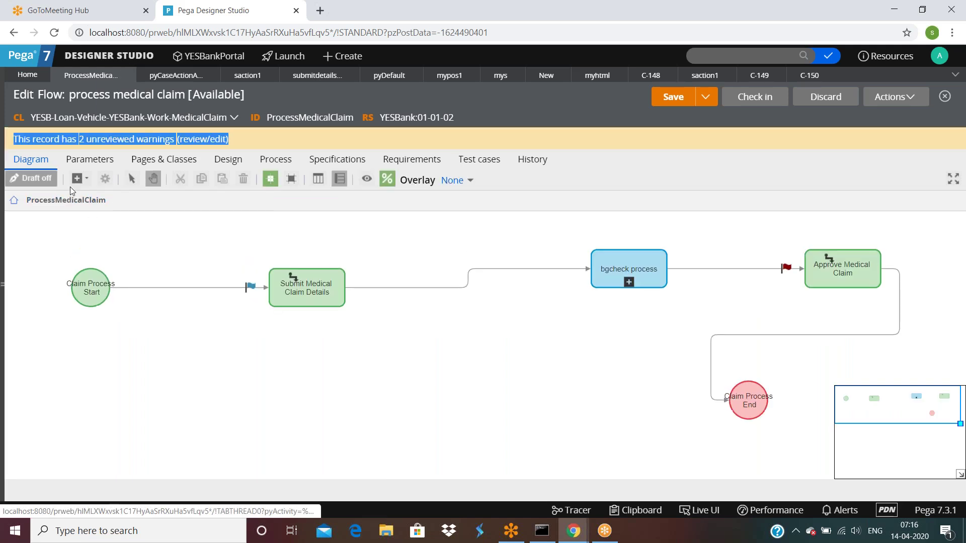
pyautogui.doubleClick(437, 291)
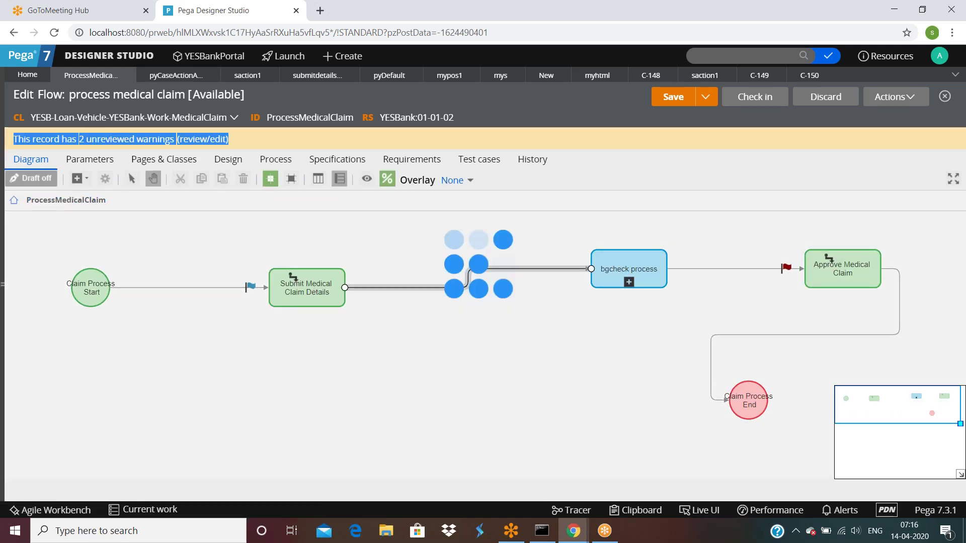
pyautogui.click(403, 268)
pyautogui.doubleClick(403, 268)
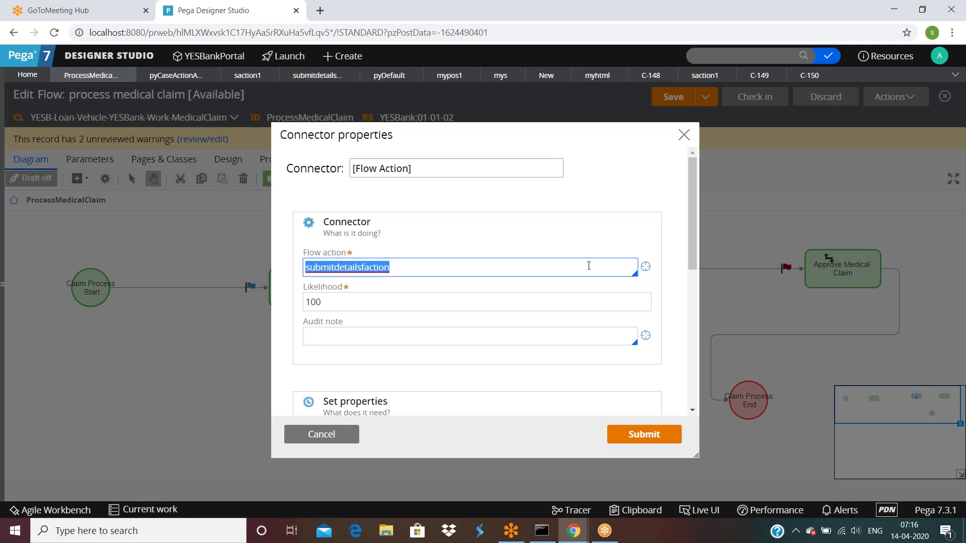
pyautogui.click(646, 267)
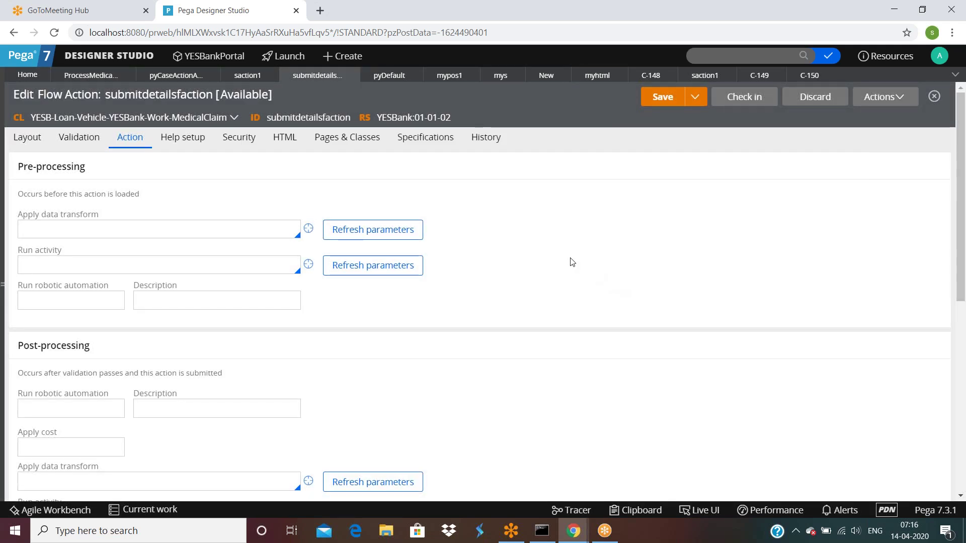
# Open the submitmedicalclaimdetails section and set the firstname cell's Required to Never.
pyautogui.click(18, 140)
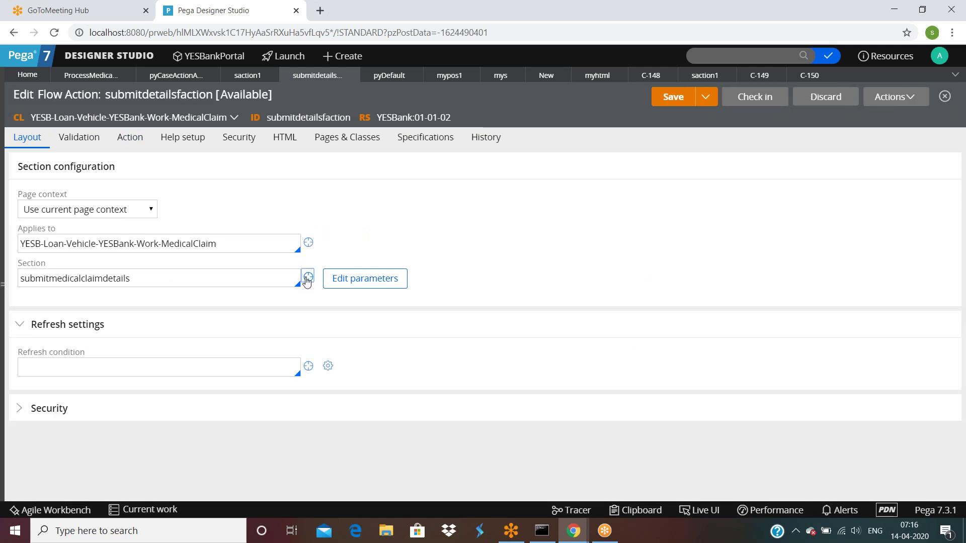
pyautogui.click(309, 278)
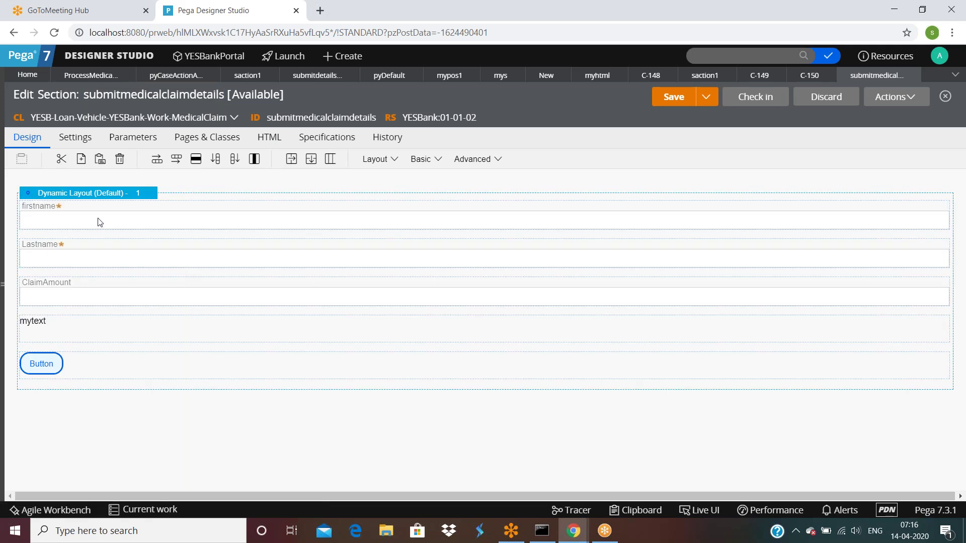
pyautogui.click(100, 223)
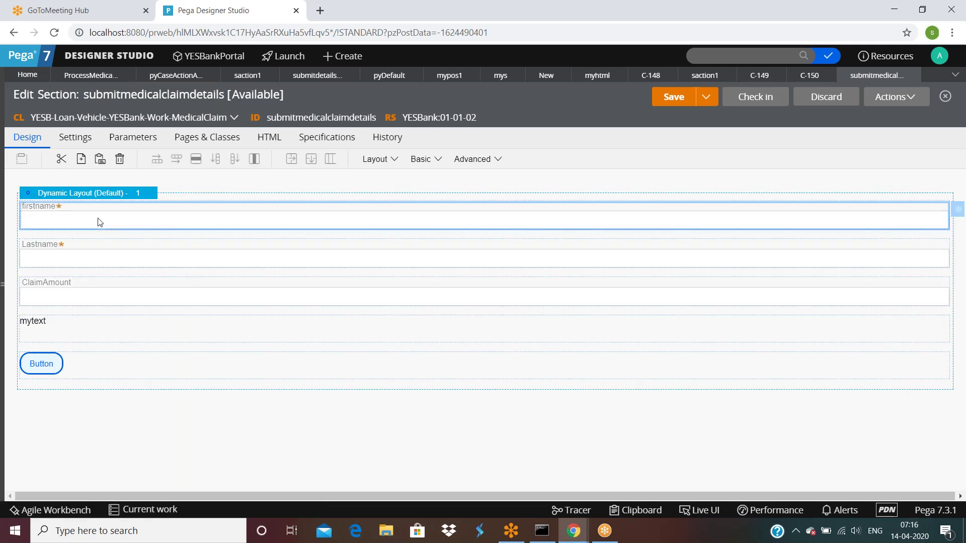
pyautogui.doubleClick(99, 221)
pyautogui.click(423, 309)
pyautogui.click(382, 325)
pyautogui.click(635, 459)
# Set the Lastname cell's Required to Never and save the section.
pyautogui.doubleClick(160, 259)
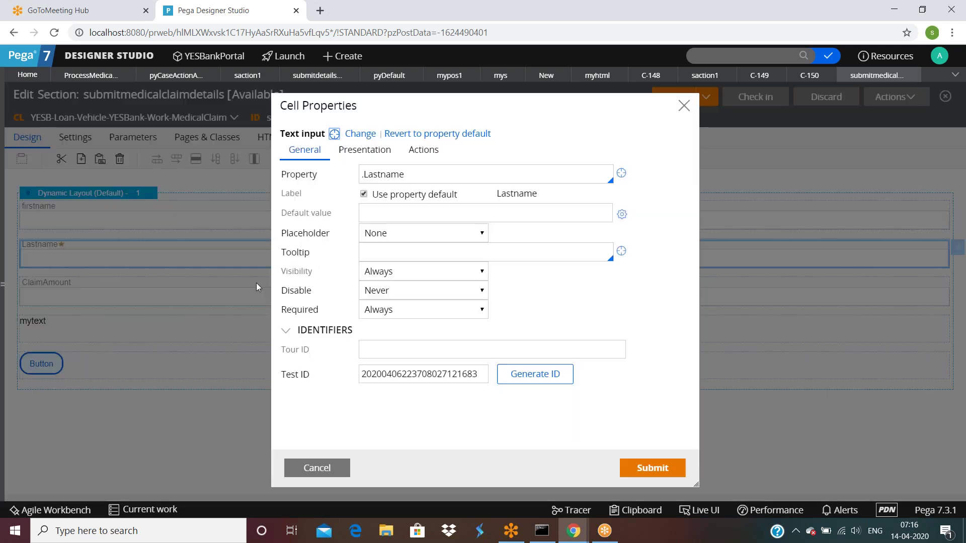
pyautogui.click(382, 316)
pyautogui.click(382, 326)
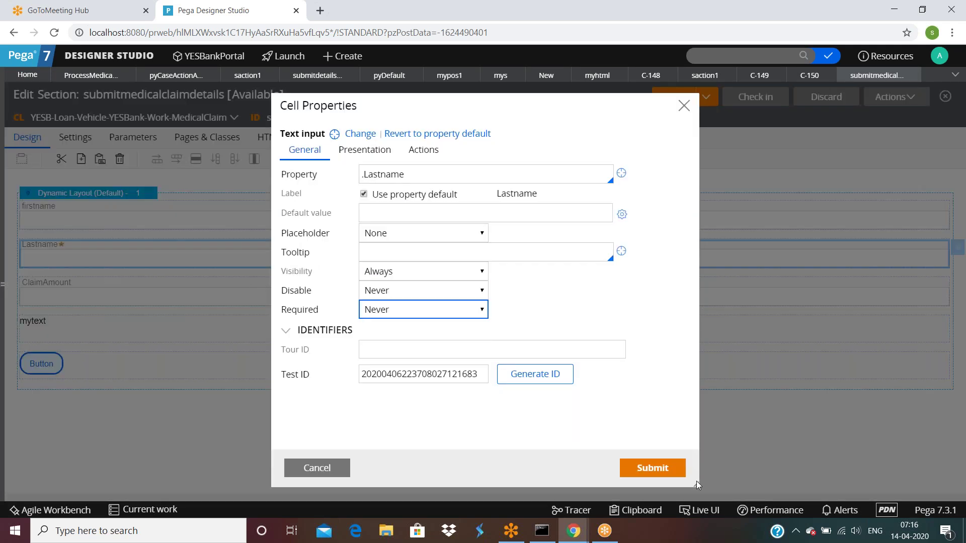
pyautogui.click(649, 467)
pyautogui.click(674, 97)
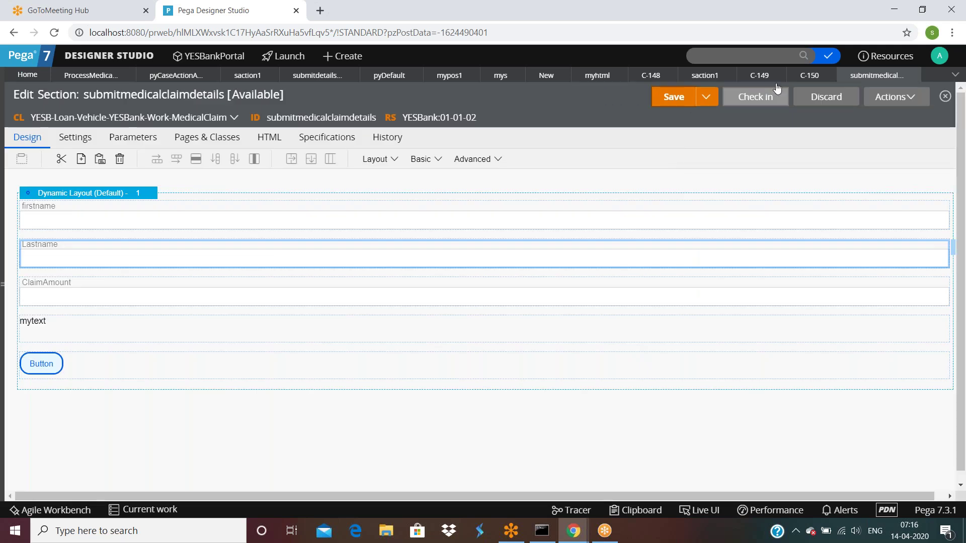
# Confirm the connector, save the flow, and run case C-151 through to Assignment34.
pyautogui.click(96, 75)
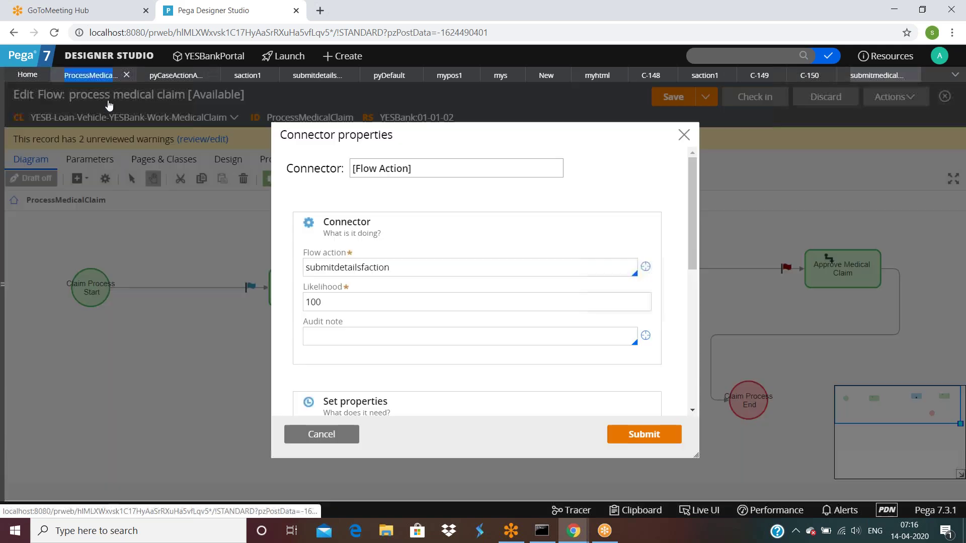
pyautogui.click(635, 435)
pyautogui.click(675, 101)
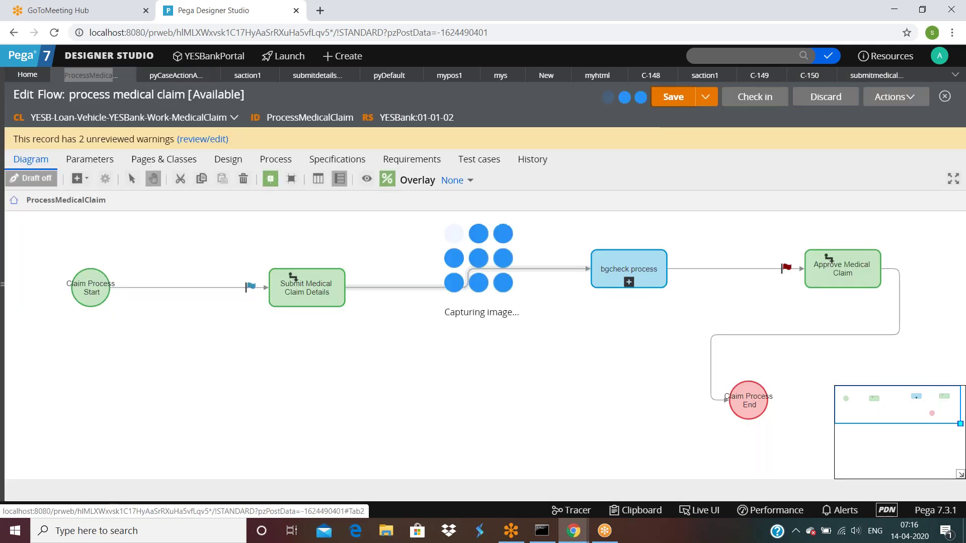
pyautogui.click(896, 96)
pyautogui.click(839, 120)
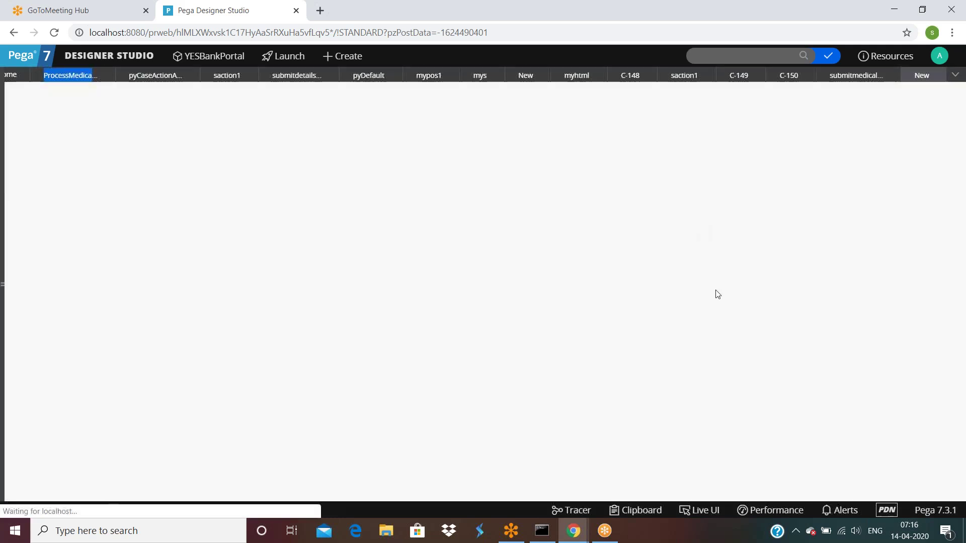
pyautogui.click(576, 377)
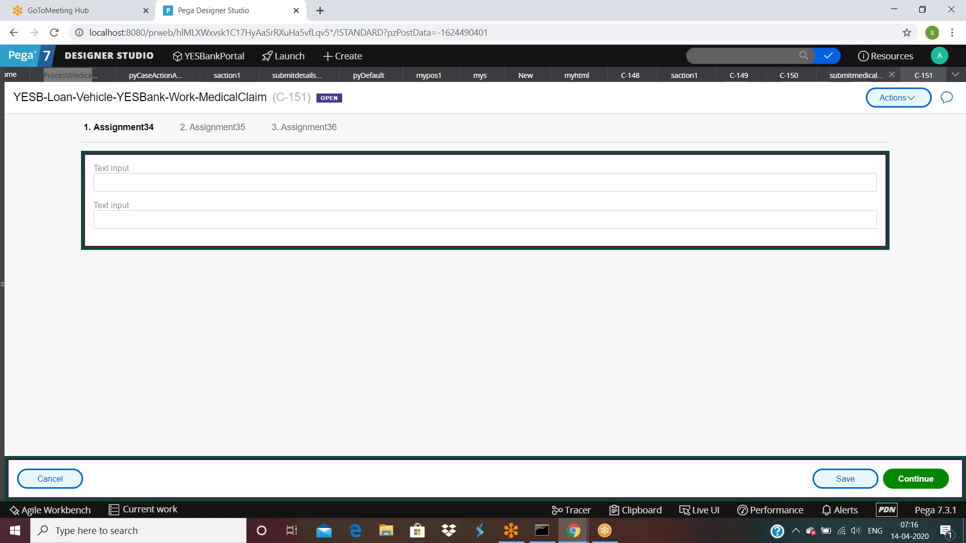
pyautogui.click(851, 76)
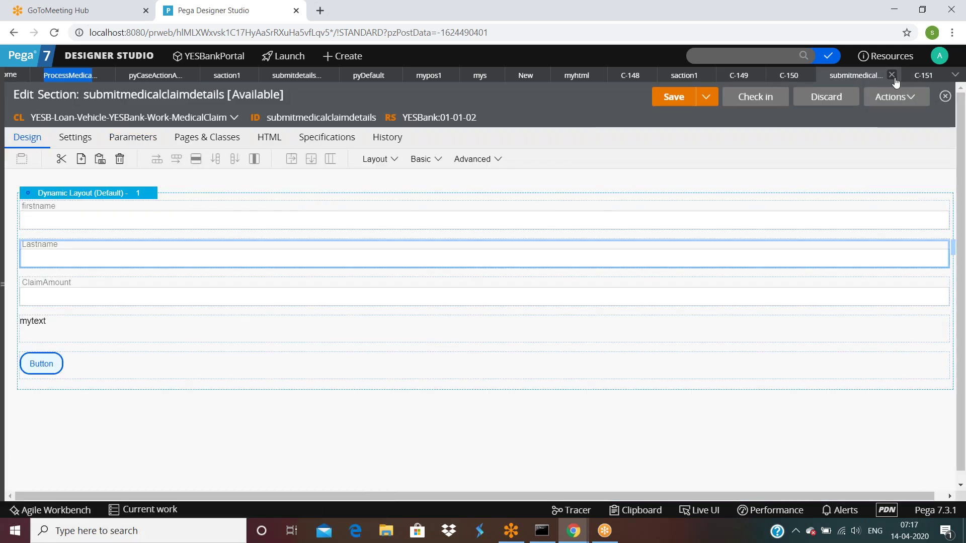
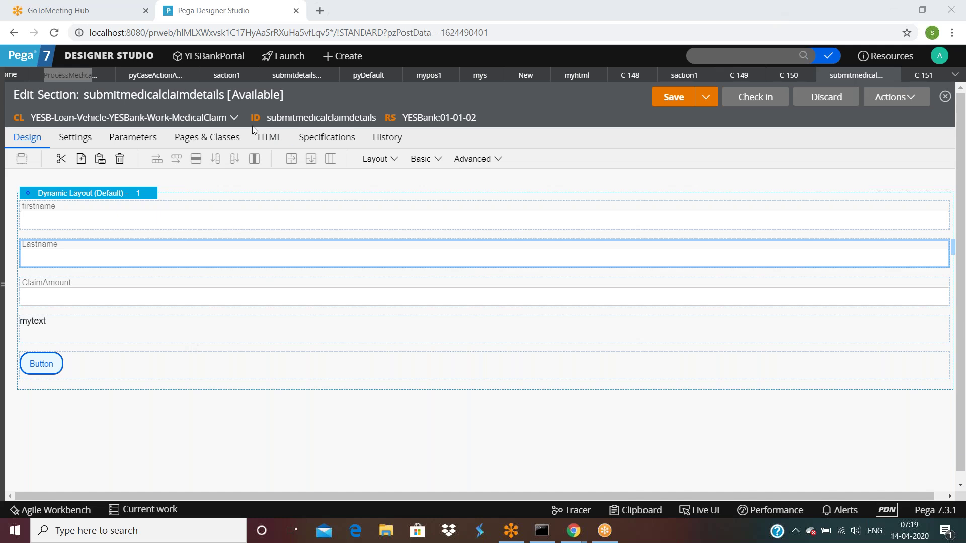
# Enter valdata as the Validate rule on the submitdetailsfaction flow action's Validation tab.
pyautogui.click(306, 76)
pyautogui.click(77, 147)
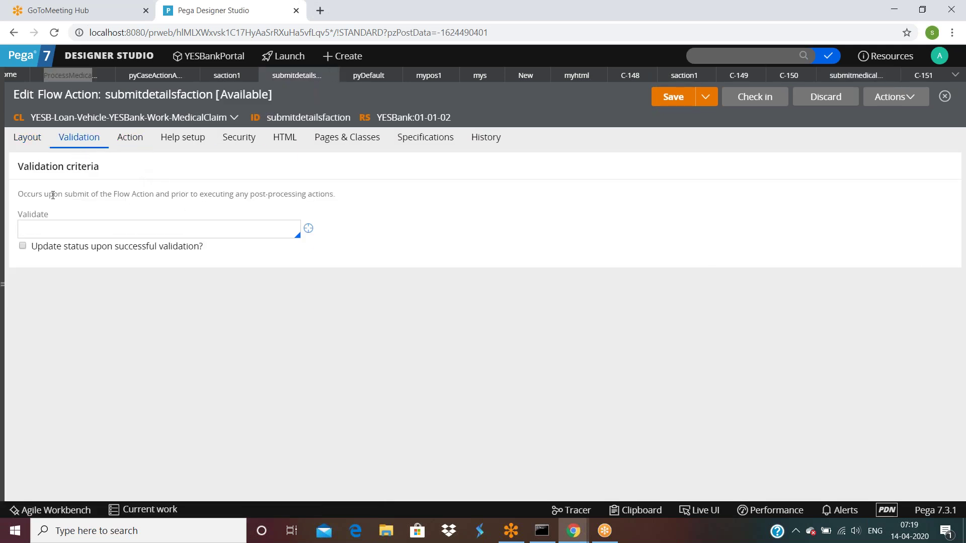
pyautogui.moveTo(24, 195); pyautogui.dragTo(338, 205)
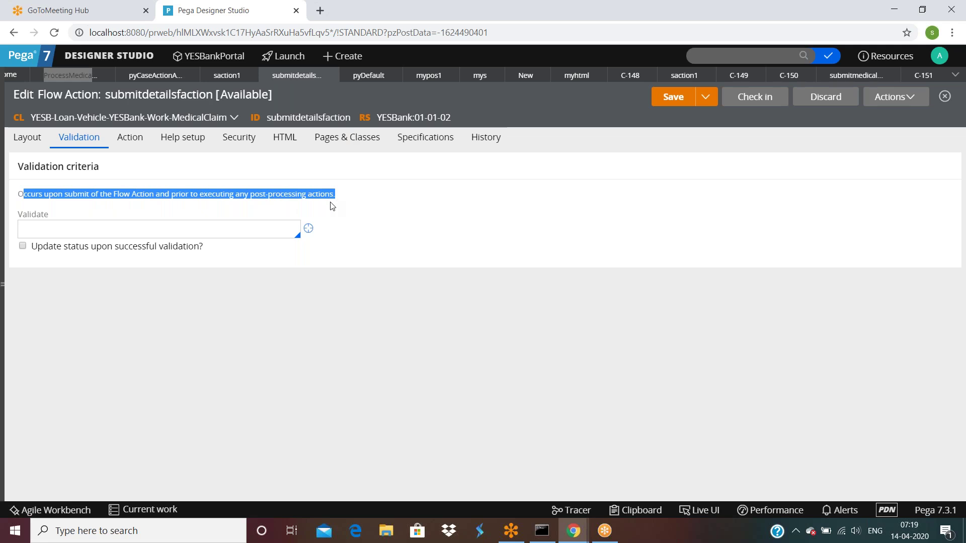
pyautogui.click(135, 228)
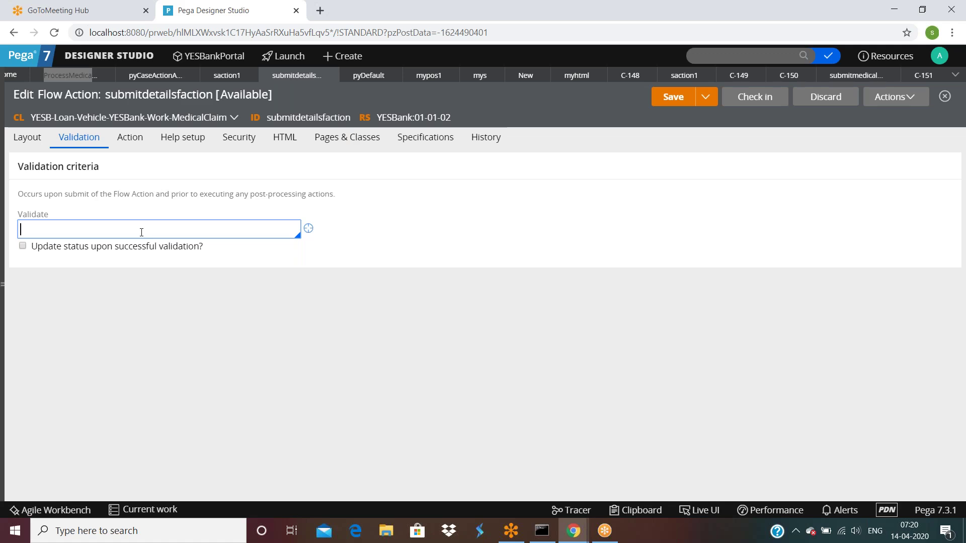
pyautogui.write('valdata')
pyautogui.click(168, 293)
pyautogui.click(309, 229)
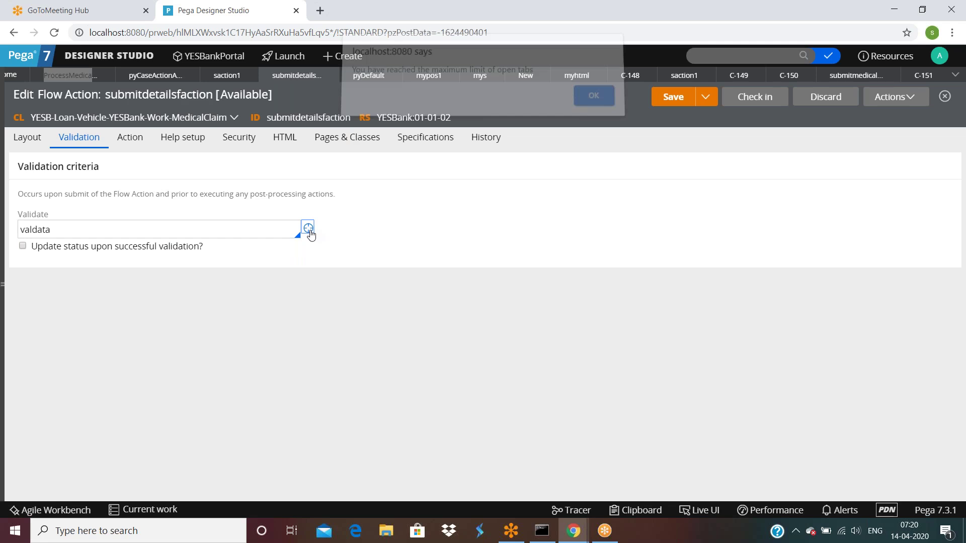
# Dismiss the too-many-tabs warning and close the C-148, C-149, C-150, myhtml and New tabs.
pyautogui.click(607, 102)
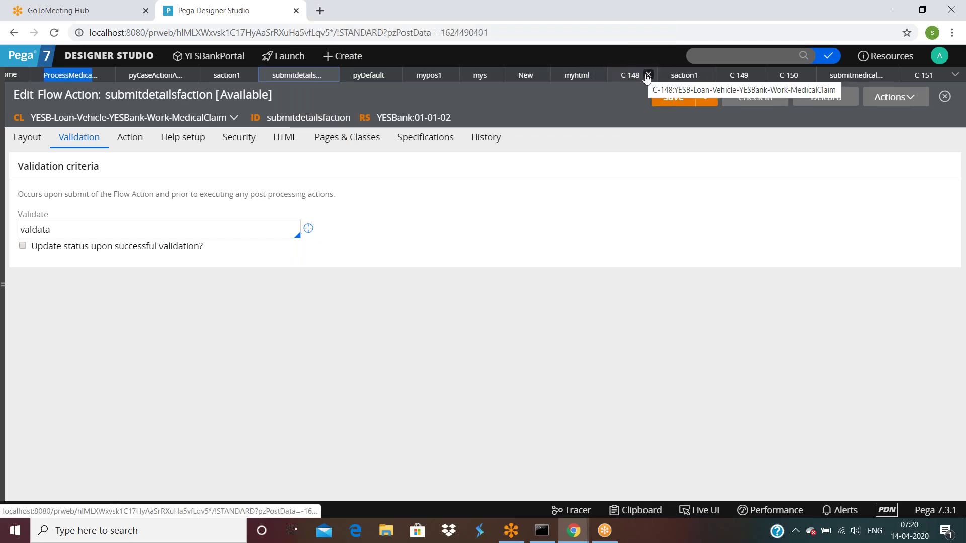
pyautogui.click(648, 75)
pyautogui.click(727, 76)
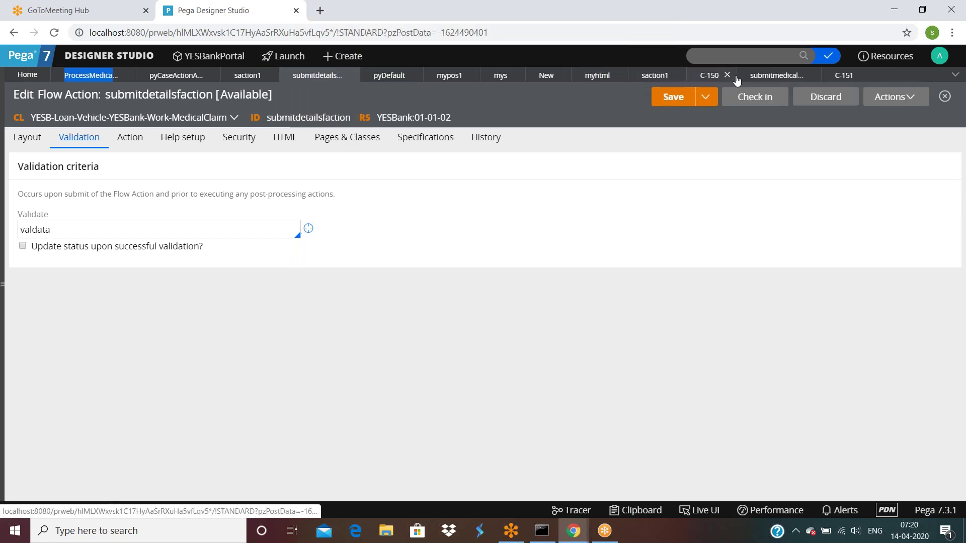
pyautogui.click(727, 76)
pyautogui.click(620, 76)
pyautogui.click(563, 76)
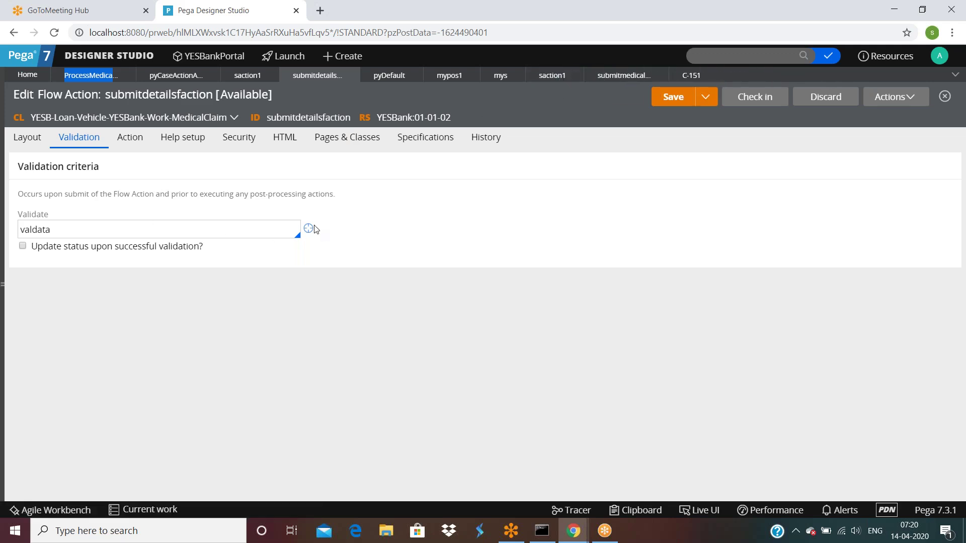
# Select the valdata rule name and bring up the App Explorer.
pyautogui.click(52, 231)
pyautogui.doubleClick(51, 230)
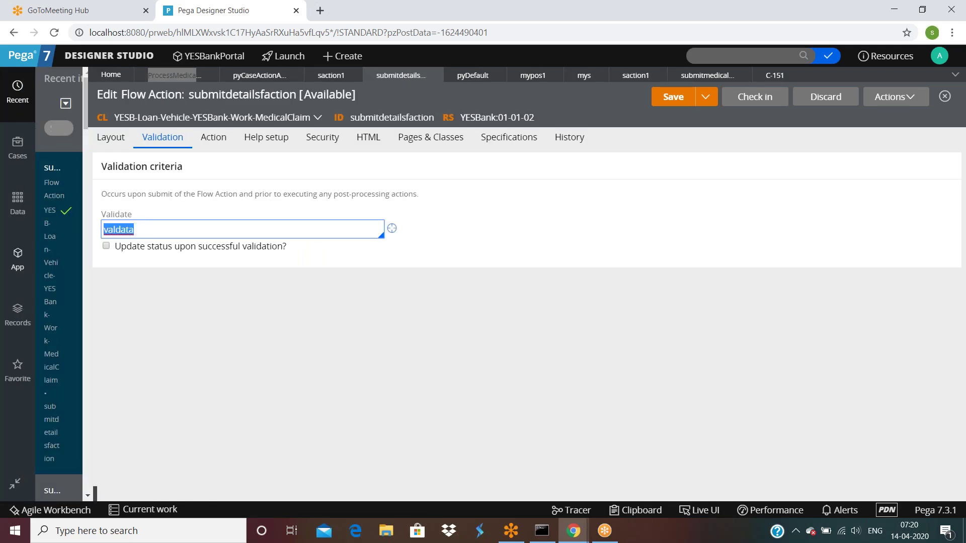
pyautogui.click(15, 261)
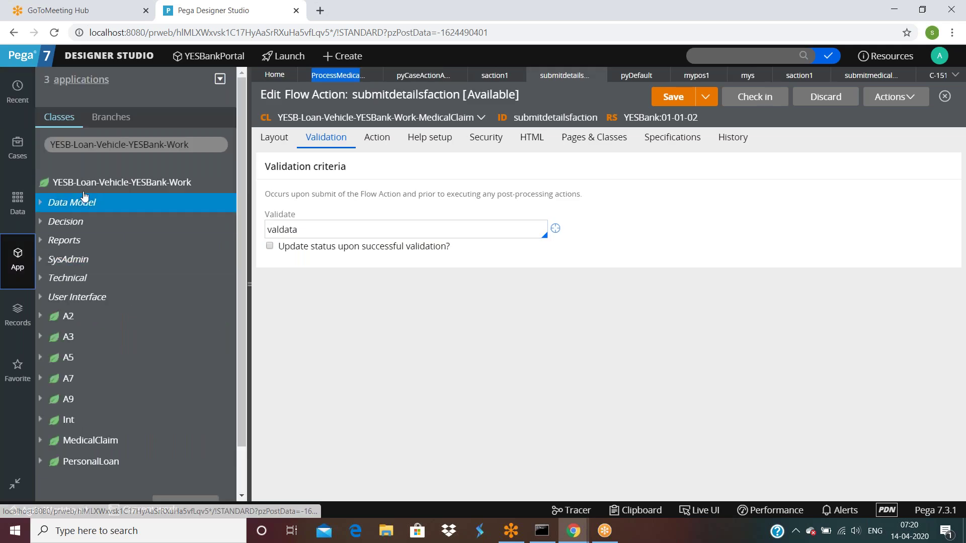
# Browse the Create submenus for the YESB-Loan-Vehicle-YESBank-Work class, then open the valdata validate rule.
pyautogui.rightClick(83, 189)
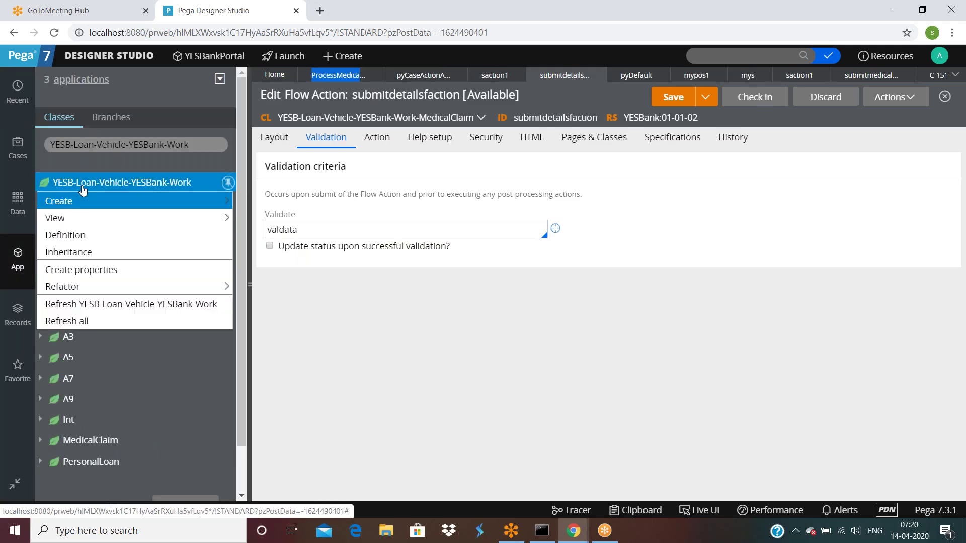
pyautogui.moveTo(80, 200)
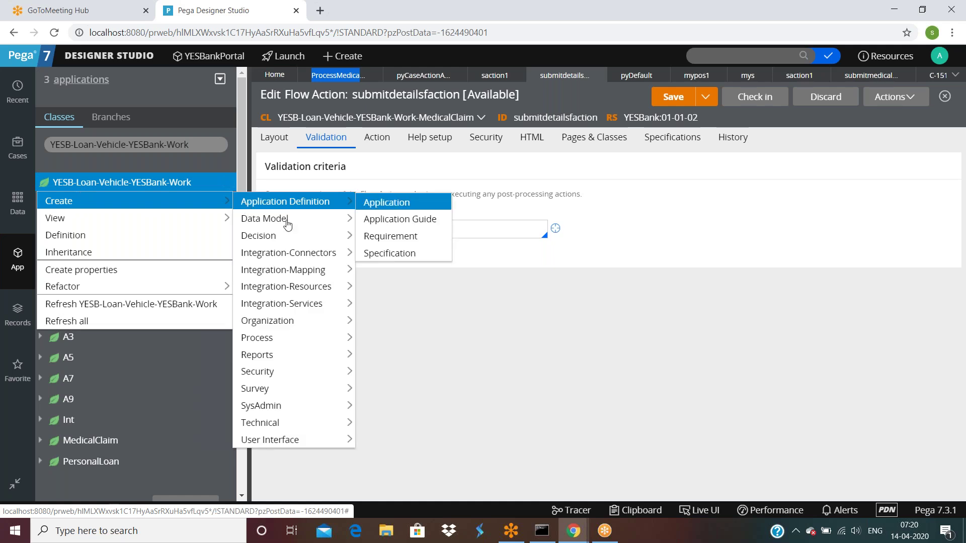
pyautogui.moveTo(251, 338)
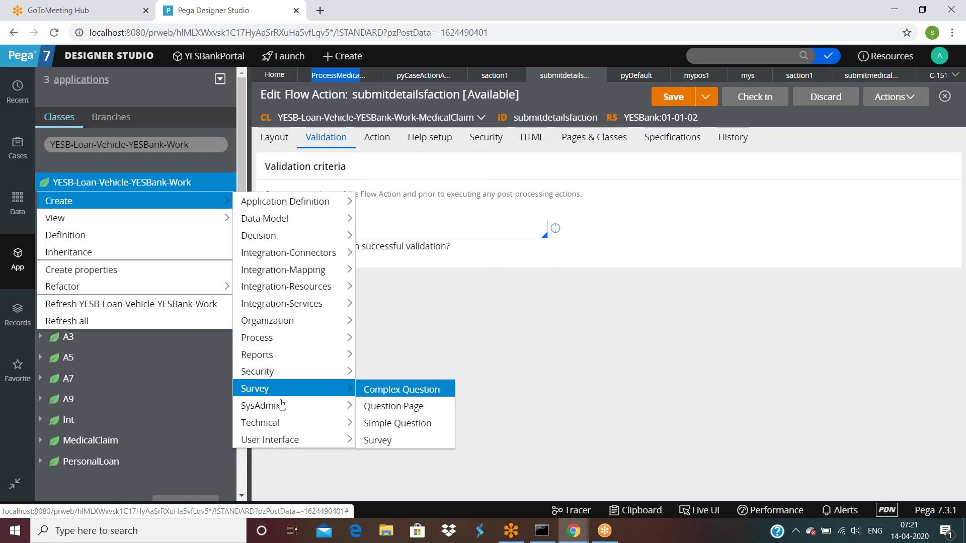
pyautogui.moveTo(282, 422)
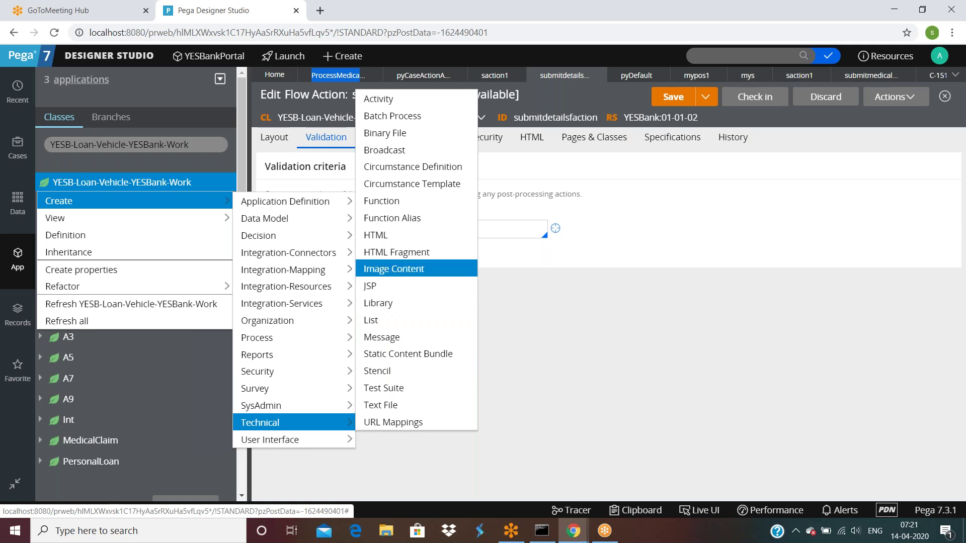
pyautogui.moveTo(332, 440)
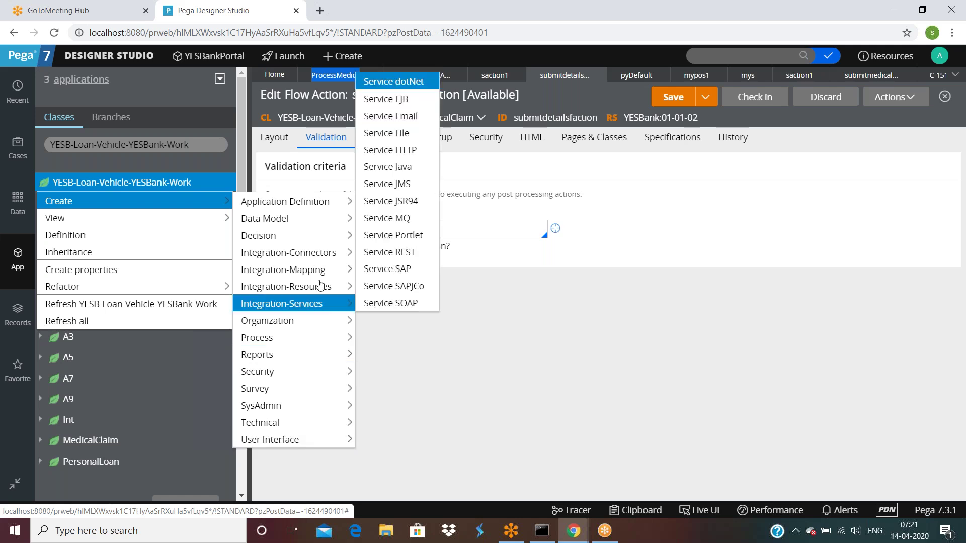
pyautogui.moveTo(302, 218)
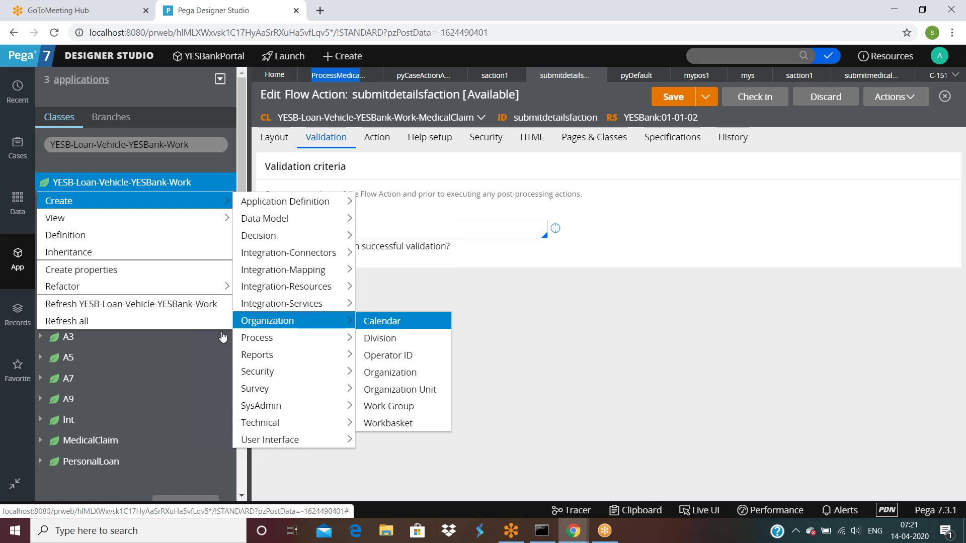
pyautogui.moveTo(100, 201)
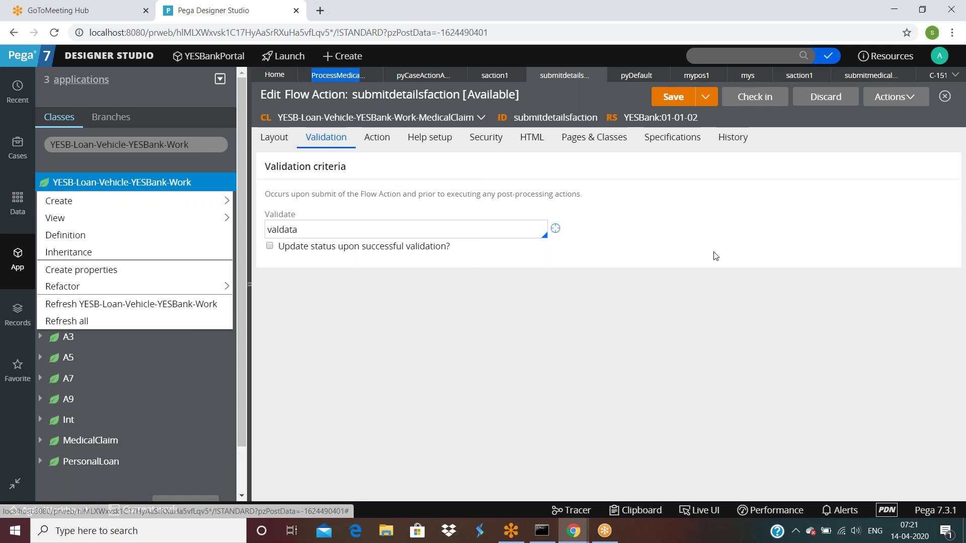
pyautogui.click(556, 229)
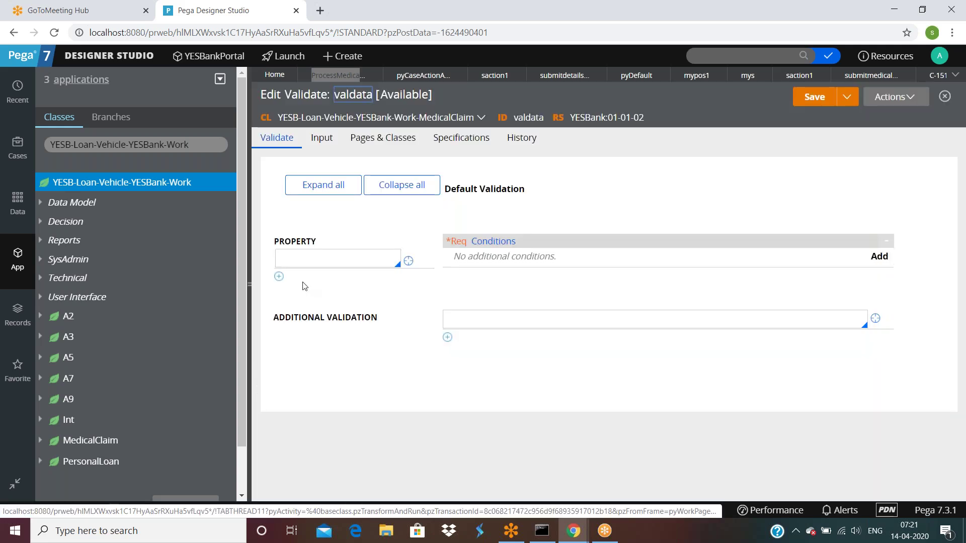
# Make valdata validate .Firstname with message cannotblank, and start creating that message rule.
pyautogui.click(302, 259)
pyautogui.write('.F')
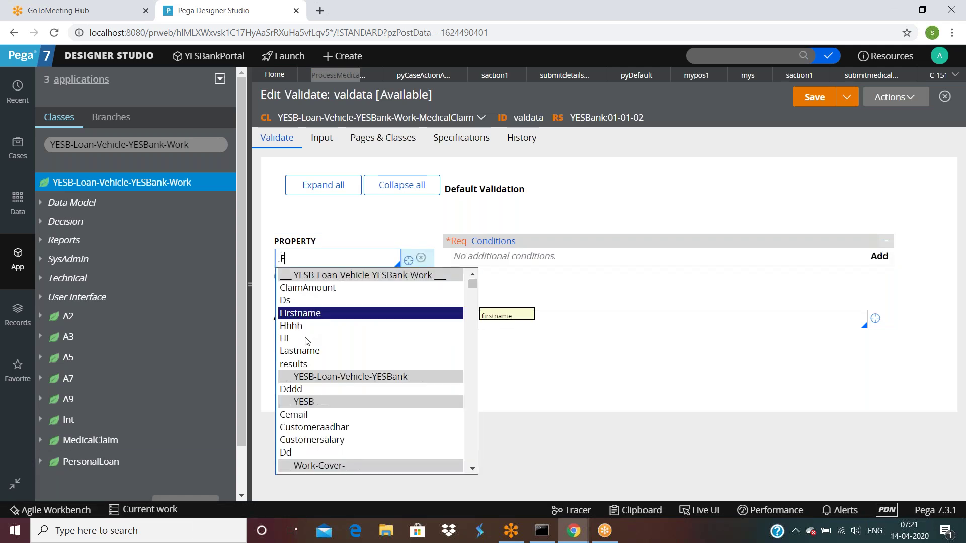
pyautogui.click(305, 314)
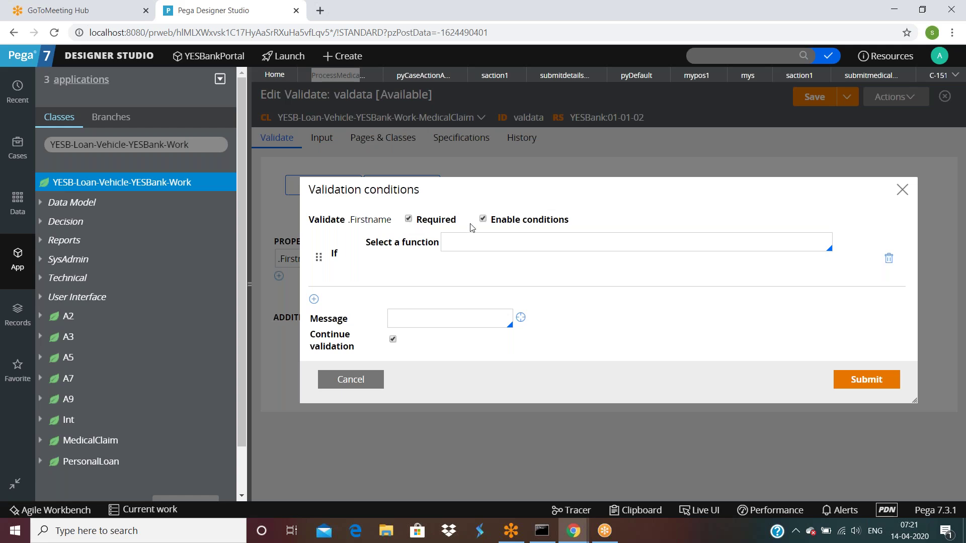
pyautogui.click(455, 316)
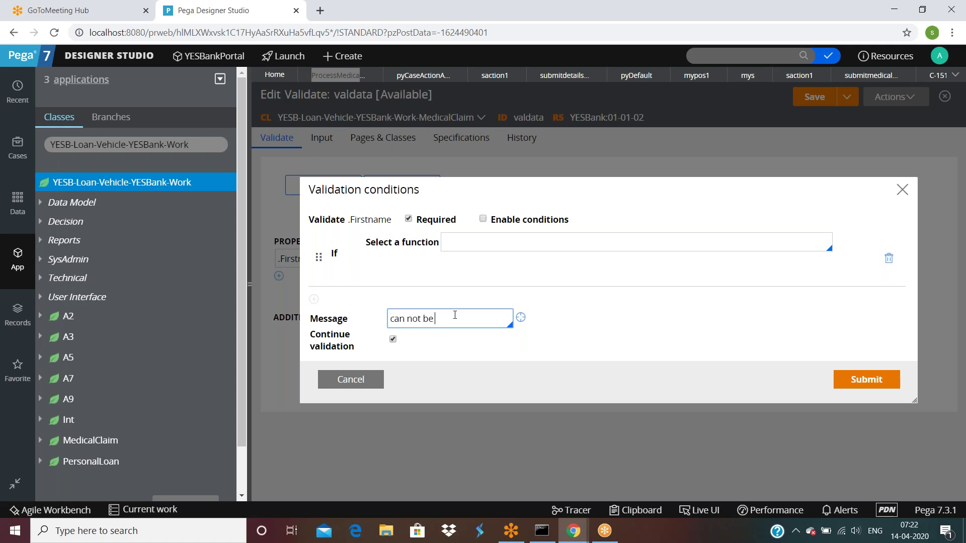
pyautogui.press('BackSpace')
pyautogui.press('BackSpace')
pyautogui.press('BackSpace')
pyautogui.press('BackSpace')
pyautogui.press('BackSpace')
pyautogui.press('BackSpace')
pyautogui.press('BackSpace')
pyautogui.doubleClick(512, 319)
pyautogui.click(521, 317)
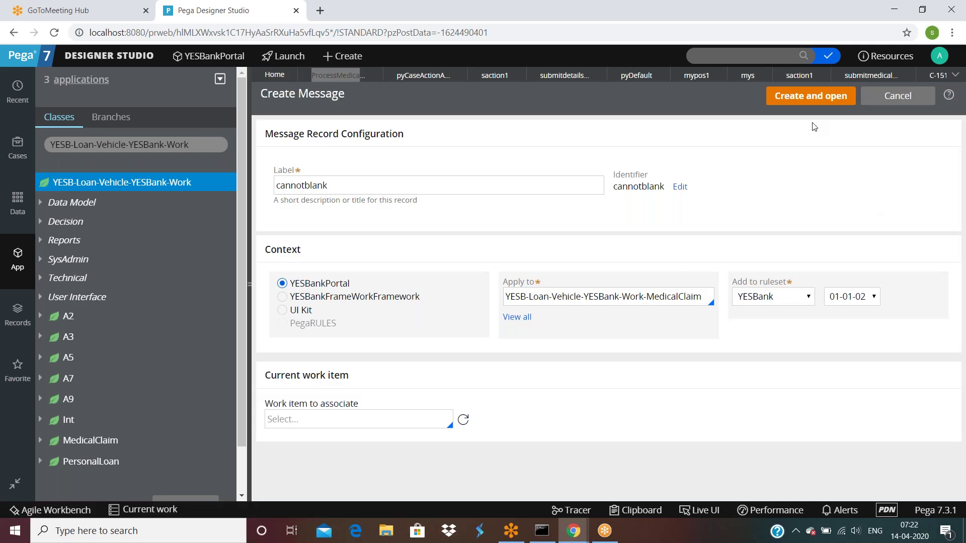
# Create the cannotblank message as an Error reading "can not be a blank" and save it.
pyautogui.click(811, 96)
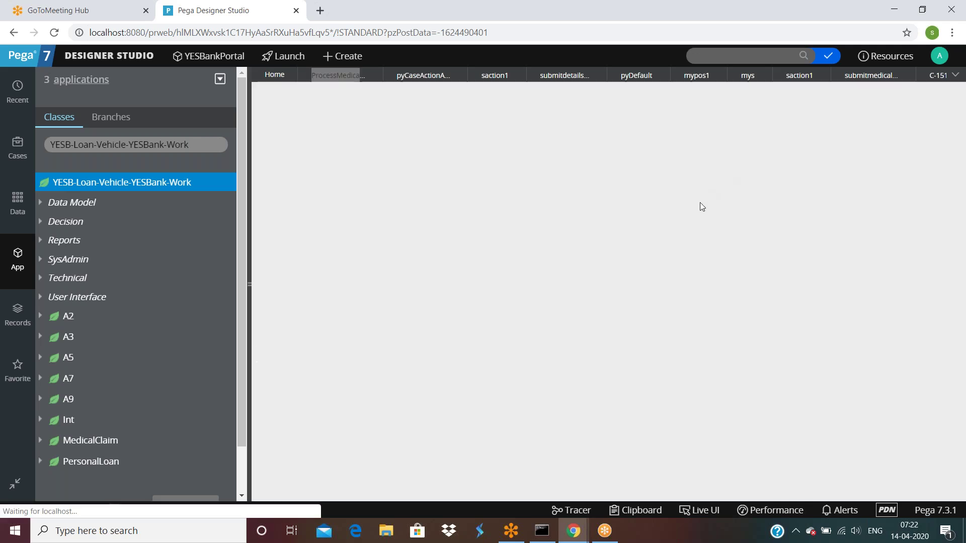
pyautogui.click(299, 184)
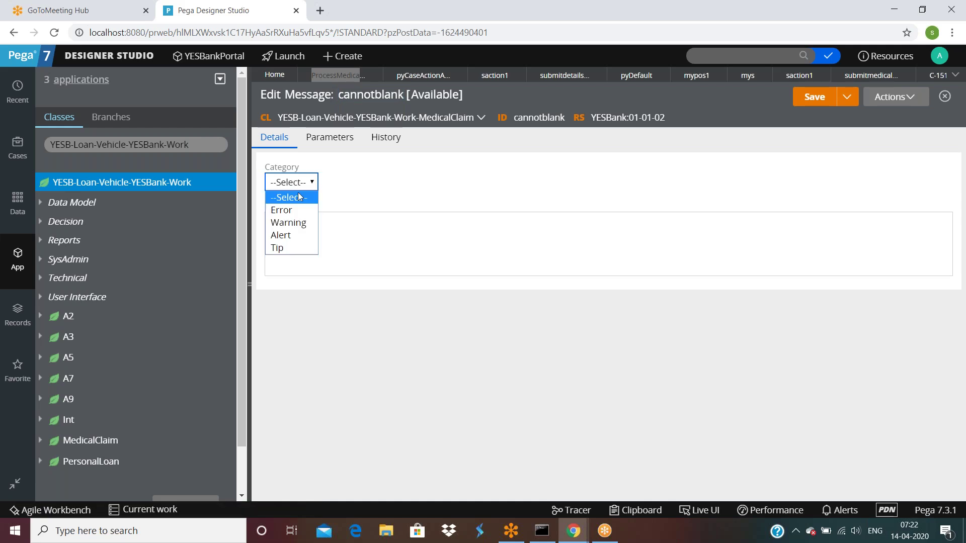
pyautogui.click(298, 210)
pyautogui.click(302, 227)
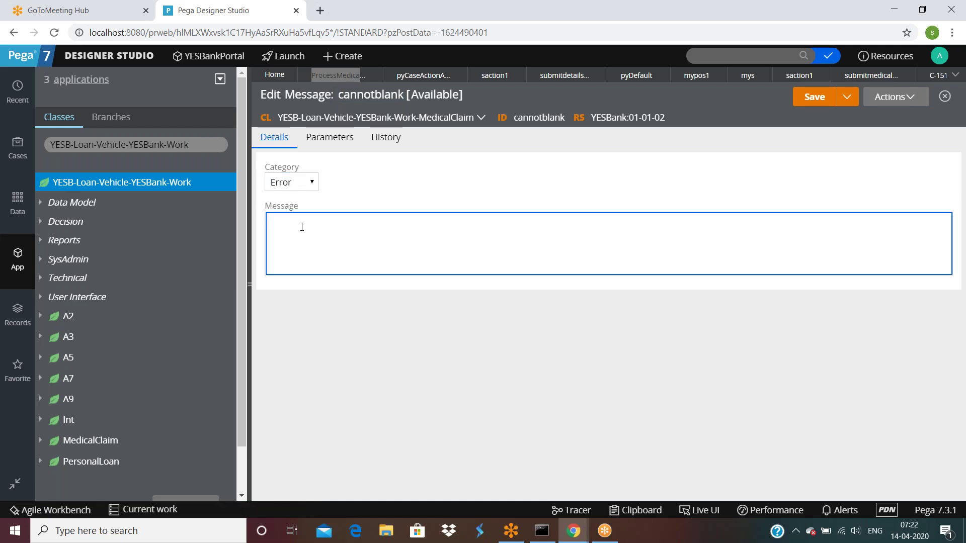
pyautogui.write('can not be a blank')
pyautogui.click(815, 96)
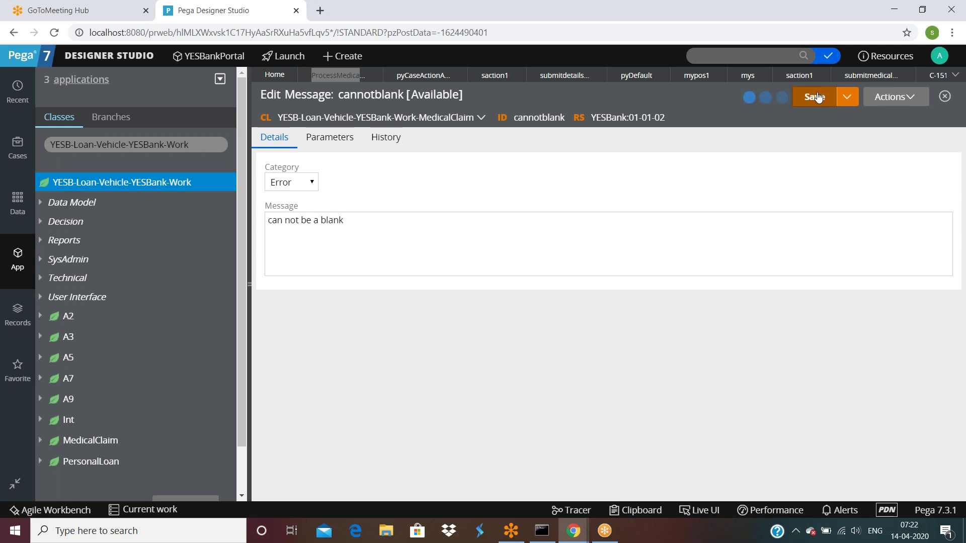
# Close the saction1 section tab.
pyautogui.click(856, 76)
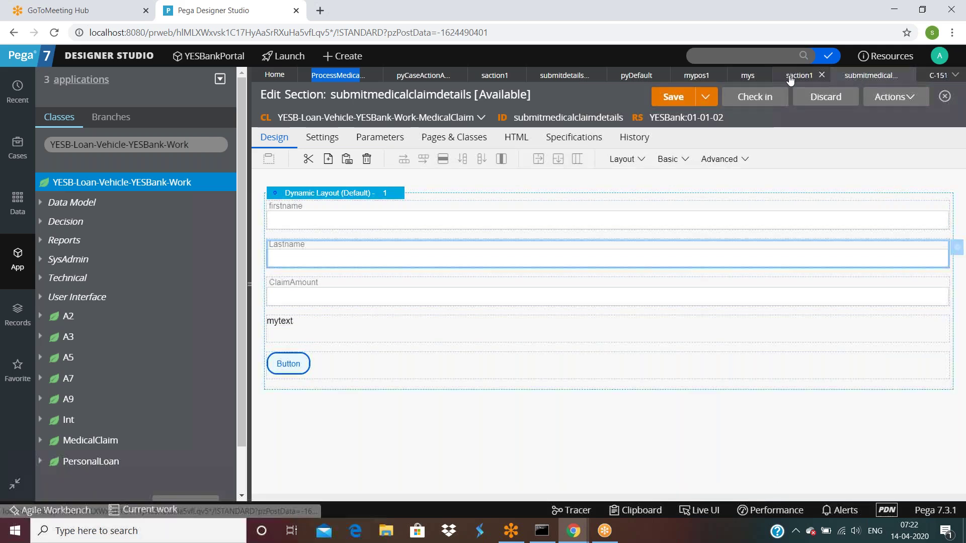
pyautogui.click(790, 78)
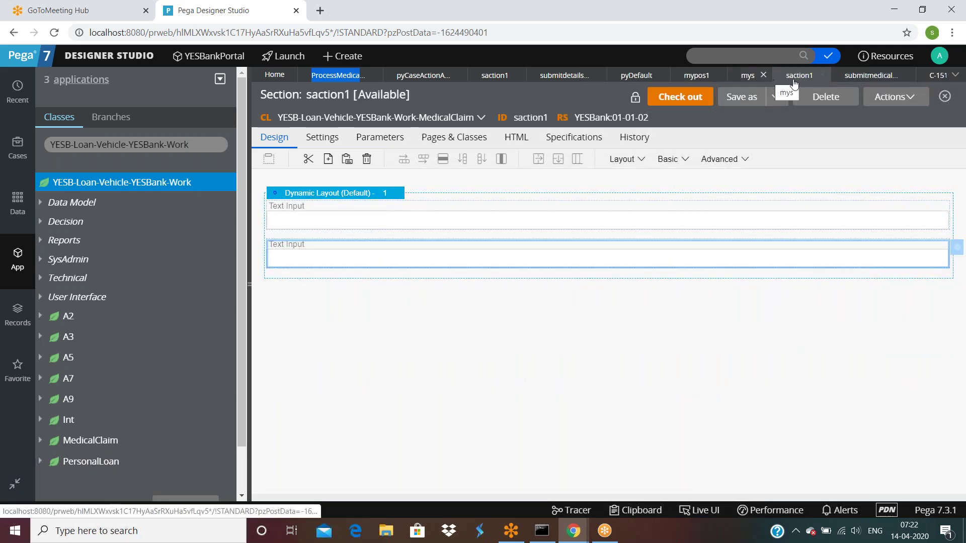
pyautogui.click(822, 76)
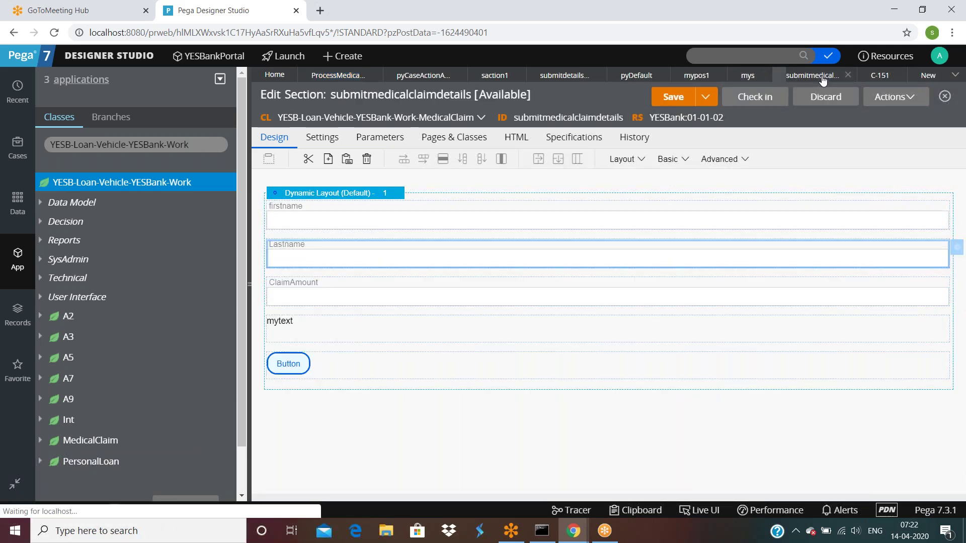
# Confirm the .Firstname conditions and add a .Lastname property row to valdata.
pyautogui.click(928, 78)
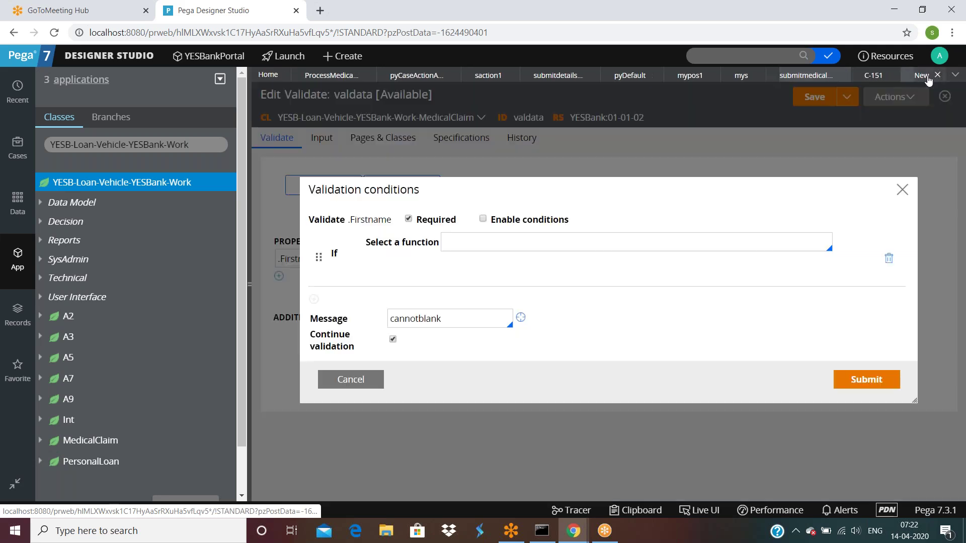
pyautogui.click(866, 381)
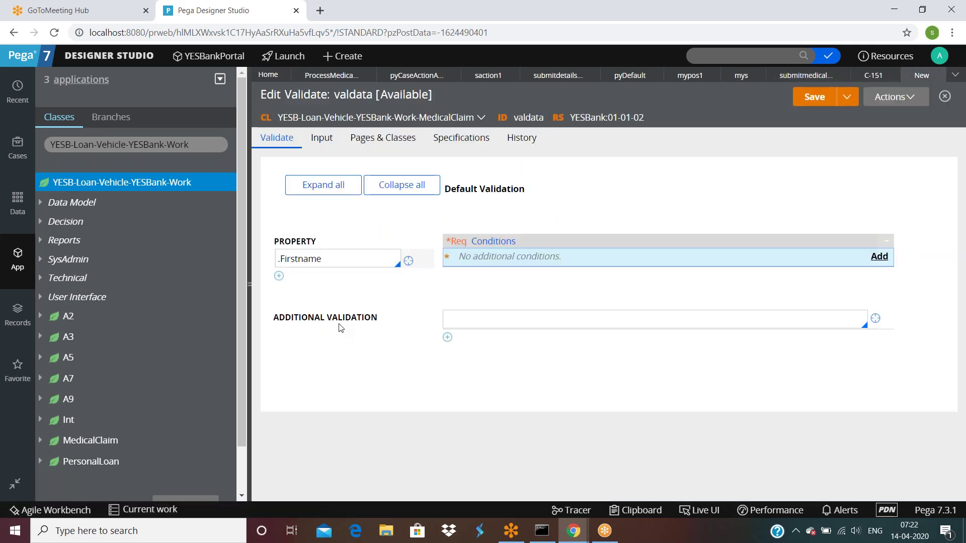
pyautogui.click(279, 277)
pyautogui.write('.La')
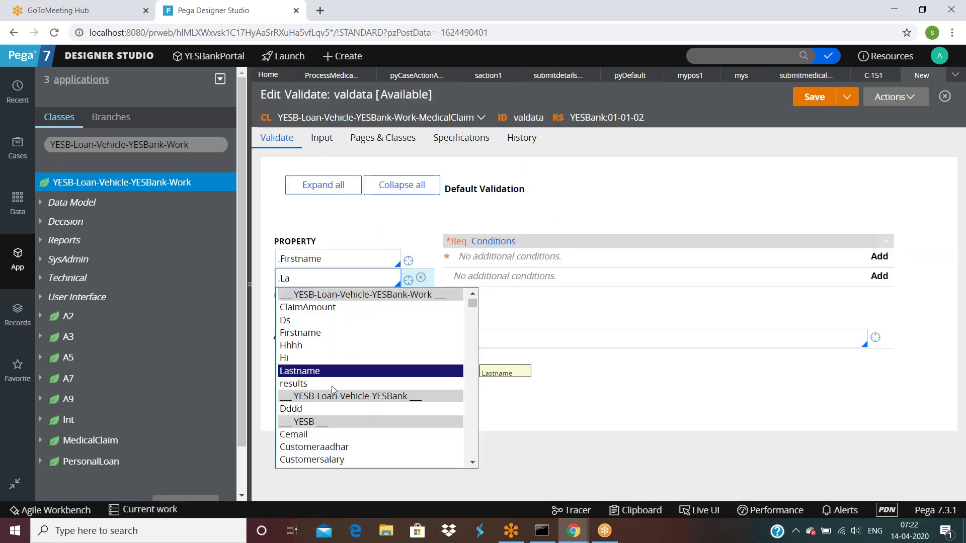
pyautogui.click(326, 371)
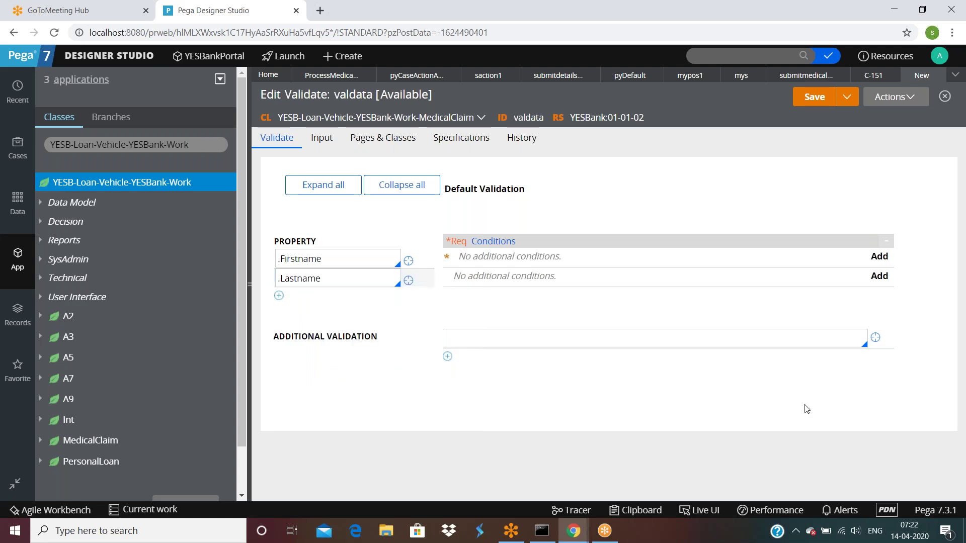
# Make .Lastname required with the cannotblank message and save the valdata rule.
pyautogui.click(878, 276)
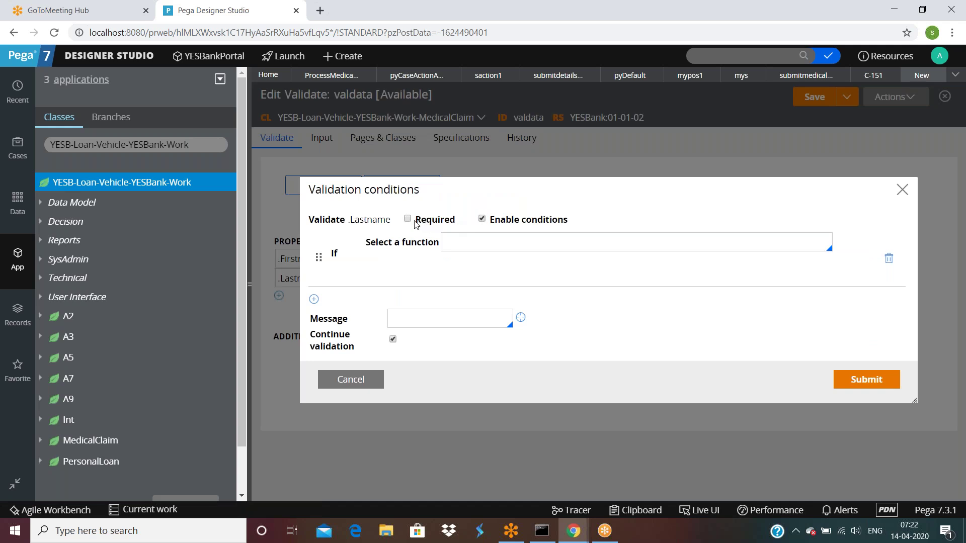
pyautogui.click(482, 219)
pyautogui.click(444, 325)
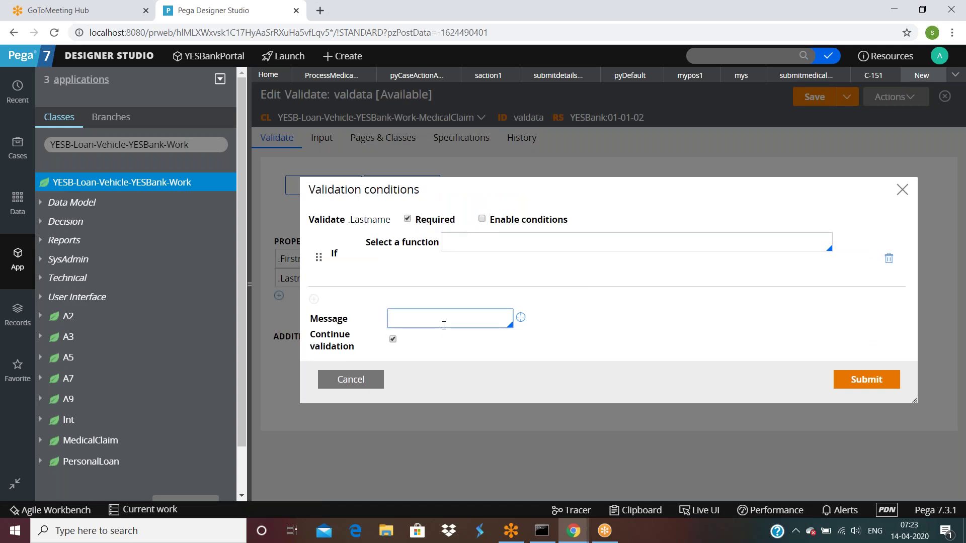
pyautogui.click(432, 347)
pyautogui.click(846, 380)
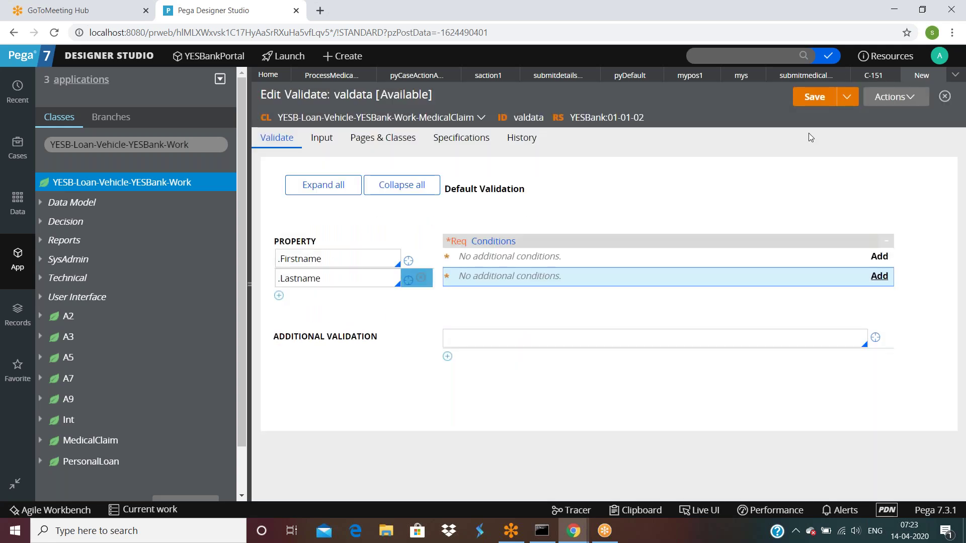
pyautogui.click(815, 98)
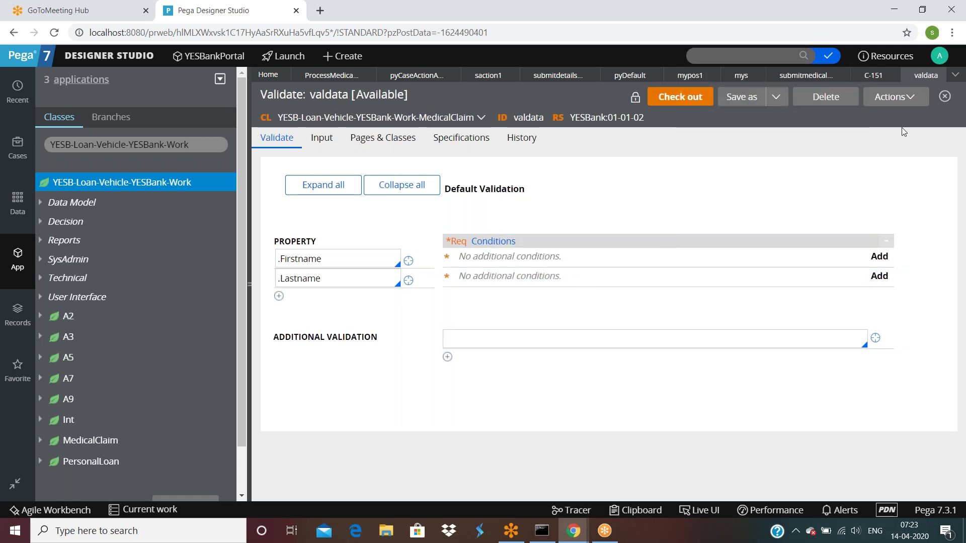
pyautogui.click(805, 75)
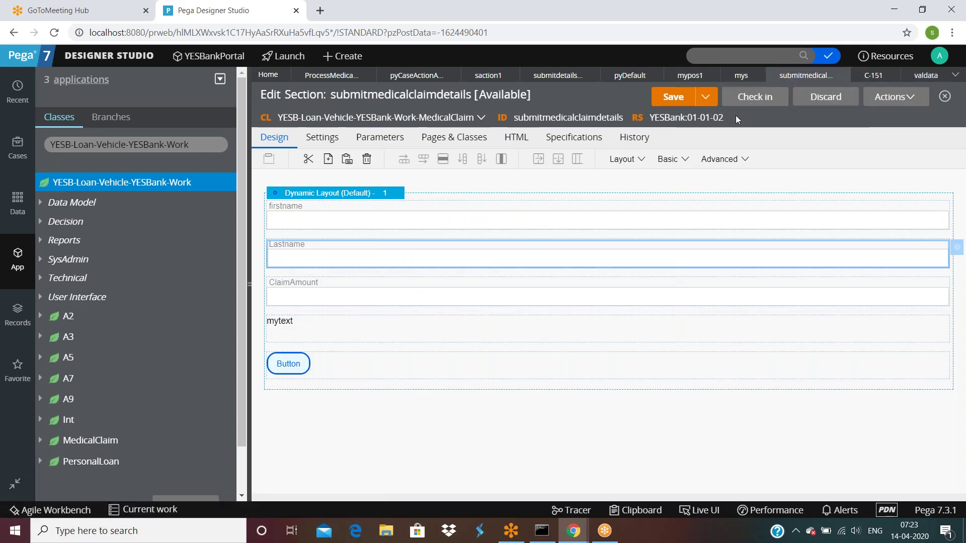
# Save submitdetailsfaction, run the ProcessMedicalClaim flow, and submit the empty form on C-152.
pyautogui.click(553, 76)
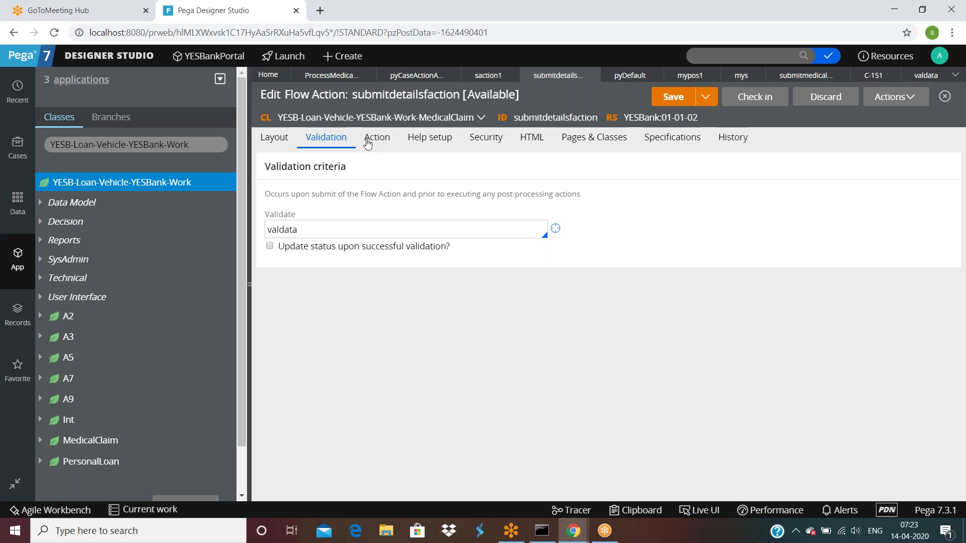
pyautogui.click(668, 99)
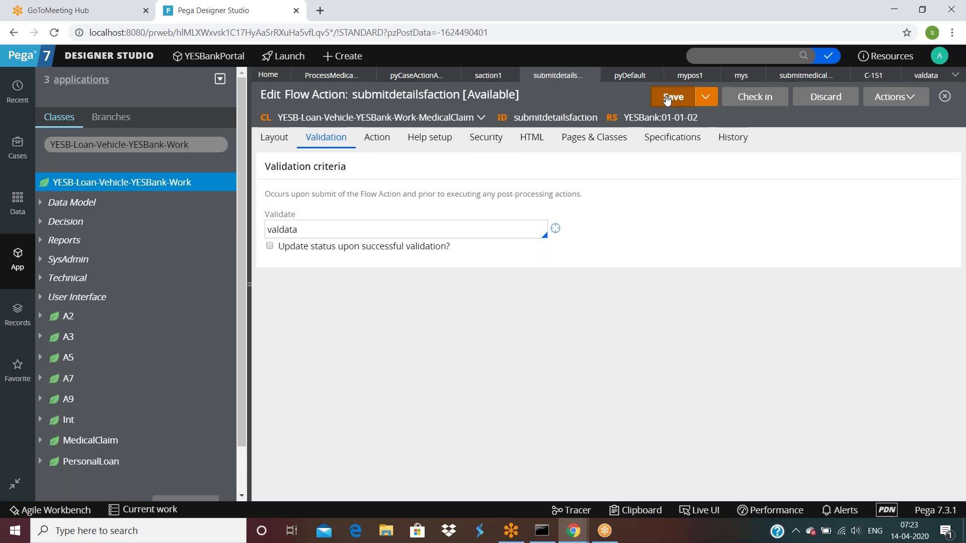
pyautogui.click(251, 285)
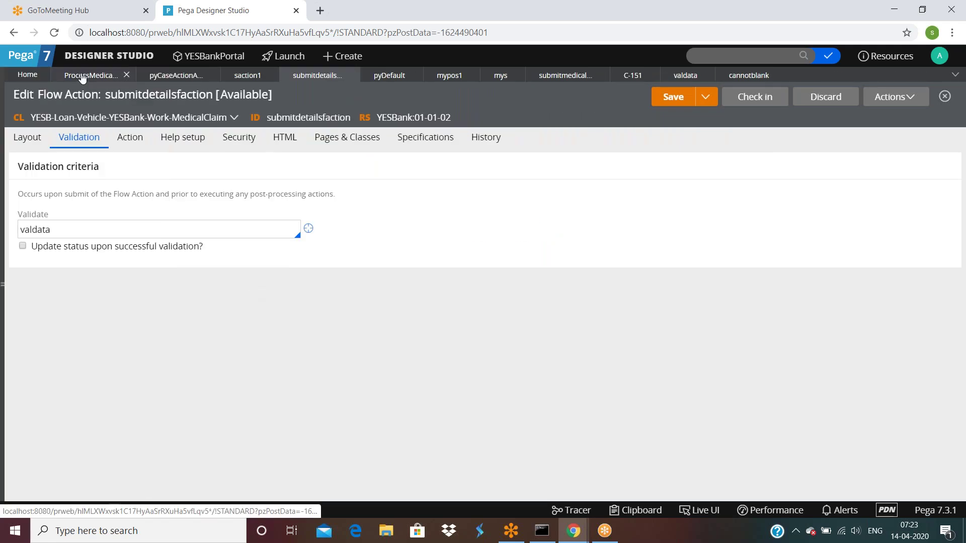
pyautogui.click(82, 76)
pyautogui.click(892, 97)
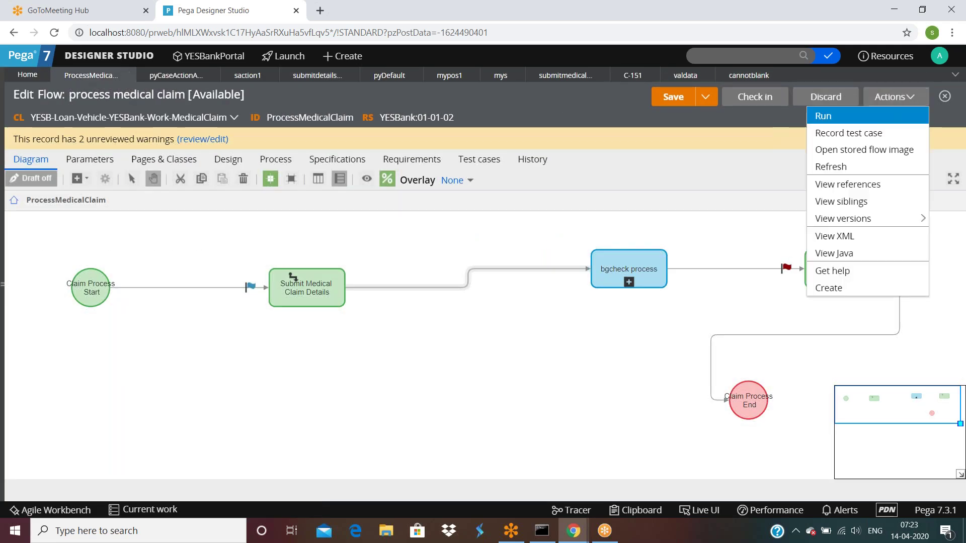
pyautogui.click(844, 119)
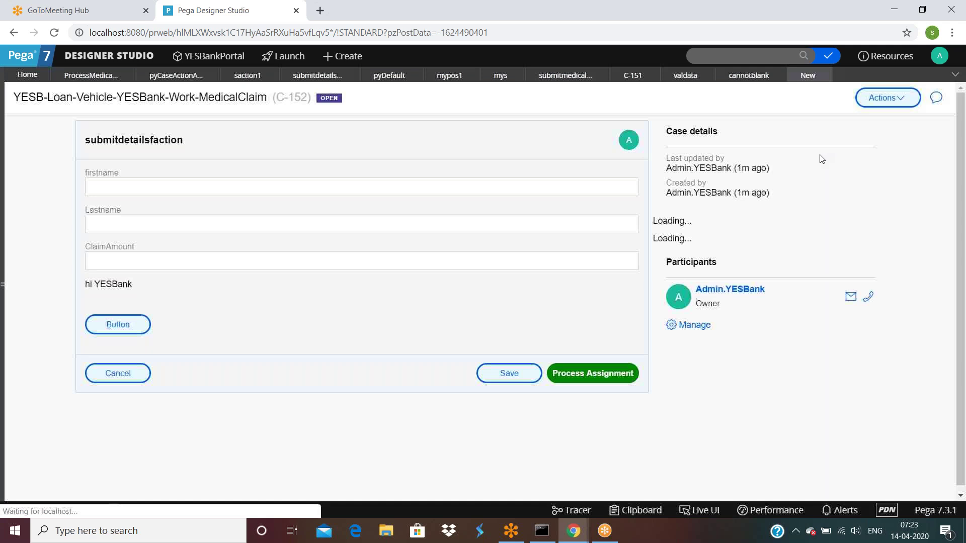
pyautogui.click(623, 374)
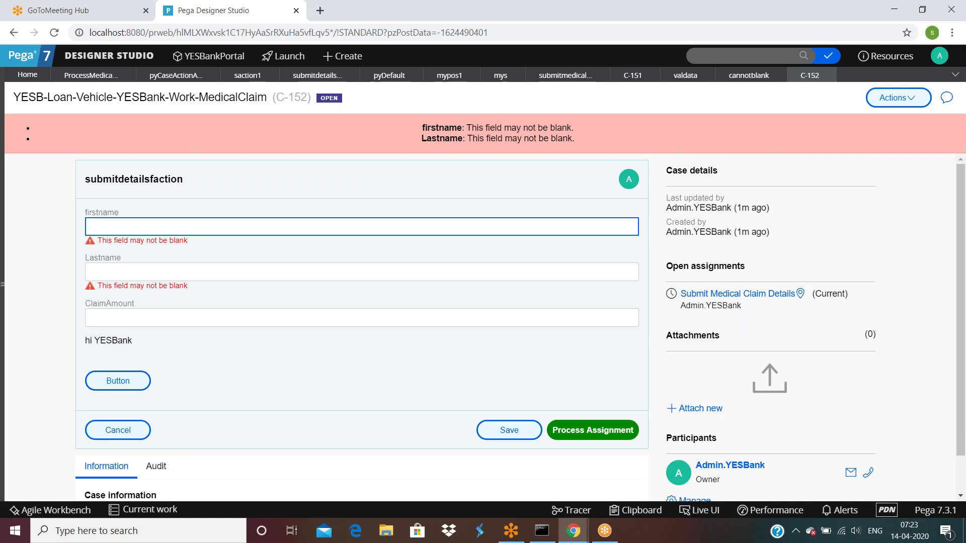
# Compare case C-152's blank-field error texts with the cannotblank message rule.
pyautogui.tripleClick(497, 142)
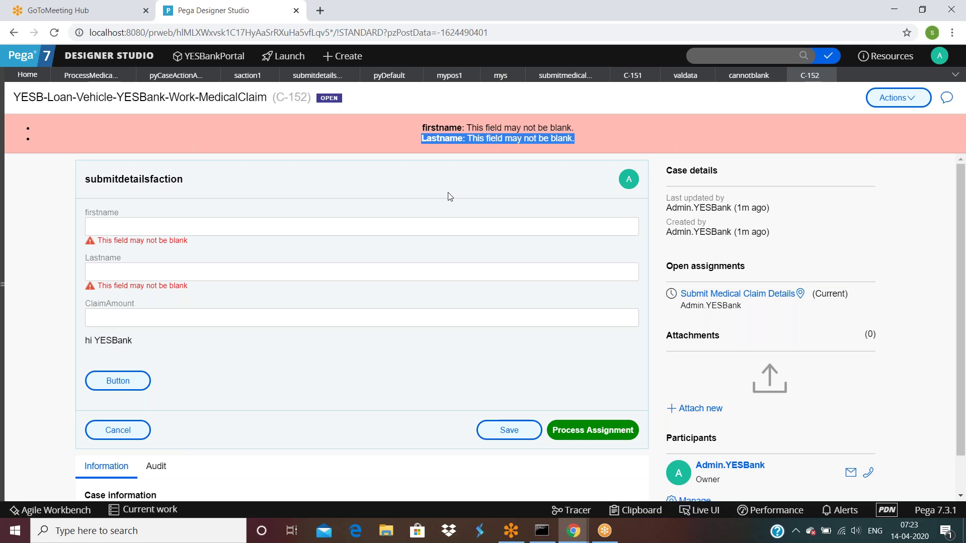
pyautogui.click(744, 75)
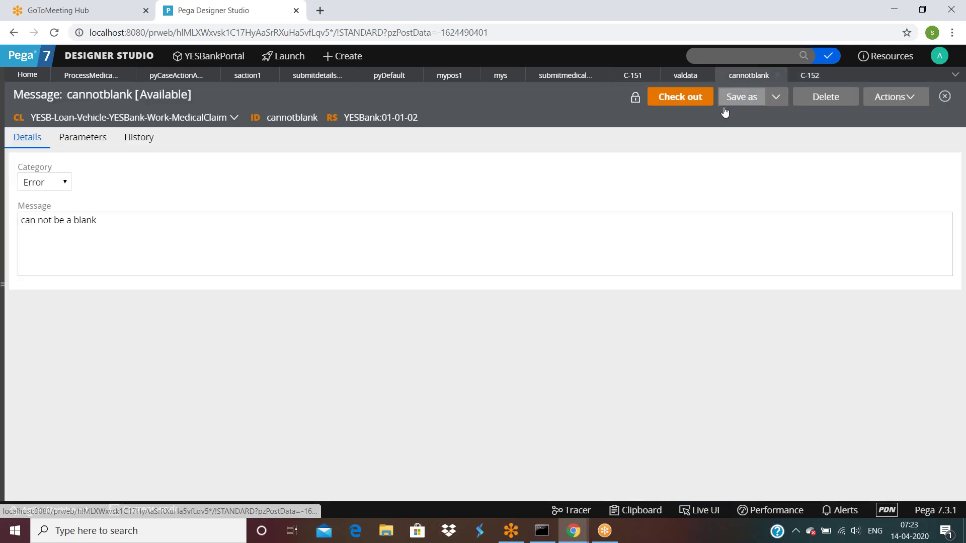
pyautogui.click(810, 75)
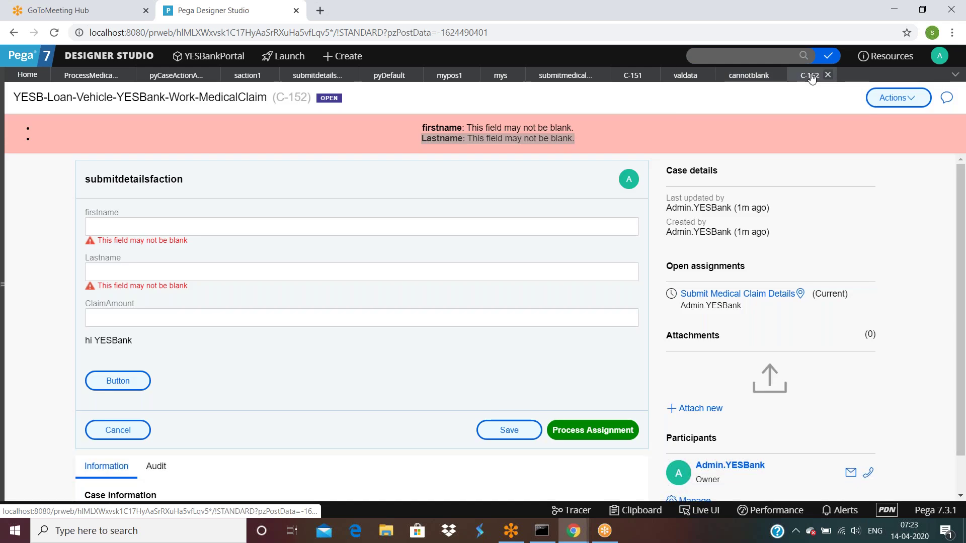
pyautogui.tripleClick(569, 130)
pyautogui.click(580, 141)
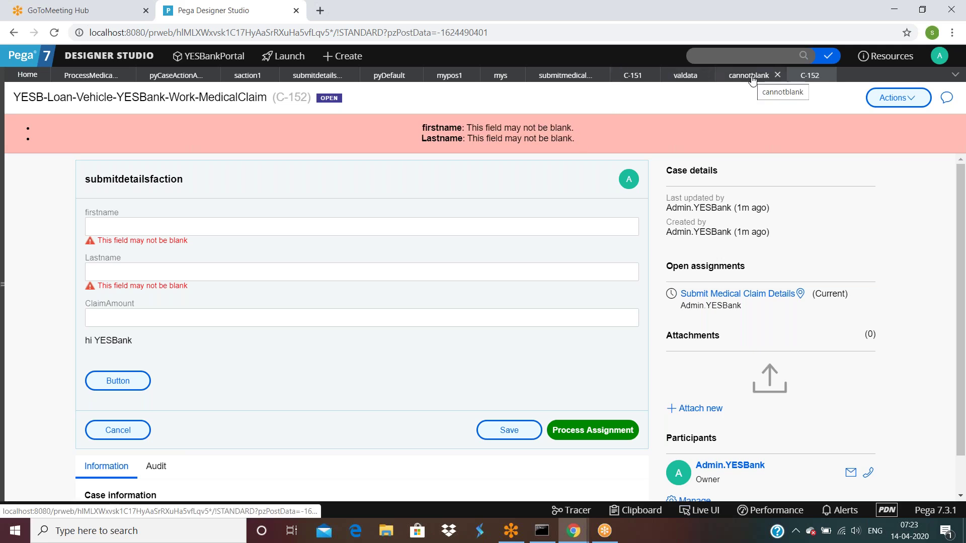
pyautogui.click(682, 76)
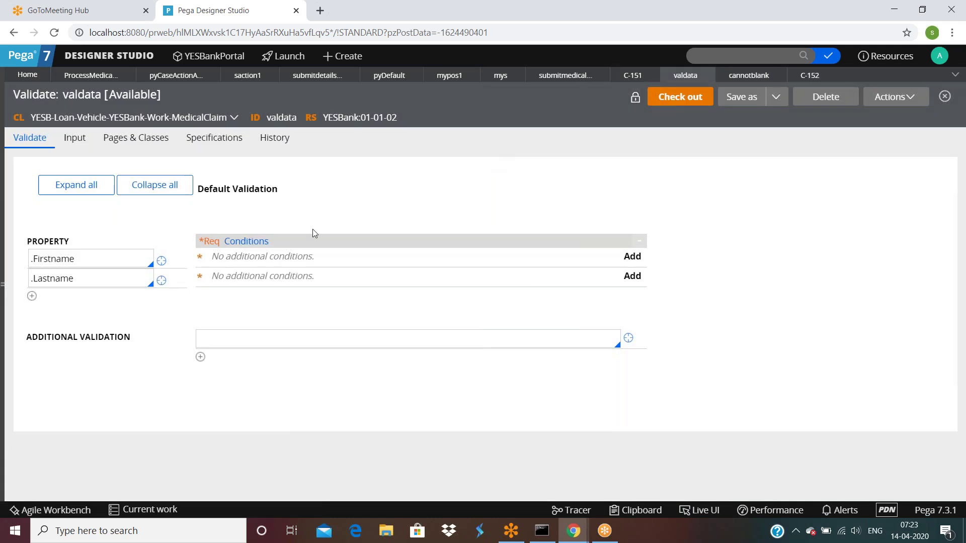
# Inspect the .Firstname validation conditions, cancel without changes, and return to case C-152.
pyautogui.click(633, 256)
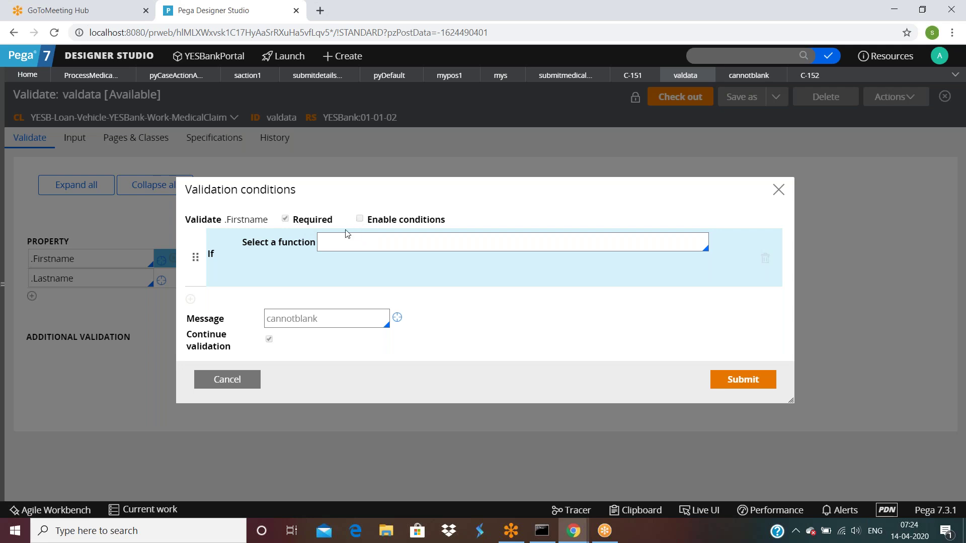
pyautogui.doubleClick(327, 327)
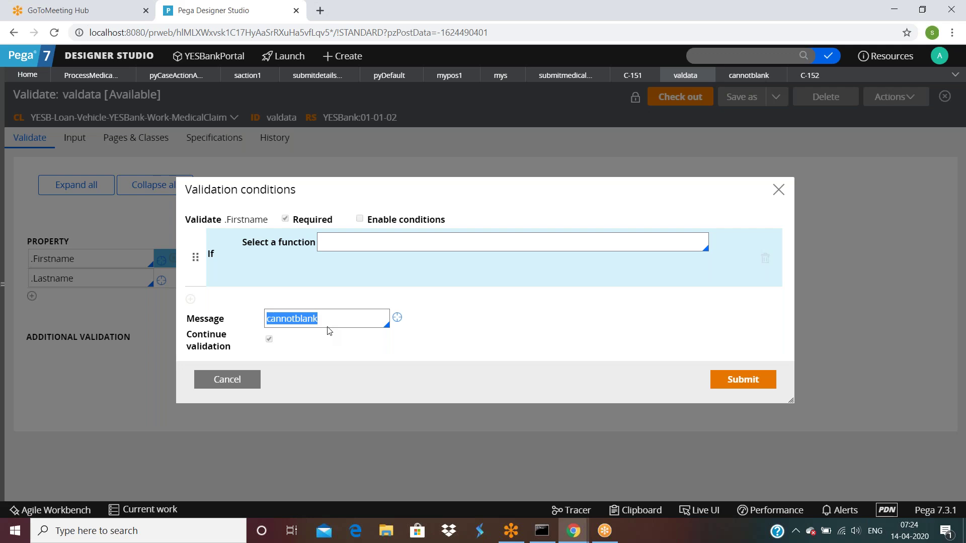
pyautogui.click(252, 383)
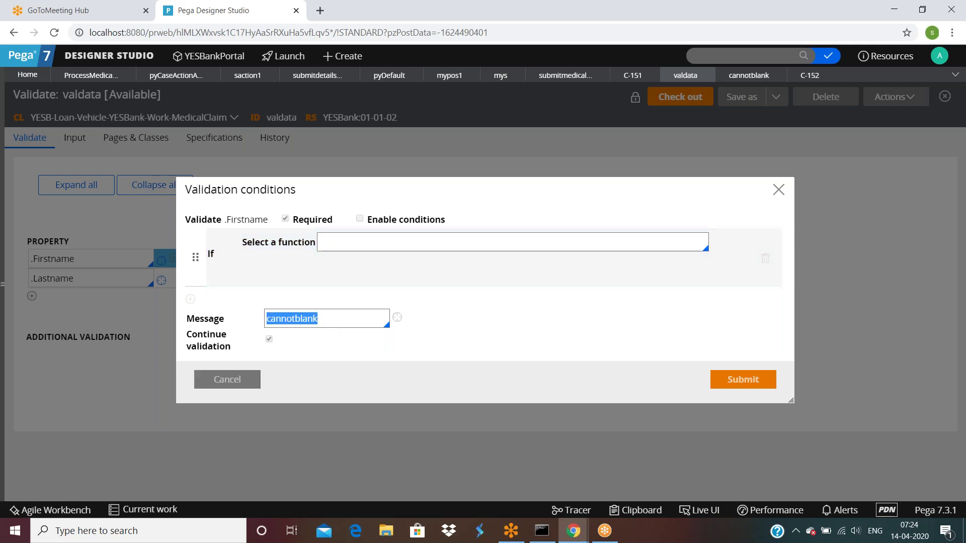
pyautogui.click(810, 75)
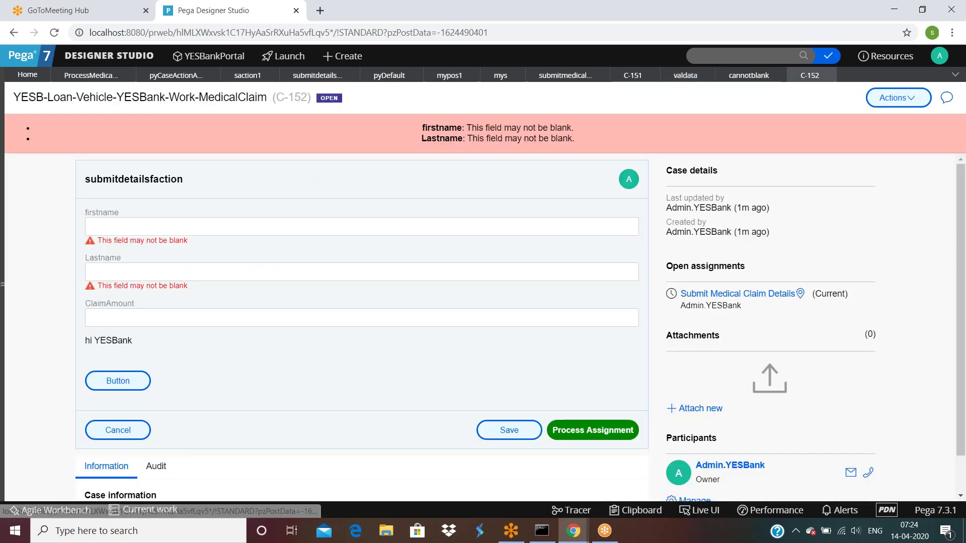
# Remove valdata from the submitdetailsfaction Validate field and save the flow action.
pyautogui.click(311, 221)
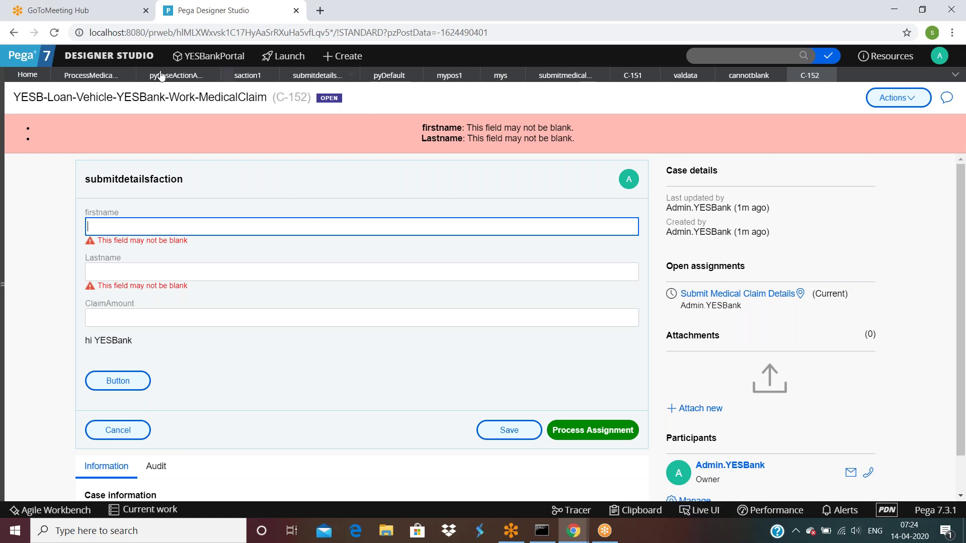
pyautogui.click(309, 75)
pyautogui.doubleClick(102, 231)
pyautogui.press('BackSpace')
pyautogui.click(666, 98)
# Refresh case C-152 and resubmit the blank form, which now advances to Assignment34.
pyautogui.click(809, 75)
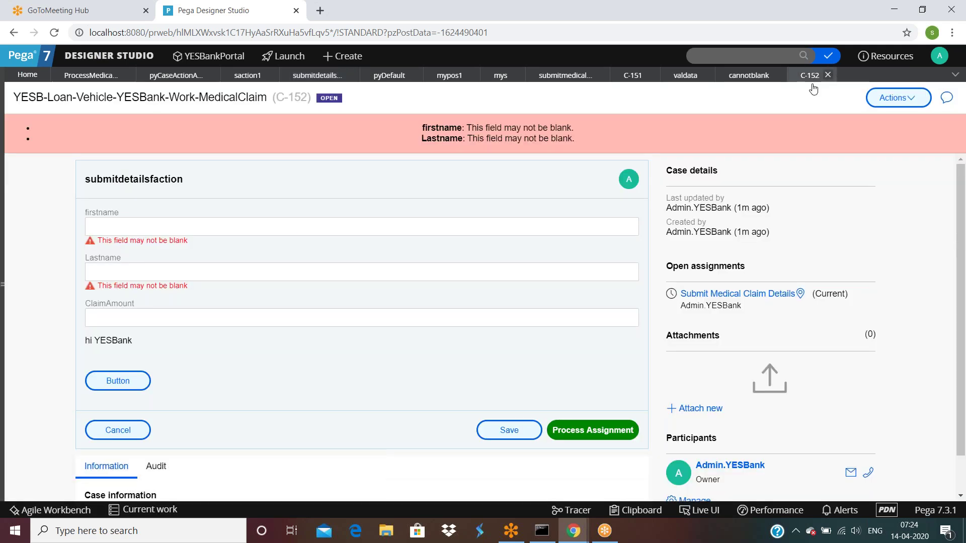
pyautogui.click(890, 97)
pyautogui.click(861, 117)
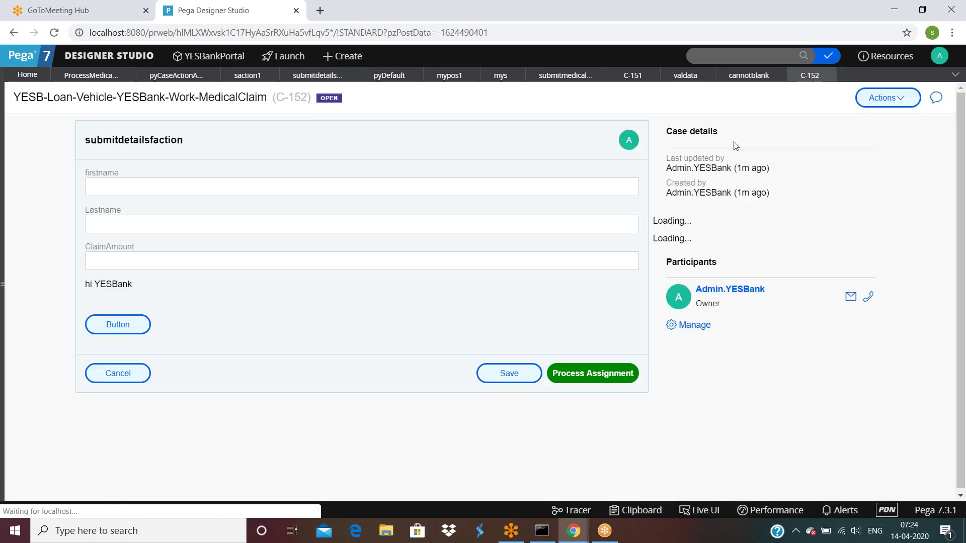
pyautogui.click(589, 375)
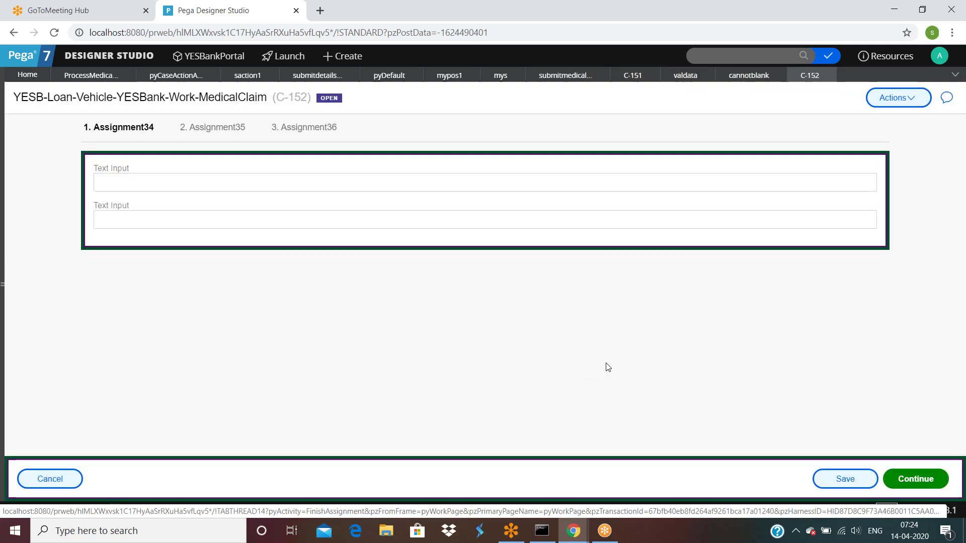
pyautogui.click(306, 76)
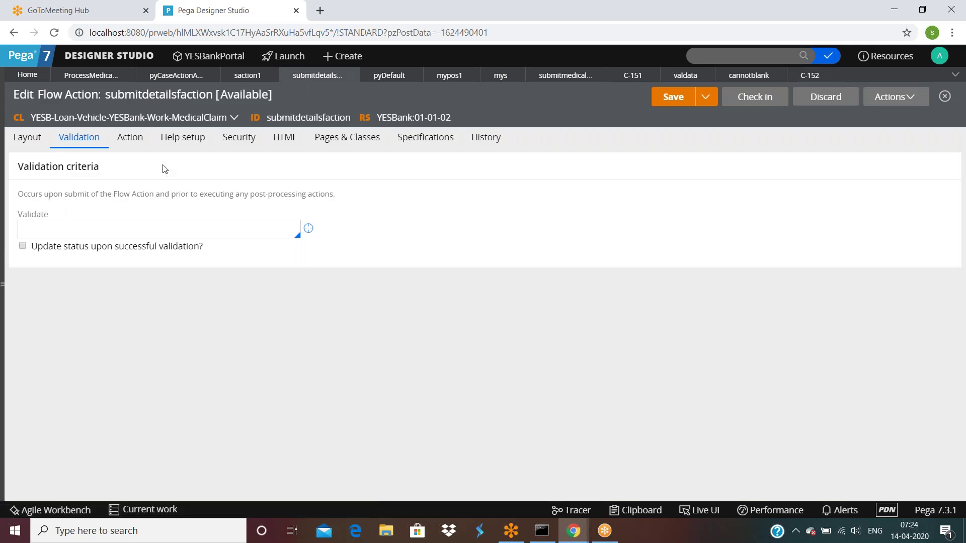
# Review the Pre-processing and Post-processing settings on submitdetailsfaction's Action tab.
pyautogui.click(128, 143)
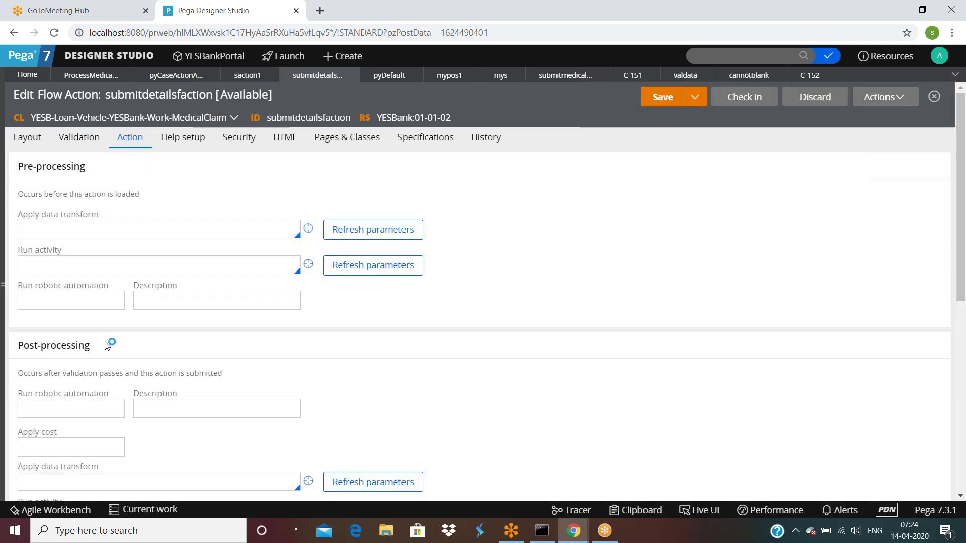
pyautogui.scroll(-3, 105, 352)
pyautogui.scroll(-3, 105, 388)
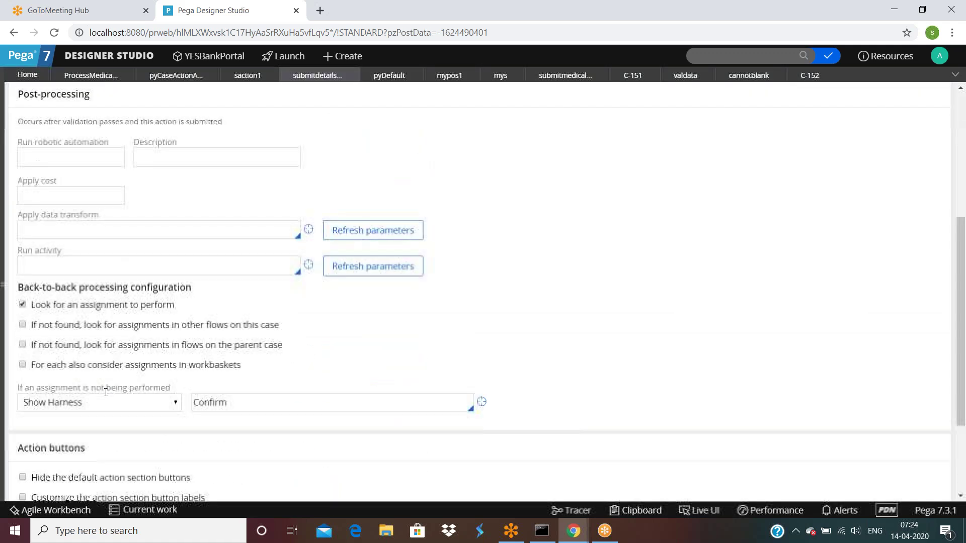
pyautogui.scroll(6, 110, 378)
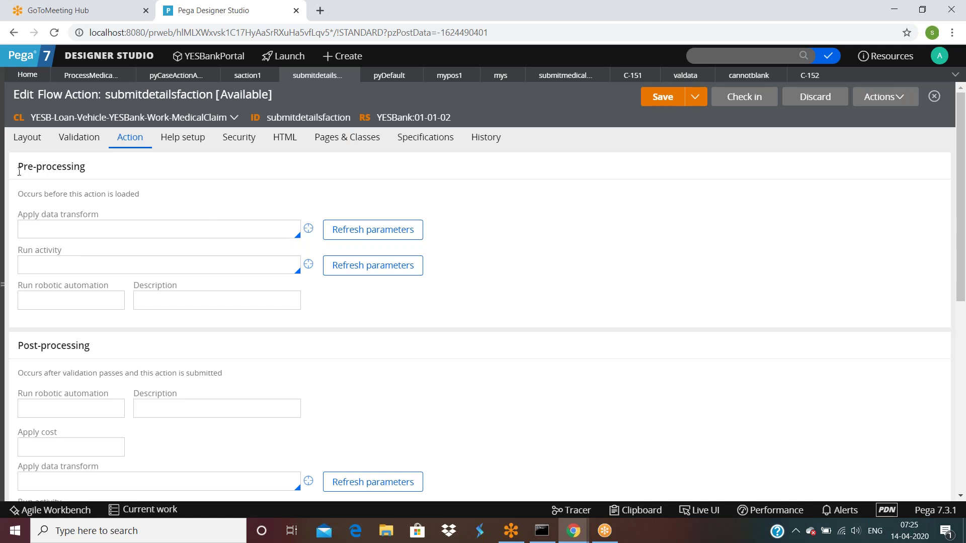
pyautogui.moveTo(17, 166); pyautogui.dragTo(47, 168)
pyautogui.click(80, 173)
pyautogui.doubleClick(79, 347)
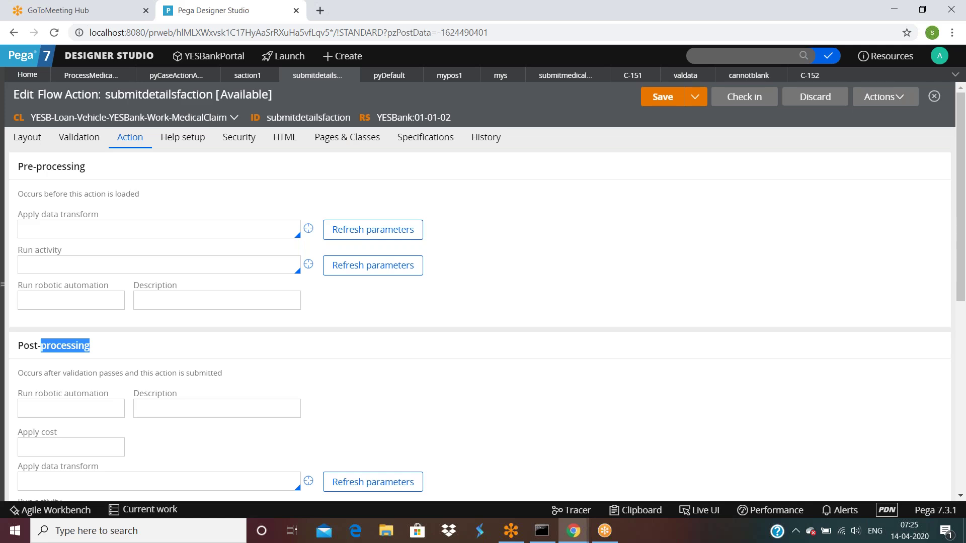
pyautogui.click(59, 233)
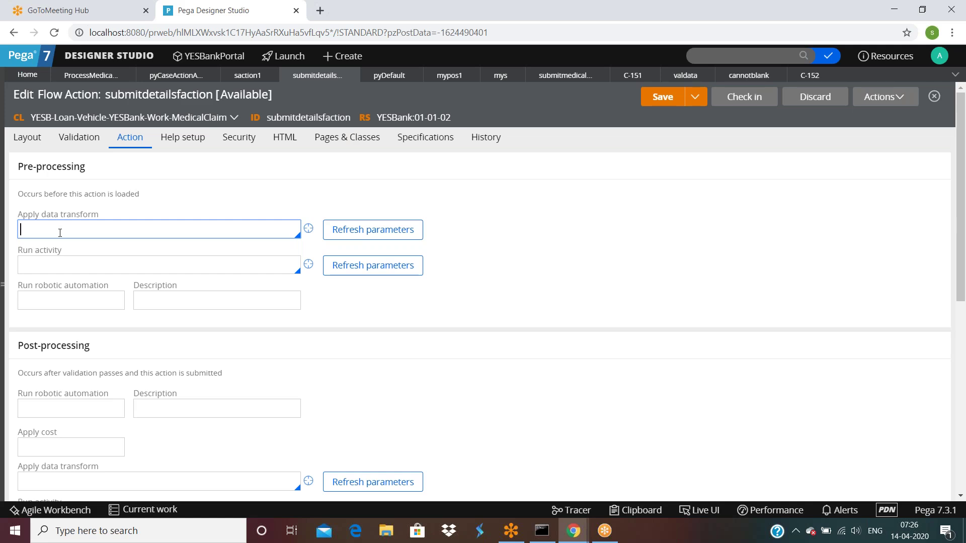
pyautogui.click(47, 210)
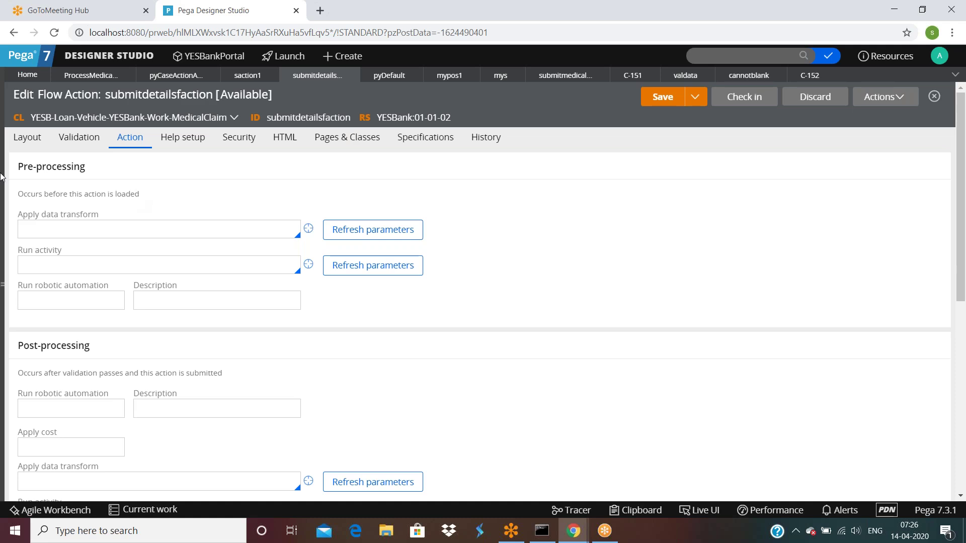
pyautogui.click(63, 232)
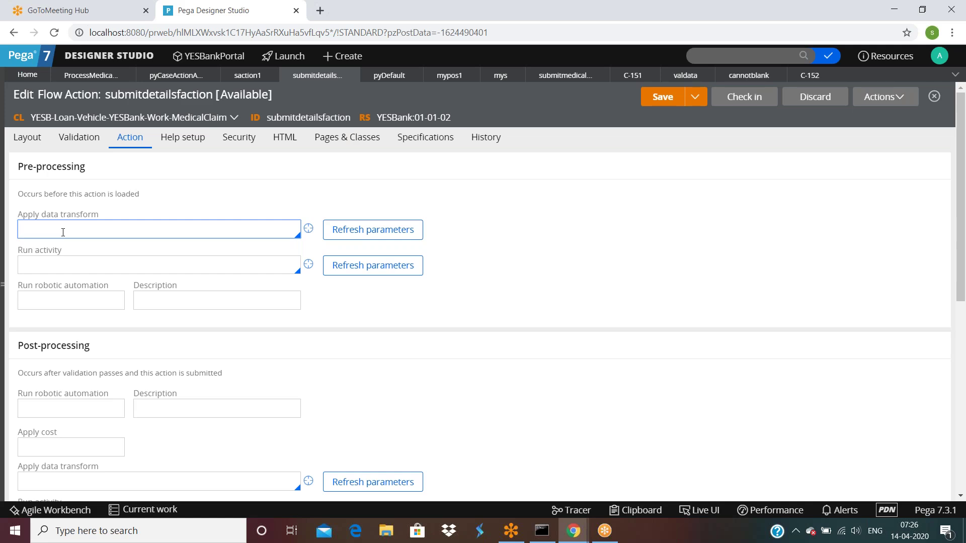
pyautogui.click(62, 270)
pyautogui.moveTo(18, 167); pyautogui.dragTo(91, 175)
pyautogui.scroll(-3, 112, 216)
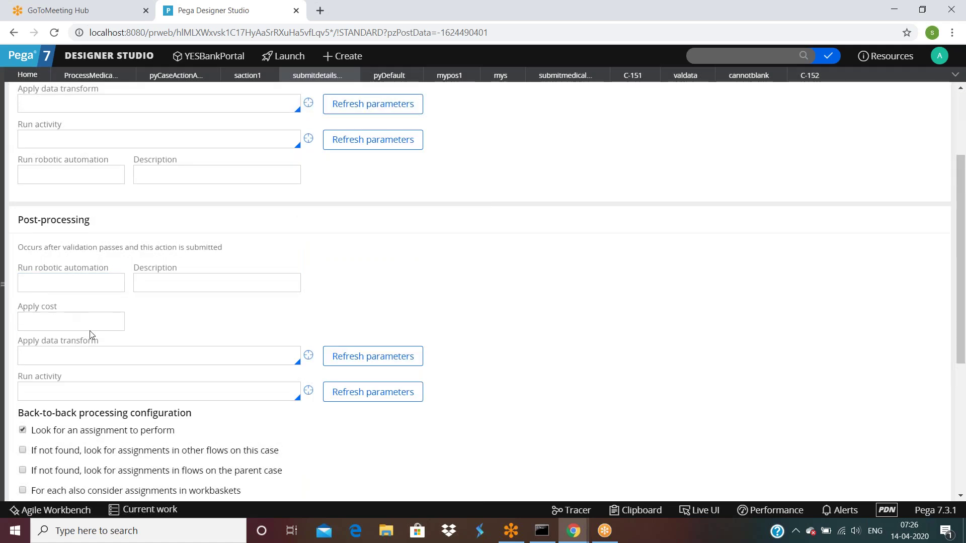
pyautogui.click(92, 321)
pyautogui.scroll(-1, 92, 322)
pyautogui.moveTo(18, 157); pyautogui.dragTo(90, 160)
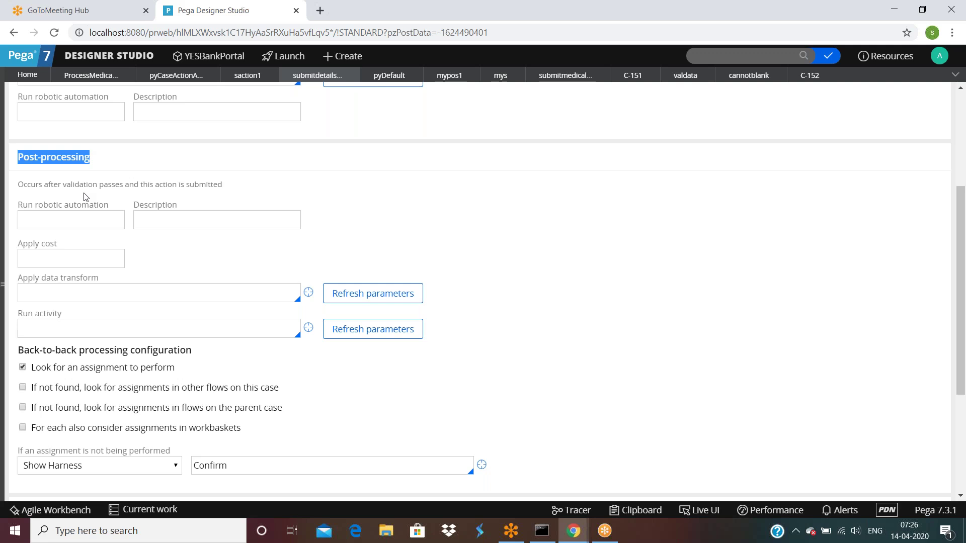
pyautogui.scroll(-2, 84, 196)
pyautogui.moveTo(107, 226); pyautogui.dragTo(230, 229)
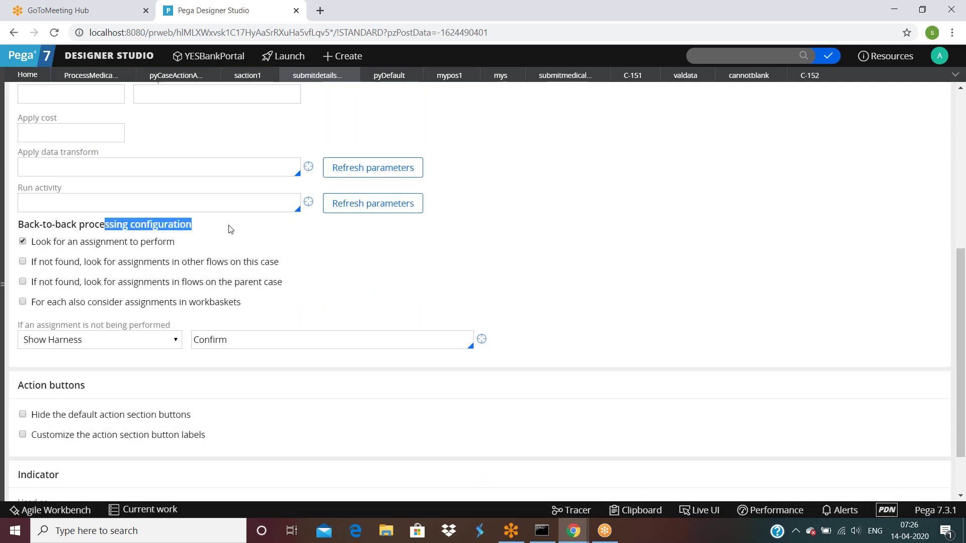
pyautogui.scroll(5, 229, 239)
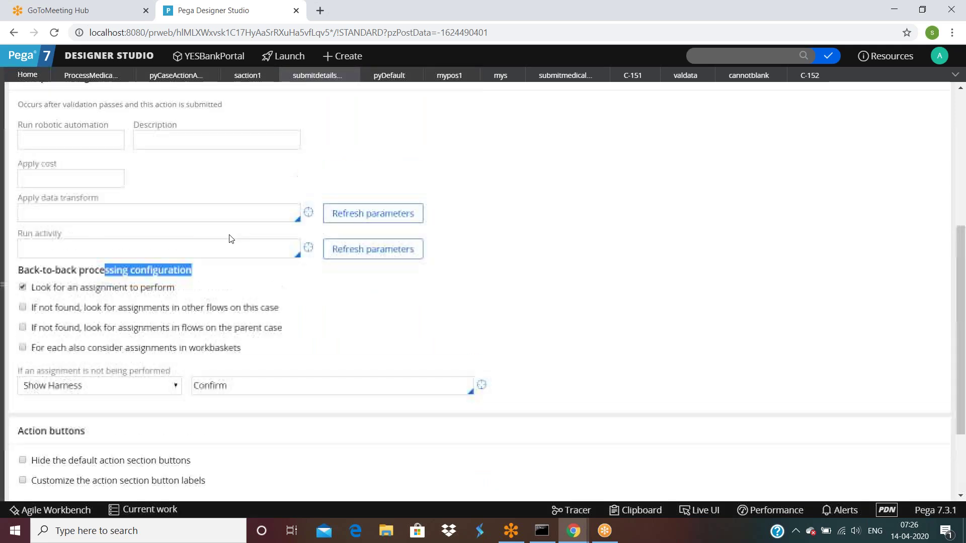
pyautogui.moveTo(18, 166); pyautogui.dragTo(40, 236)
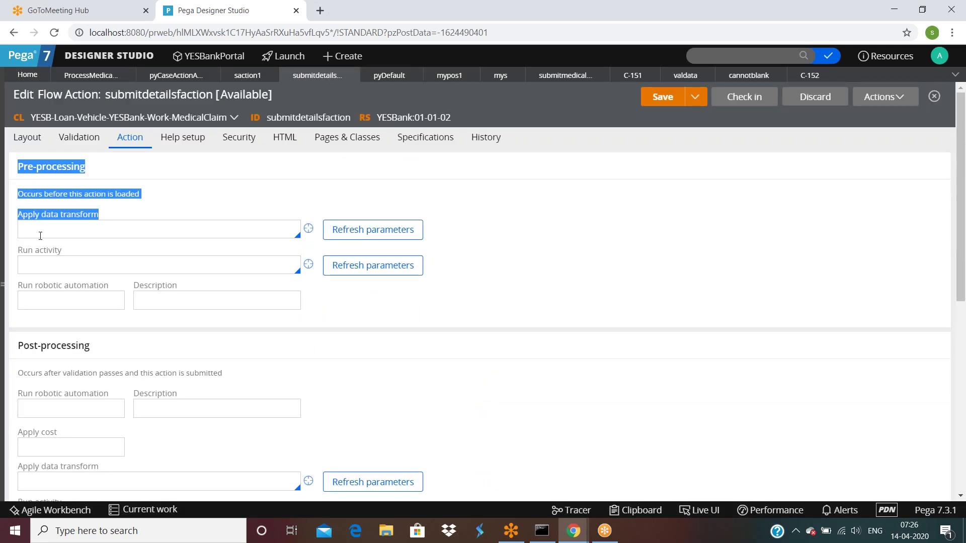
# Clear the text highlight and bring up the pyCaseActionAreaButtons section in design view.
pyautogui.click(95, 315)
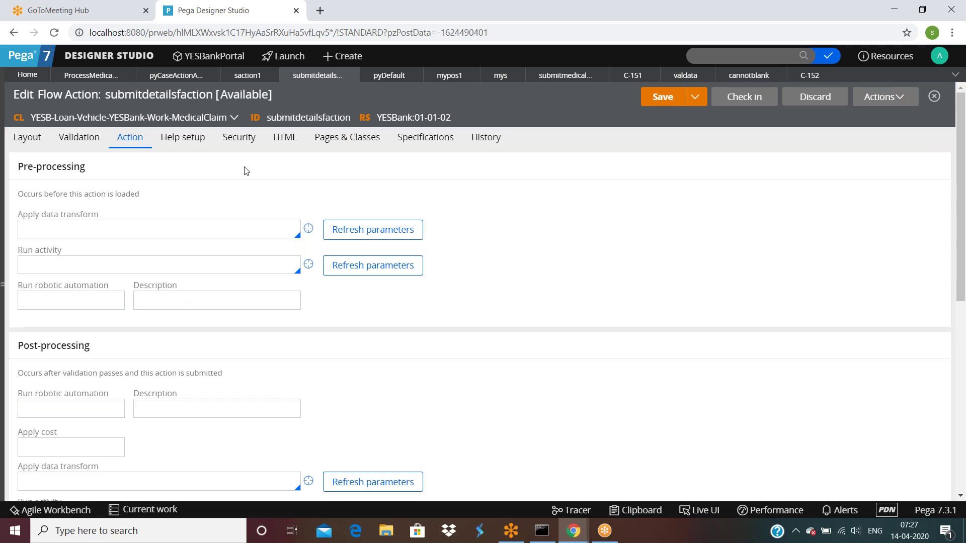
pyautogui.click(179, 75)
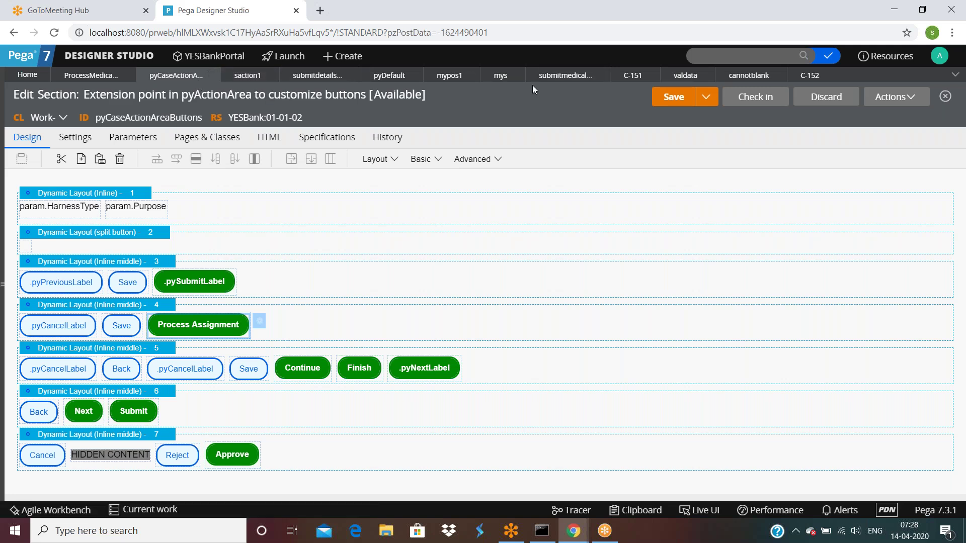
# Return to the submitdetailsfaction flow action and scroll to its post-processing and back-to-back settings.
pyautogui.click(552, 76)
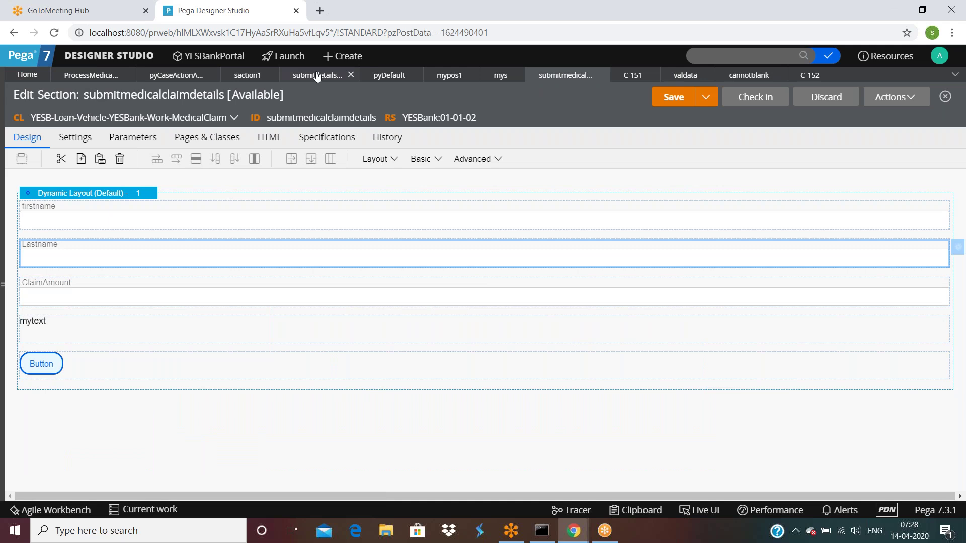
pyautogui.click(317, 75)
pyautogui.scroll(-2, 178, 258)
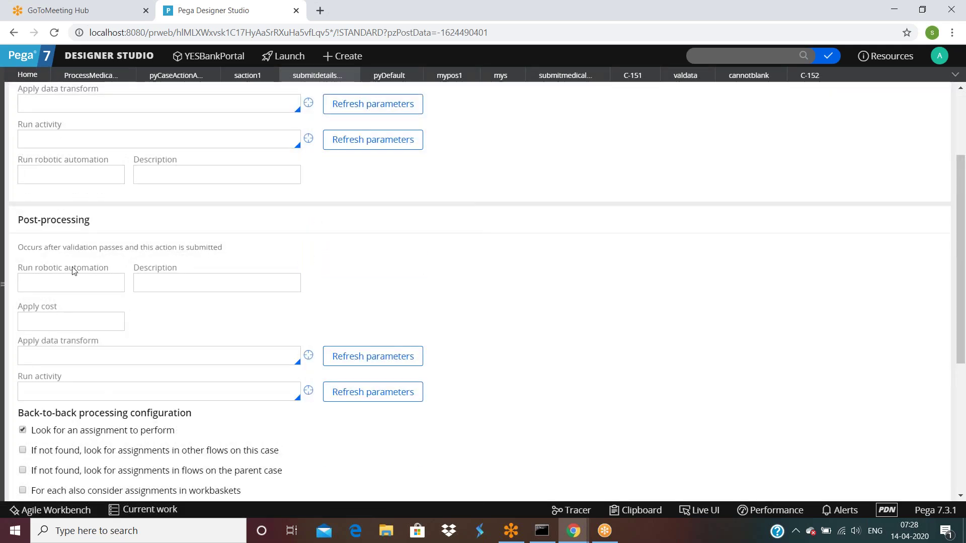
pyautogui.scroll(-3, 70, 308)
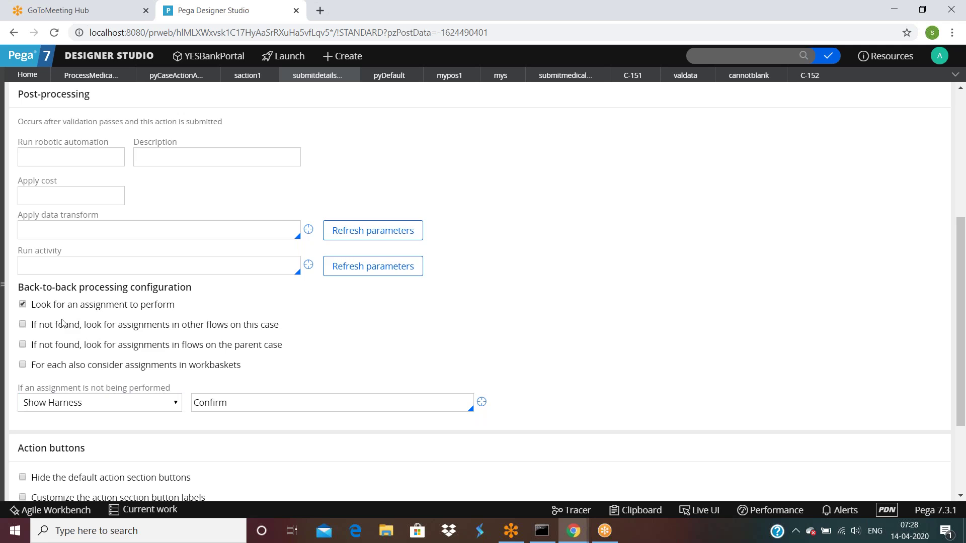
pyautogui.moveTo(99, 311)
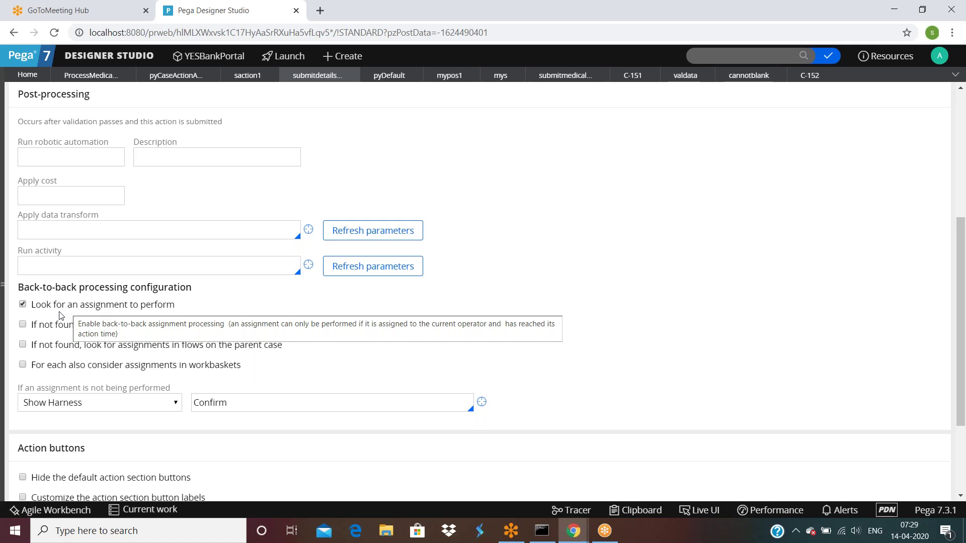
pyautogui.click(22, 304)
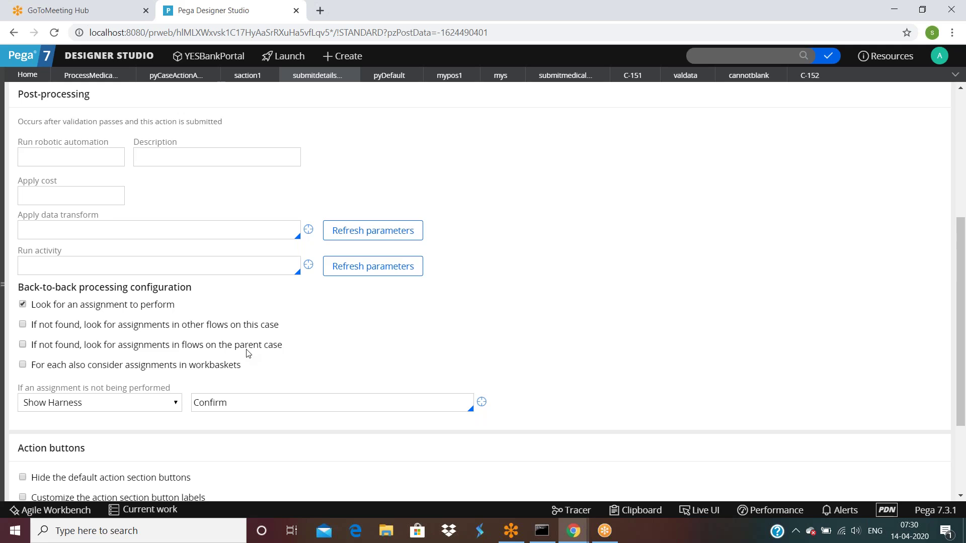
pyautogui.moveTo(203, 371)
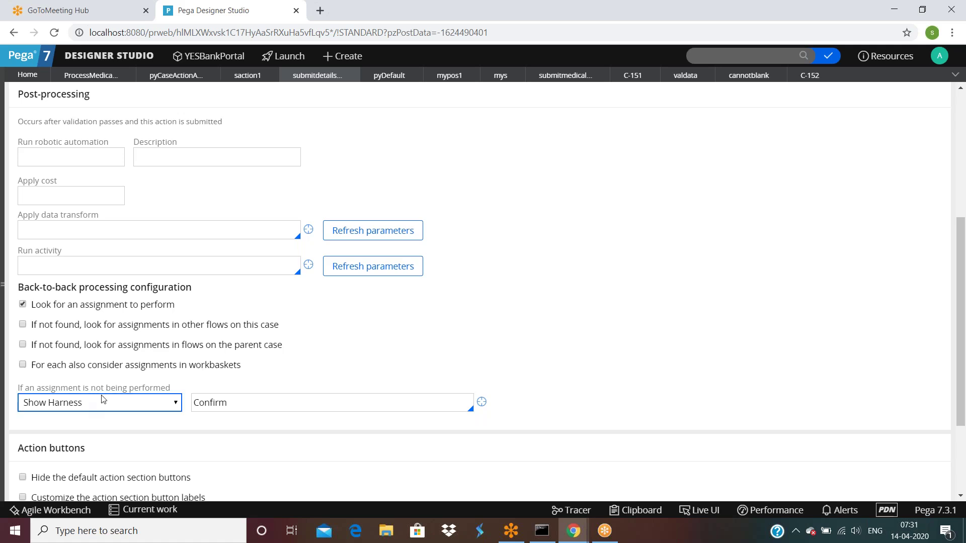
pyautogui.click(265, 408)
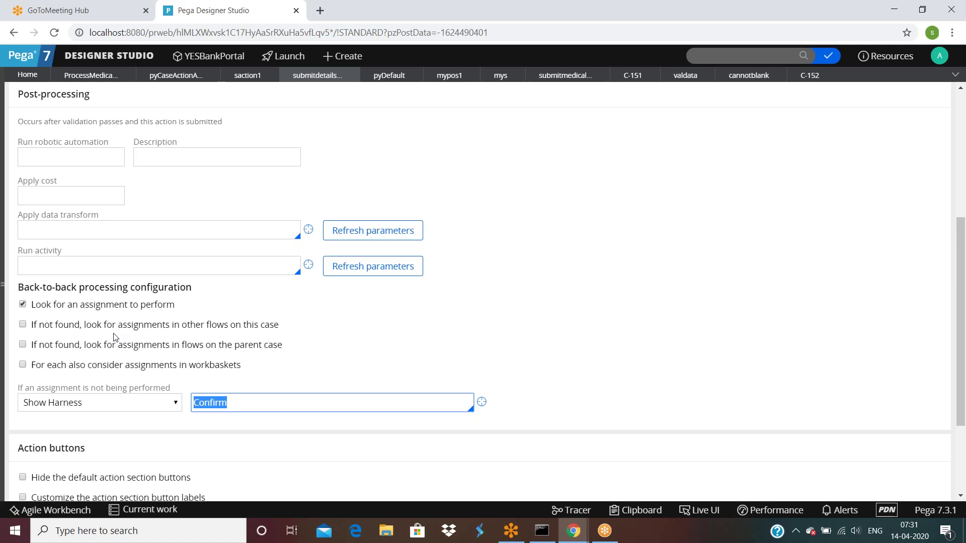
pyautogui.scroll(-3, 115, 337)
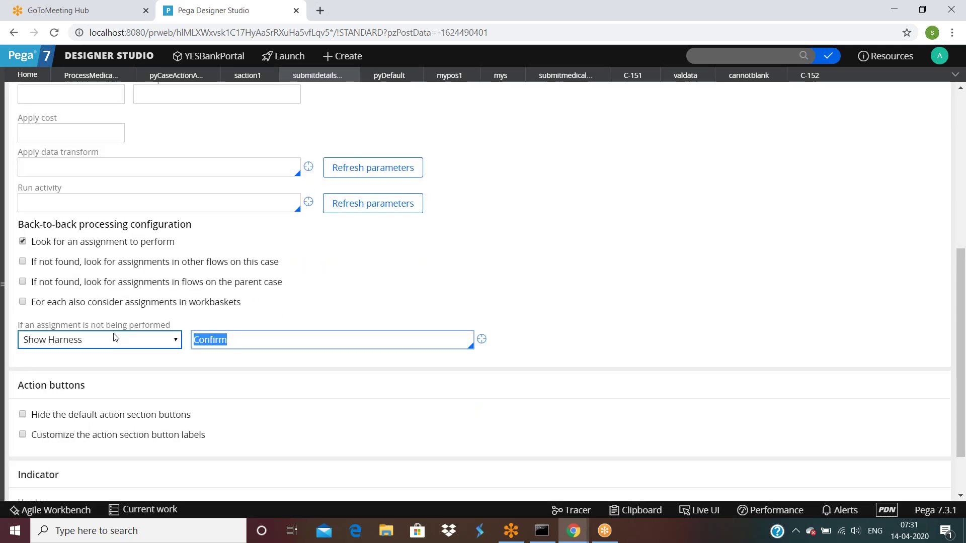
pyautogui.scroll(1, 56, 333)
pyautogui.moveTo(17, 225); pyautogui.dragTo(528, 340)
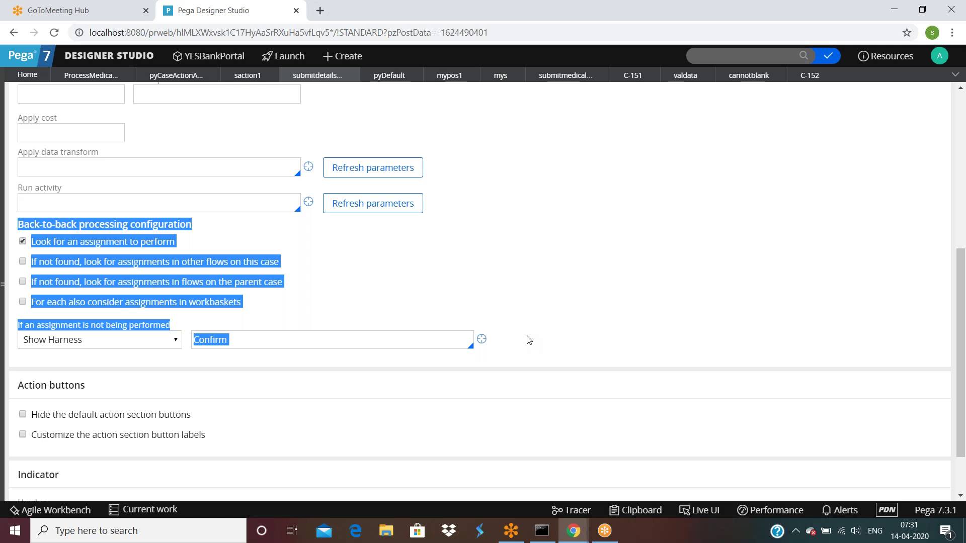
pyautogui.click(154, 393)
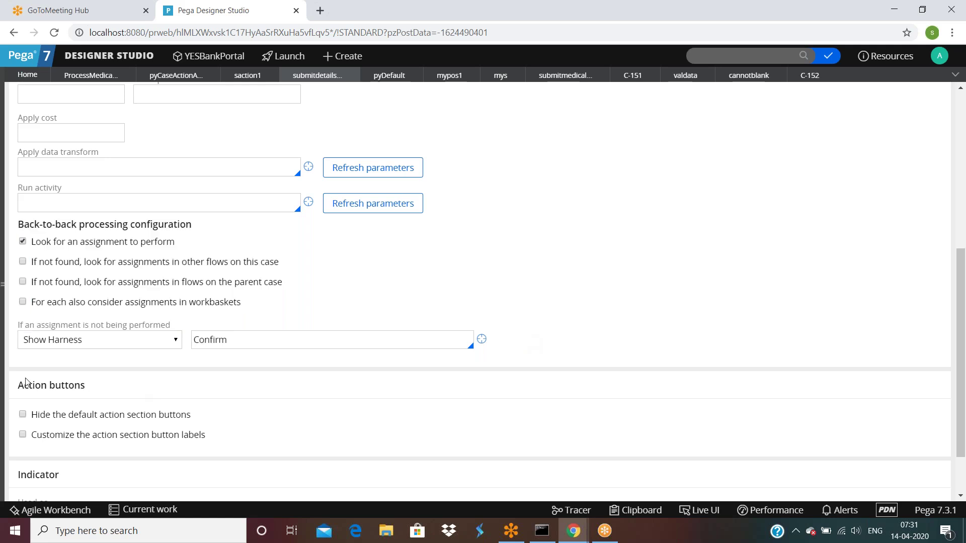
pyautogui.moveTo(47, 385); pyautogui.dragTo(82, 396)
pyautogui.click(82, 396)
# Run the ProcessMedicalClaim flow as a new test case.
pyautogui.click(91, 76)
pyautogui.click(896, 96)
pyautogui.click(835, 117)
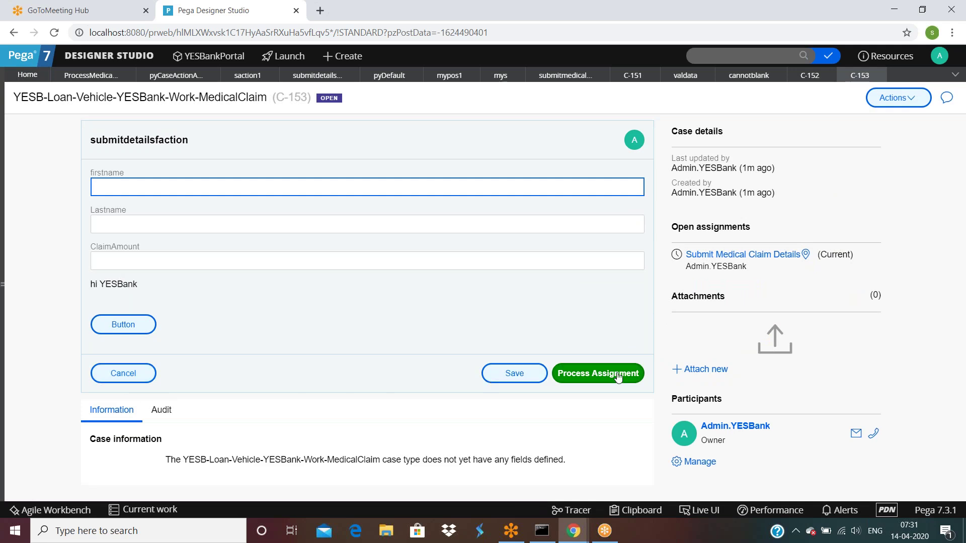
# Enter test first and last names, submit the details form, and continue past Assignment34.
pyautogui.write('adsfs')
pyautogui.click(172, 224)
pyautogui.write('sdfs')
pyautogui.click(583, 374)
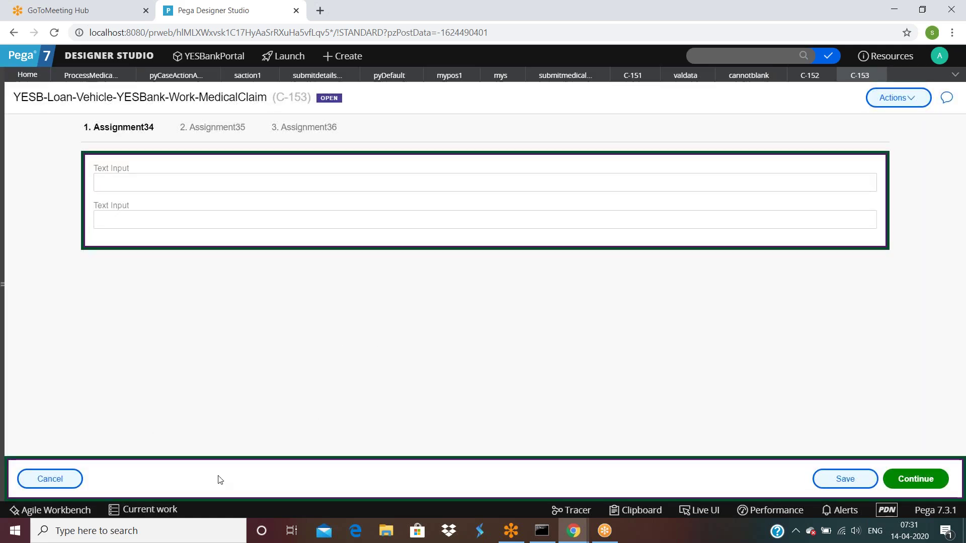
pyautogui.click(905, 486)
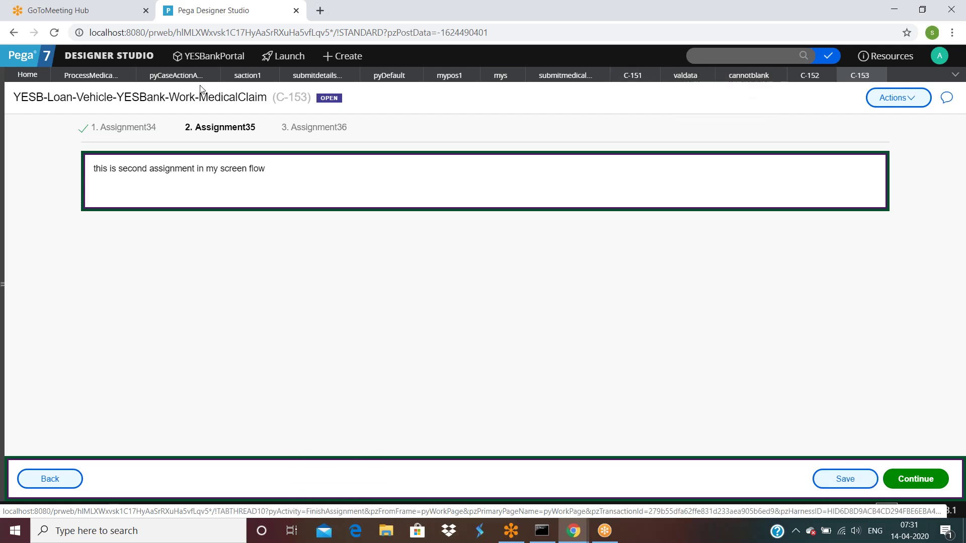
# Tick 'Hide the default action section buttons' on submitdetailsfaction and save the rule.
pyautogui.click(317, 75)
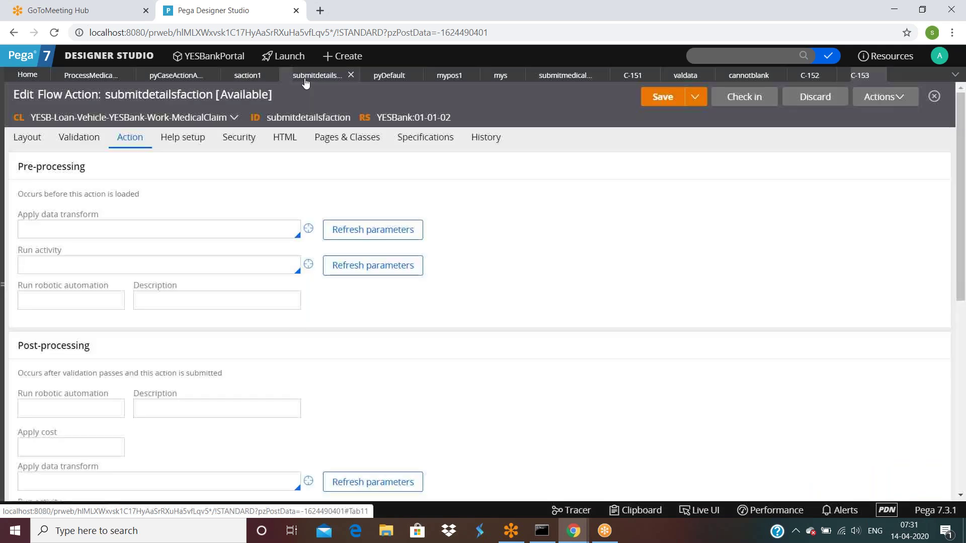
pyautogui.scroll(-5, 220, 322)
pyautogui.scroll(-3, 220, 322)
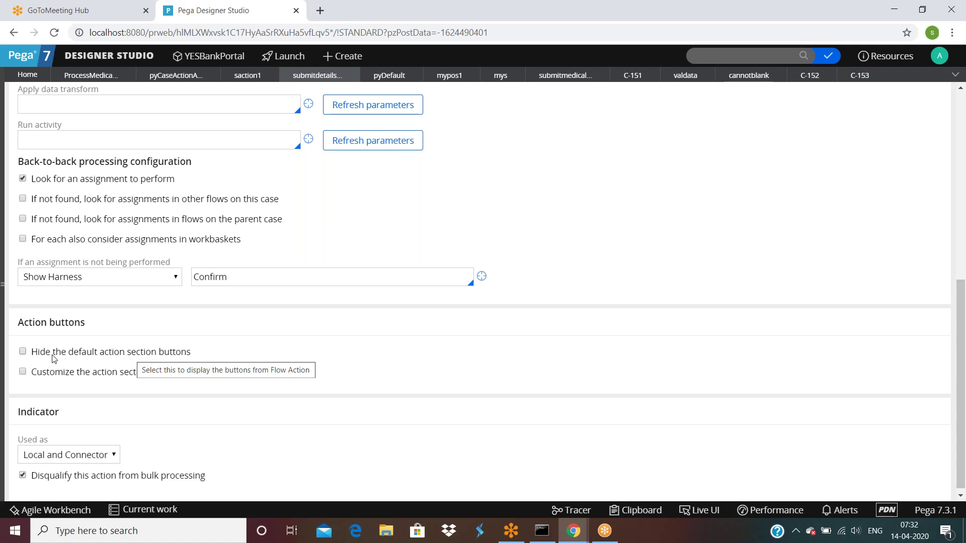
pyautogui.click(23, 351)
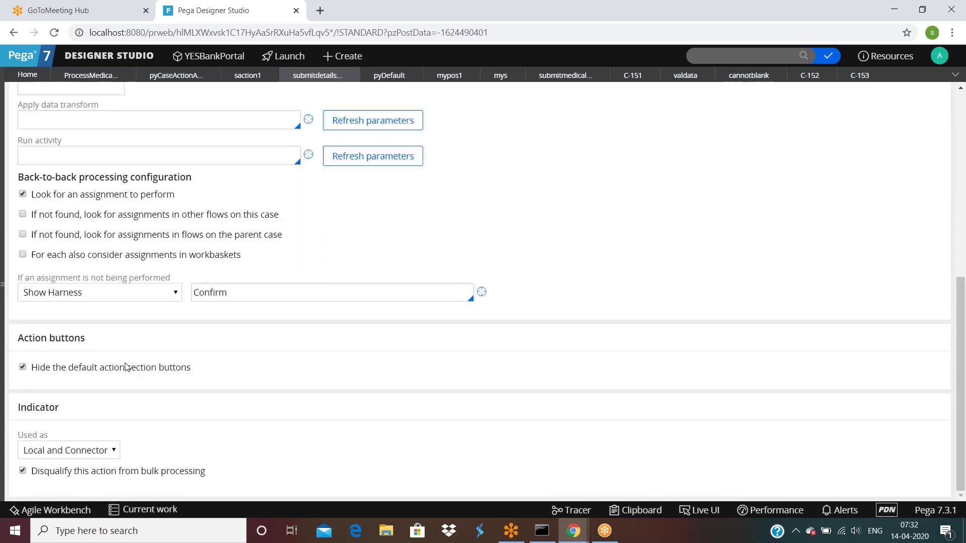
pyautogui.scroll(10, 571, 290)
pyautogui.click(662, 99)
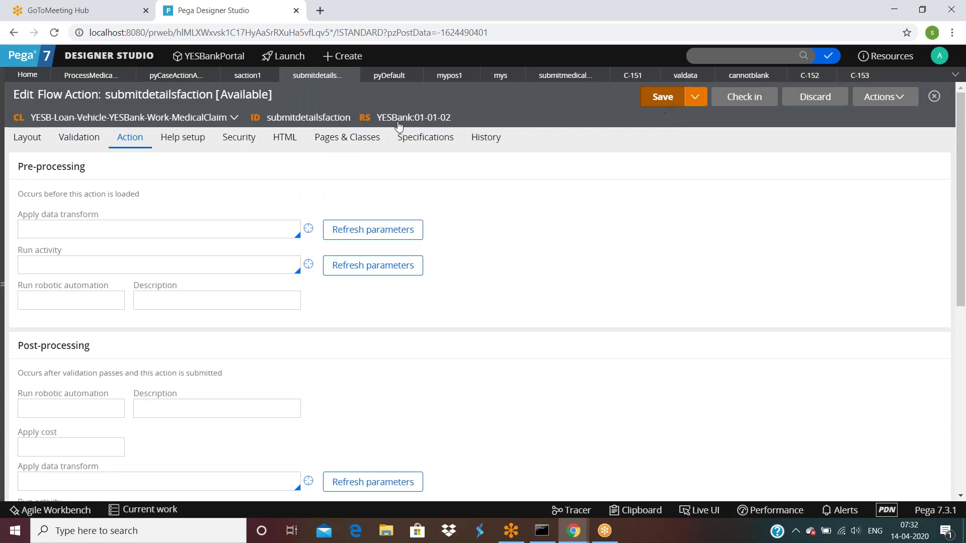
# Run ProcessMedicalClaim to create test case C-154, then return to pyCaseActionAreaButtons.
pyautogui.click(91, 75)
pyautogui.click(888, 97)
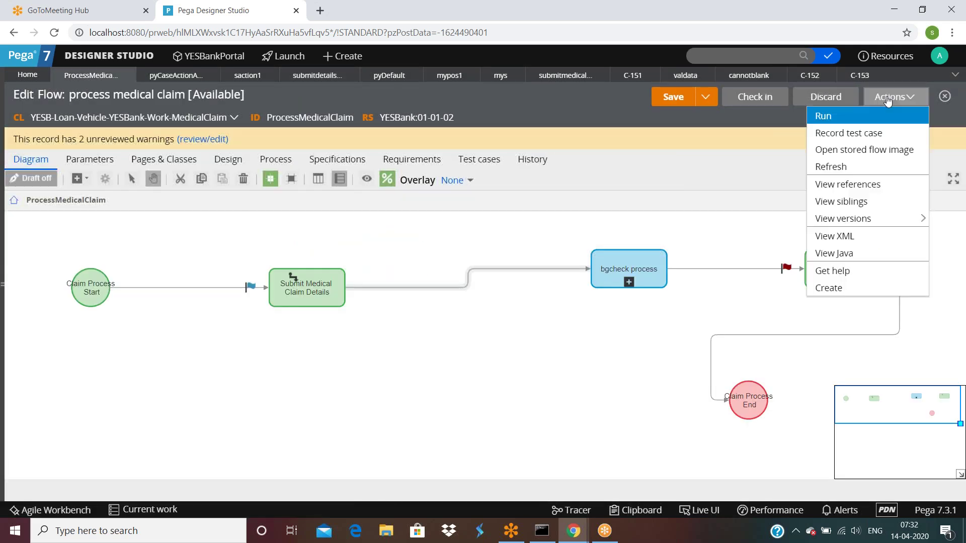
pyautogui.click(836, 116)
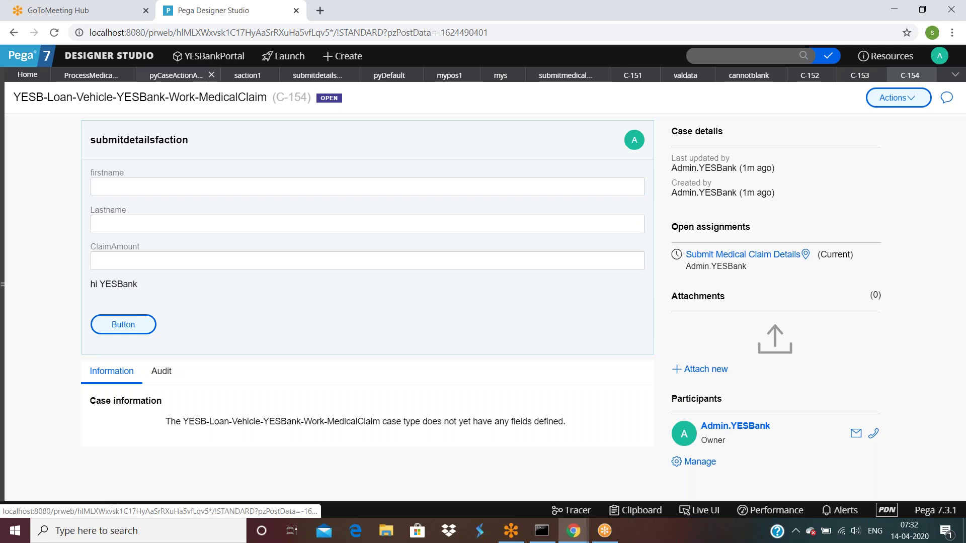
pyautogui.click(176, 75)
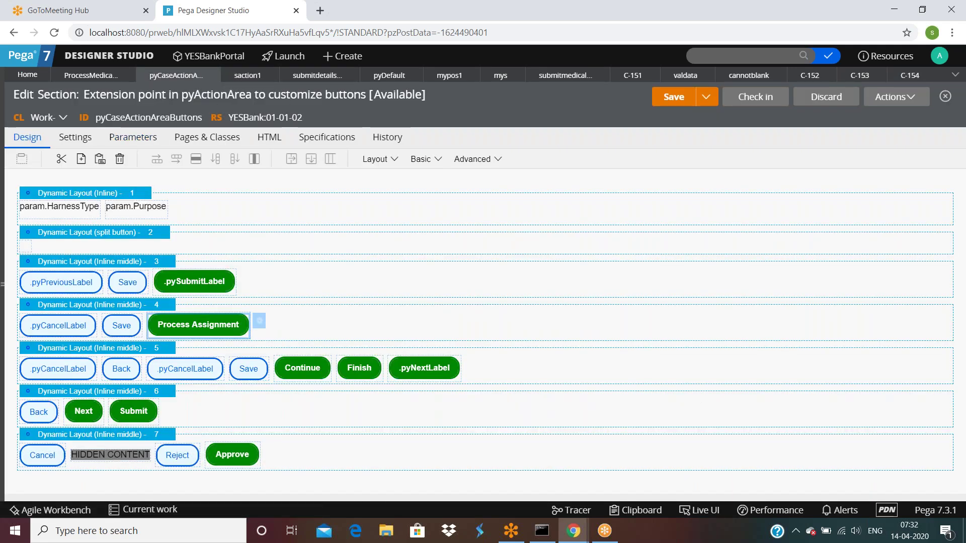
# Open the Clipboard Viewer on case C-154's thread.
pyautogui.click(632, 510)
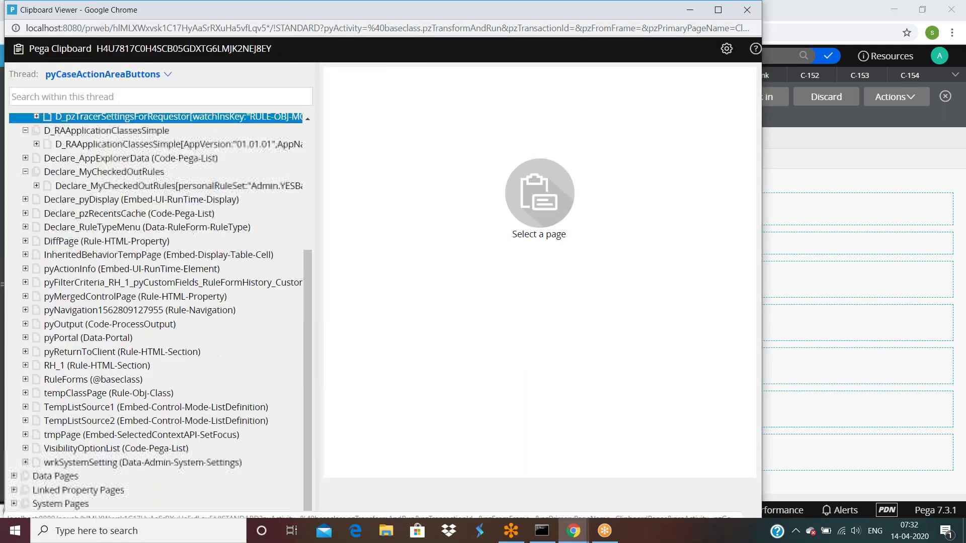
pyautogui.click(105, 74)
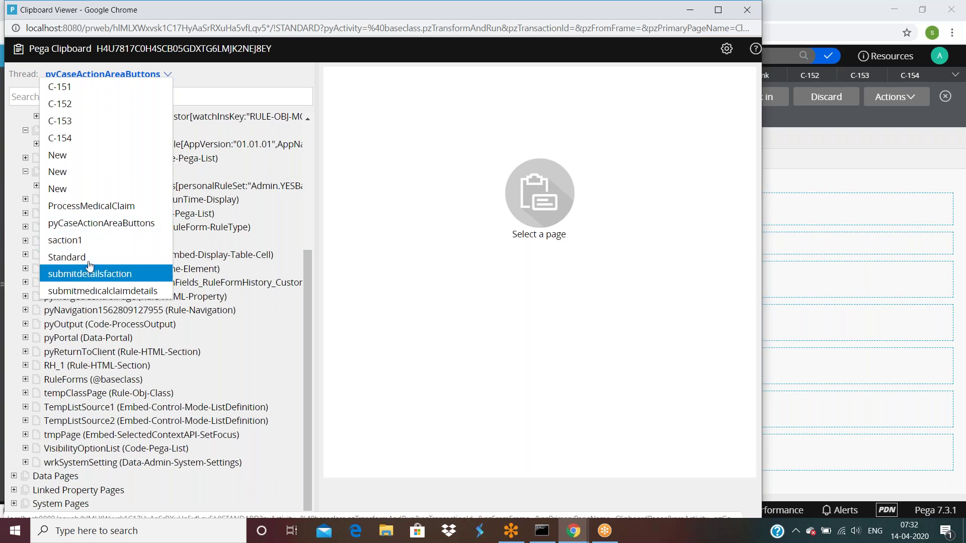
pyautogui.click(81, 143)
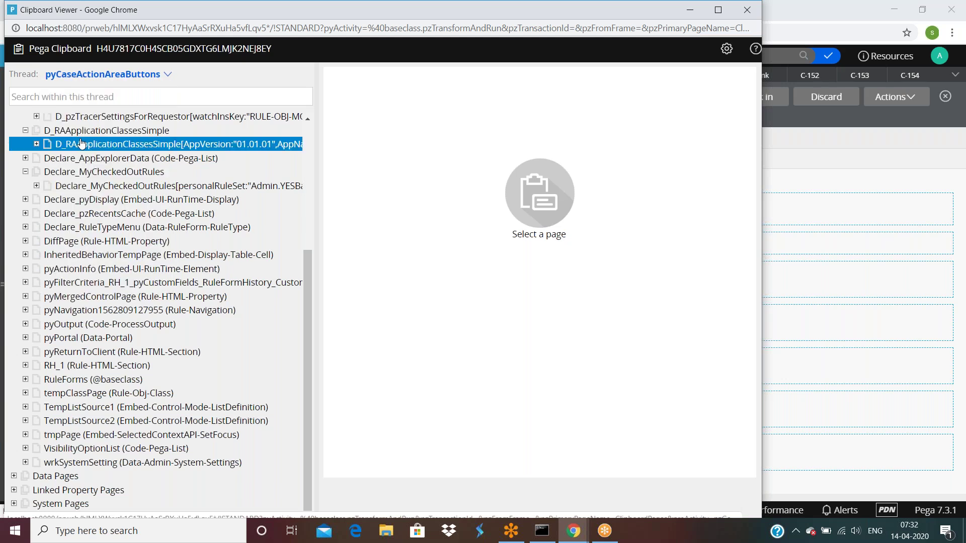
# Inspect pyWorkPage's properties, including pyNextLabel 'Next >>' and pyPreviousLabel '<< Back'.
pyautogui.scroll(-1, 155, 433)
pyautogui.scroll(-5, 155, 432)
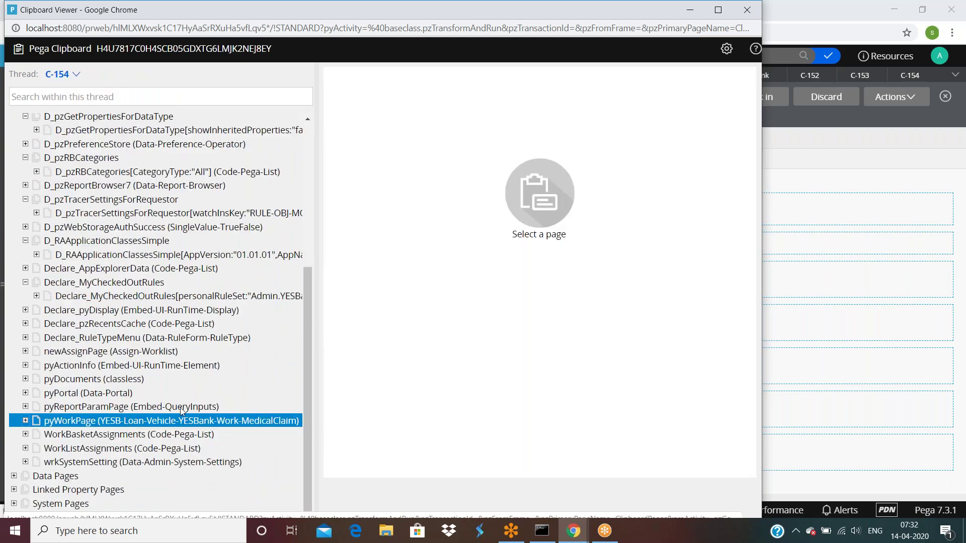
pyautogui.click(181, 415)
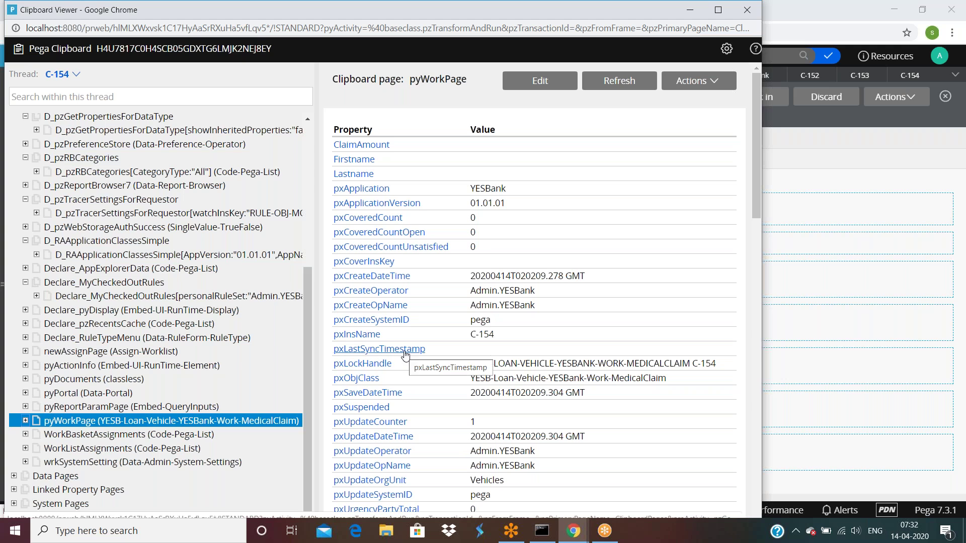
pyautogui.scroll(-10, 405, 354)
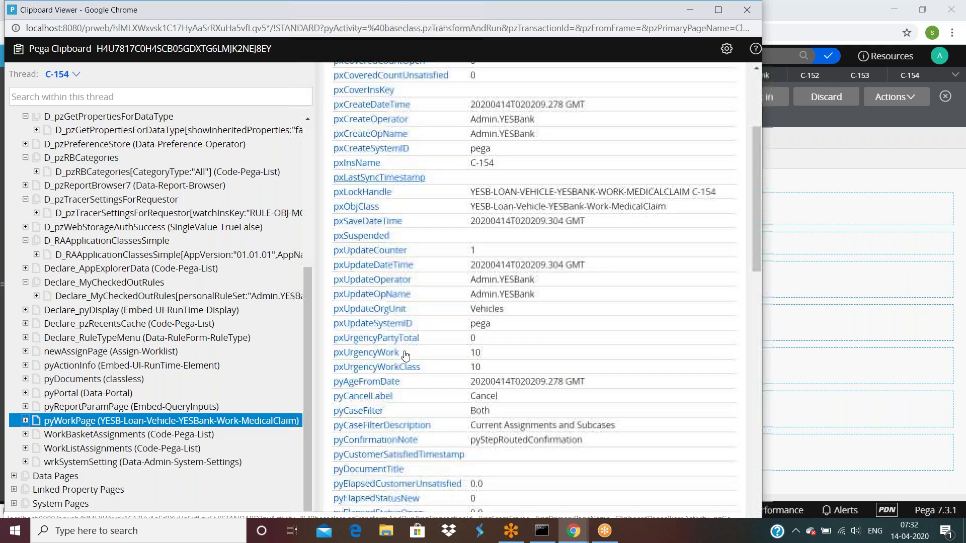
pyautogui.scroll(-4, 406, 355)
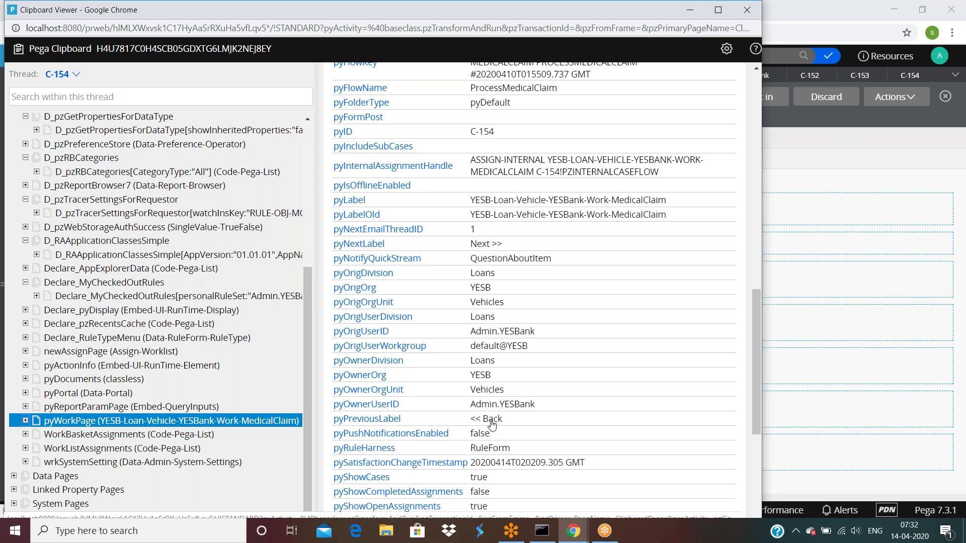
pyautogui.scroll(-3, 492, 426)
# Return to submitdetailsfaction's Action settings and scroll to the Action buttons.
pyautogui.click(805, 151)
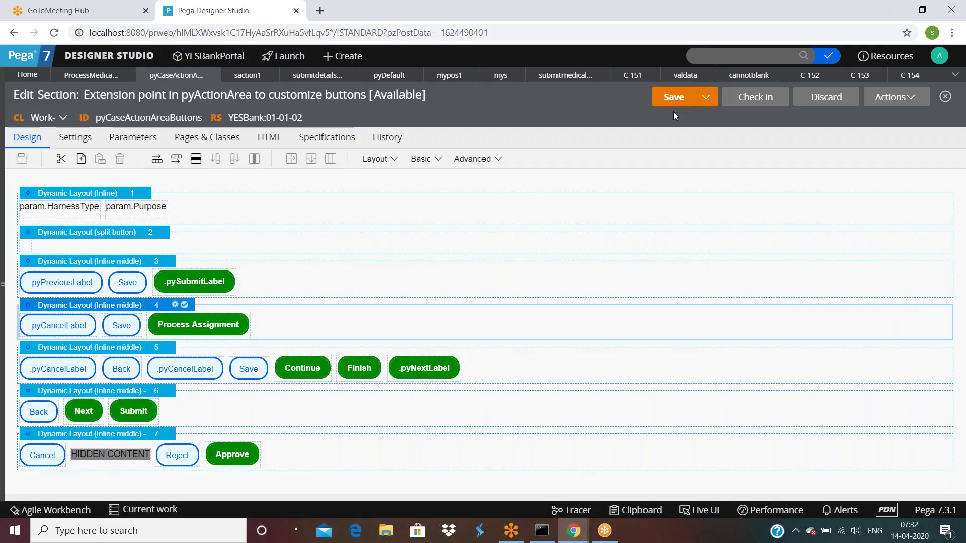
pyautogui.click(317, 75)
pyautogui.scroll(-6, 152, 371)
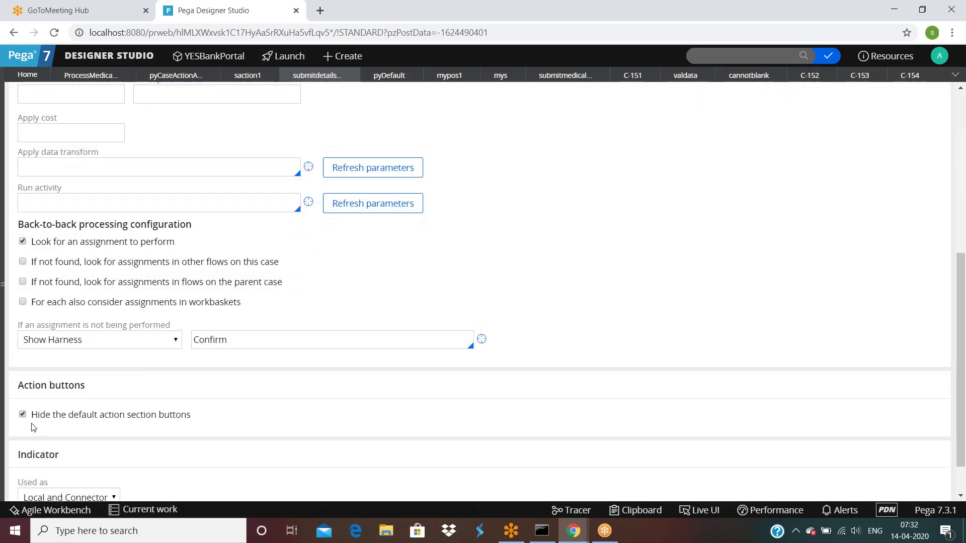
# Turn on Live UI, recheck the Clipboard Viewer, then re-enable Live UI on the pzStudio harness.
pyautogui.click(699, 510)
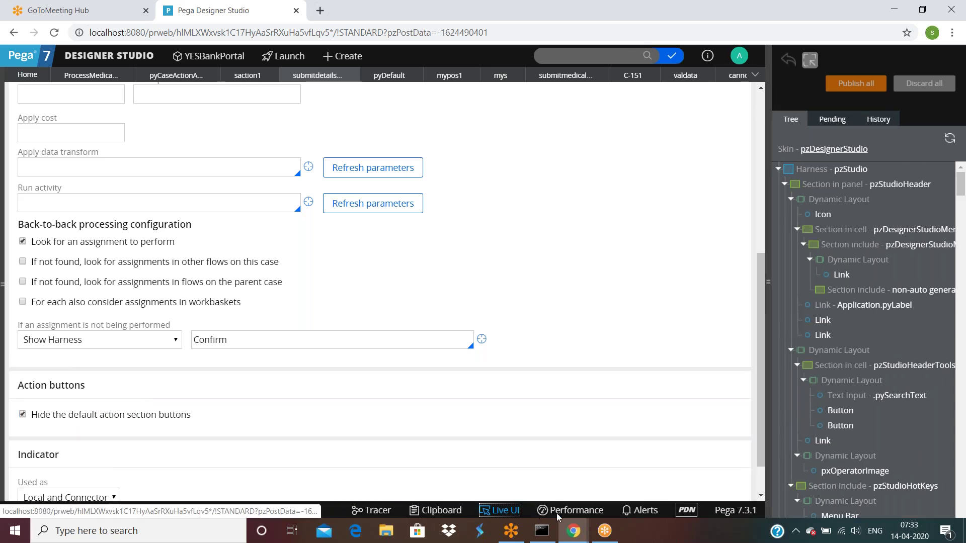
pyautogui.moveTo(573, 531)
pyautogui.click(587, 468)
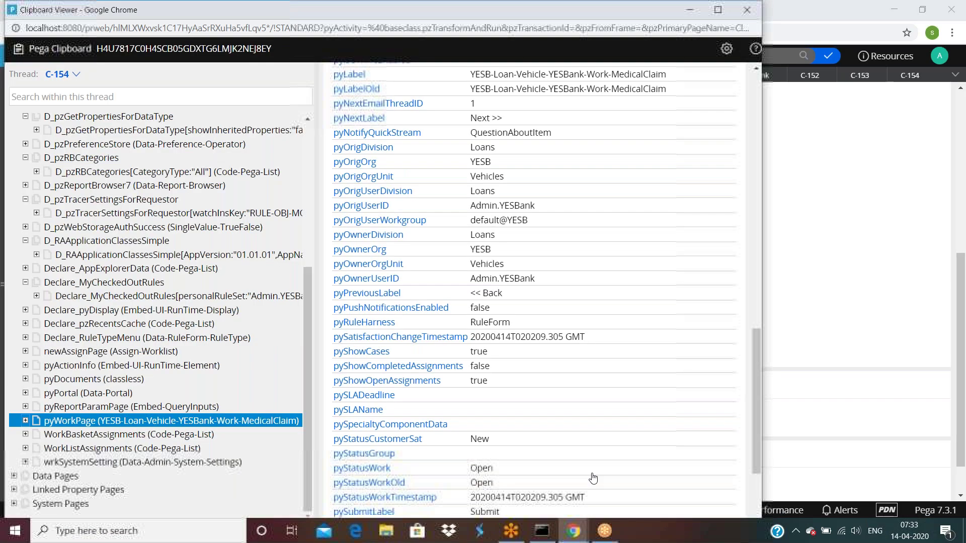
pyautogui.scroll(-3, 427, 385)
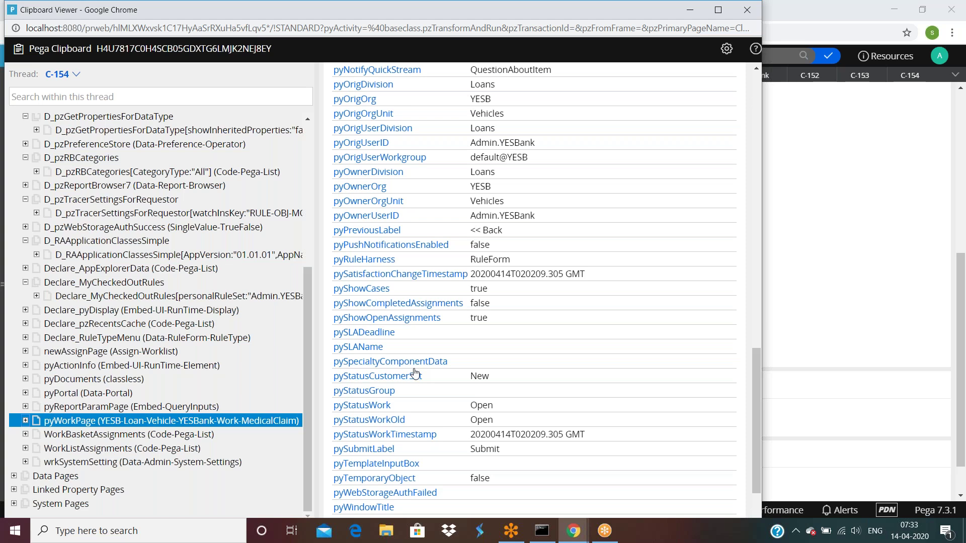
pyautogui.scroll(3, 415, 372)
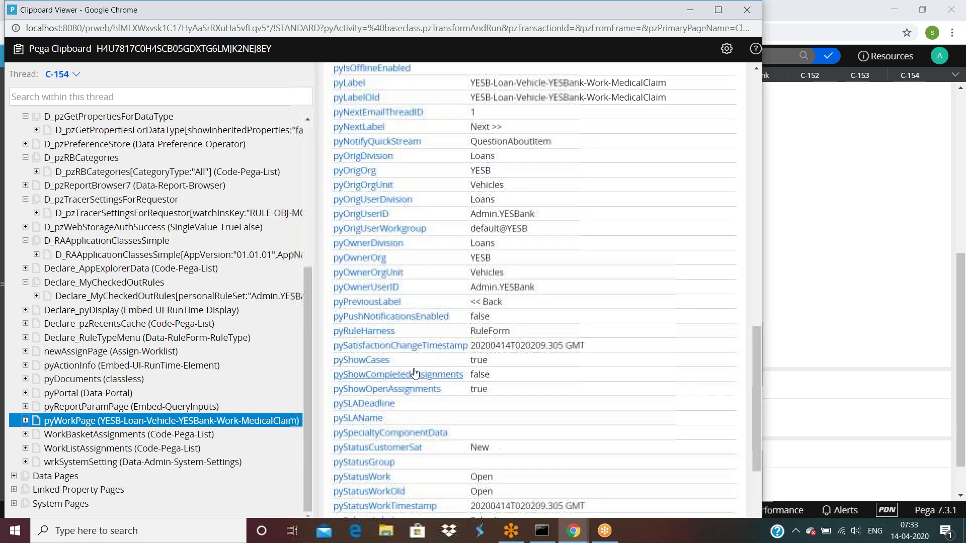
pyautogui.scroll(3, 415, 373)
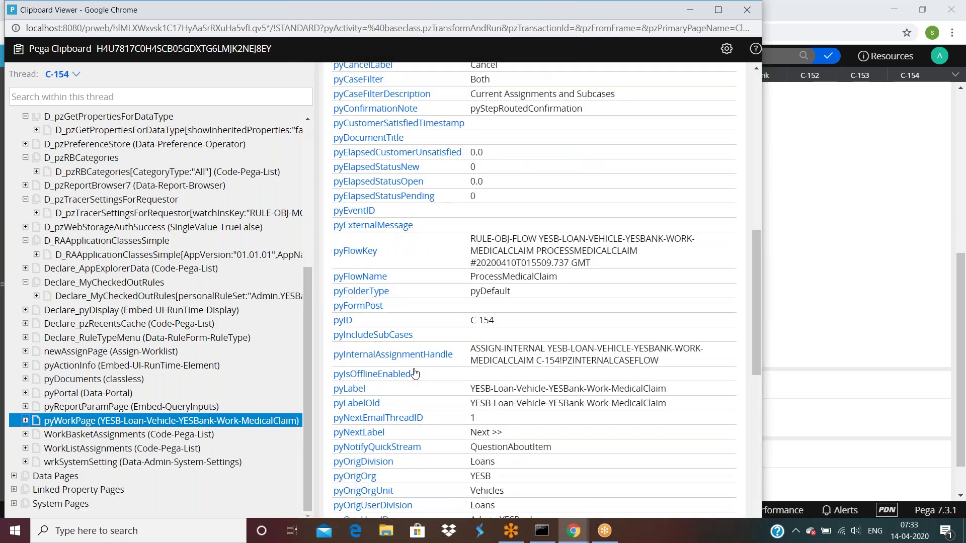
pyautogui.click(873, 381)
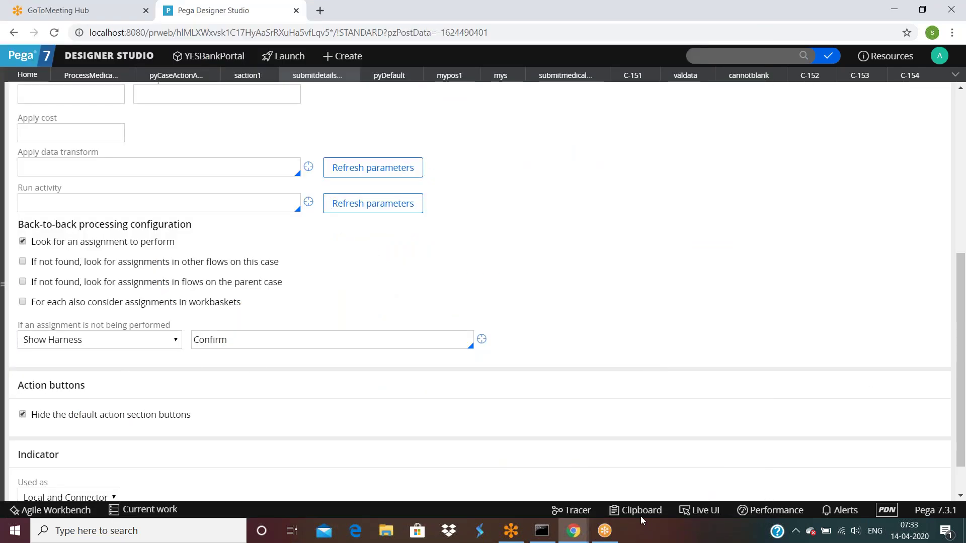
pyautogui.click(701, 511)
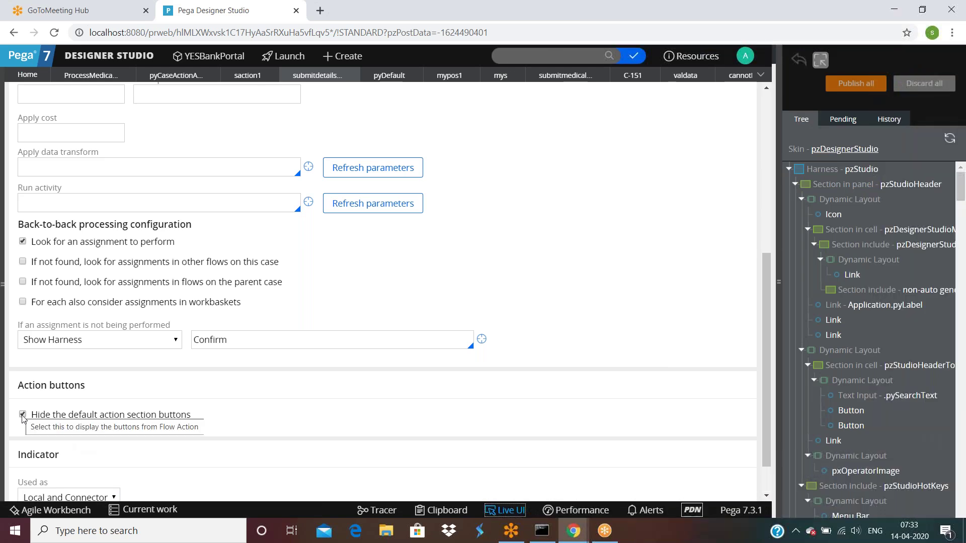
# Trace the hide-buttons checkbox to .pyShowFAButtons in Live UI, then turn Live UI off.
pyautogui.click(23, 417)
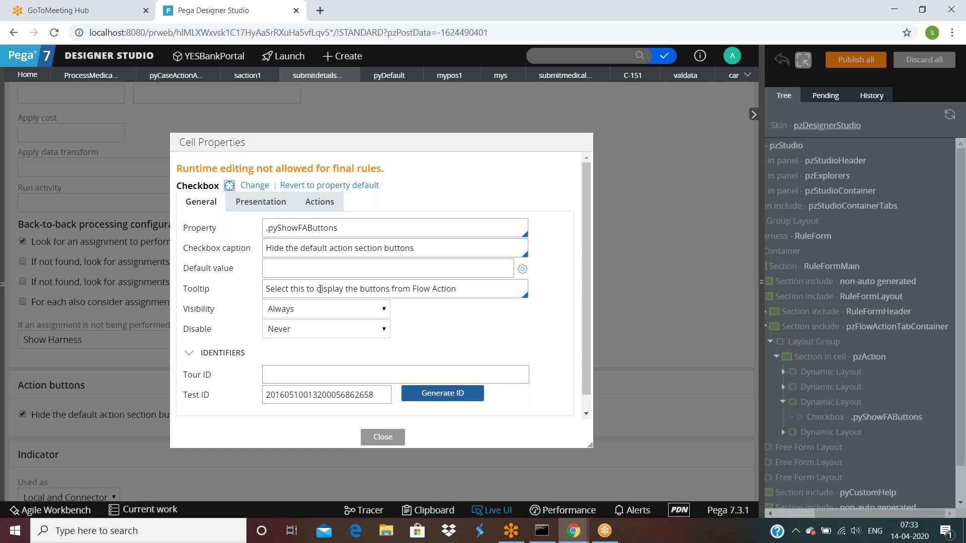
pyautogui.click(381, 438)
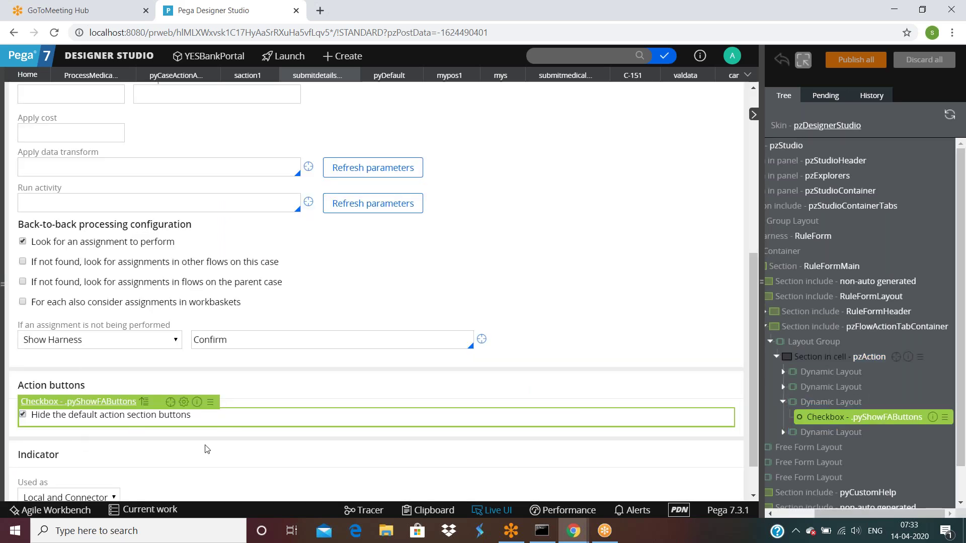
pyautogui.click(506, 512)
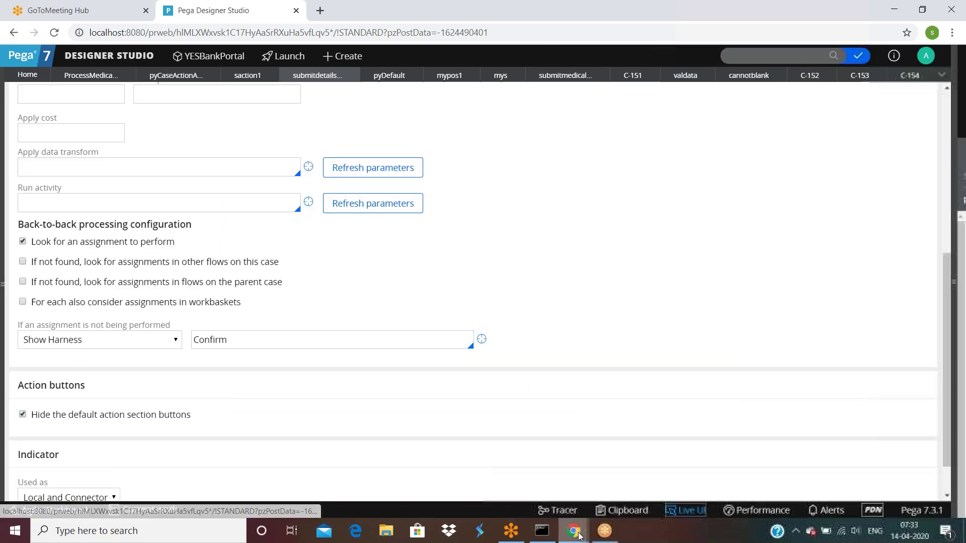
pyautogui.moveTo(575, 533)
pyautogui.moveTo(614, 508)
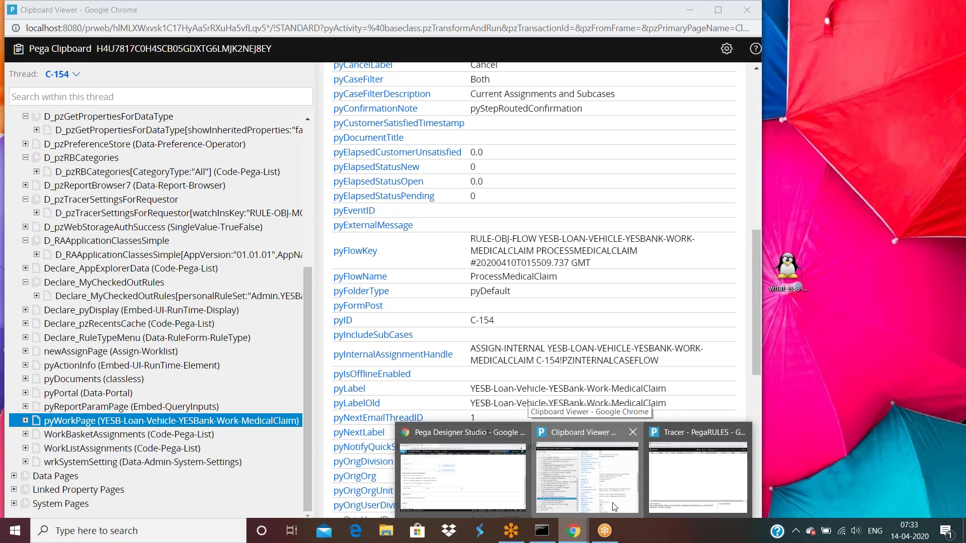
pyautogui.click(614, 507)
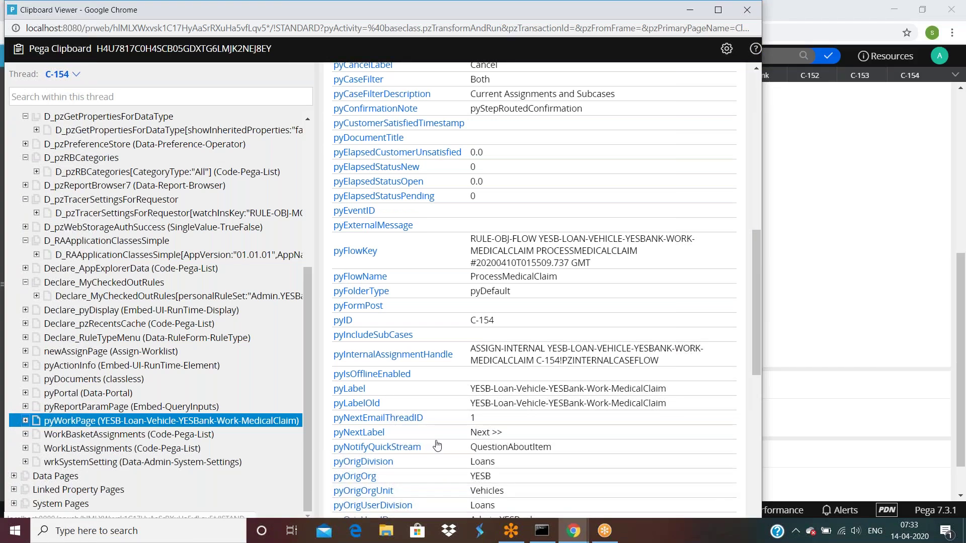
pyautogui.scroll(-9, 436, 446)
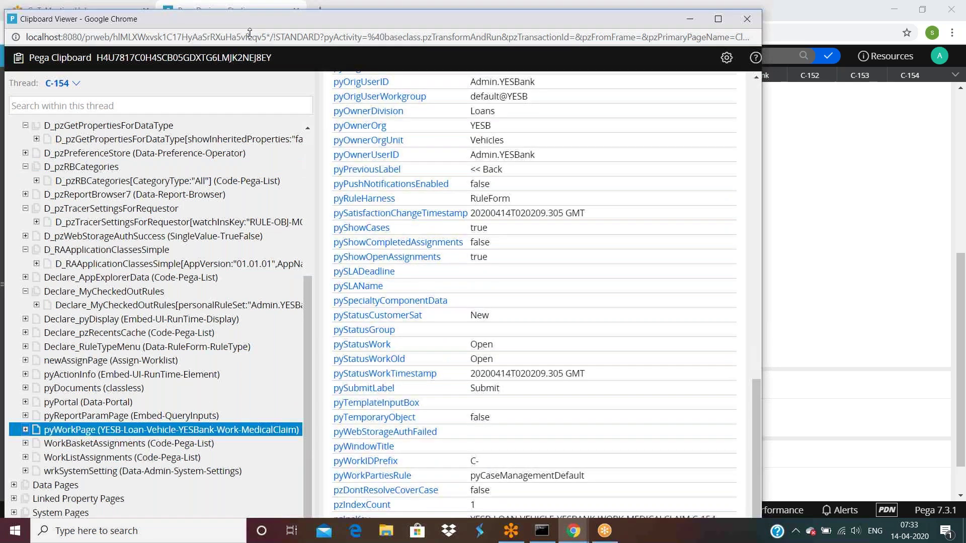
pyautogui.moveTo(250, 5); pyautogui.dragTo(270, 26)
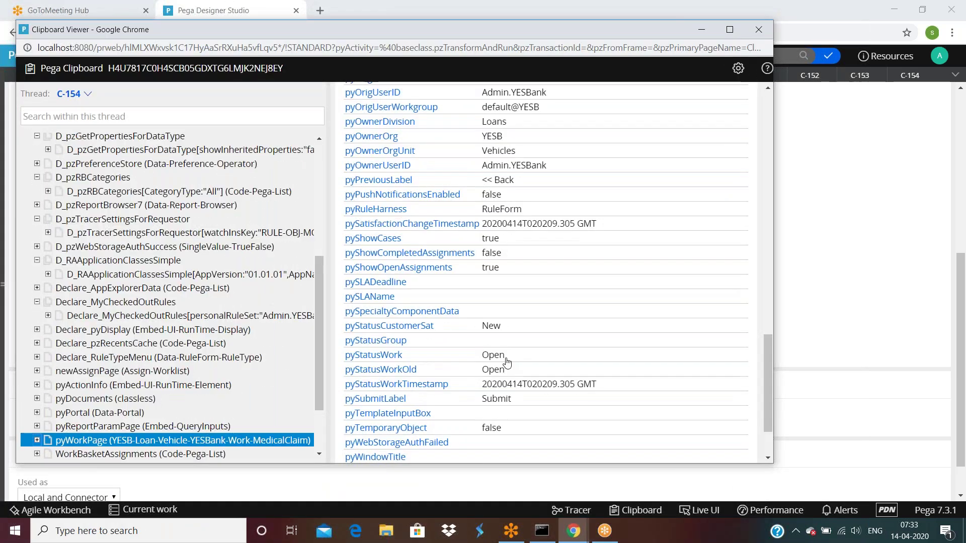
pyautogui.scroll(-2, 364, 443)
pyautogui.scroll(2, 363, 442)
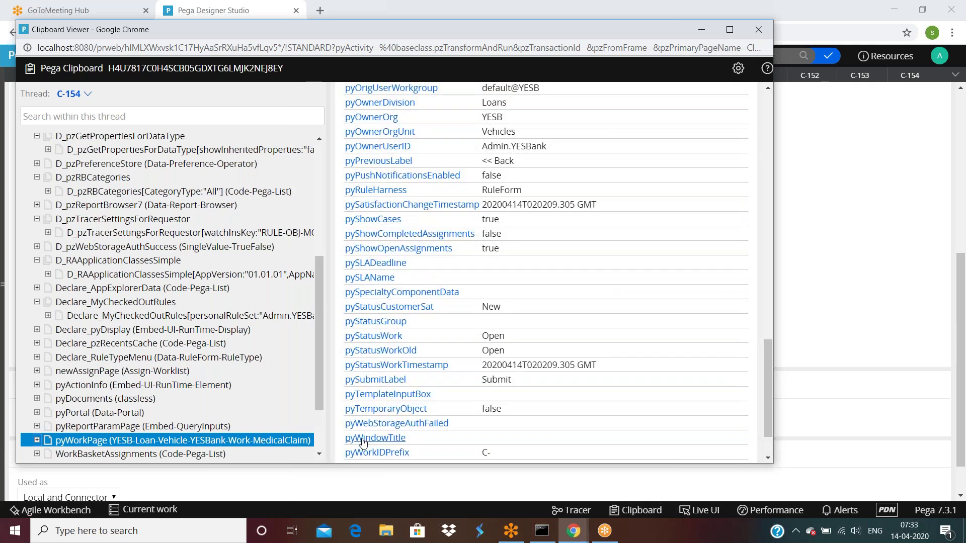
pyautogui.scroll(2, 363, 443)
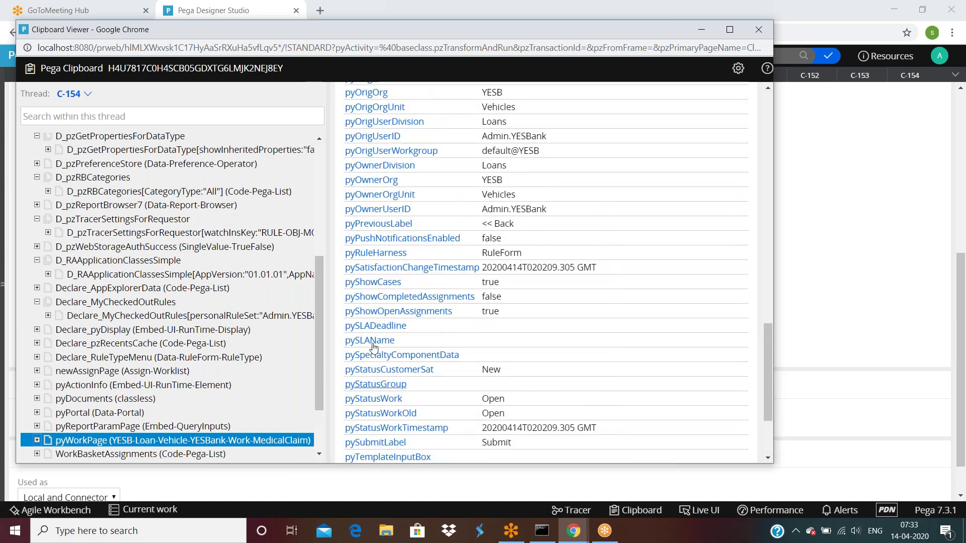
pyautogui.click(842, 262)
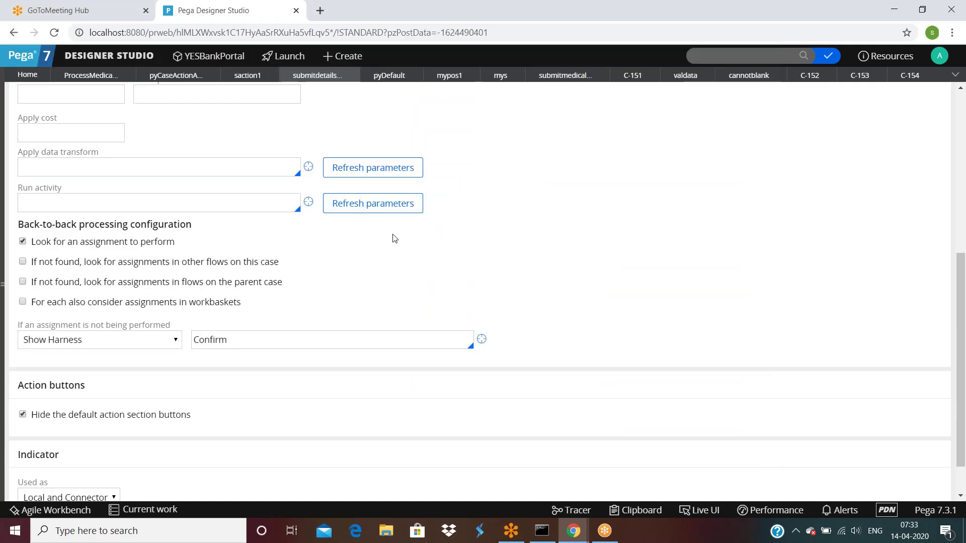
pyautogui.scroll(5, 392, 240)
pyautogui.scroll(2, 393, 240)
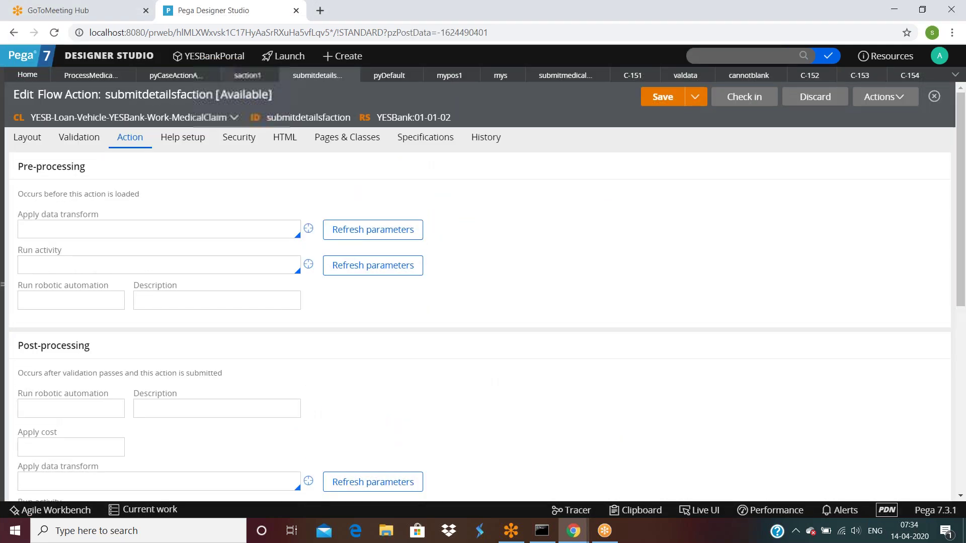
pyautogui.click(177, 79)
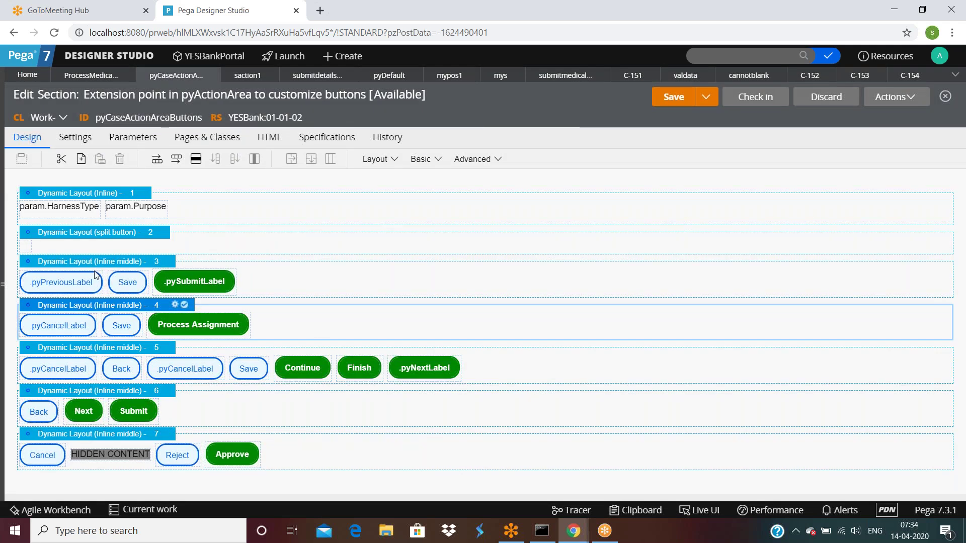
pyautogui.click(218, 326)
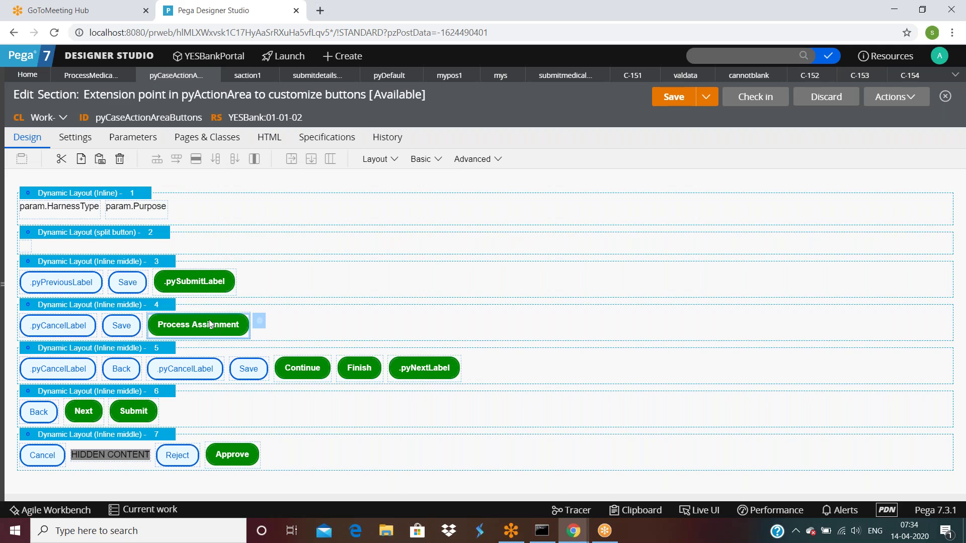
pyautogui.click(149, 309)
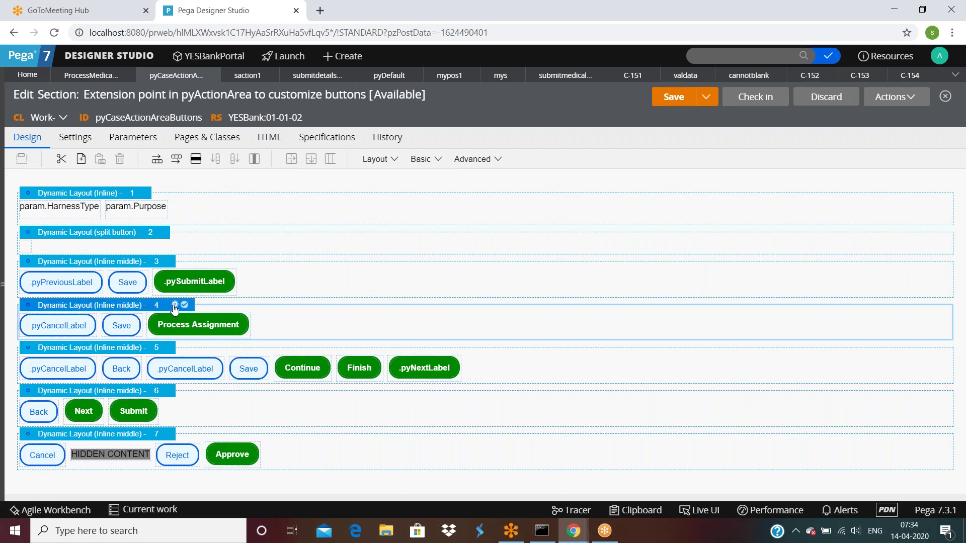
pyautogui.click(175, 305)
pyautogui.click(550, 219)
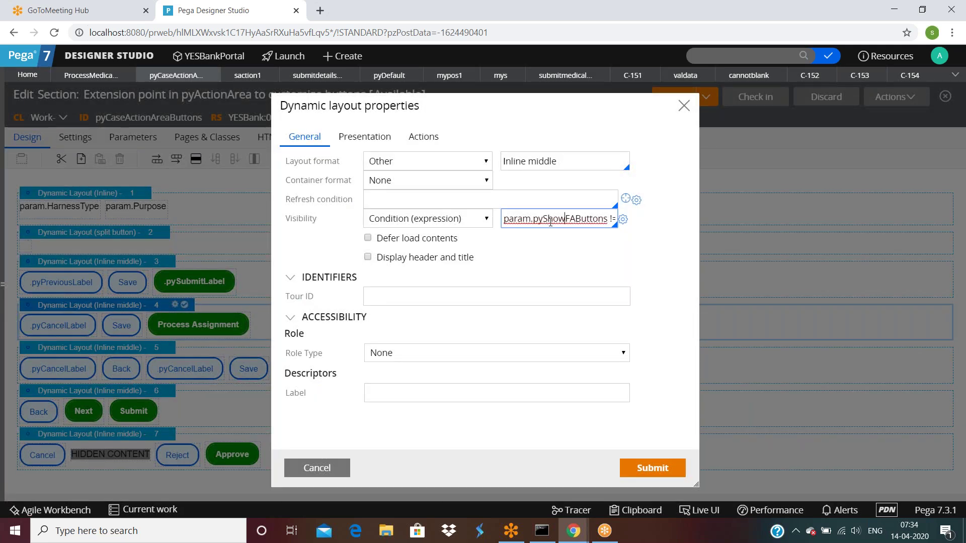
pyautogui.press('Right')
pyautogui.press('Right')
pyautogui.press('Right')
pyautogui.press('Right')
pyautogui.press('Right')
pyautogui.press('Right')
pyautogui.press('Right')
pyautogui.press('Right')
pyautogui.press('Right')
pyautogui.press('Right')
pyautogui.press('Right')
pyautogui.press('Right')
pyautogui.press('Right')
pyautogui.press('Right')
pyautogui.press('Right')
pyautogui.press('Right')
pyautogui.press('Right')
pyautogui.press('Right')
pyautogui.press('Right')
pyautogui.press('Right')
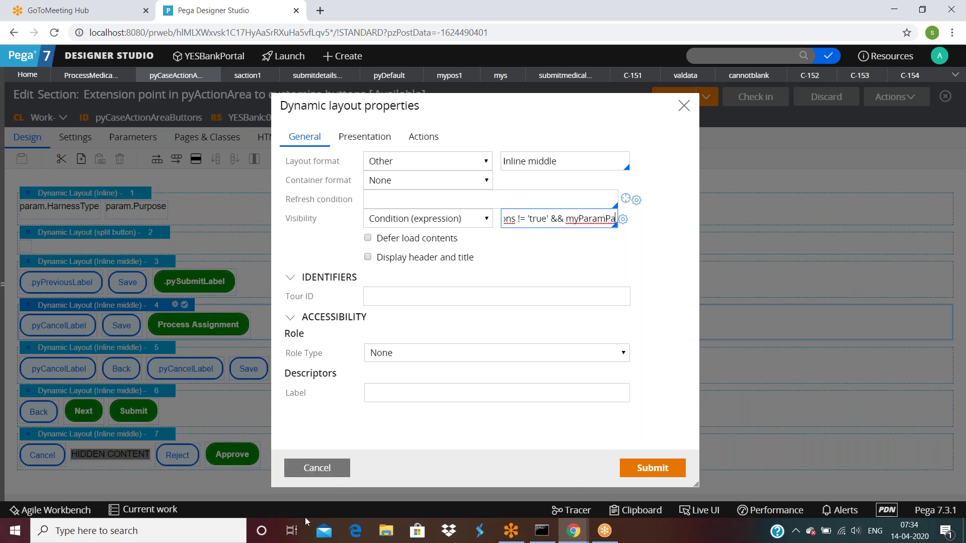
pyautogui.click(315, 468)
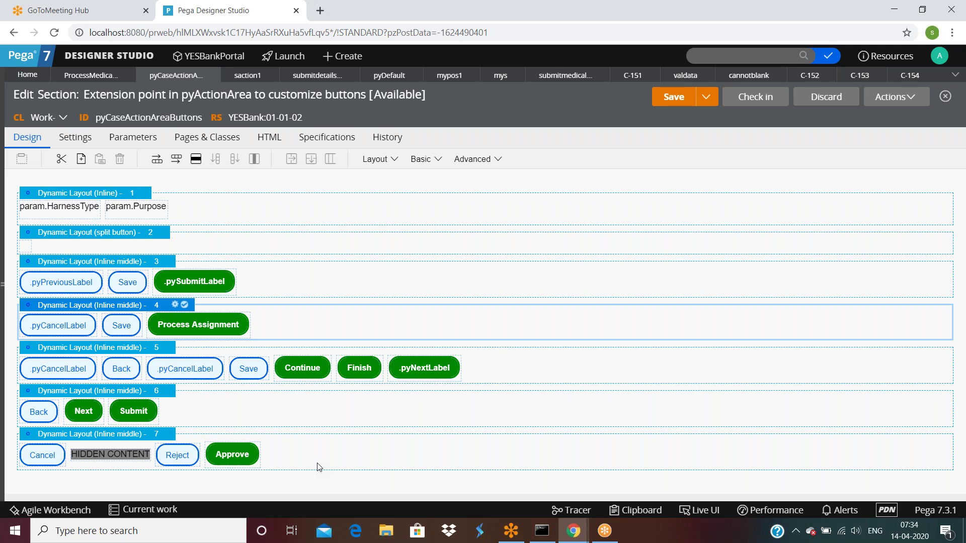
# Go back to submitdetailsfaction's Action tab and scroll to the Action buttons section.
pyautogui.click(901, 76)
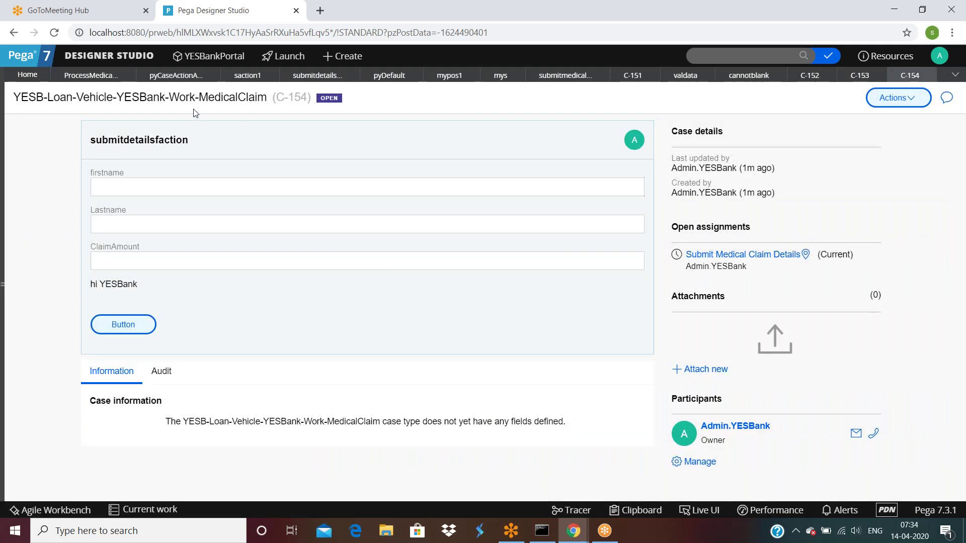
pyautogui.click(307, 77)
pyautogui.scroll(-1, 225, 321)
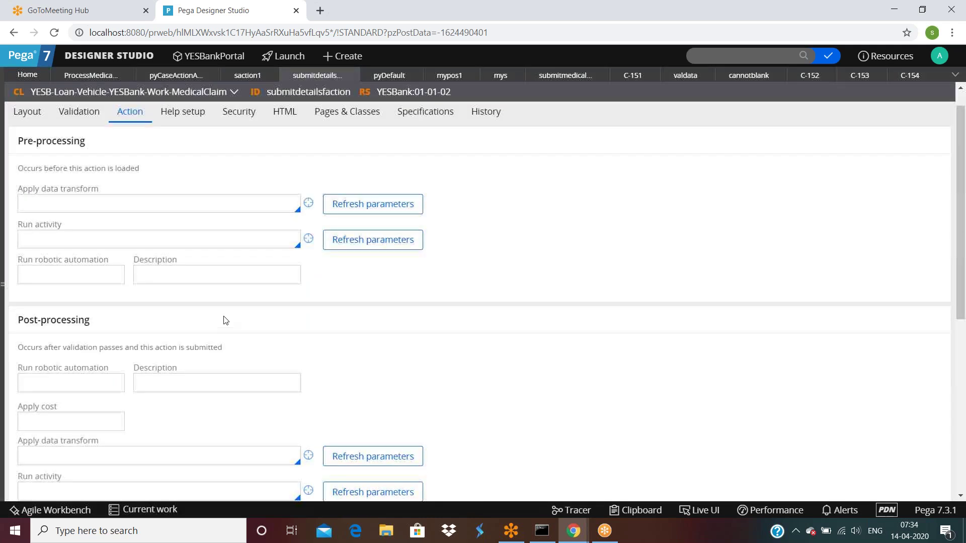
pyautogui.scroll(-6, 225, 321)
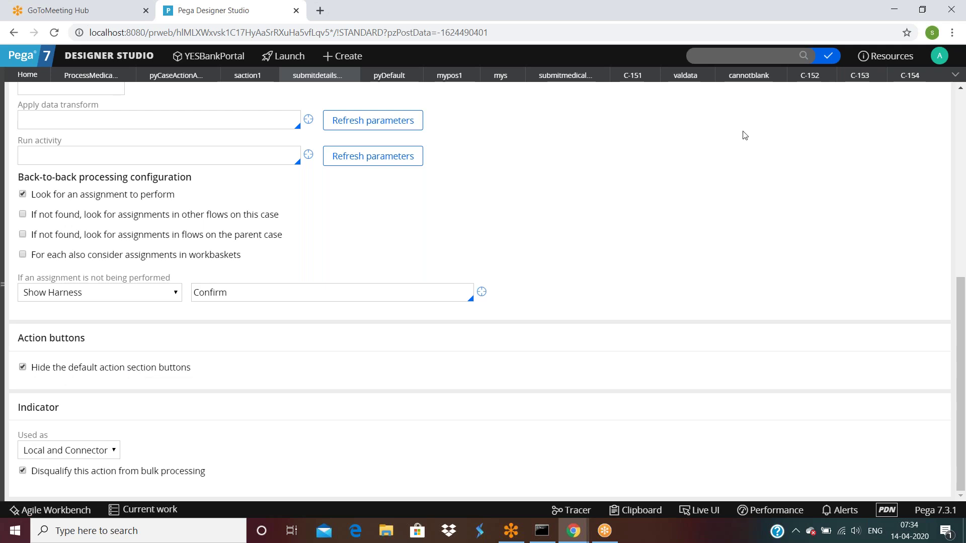
# Stop hiding default buttons and use custom labels Submit, Cancel, Previous, Next.
pyautogui.click(23, 368)
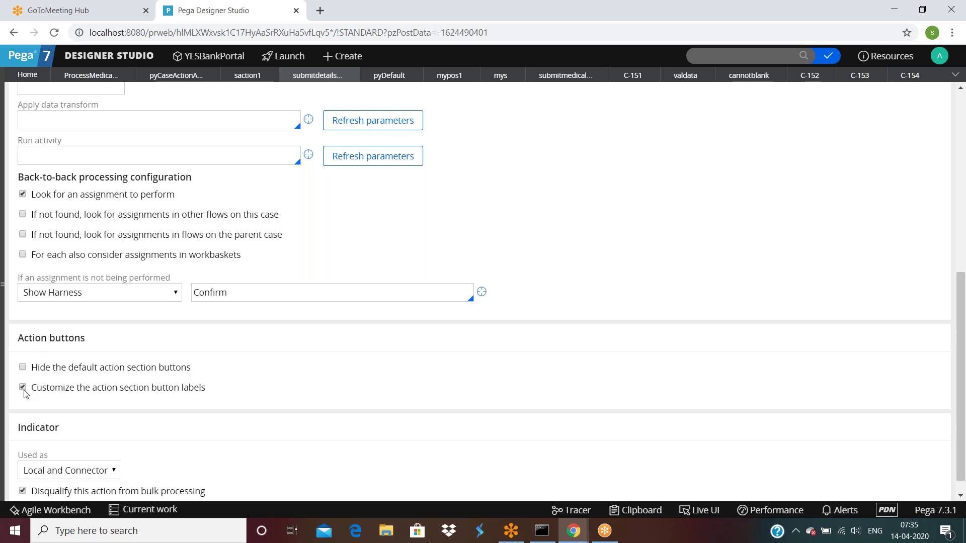
pyautogui.doubleClick(81, 432)
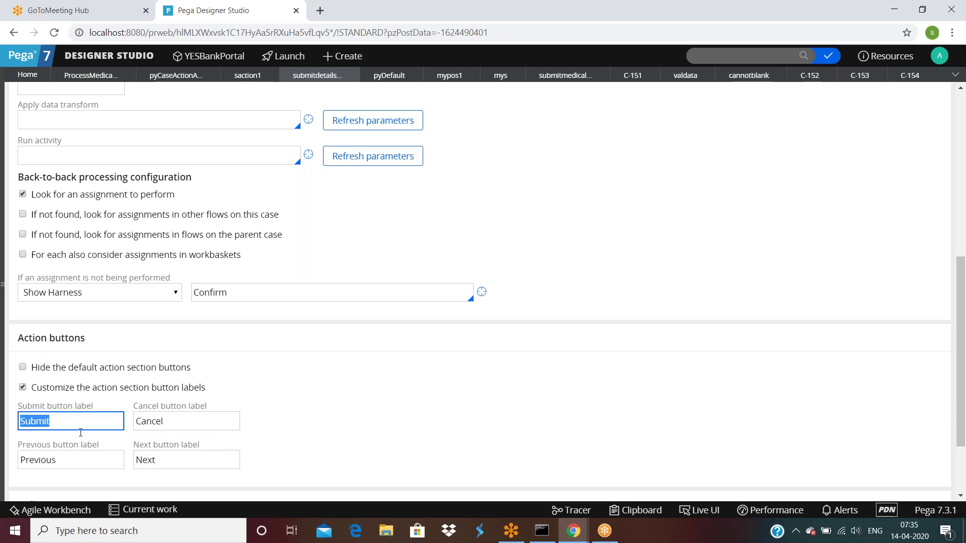
pyautogui.doubleClick(95, 460)
pyautogui.click(166, 459)
pyautogui.doubleClick(165, 457)
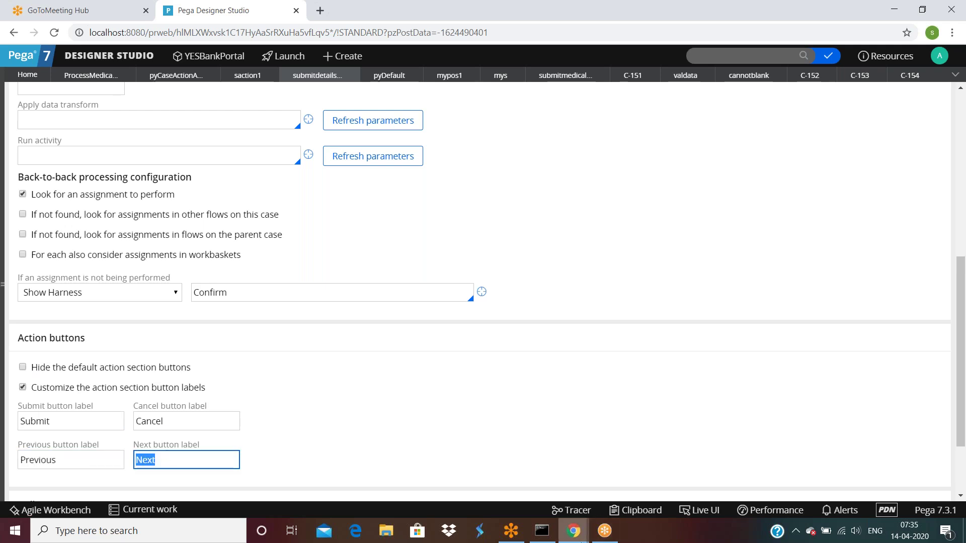
# Switch back to case C-154 in Designer Studio.
pyautogui.click(574, 531)
pyautogui.click(506, 502)
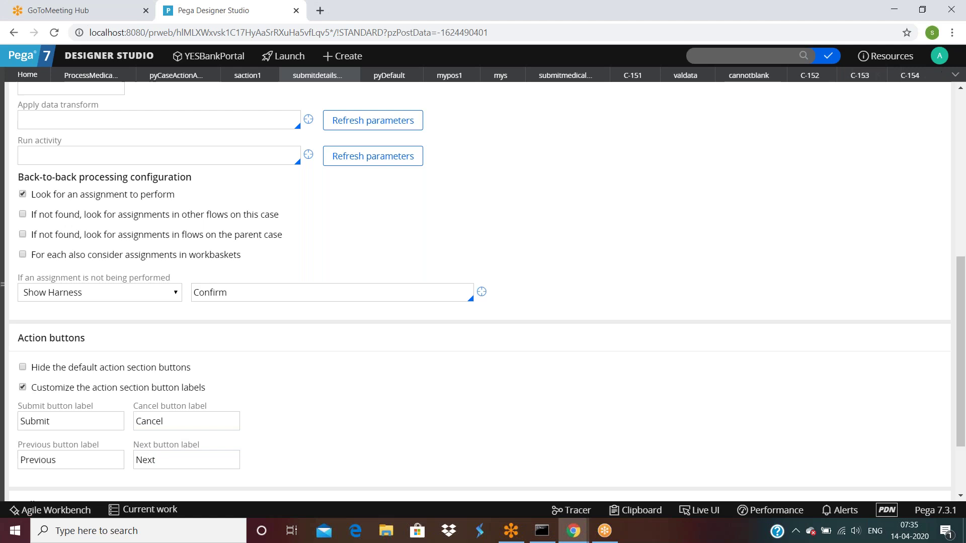
pyautogui.click(910, 75)
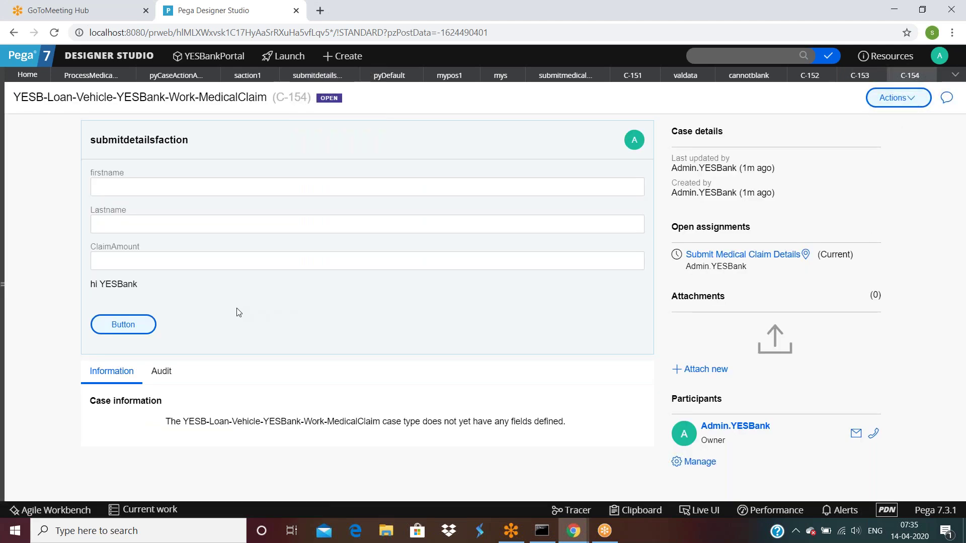
# Refresh case C-154 and continue it past Assignment34 to Assignment35.
pyautogui.click(888, 98)
pyautogui.click(873, 117)
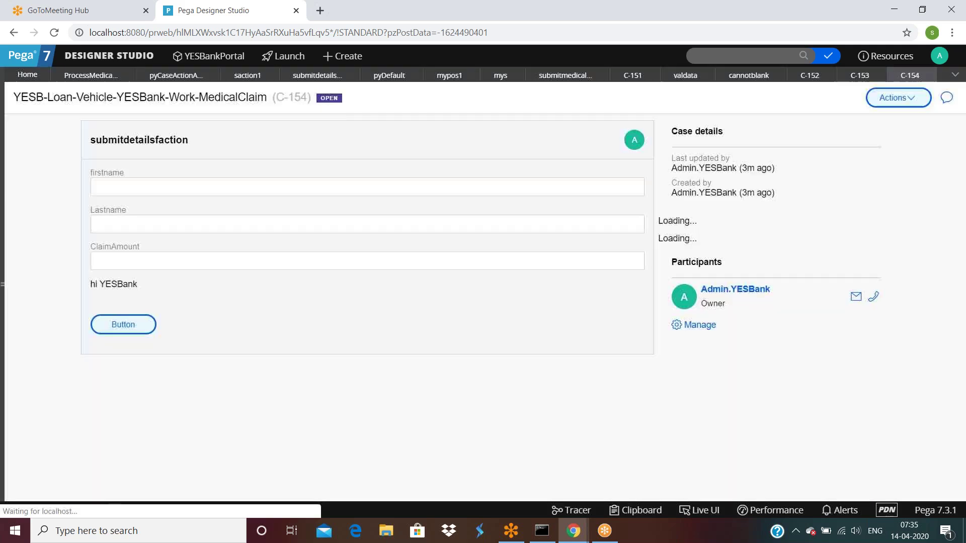
pyautogui.click(318, 75)
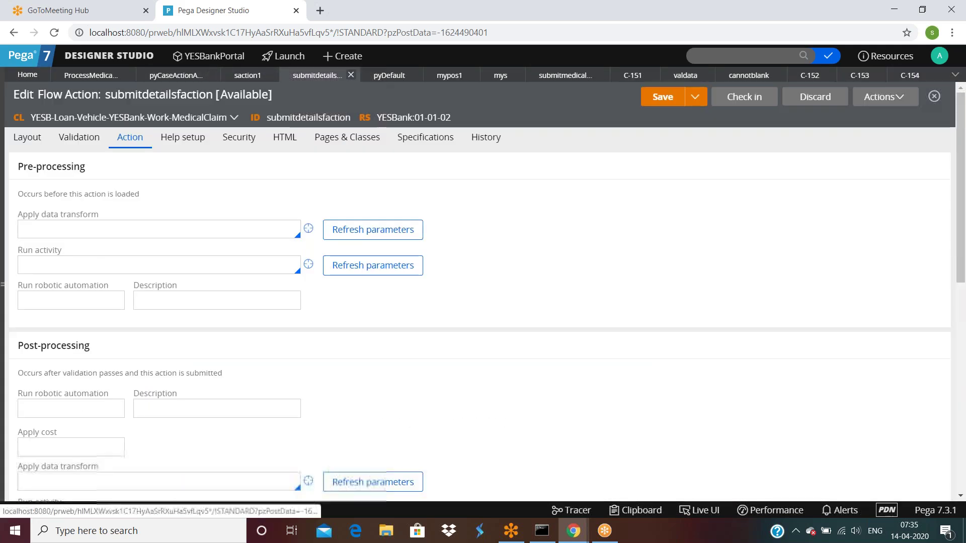
pyautogui.click(908, 77)
pyautogui.click(884, 99)
pyautogui.click(867, 117)
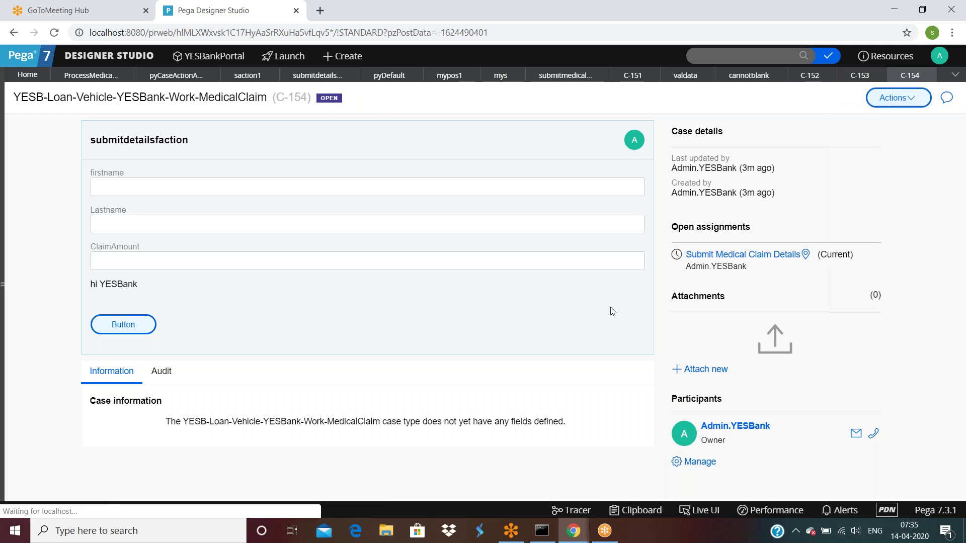
pyautogui.click(597, 374)
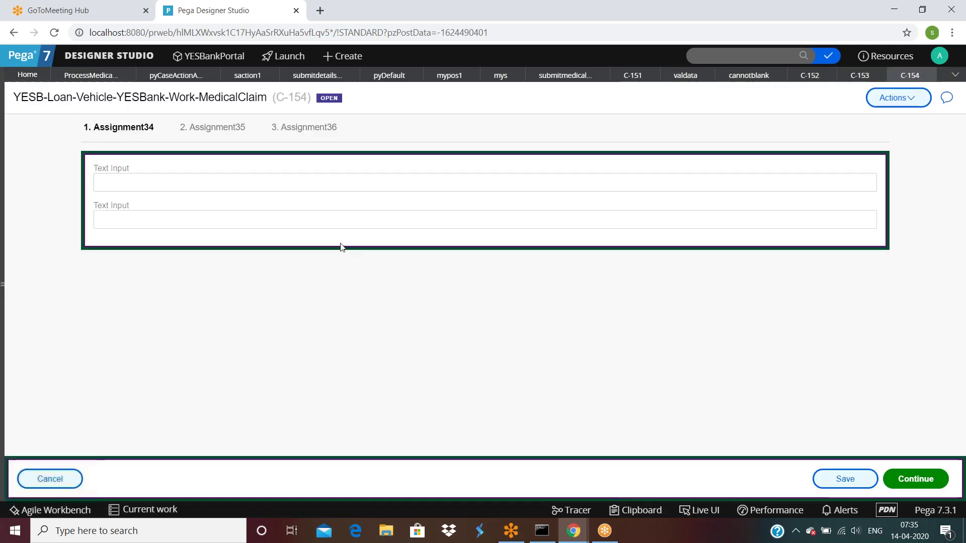
pyautogui.click(916, 479)
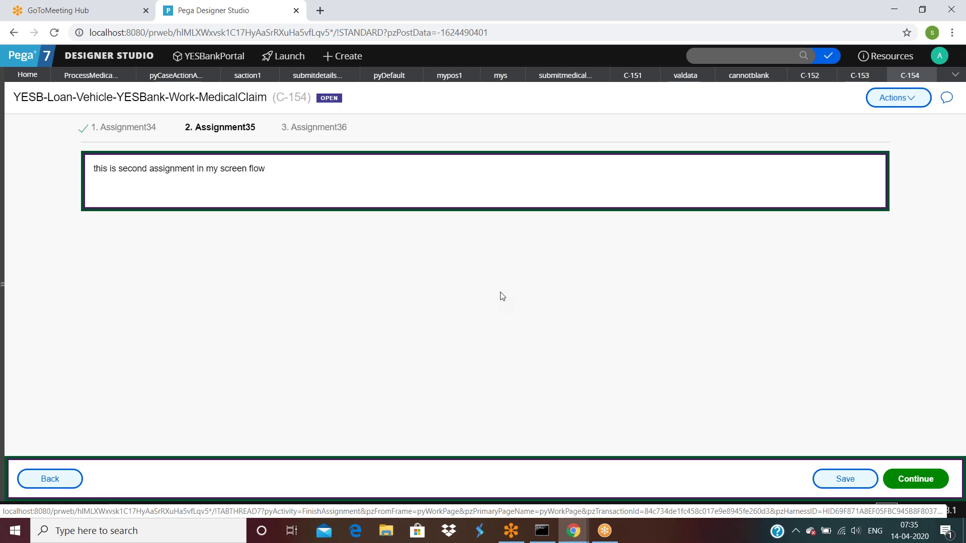
# Bring Designer Studio back to the submitdetailsfaction flow action.
pyautogui.click(586, 536)
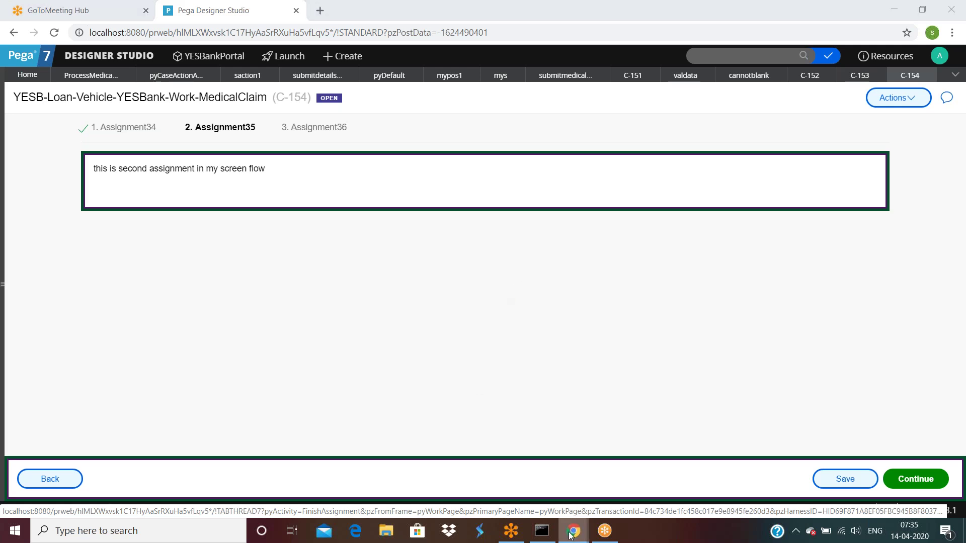
pyautogui.click(465, 504)
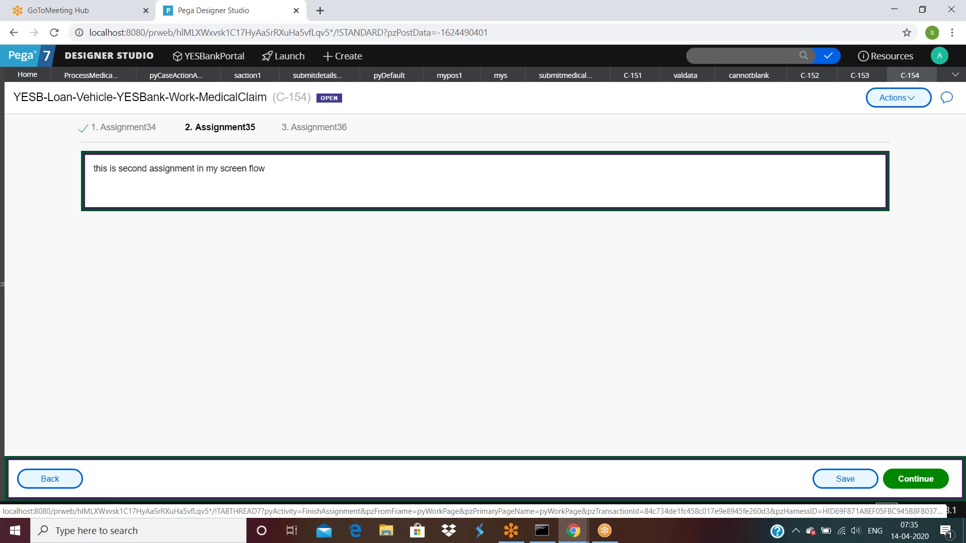
pyautogui.click(302, 76)
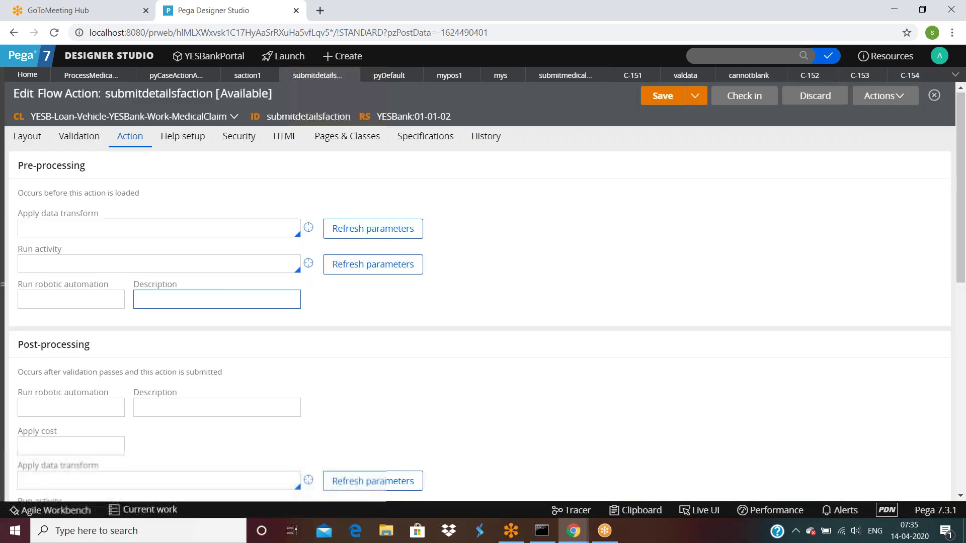
# Review the Previous and Next button label fields on the flow action form.
pyautogui.scroll(-10, 478, 291)
pyautogui.click(61, 382)
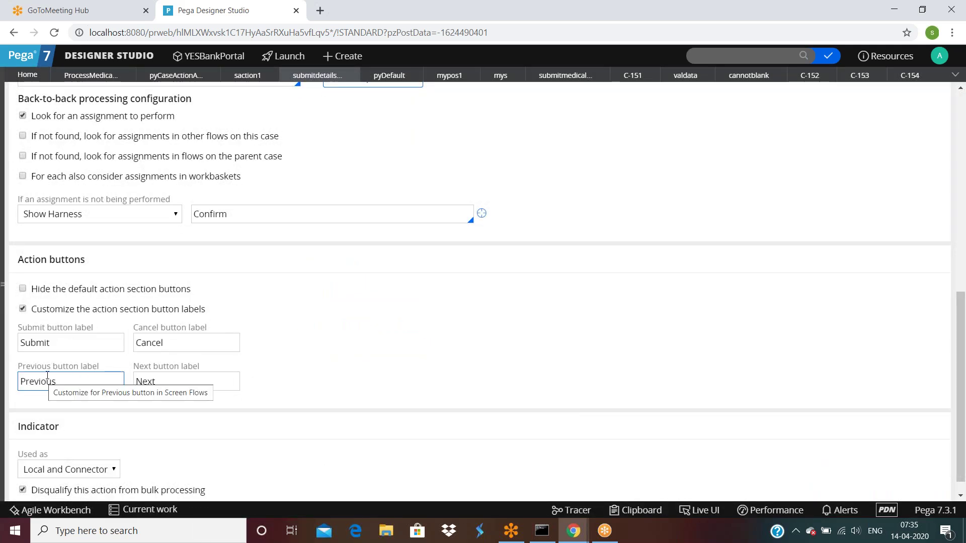
pyautogui.doubleClick(61, 382)
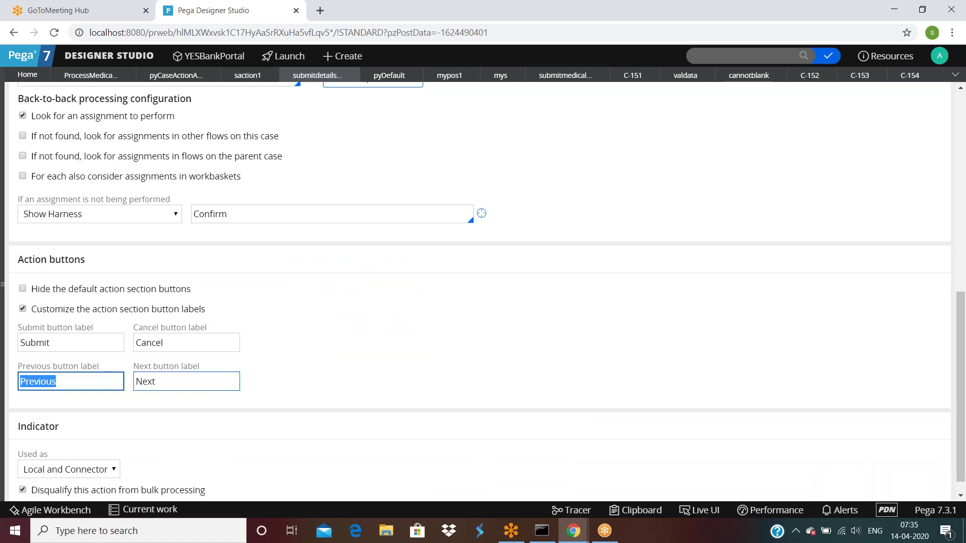
pyautogui.click(172, 383)
pyautogui.doubleClick(172, 384)
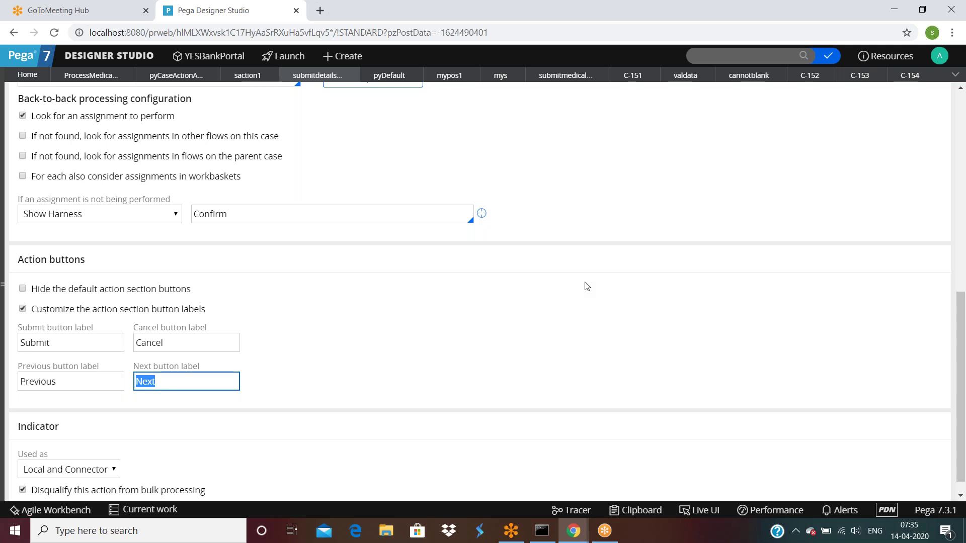
# Close the C-152, C-153 and C-151 case tabs and switch to case C-154.
pyautogui.scroll(10, 542, 299)
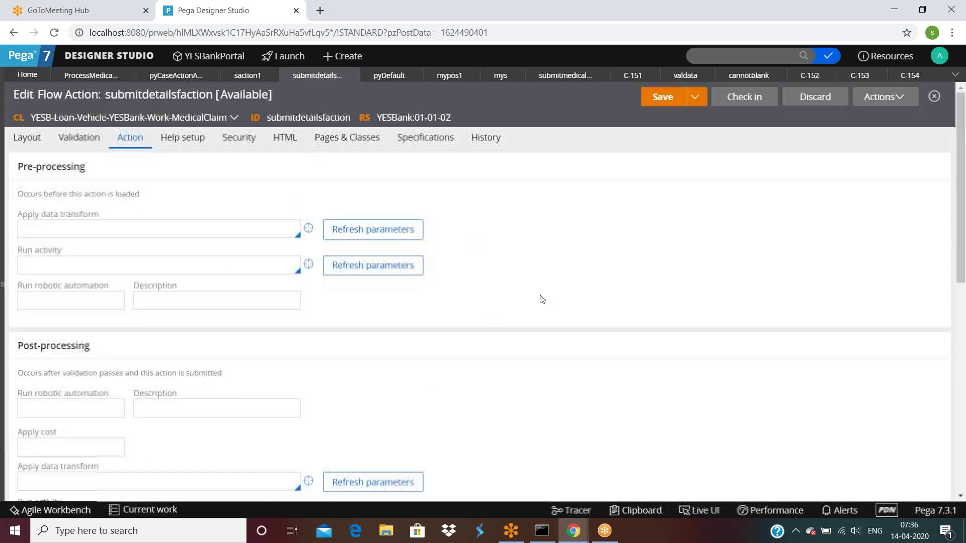
pyautogui.click(828, 75)
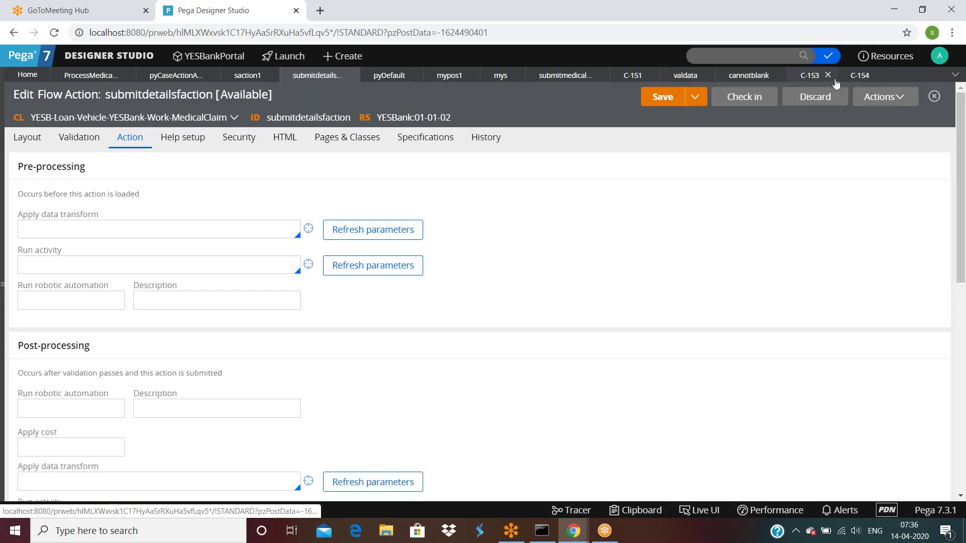
pyautogui.click(828, 75)
pyautogui.click(654, 75)
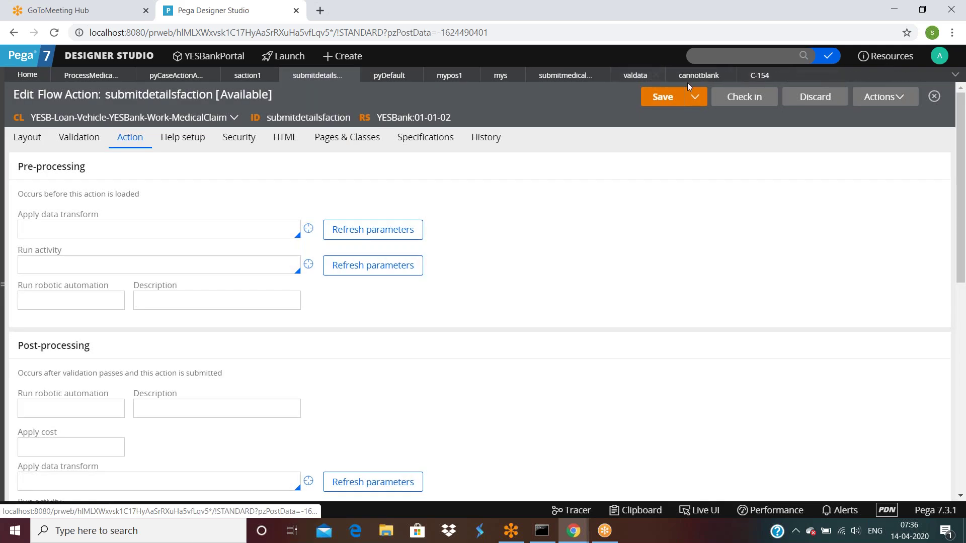
pyautogui.click(759, 77)
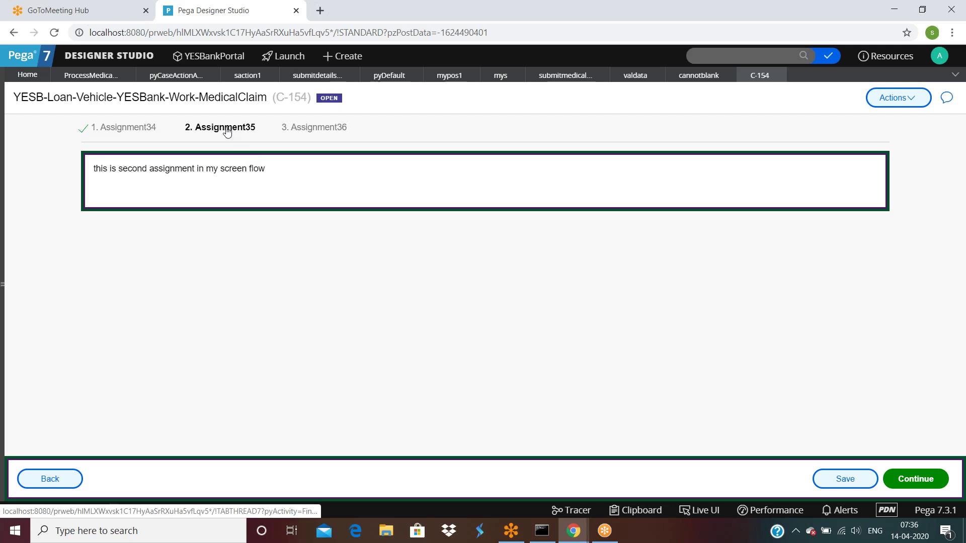
# Go from the process medical claim flow through Assignment35 to Saction2's Action settings.
pyautogui.click(76, 76)
pyautogui.click(629, 283)
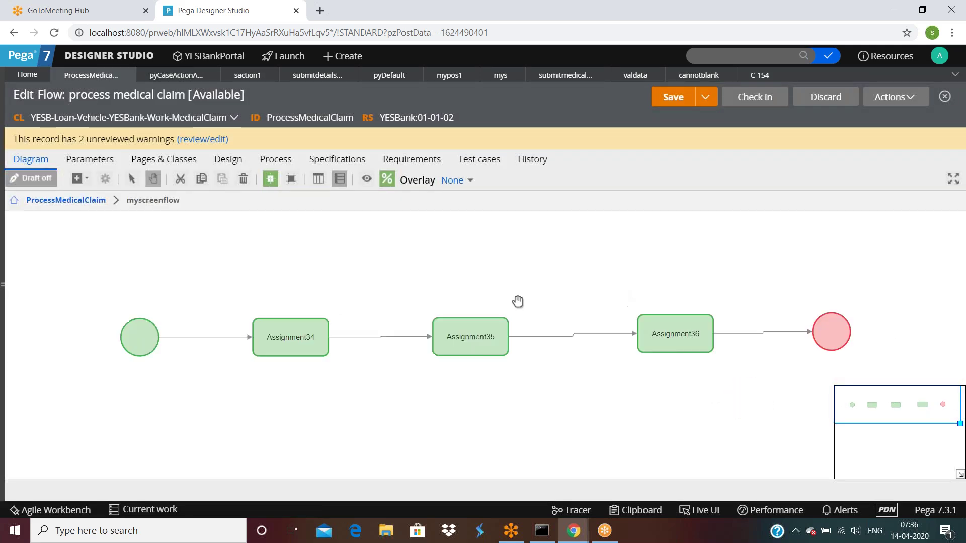
pyautogui.doubleClick(467, 320)
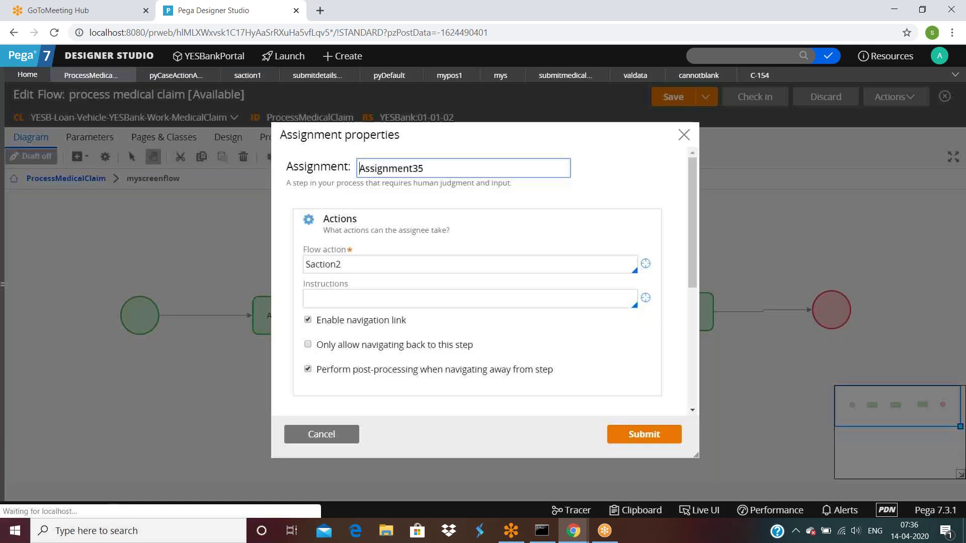
pyautogui.click(644, 264)
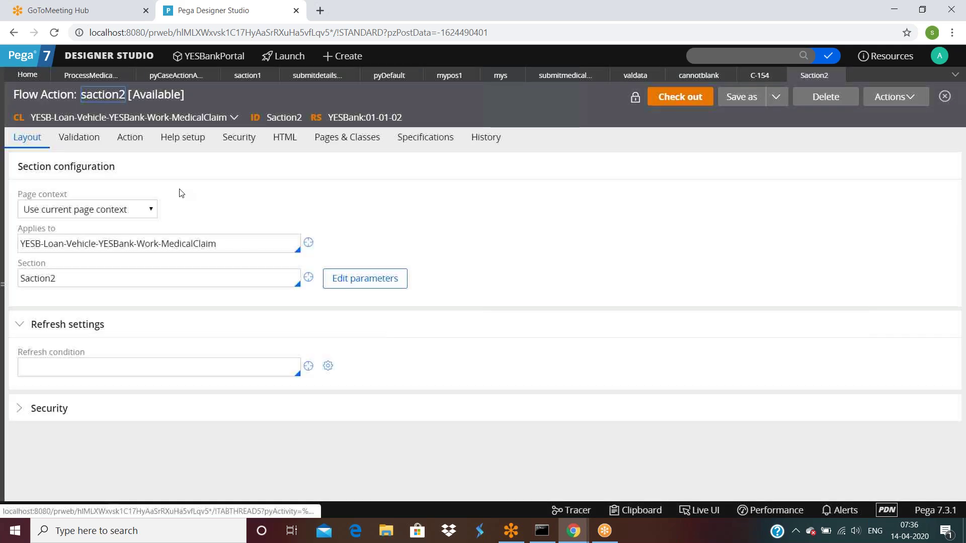
pyautogui.click(130, 137)
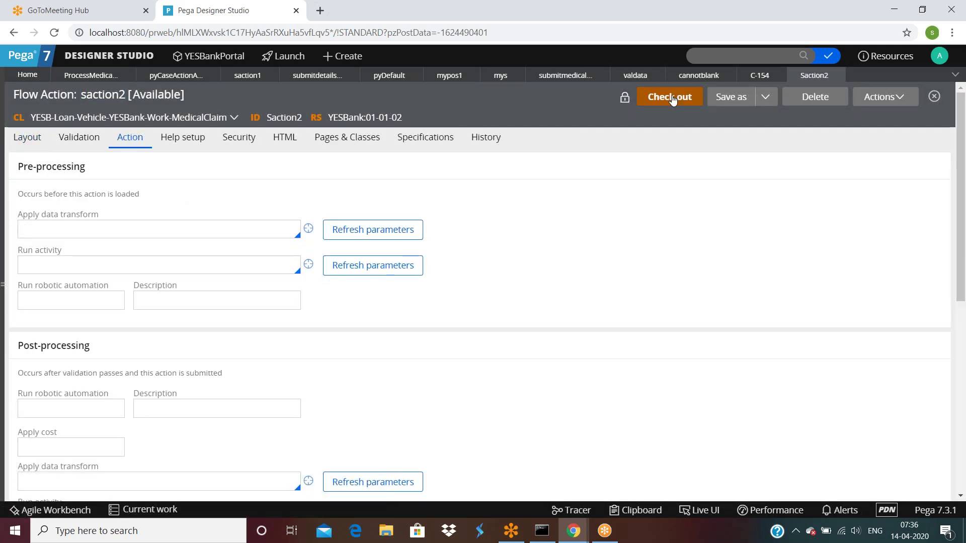
pyautogui.scroll(-8, 142, 301)
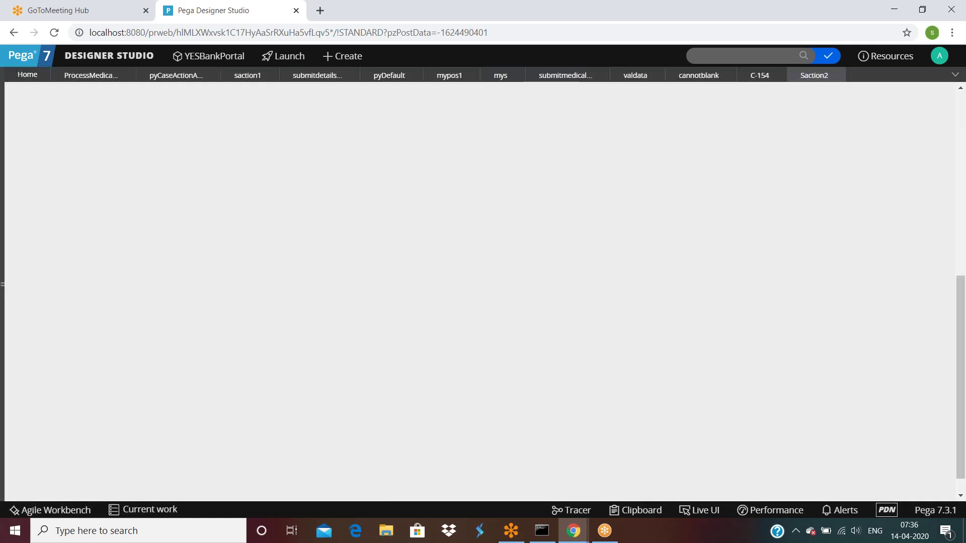
# Enable custom button labels on saction2, set Next to Forward and Previous to Backward, and save.
pyautogui.click(25, 369)
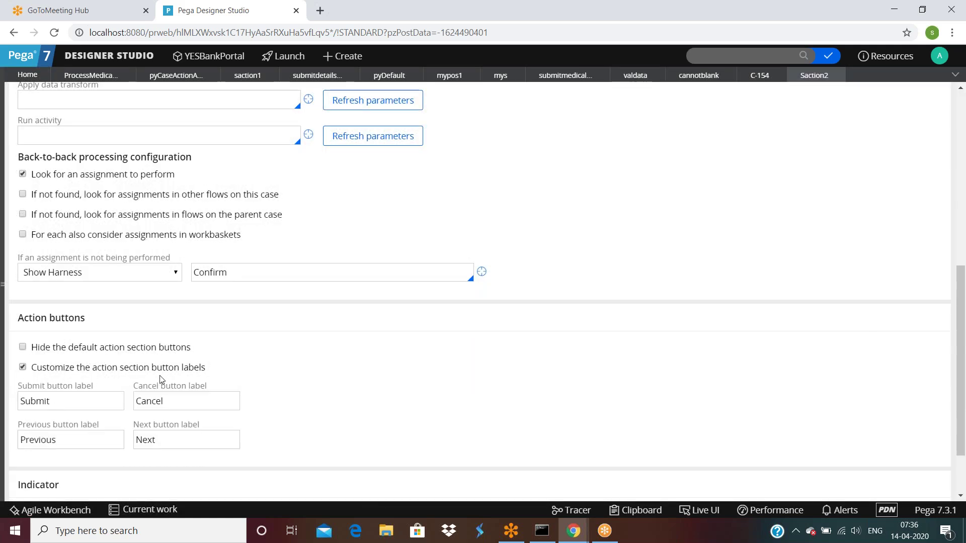
pyautogui.doubleClick(171, 435)
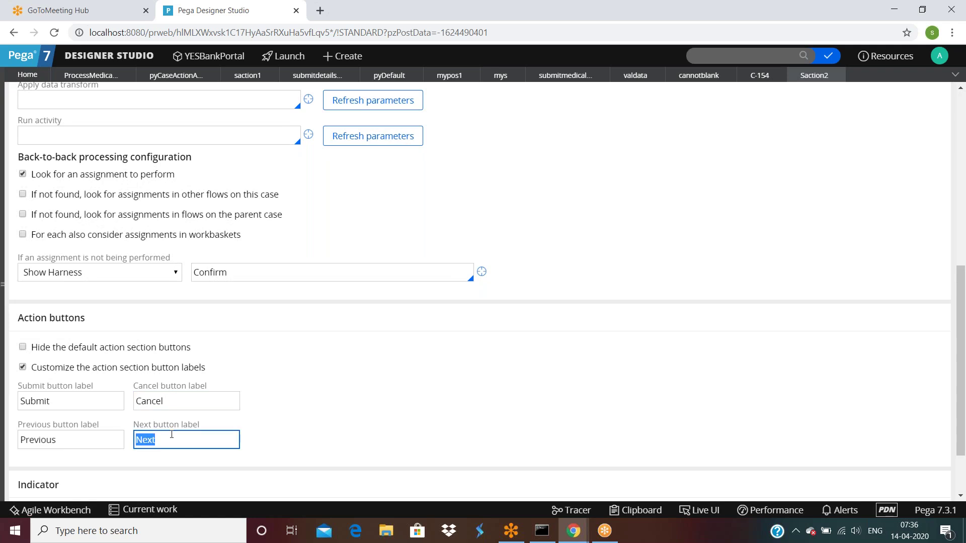
pyautogui.write('Forward')
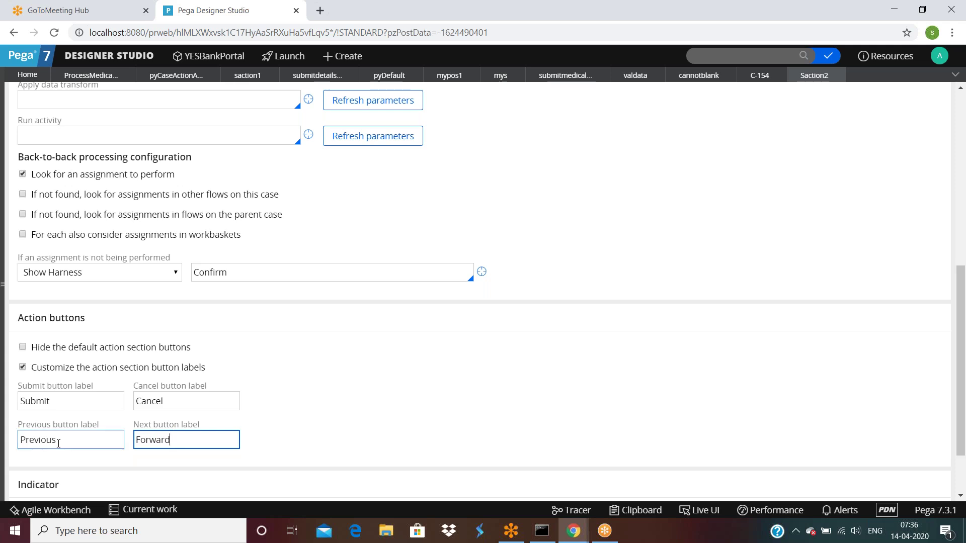
pyautogui.doubleClick(64, 441)
pyautogui.write('Backward')
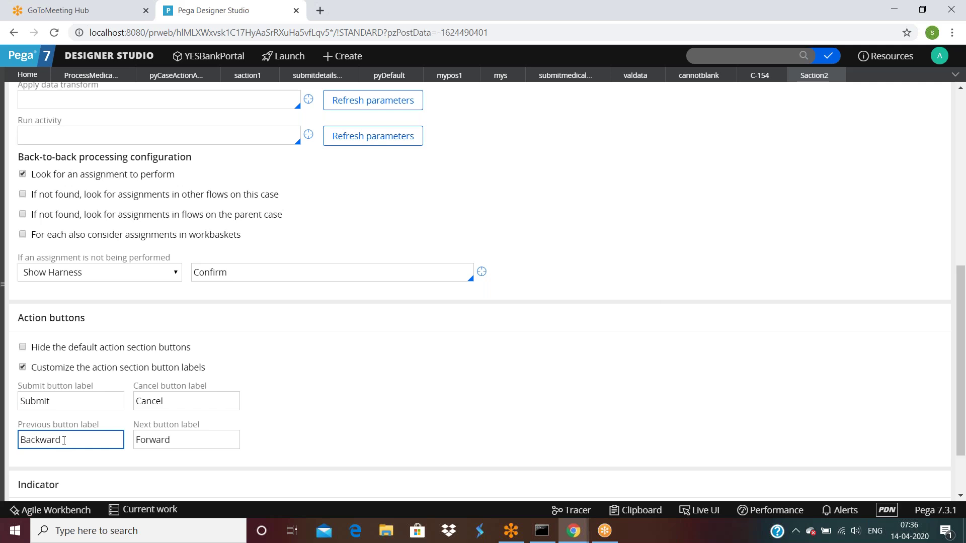
pyautogui.scroll(5, 651, 296)
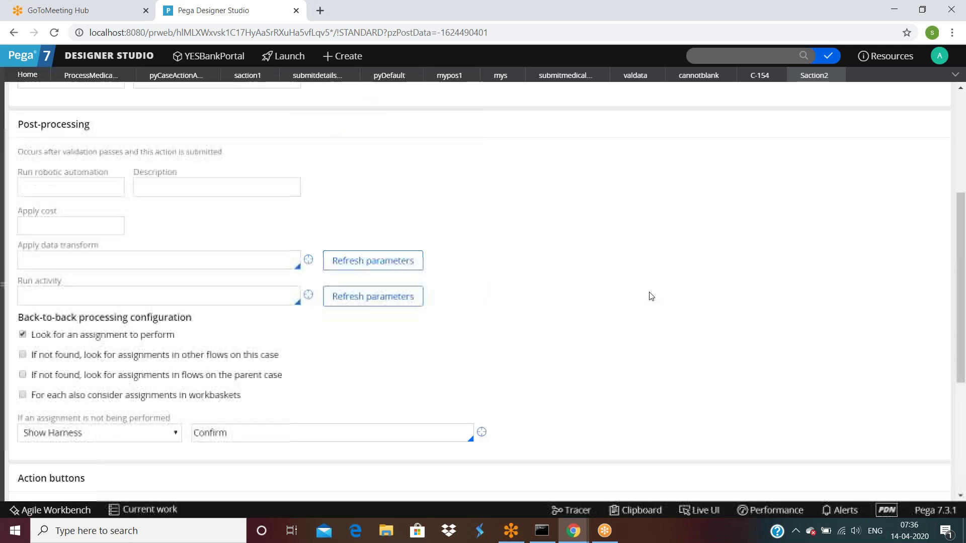
pyautogui.click(662, 94)
# Refresh case C-154 to pick up the new button labels.
pyautogui.click(759, 75)
pyautogui.click(893, 97)
pyautogui.click(882, 117)
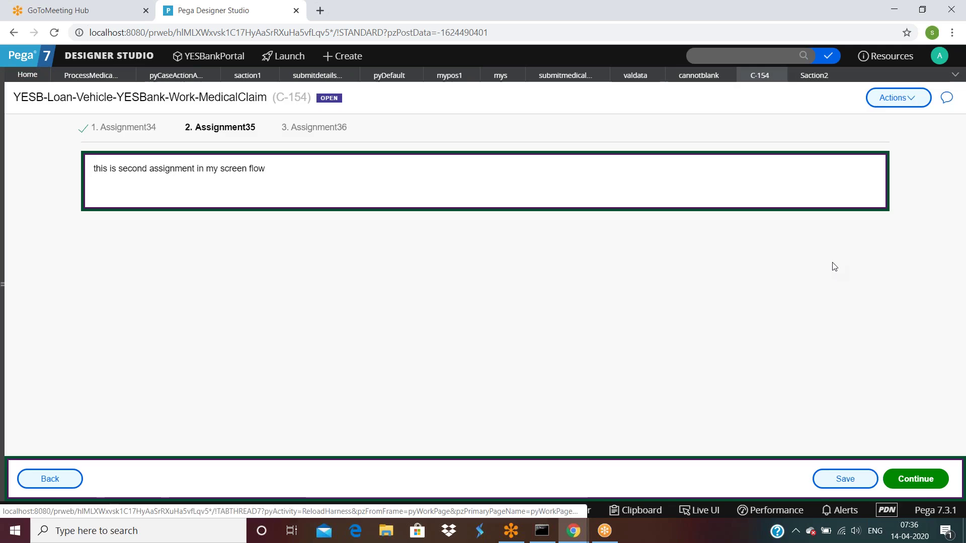
# Refresh case C-154, step back to Assignment34, then continue to Assignment35.
pyautogui.click(899, 98)
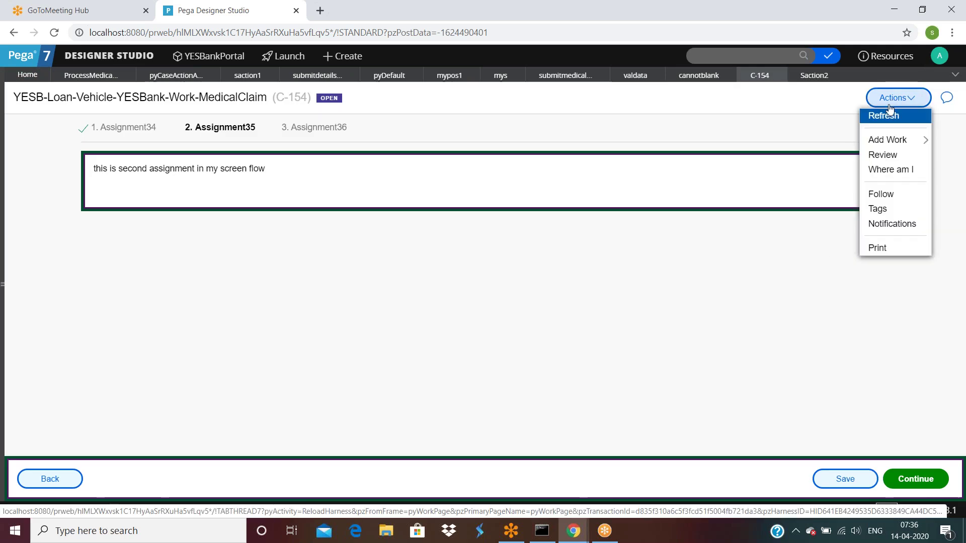
pyautogui.click(883, 115)
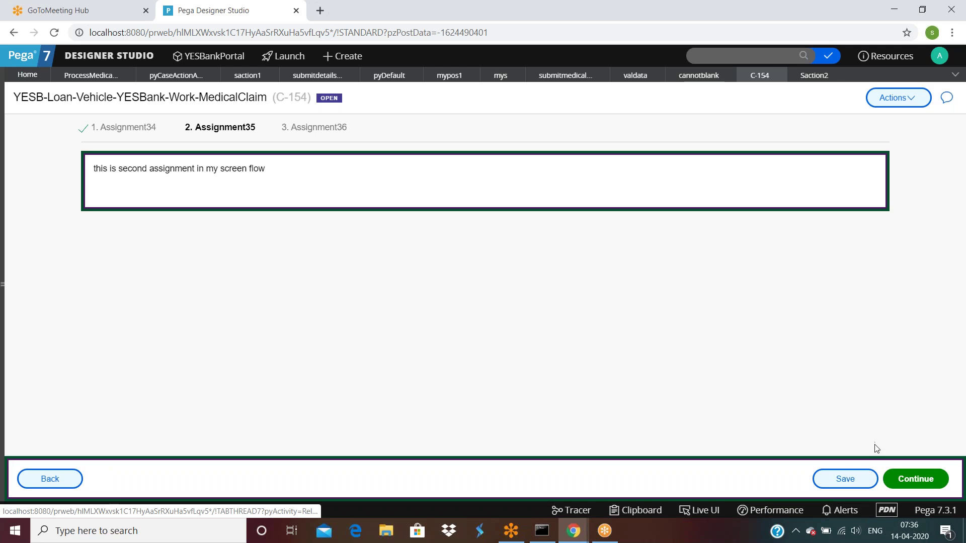
pyautogui.click(65, 478)
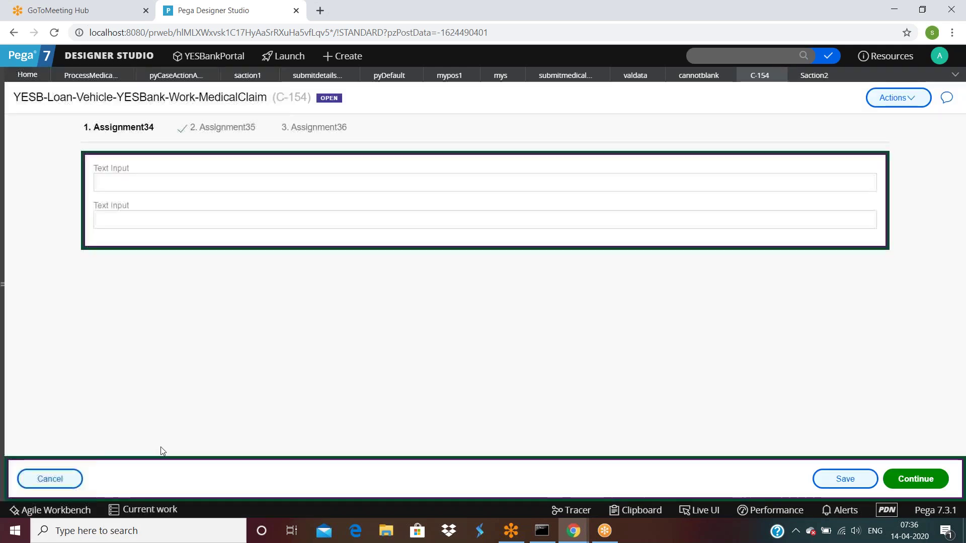
pyautogui.click(915, 478)
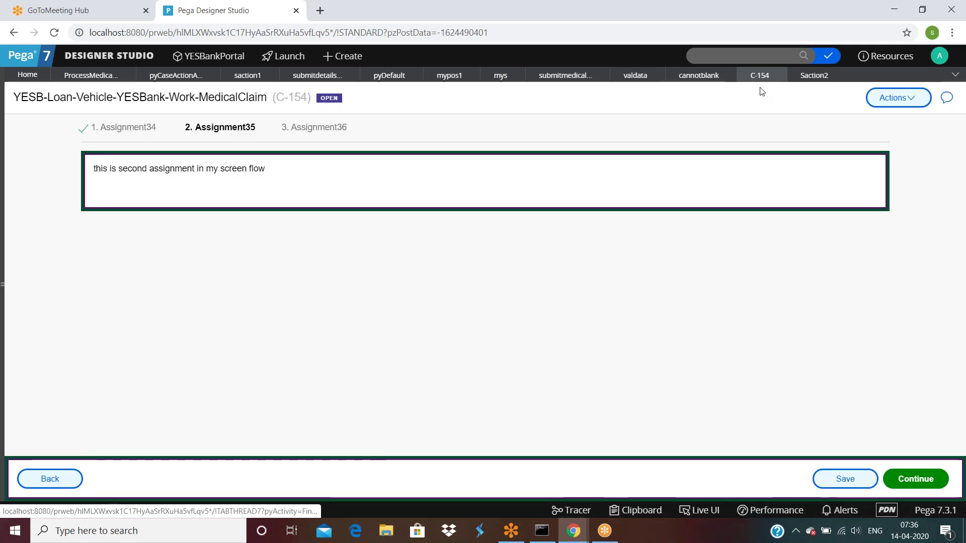
# Check in the saction2 flow action with the comment 'sdsd'.
pyautogui.click(818, 79)
pyautogui.scroll(-5, 412, 274)
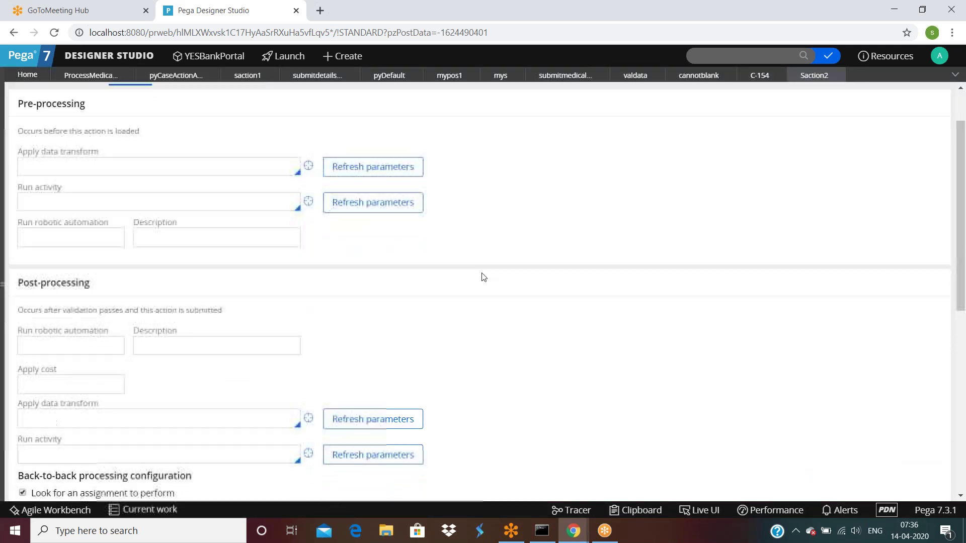
pyautogui.scroll(5, 484, 282)
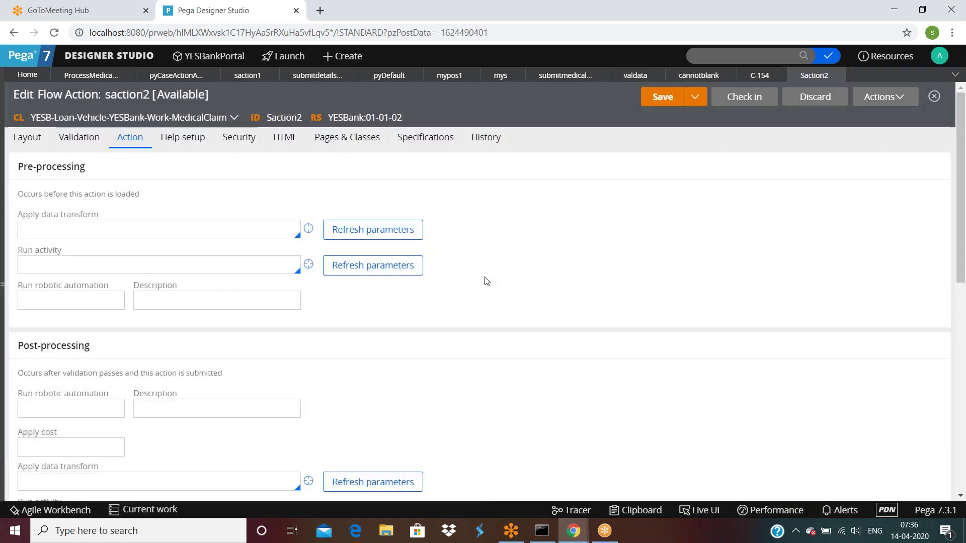
pyautogui.click(736, 103)
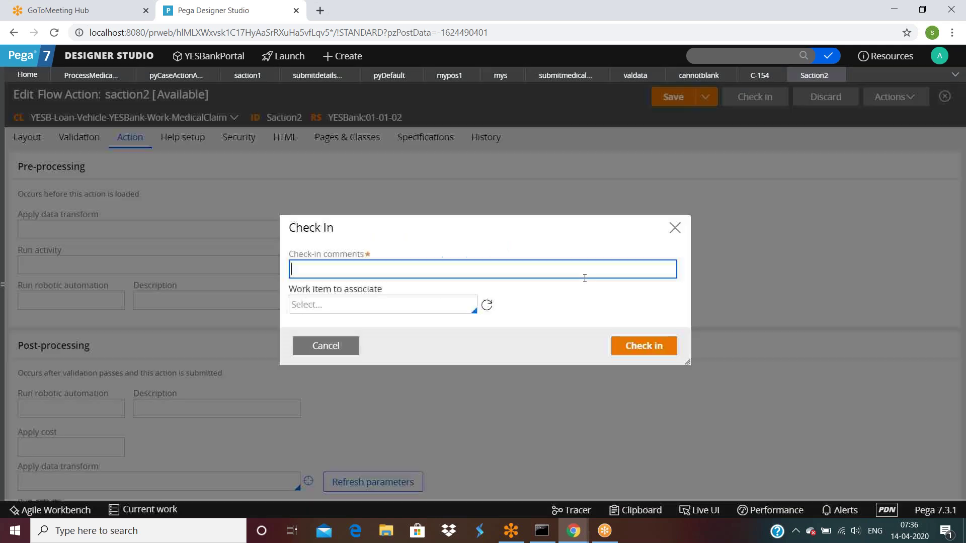
pyautogui.write('sdsd')
pyautogui.click(644, 346)
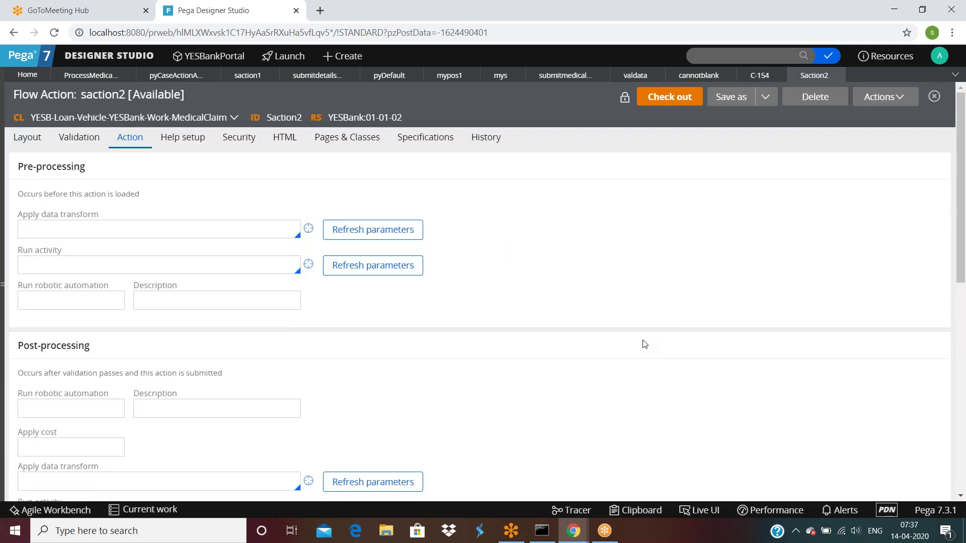
# Retest case C-154 by going back to Assignment34 and forward to Assignment35.
pyautogui.click(756, 77)
pyautogui.click(50, 480)
pyautogui.click(916, 479)
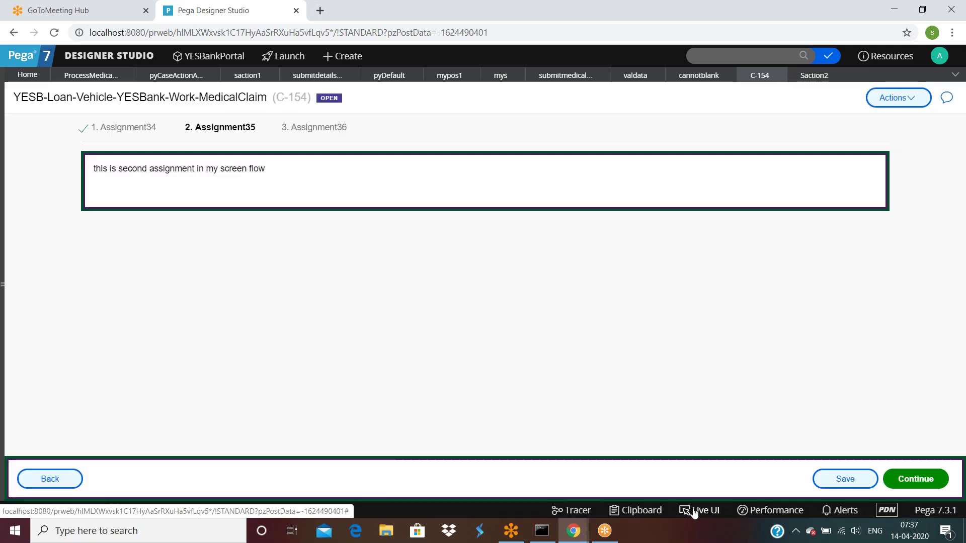
# Inspect C-154's Continue button with Live UI to open the pyCaseActionAreaButtons section rule.
pyautogui.click(678, 510)
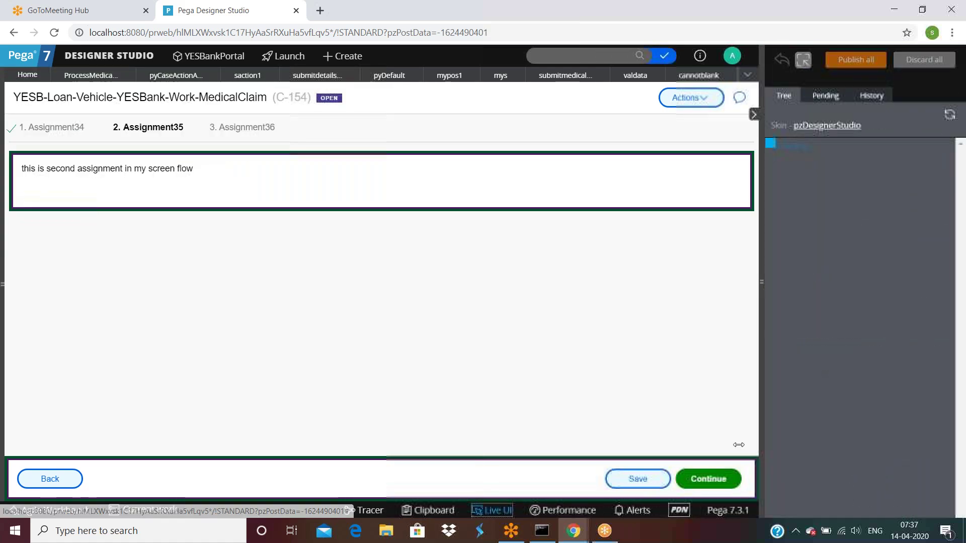
pyautogui.click(693, 478)
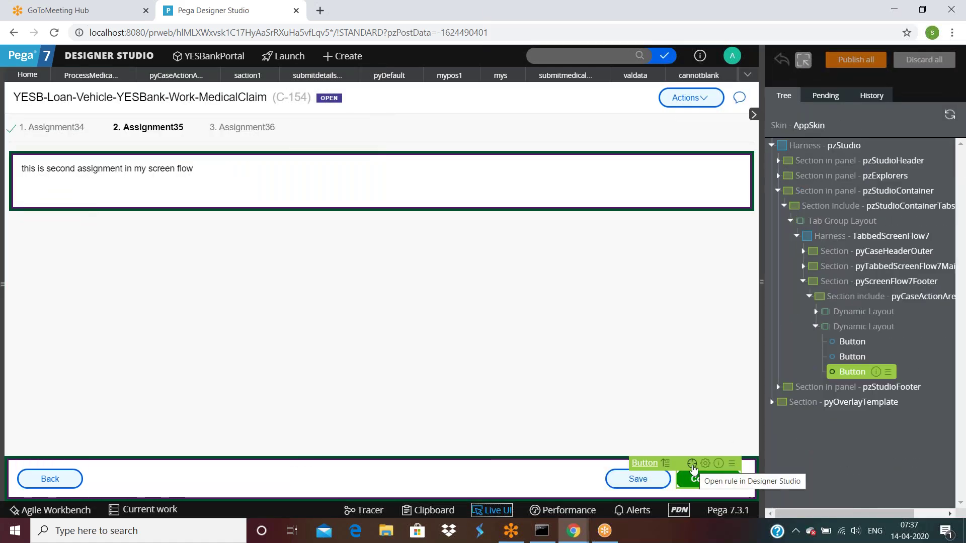
pyautogui.click(692, 463)
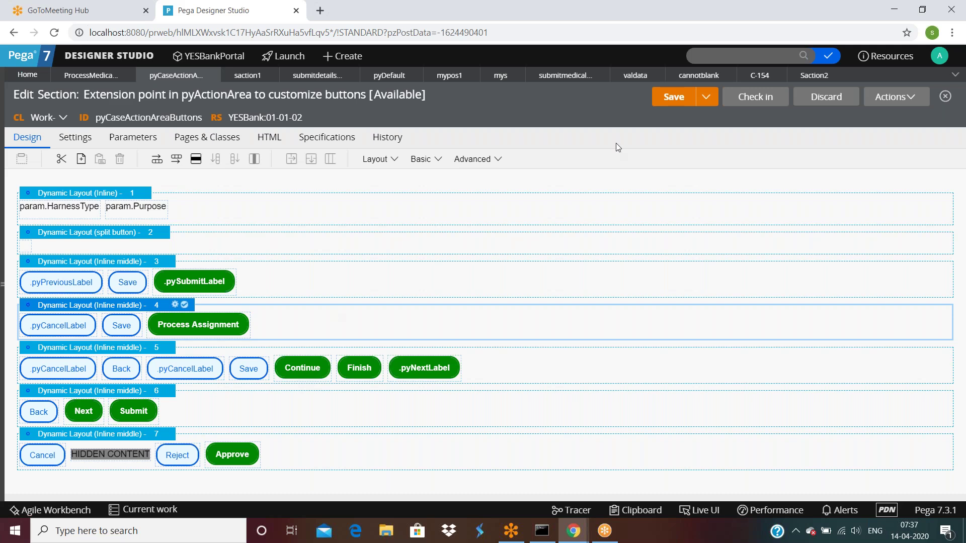
pyautogui.click(810, 81)
# Extend saction2's Cancel label to 'Cancel Assignment', save it, and step C-154 back to Assignment34.
pyautogui.scroll(-6, 196, 390)
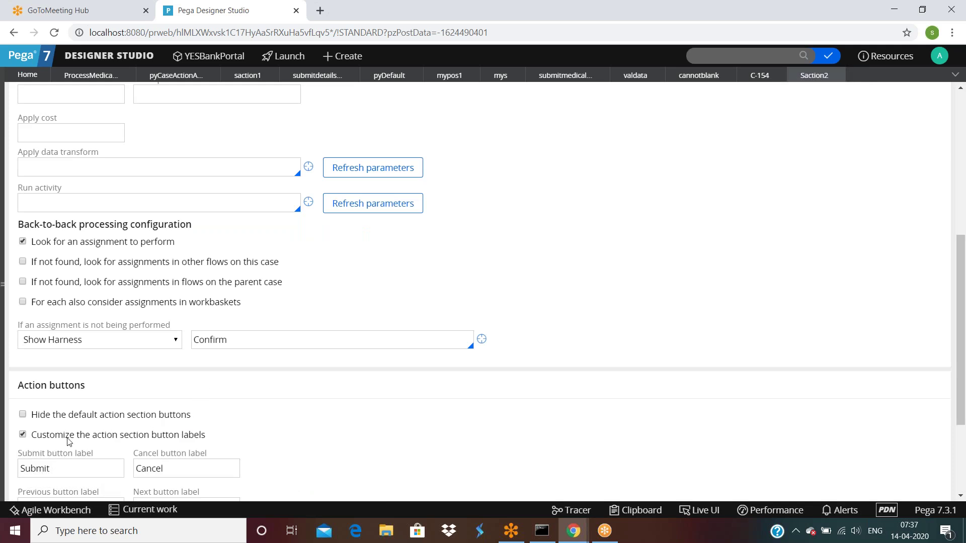
pyautogui.scroll(-3, 101, 443)
pyautogui.doubleClick(71, 323)
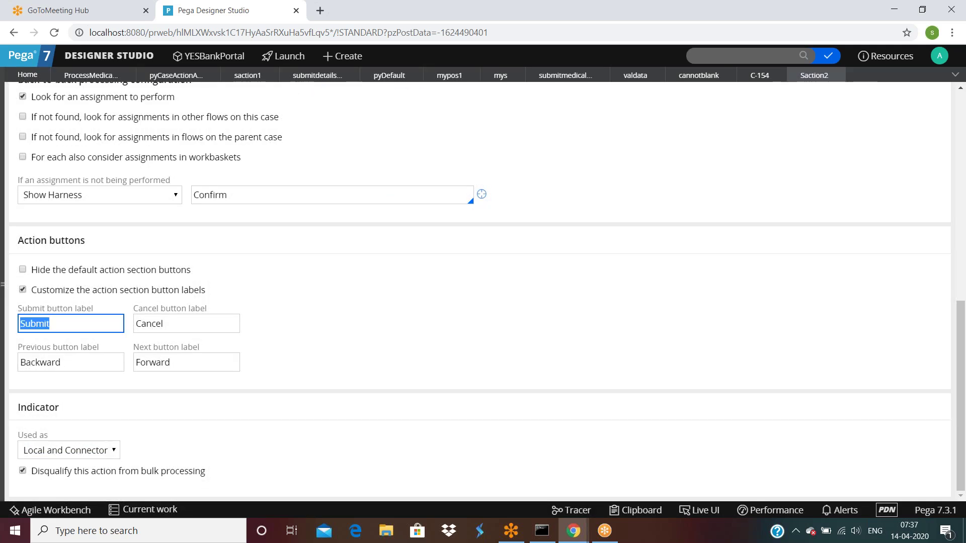
pyautogui.doubleClick(182, 365)
pyautogui.doubleClick(174, 321)
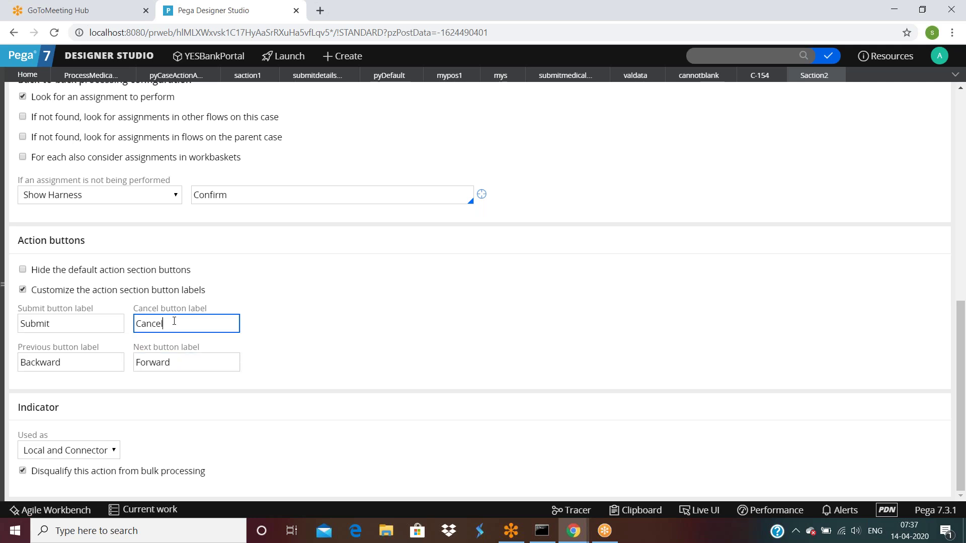
pyautogui.click(186, 321)
pyautogui.write('Assignment')
pyautogui.scroll(15, 642, 295)
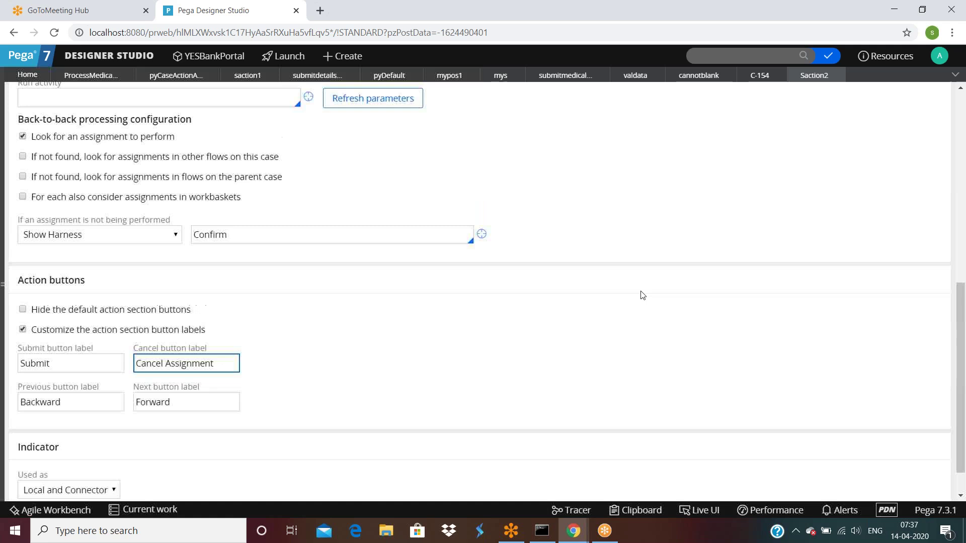
pyautogui.click(669, 97)
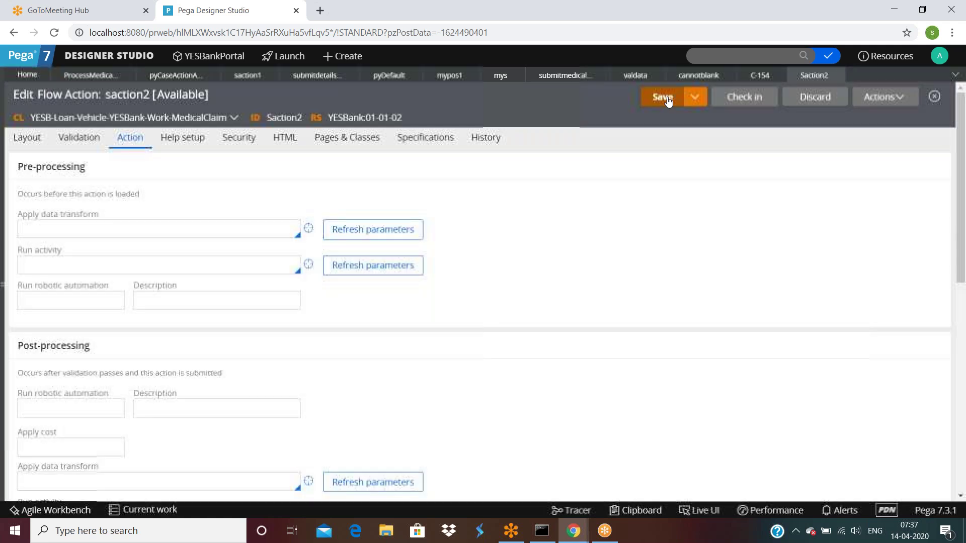
pyautogui.click(759, 75)
pyautogui.click(54, 479)
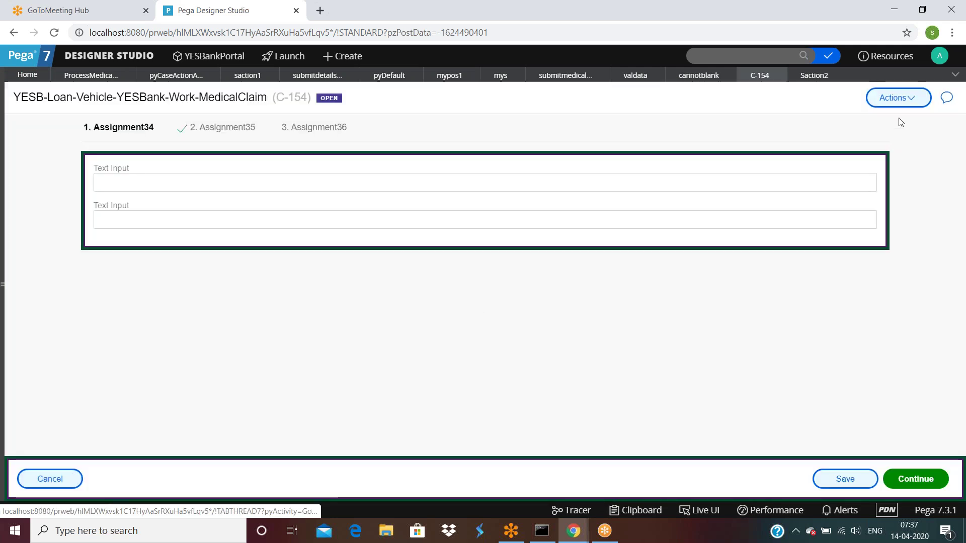
# Refresh case C-154 via Actions > Refresh and return to the saction2 flow action.
pyautogui.click(898, 97)
pyautogui.click(884, 114)
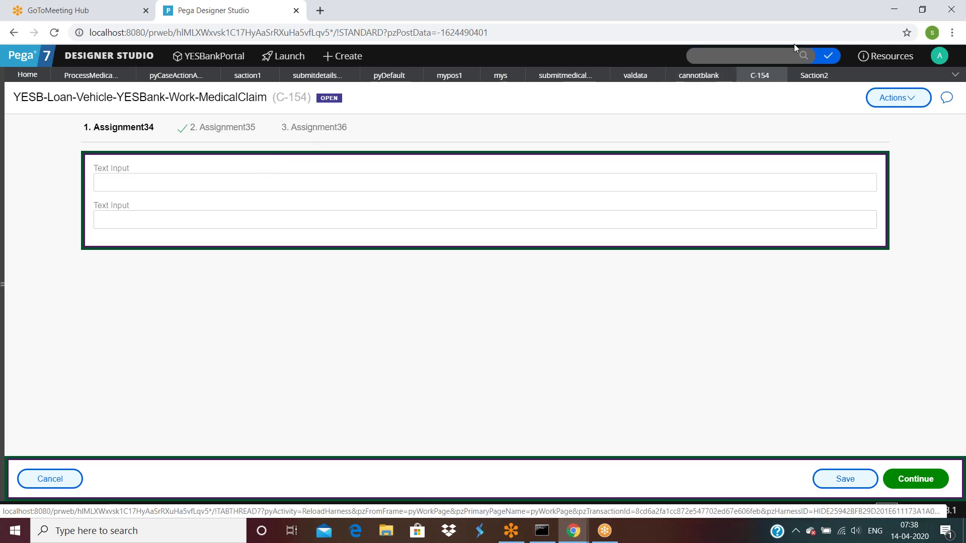
pyautogui.click(814, 75)
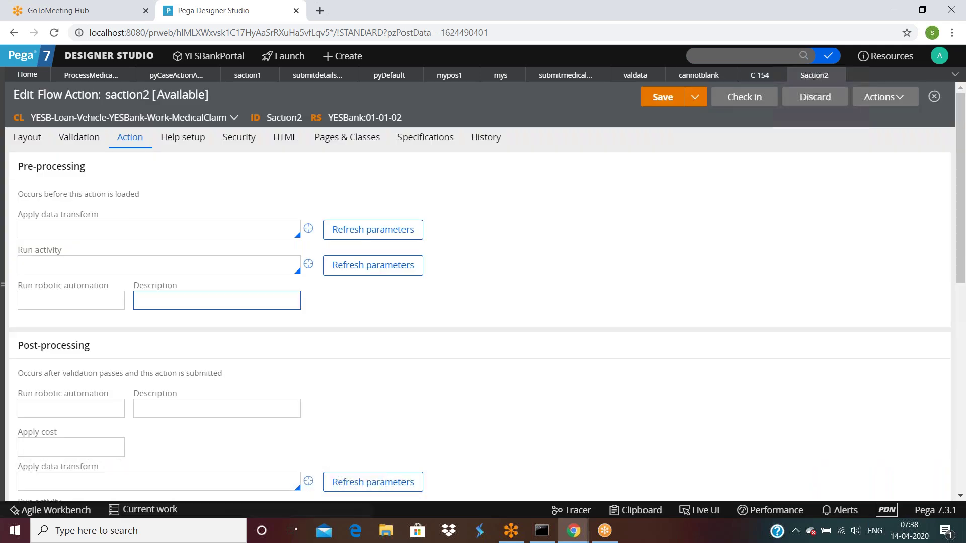
pyautogui.scroll(-7, 280, 312)
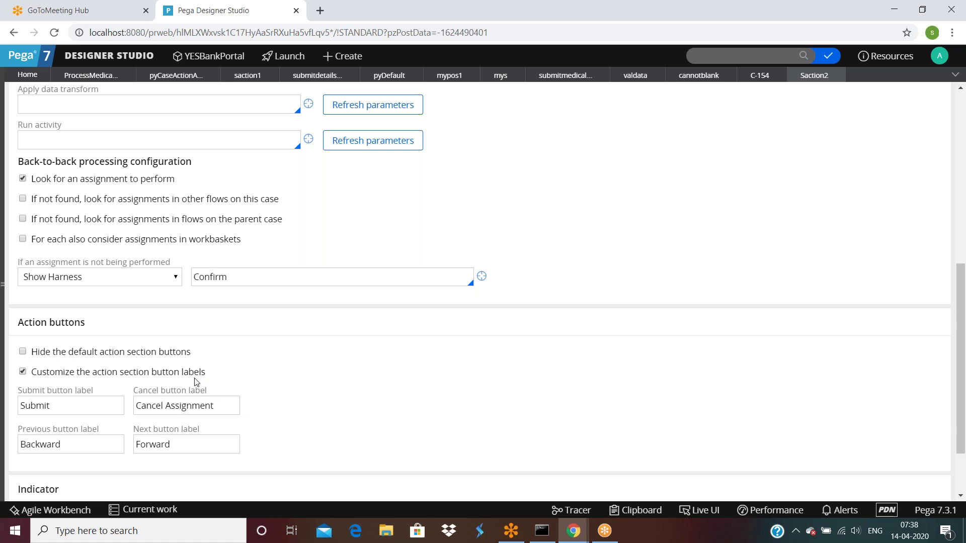
pyautogui.scroll(-2, 162, 419)
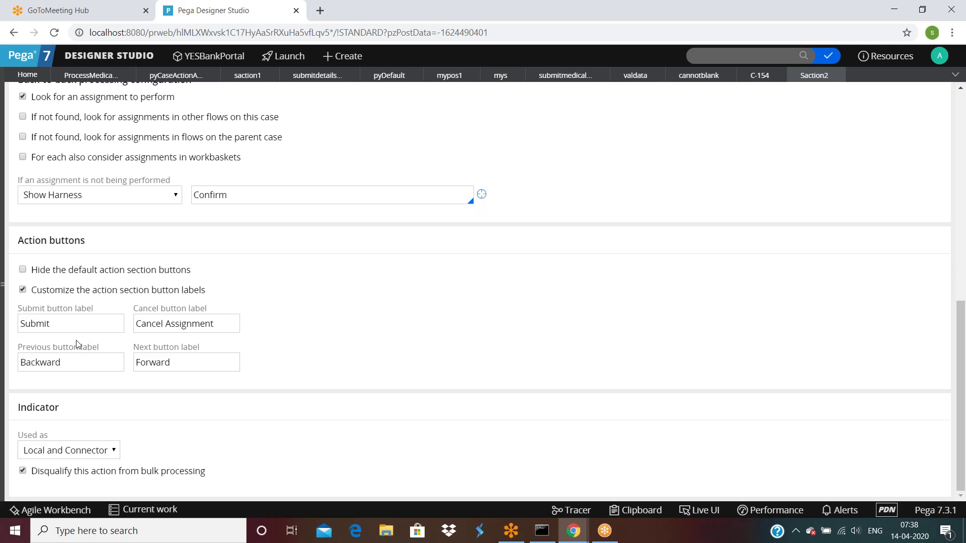
pyautogui.click(109, 78)
# Open submitdetailsfaction and review its Submit, Cancel, Previous and Next label fields.
pyautogui.click(320, 433)
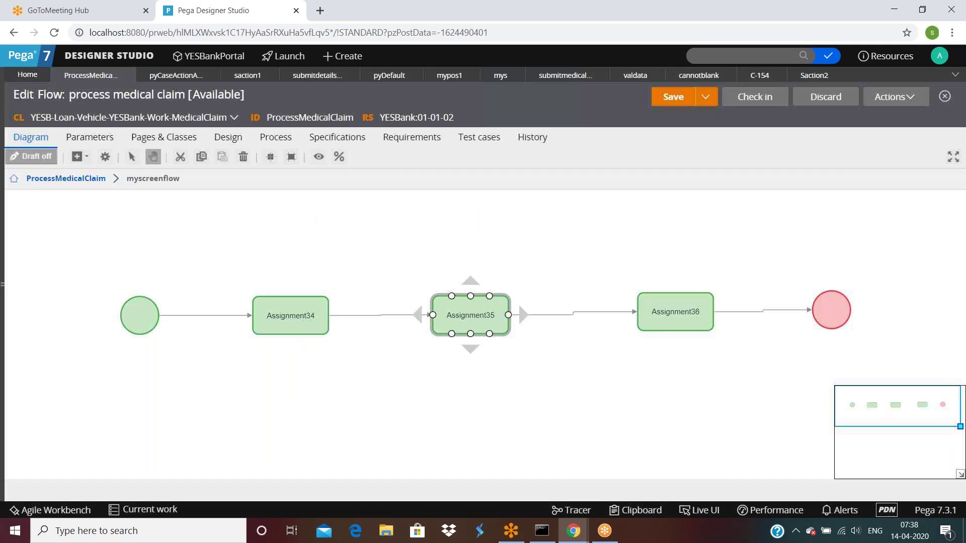
pyautogui.click(317, 75)
pyautogui.scroll(-6, 158, 309)
pyautogui.scroll(-2, 126, 312)
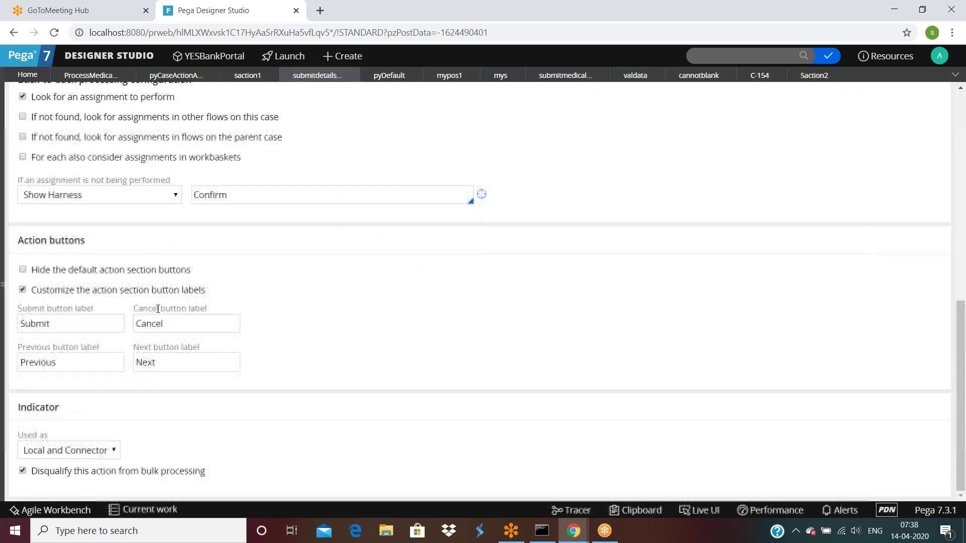
pyautogui.scroll(5, 244, 283)
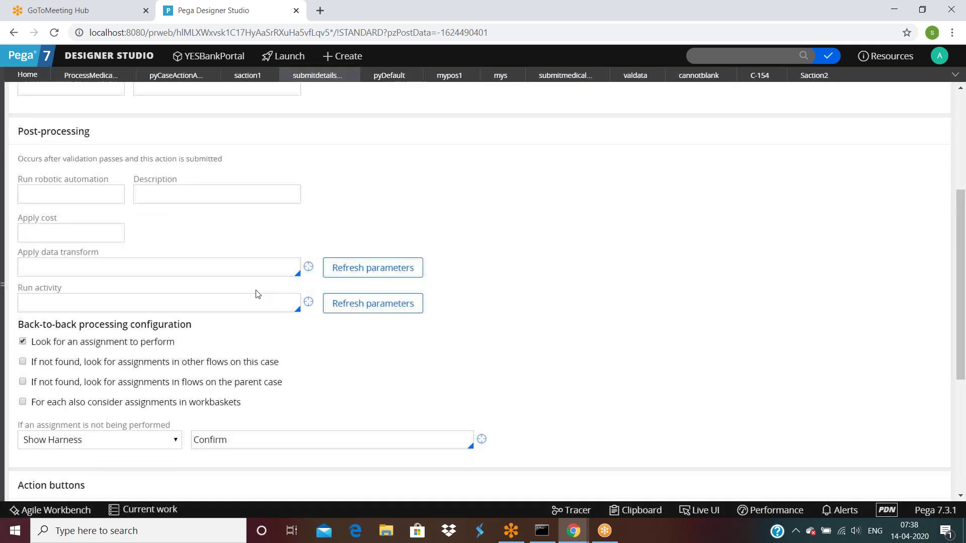
pyautogui.scroll(-5, 256, 294)
pyautogui.click(73, 329)
pyautogui.doubleClick(67, 323)
pyautogui.click(151, 328)
pyautogui.click(76, 362)
pyautogui.doubleClick(76, 362)
pyautogui.doubleClick(171, 364)
# Change the Cancel button label to 'Cancel Assignment' and save the flow action.
pyautogui.scroll(4, 577, 298)
pyautogui.scroll(5, 576, 298)
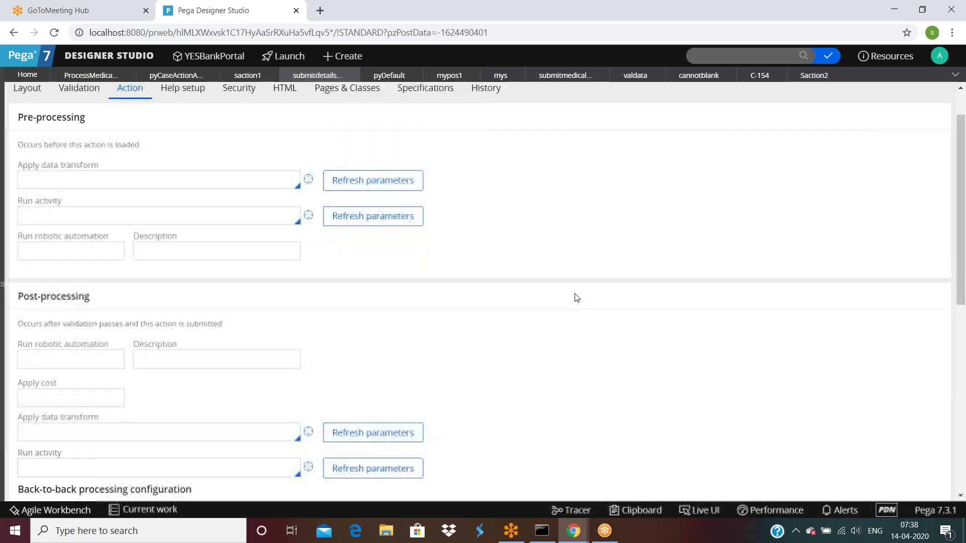
pyautogui.scroll(-10, 312, 175)
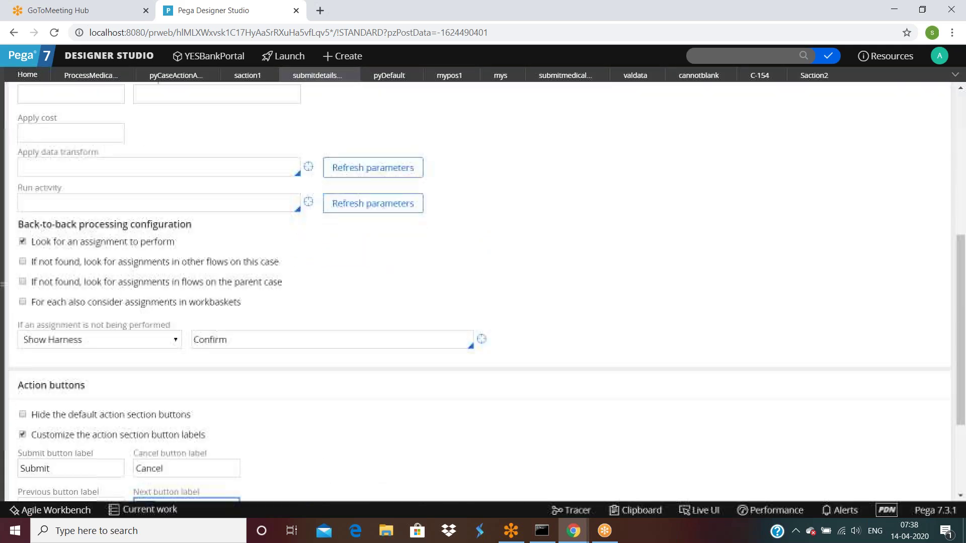
pyautogui.click(183, 327)
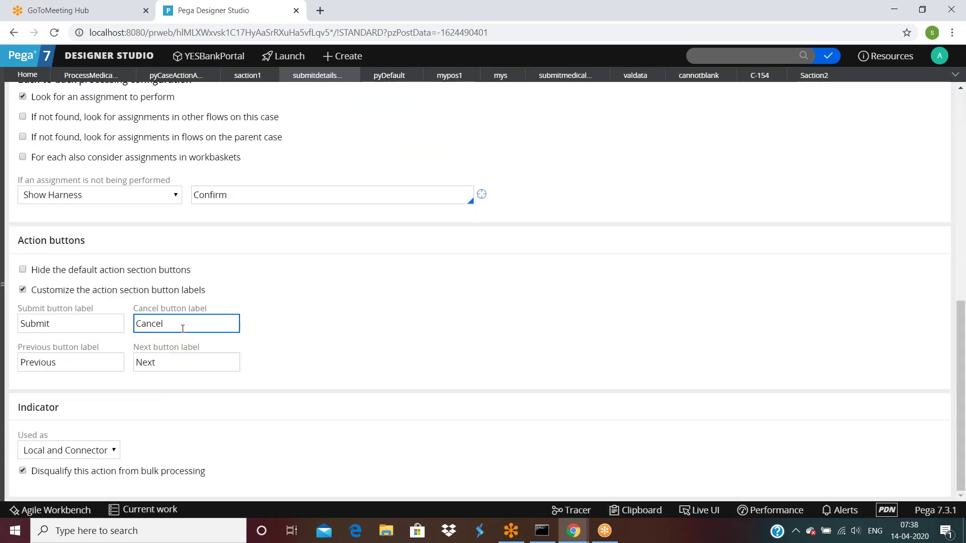
pyautogui.write('Assignment')
pyautogui.scroll(10, 298, 280)
pyautogui.click(657, 104)
# Run the process medical claim flow to create test case C-155.
pyautogui.click(91, 75)
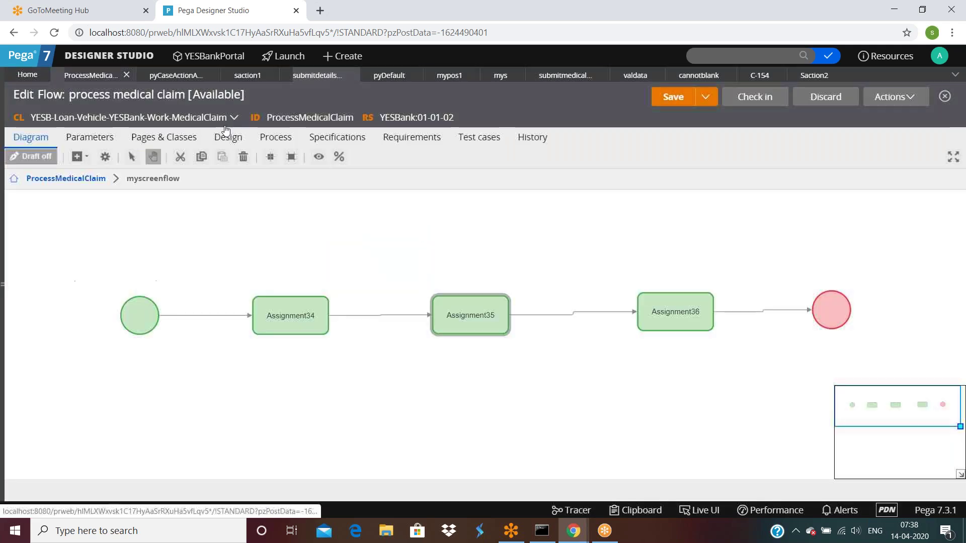
pyautogui.click(896, 96)
pyautogui.click(835, 288)
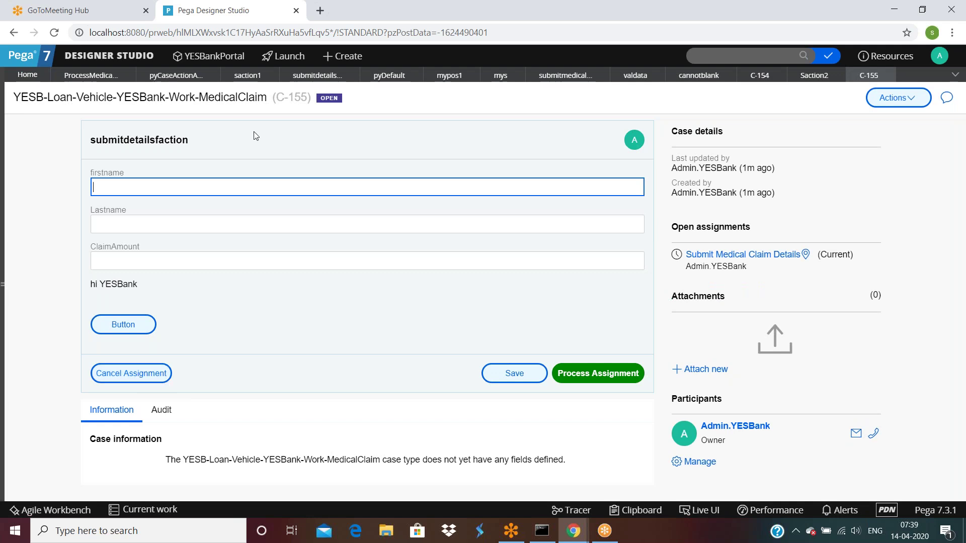
# Change the Submit button label to 'Submit Assignment' and save with Ctrl+S.
pyautogui.click(317, 81)
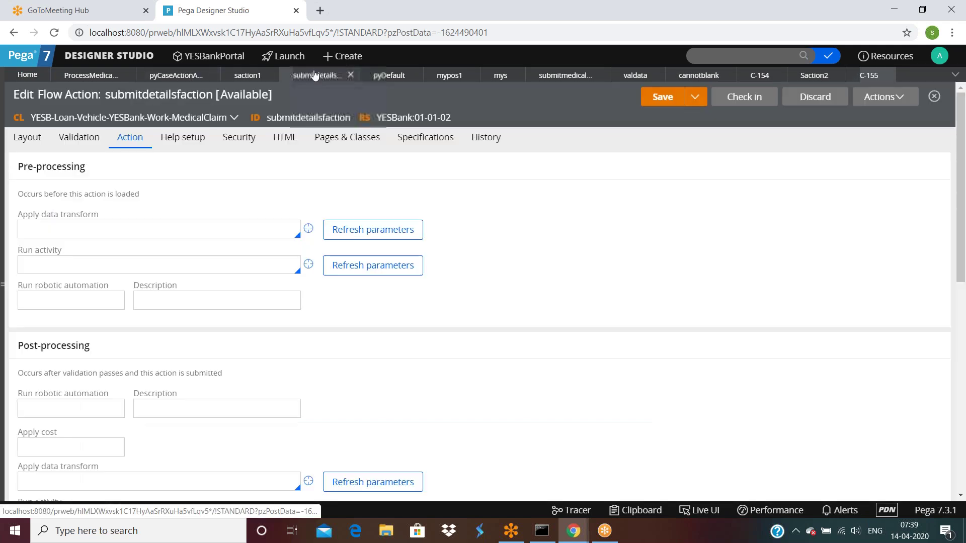
pyautogui.scroll(-5, 274, 341)
pyautogui.scroll(-4, 274, 342)
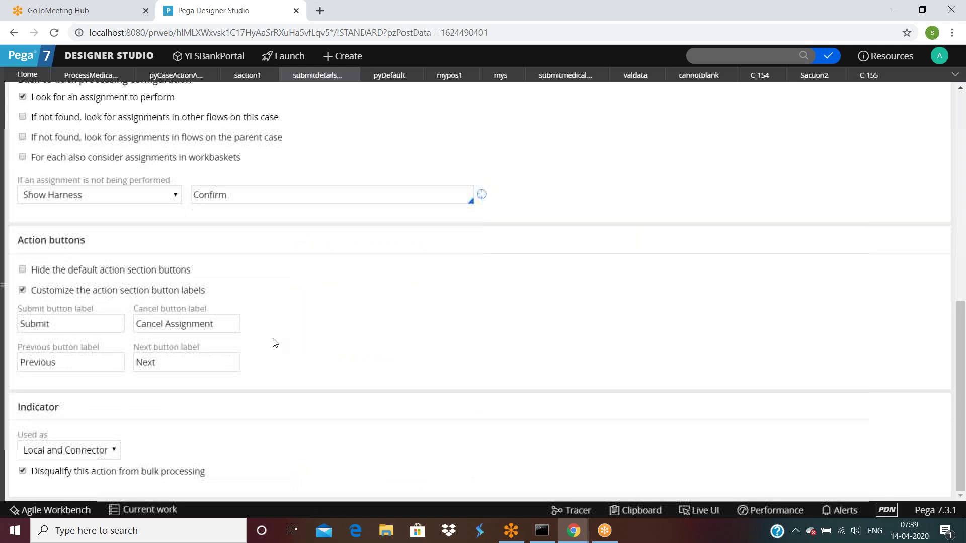
pyautogui.click(175, 325)
pyautogui.doubleClick(93, 327)
pyautogui.click(94, 325)
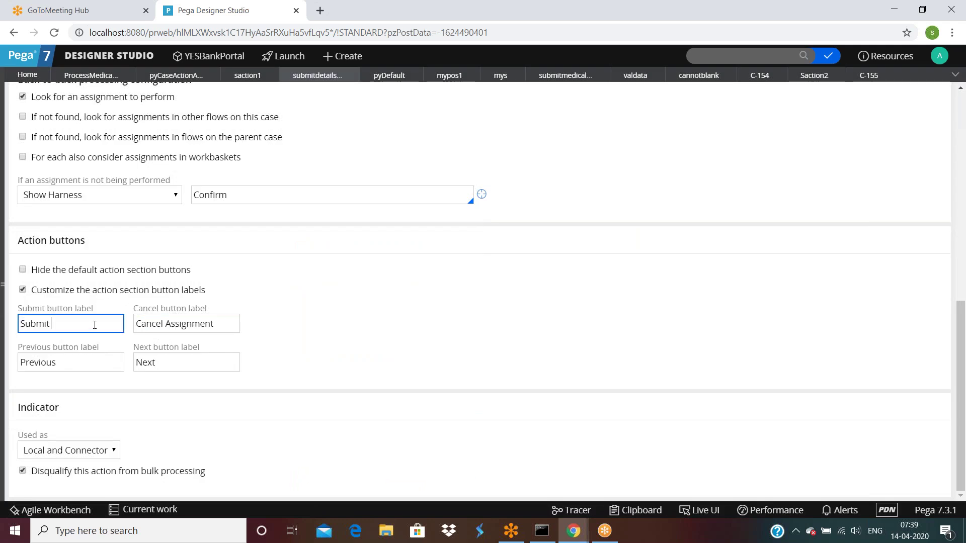
pyautogui.write('Assignment')
pyautogui.hotkey('ctrl', 's')
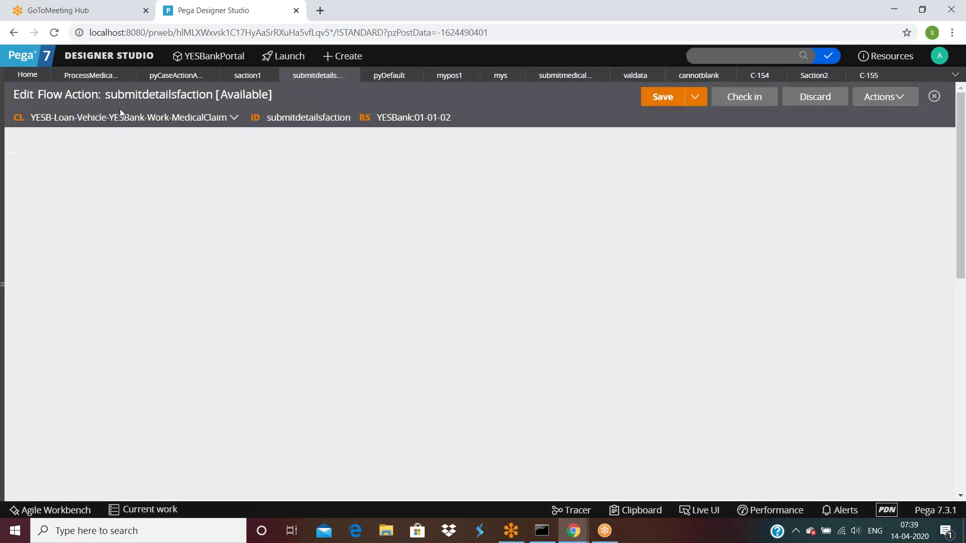
# Run the flow to create case C-156 and close the C-154 and C-155 tabs.
pyautogui.click(90, 75)
pyautogui.click(884, 97)
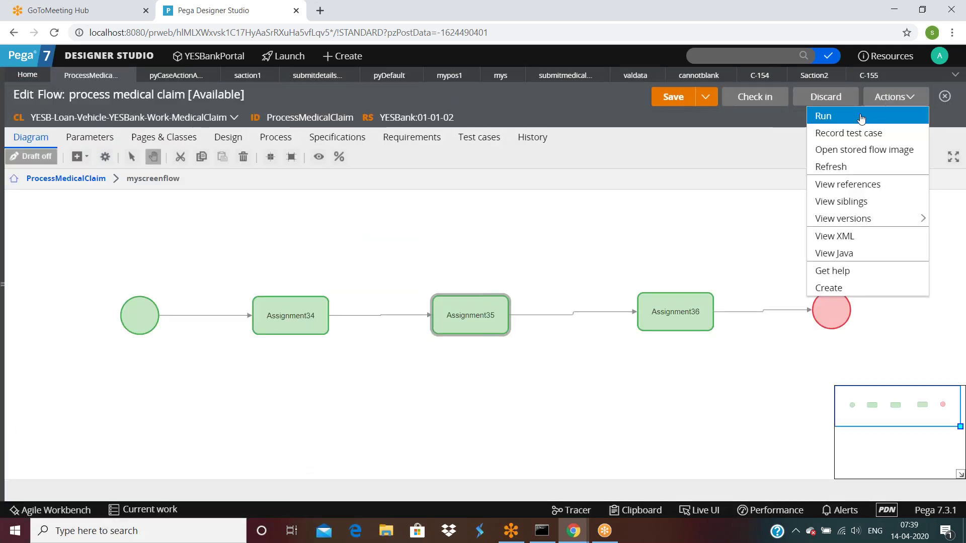
pyautogui.click(835, 119)
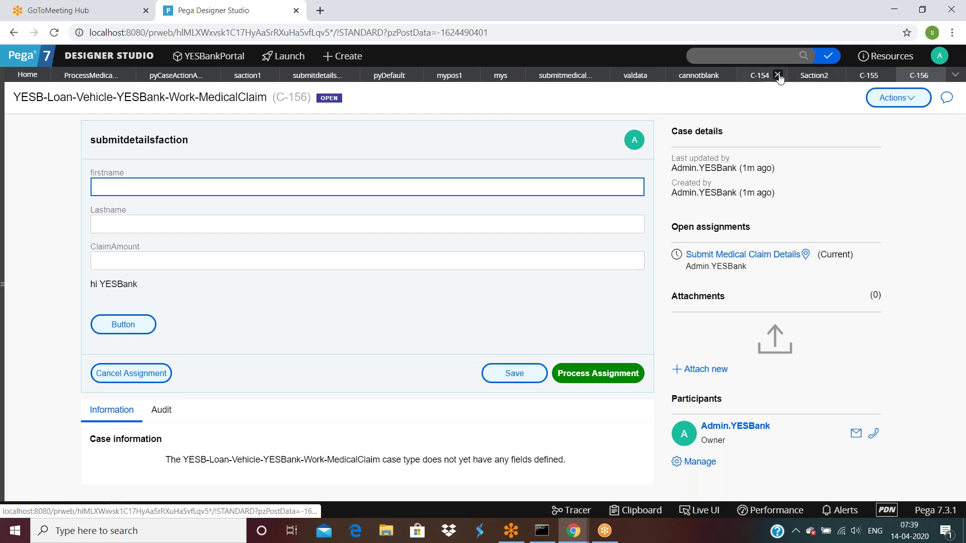
pyautogui.click(779, 75)
pyautogui.click(836, 75)
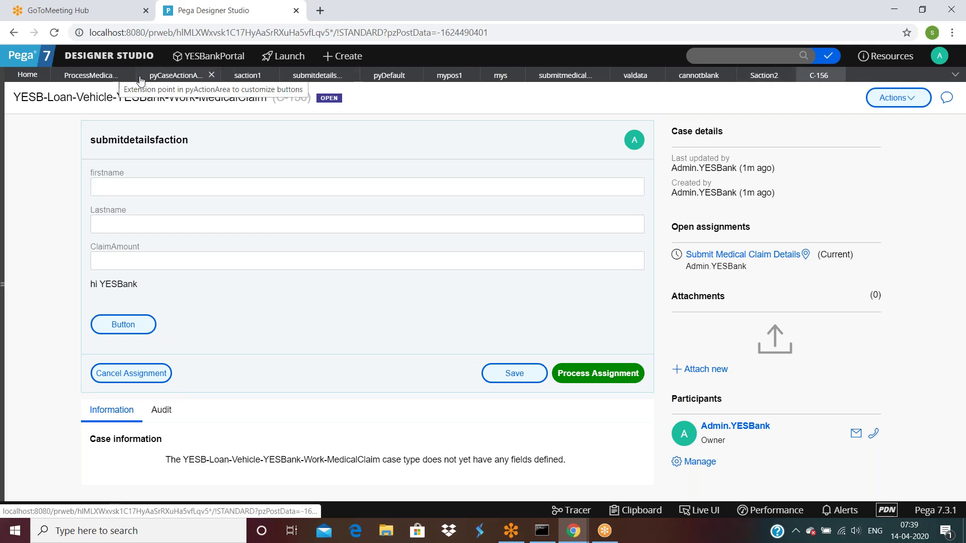
# Scroll submitdetailsfaction's Action tab to review the Action buttons and Indicator sections.
pyautogui.click(327, 76)
pyautogui.scroll(-15, 174, 325)
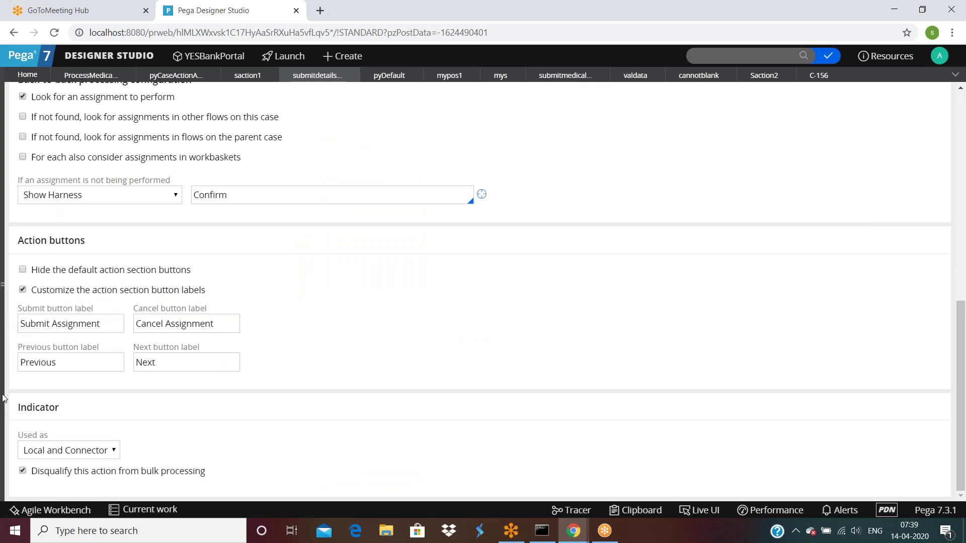
pyautogui.moveTo(14, 407); pyautogui.dragTo(69, 410)
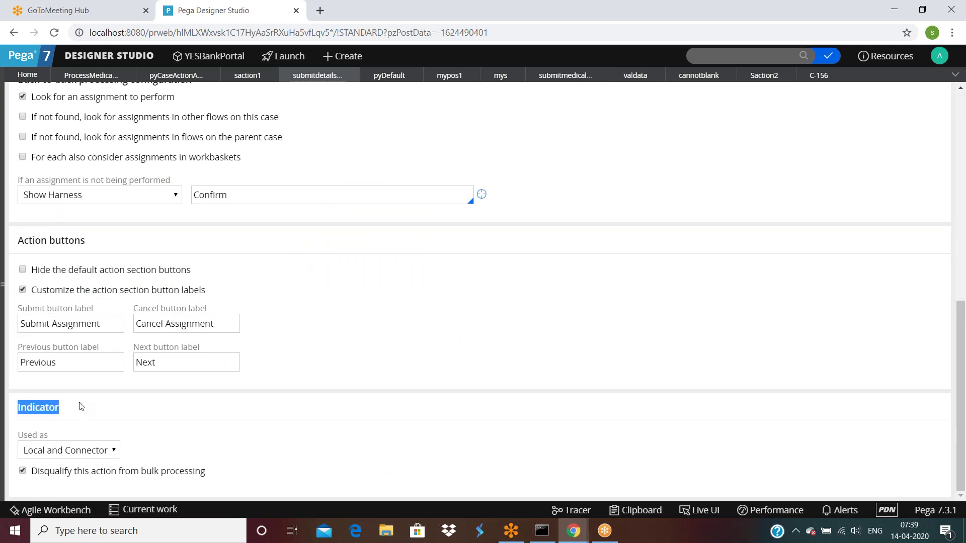
pyautogui.click(194, 401)
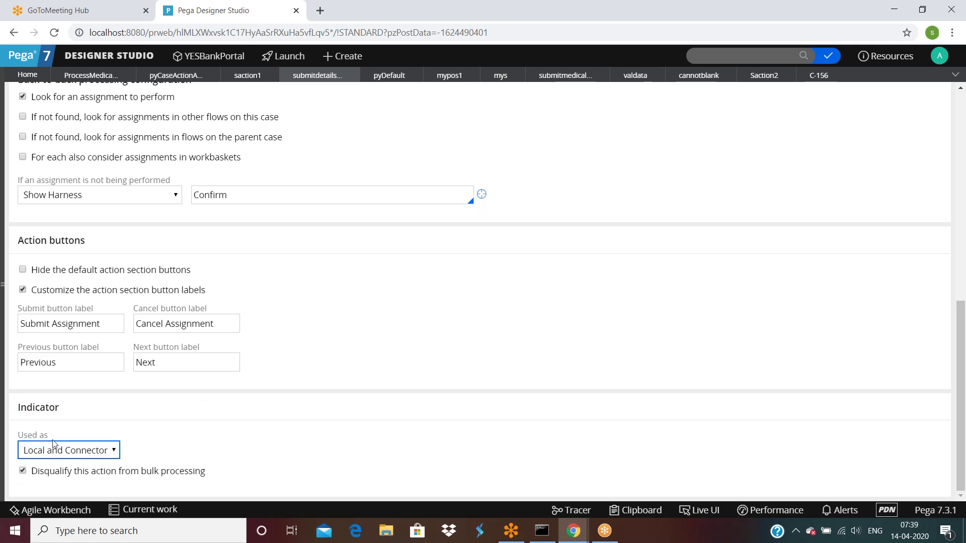
pyautogui.scroll(1, 68, 453)
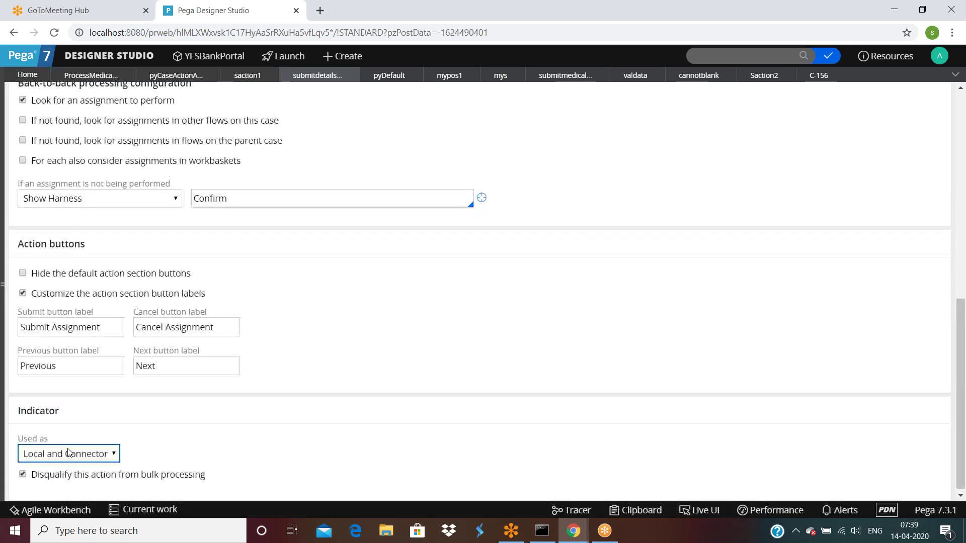
pyautogui.scroll(-1, 241, 367)
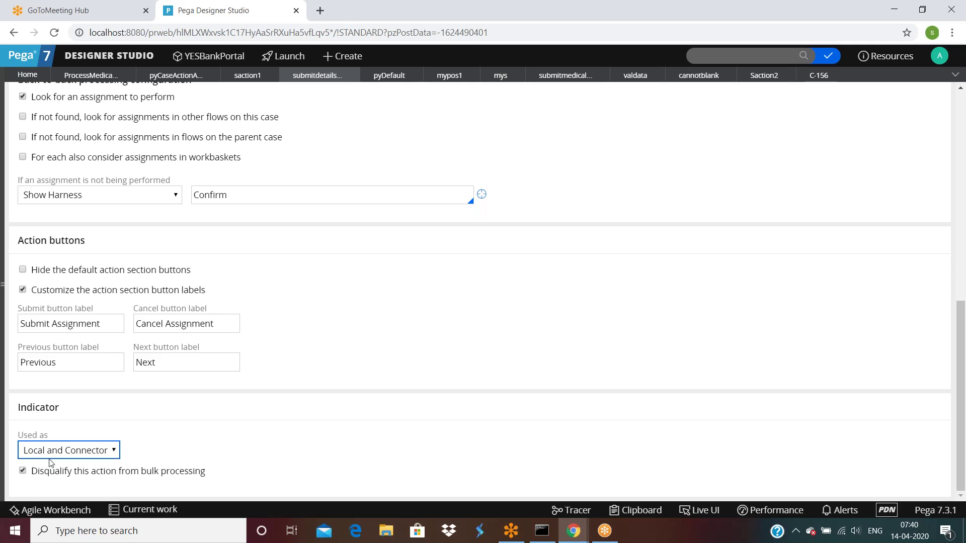
# Review the Action tab's usage options, keeping Local and Connector unchanged.
pyautogui.click(59, 453)
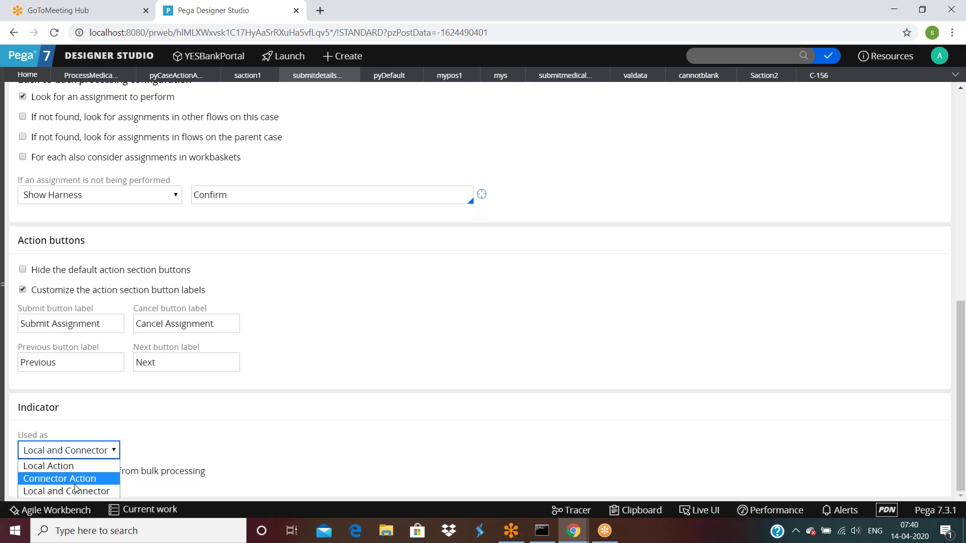
pyautogui.click(259, 432)
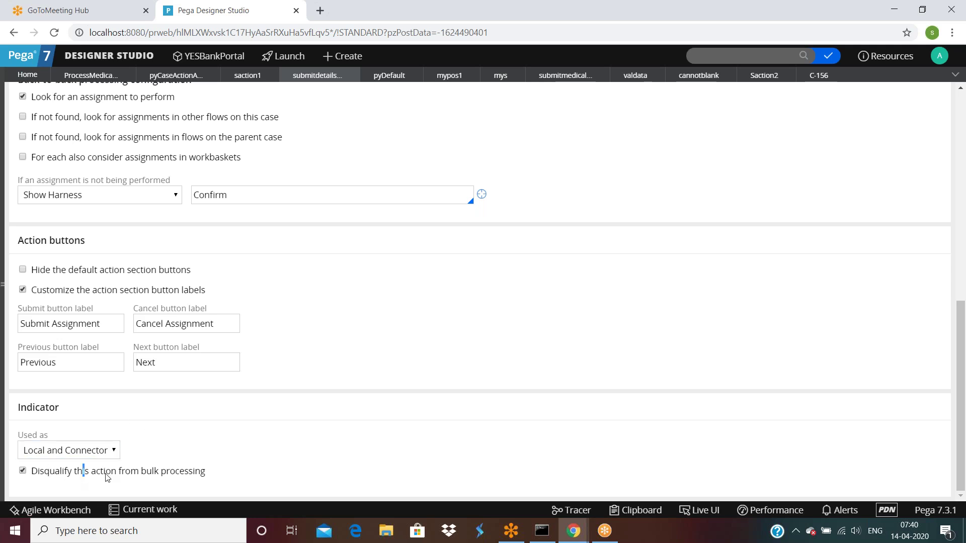
pyautogui.moveTo(84, 477); pyautogui.dragTo(226, 478)
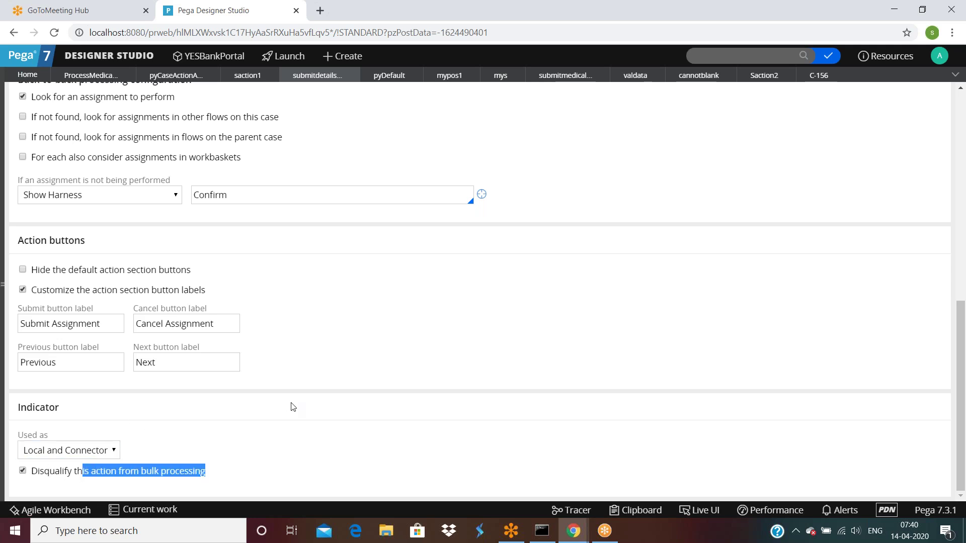
pyautogui.scroll(10, 294, 406)
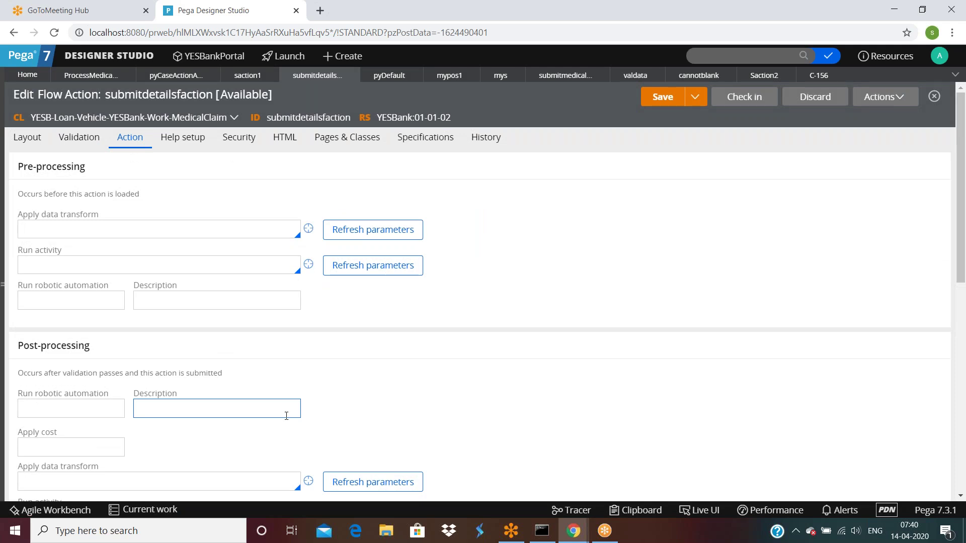
pyautogui.scroll(-10, 285, 410)
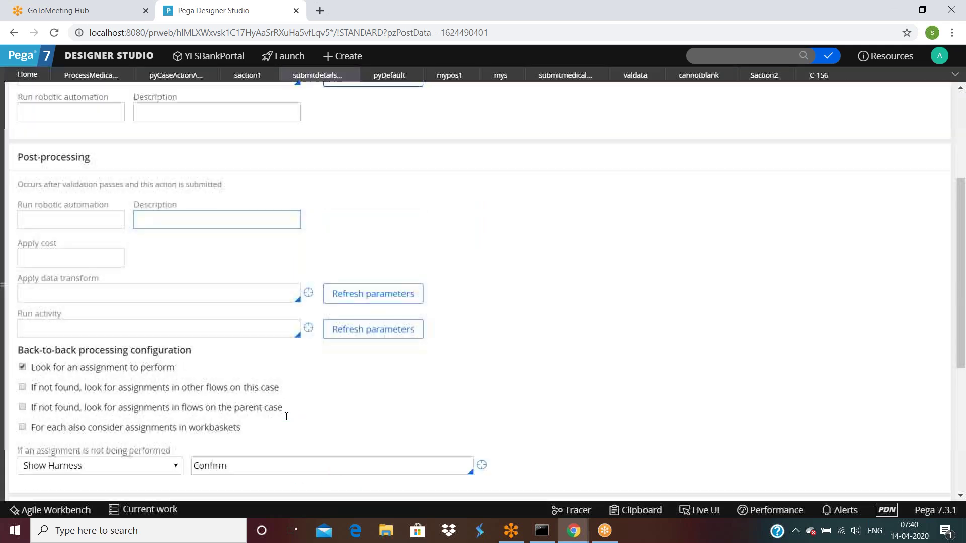
pyautogui.scroll(9, 299, 410)
pyautogui.scroll(2, 301, 411)
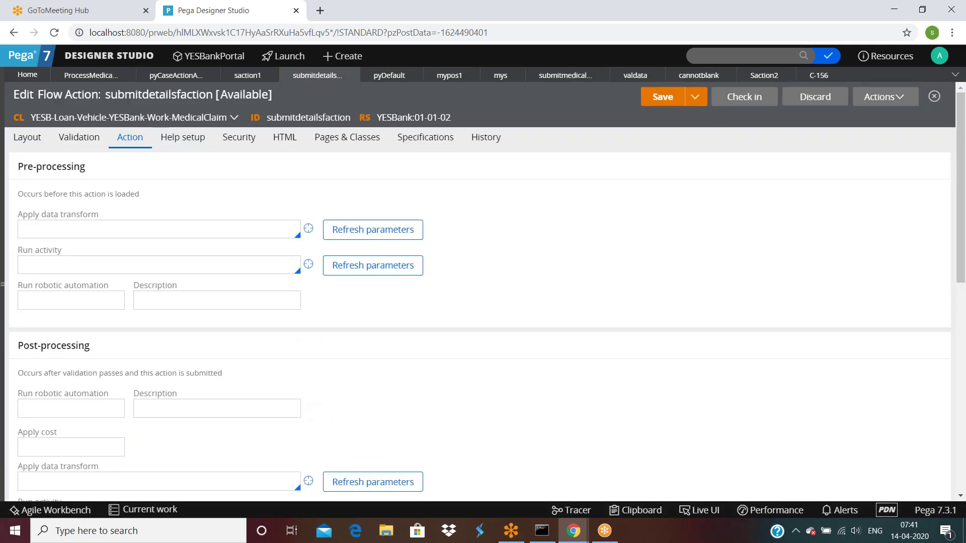
pyautogui.scroll(-5, 205, 281)
pyautogui.scroll(-4, 203, 281)
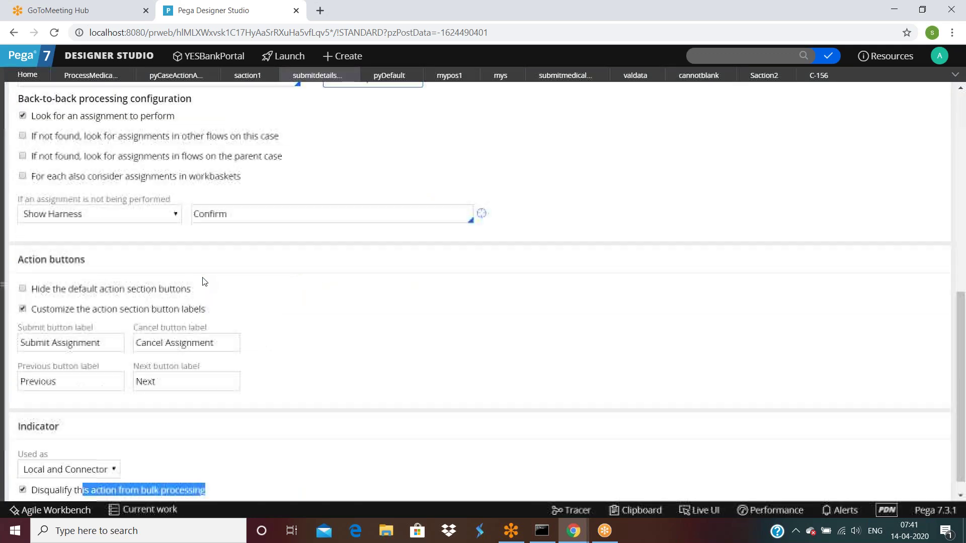
# Show the HTML settings: Reference Section UI type with client-side validation enabled.
pyautogui.click(22, 490)
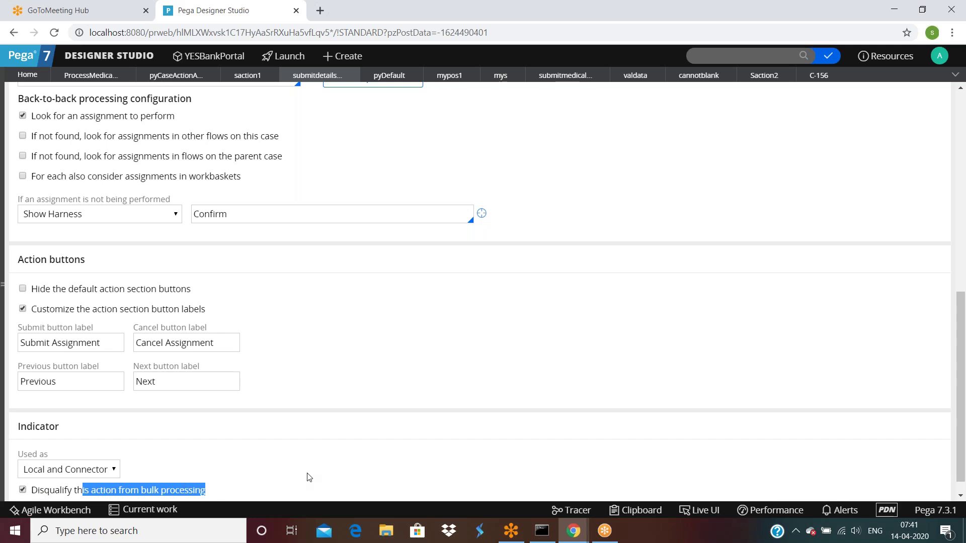
pyautogui.scroll(15, 308, 477)
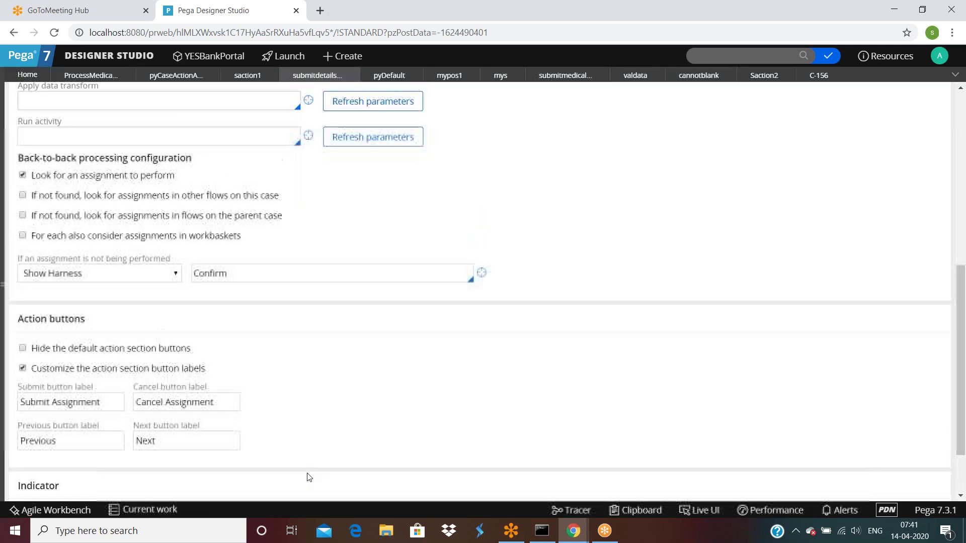
pyautogui.click(287, 144)
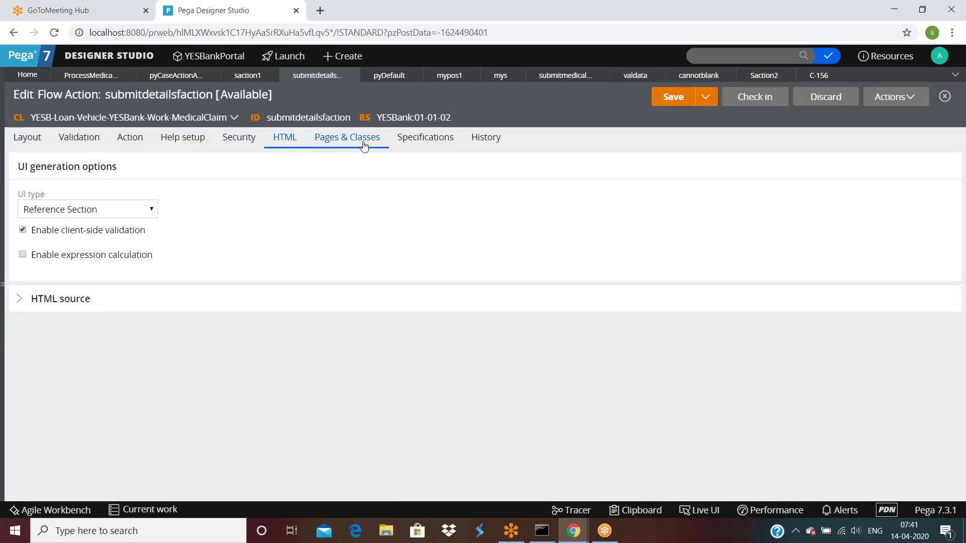
# Inspect the contextual help tooltip and help information fields.
pyautogui.click(187, 144)
pyautogui.click(59, 214)
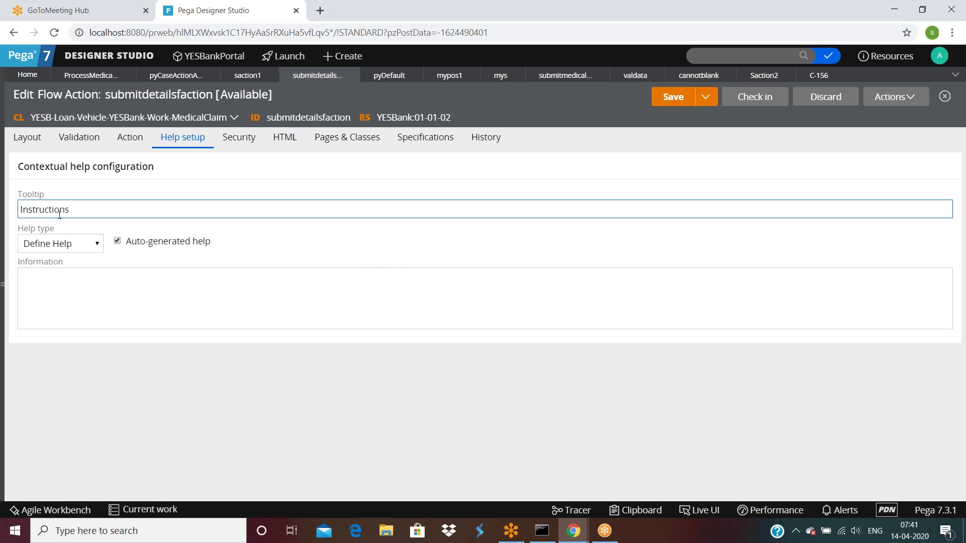
pyautogui.click(118, 301)
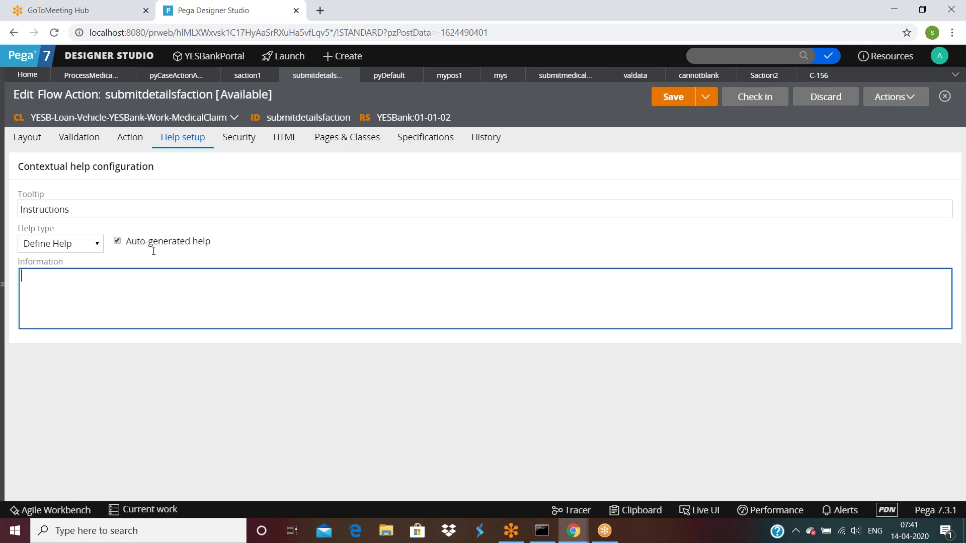
pyautogui.click(240, 139)
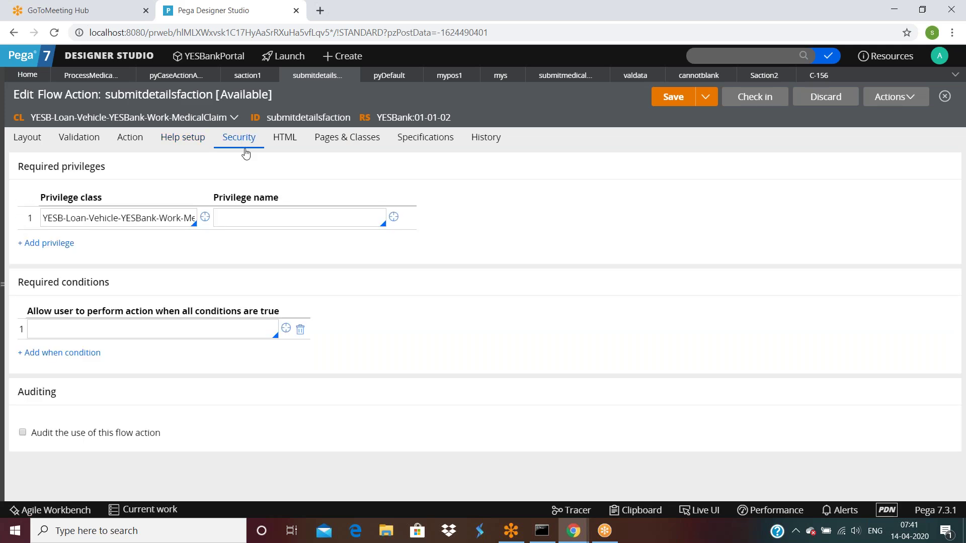
# Try Reference HTML as the help type, revert to Define Help, and return to Security.
pyautogui.click(183, 143)
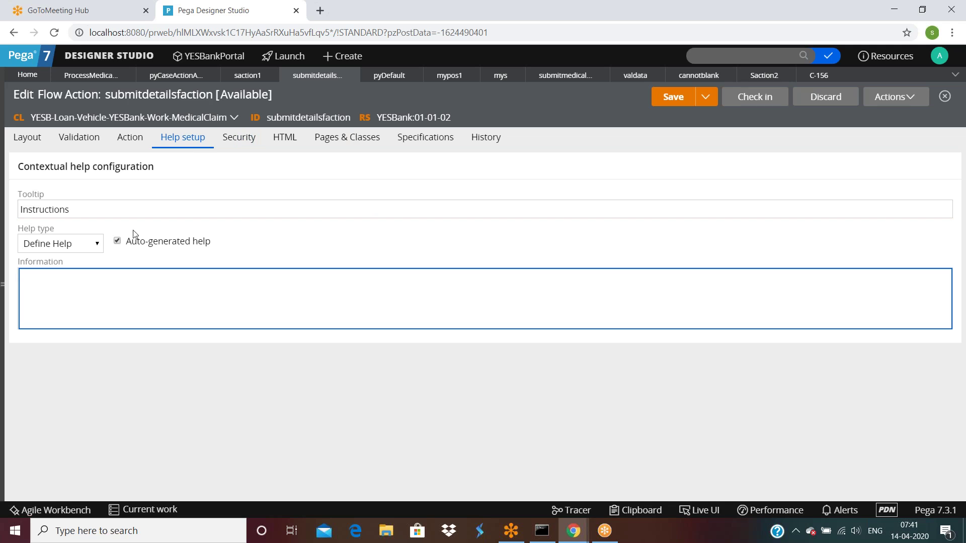
pyautogui.click(72, 245)
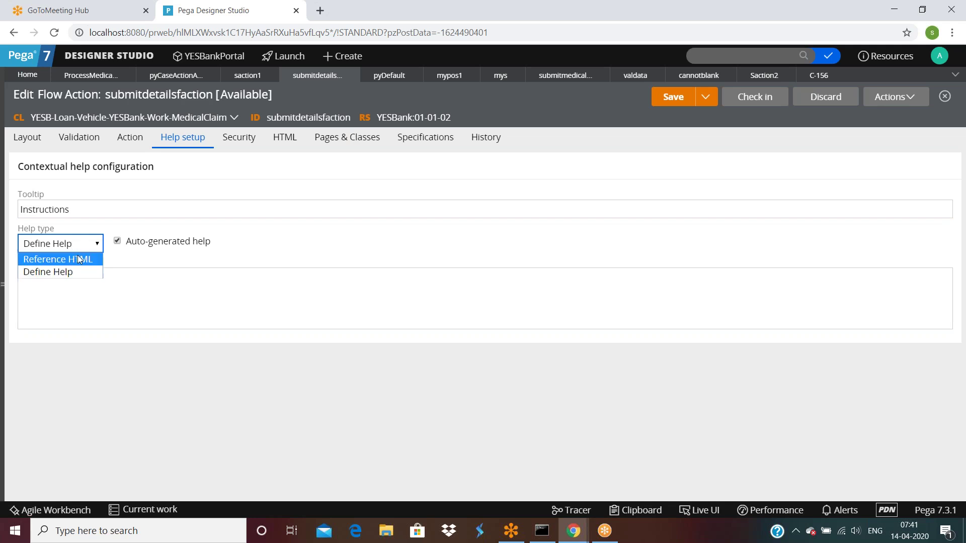
pyautogui.click(76, 259)
pyautogui.click(136, 246)
pyautogui.click(51, 247)
pyautogui.click(50, 272)
pyautogui.click(144, 302)
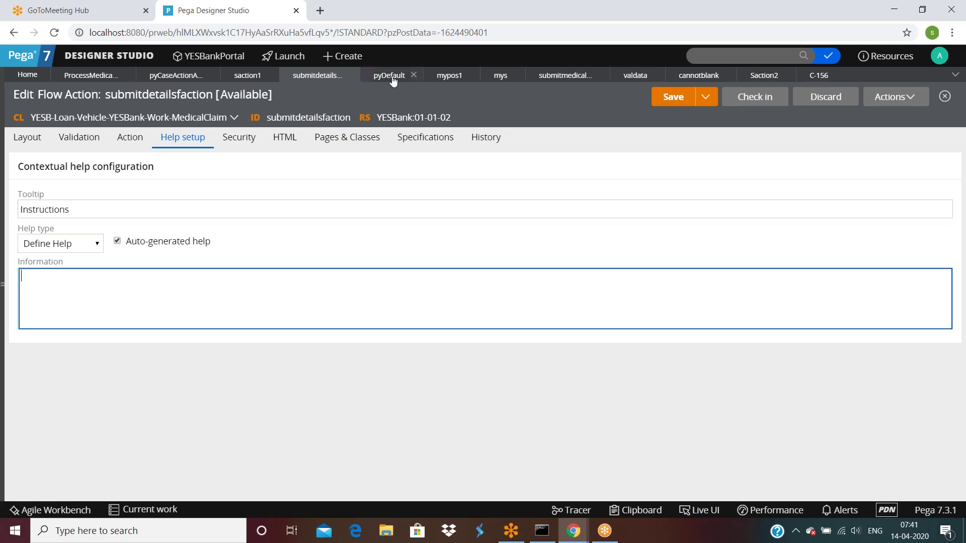
pyautogui.click(240, 146)
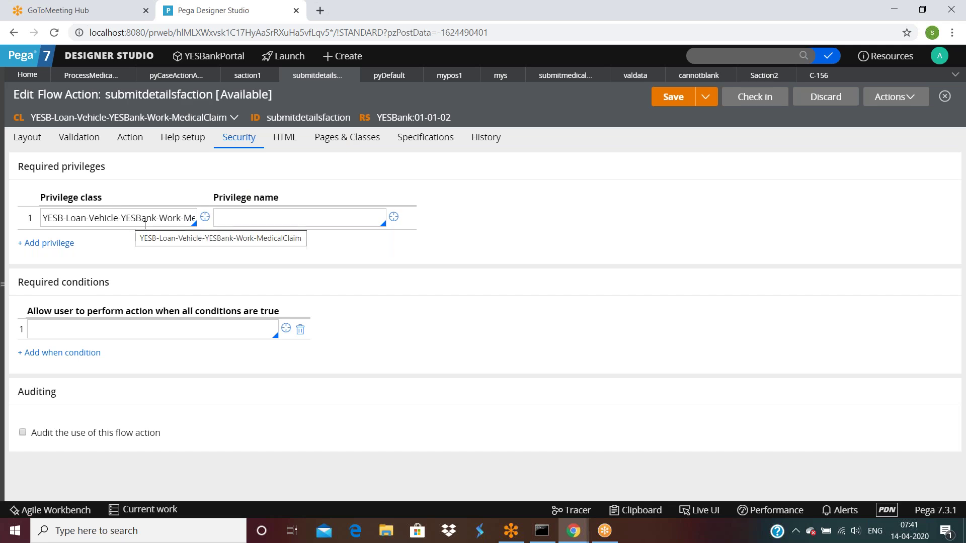
# Require the mypr privilege on submitdetailsfaction, save it, and return to the process medical claim flow.
pyautogui.click(248, 220)
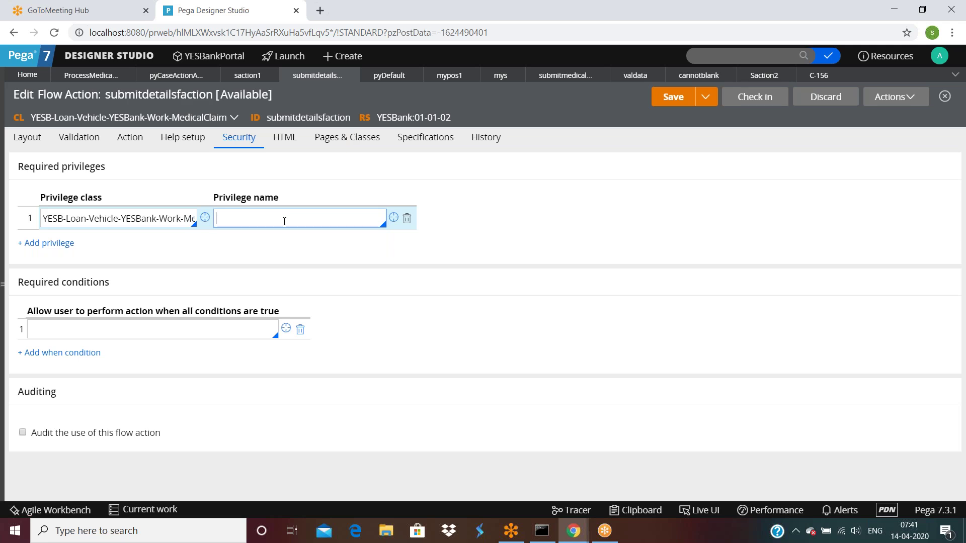
pyautogui.write('mypr')
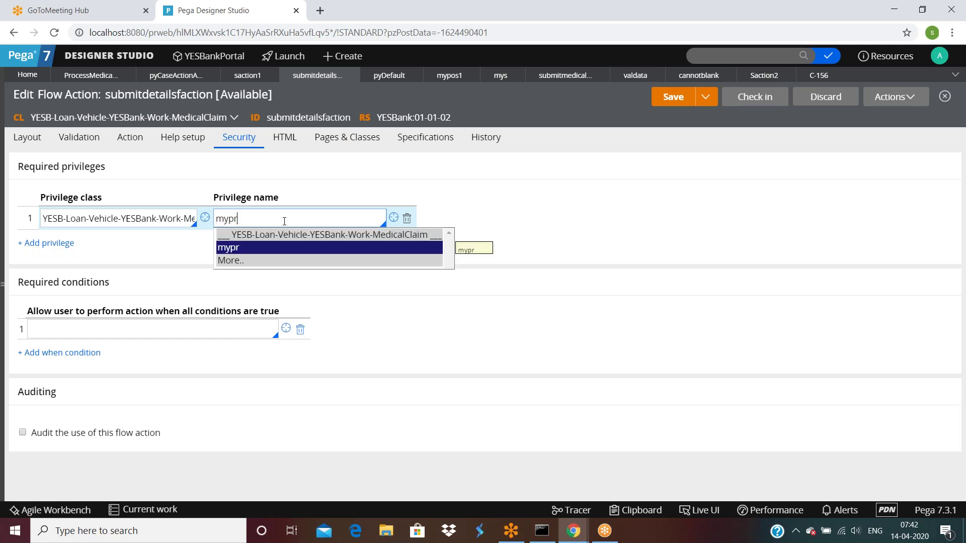
pyautogui.click(241, 253)
pyautogui.click(661, 101)
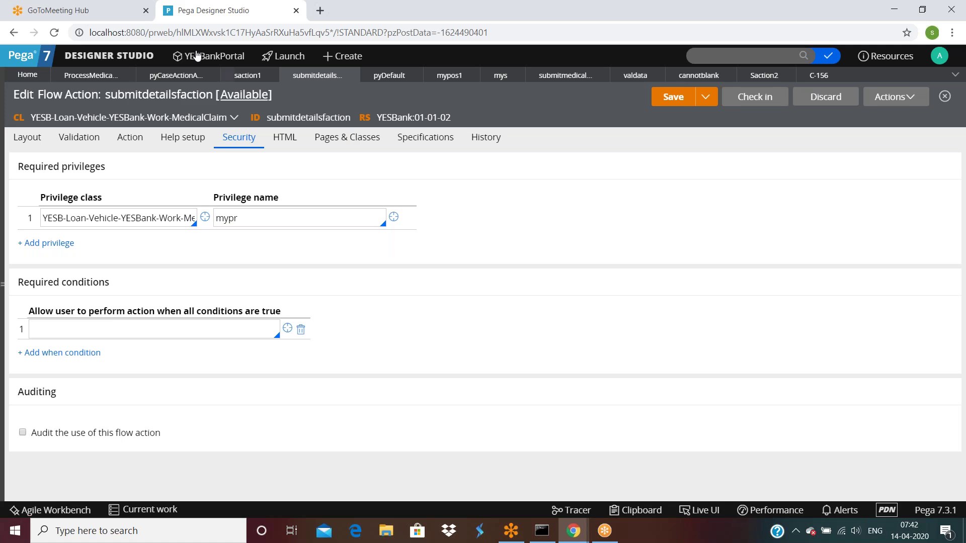
pyautogui.click(83, 76)
# Run the process medical claim flow twice, creating test cases C-157 and C-158.
pyautogui.click(895, 96)
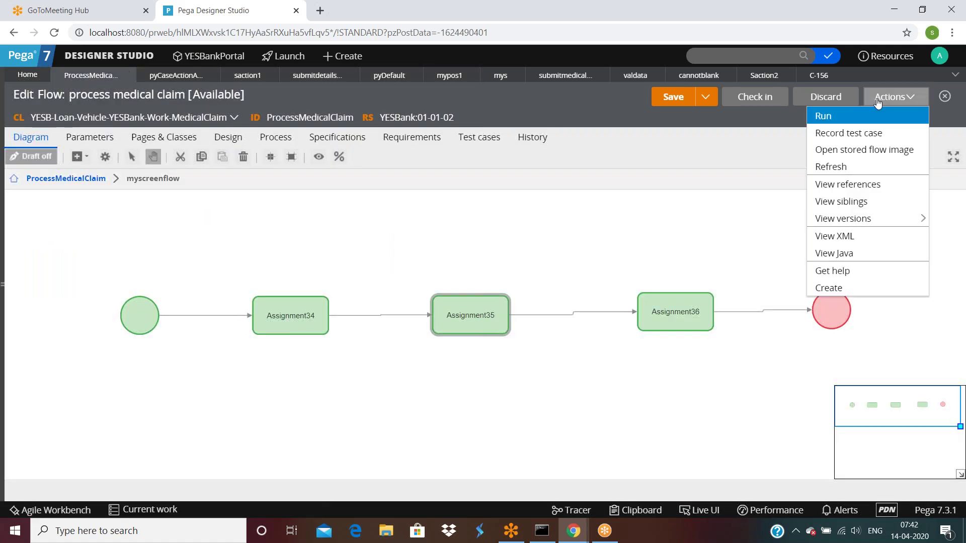
pyautogui.click(828, 114)
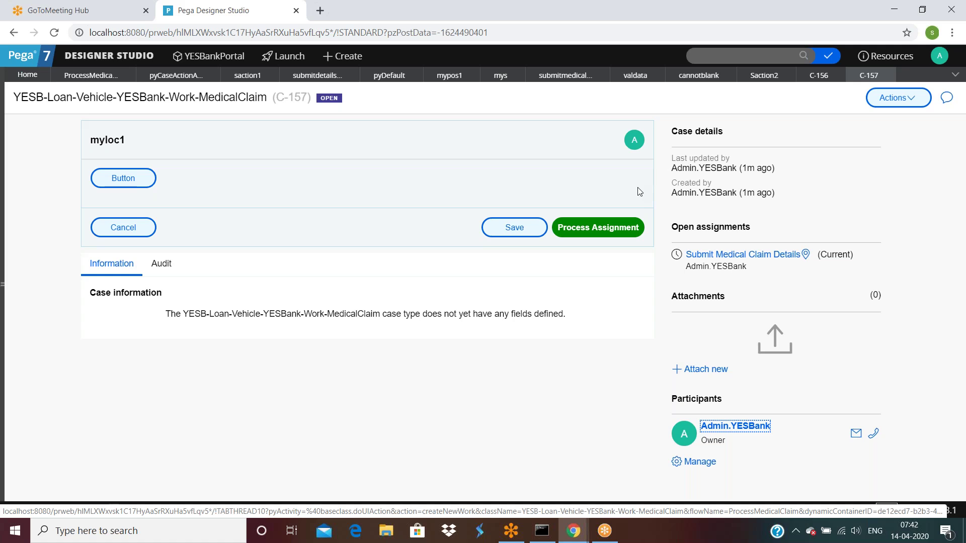
pyautogui.click(103, 76)
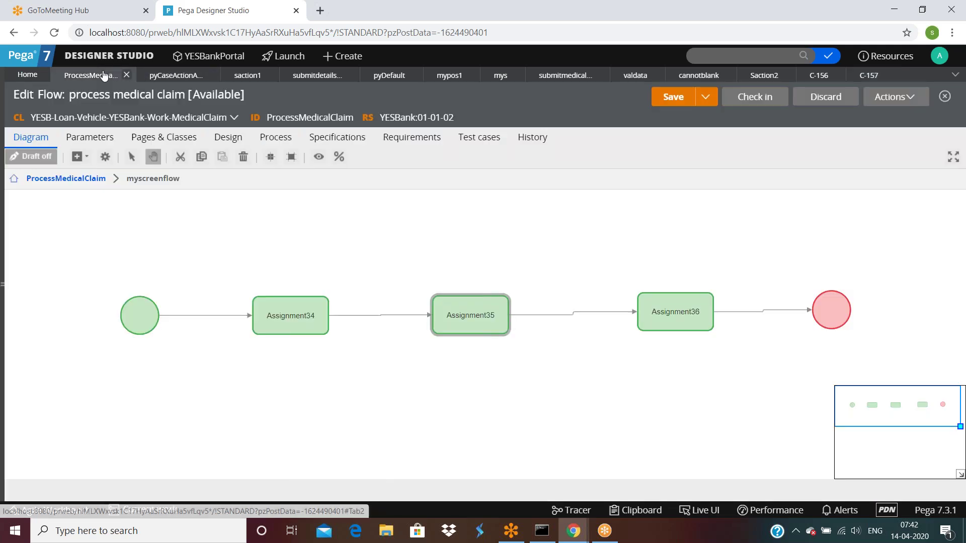
pyautogui.click(899, 97)
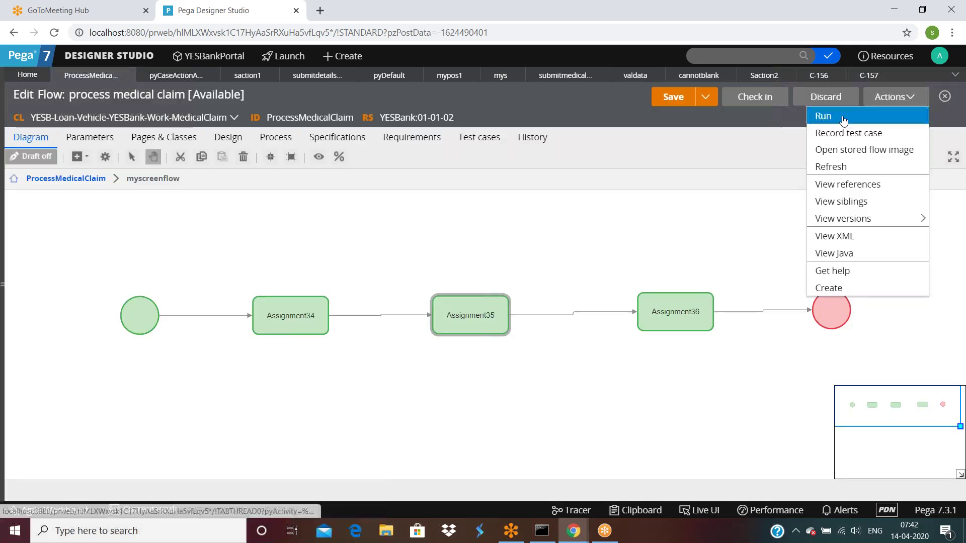
pyautogui.click(831, 119)
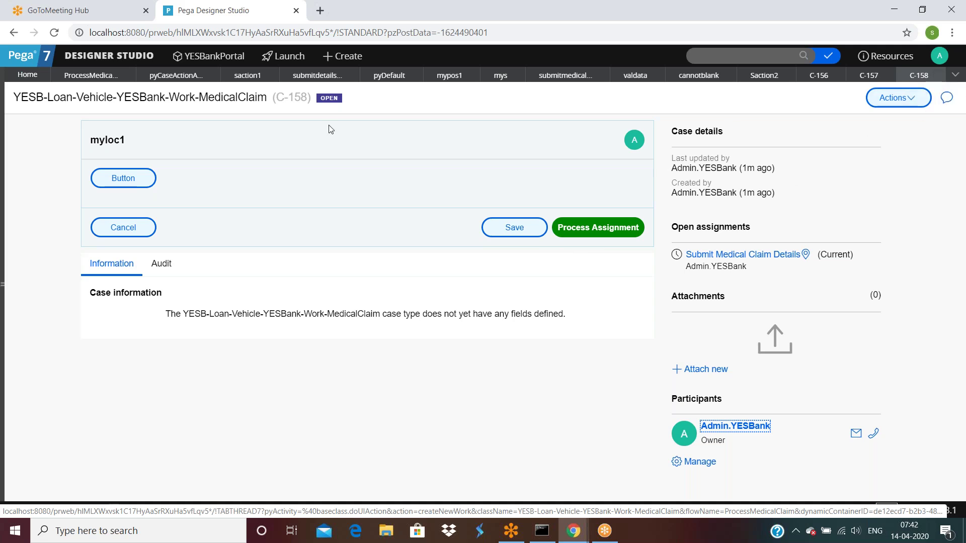
pyautogui.click(80, 82)
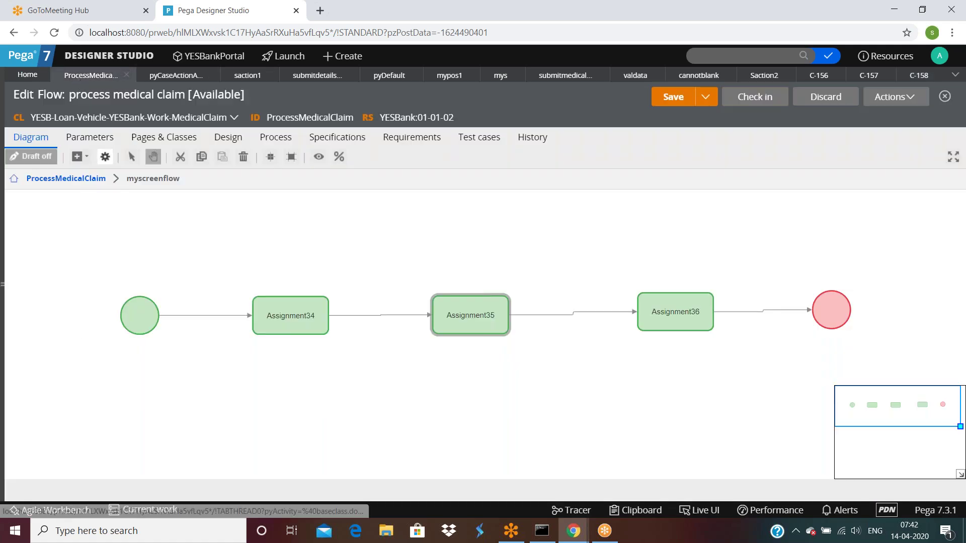
# Go up to ProcessMedicalClaim, select Approve Medical Claim, and check case C-158's actions.
pyautogui.click(70, 179)
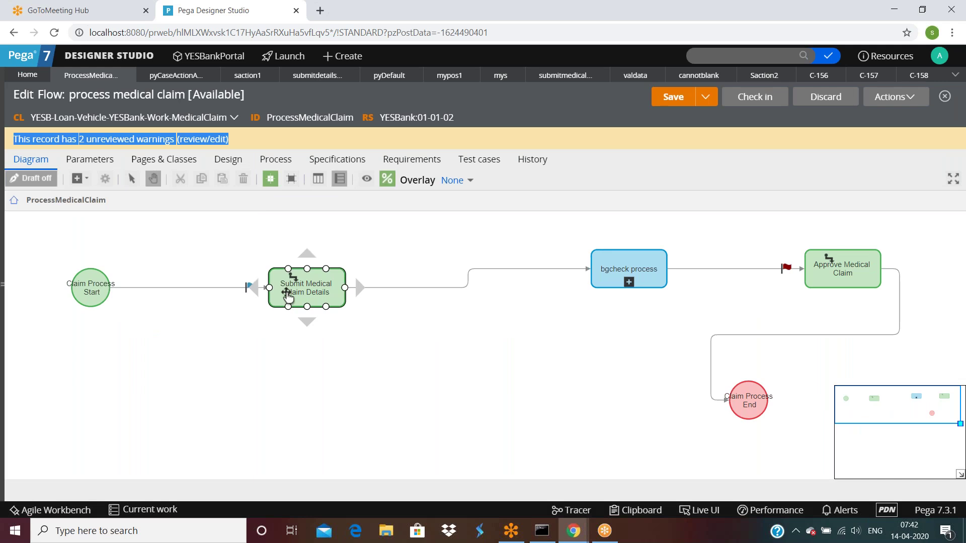
pyautogui.click(835, 283)
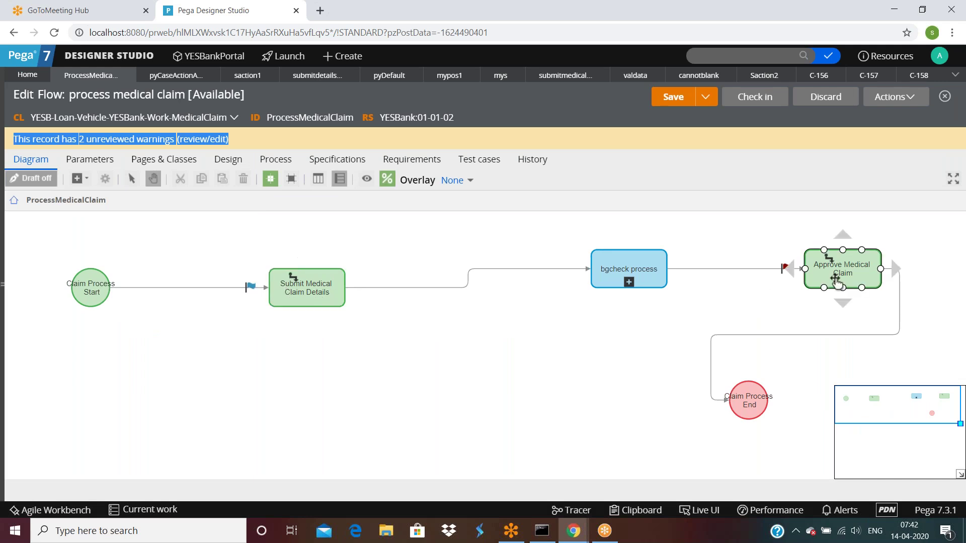
pyautogui.click(918, 75)
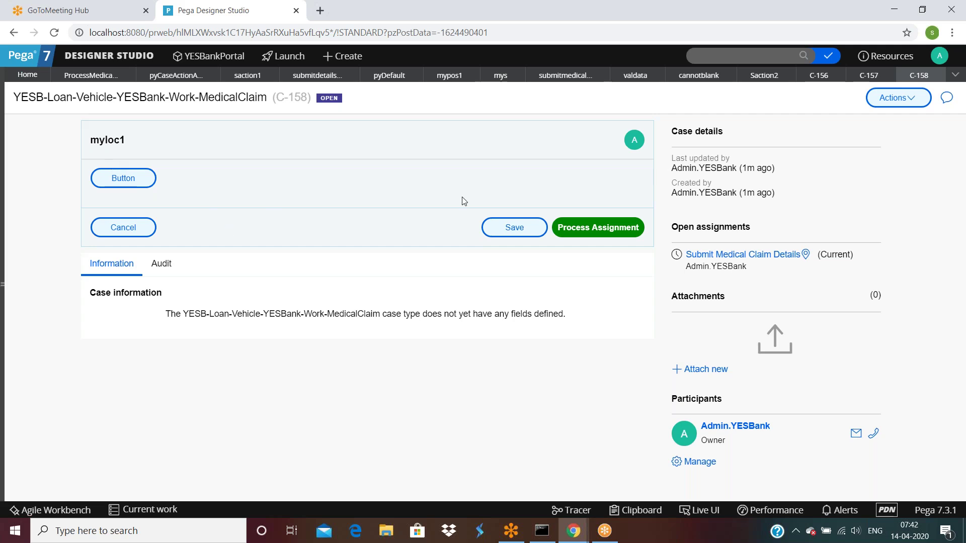
pyautogui.click(906, 98)
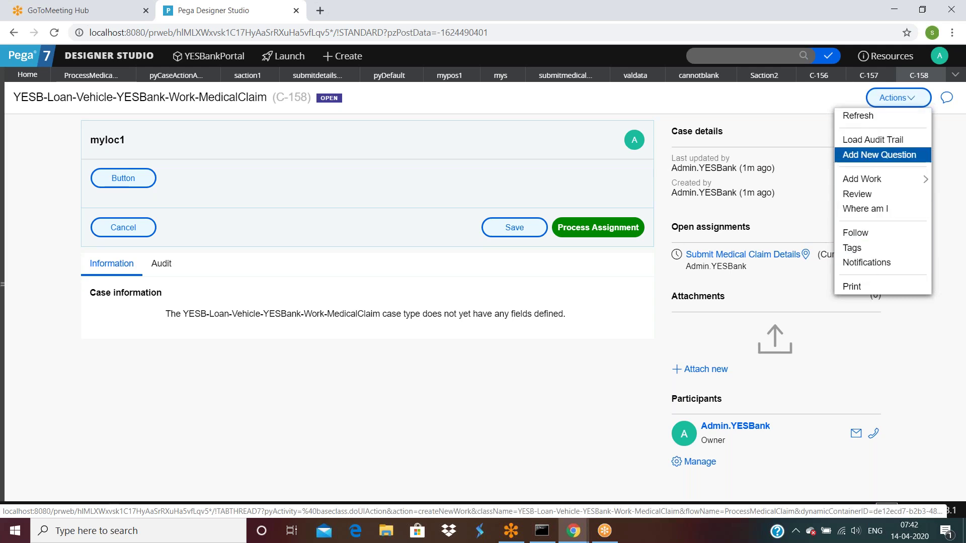
pyautogui.click(468, 343)
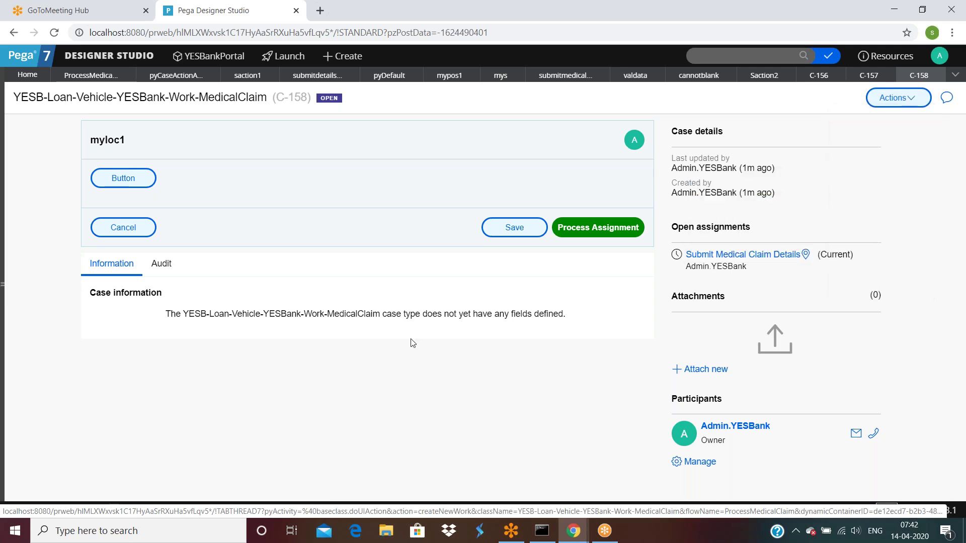
pyautogui.click(90, 75)
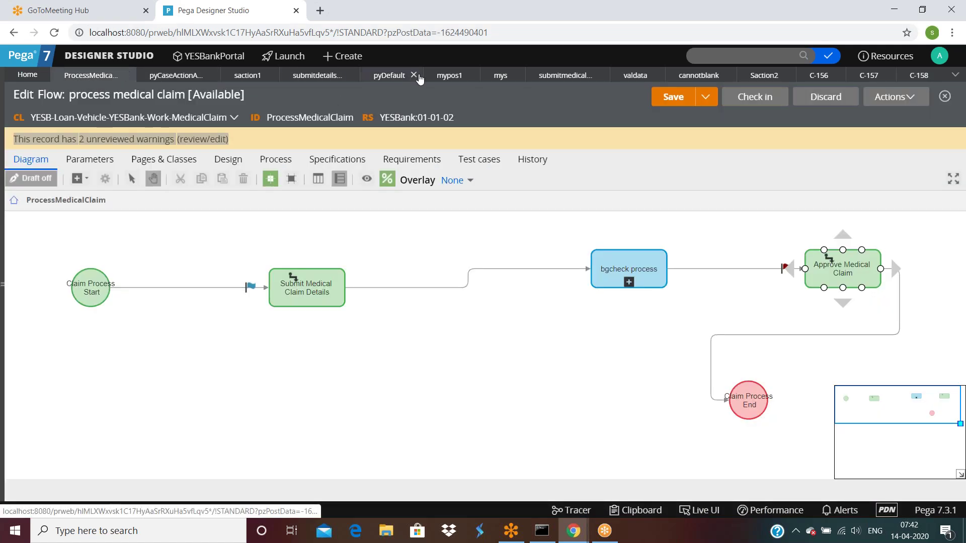
# Close the pyDefault, mypos1, mys, valdata, cannotblank and C-156 to C-158 tabs.
pyautogui.click(409, 76)
pyautogui.click(409, 75)
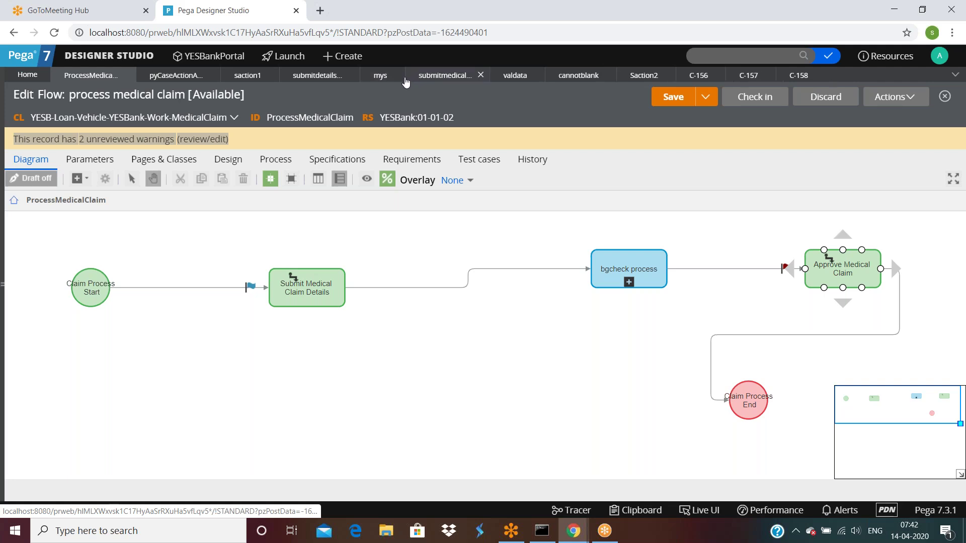
pyautogui.click(394, 76)
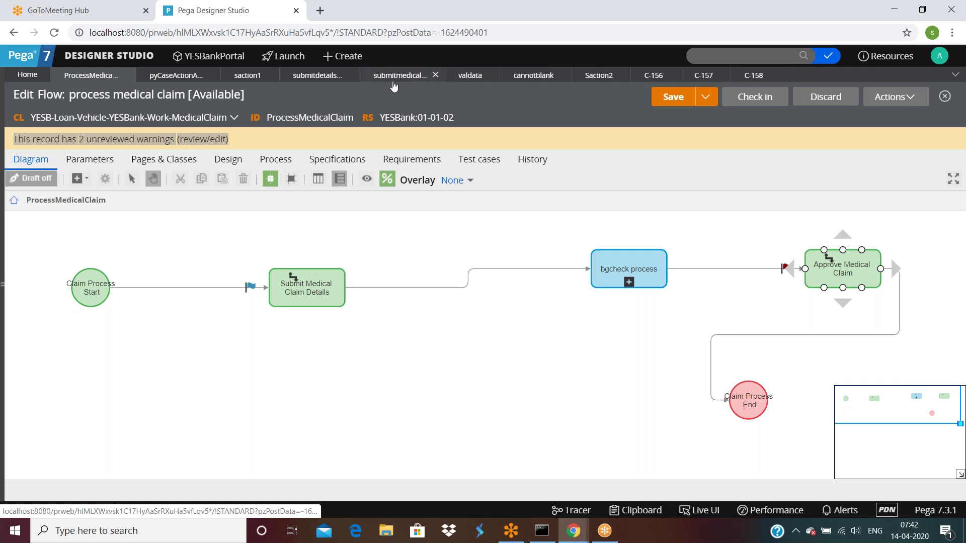
pyautogui.click(495, 75)
pyautogui.click(508, 75)
pyautogui.click(545, 75)
pyautogui.click(544, 75)
pyautogui.click(545, 76)
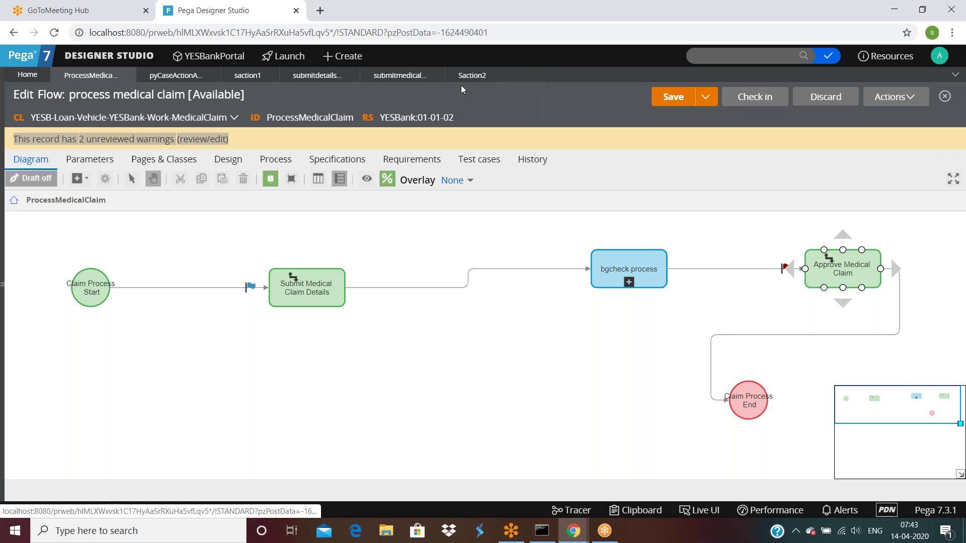
# Reopen the submitdetailsfaction flow action and enable auditing.
pyautogui.click(398, 76)
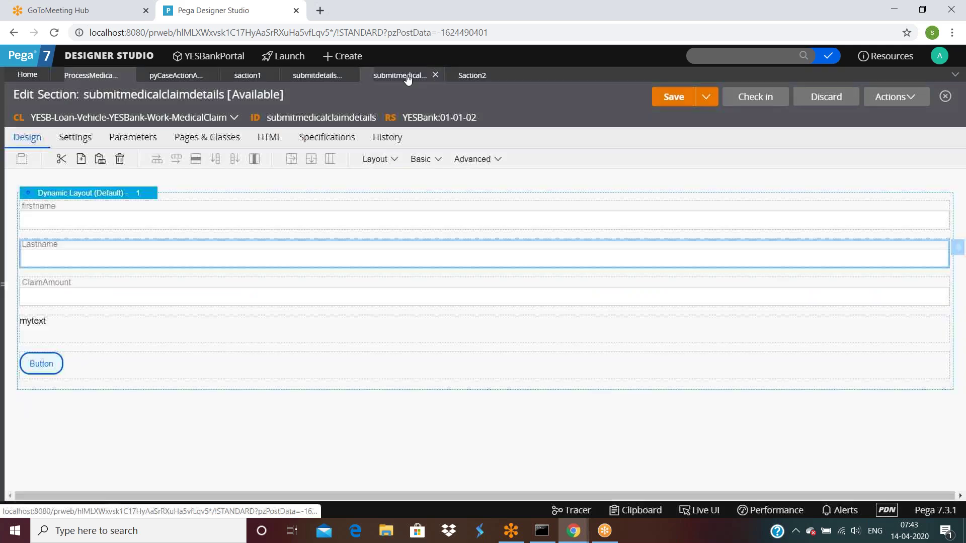
pyautogui.click(435, 75)
pyautogui.click(328, 77)
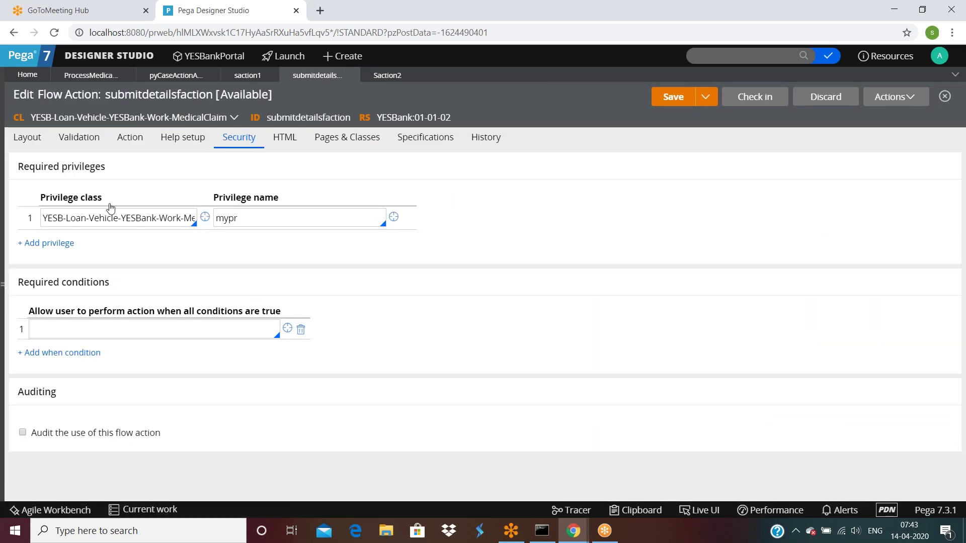
pyautogui.click(269, 221)
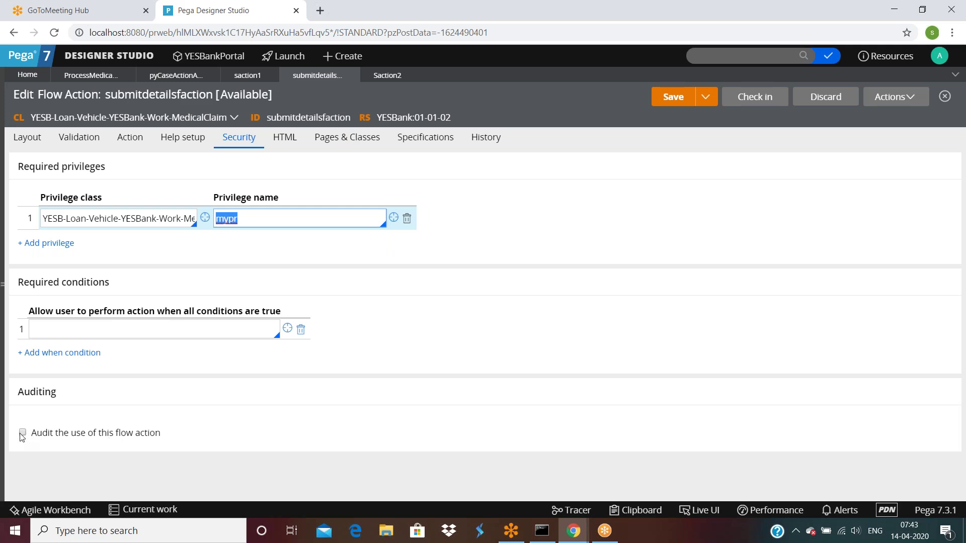
pyautogui.click(22, 433)
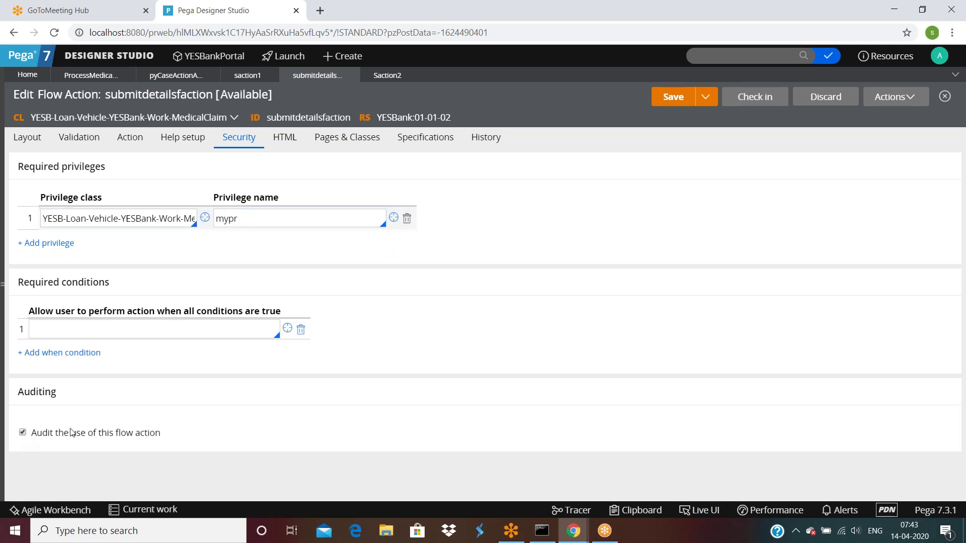
# Confirm Audit as the audit activity and inspect the Audit activity rule.
pyautogui.scroll(-3, 71, 432)
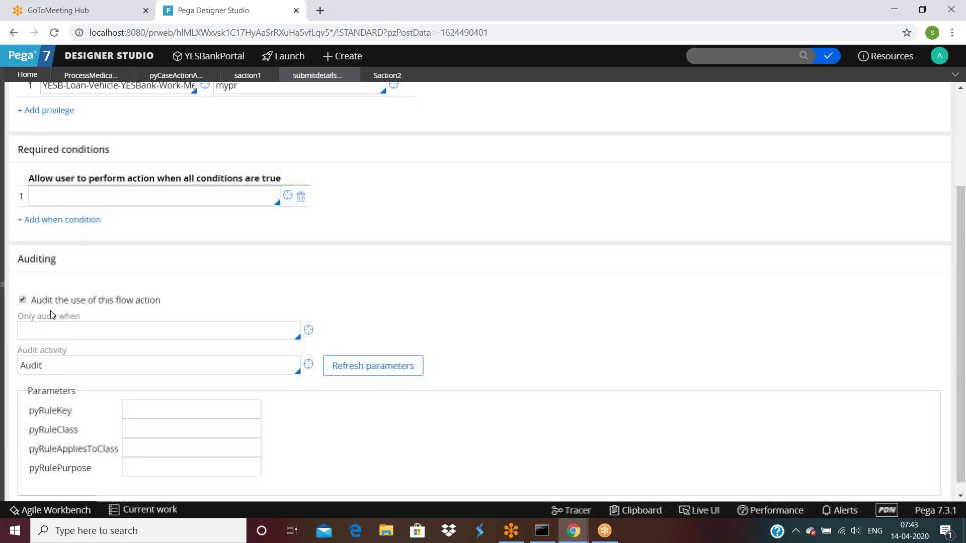
pyautogui.scroll(-1, 50, 313)
pyautogui.doubleClick(57, 354)
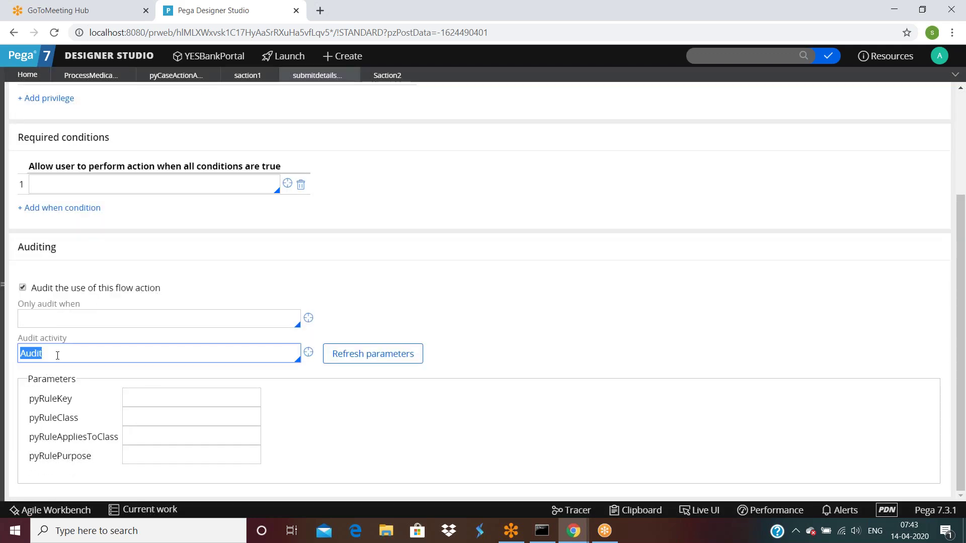
pyautogui.click(57, 356)
pyautogui.doubleClick(57, 356)
pyautogui.hotkey('shift', 'Tab')
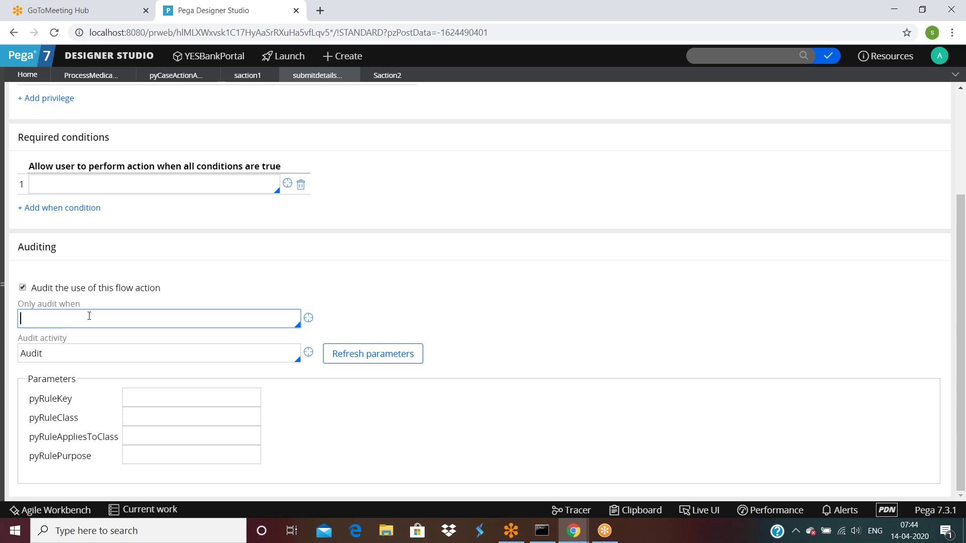
pyautogui.click(308, 352)
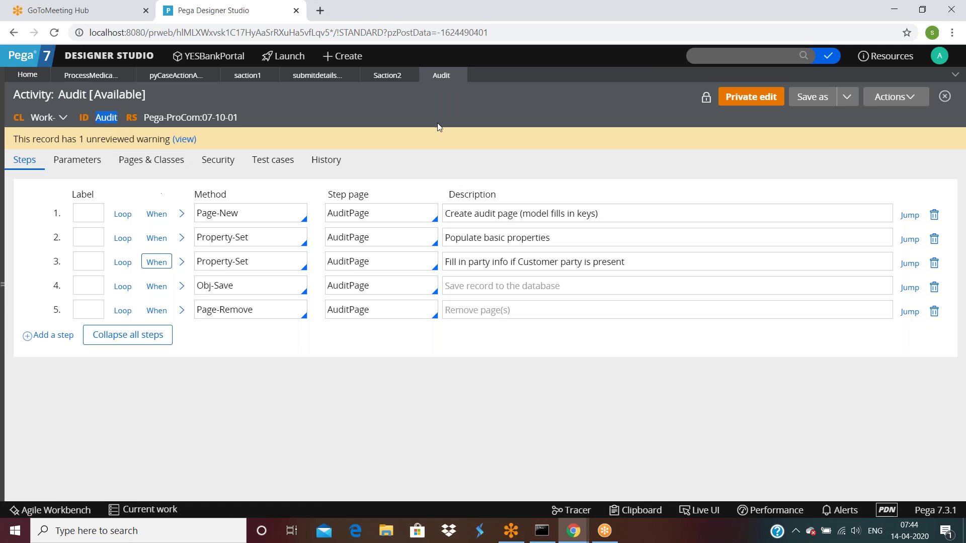
pyautogui.click(461, 76)
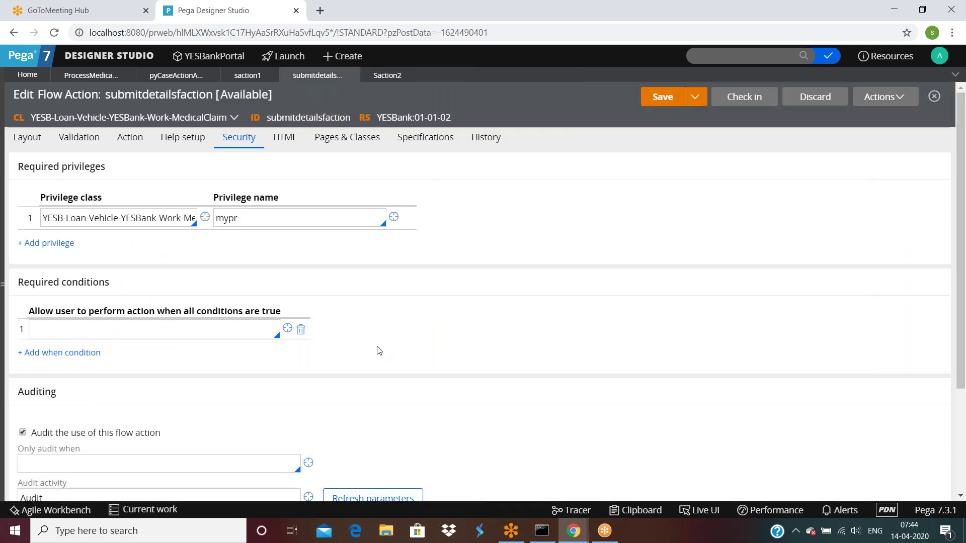
# Clear the mypr privilege name so no privilege is required.
pyautogui.scroll(-3, 338, 297)
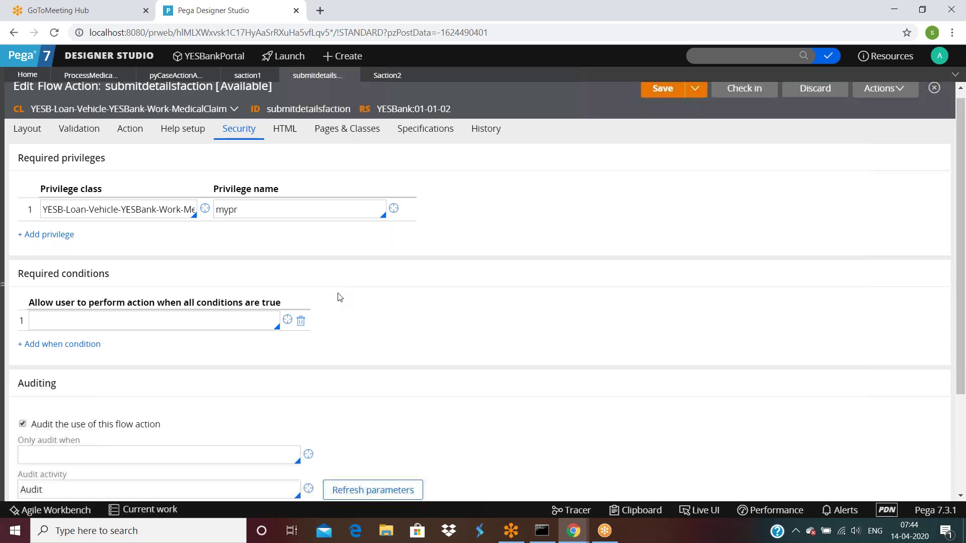
pyautogui.click(123, 352)
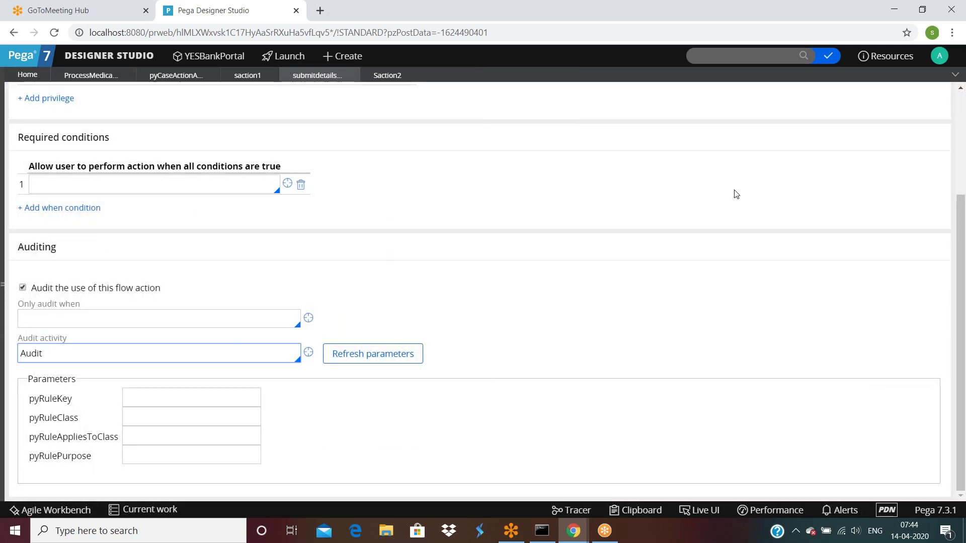
pyautogui.scroll(3, 698, 176)
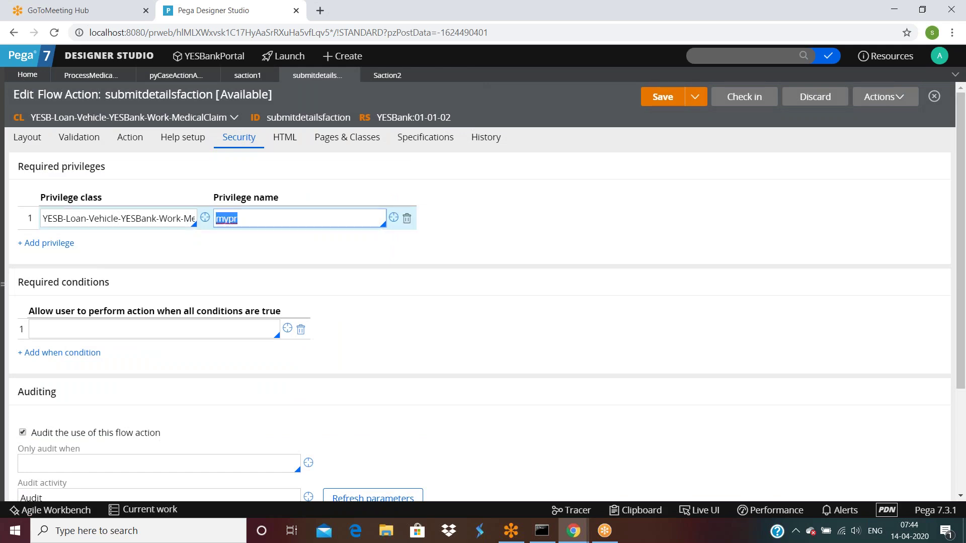
pyautogui.press('BackSpace')
# Save the flow action and run the process medical claim flow to create a test case.
pyautogui.click(663, 97)
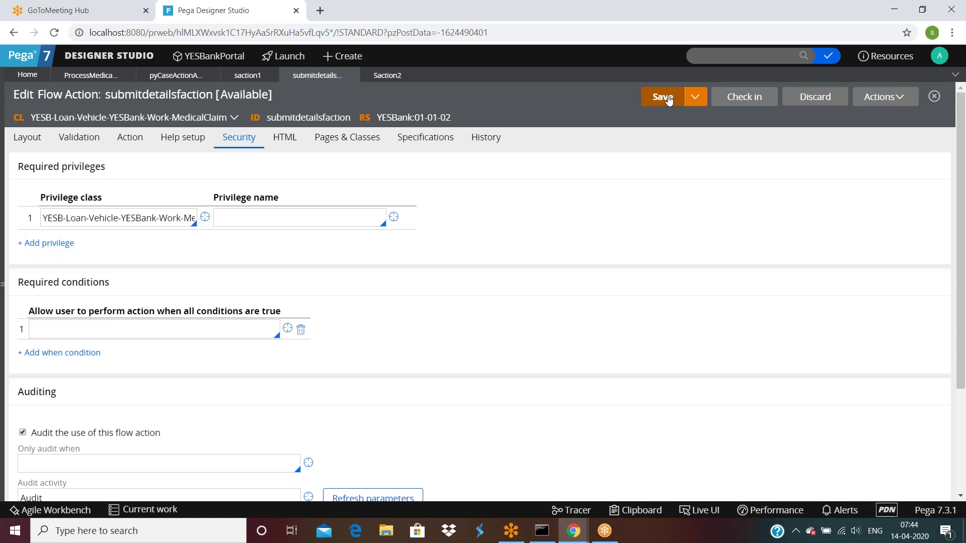
pyautogui.click(83, 75)
pyautogui.click(886, 97)
pyautogui.click(819, 121)
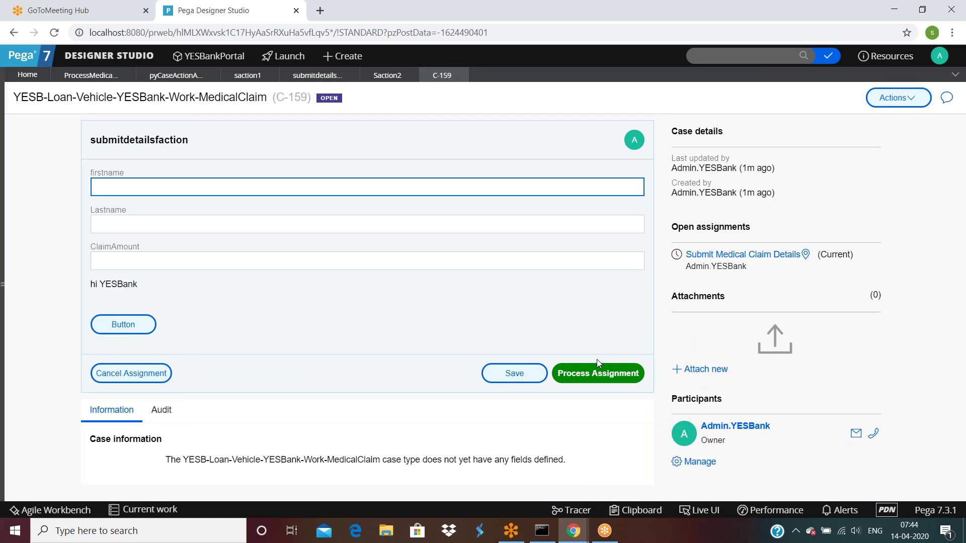
# Fill in first and last name, submit the submitdetailsfaction assignment, and open MedicalClaim work items.
pyautogui.click(347, 193)
pyautogui.write('adfs')
pyautogui.click(280, 222)
pyautogui.write('sdf')
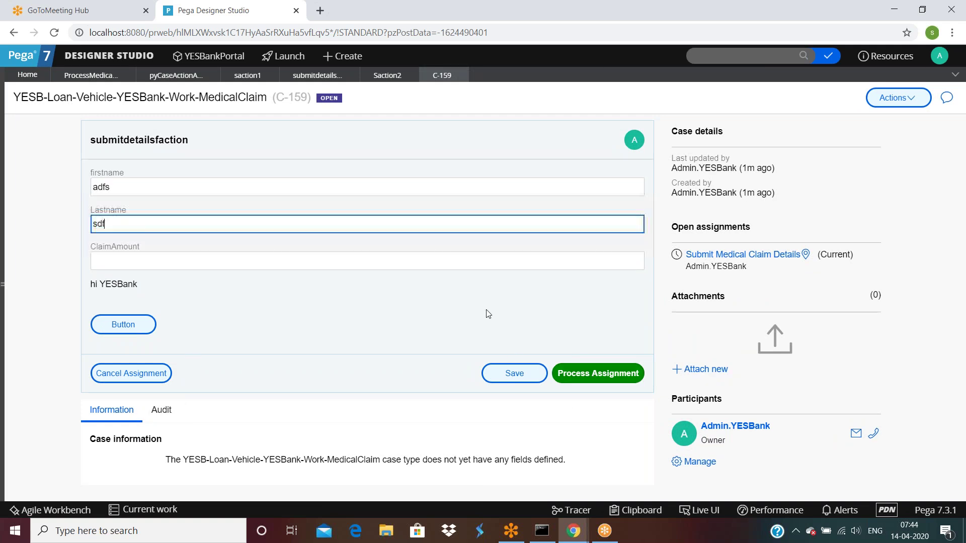
pyautogui.click(555, 373)
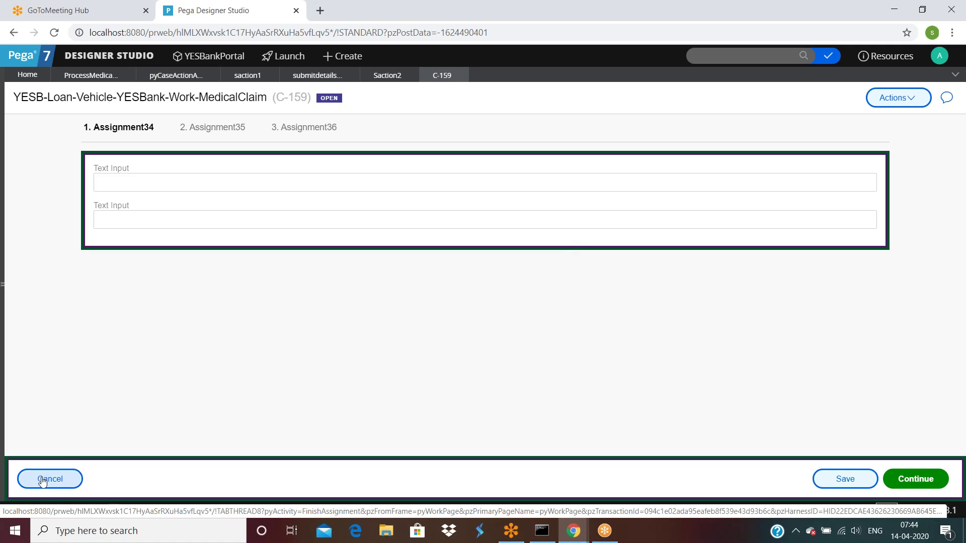
pyautogui.click(75, 472)
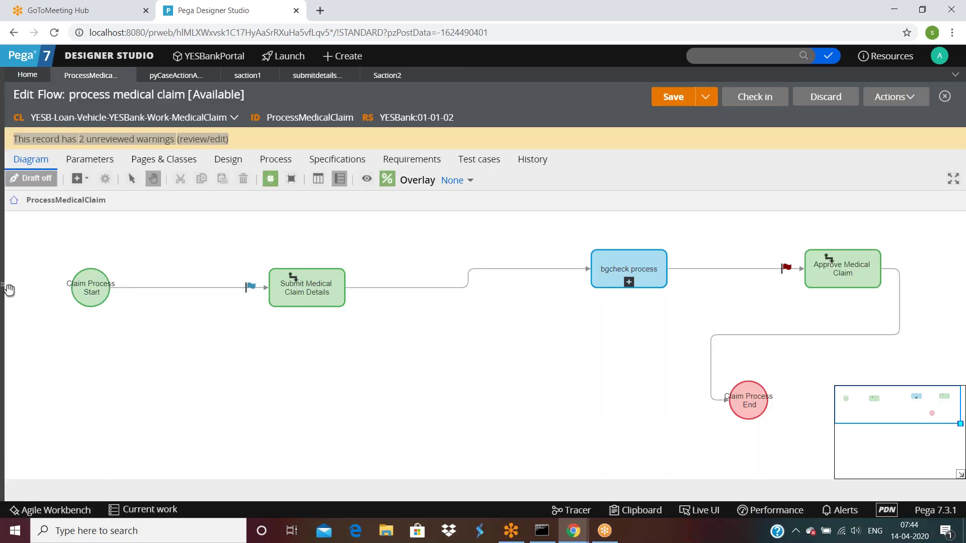
pyautogui.click(4, 284)
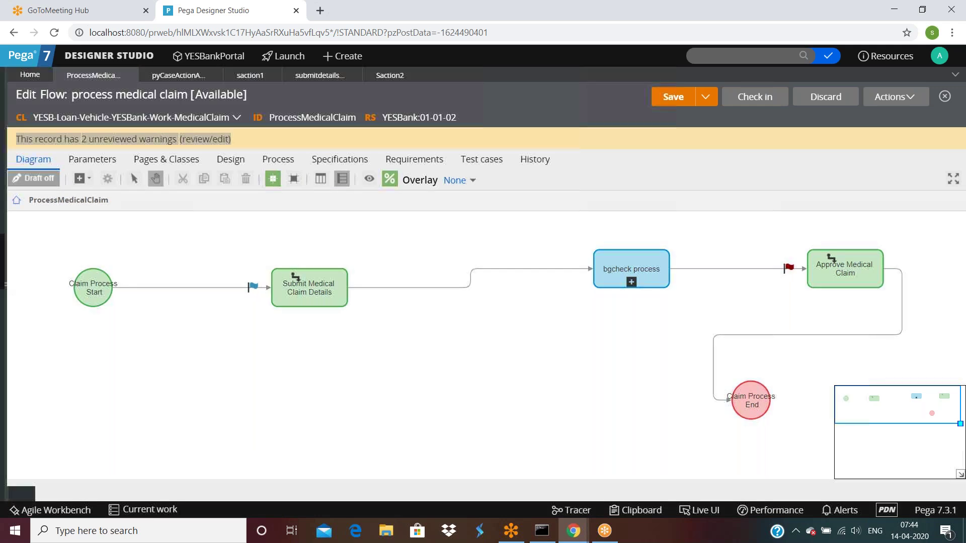
pyautogui.click(91, 440)
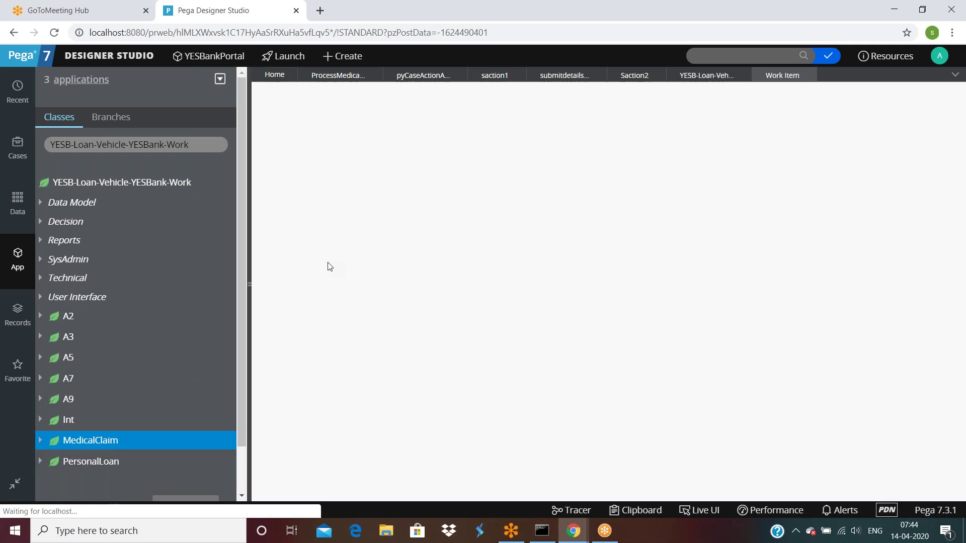
# Review case C-159's audit history, then return to the submitdetailsfaction editor.
pyautogui.click(347, 308)
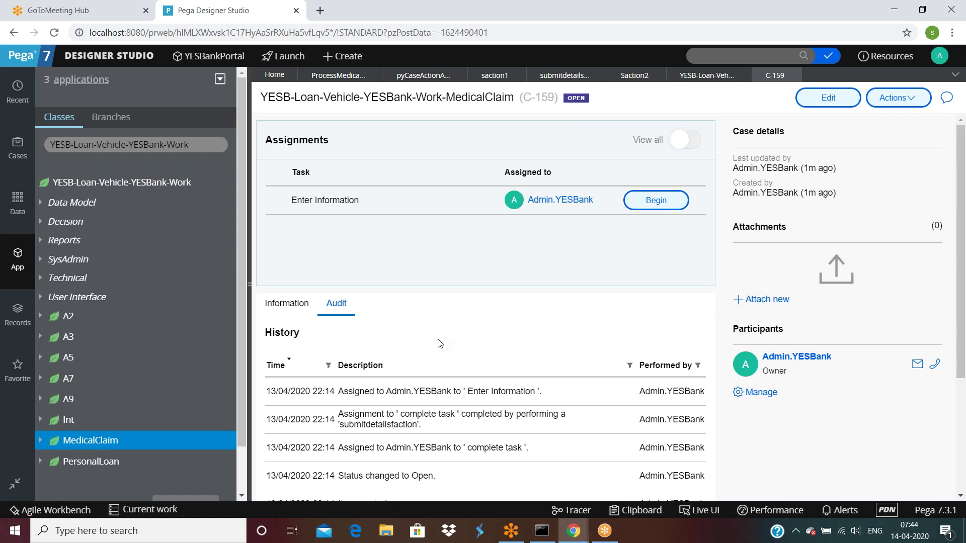
pyautogui.scroll(-1, 440, 344)
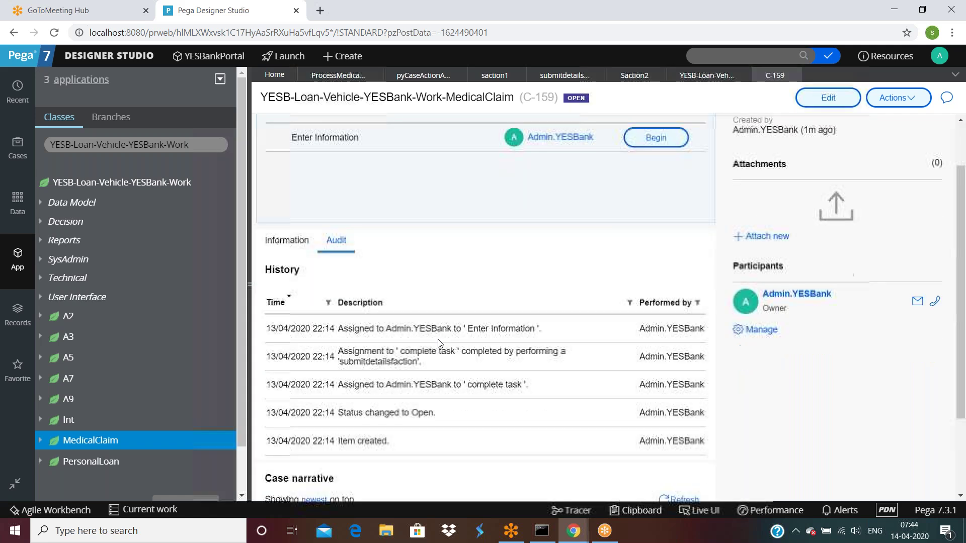
pyautogui.scroll(-1, 439, 344)
pyautogui.scroll(-1, 440, 344)
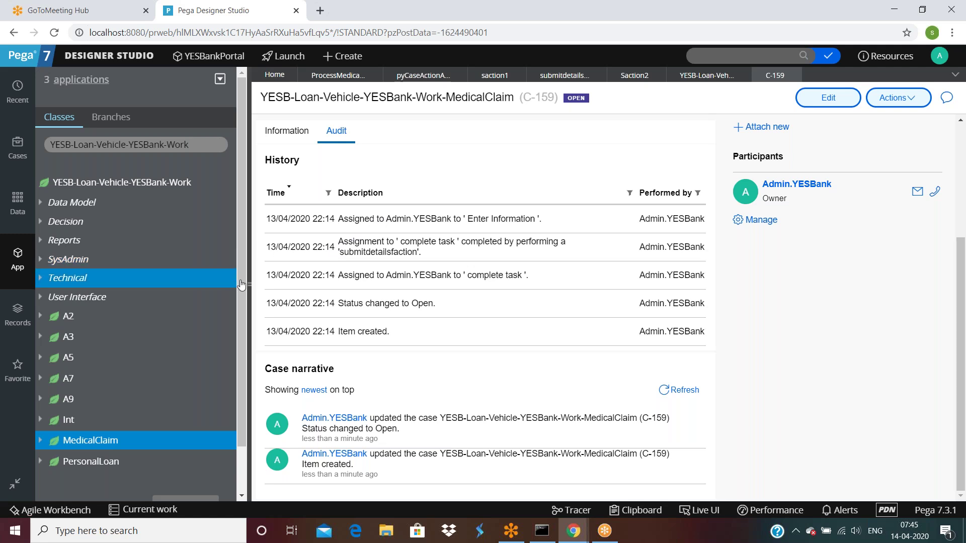
pyautogui.moveTo(250, 283); pyautogui.dragTo(2, 284)
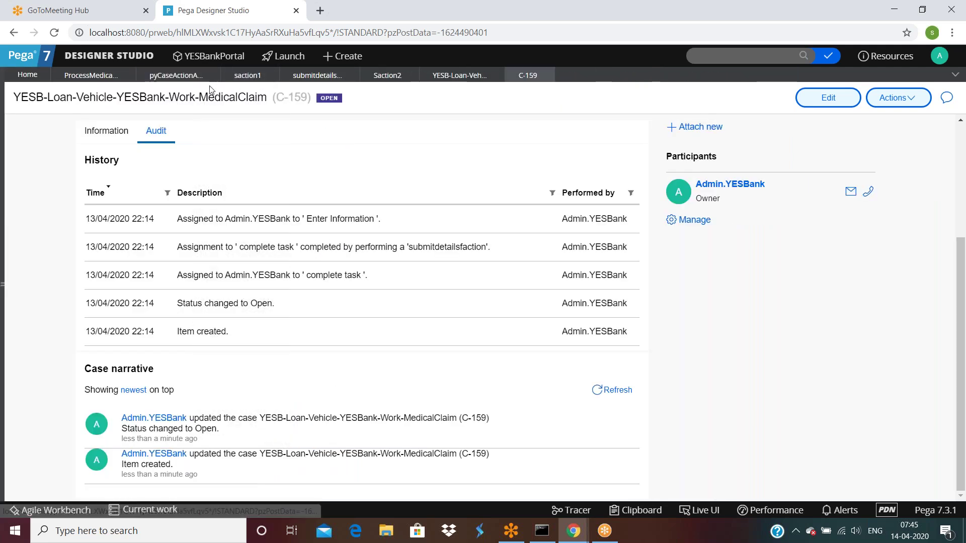
pyautogui.click(305, 77)
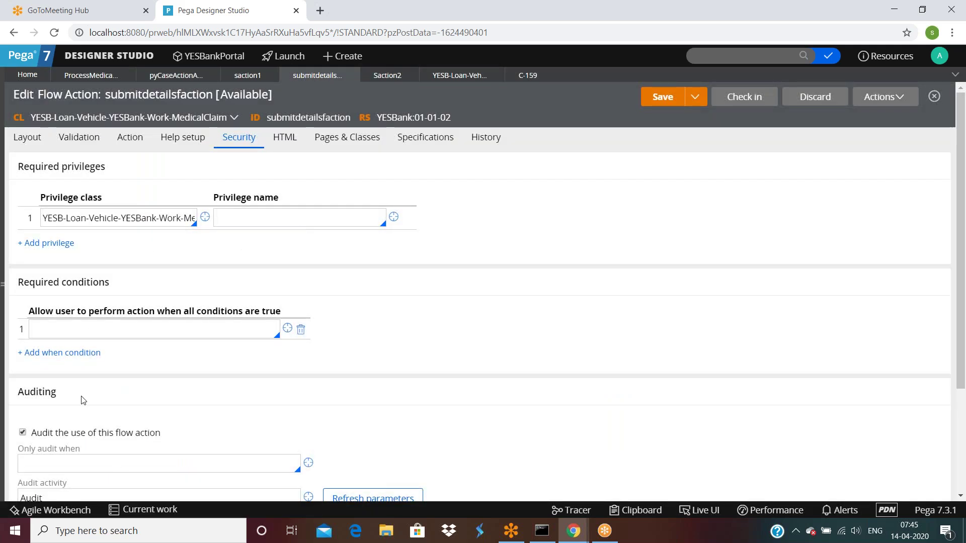
pyautogui.scroll(-3, 85, 352)
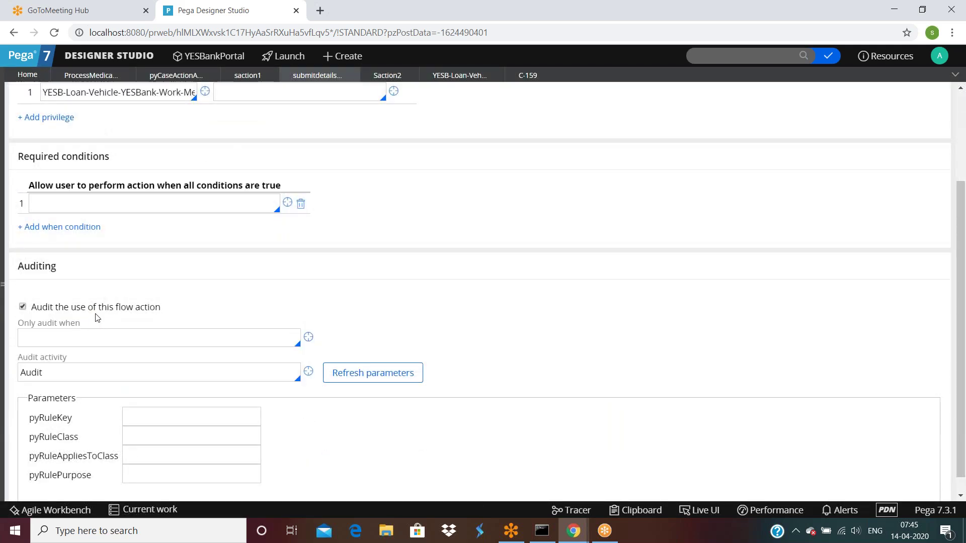
pyautogui.click(149, 416)
pyautogui.click(152, 438)
pyautogui.click(158, 457)
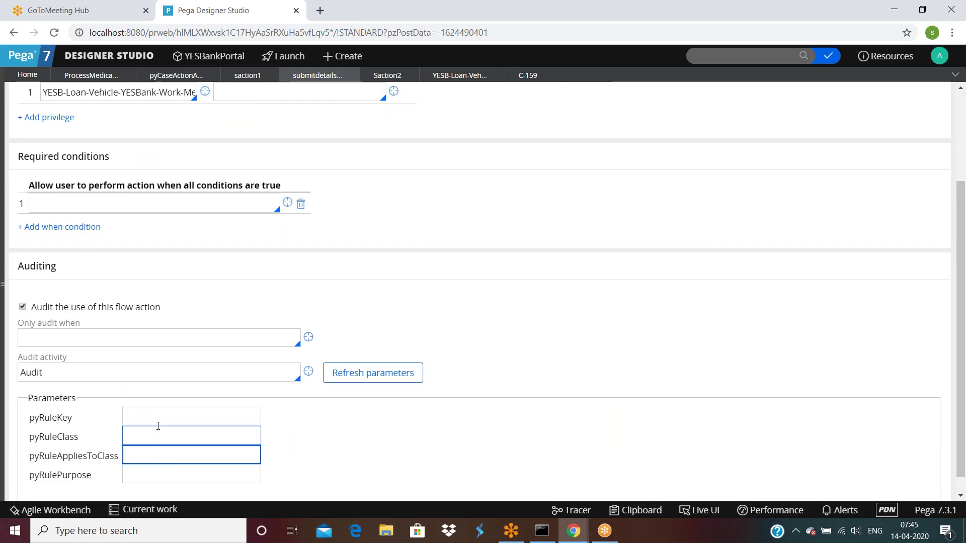
pyautogui.click(148, 477)
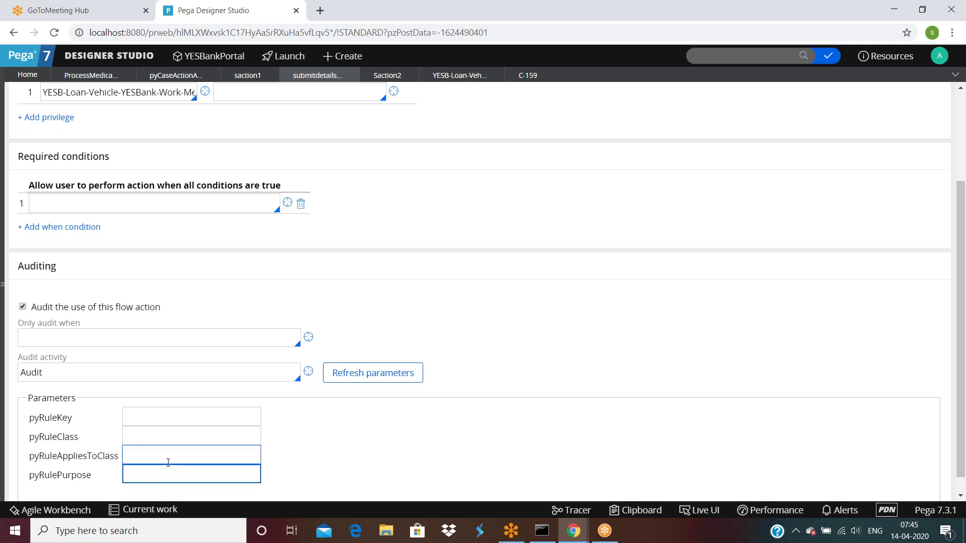
pyautogui.scroll(-1, 49, 354)
pyautogui.doubleClick(48, 353)
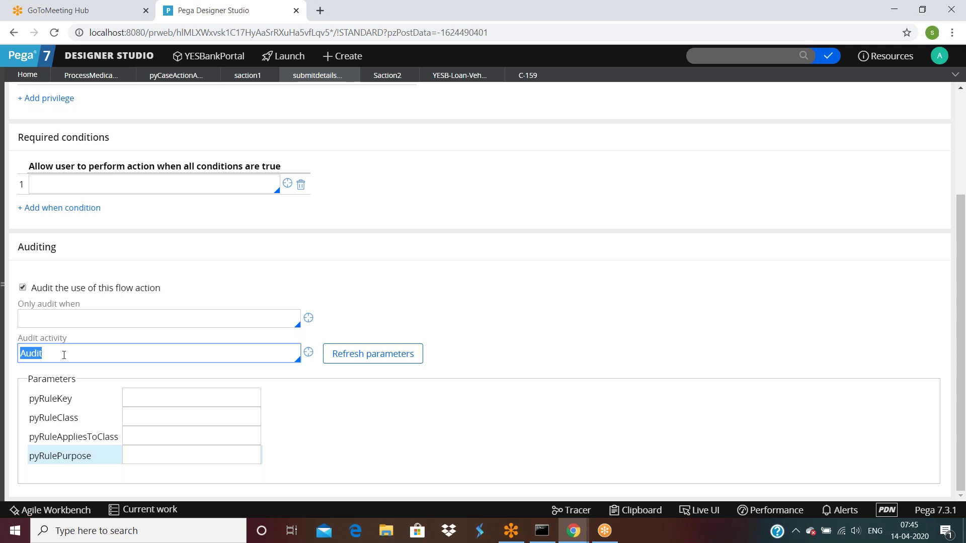
pyautogui.scroll(3, 63, 355)
pyautogui.click(78, 217)
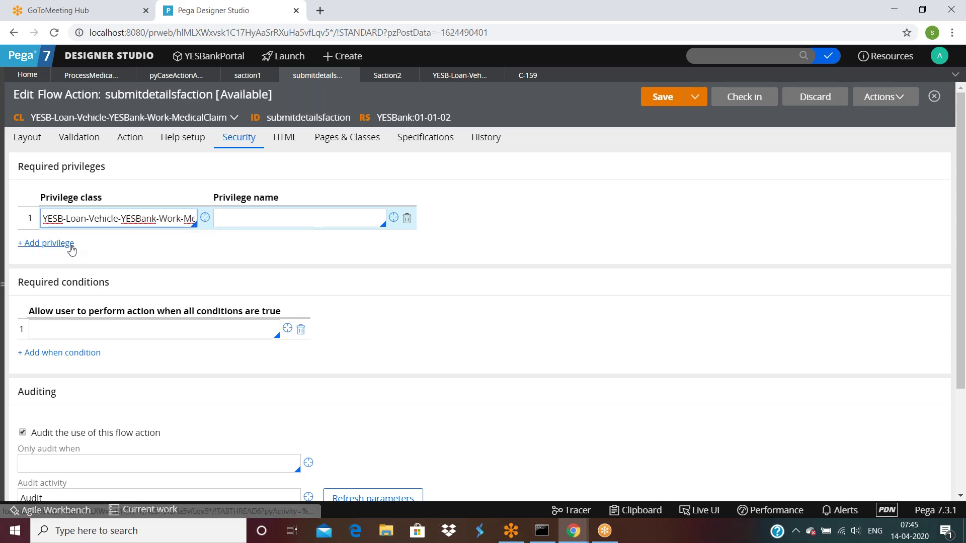
pyautogui.click(265, 221)
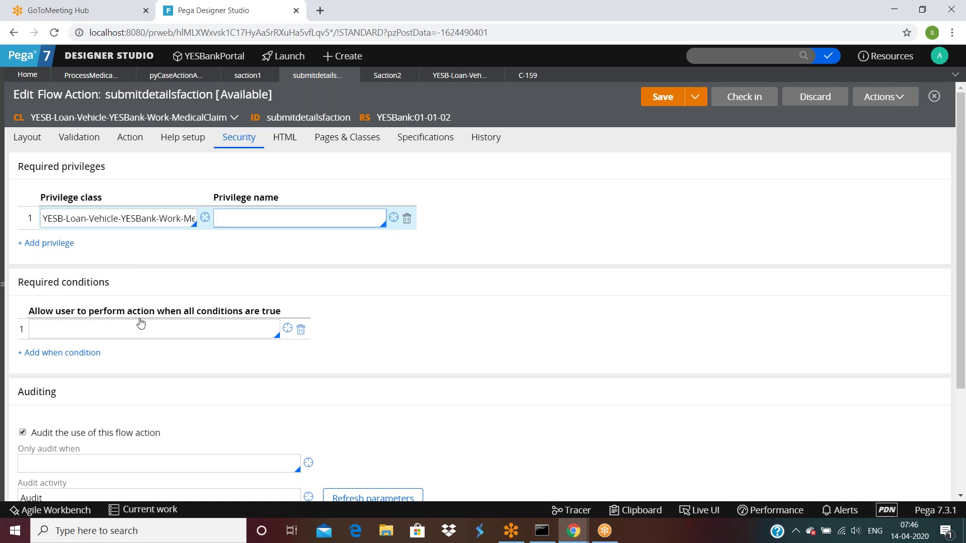
# Add Never as submitdetailsfaction's required condition and inspect the Never rule.
pyautogui.click(175, 329)
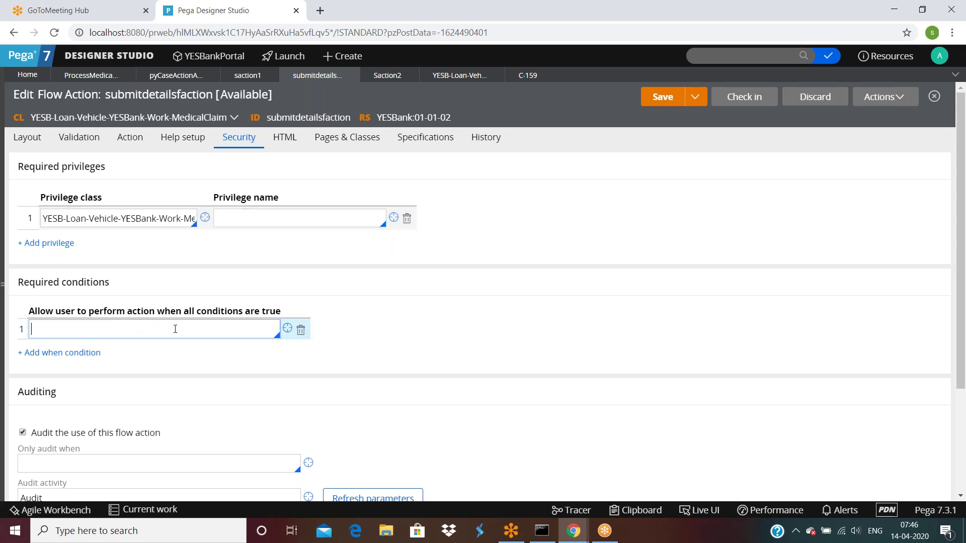
pyautogui.write('Never')
pyautogui.click(287, 329)
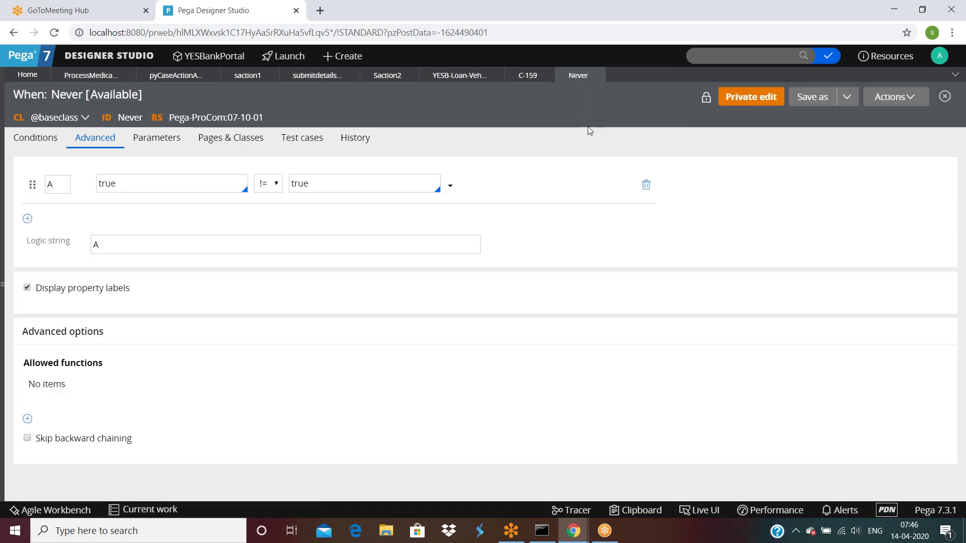
pyautogui.click(597, 75)
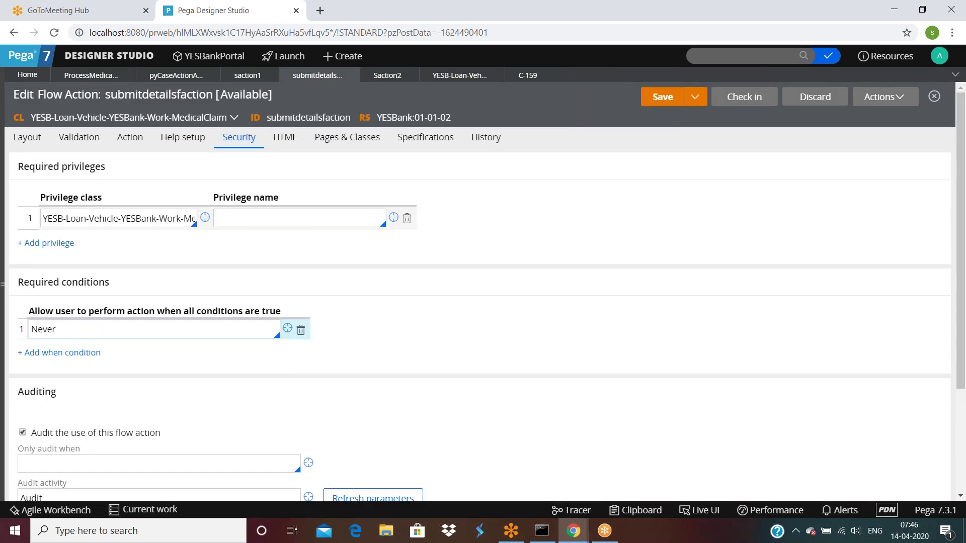
# Save the flow action and return to the process medical claim flow.
pyautogui.click(657, 98)
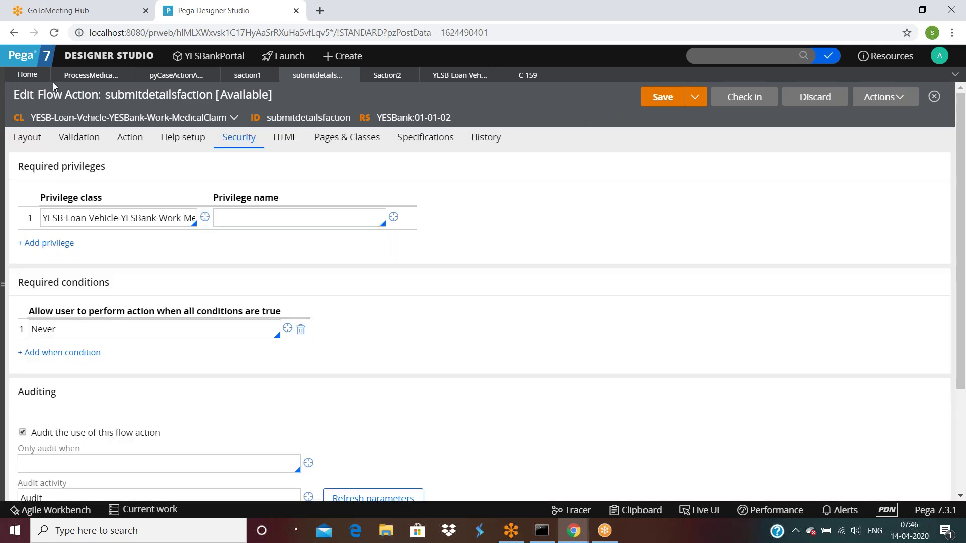
pyautogui.click(73, 76)
pyautogui.click(894, 97)
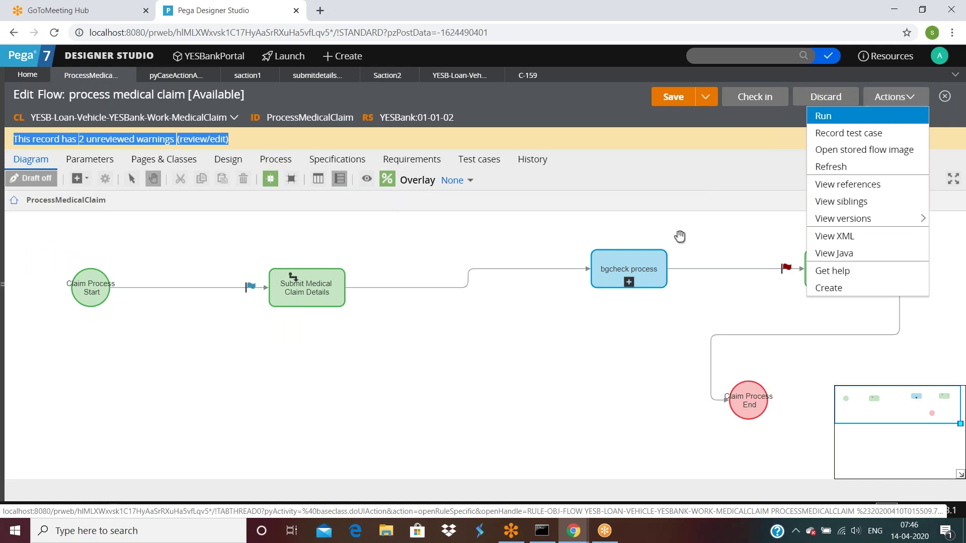
# Run the process medical claim flow to create test case C-160 and view its actions.
pyautogui.click(484, 360)
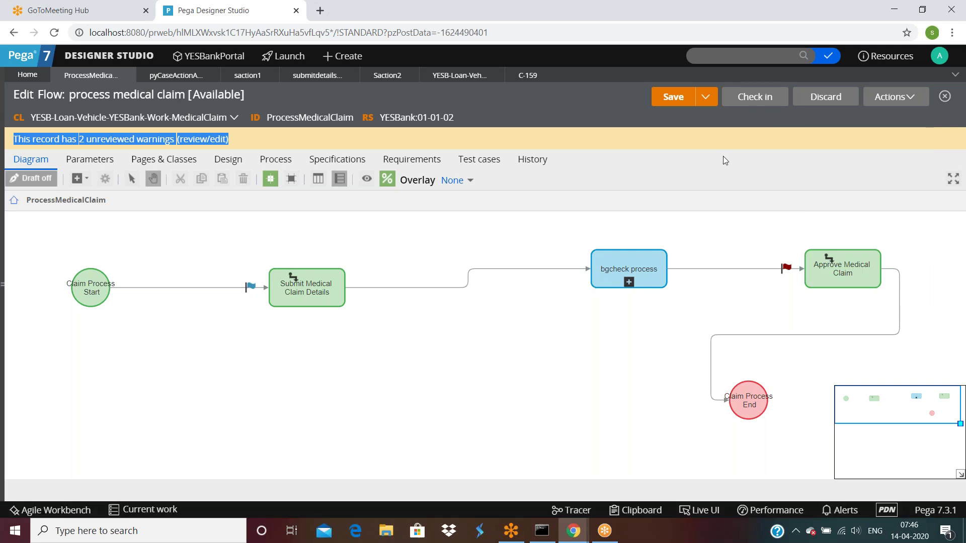
pyautogui.click(895, 96)
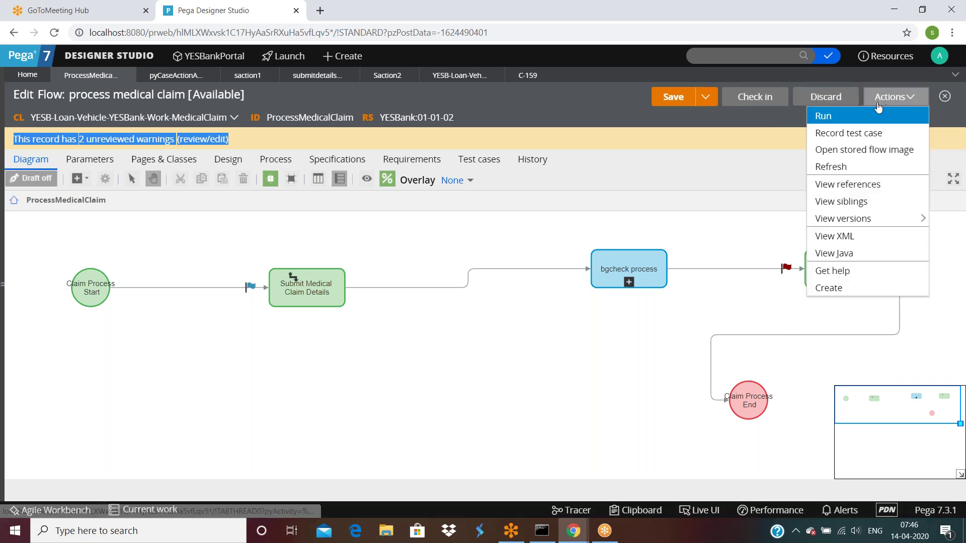
pyautogui.click(855, 119)
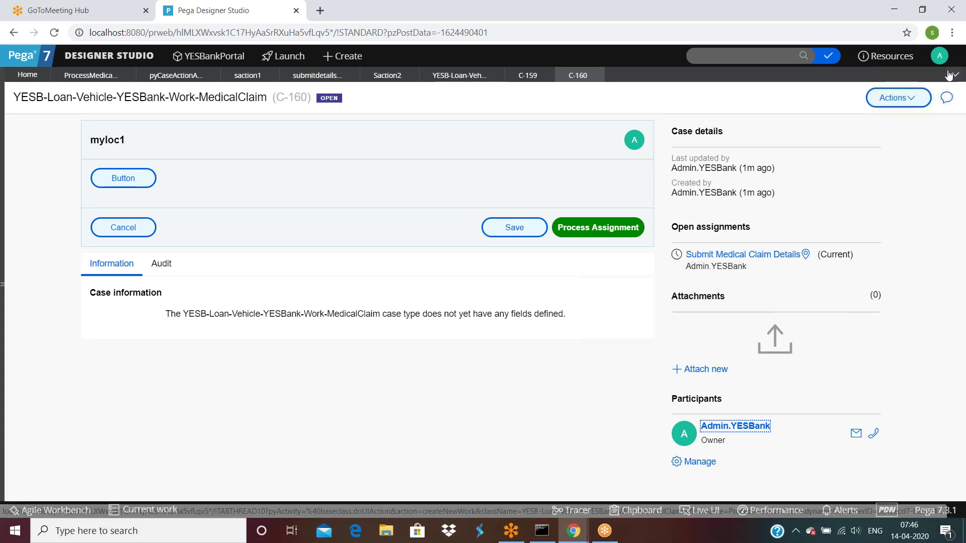
pyautogui.click(898, 98)
pyautogui.moveTo(885, 187)
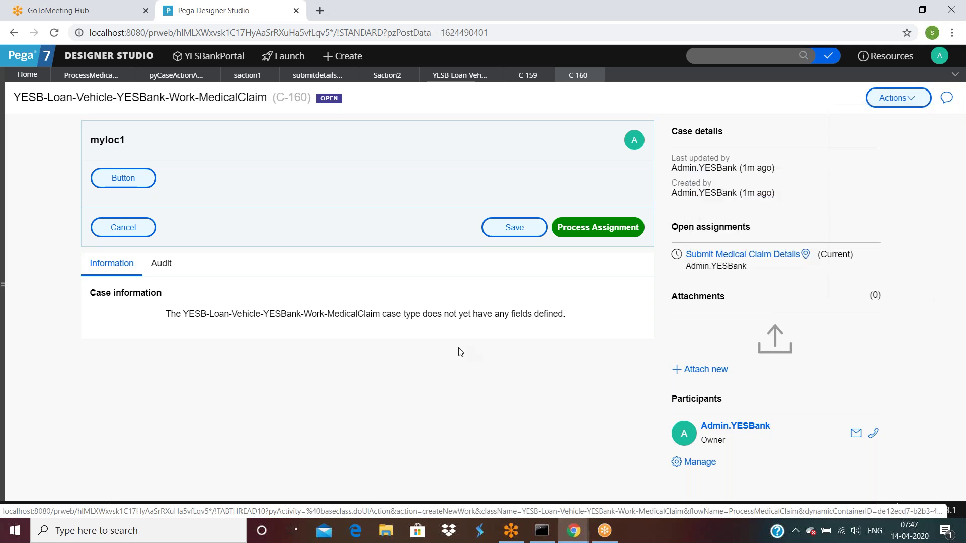
# Uncheck 'Display these actions first?' in the flow's Design settings and save.
pyautogui.click(90, 76)
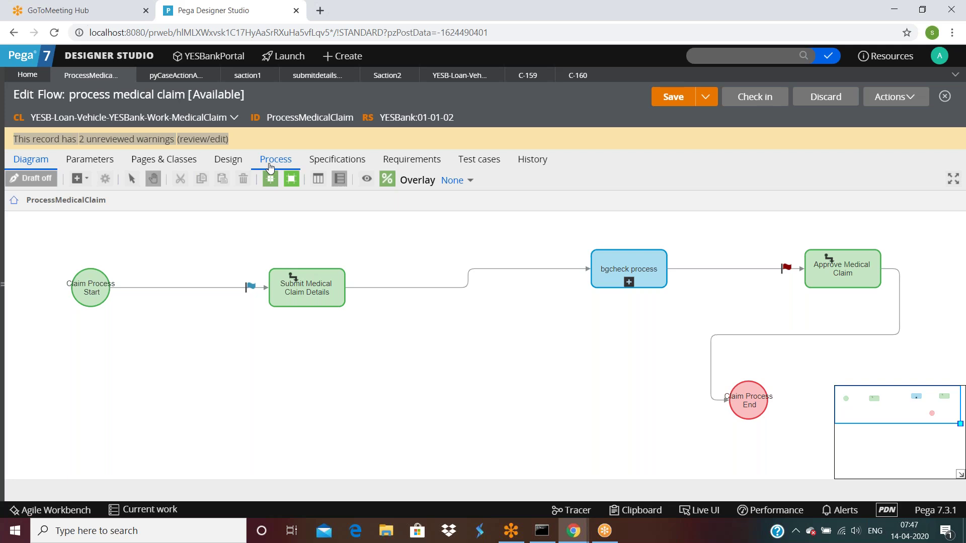
pyautogui.click(276, 160)
pyautogui.scroll(-3, 191, 328)
pyautogui.scroll(3, 194, 326)
pyautogui.click(228, 159)
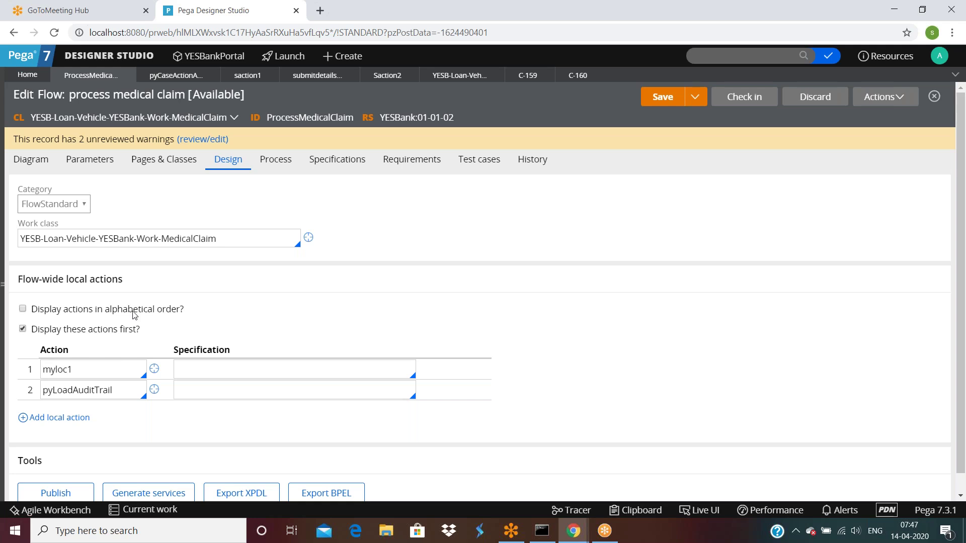
pyautogui.click(22, 330)
pyautogui.click(667, 98)
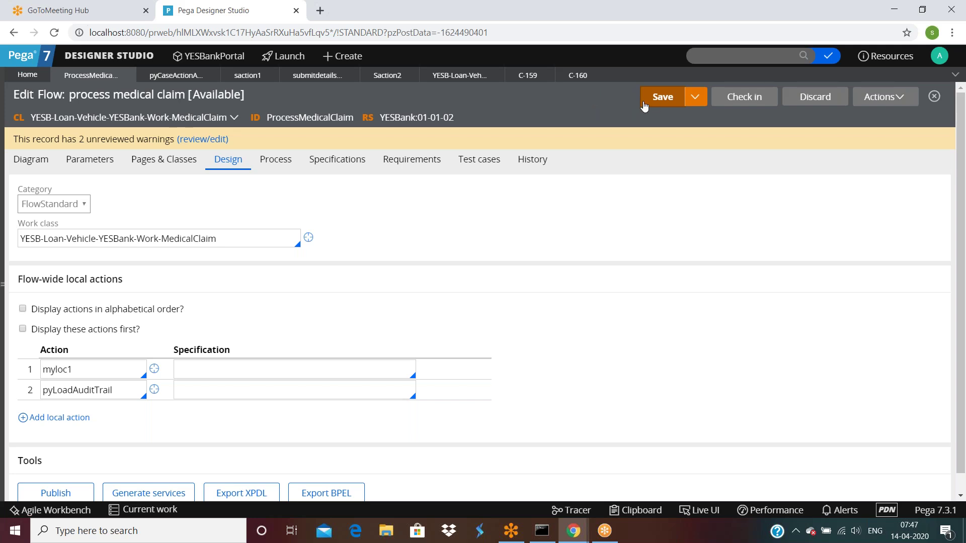
# Run the flow again to create test case C-161.
pyautogui.click(578, 76)
pyautogui.click(85, 78)
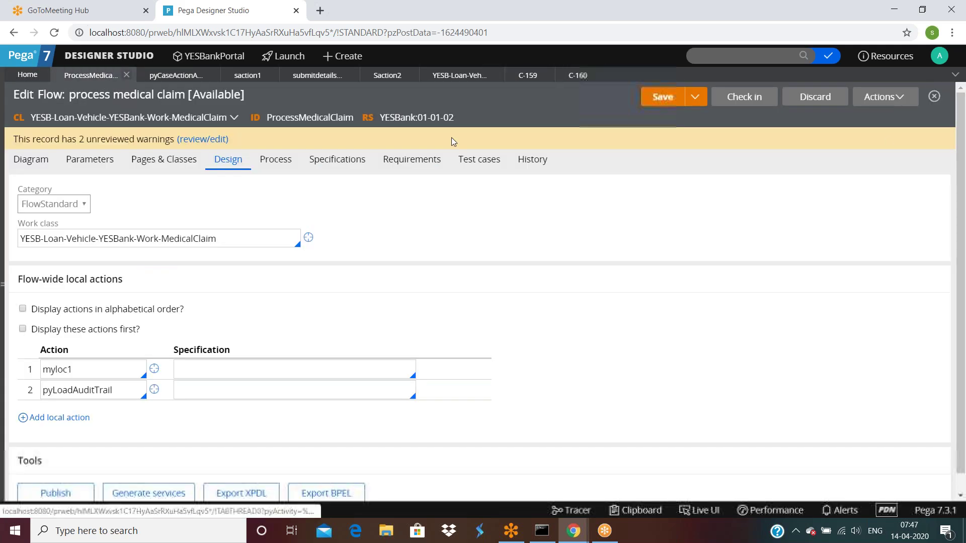
pyautogui.click(885, 97)
pyautogui.click(831, 117)
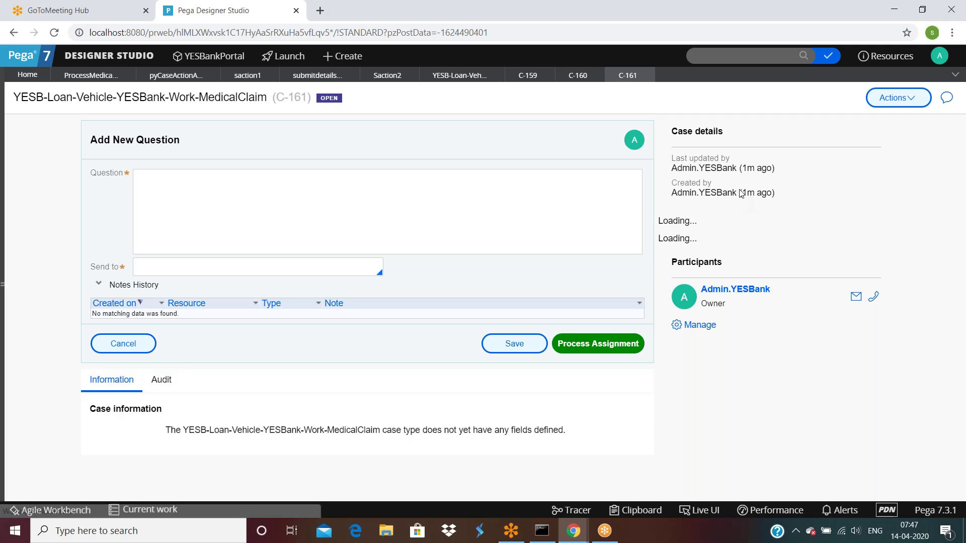
pyautogui.click(150, 189)
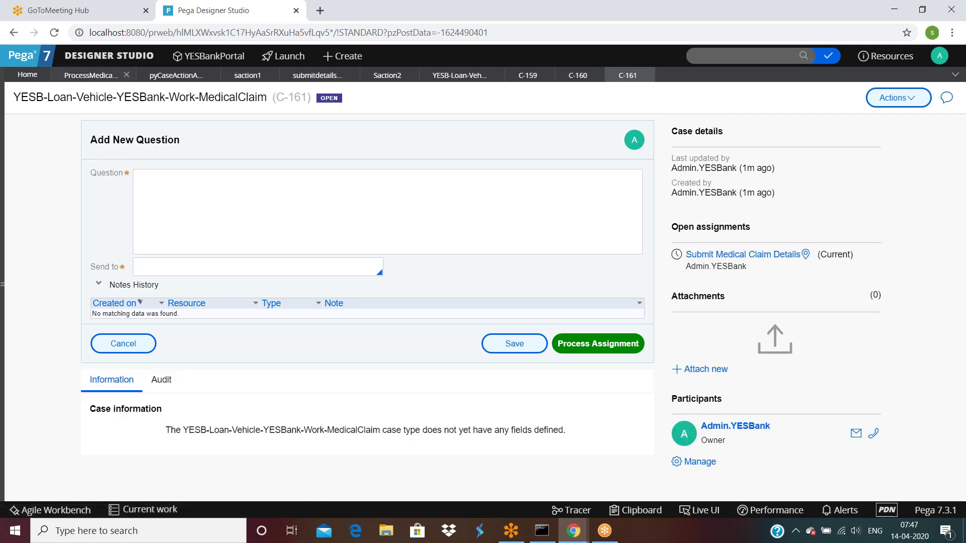
pyautogui.click(93, 75)
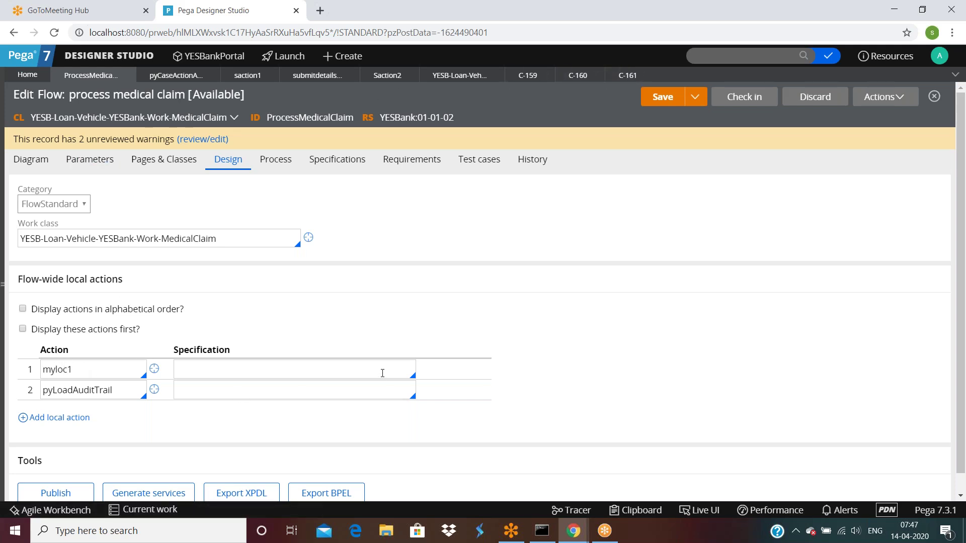
# Clear local action myloc1, delete the pyLoadAuditTrail row, and save the flow.
pyautogui.doubleClick(110, 371)
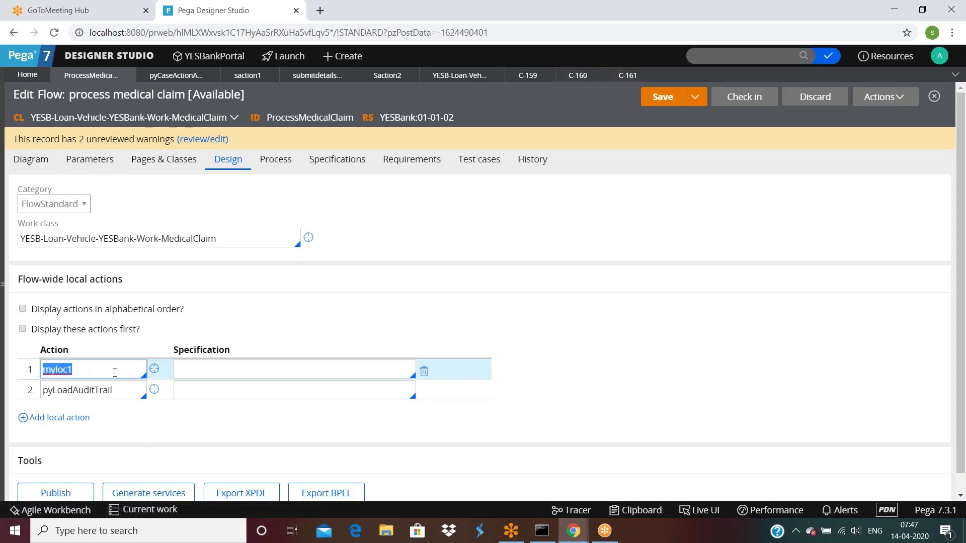
pyautogui.press('BackSpace')
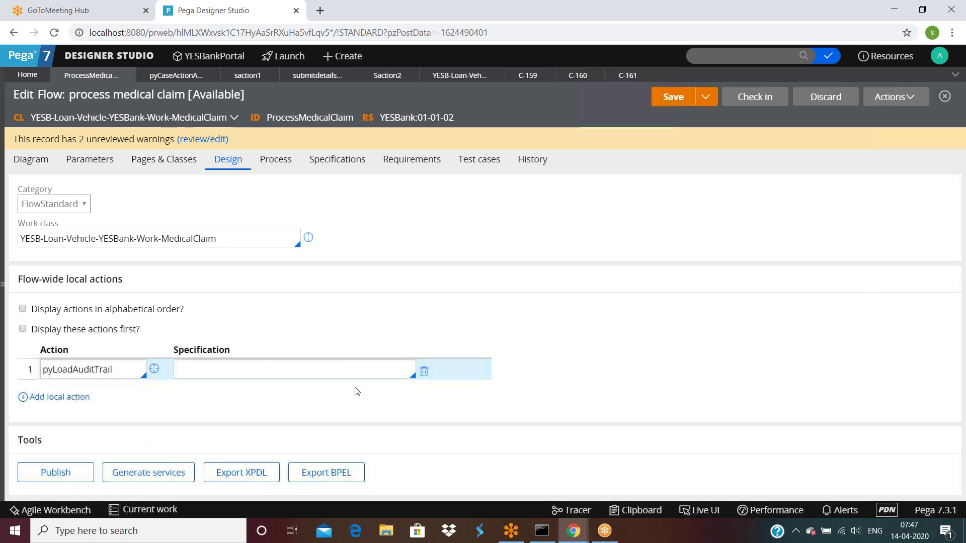
pyautogui.click(426, 374)
pyautogui.click(672, 98)
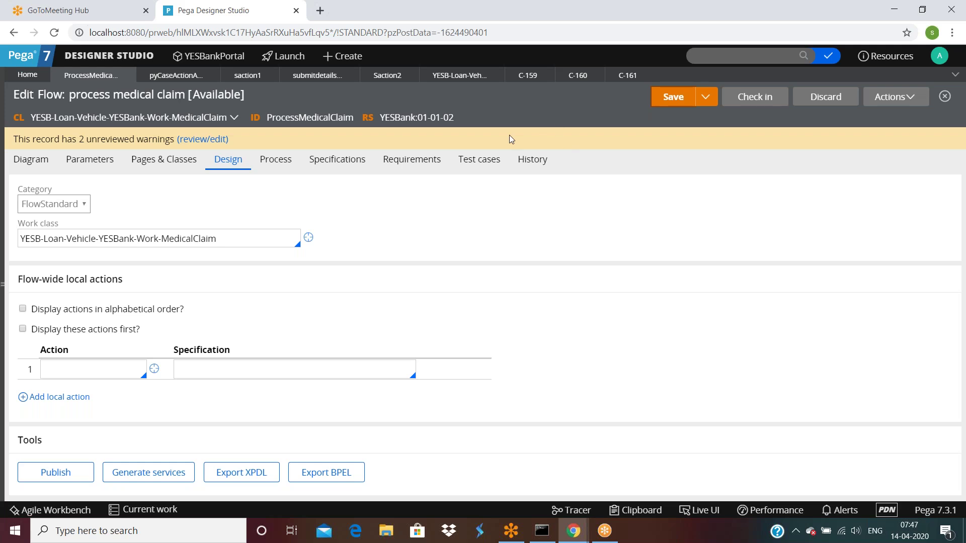
# Check that submitdetailsfaction still requires the Never condition.
pyautogui.click(310, 81)
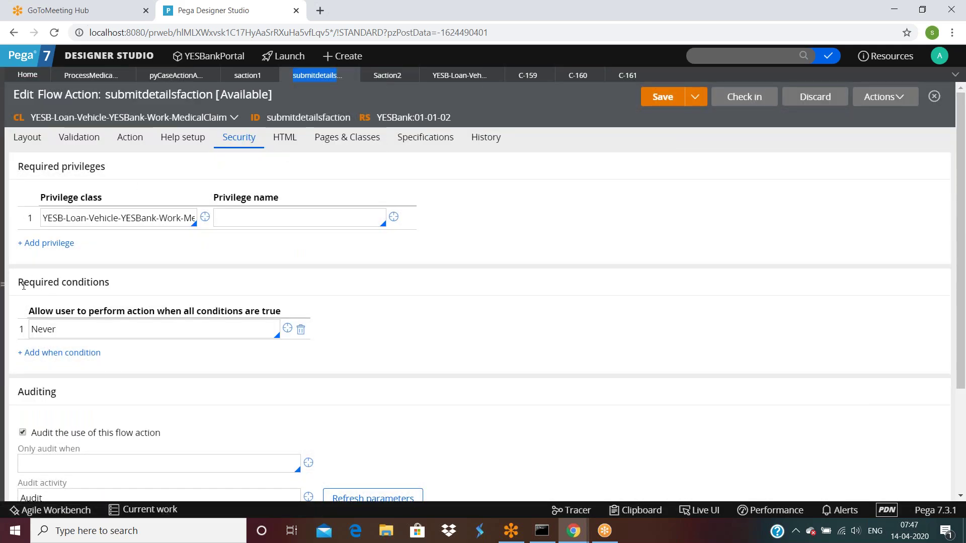
pyautogui.moveTo(23, 282); pyautogui.dragTo(122, 323)
pyautogui.click(478, 309)
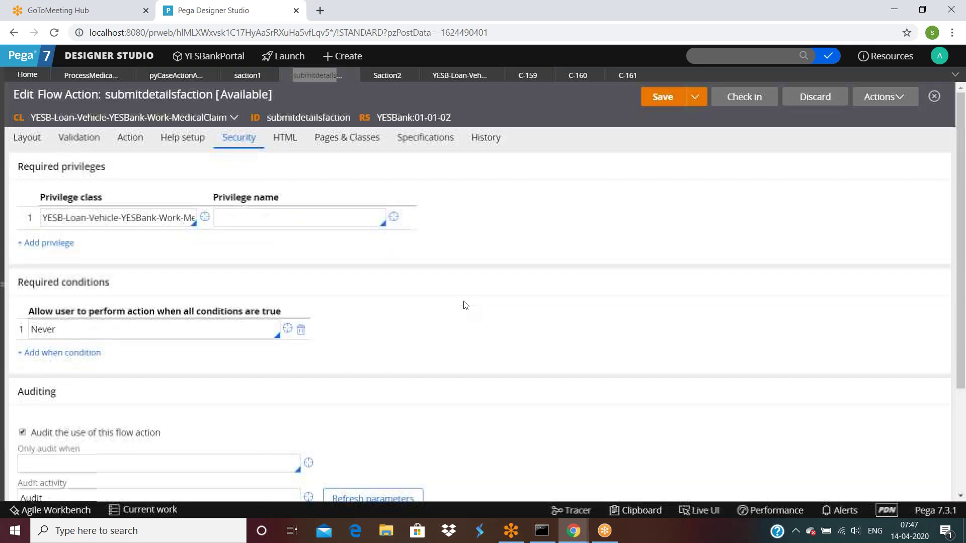
pyautogui.click(86, 329)
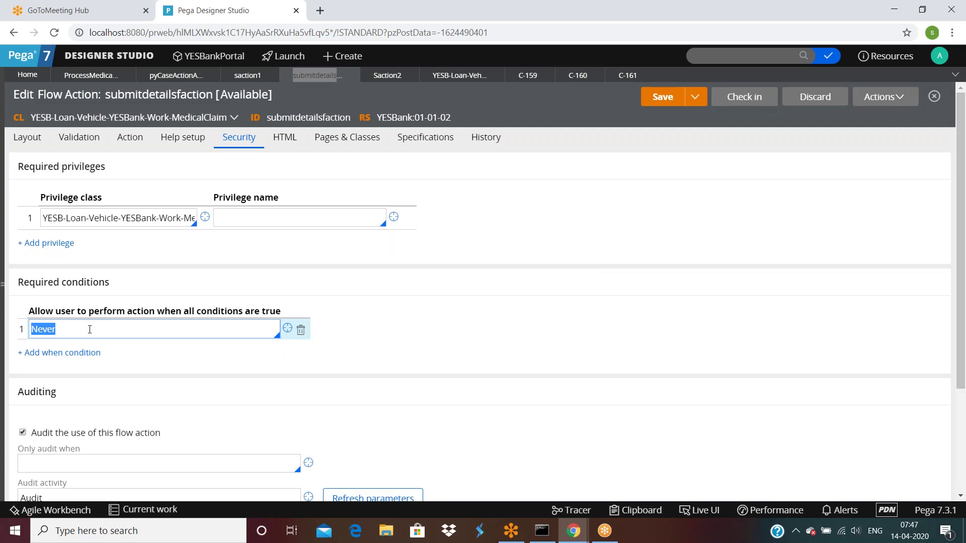
pyautogui.click(85, 75)
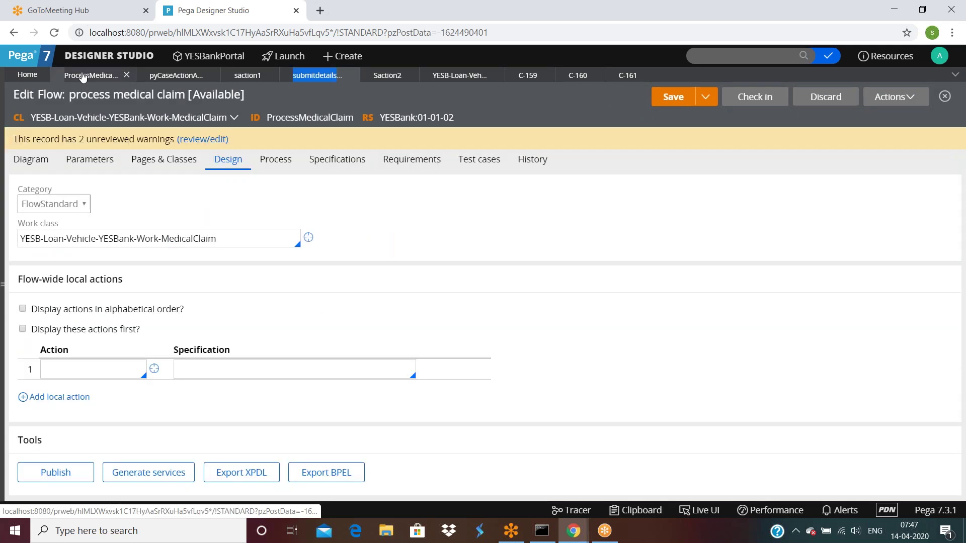
# Run the flow to create test case C-162, then return to the diagram.
pyautogui.click(890, 98)
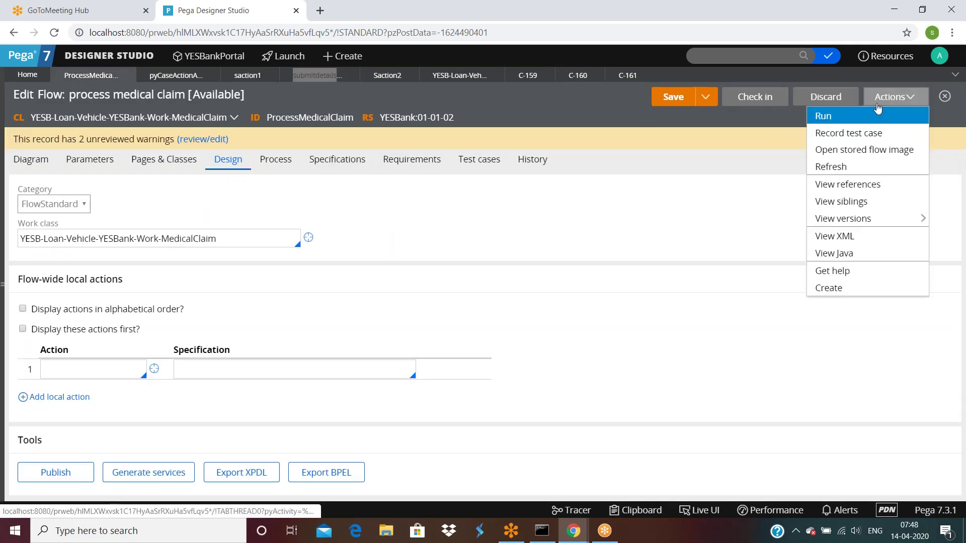
pyautogui.click(844, 116)
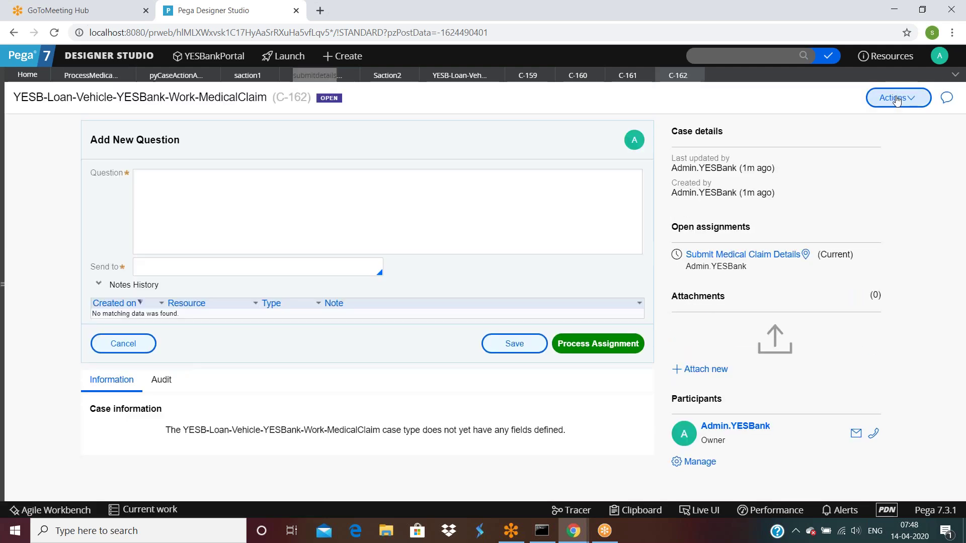
pyautogui.click(897, 100)
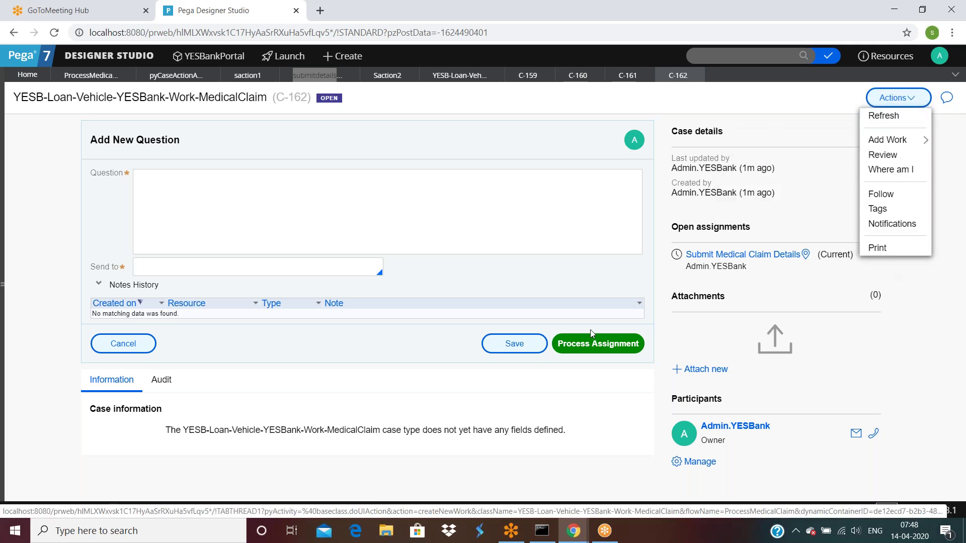
pyautogui.click(291, 332)
pyautogui.click(207, 210)
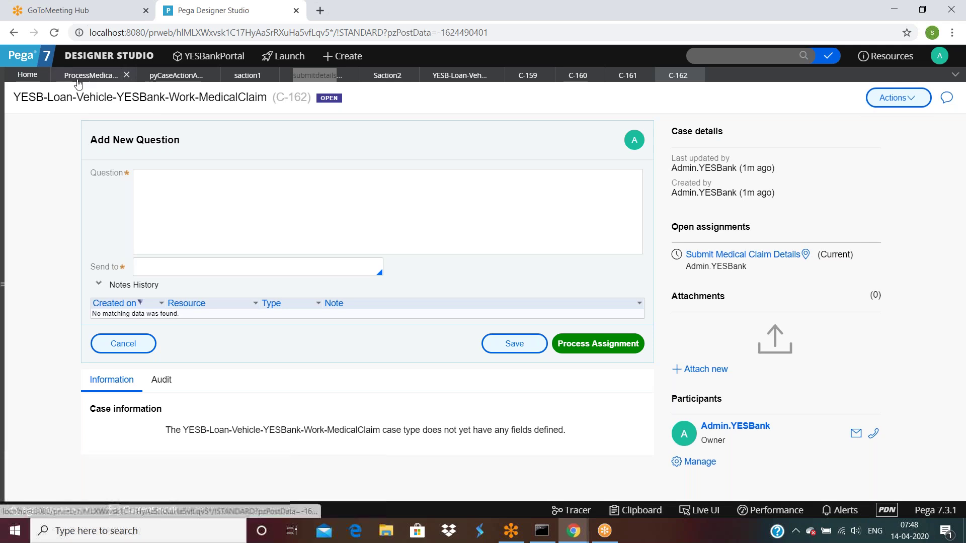
pyautogui.click(90, 75)
pyautogui.click(30, 159)
# Delete the AddQuestion local action from the Submit Medical Claim Details assignment and submit.
pyautogui.doubleClick(308, 288)
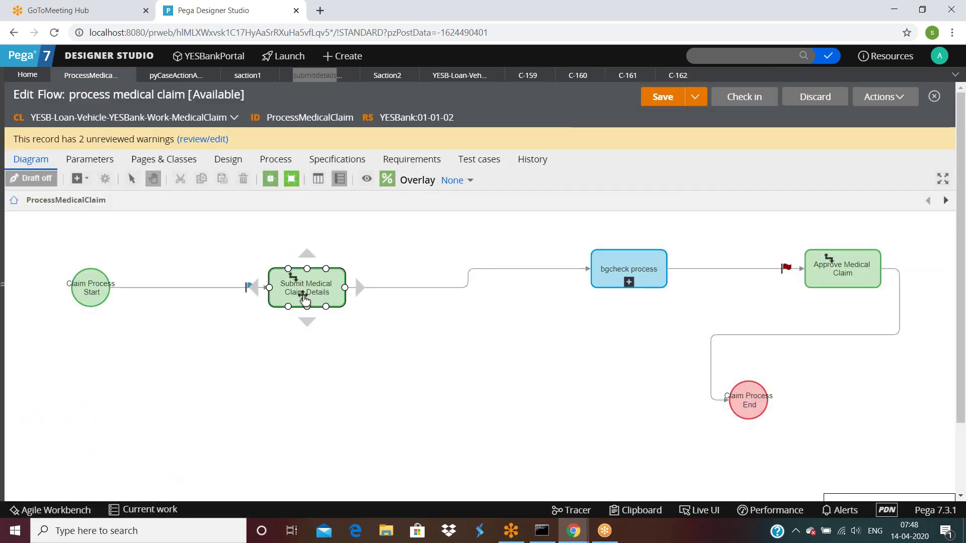
pyautogui.scroll(-10, 431, 302)
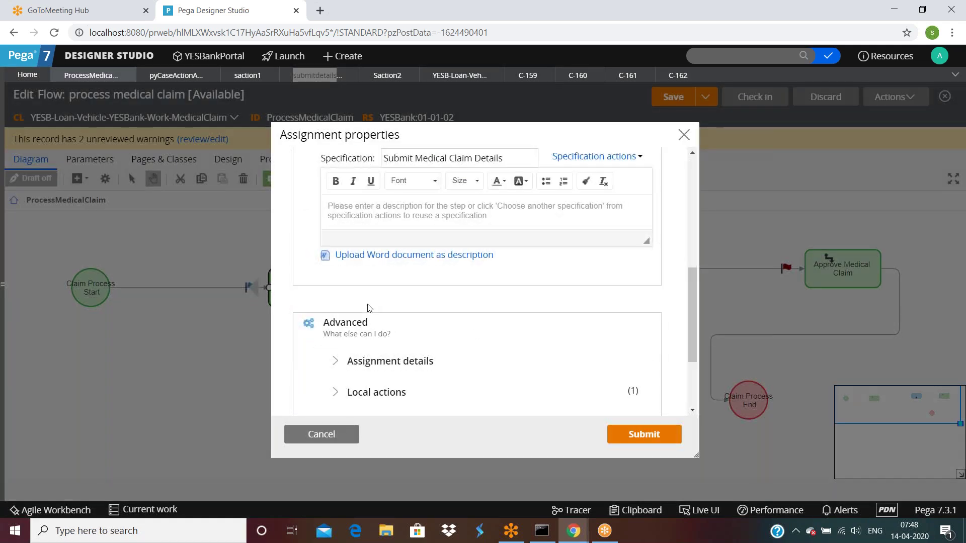
pyautogui.click(417, 333)
pyautogui.scroll(-3, 418, 333)
pyautogui.scroll(1, 428, 317)
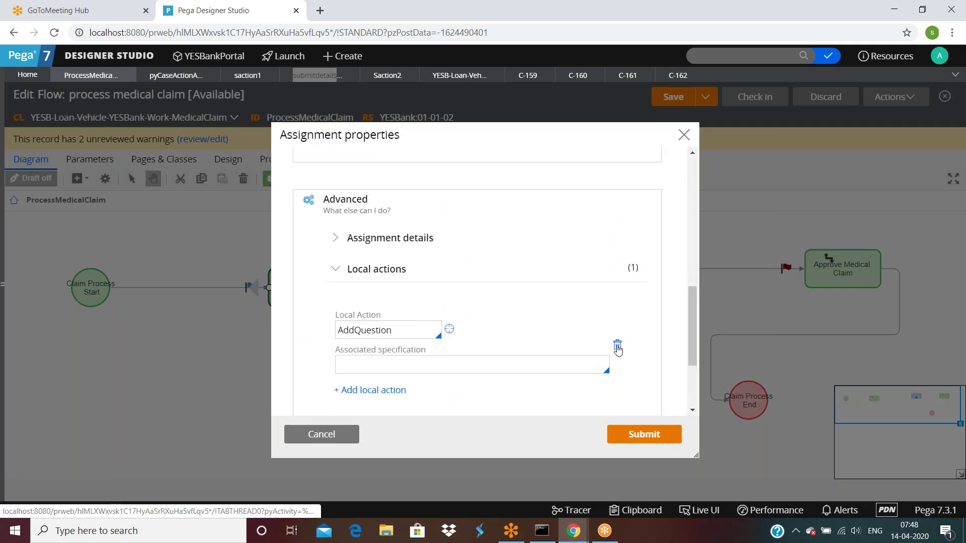
pyautogui.click(618, 345)
pyautogui.click(645, 436)
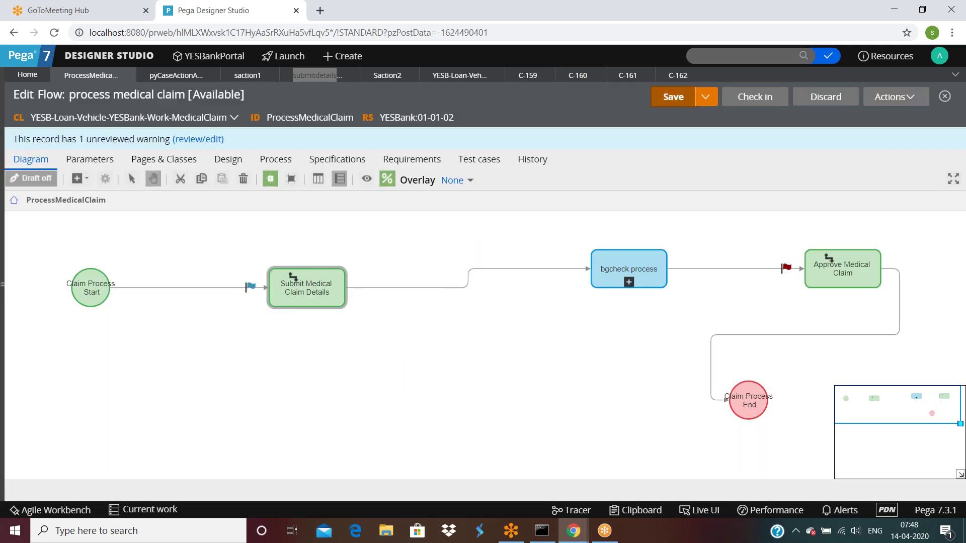
pyautogui.click(292, 179)
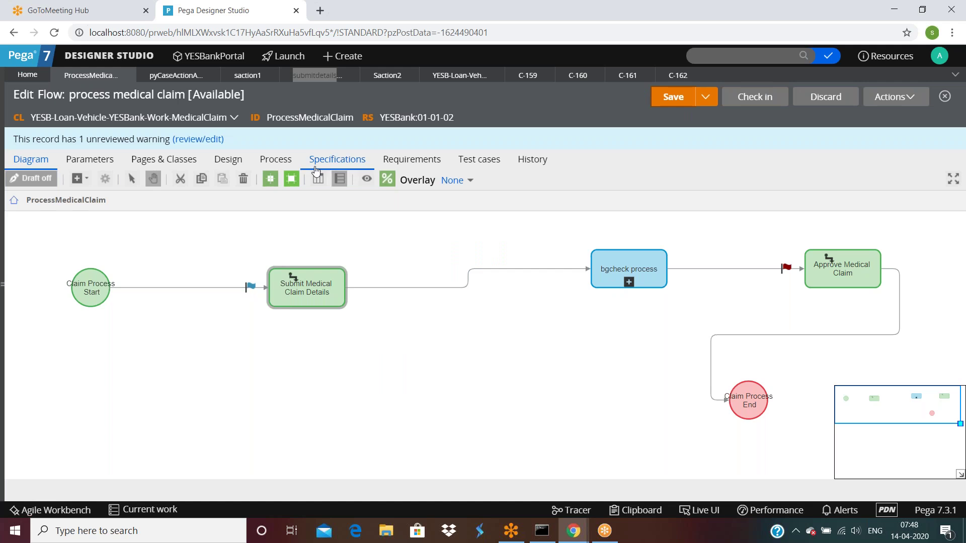
pyautogui.click(300, 77)
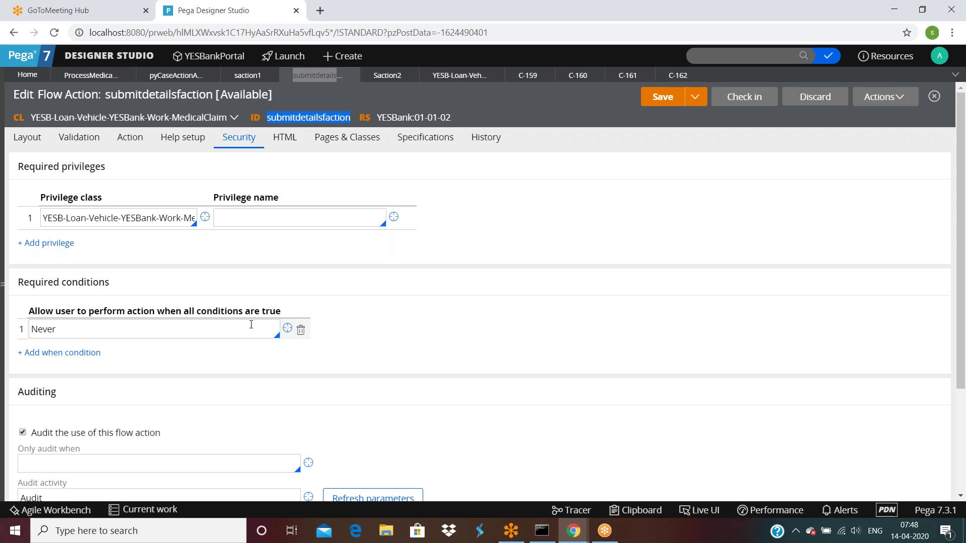
# Change the required condition to Always, save, and run the flow as a new case.
pyautogui.doubleClick(75, 330)
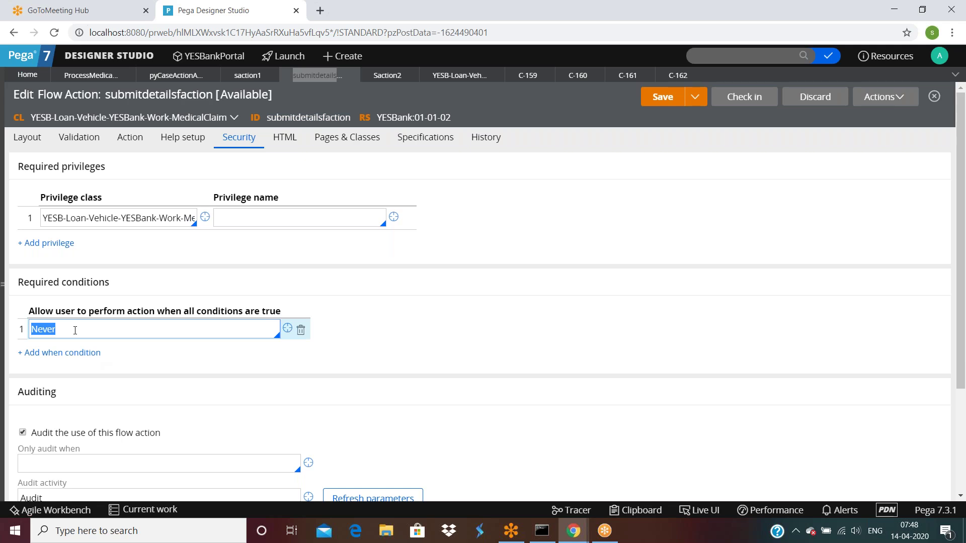
pyautogui.write('Always')
pyautogui.click(667, 100)
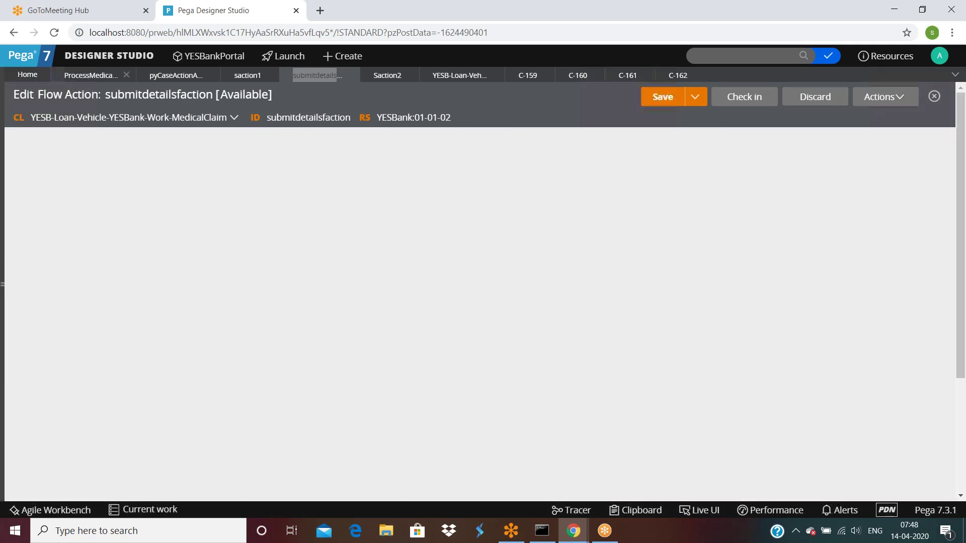
pyautogui.click(90, 75)
pyautogui.click(891, 96)
pyautogui.click(845, 119)
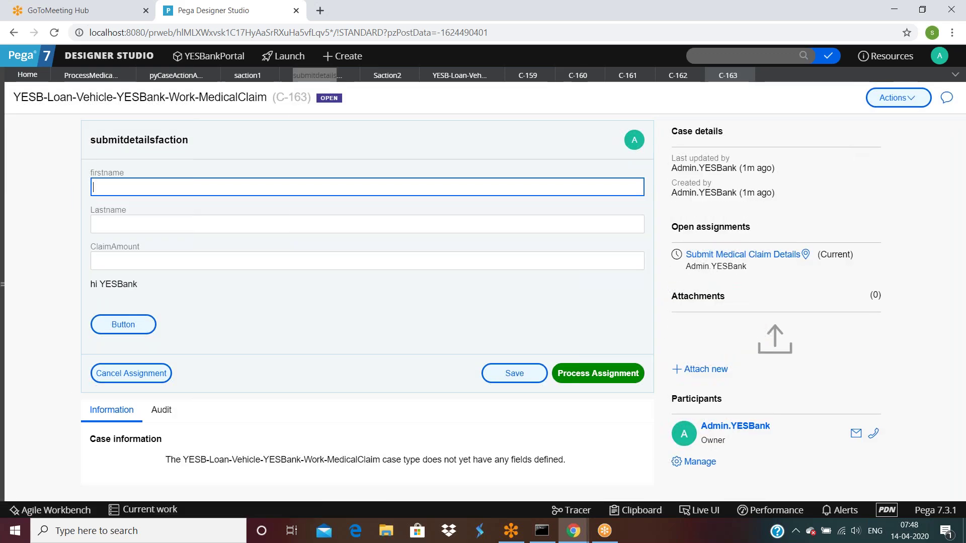
# Set the required condition back to Never, save, and run the flow again.
pyautogui.click(317, 75)
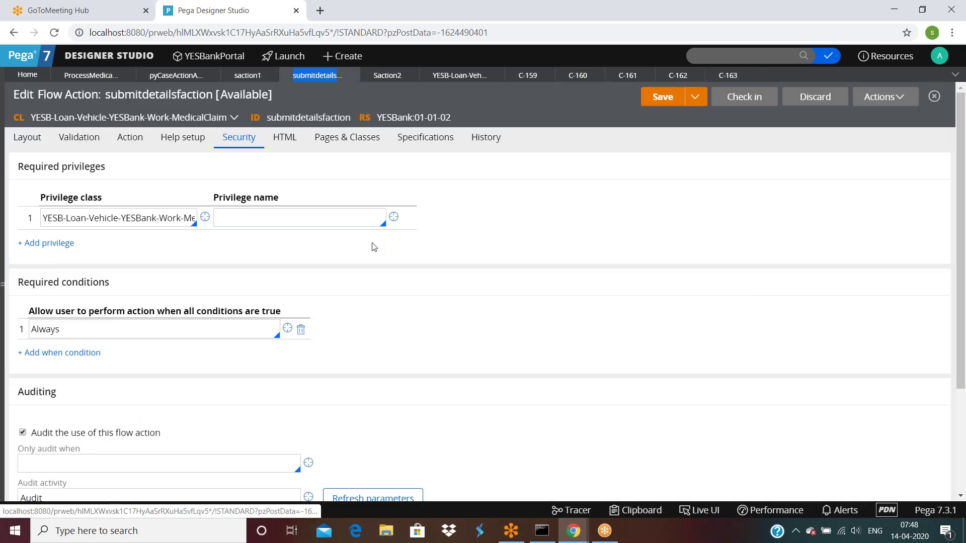
pyautogui.doubleClick(150, 315)
pyautogui.click(152, 327)
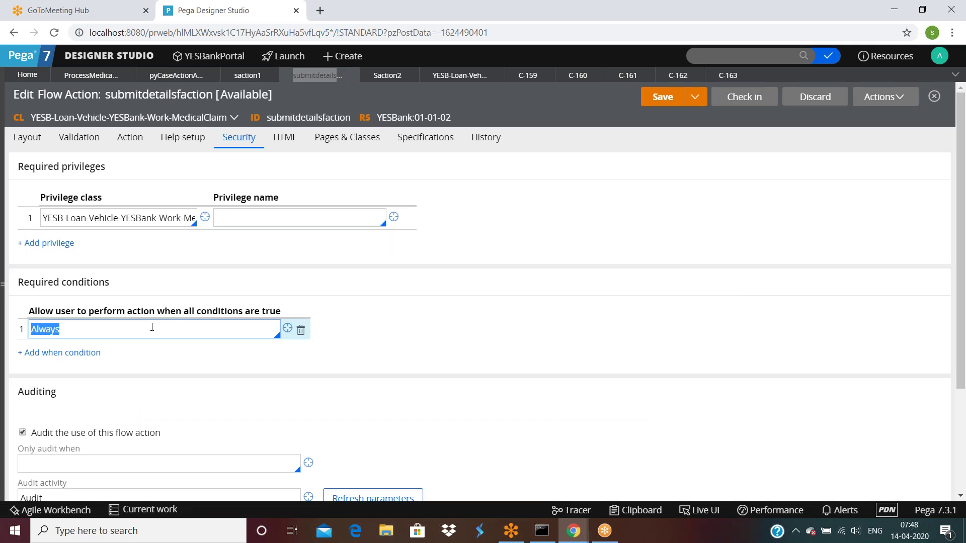
pyautogui.write('Never')
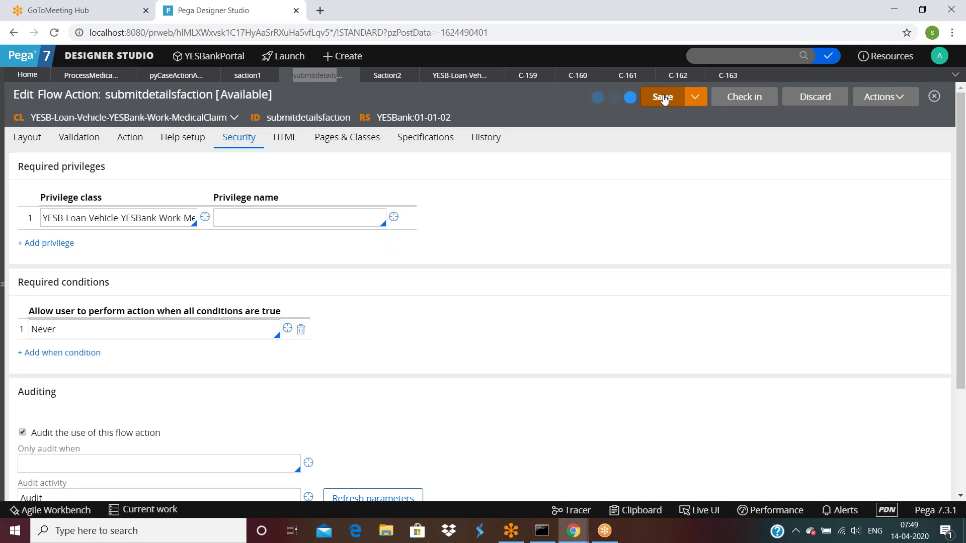
pyautogui.click(664, 99)
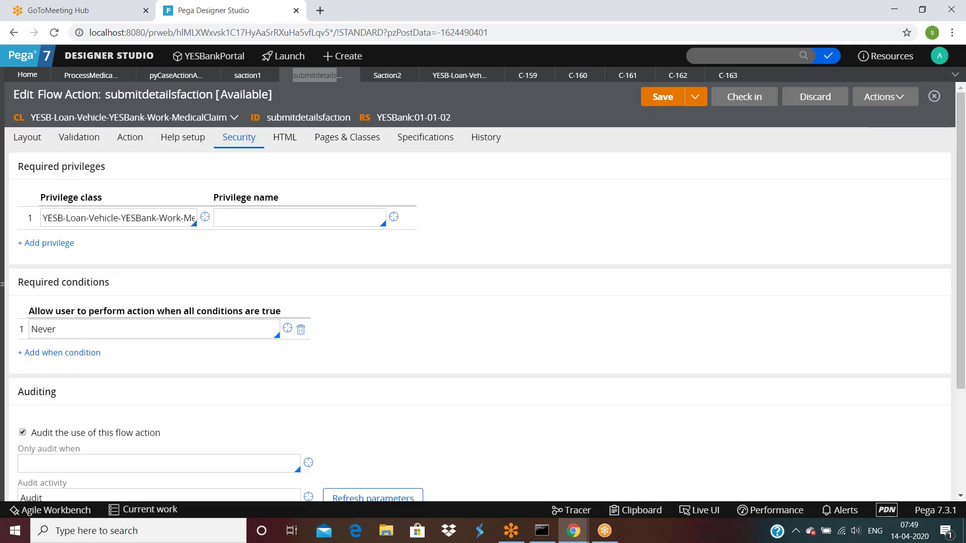
pyautogui.click(106, 75)
pyautogui.click(897, 97)
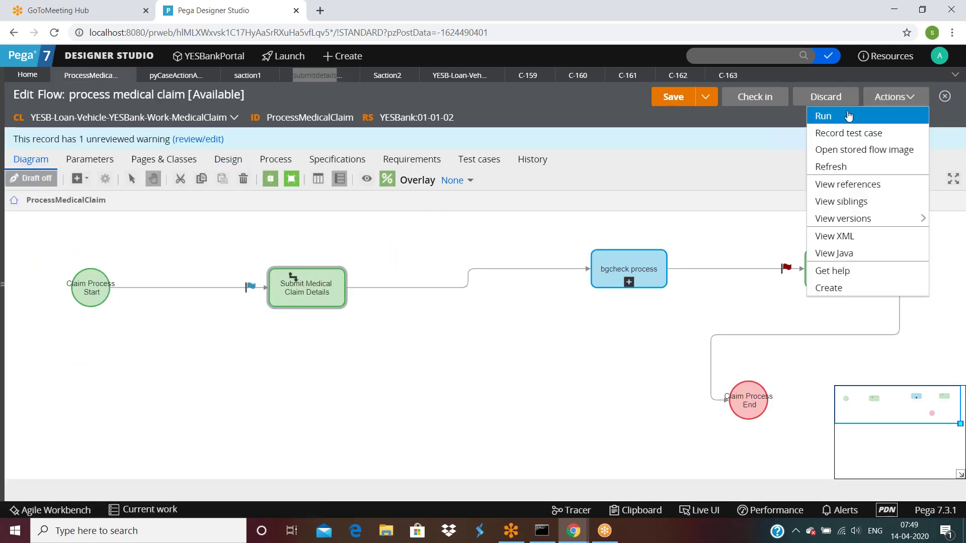
pyautogui.click(842, 116)
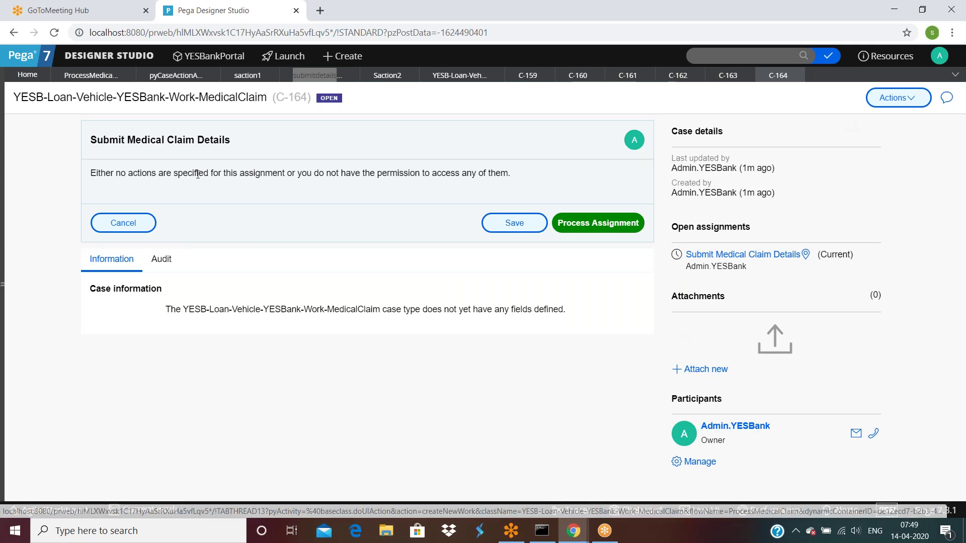
# Compare C-164's no-actions message with the flow action's empty privilege and Never condition.
pyautogui.moveTo(318, 175); pyautogui.dragTo(518, 178)
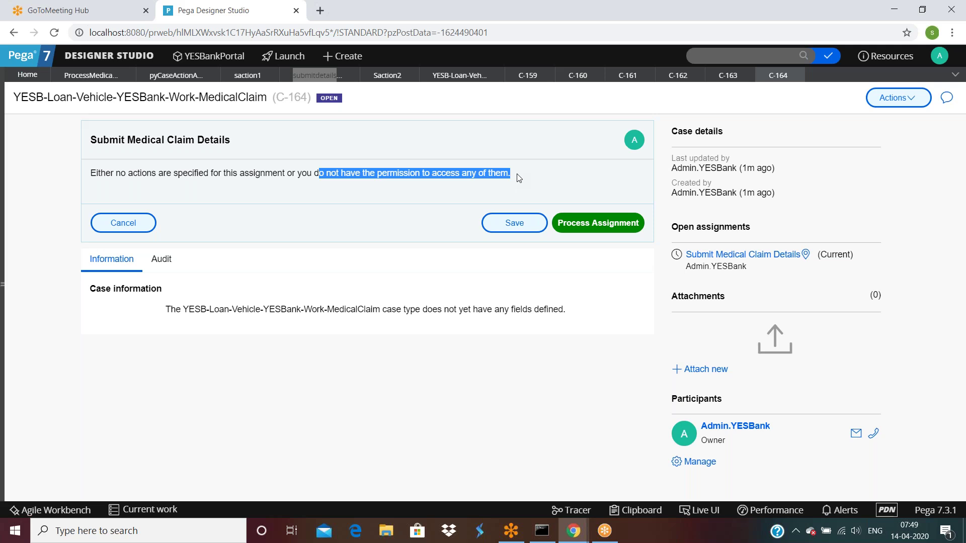
pyautogui.click(113, 76)
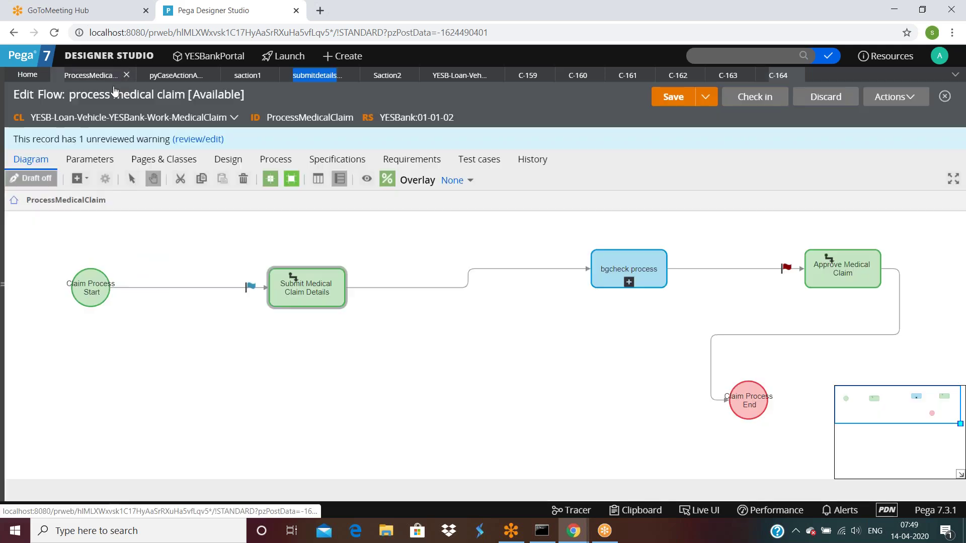
pyautogui.click(315, 75)
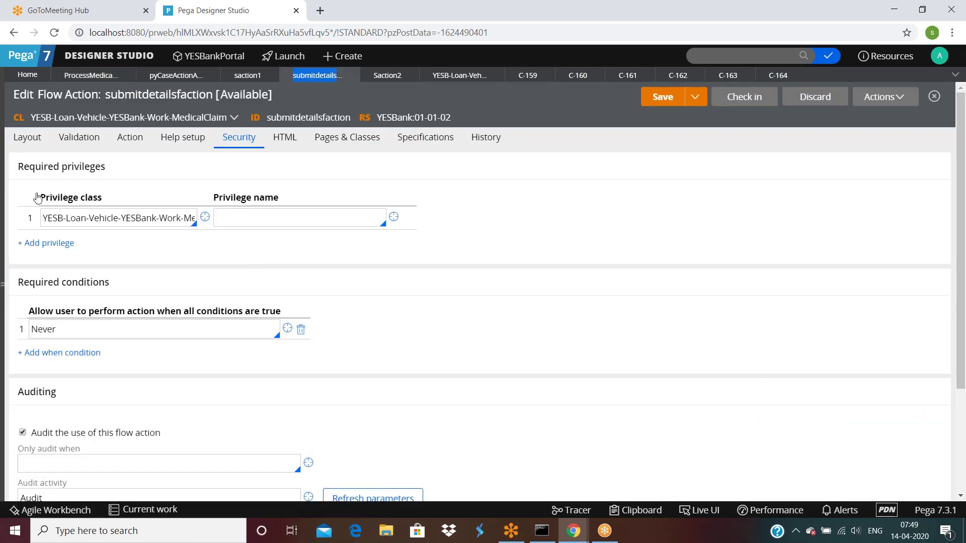
pyautogui.click(249, 219)
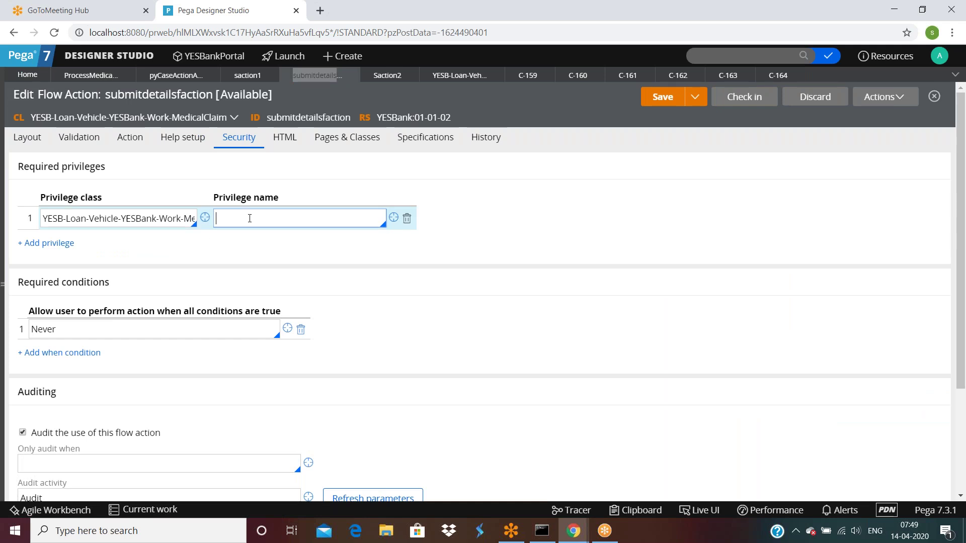
pyautogui.click(81, 332)
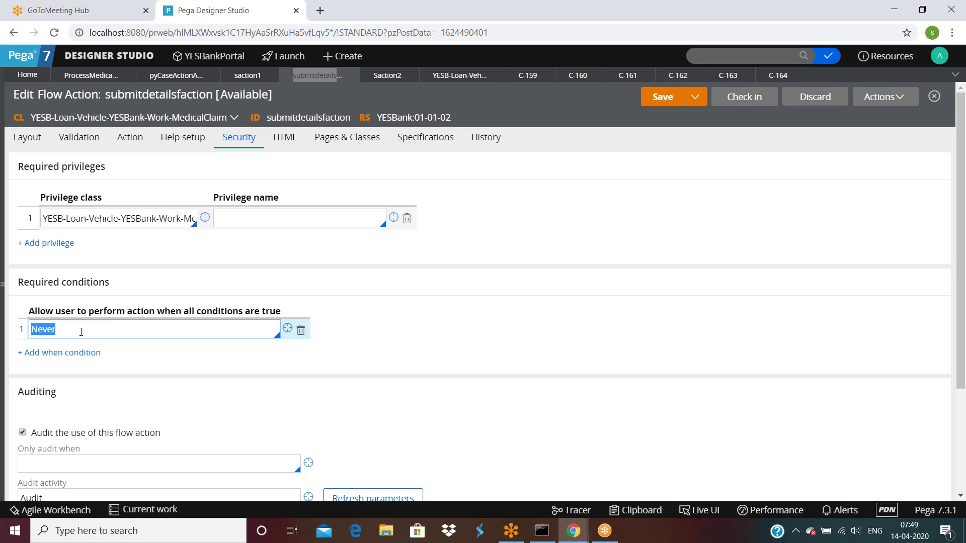
pyautogui.click(778, 75)
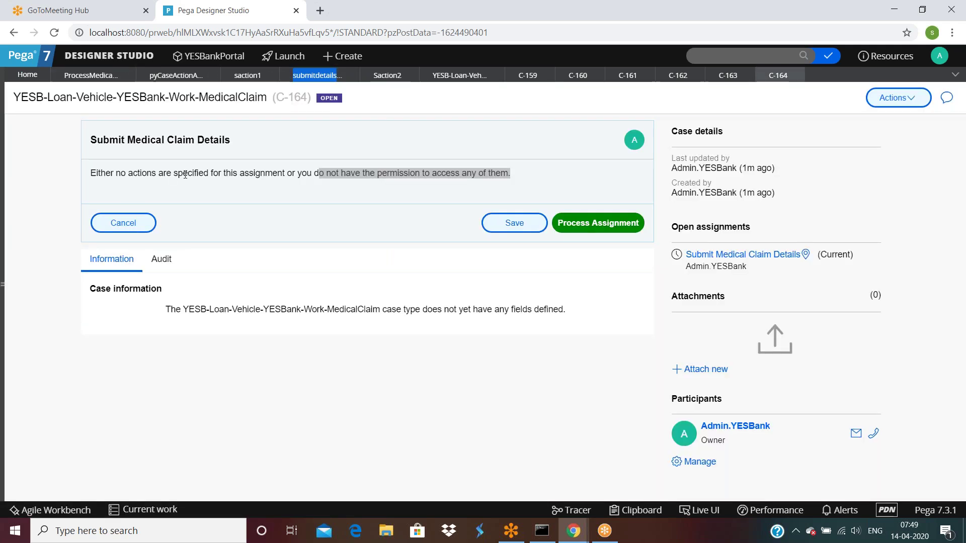
pyautogui.moveTo(249, 173); pyautogui.dragTo(479, 176)
pyautogui.click(523, 179)
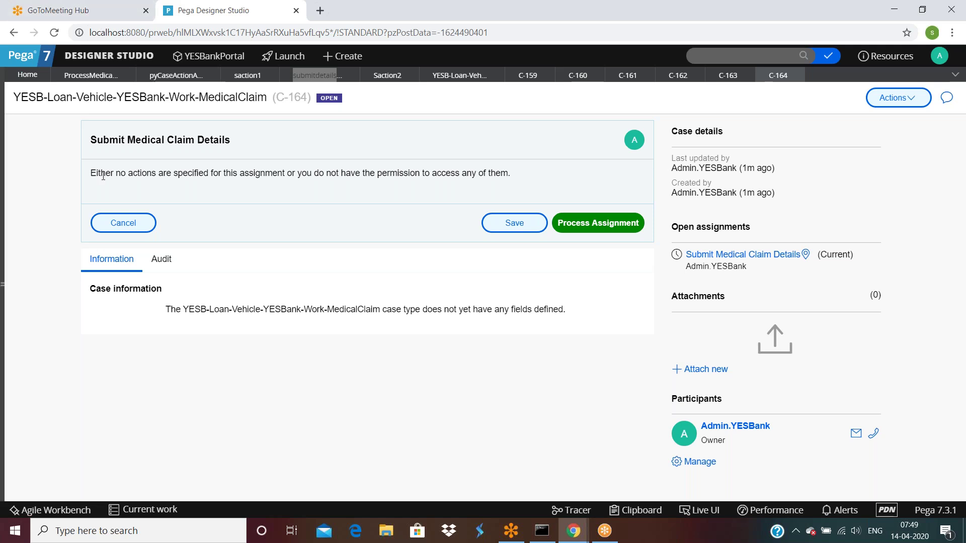
pyautogui.moveTo(288, 173); pyautogui.dragTo(534, 180)
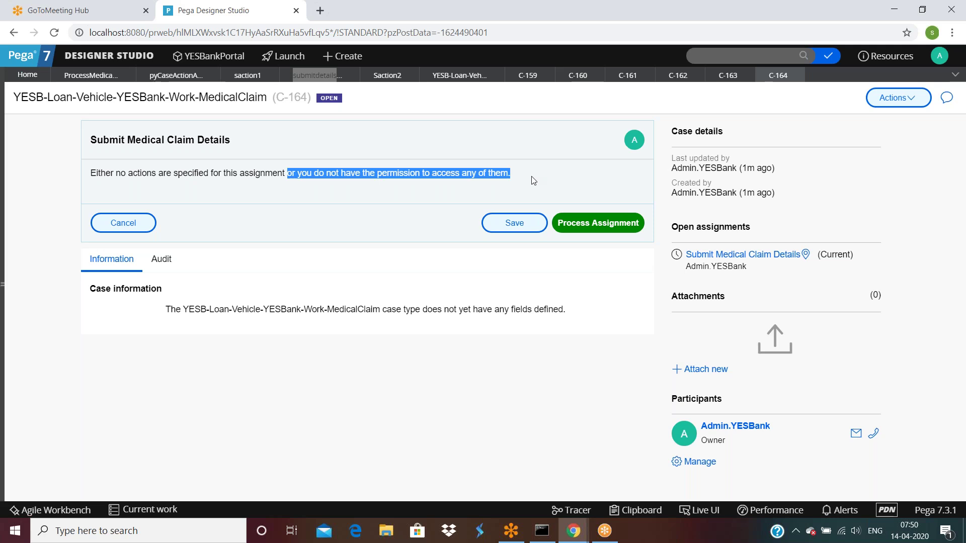
pyautogui.tripleClick(533, 180)
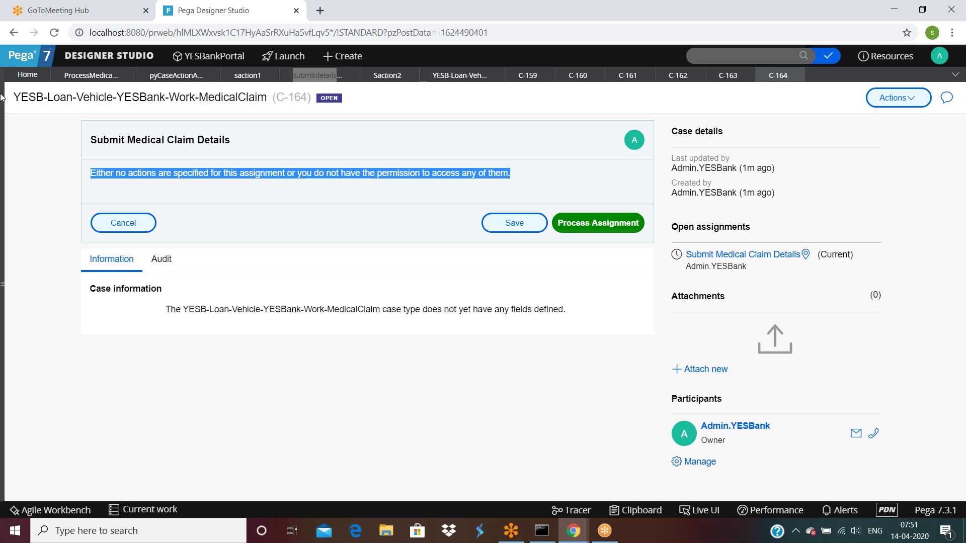
# Review submitdetailsfaction's section submitmedicalclaimdetails, then view its Reference Section HTML options.
pyautogui.click(91, 77)
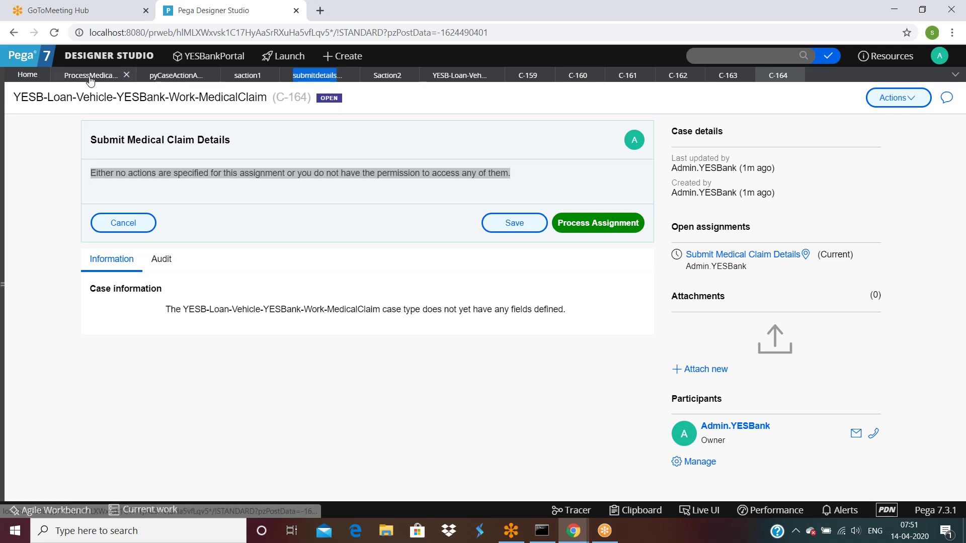
pyautogui.click(315, 75)
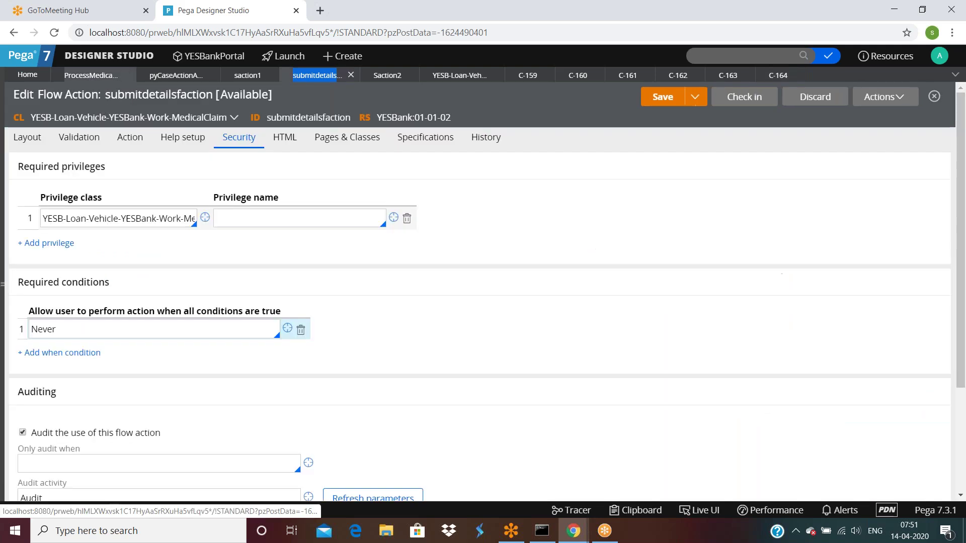
pyautogui.click(24, 141)
pyautogui.moveTo(95, 278); pyautogui.dragTo(99, 280)
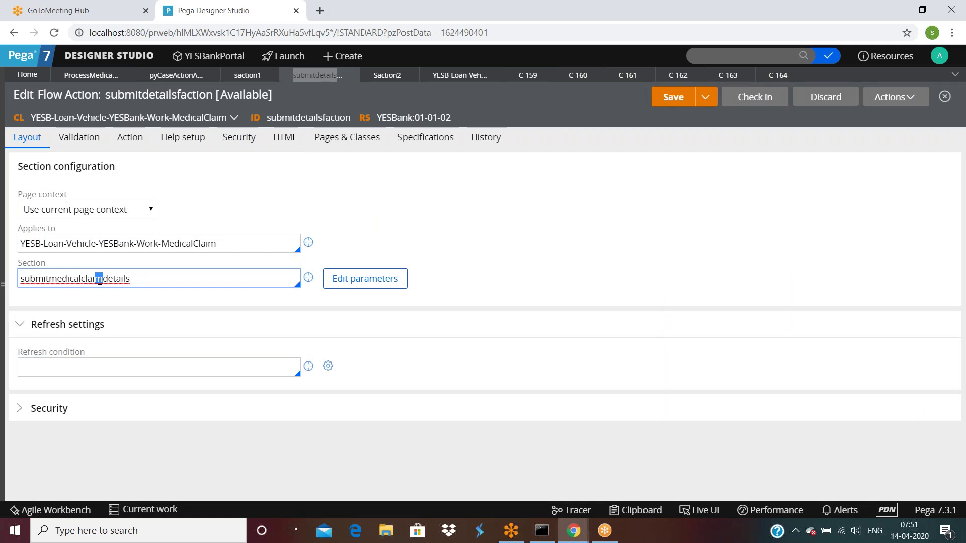
pyautogui.click(284, 137)
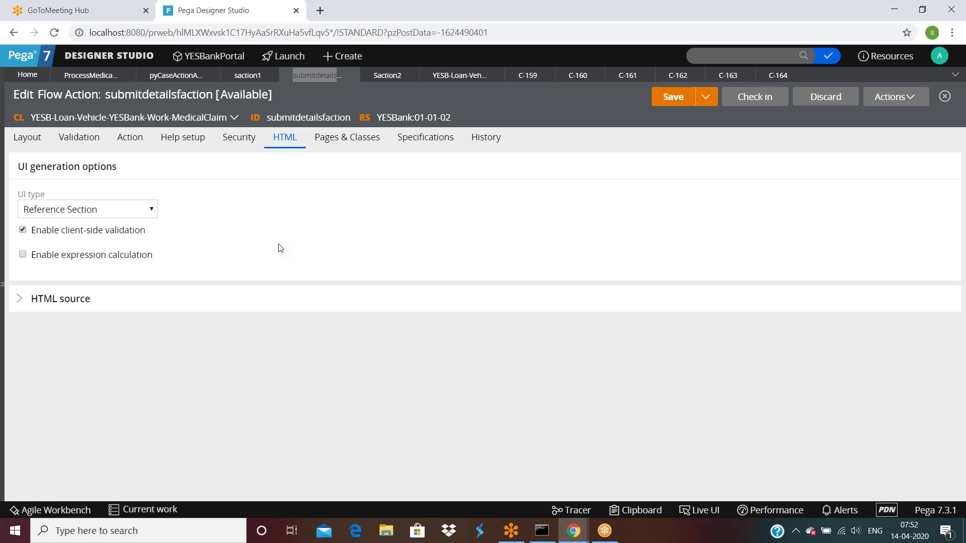
# Review the Security tab's required privileges, Never condition, and auditing settings.
pyautogui.click(229, 144)
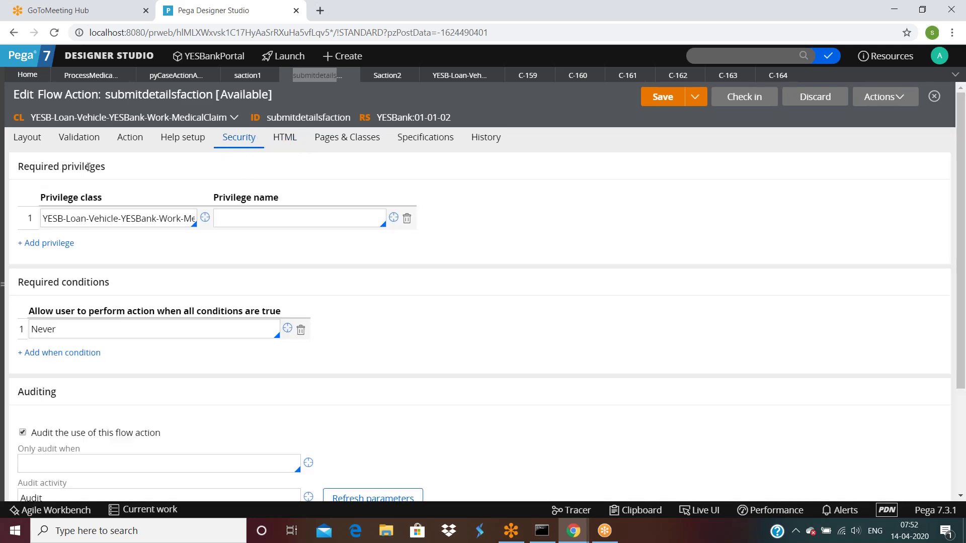
pyautogui.tripleClick(89, 167)
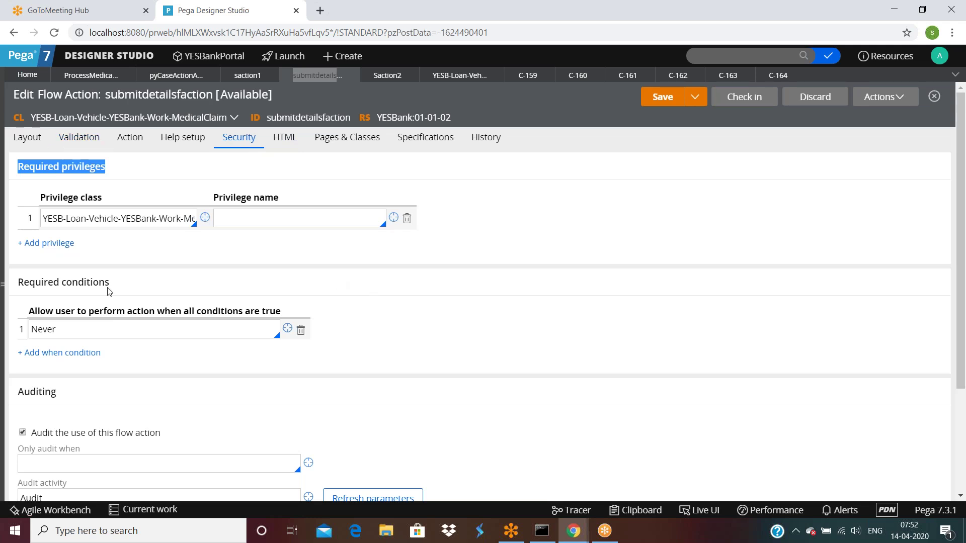
pyautogui.moveTo(19, 289); pyautogui.dragTo(136, 288)
pyautogui.click(136, 288)
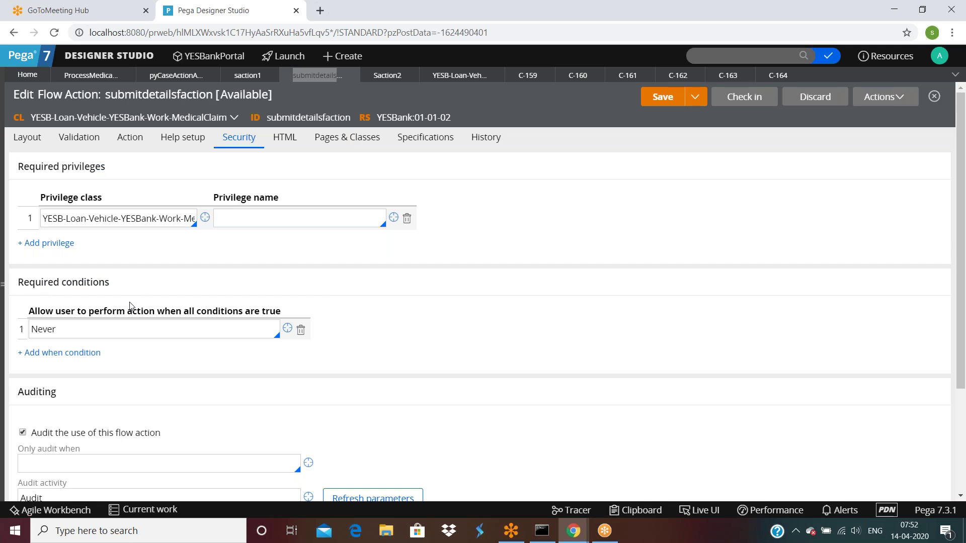
pyautogui.click(117, 331)
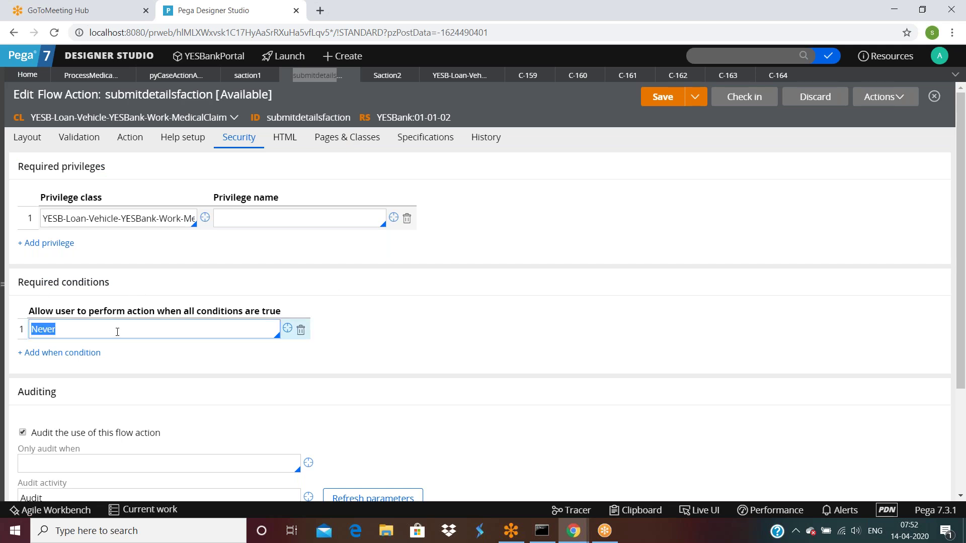
pyautogui.click(117, 331)
pyautogui.click(288, 216)
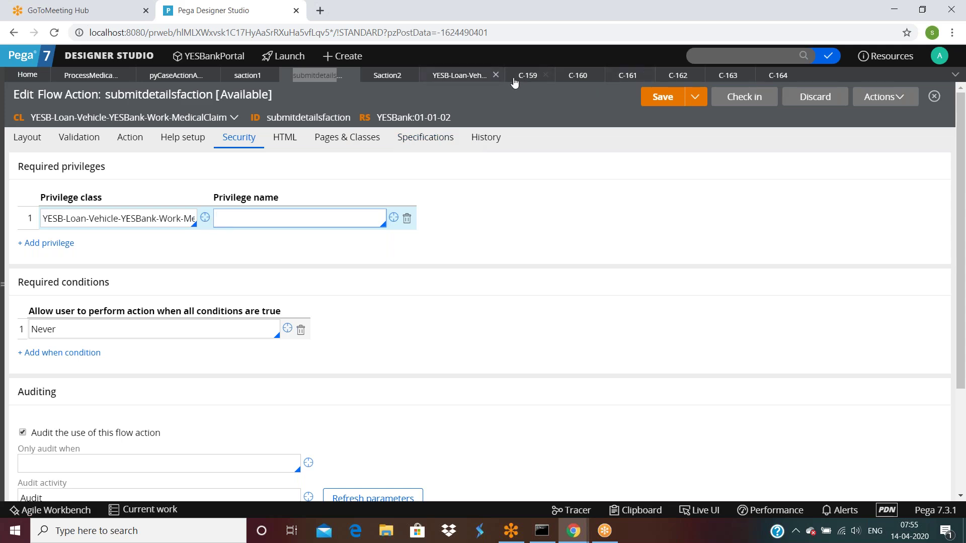
# Close open cases C-159 through C-164 and return to the process medical claim diagram.
pyautogui.click(545, 75)
pyautogui.click(545, 75)
pyautogui.click(545, 75)
pyautogui.click(545, 75)
pyautogui.click(545, 75)
pyautogui.click(545, 75)
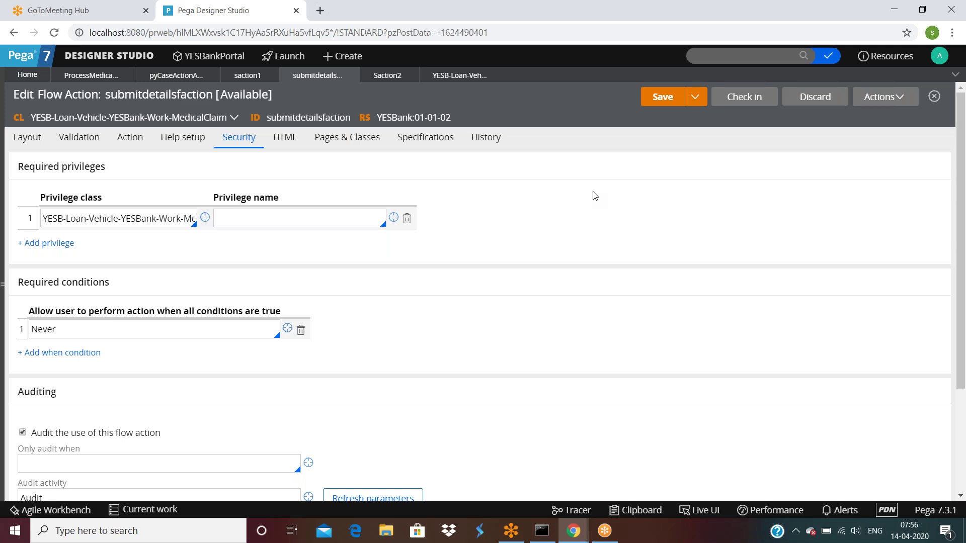
pyautogui.click(84, 83)
# Delete the bgcheck process step from the flow.
pyautogui.moveTo(501, 360); pyautogui.dragTo(235, 371)
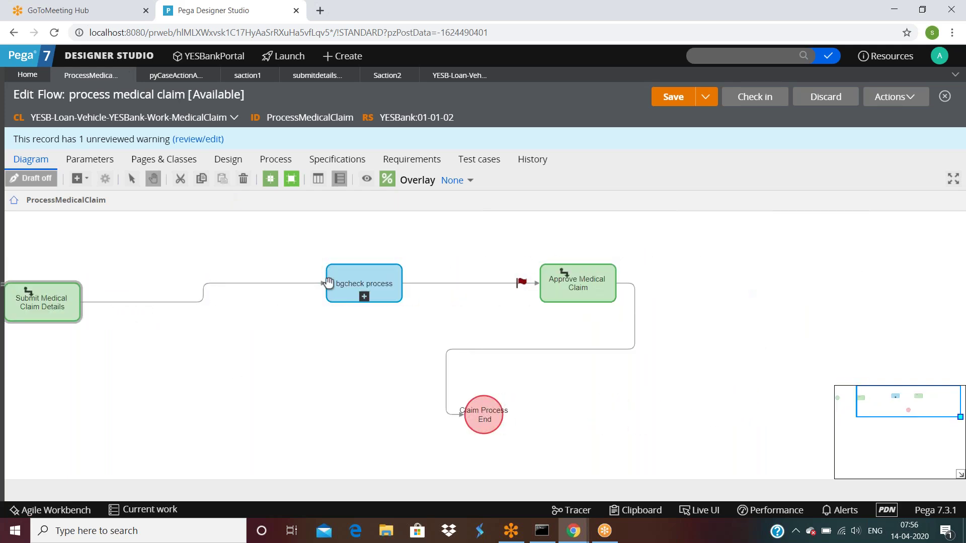
pyautogui.click(355, 280)
pyautogui.rightClick(355, 280)
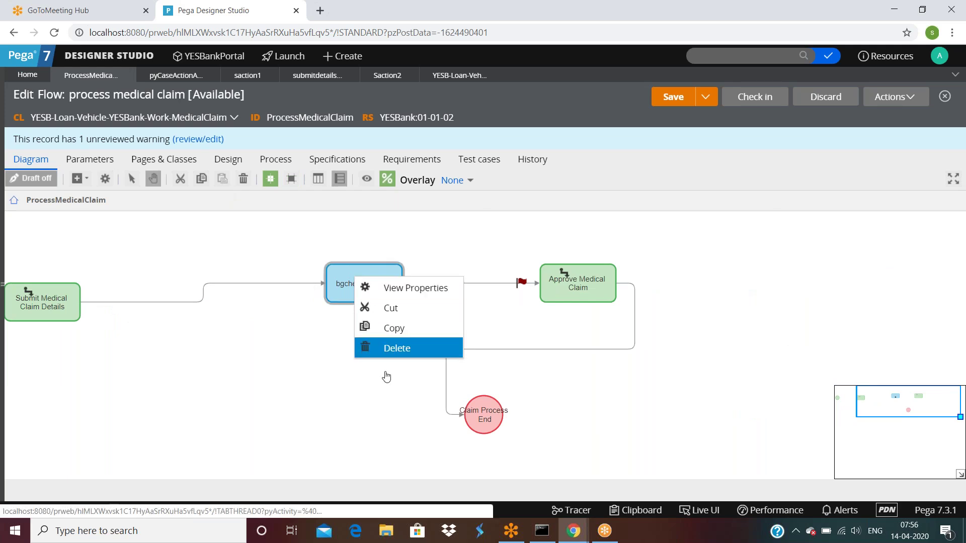
pyautogui.click(390, 348)
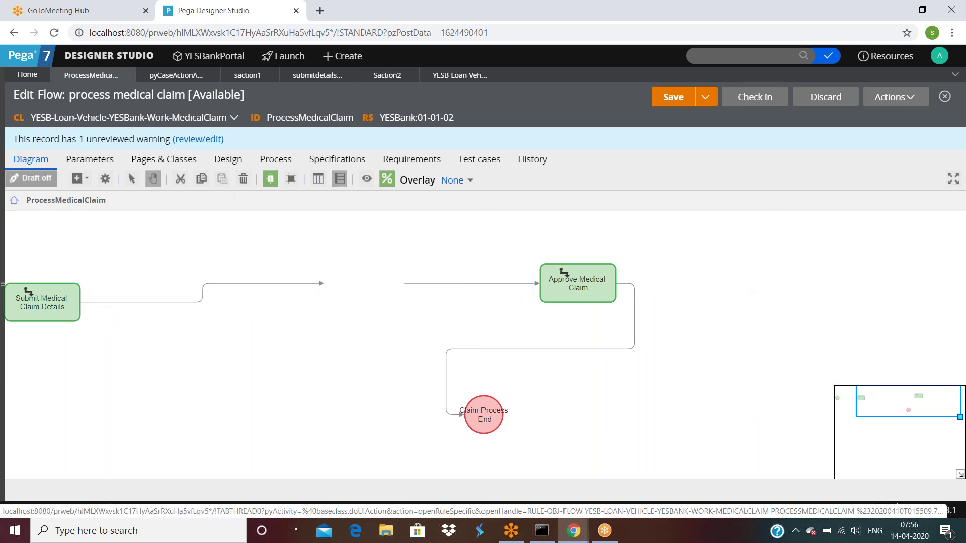
# Add a Create PDF smart shape to the flow.
pyautogui.click(80, 179)
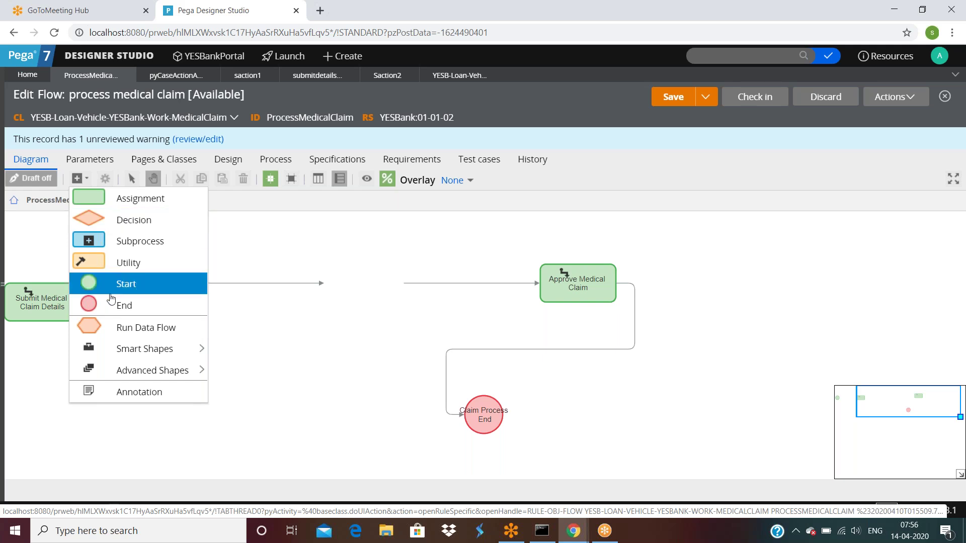
pyautogui.moveTo(130, 343)
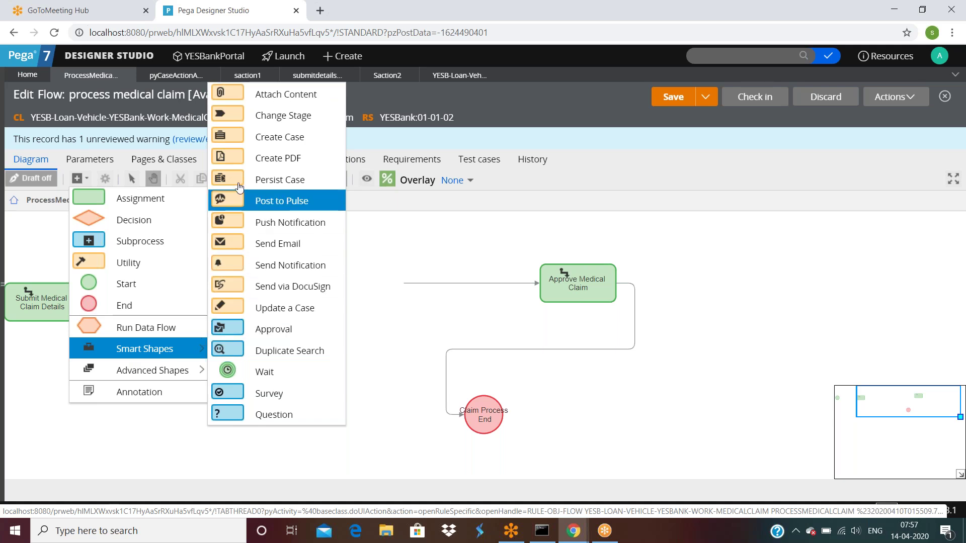
pyautogui.moveTo(239, 158); pyautogui.dragTo(291, 311)
# Connect Submit Medical Claim Details into Create PDF and delete the old connector to Approve Medical Claim.
pyautogui.click(219, 291)
pyautogui.moveTo(323, 283); pyautogui.dragTo(553, 280)
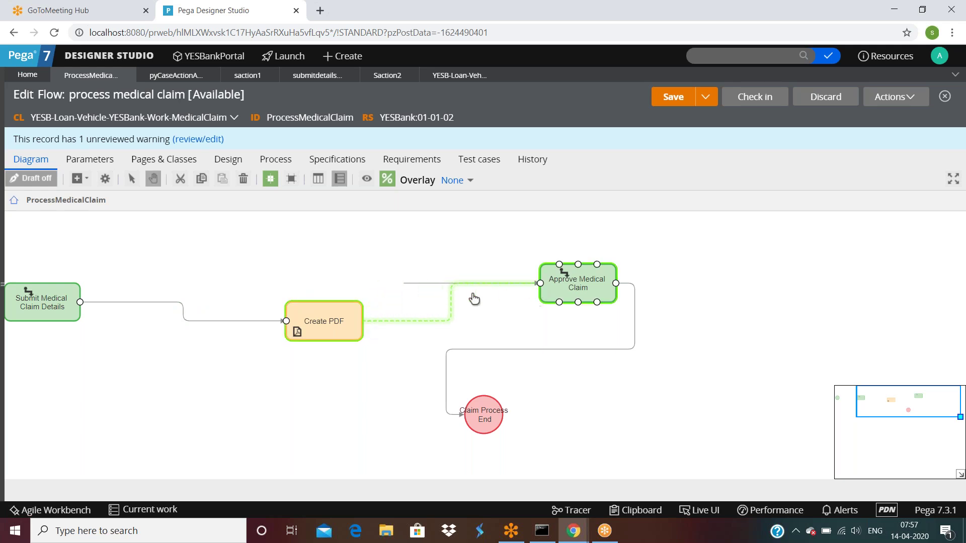
pyautogui.click(425, 283)
pyautogui.rightClick(425, 283)
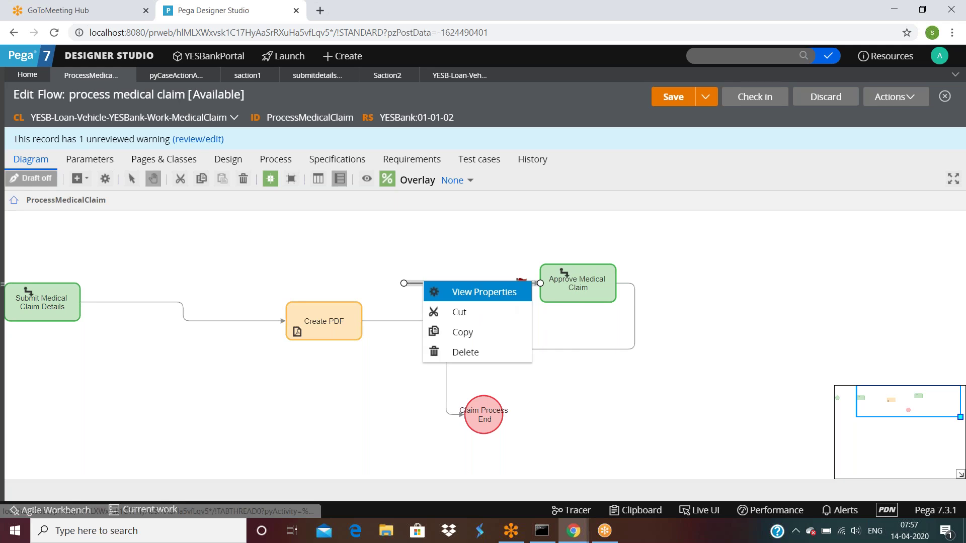
pyautogui.click(461, 351)
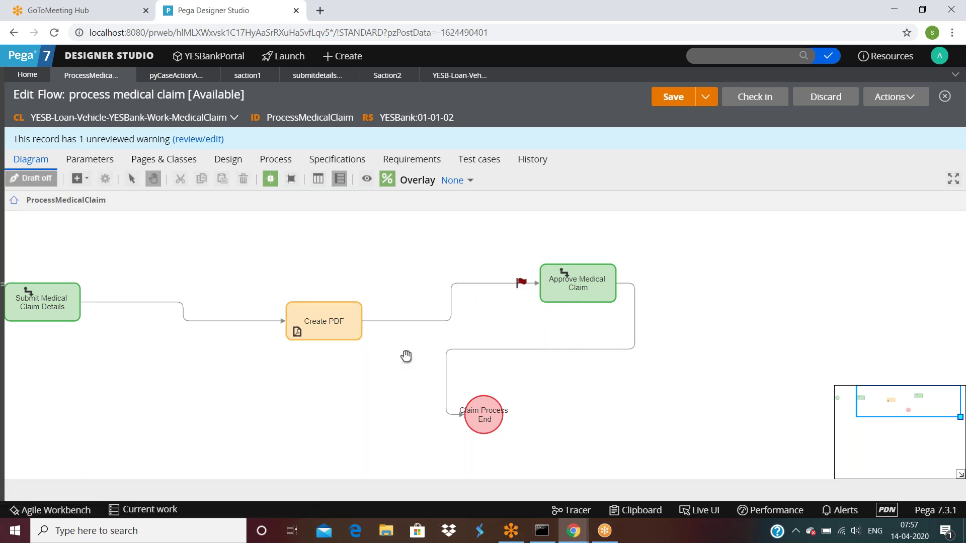
# Save, then set the Create PDF section to submitmedicalclaimdetails and description to mypdf.
pyautogui.click(673, 97)
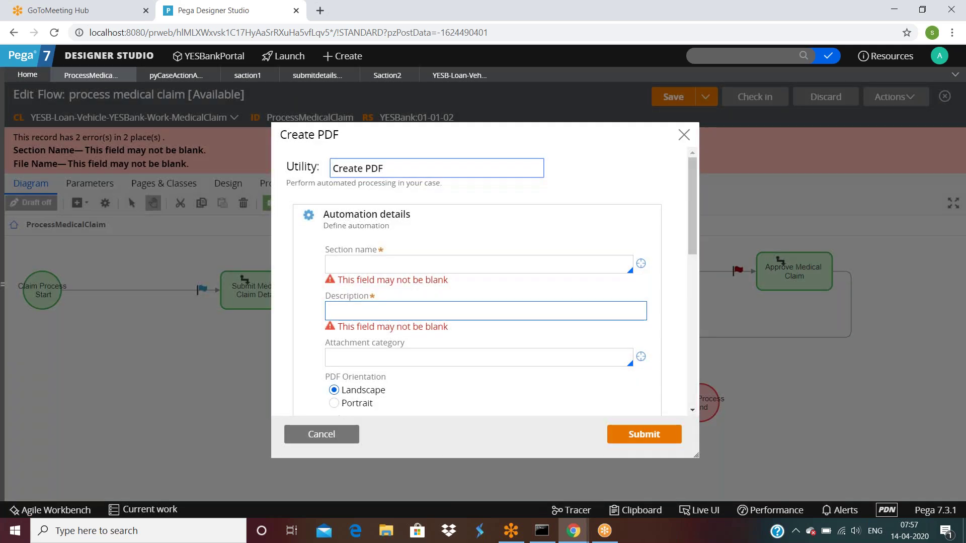
pyautogui.click(362, 266)
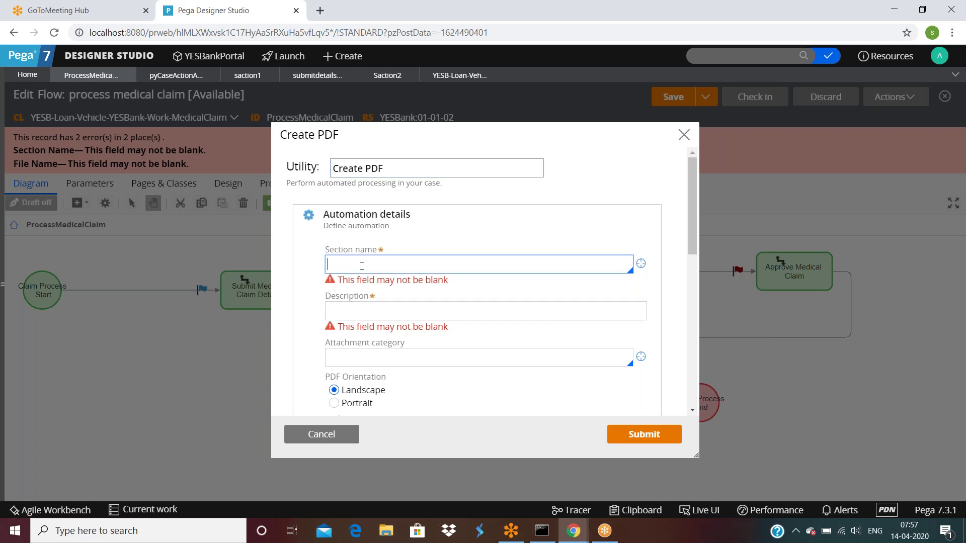
pyautogui.click(362, 267)
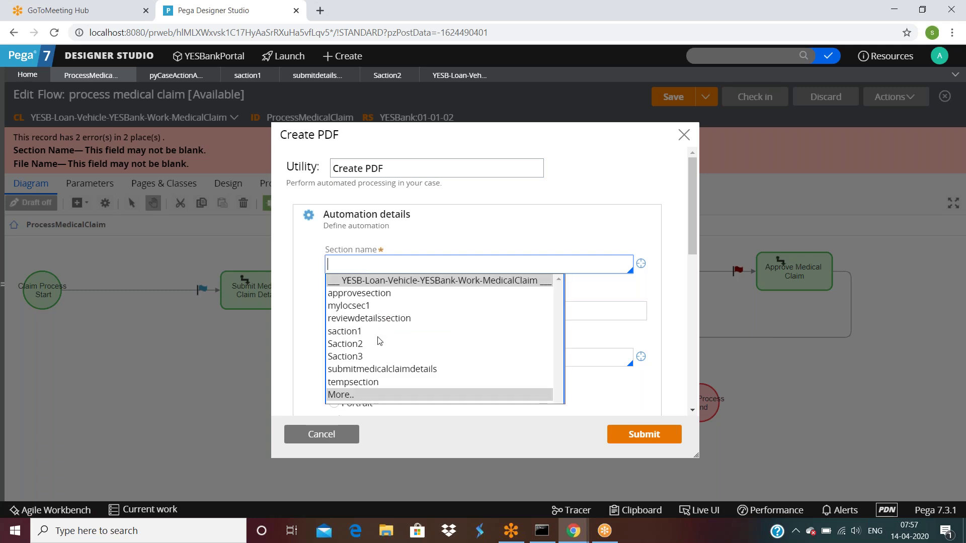
pyautogui.click(378, 370)
pyautogui.click(404, 302)
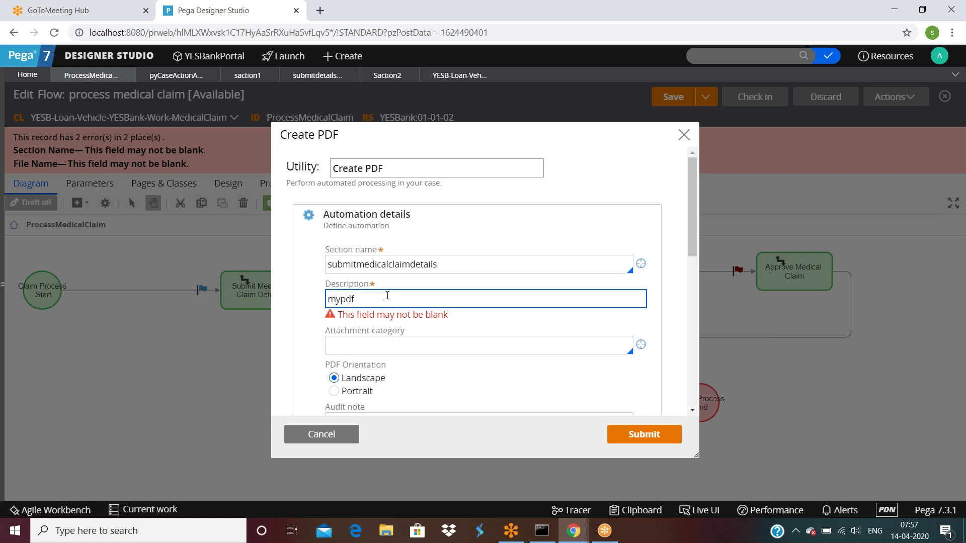
pyautogui.click(398, 344)
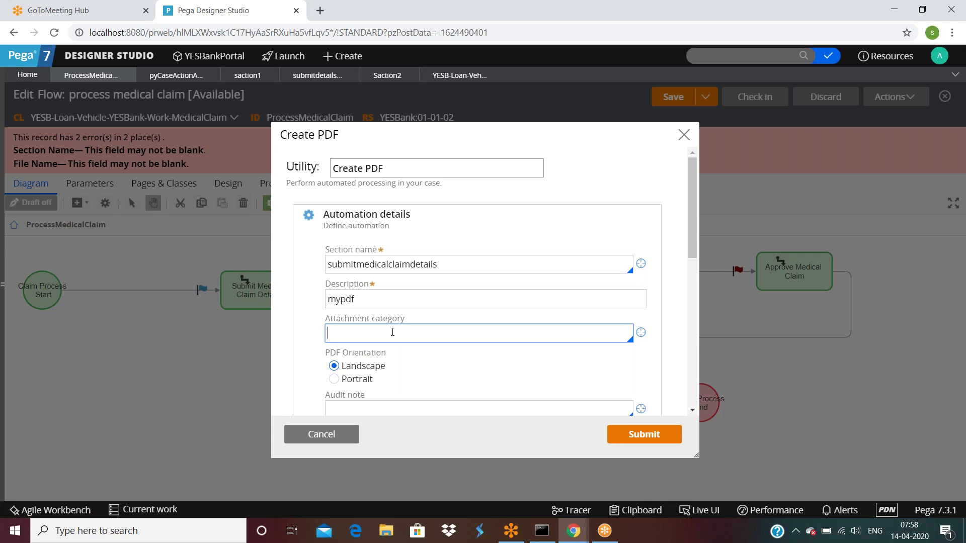
# Go through the remaining Create PDF fields, enable the navigation link, and submit the settings.
pyautogui.scroll(-3, 393, 332)
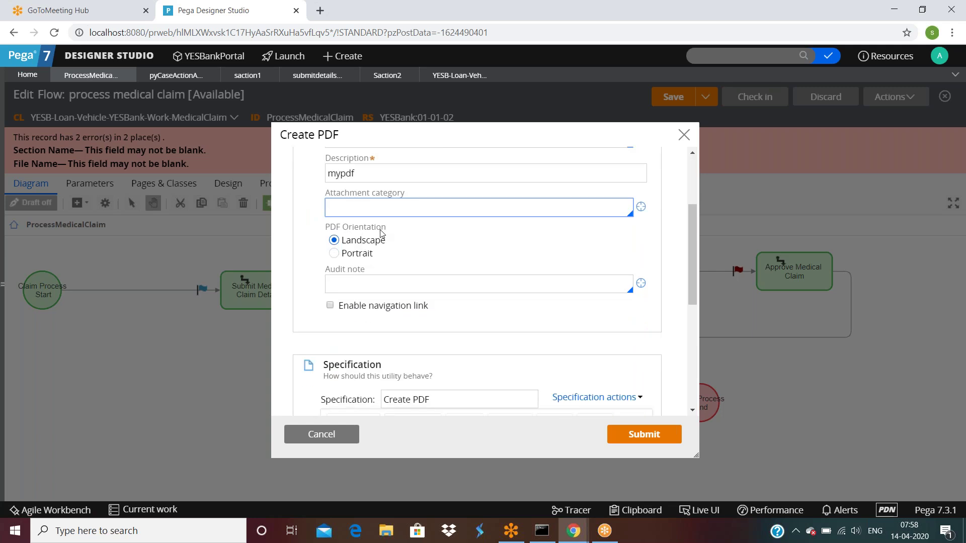
pyautogui.click(372, 291)
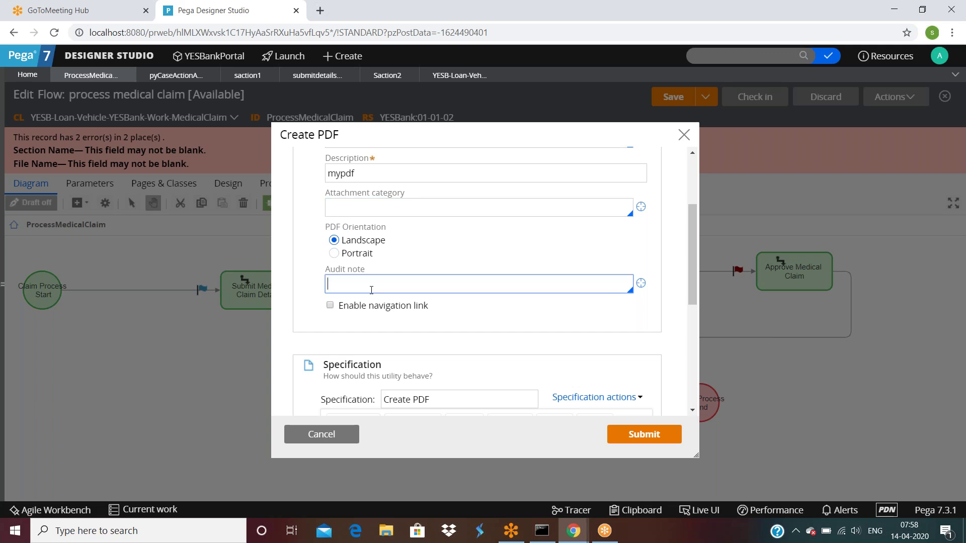
pyautogui.click(330, 305)
pyautogui.click(330, 305)
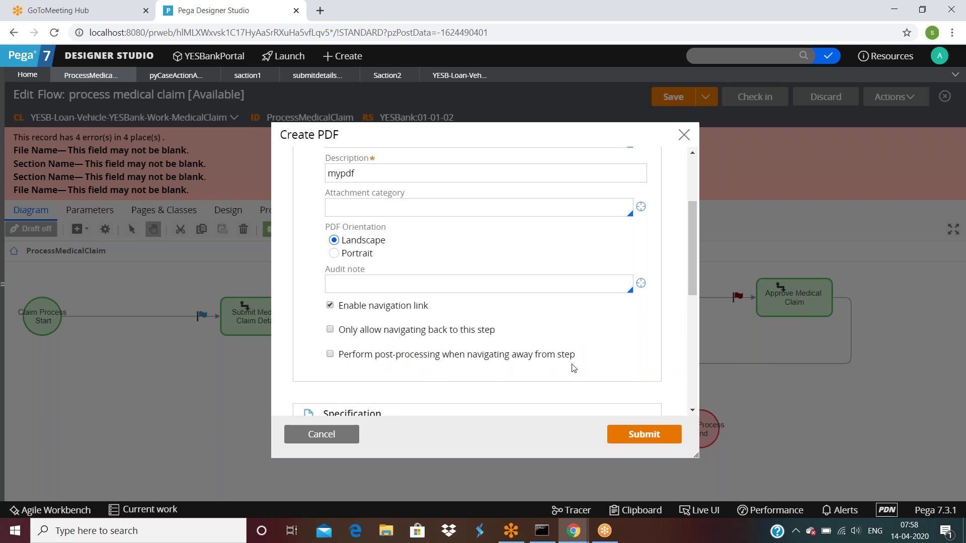
pyautogui.scroll(-5, 574, 368)
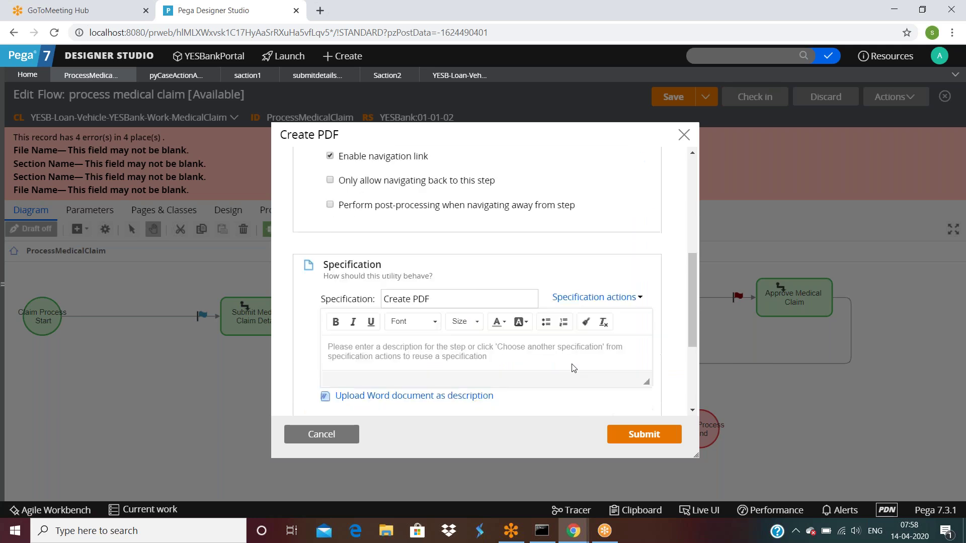
pyautogui.scroll(10, 516, 373)
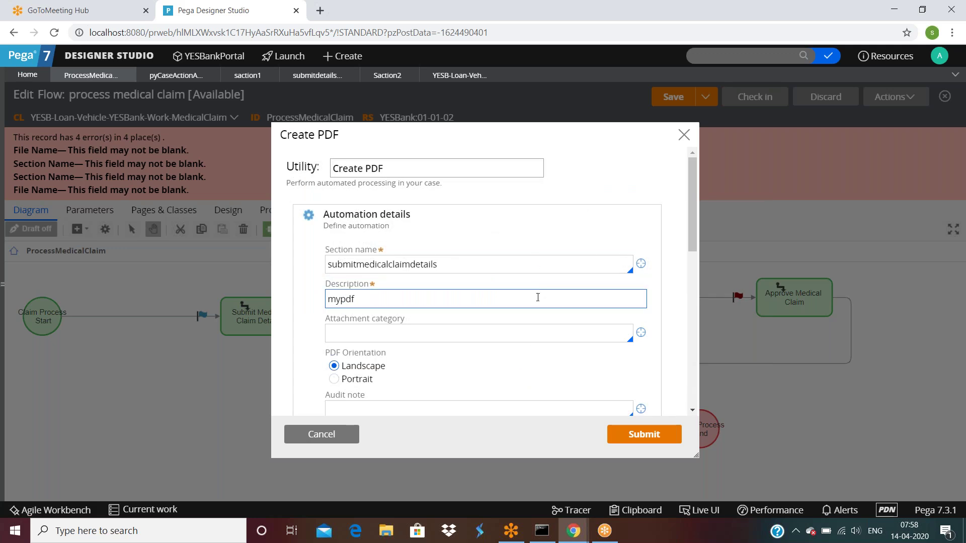
pyautogui.click(642, 434)
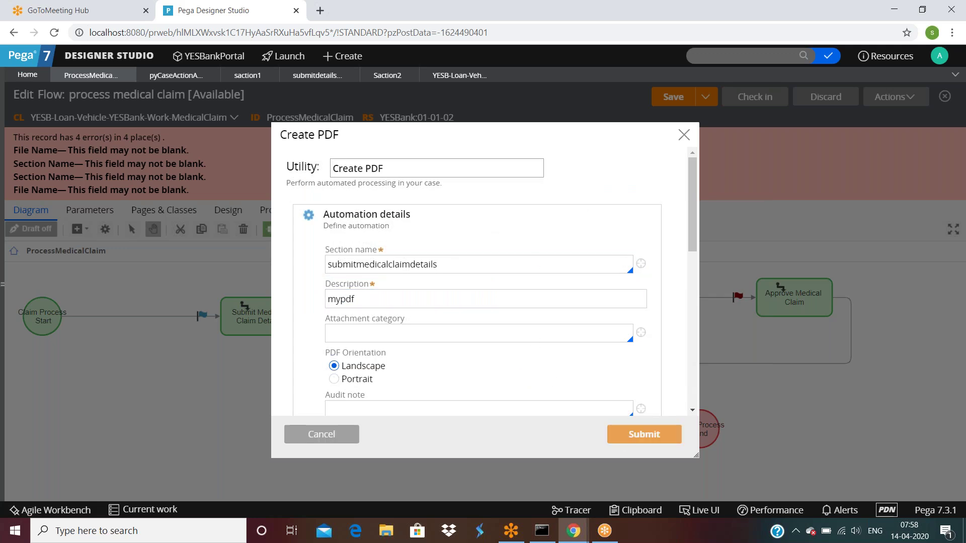
pyautogui.doubleClick(624, 290)
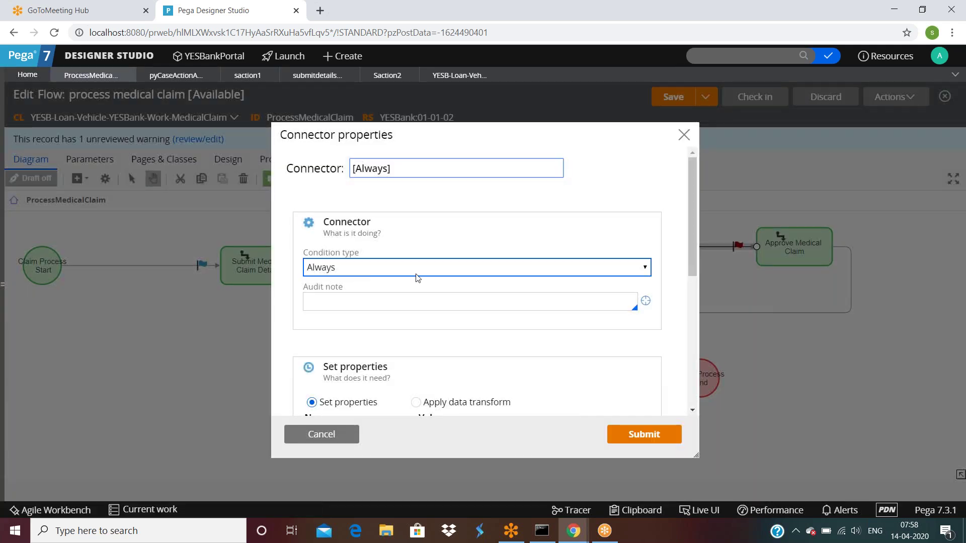
# Close the connector properties without making changes.
pyautogui.scroll(-3, 490, 281)
pyautogui.scroll(-3, 491, 283)
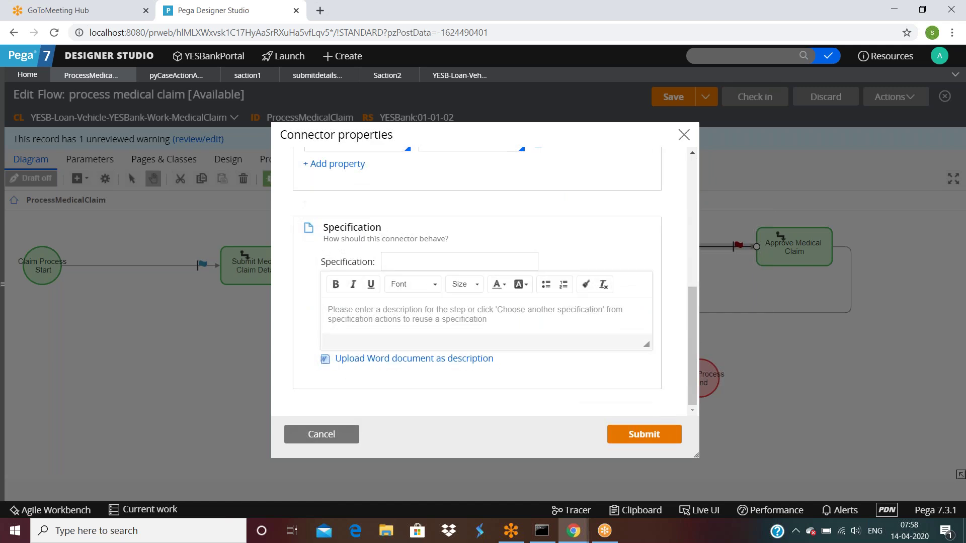
pyautogui.scroll(6, 481, 293)
pyautogui.scroll(-4, 481, 292)
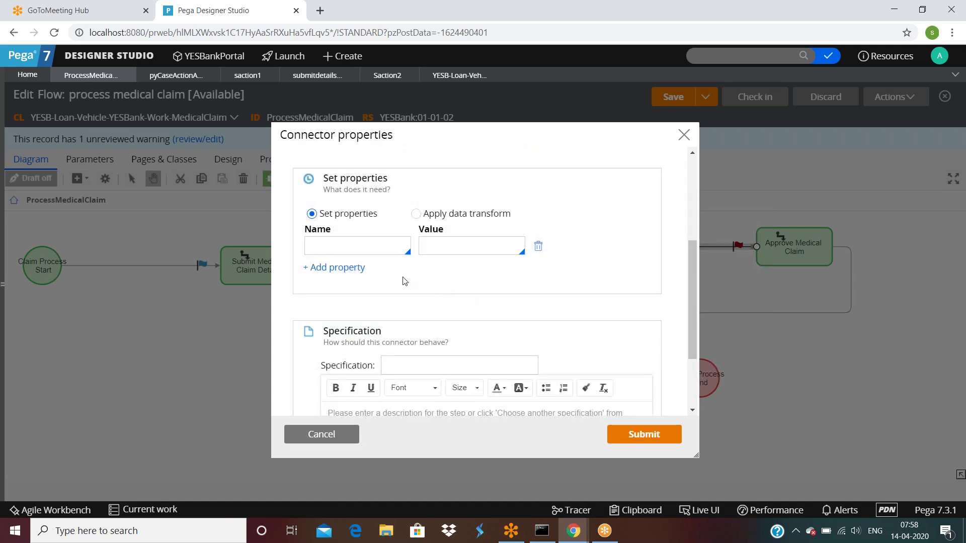
pyautogui.click(366, 245)
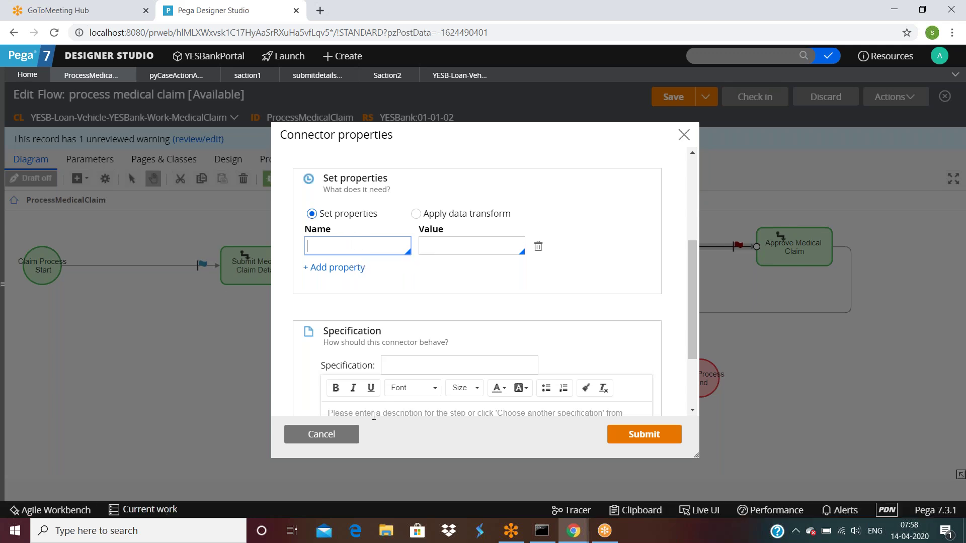
pyautogui.click(309, 435)
# Recheck the Create PDF section name, resubmit its settings, and save the flow.
pyautogui.click(518, 296)
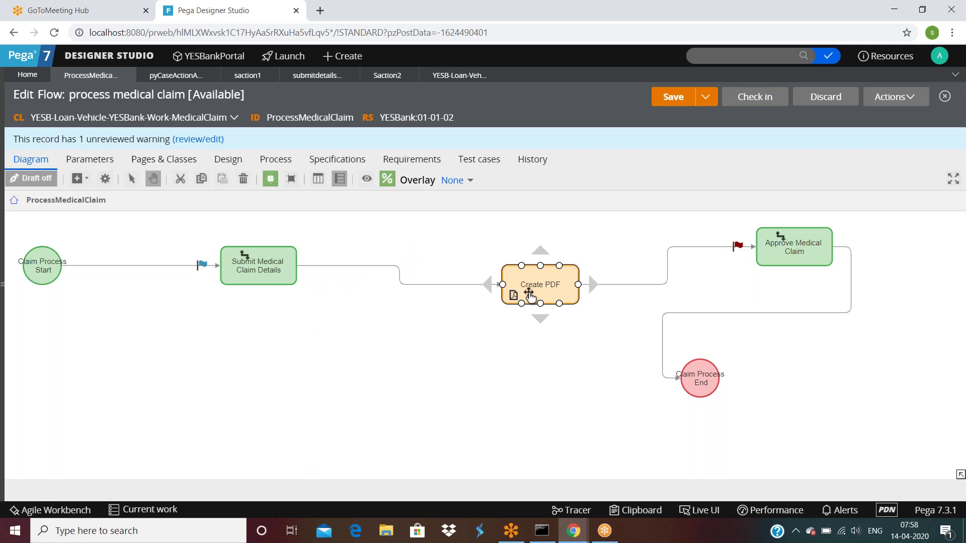
pyautogui.doubleClick(529, 296)
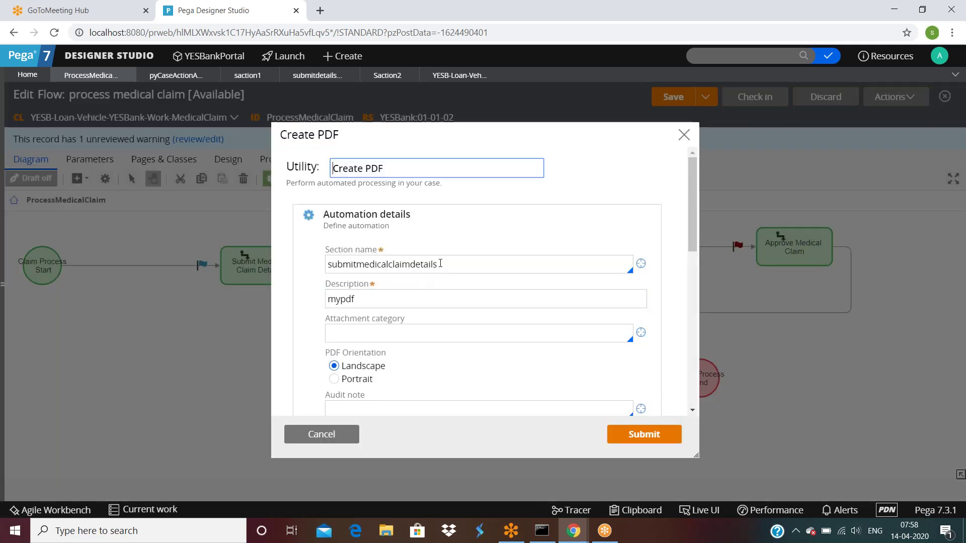
pyautogui.doubleClick(440, 264)
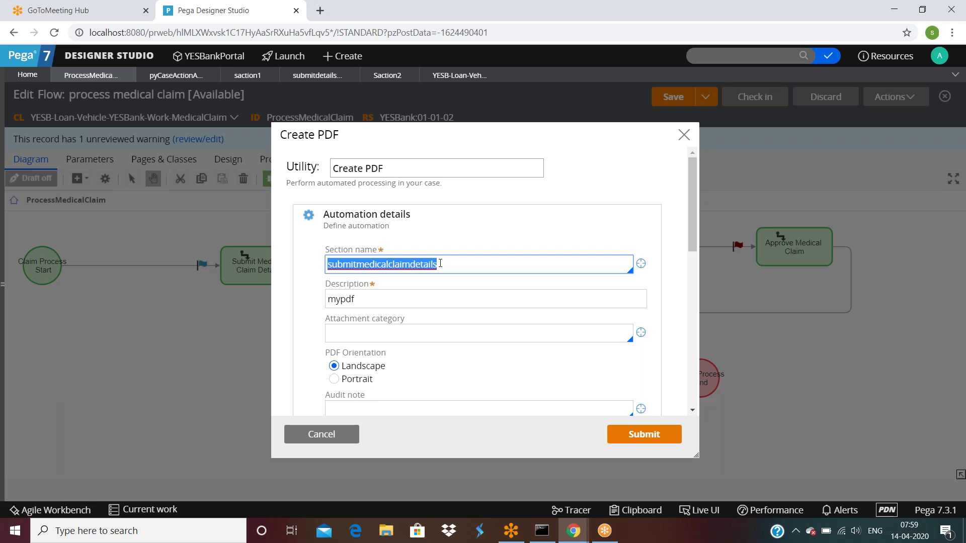
pyautogui.click(642, 442)
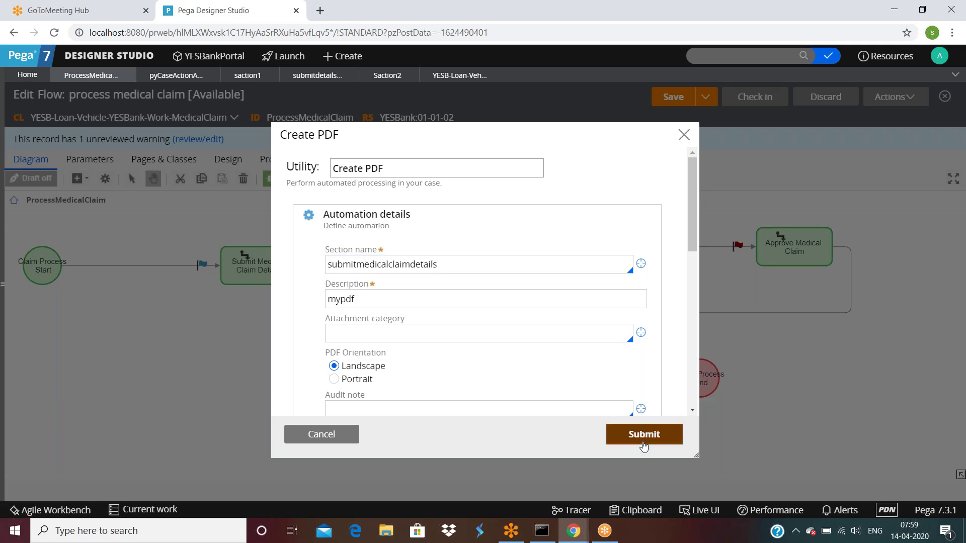
pyautogui.click(672, 96)
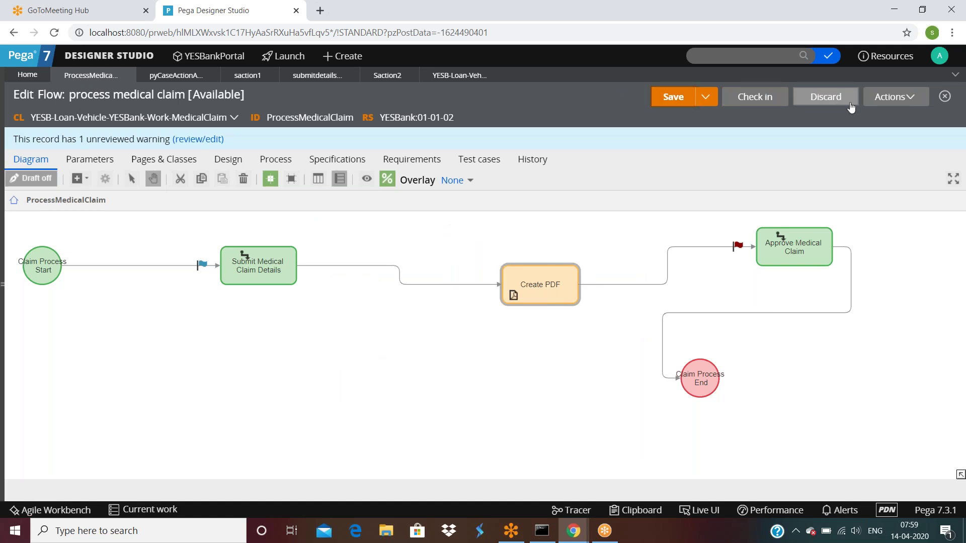
# Run the process medical claim flow as a new case.
pyautogui.click(896, 96)
pyautogui.click(822, 143)
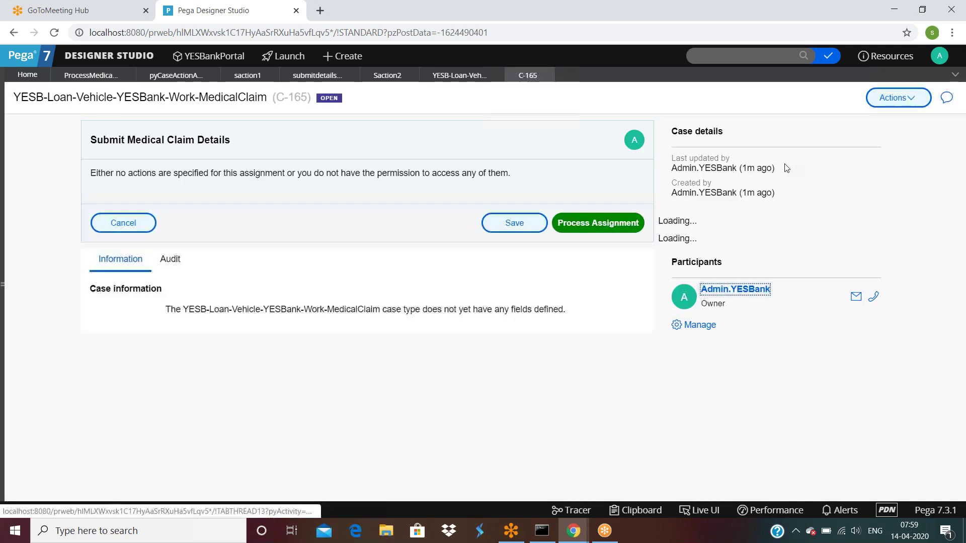
pyautogui.click(673, 533)
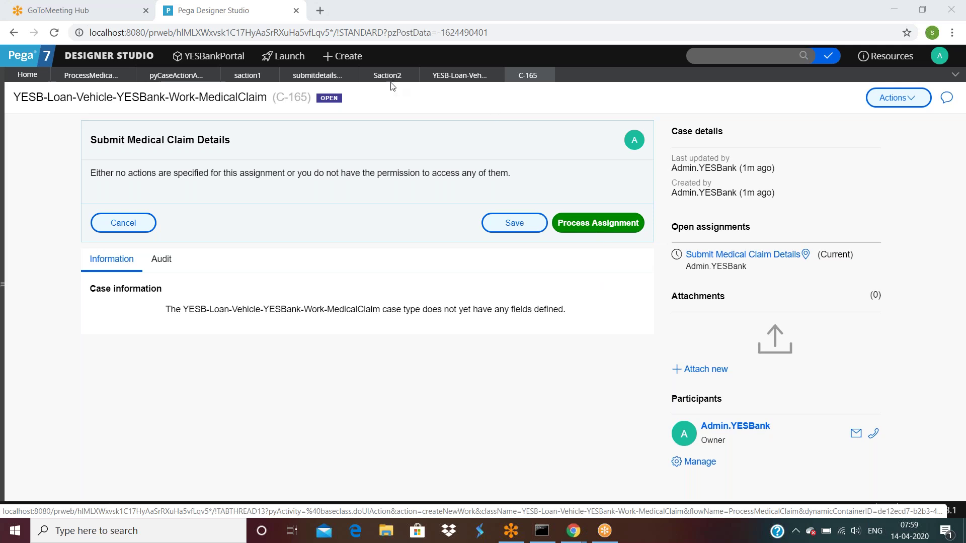
# Review submitdetailsfaction's layout and its submitmedicalclaimdetails section rule.
pyautogui.click(316, 75)
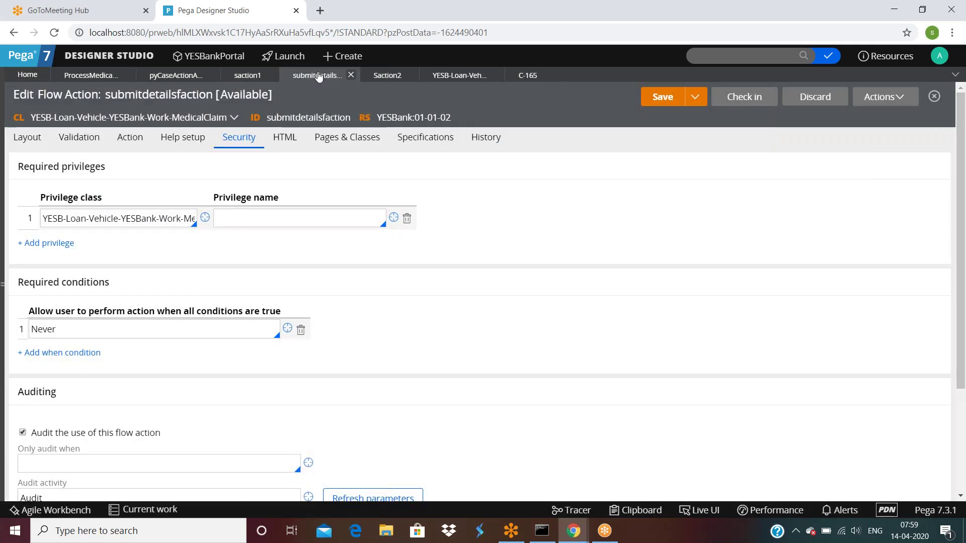
pyautogui.click(28, 137)
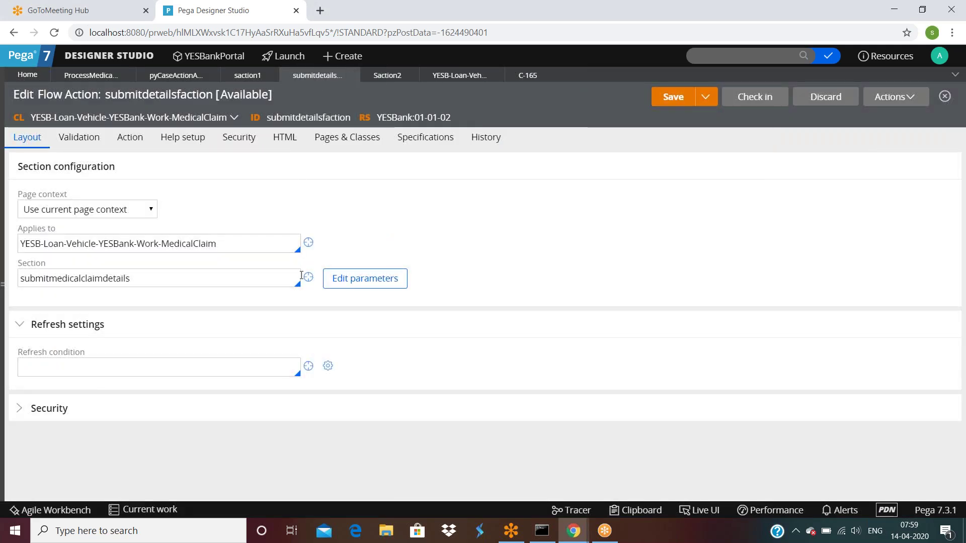
pyautogui.click(309, 277)
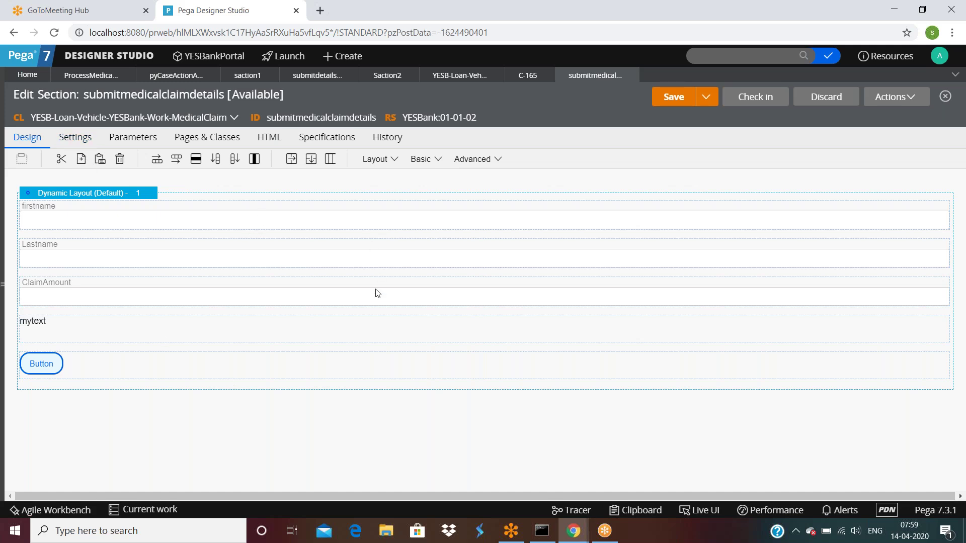
# Process case C-165's assignment and select its 'No flow action chosen' message.
pyautogui.click(528, 75)
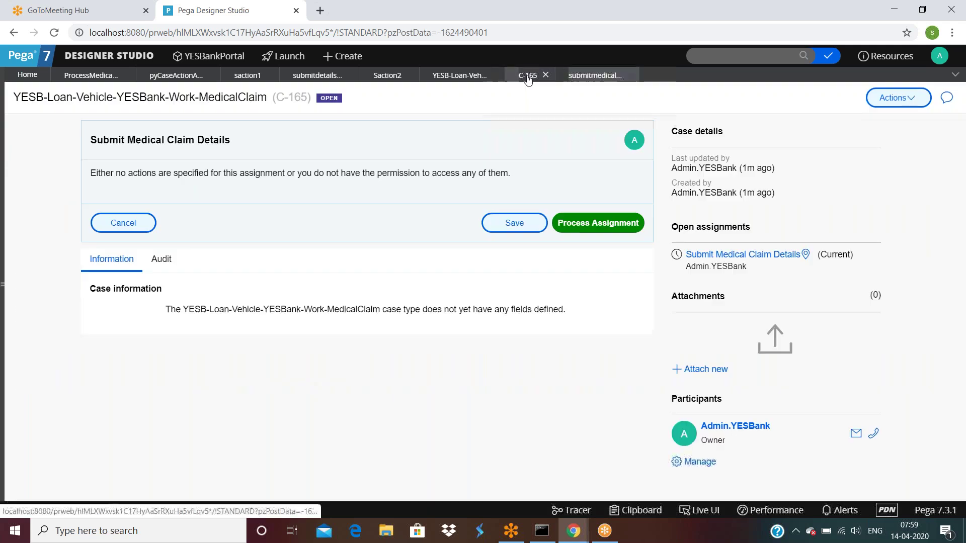
pyautogui.click(598, 222)
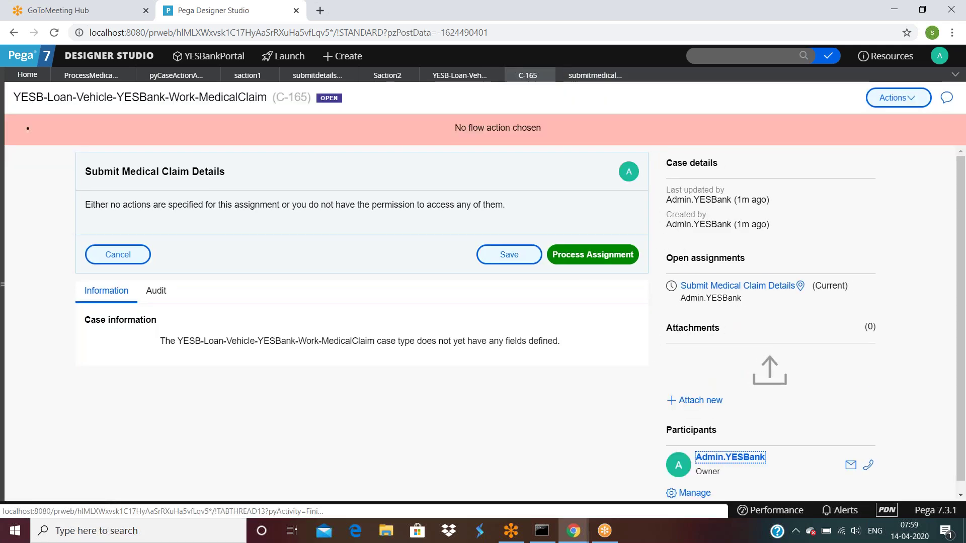
pyautogui.moveTo(448, 131); pyautogui.dragTo(575, 132)
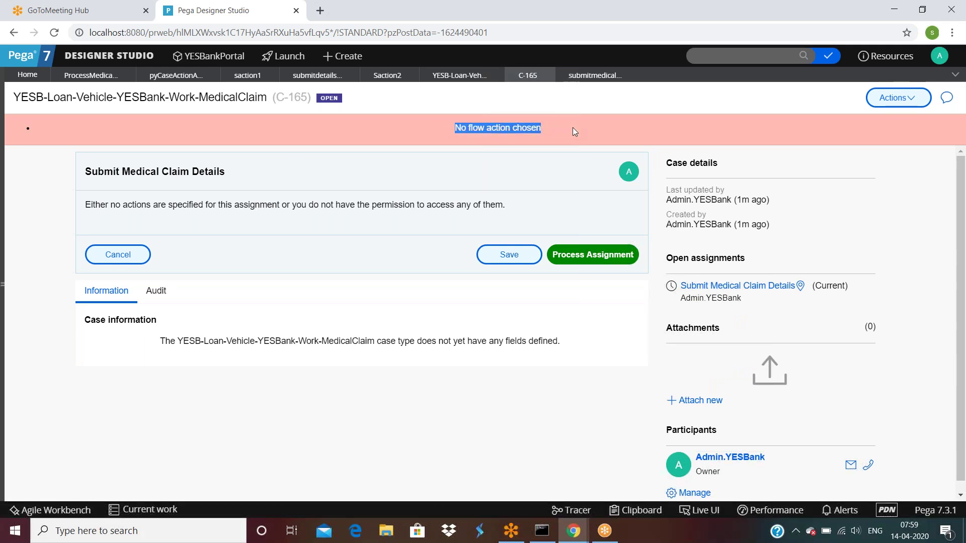
# Delete the 'Never' when condition on submitdetailsfaction's Security tab.
pyautogui.click(305, 79)
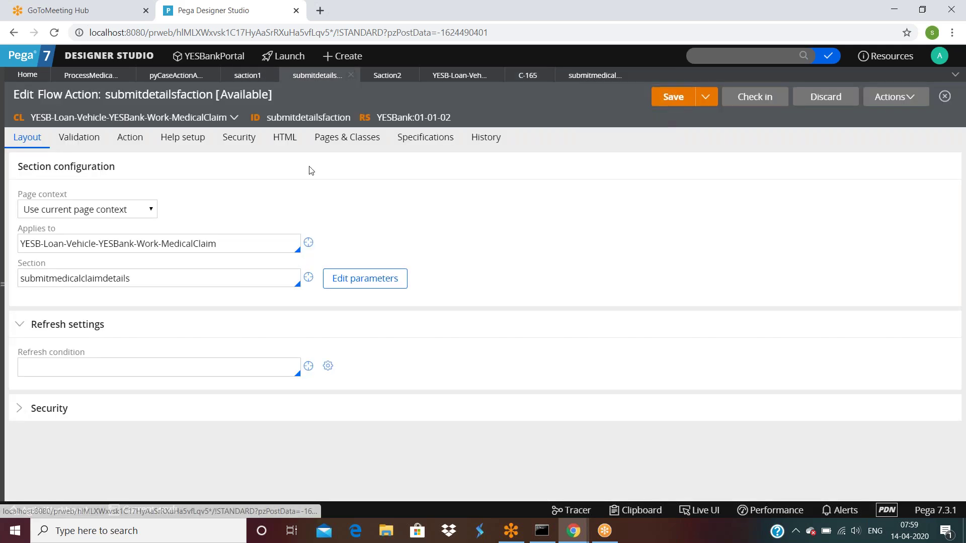
pyautogui.click(238, 138)
pyautogui.click(122, 329)
pyautogui.hotkey('ctrl', 'a')
pyautogui.press('BackSpace')
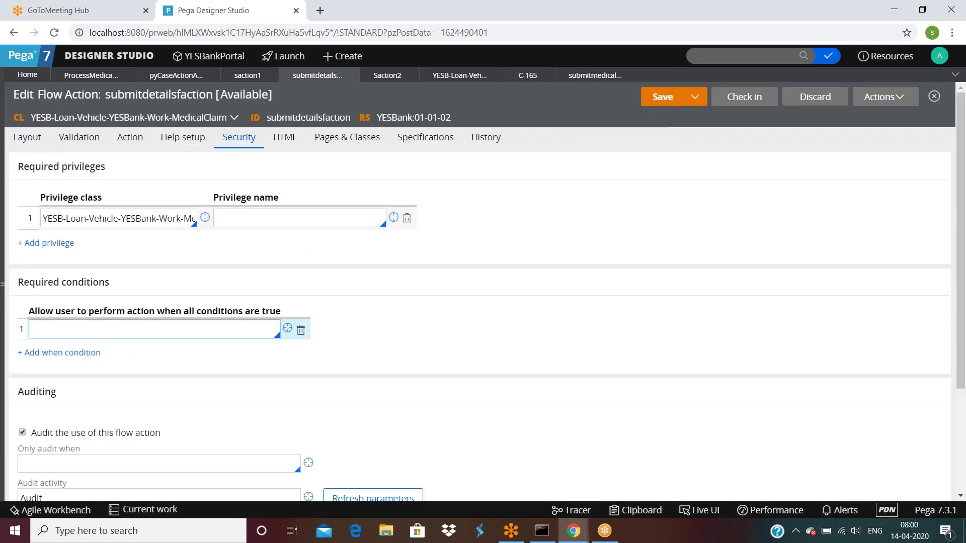
# Refresh case C-165 and process its assignment through to Approve Medical Claim.
pyautogui.click(528, 76)
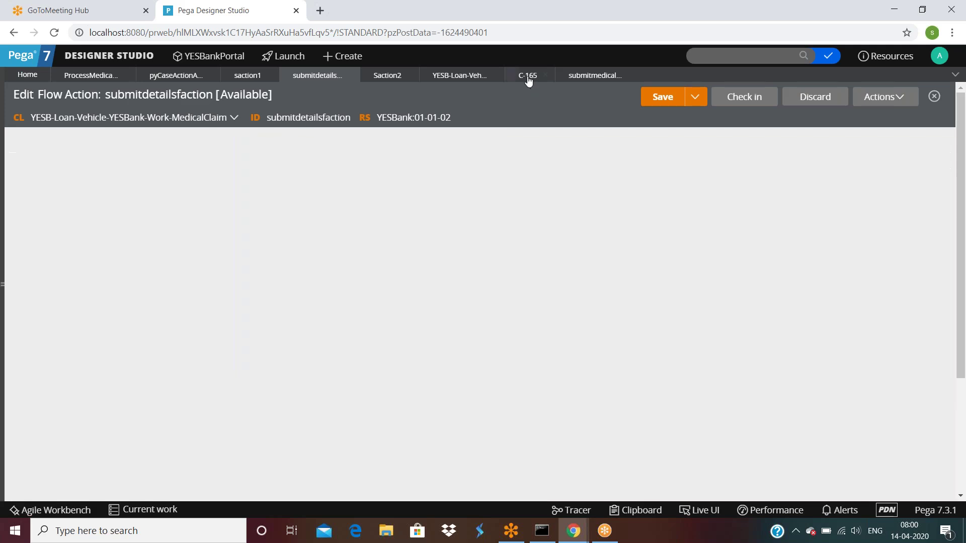
pyautogui.click(883, 101)
pyautogui.click(880, 118)
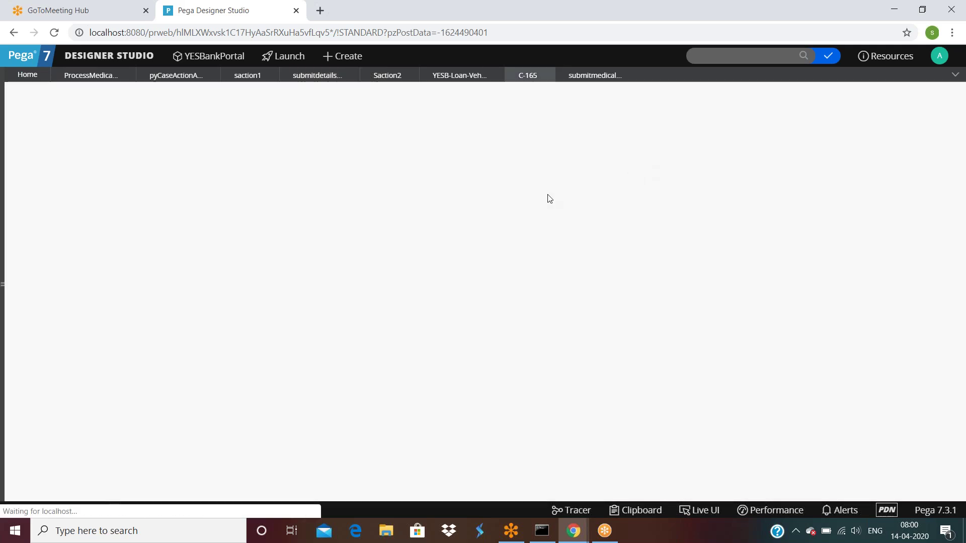
pyautogui.click(615, 372)
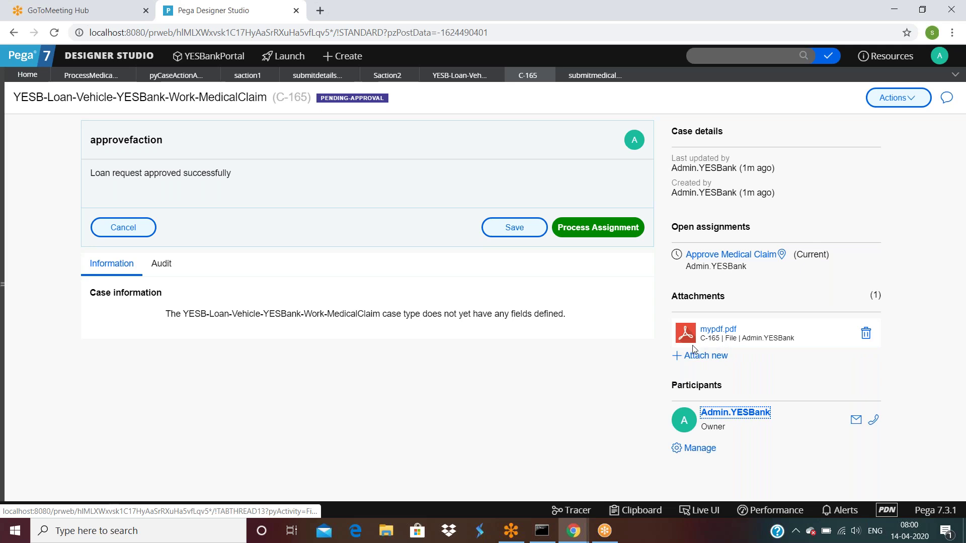
# Download the mypdf.pdf attachment and open it.
pyautogui.click(720, 331)
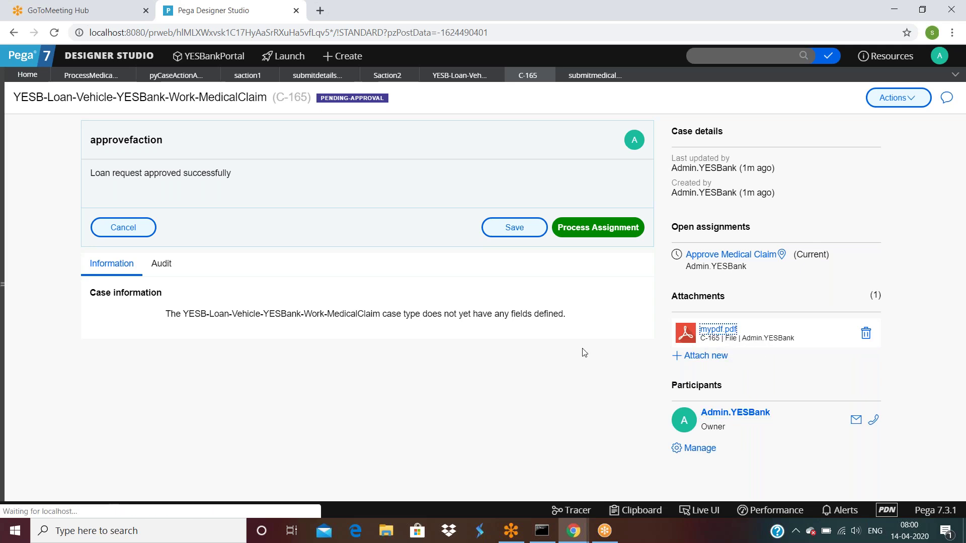
pyautogui.rightClick(51, 512)
pyautogui.click(100, 425)
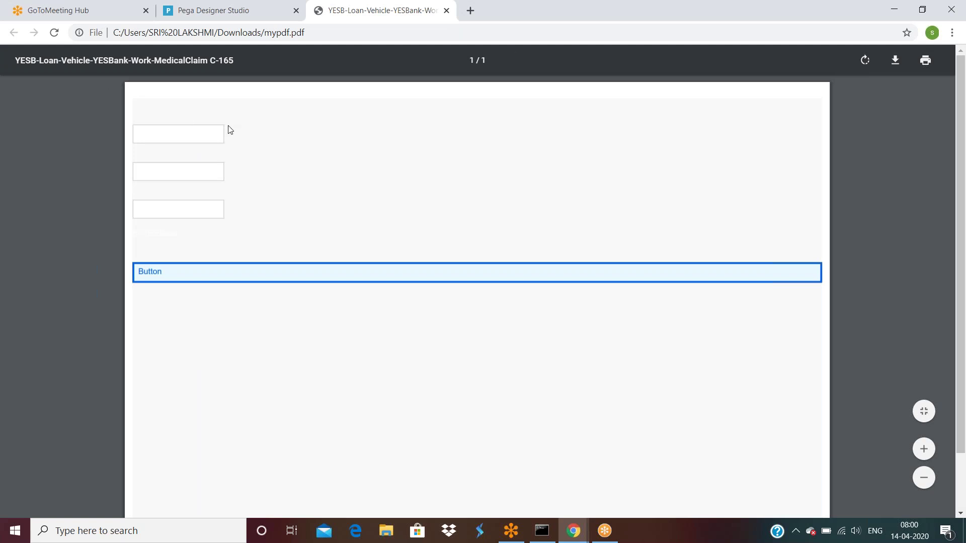
# Look over mypdf.pdf's claim form, select its faint label, then return to Designer Studio.
pyautogui.scroll(-2, 230, 128)
pyautogui.scroll(2, 229, 133)
pyautogui.doubleClick(133, 114)
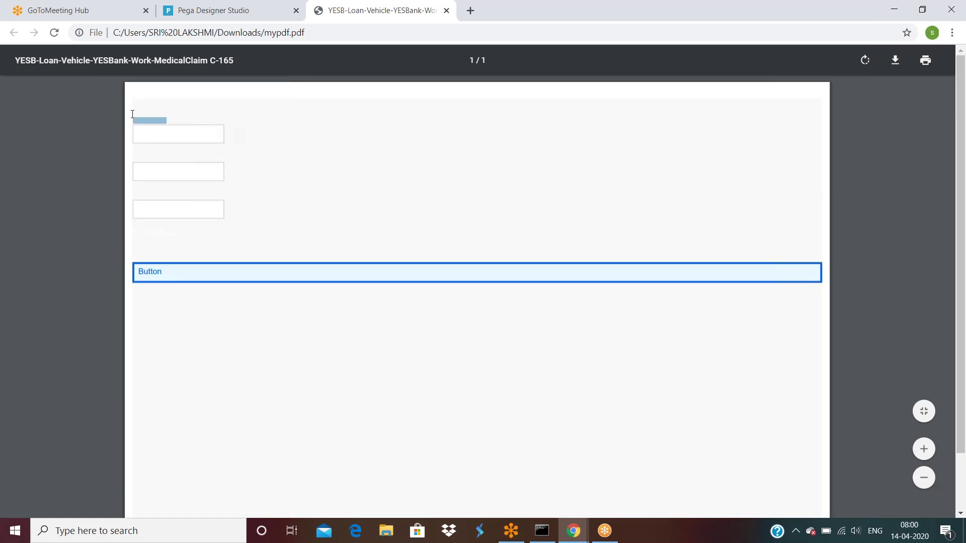
pyautogui.click(241, 15)
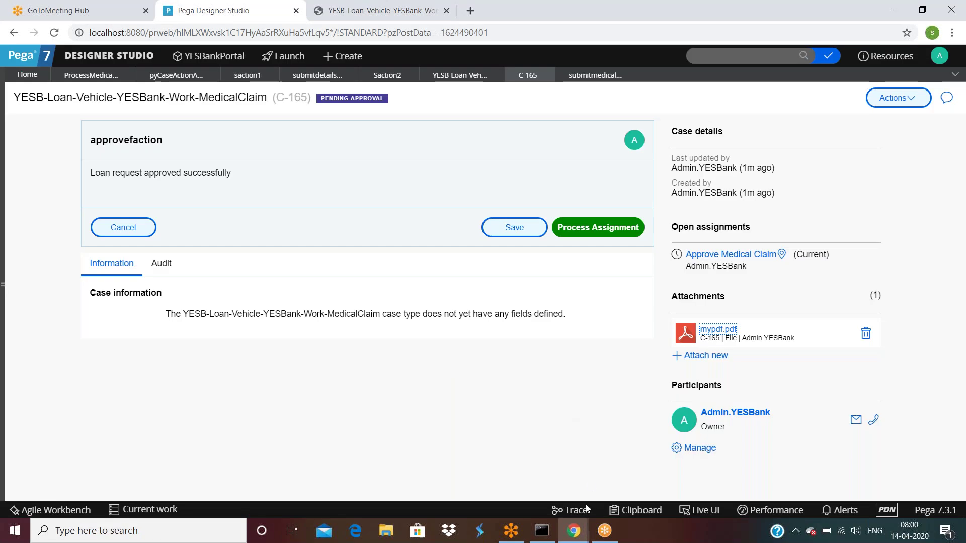
# Try launching Tracer, then restore, reposition and re-maximize the Chrome window.
pyautogui.click(576, 513)
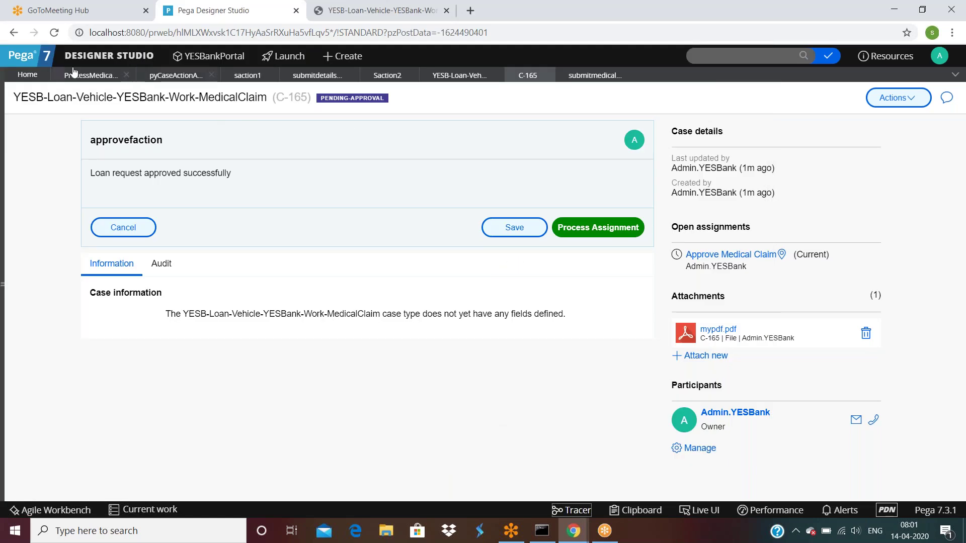
pyautogui.doubleClick(663, 12)
pyautogui.moveTo(636, 28); pyautogui.dragTo(650, 17)
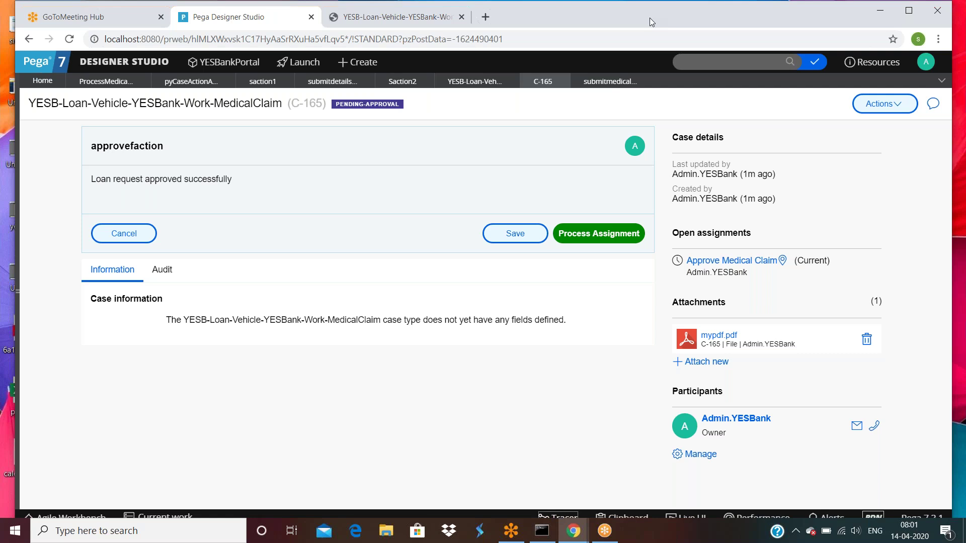
pyautogui.doubleClick(651, 17)
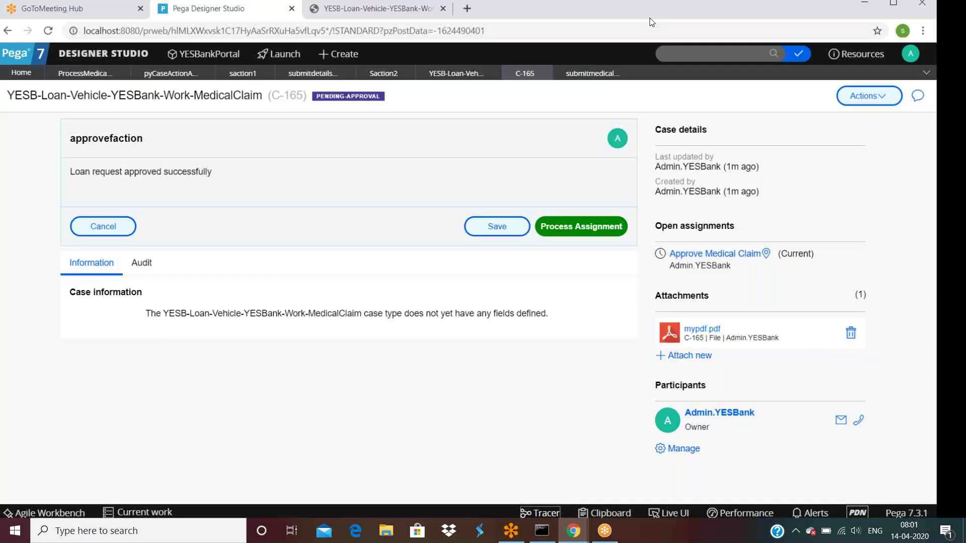
# Open the Create PDF shape's properties and select its submitmedicalclaimdetails section name.
pyautogui.click(90, 75)
pyautogui.doubleClick(543, 293)
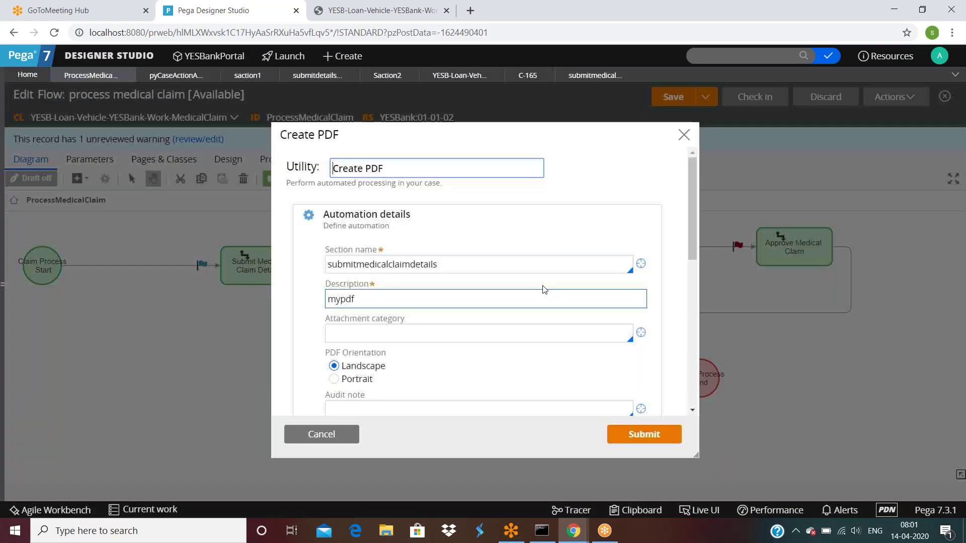
pyautogui.click(345, 265)
pyautogui.doubleClick(345, 265)
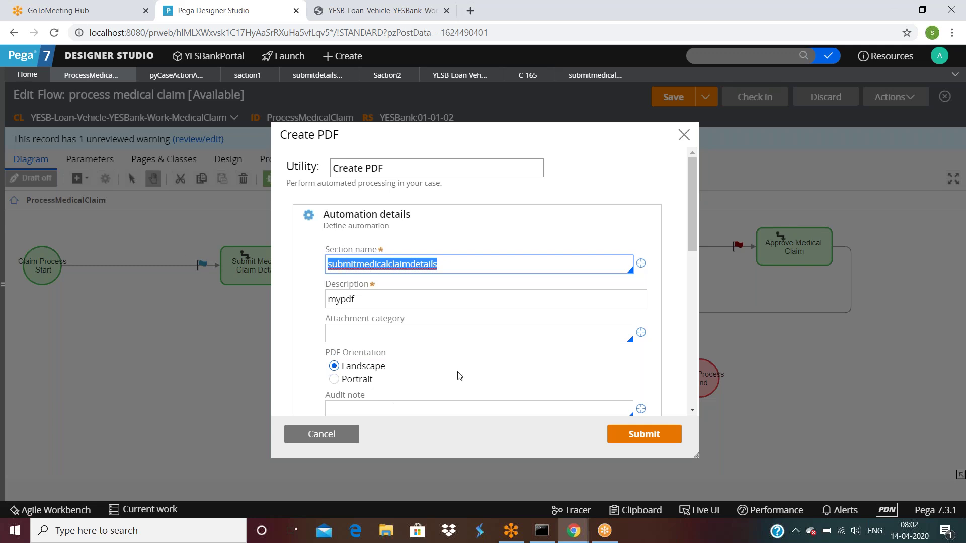
pyautogui.click(633, 511)
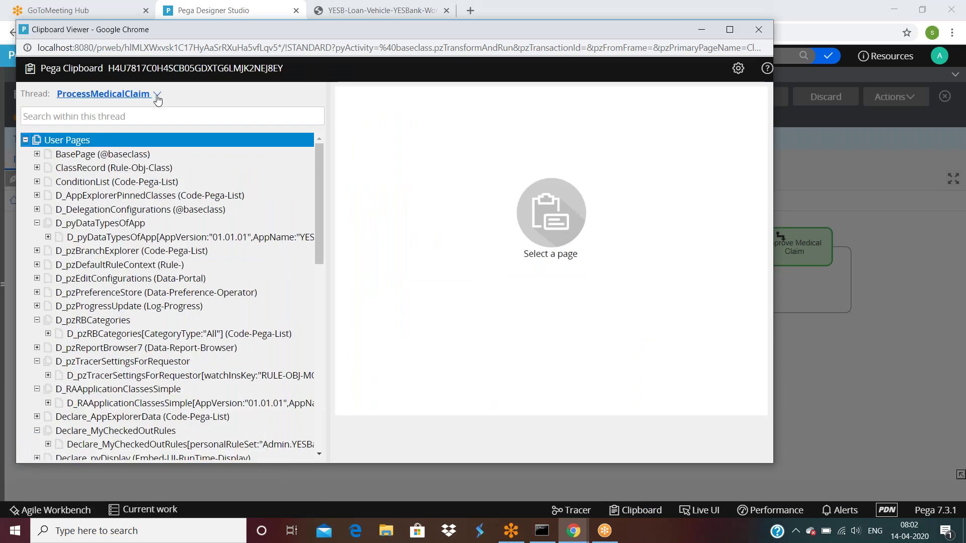
# Switch the Clipboard to the C-165 thread and show pyWorkPage's properties.
pyautogui.click(157, 96)
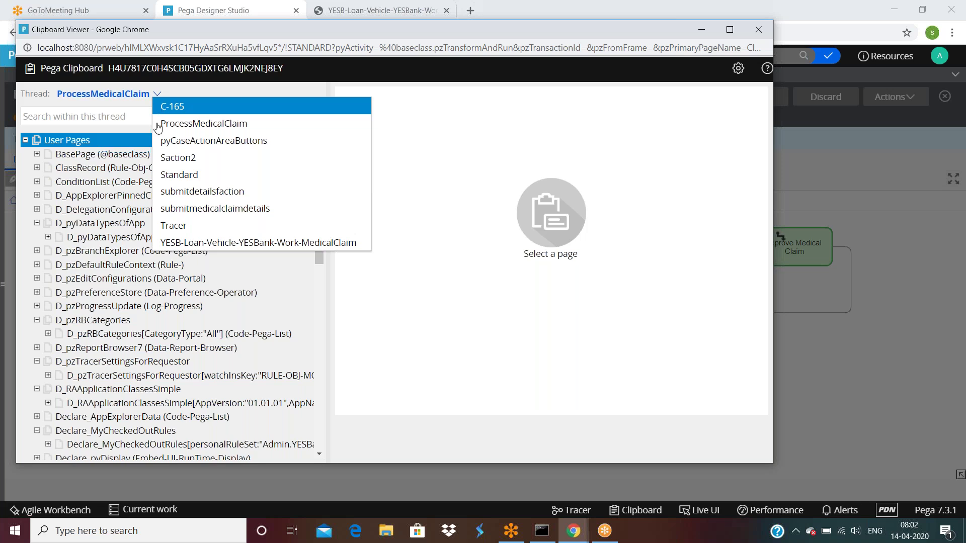
pyautogui.scroll(-3, 166, 297)
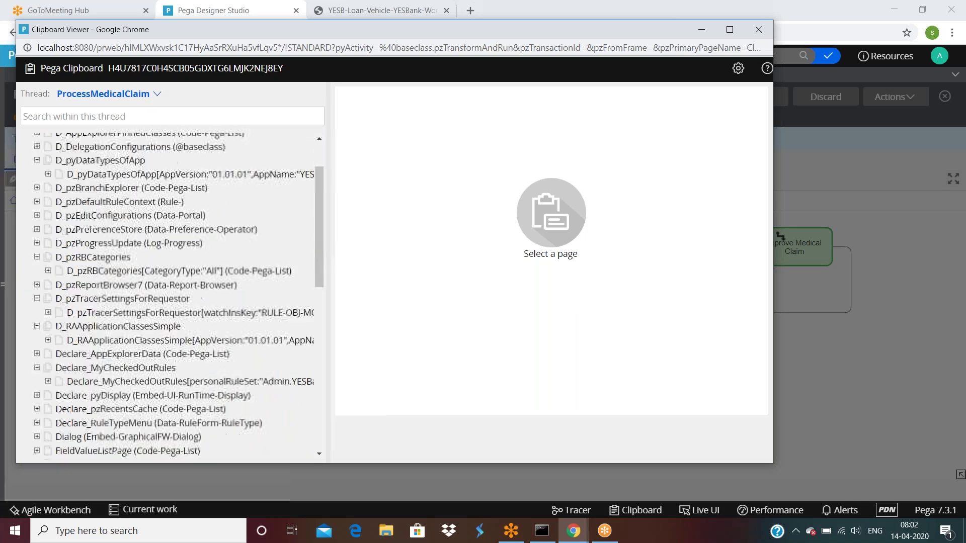
pyautogui.moveTo(157, 94)
pyautogui.click(174, 108)
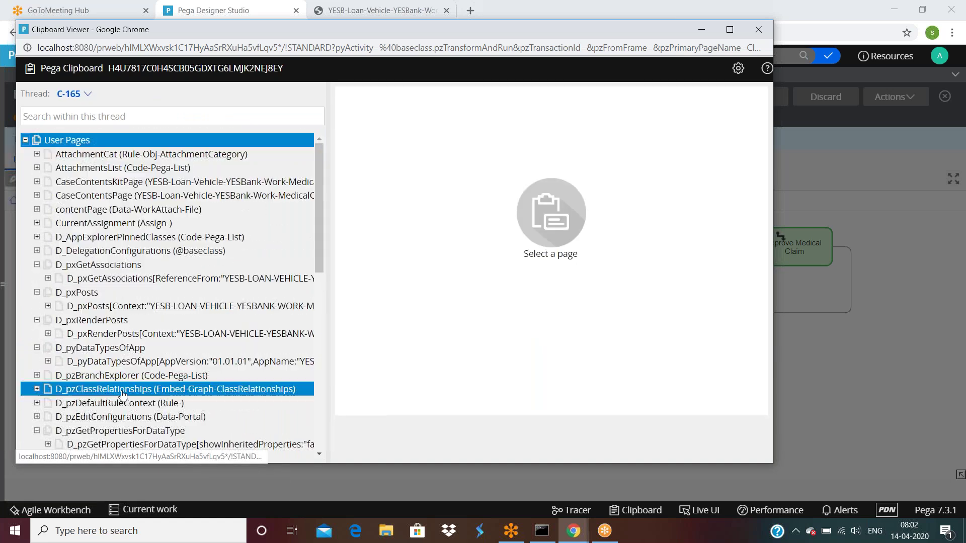
pyautogui.scroll(-10, 121, 375)
pyautogui.click(98, 345)
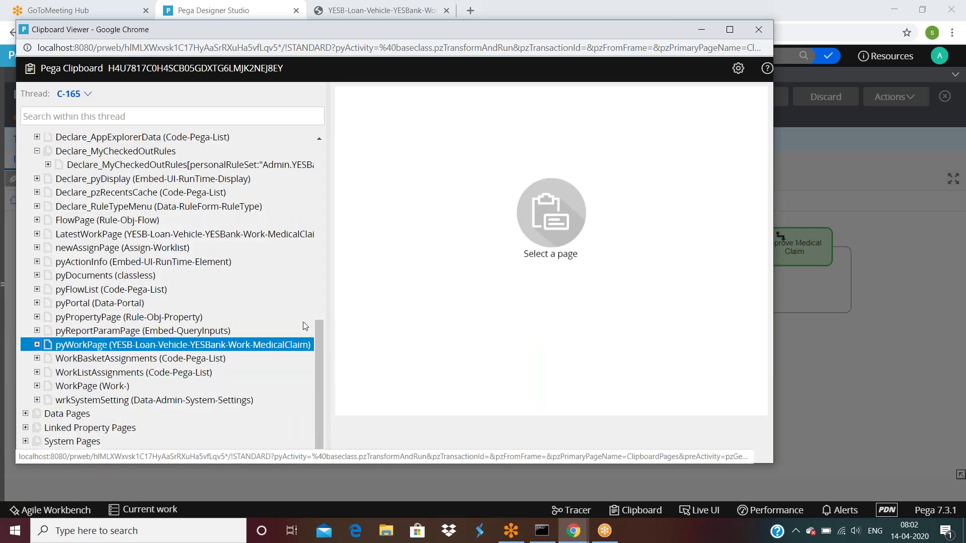
# Expand pyWorkPage and pyAttachments to show the Link-Attachment page for mypdf.pdf.
pyautogui.scroll(-15, 434, 251)
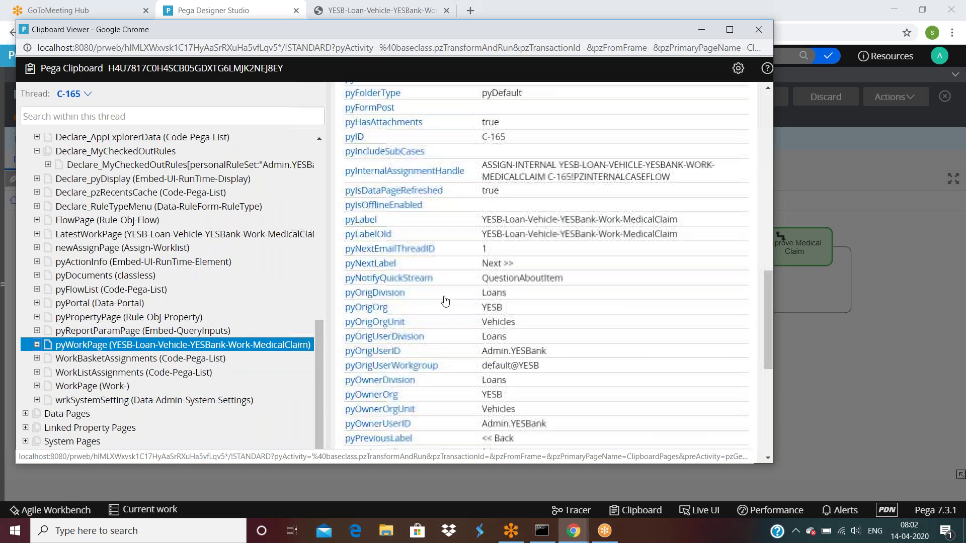
pyautogui.click(37, 347)
pyautogui.click(120, 373)
pyautogui.scroll(-3, 126, 381)
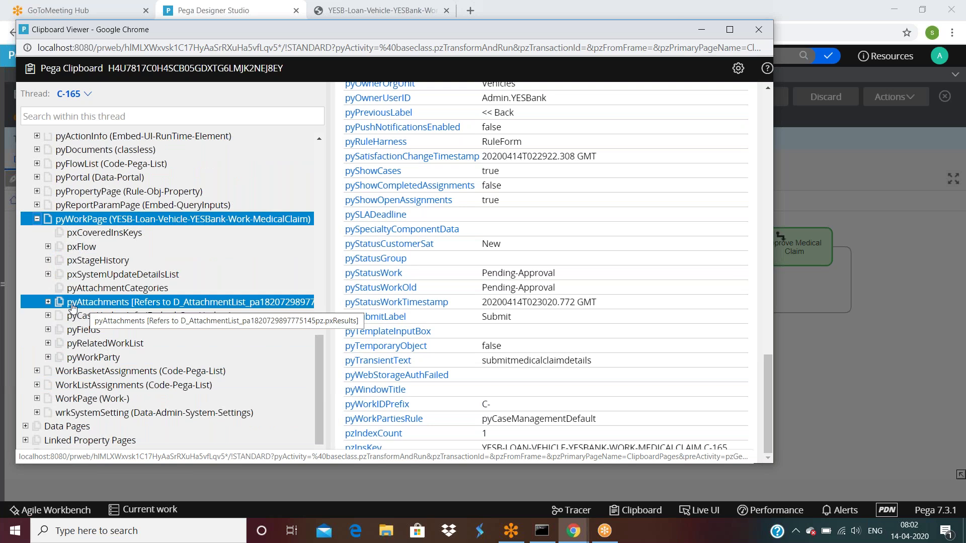
pyautogui.click(47, 302)
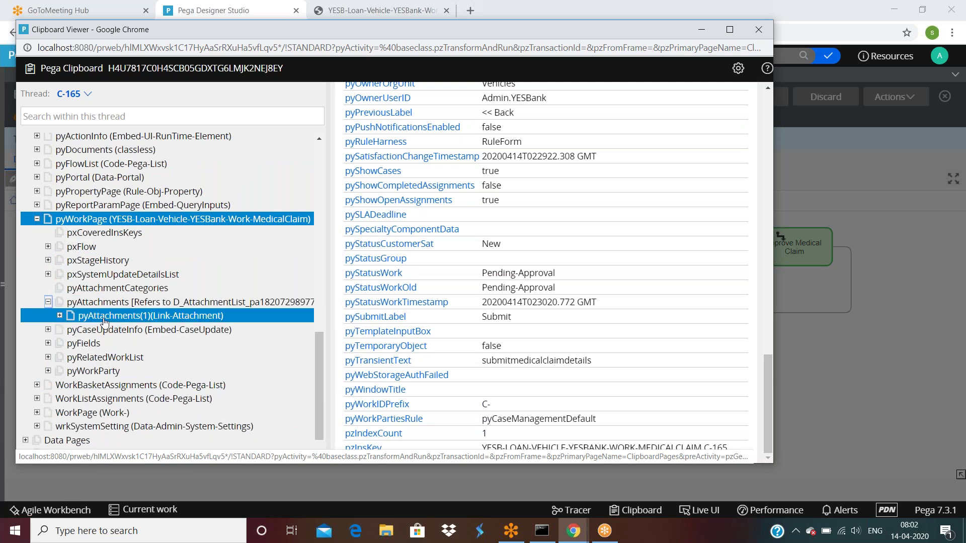
pyautogui.click(71, 316)
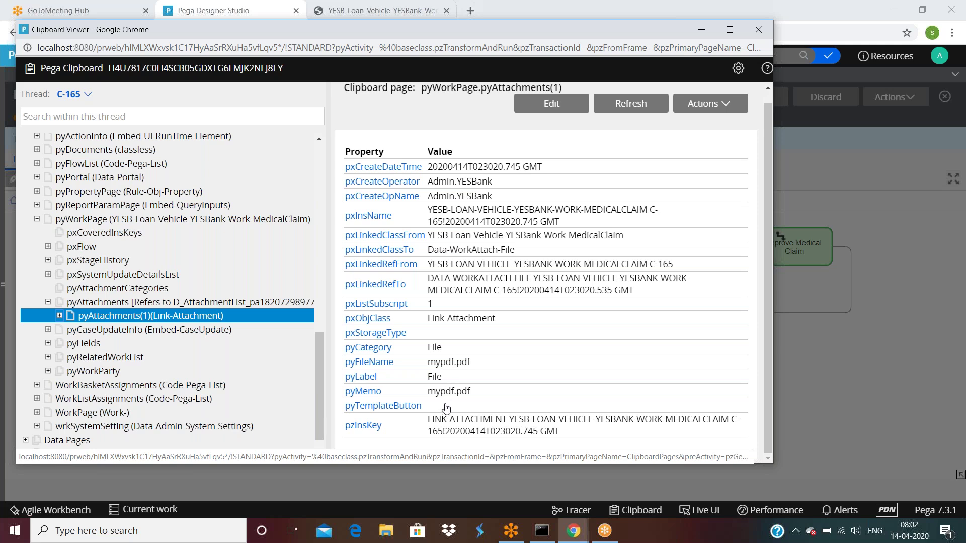
# Return to Designer Studio and search Windows for 'pgadmin'.
pyautogui.click(792, 162)
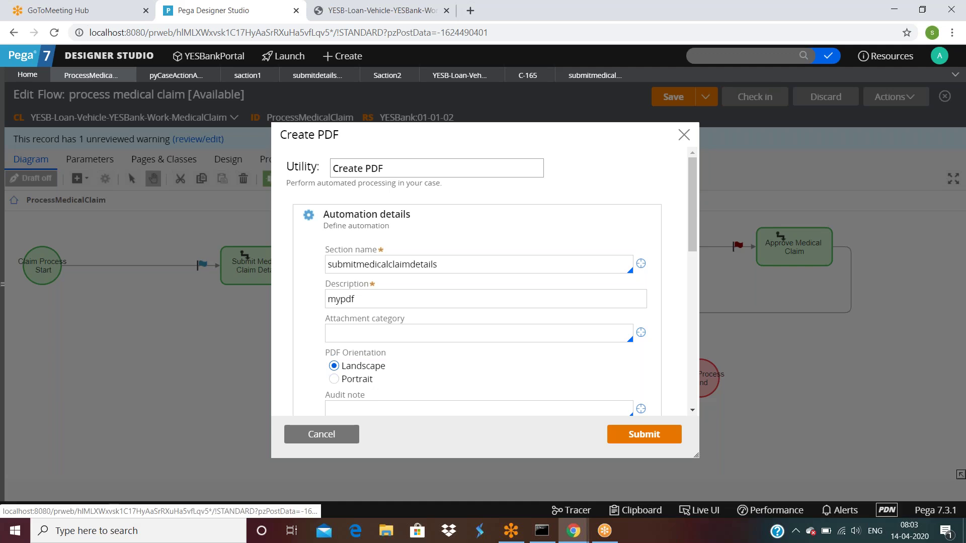
pyautogui.click(125, 530)
pyautogui.write('pgadmin')
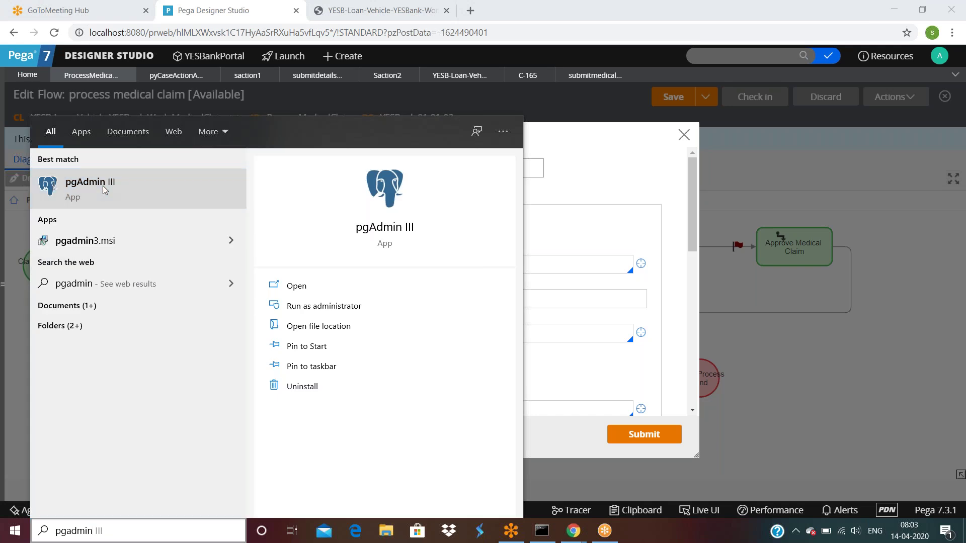
# Launch pgAdmin III from the search results.
pyautogui.click(104, 190)
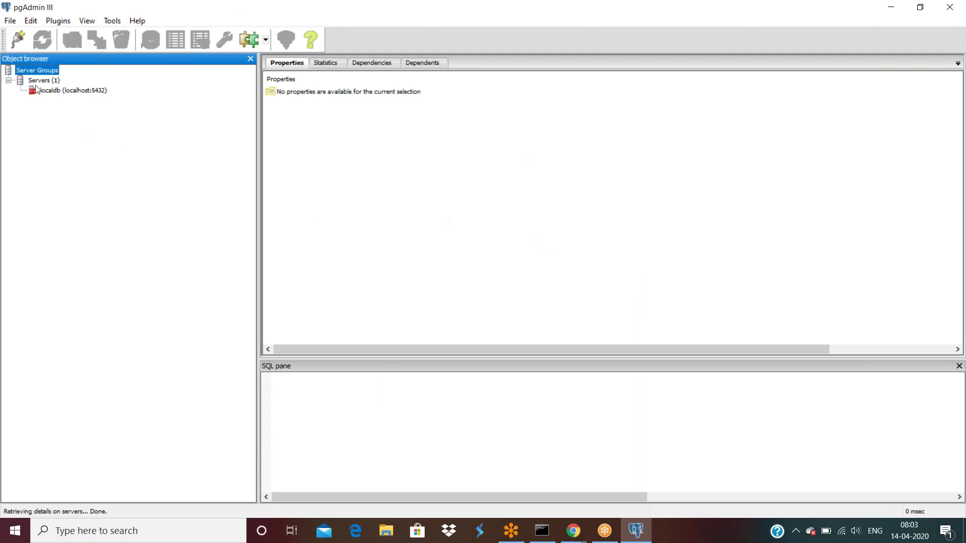
# Connect to the localdb server and expand its 265 tables.
pyautogui.click(55, 92)
pyautogui.doubleClick(55, 92)
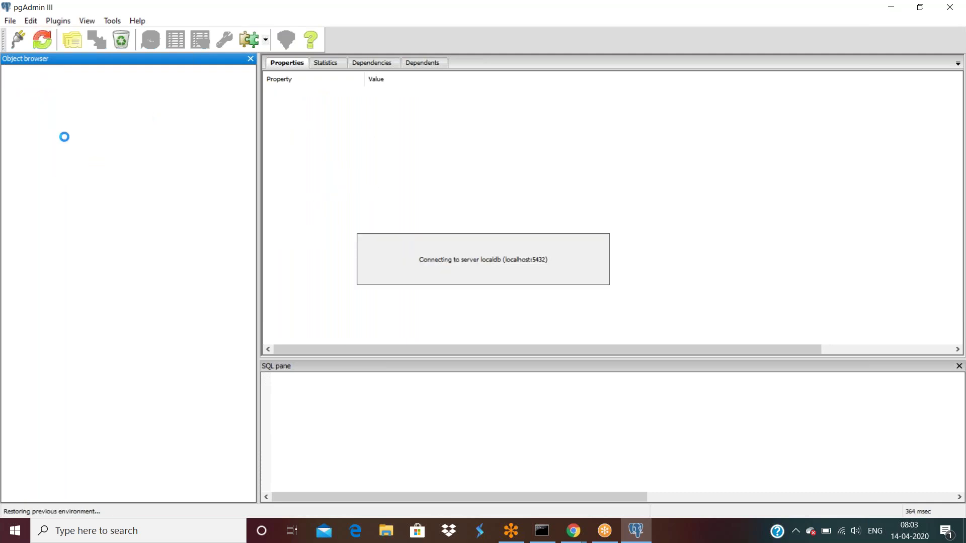
pyautogui.click(81, 262)
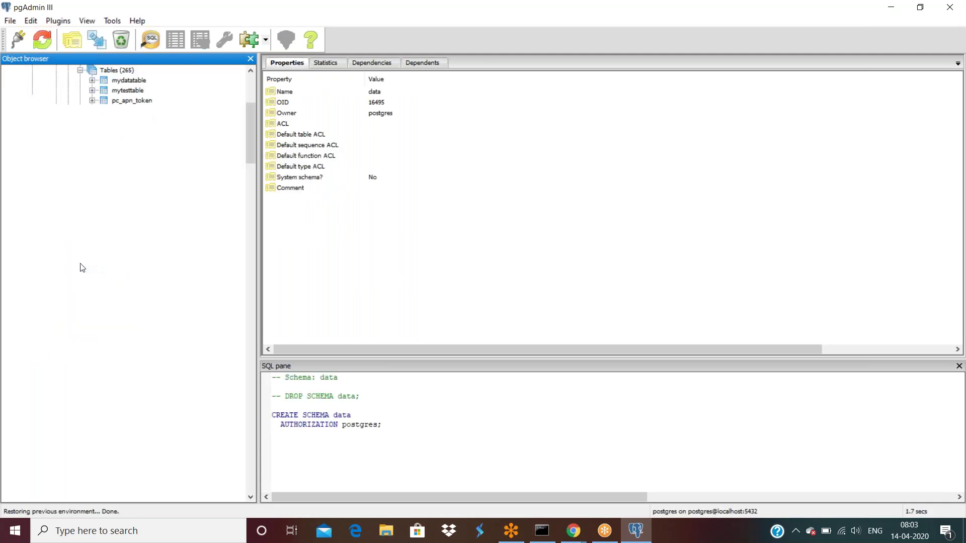
# View all rows of the pc_yesb_loan_vehicle_yes_1eafa table.
pyautogui.scroll(-5, 163, 311)
pyautogui.scroll(-8, 163, 311)
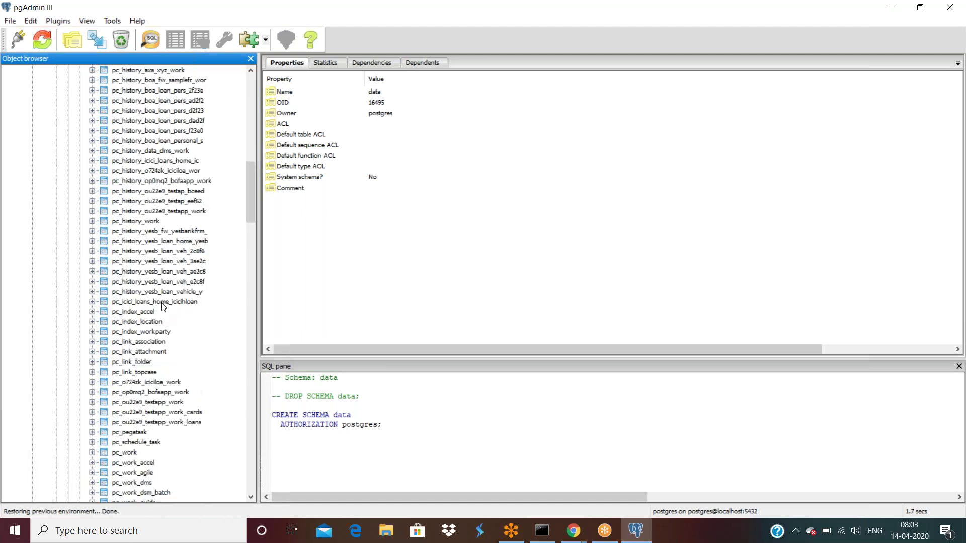
pyautogui.scroll(7, 163, 309)
pyautogui.scroll(4, 161, 303)
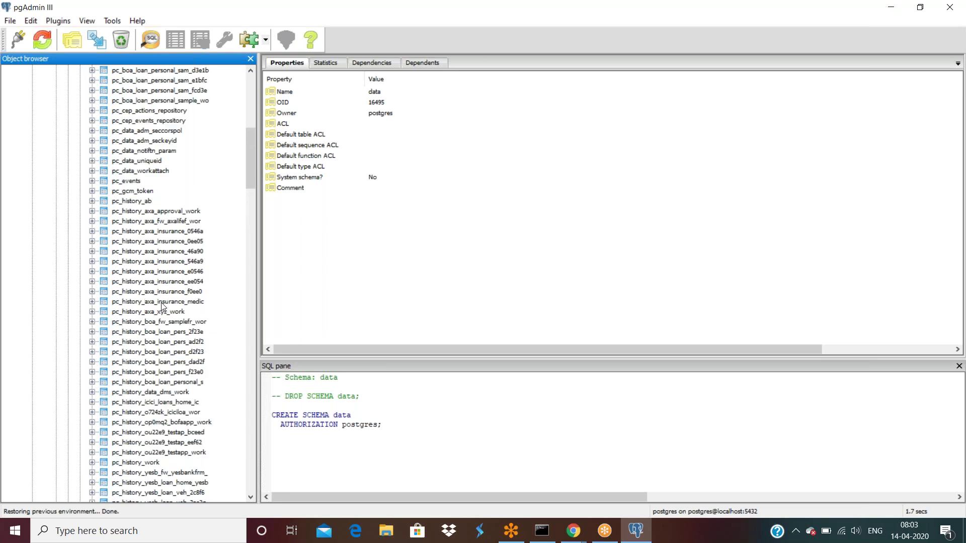
pyautogui.scroll(-15, 162, 306)
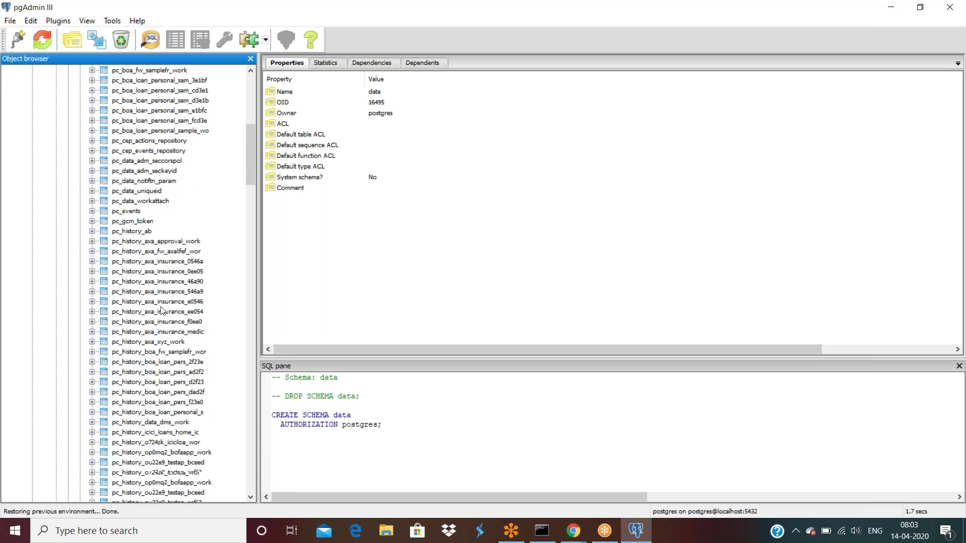
pyautogui.scroll(-4, 161, 313)
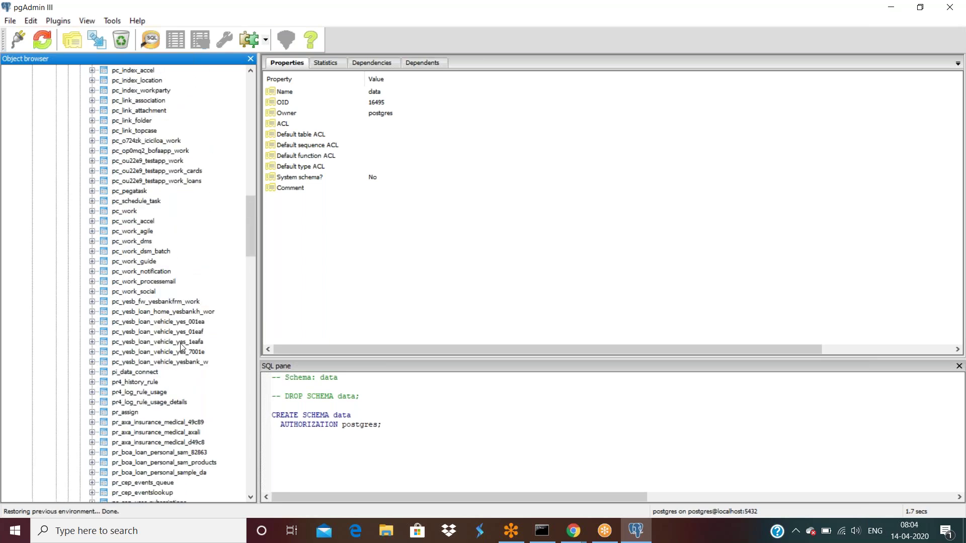
pyautogui.click(196, 343)
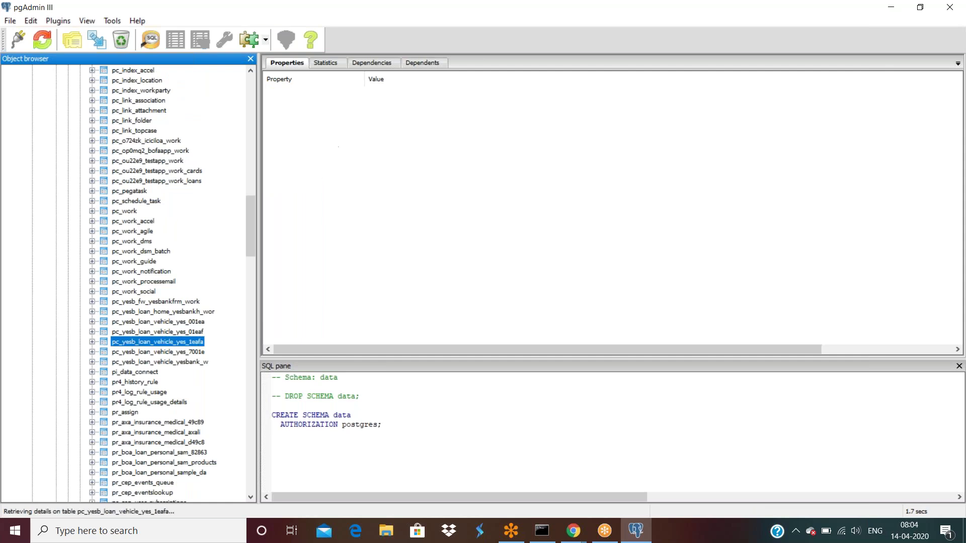
pyautogui.rightClick(196, 343)
pyautogui.moveTo(249, 245)
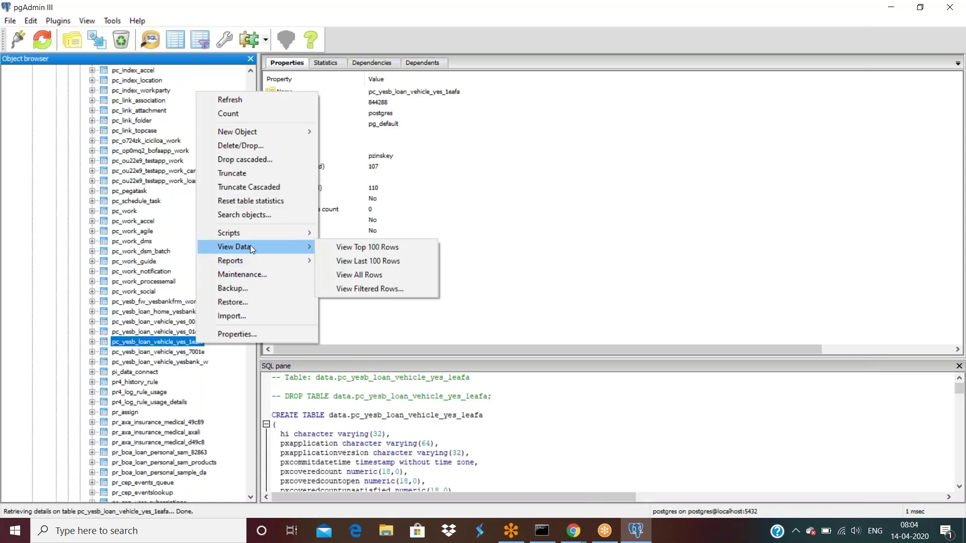
pyautogui.click(366, 276)
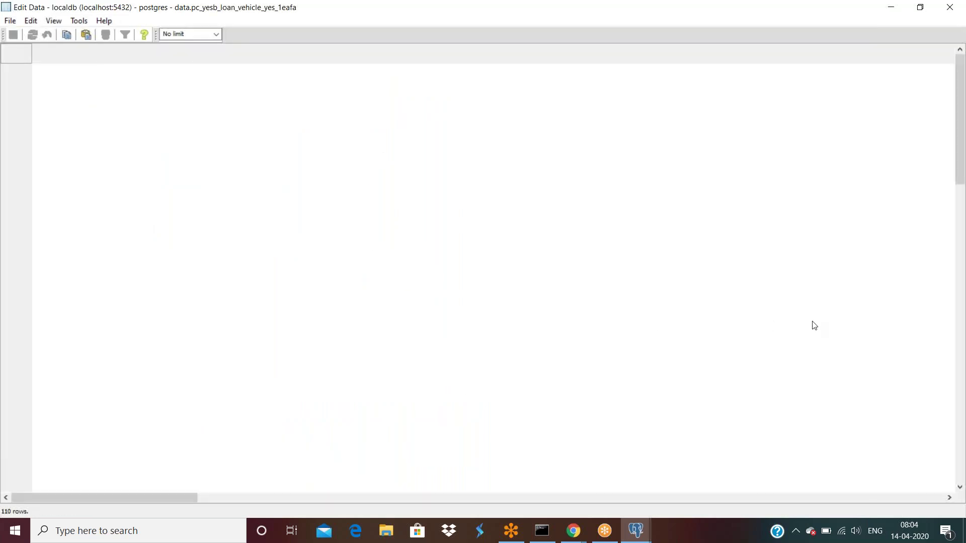
# Locate case C-165's row 63 and move across to its binary pzpvstream column.
pyautogui.scroll(-4, 814, 324)
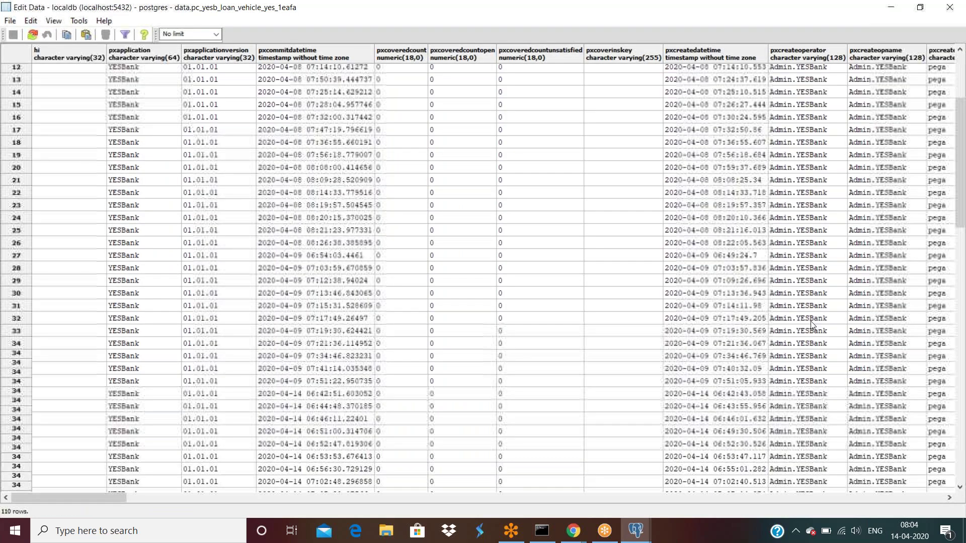
pyautogui.scroll(-8, 811, 325)
pyautogui.moveTo(122, 494); pyautogui.dragTo(518, 498)
pyautogui.click(732, 399)
pyautogui.press('Tab')
pyautogui.press('Tab')
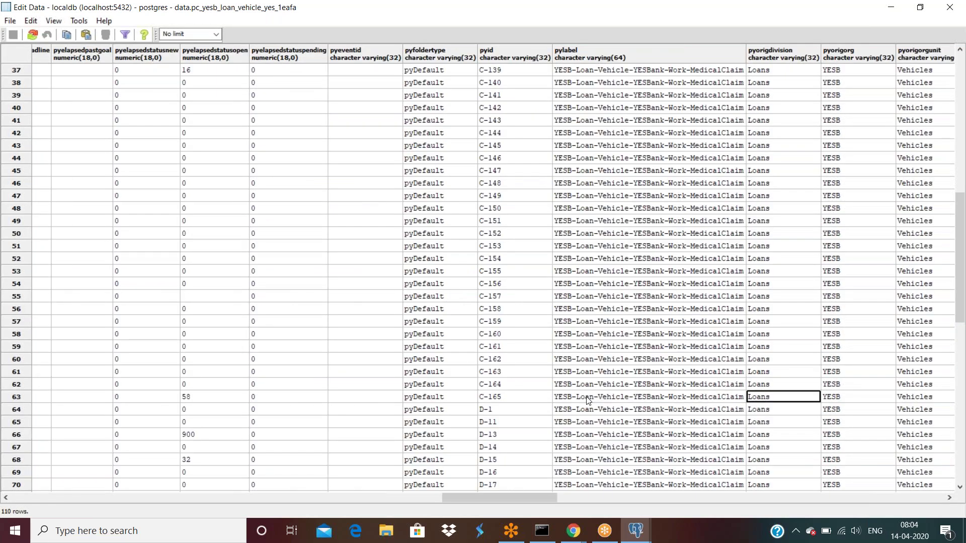
pyautogui.press('Tab')
pyautogui.press('Tab')
pyautogui.press('Tab')
pyautogui.press('Tab')
pyautogui.press('Tab')
pyautogui.press('Tab')
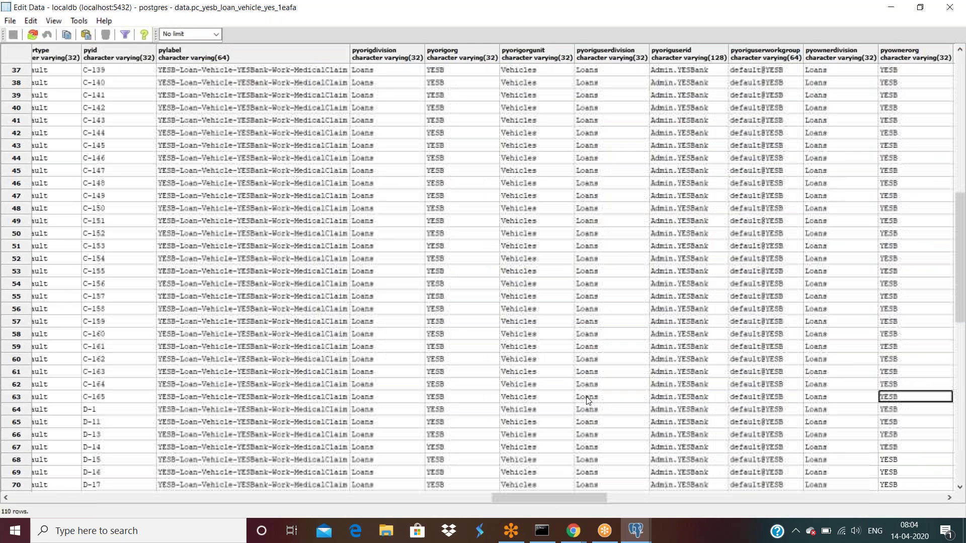
pyautogui.press('Tab')
pyautogui.press('Tab')
pyautogui.press('Tab')
pyautogui.press('Tab')
pyautogui.press('Tab')
pyautogui.press('Tab')
pyautogui.press('Tab')
pyautogui.press('Tab')
pyautogui.press('Tab')
pyautogui.press('Tab')
pyautogui.press('Tab')
pyautogui.press('Tab')
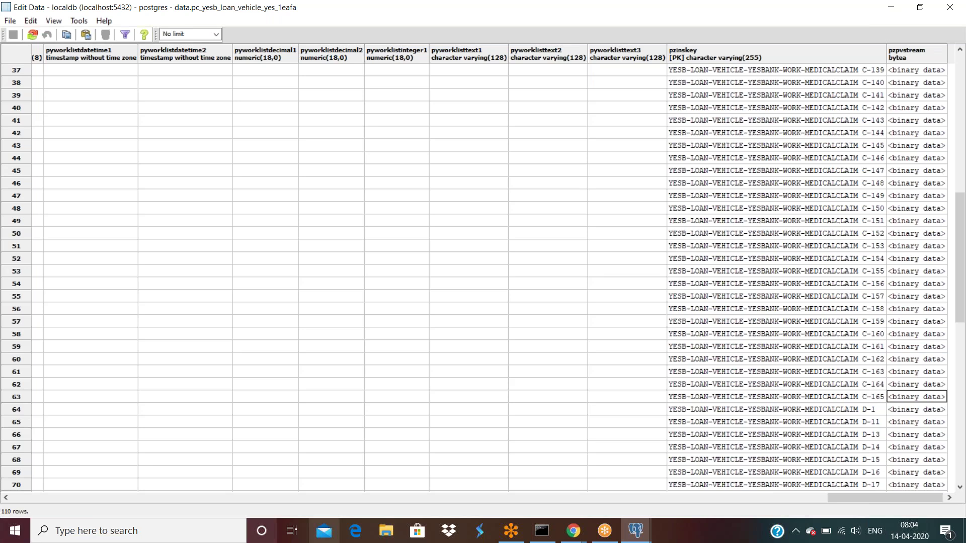
# Search Google for 'oracle blob column size' to check the BLOB maximum size.
pyautogui.click(559, 532)
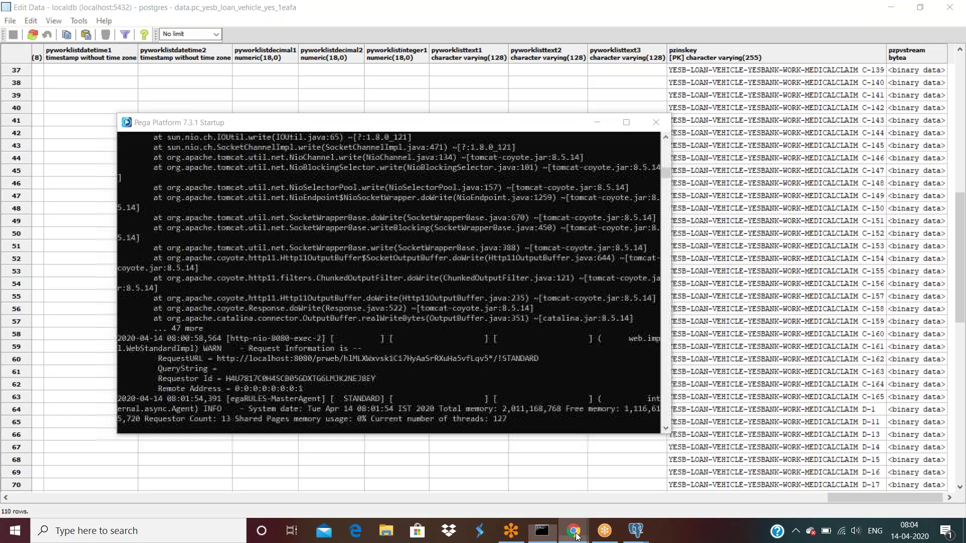
pyautogui.click(574, 531)
pyautogui.click(151, 32)
pyautogui.write('oralce')
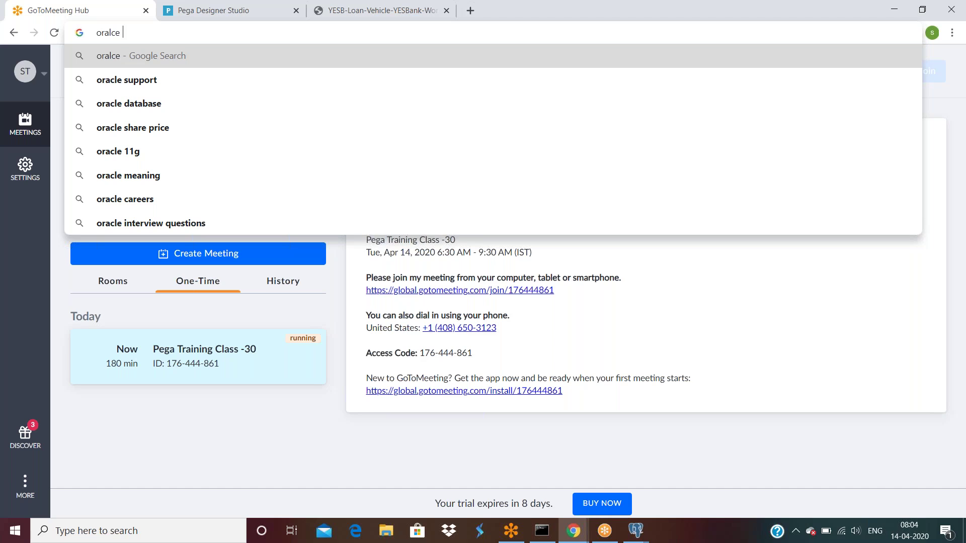
pyautogui.write(' blob column')
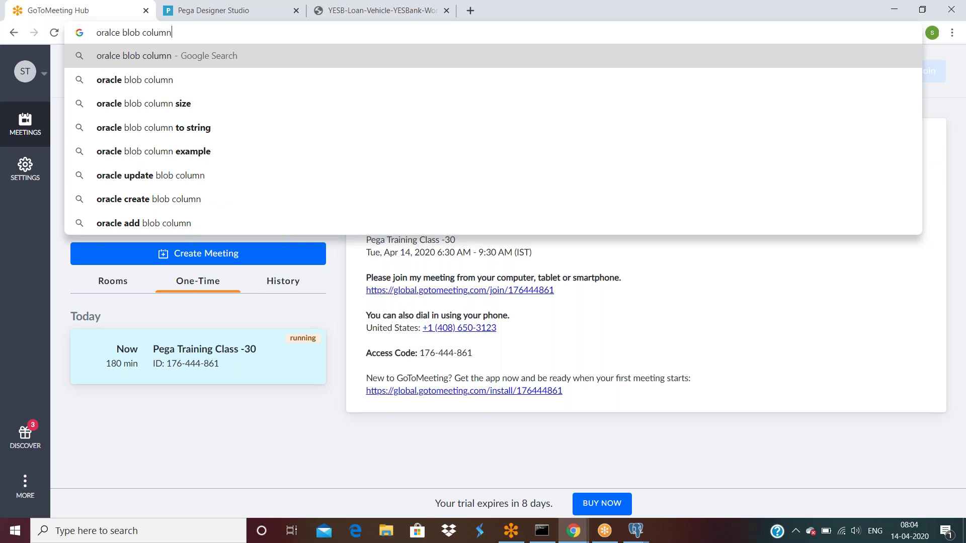
pyautogui.press('Down')
pyautogui.press('Down')
pyautogui.press('Return')
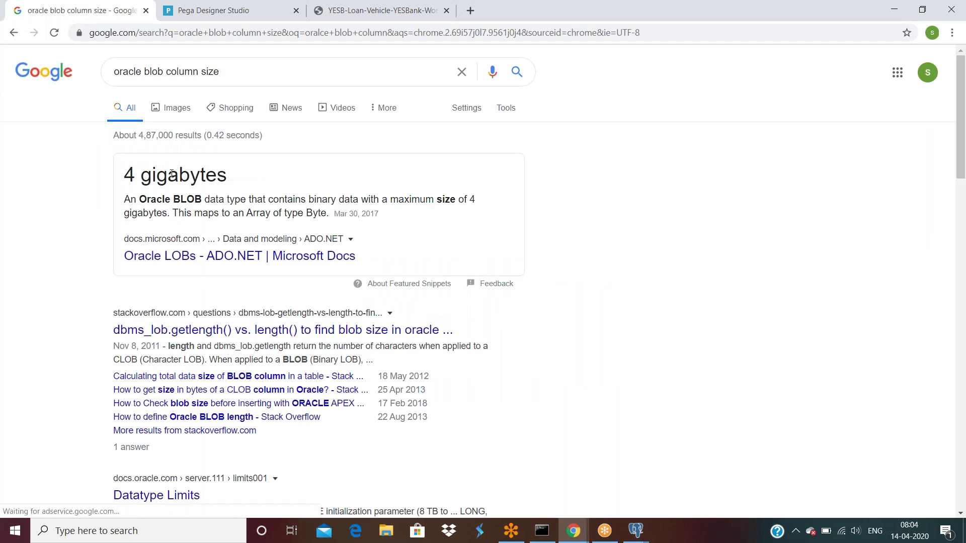
pyautogui.click(572, 533)
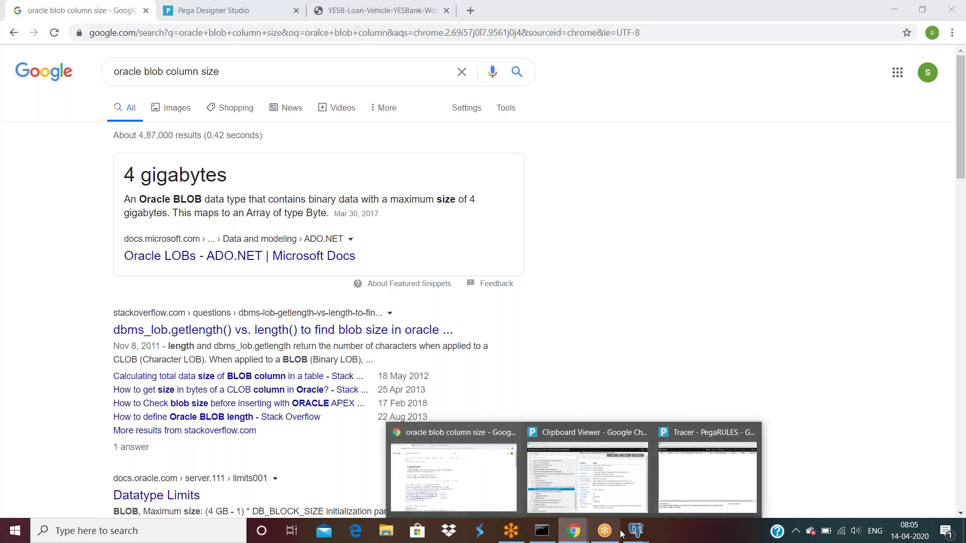
pyautogui.moveTo(638, 533)
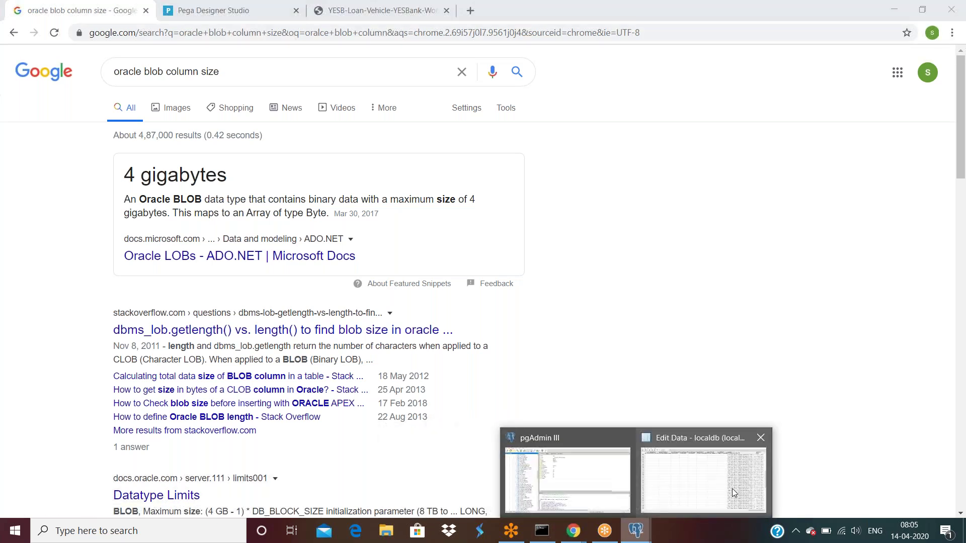
pyautogui.click(728, 487)
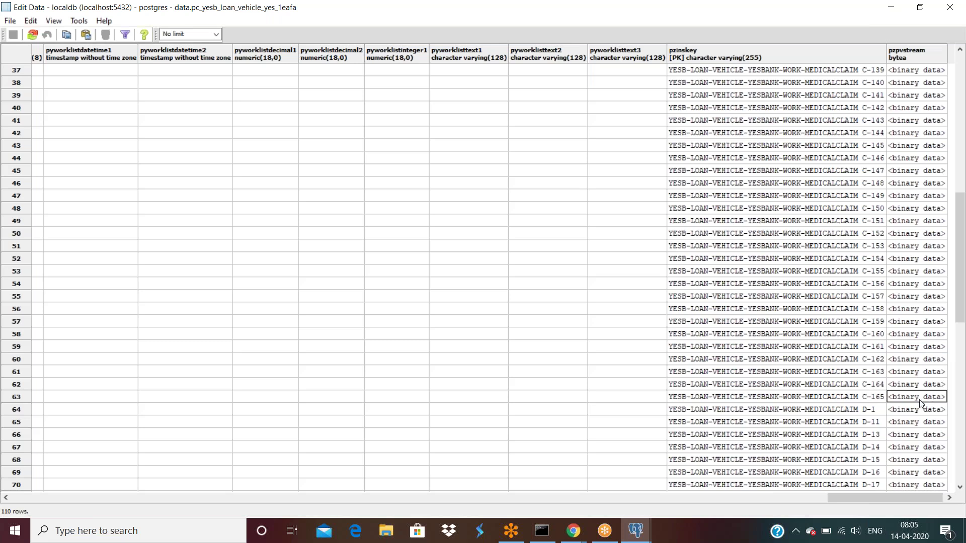
pyautogui.click(878, 400)
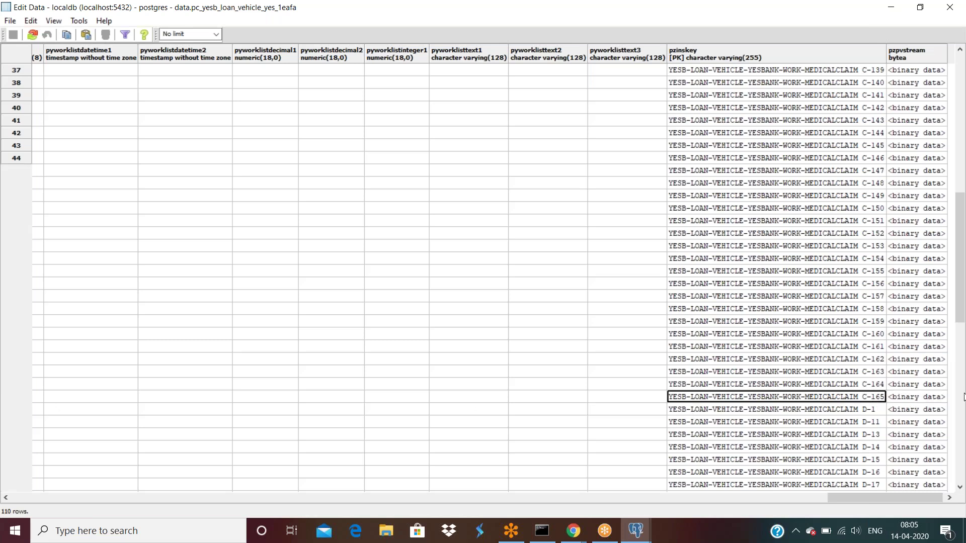
pyautogui.click(16, 397)
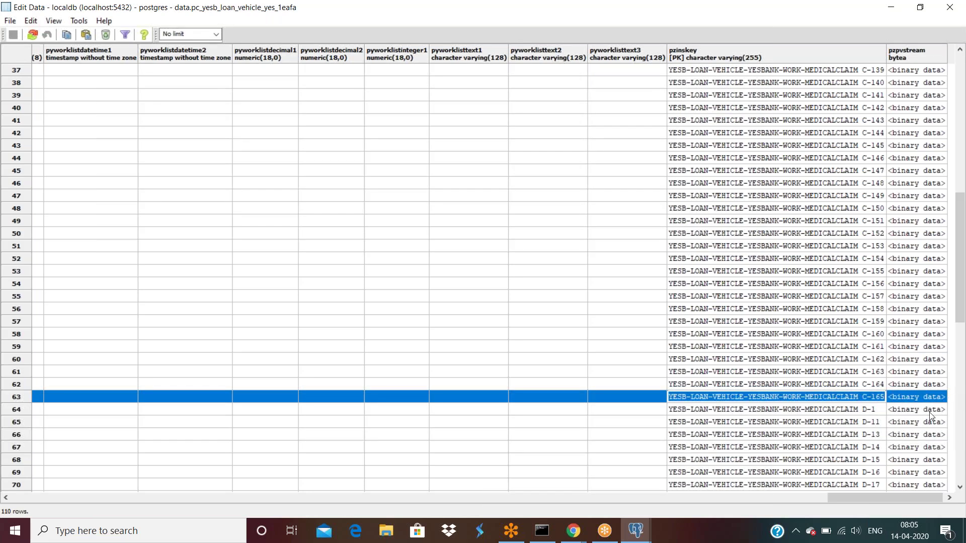
pyautogui.click(921, 400)
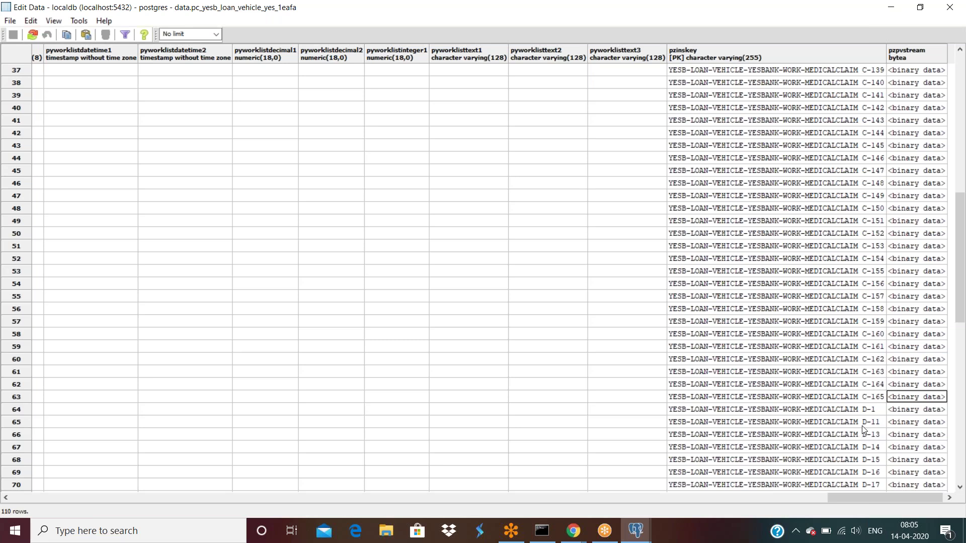
pyautogui.click(874, 399)
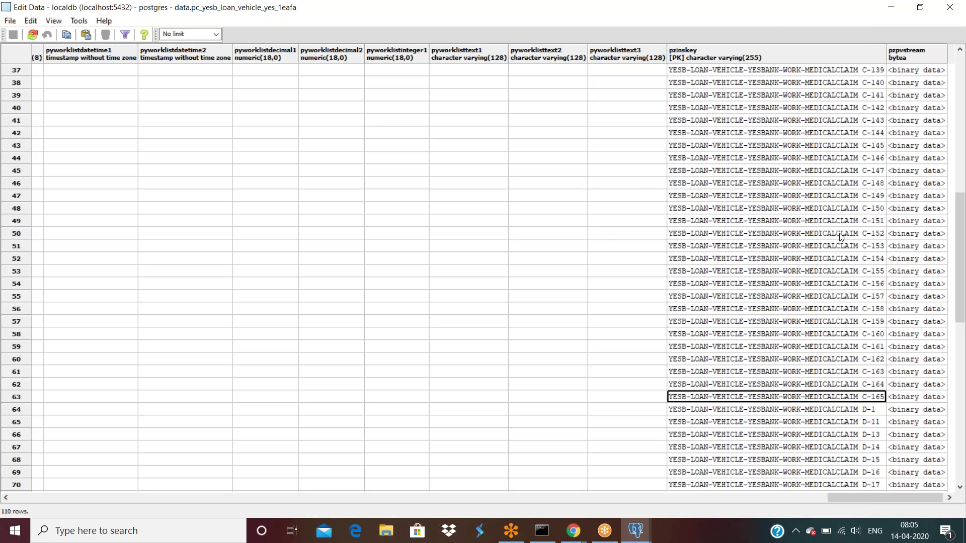
pyautogui.click(678, 399)
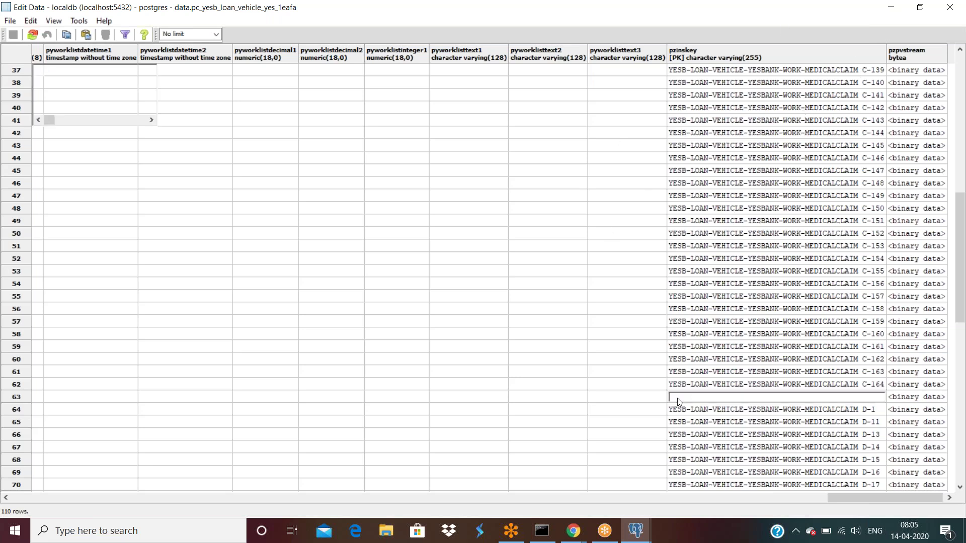
pyautogui.click(643, 402)
pyautogui.click(779, 400)
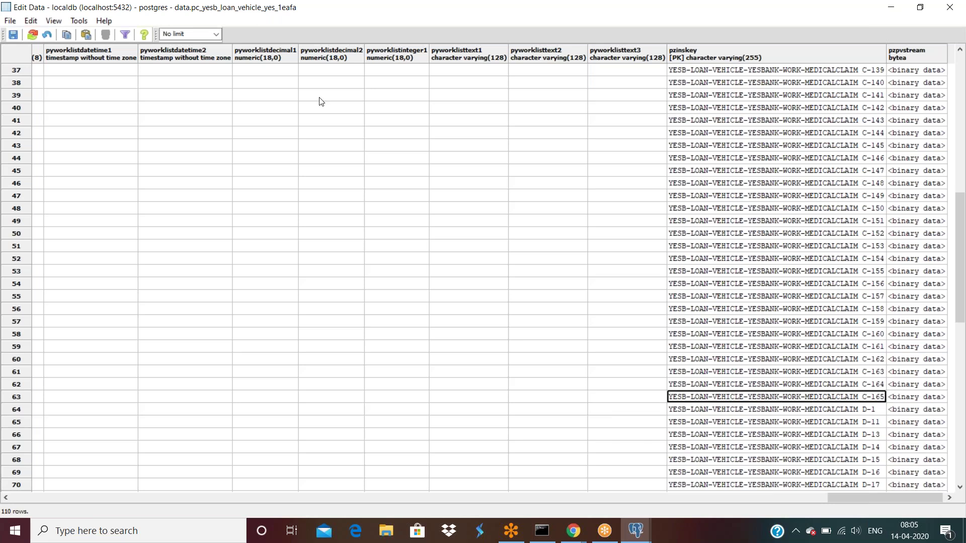
pyautogui.click(911, 401)
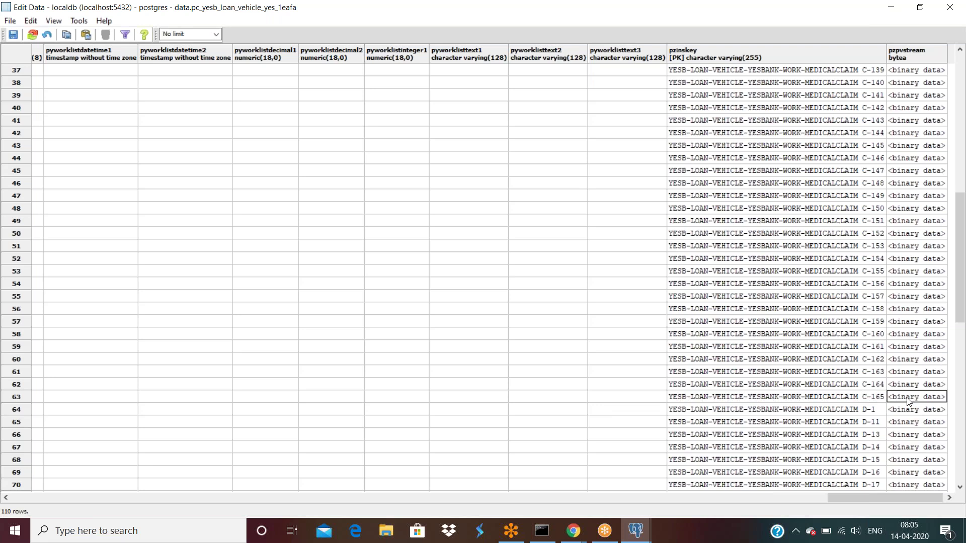
pyautogui.click(575, 535)
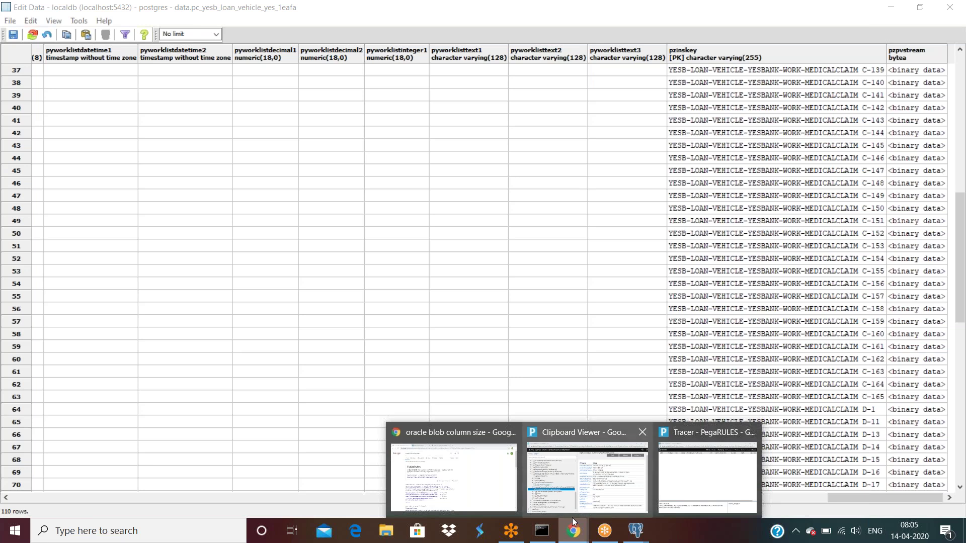
pyautogui.moveTo(572, 518)
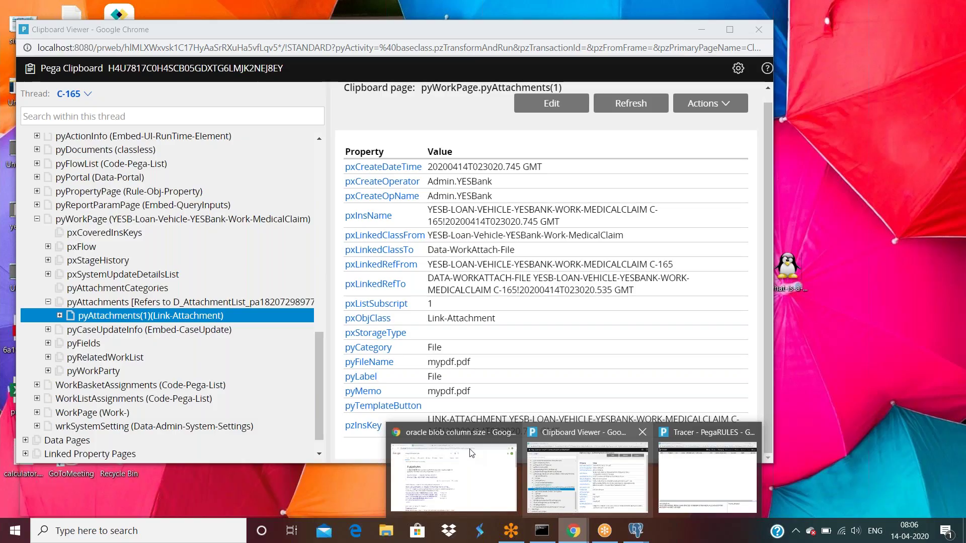
# Maximize the Clipboard Viewer to review pyAttachments(1) with file name mypdf.pdf.
pyautogui.moveTo(472, 453)
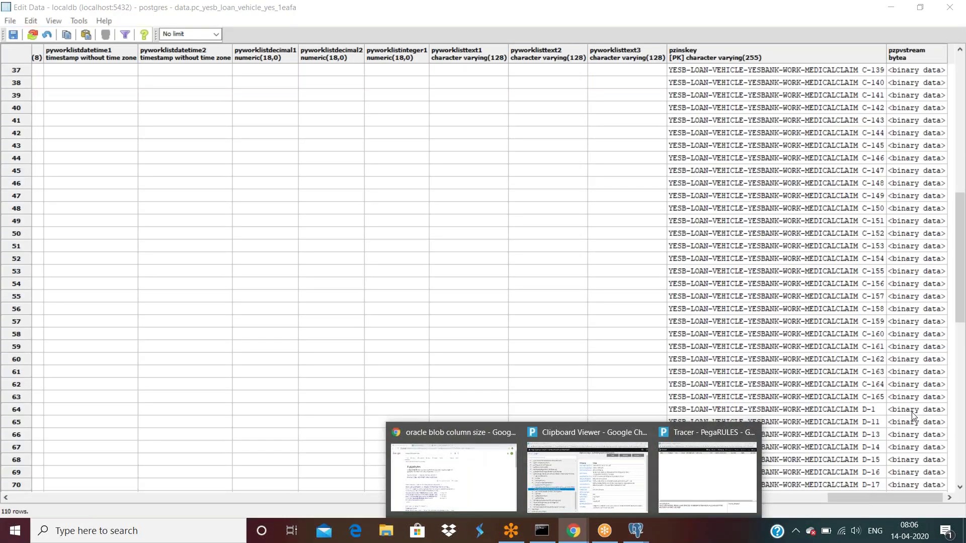
pyautogui.moveTo(571, 490)
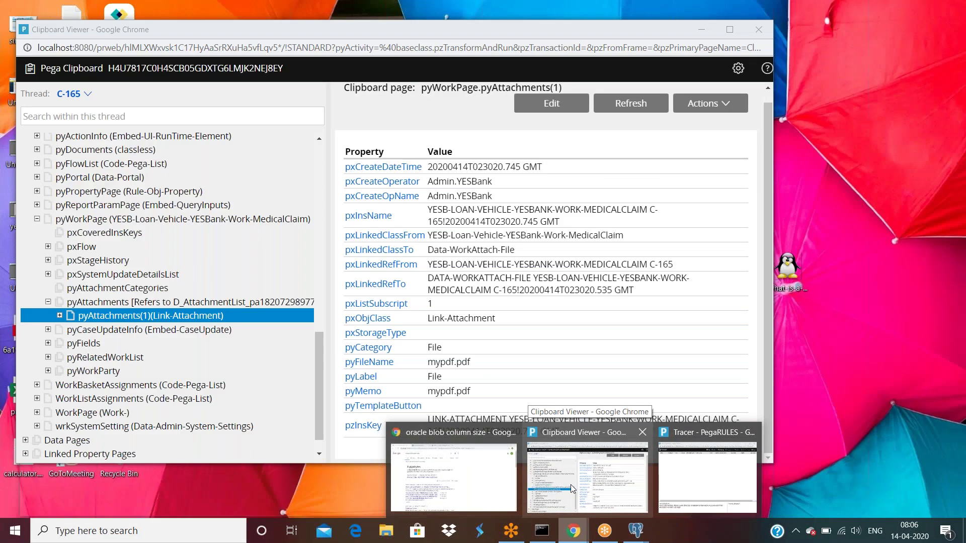
pyautogui.click(627, 499)
pyautogui.doubleClick(171, 30)
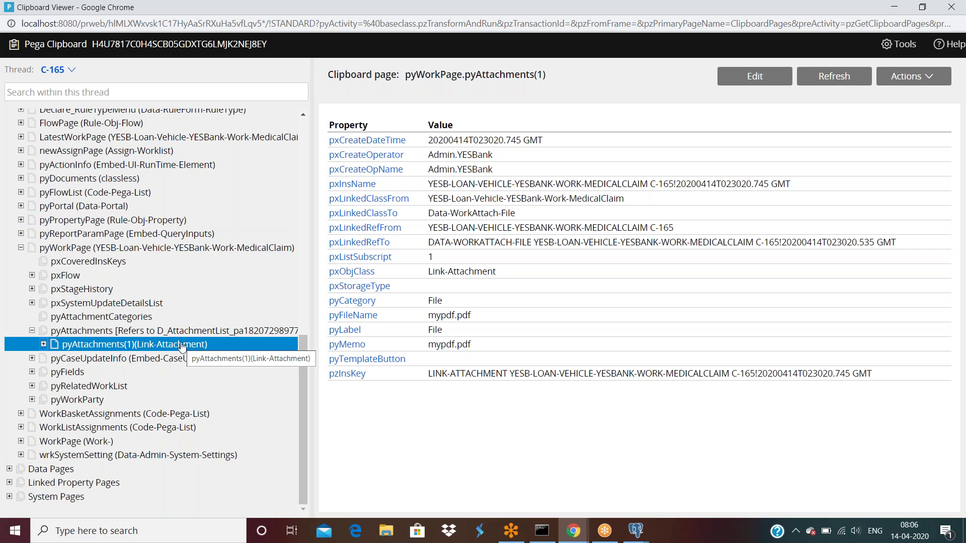
pyautogui.click(637, 533)
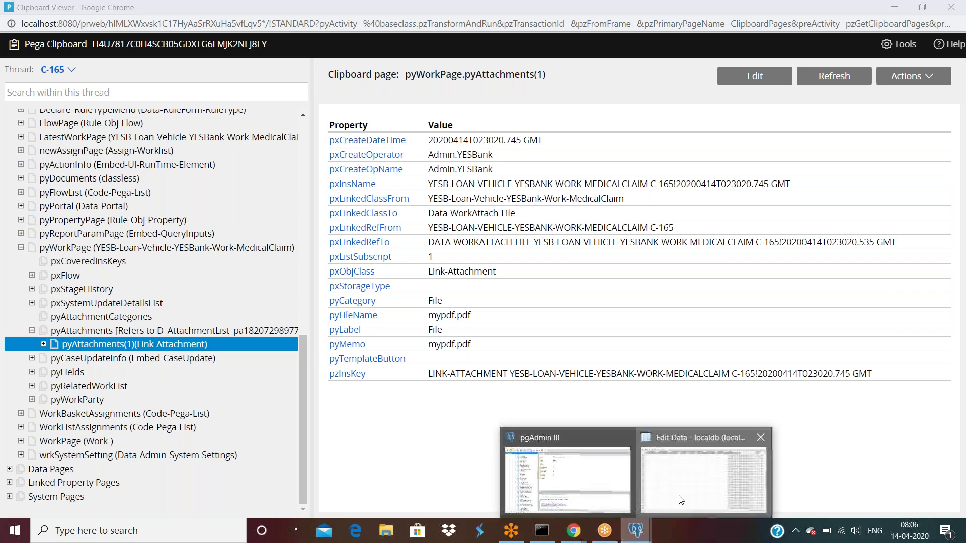
# Open all rows of the pc_link_attachment table from pgAdmin's object browser.
pyautogui.click(724, 483)
pyautogui.moveTo(636, 530)
pyautogui.click(563, 484)
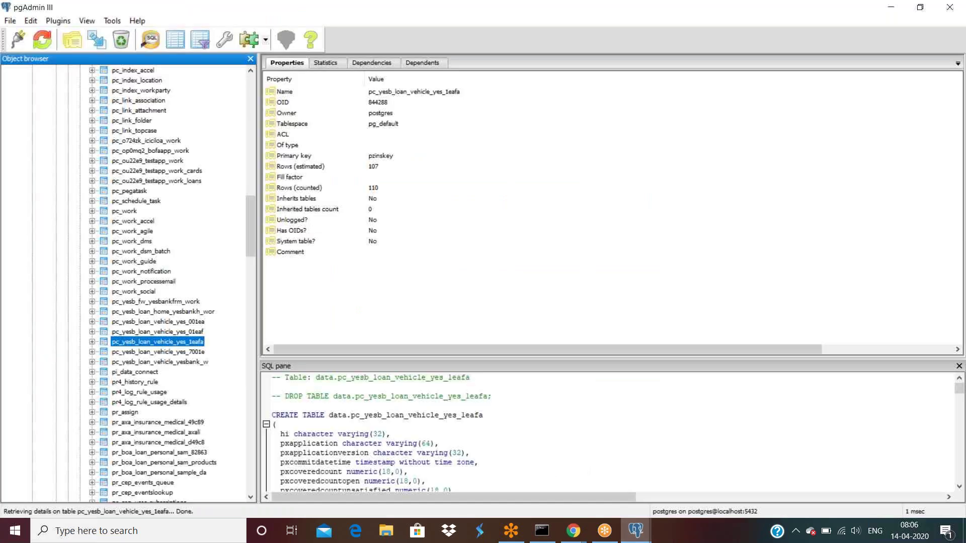
pyautogui.scroll(20, 184, 327)
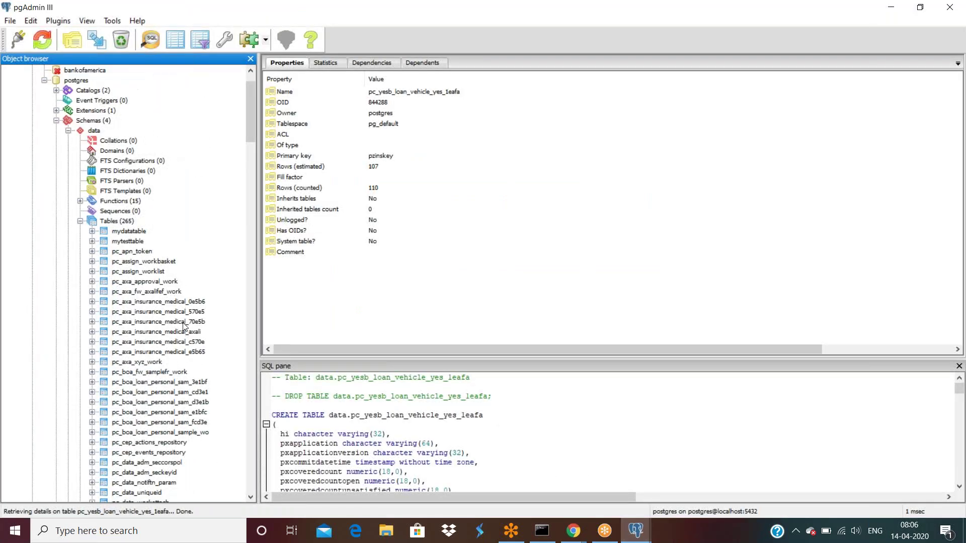
pyautogui.scroll(-15, 184, 332)
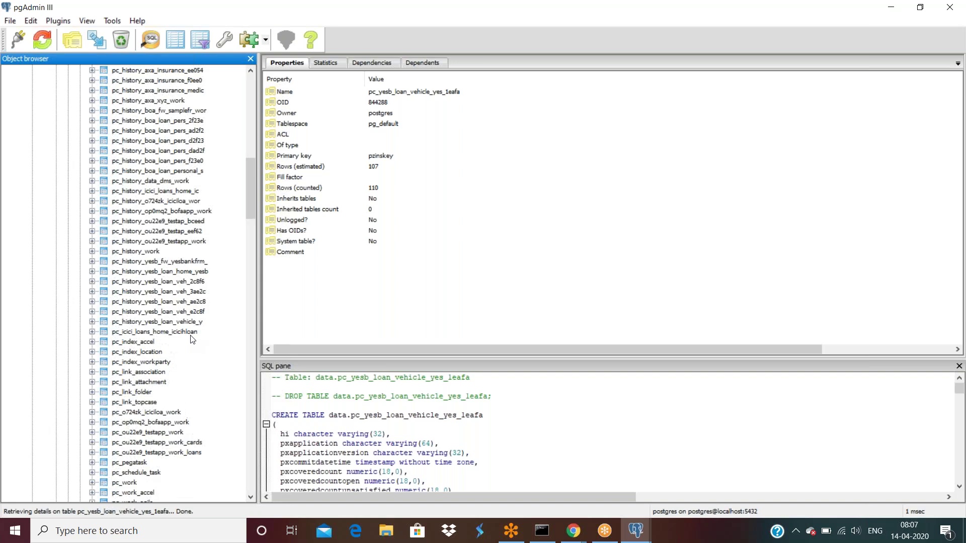
pyautogui.click(140, 383)
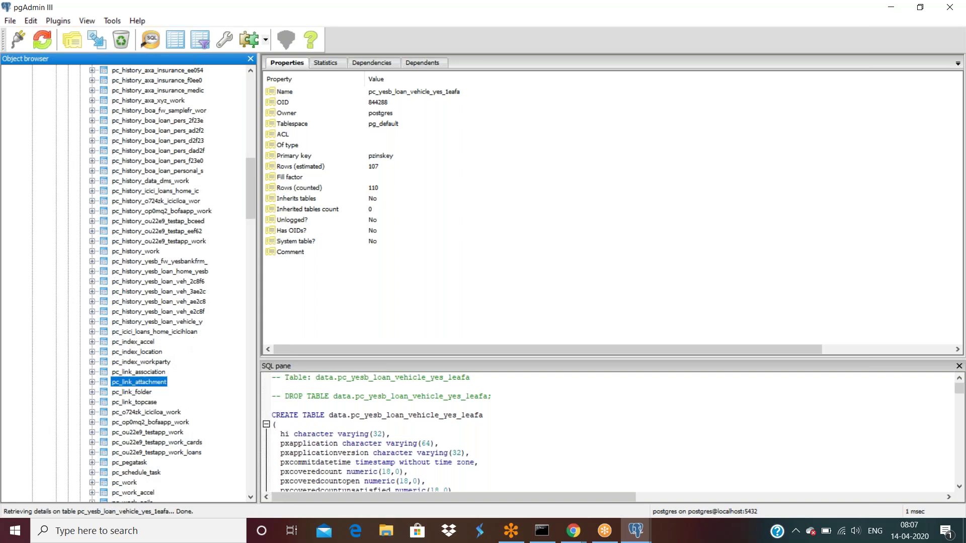
pyautogui.rightClick(141, 383)
pyautogui.moveTo(178, 282)
pyautogui.click(314, 311)
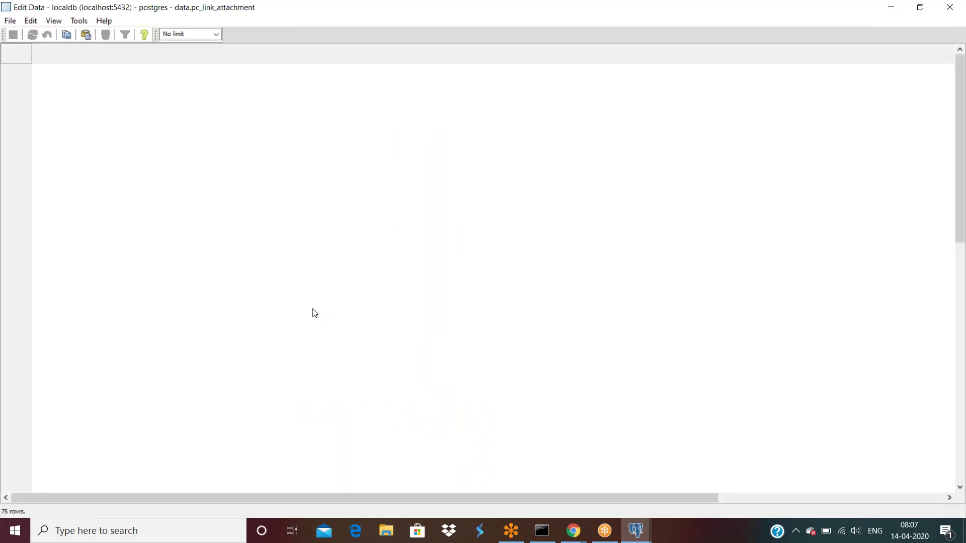
# Scroll to row 75 and check case C-165's category File and memo mypdf.pdf.
pyautogui.scroll(-6, 591, 313)
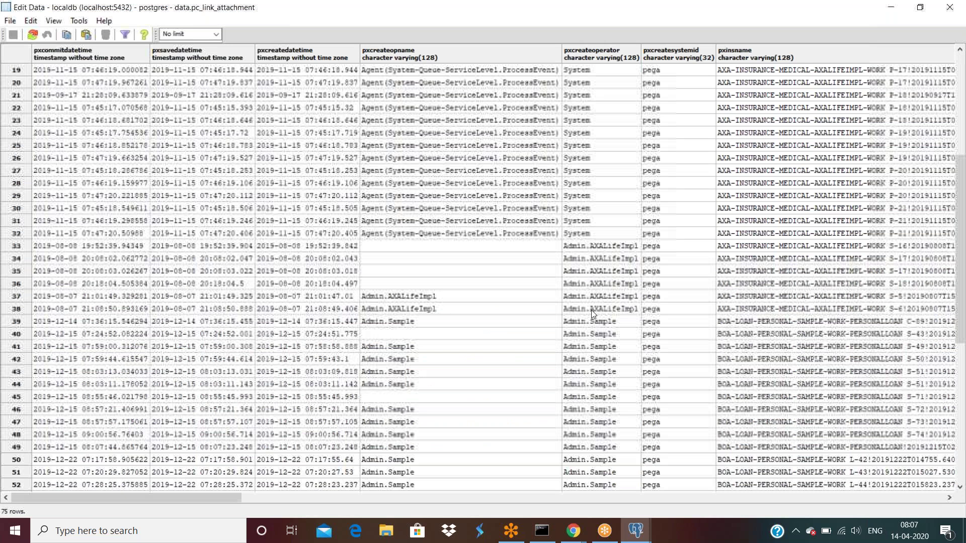
pyautogui.scroll(-8, 590, 310)
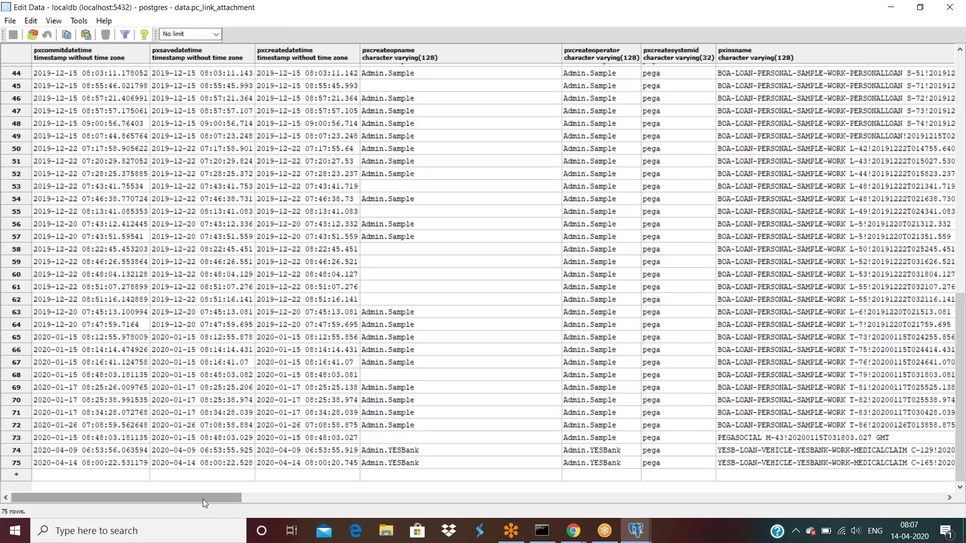
pyautogui.hscroll(1, 204, 500)
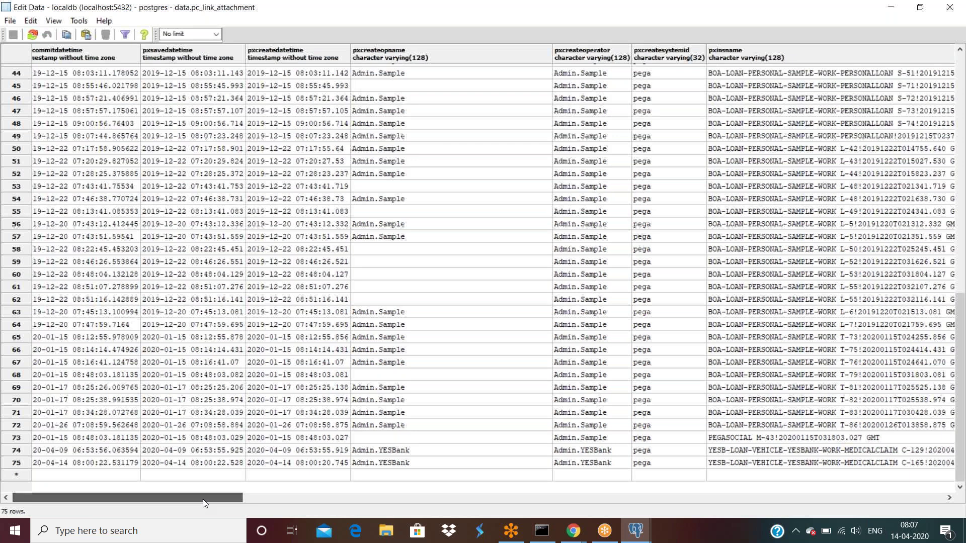
pyautogui.hscroll(5, 204, 499)
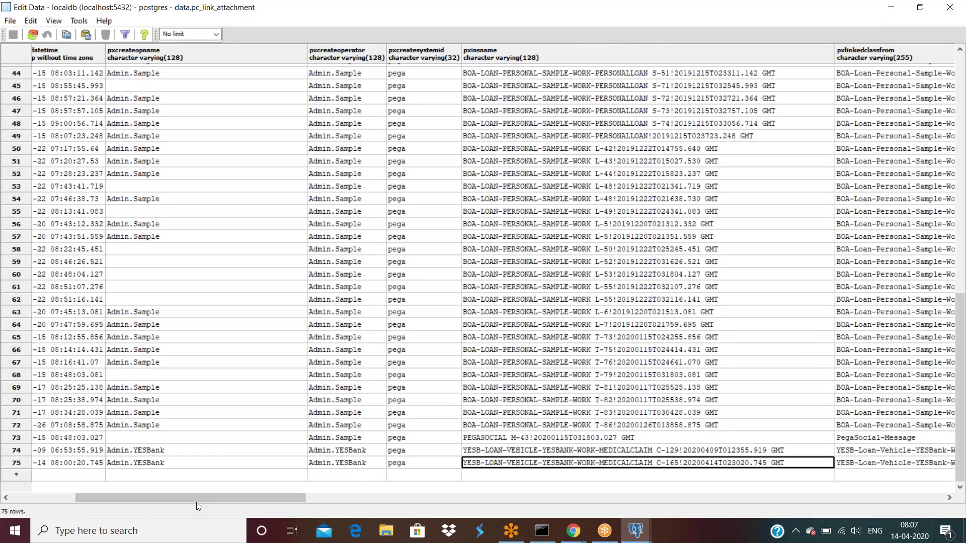
pyautogui.moveTo(206, 499); pyautogui.dragTo(900, 507)
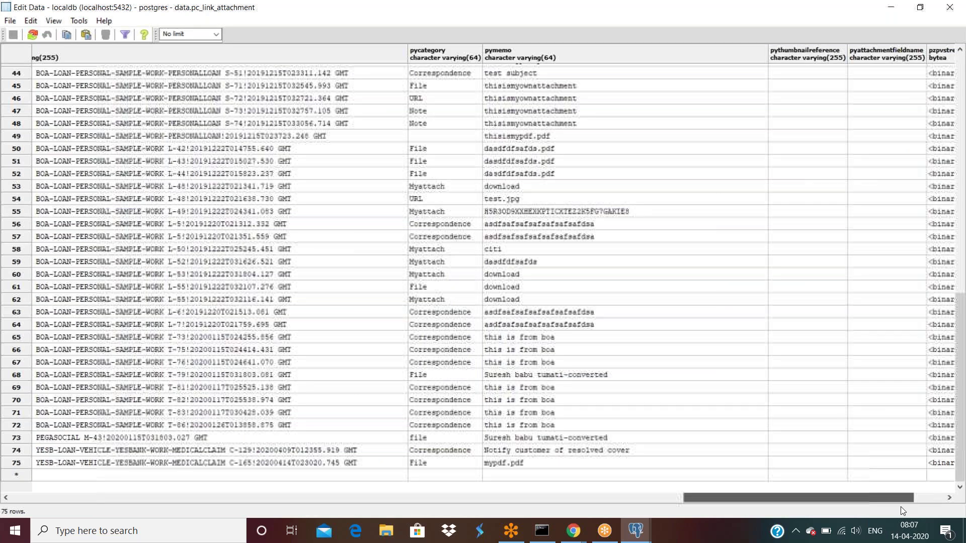
pyautogui.moveTo(901, 506); pyautogui.dragTo(551, 470)
pyautogui.click(475, 464)
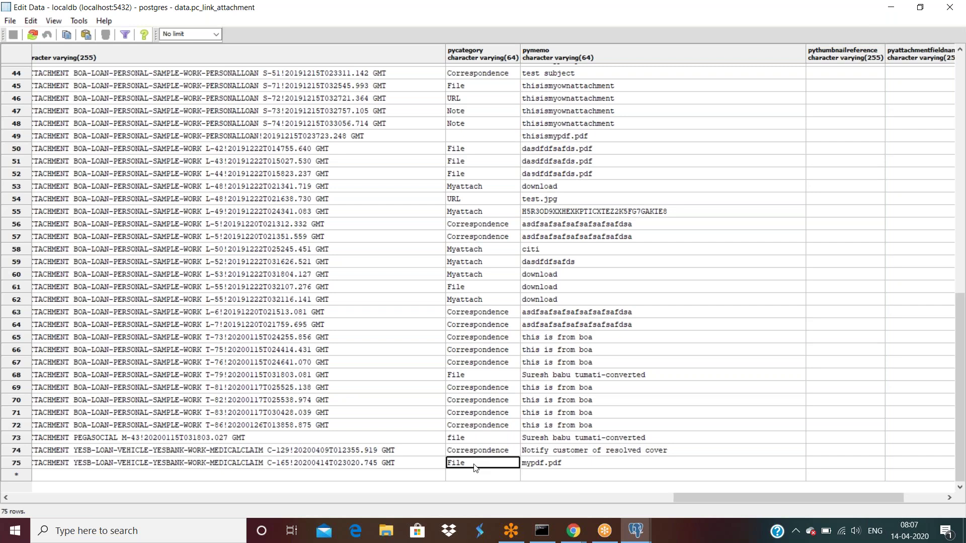
pyautogui.click(574, 534)
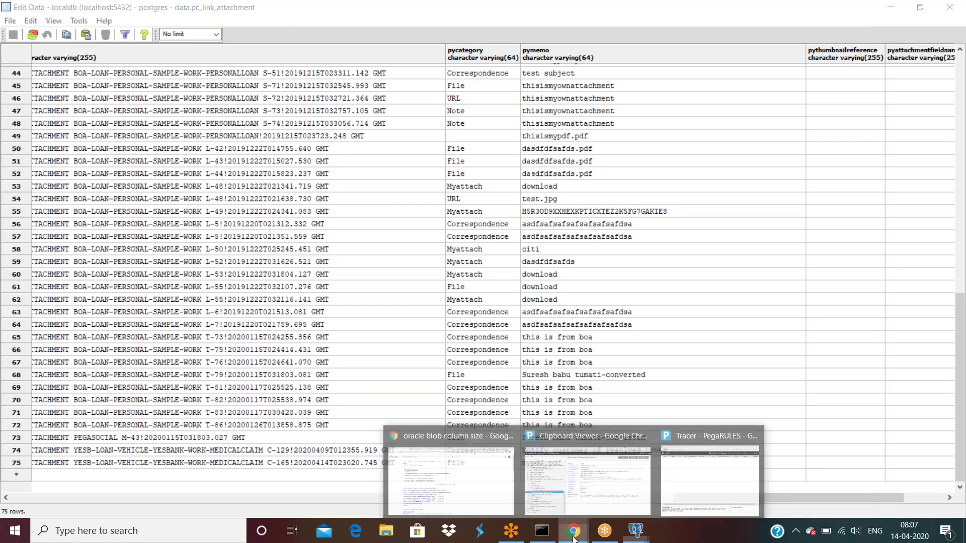
# Enter mycategory as the Create PDF attachment category and start a new record for it.
pyautogui.click(451, 478)
pyautogui.click(254, 11)
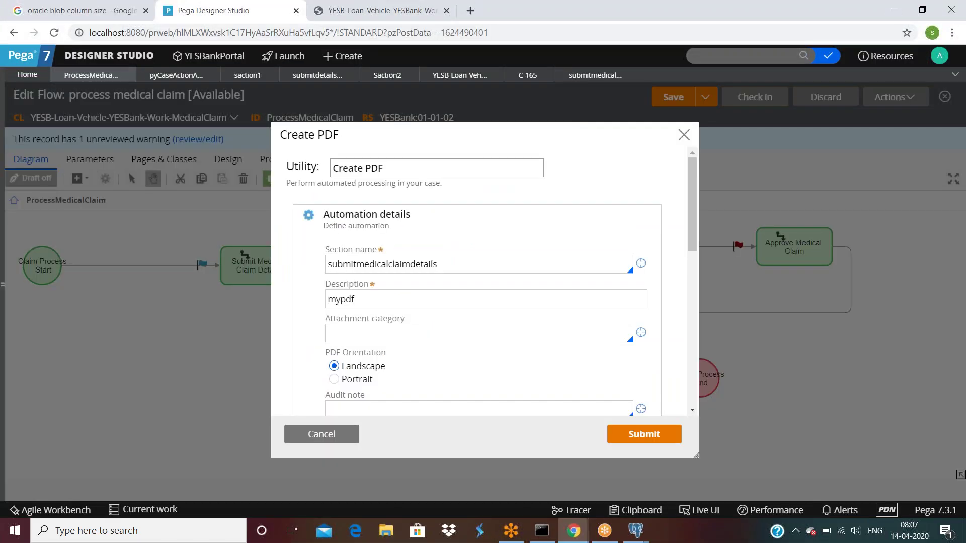
pyautogui.click(357, 329)
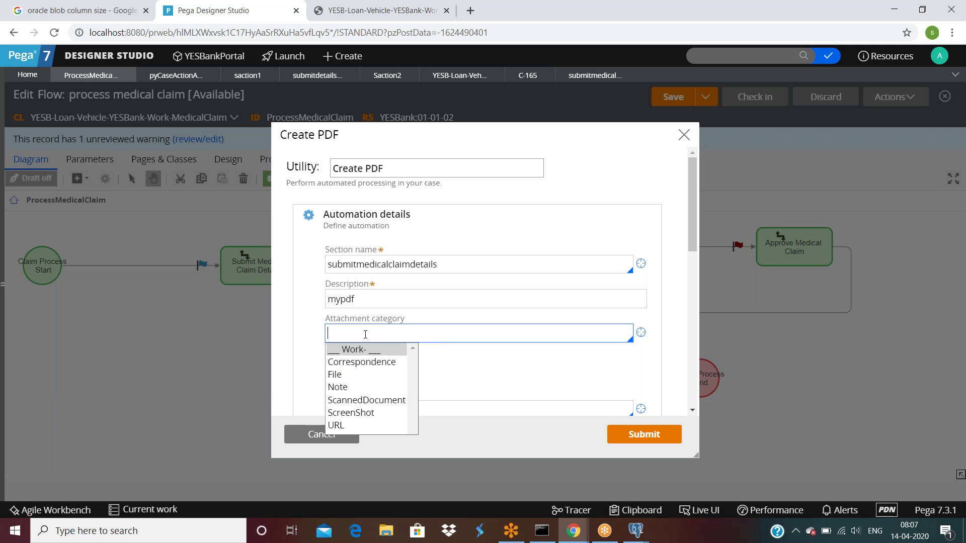
pyautogui.write('mycategory')
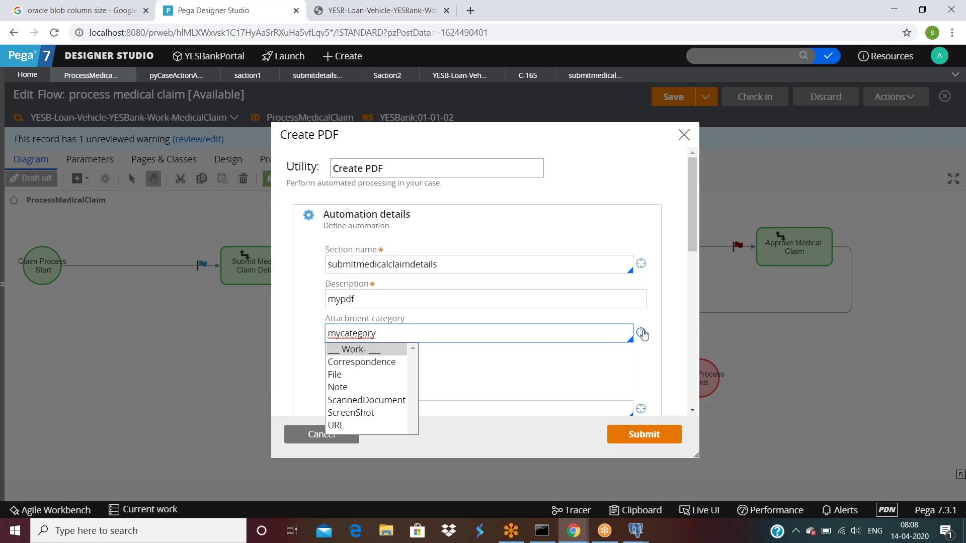
pyautogui.click(642, 334)
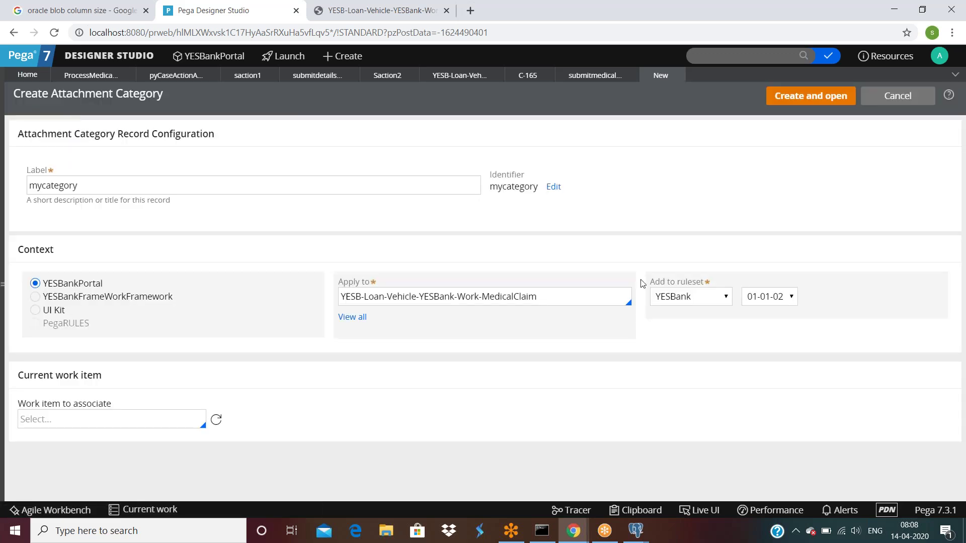
# Create the mycategory attachment category, review its Availability types, and save it.
pyautogui.click(810, 96)
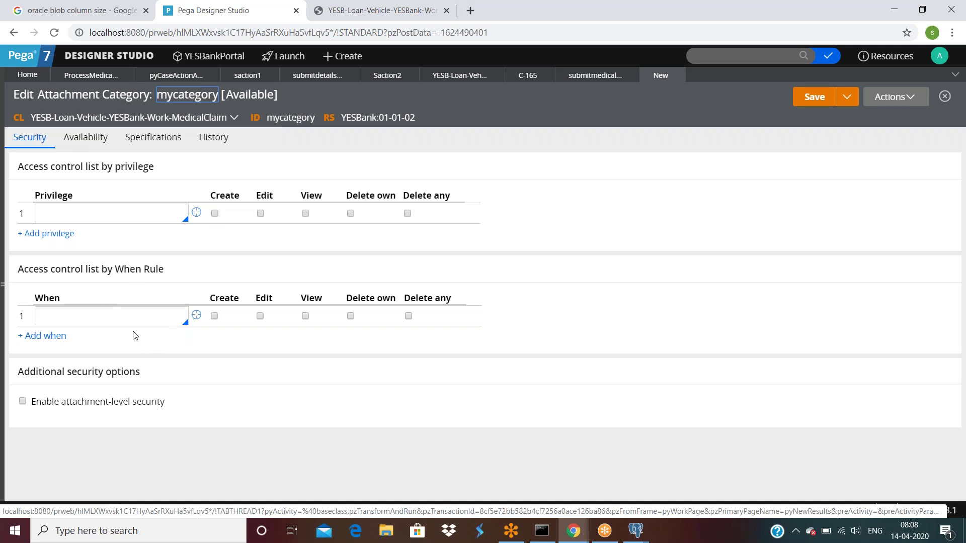
pyautogui.click(84, 147)
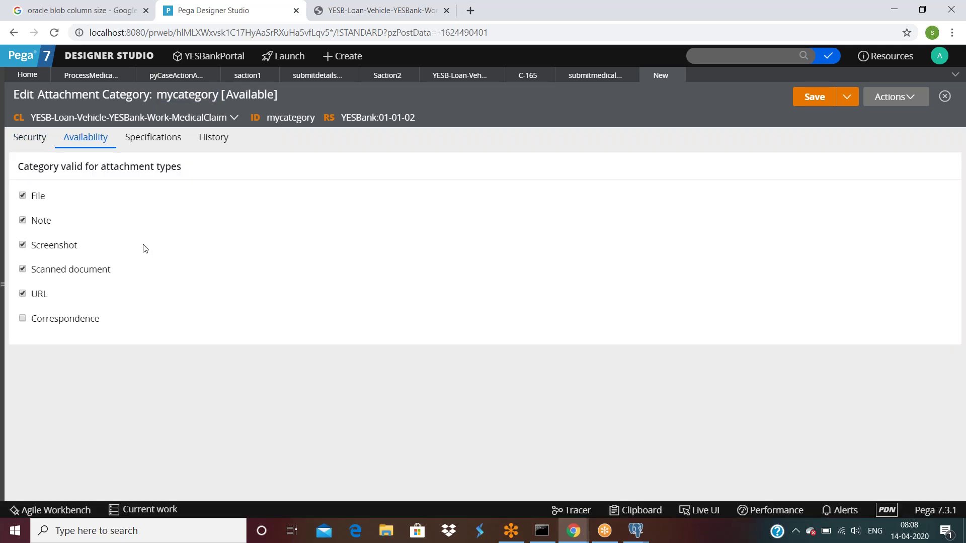
pyautogui.click(809, 99)
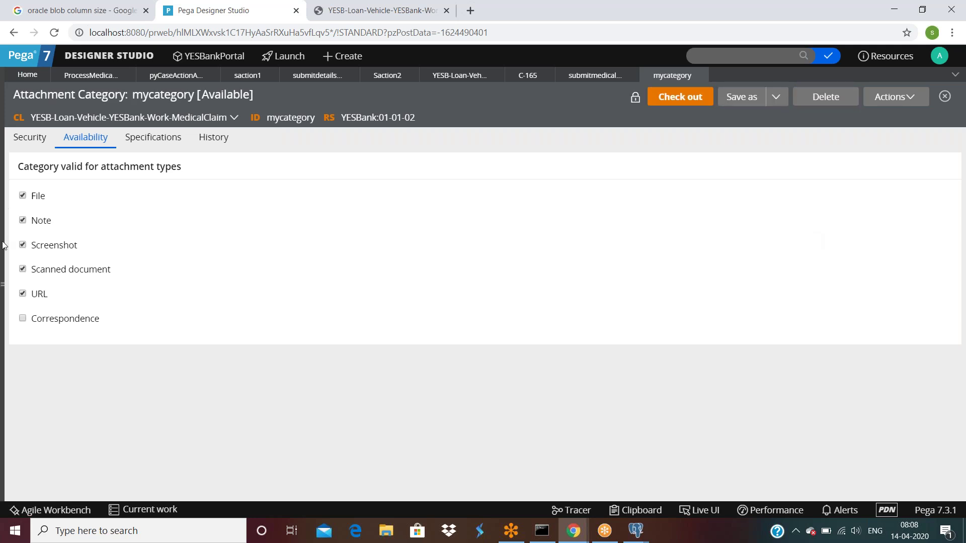
# Browse the App Explorer create options for the work class, then close the panel.
pyautogui.click(6, 288)
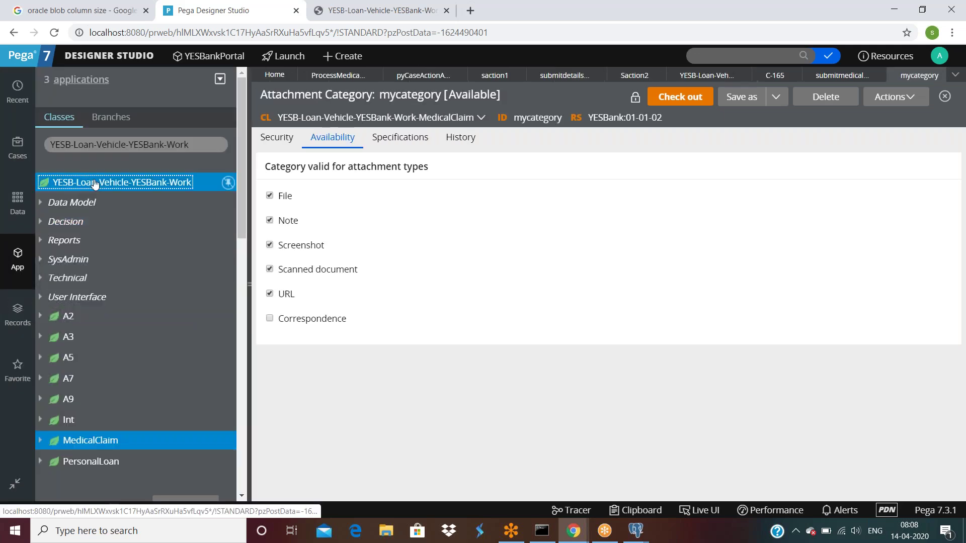
pyautogui.rightClick(94, 185)
pyautogui.moveTo(91, 204)
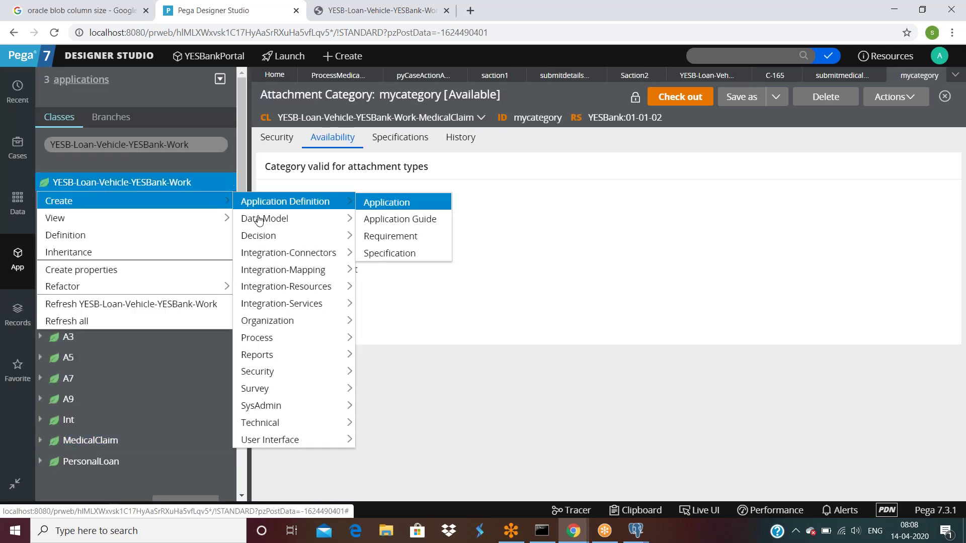
pyautogui.moveTo(261, 225)
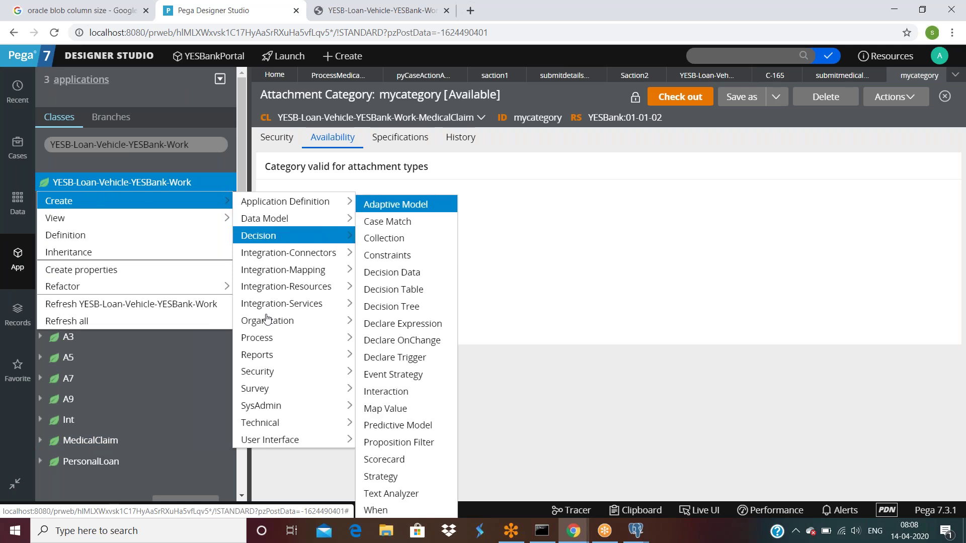
pyautogui.moveTo(265, 337)
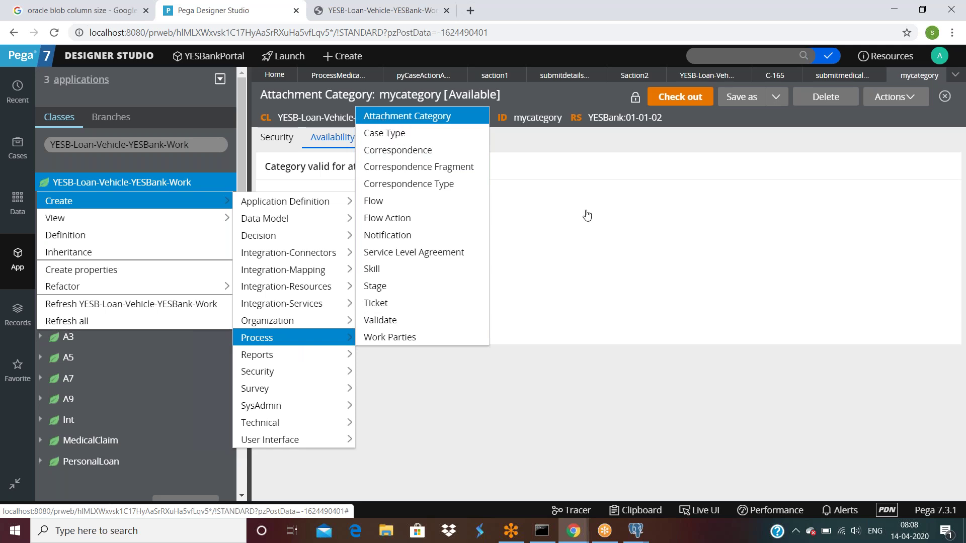
pyautogui.click(813, 297)
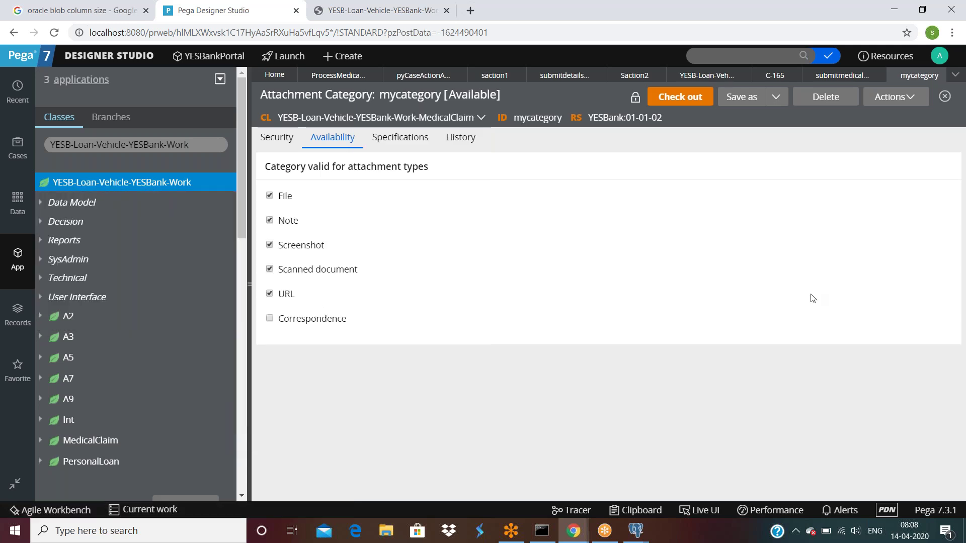
pyautogui.click(249, 285)
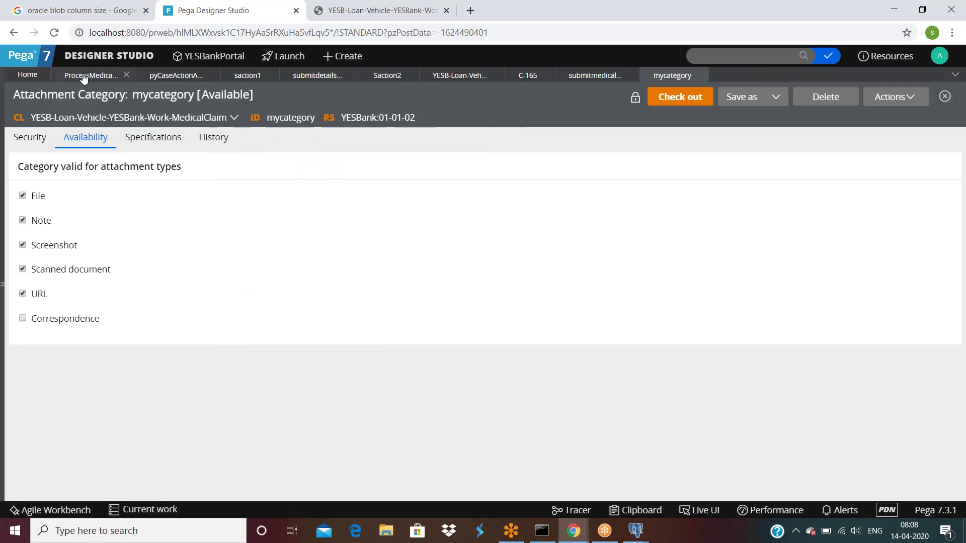
# Submit the Create PDF settings, save the flow, and run it to create medical claim case C-166.
pyautogui.click(86, 76)
pyautogui.click(644, 434)
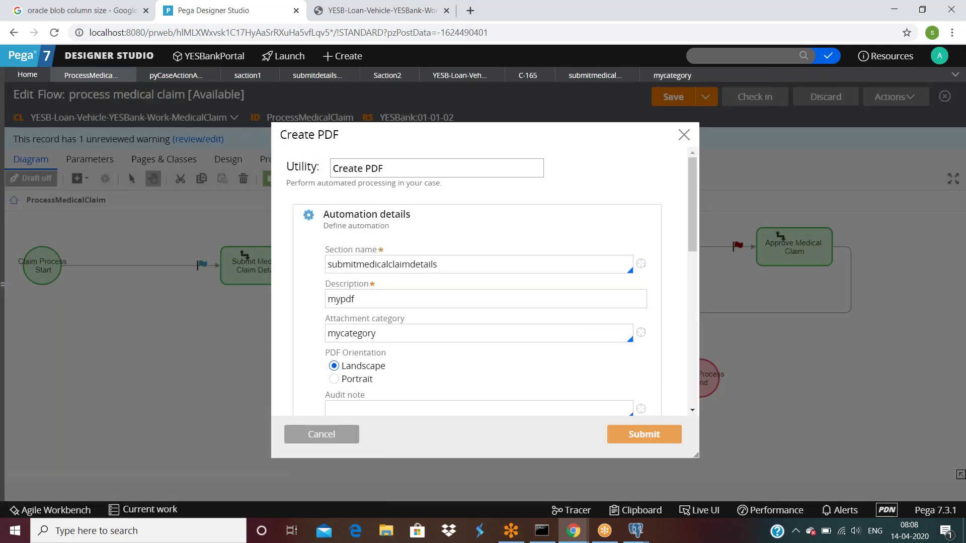
pyautogui.click(678, 100)
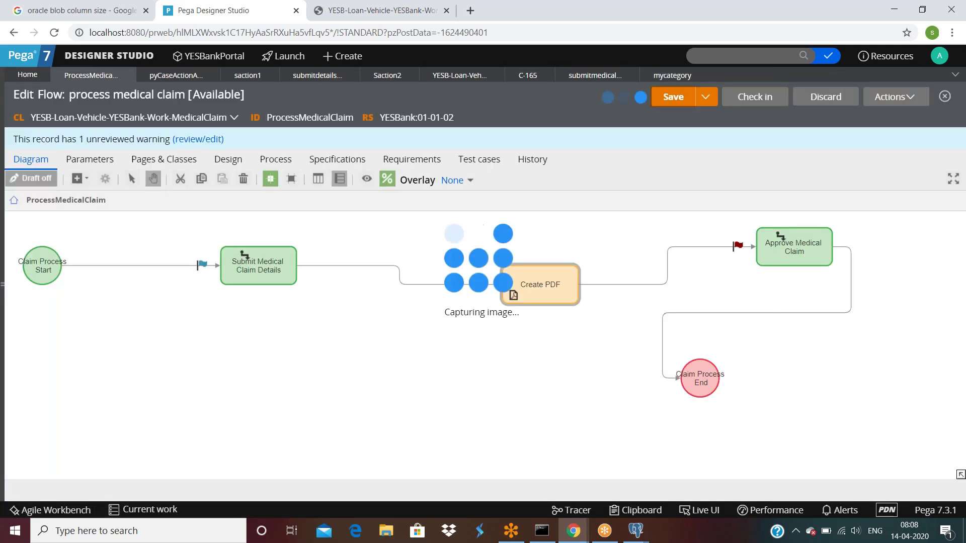
pyautogui.click(896, 97)
pyautogui.click(825, 120)
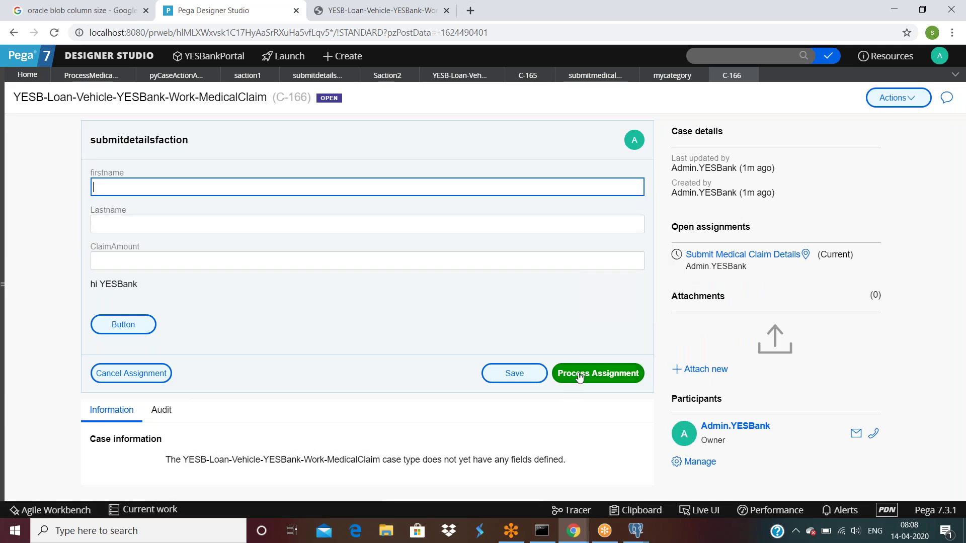
pyautogui.click(579, 376)
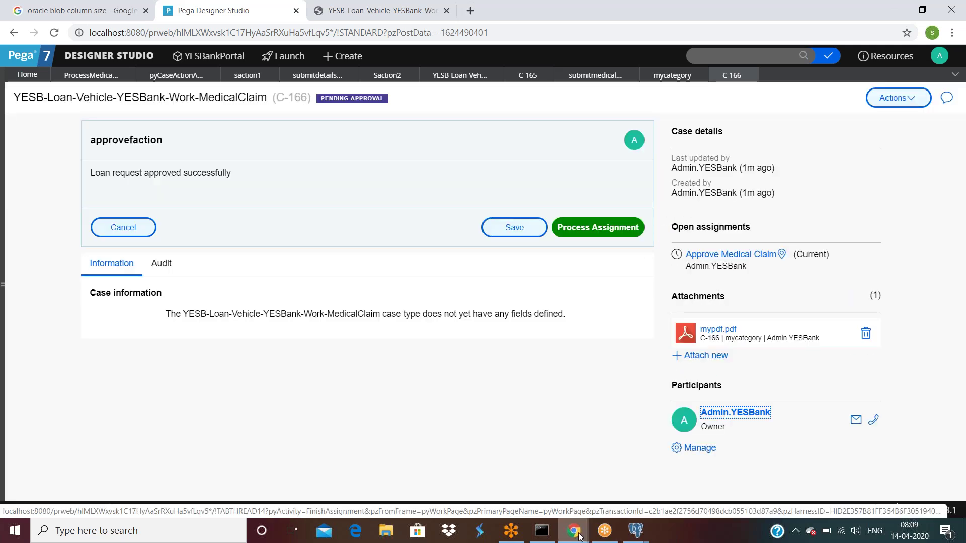
# Show thread C-166's pyWorkPage.pyAttachments(1) in the Clipboard: mypdf.pdf under mycategory.
pyautogui.moveTo(574, 531)
pyautogui.click(575, 509)
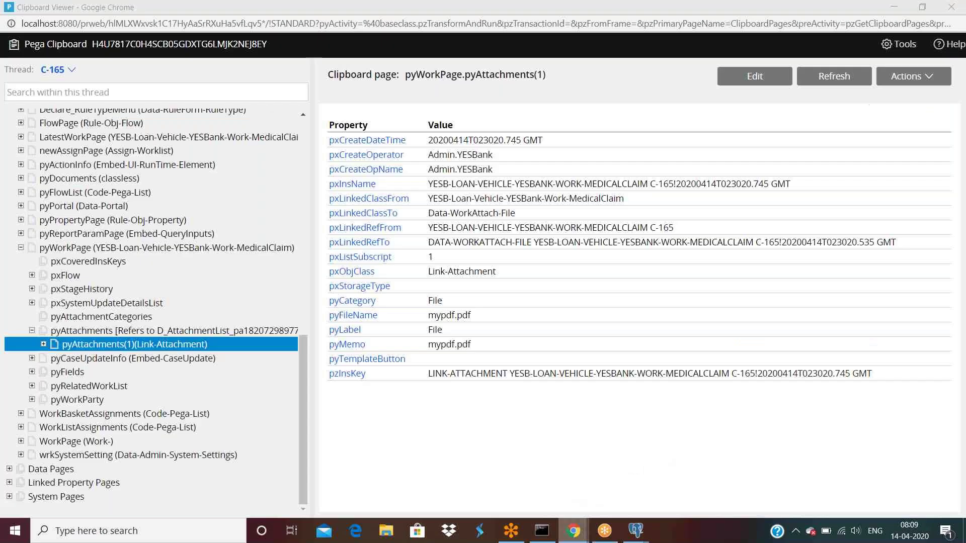
pyautogui.click(56, 70)
pyautogui.click(108, 97)
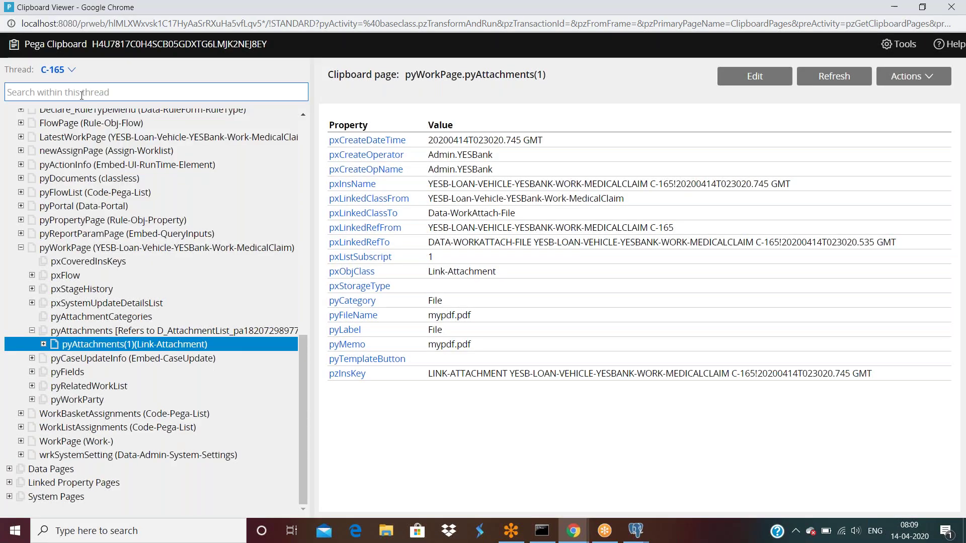
pyautogui.scroll(-5, 151, 302)
pyautogui.click(20, 414)
pyautogui.scroll(-3, 38, 398)
pyautogui.click(32, 358)
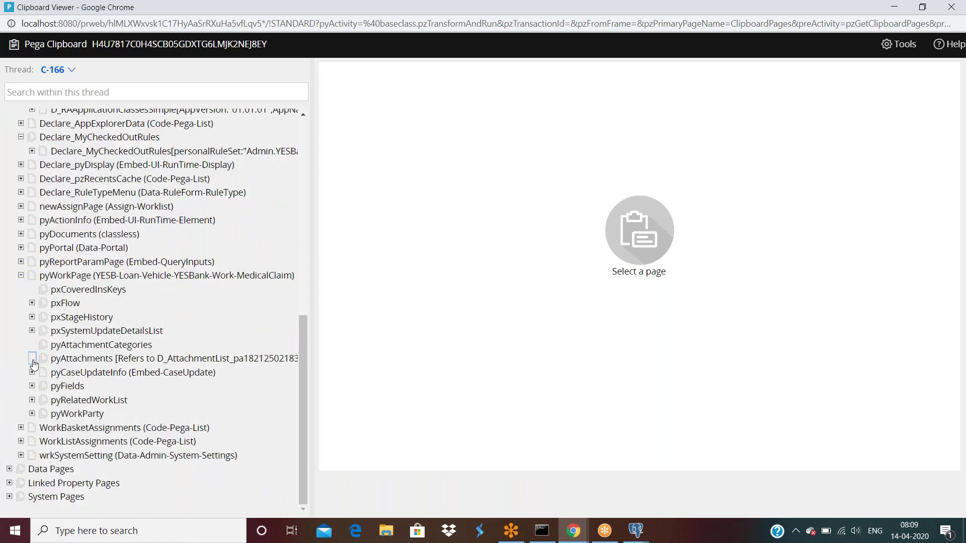
pyautogui.click(77, 374)
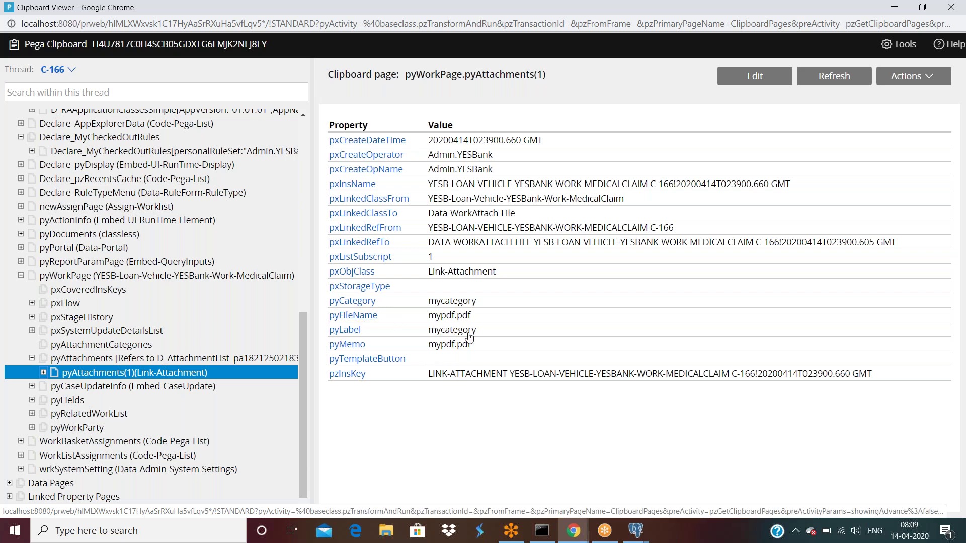
pyautogui.click(636, 531)
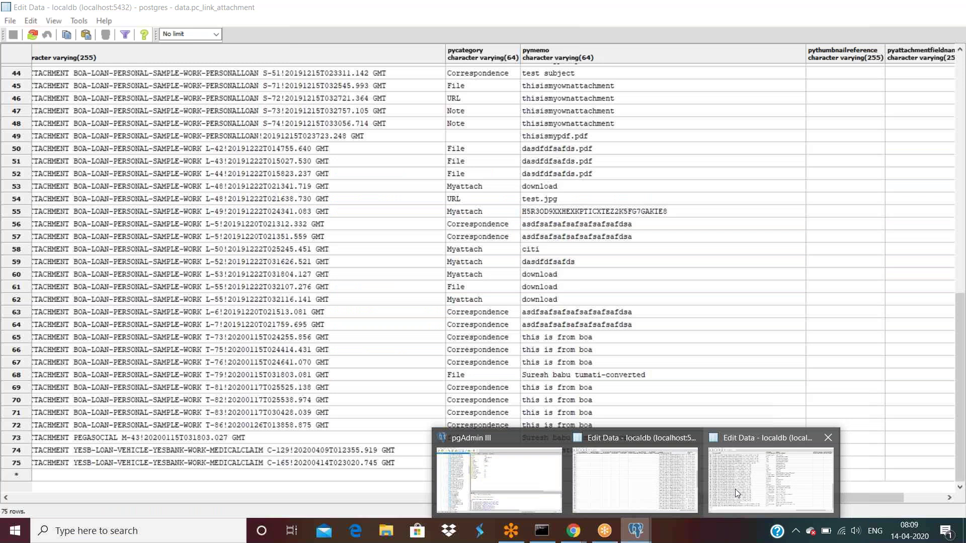
# Refresh pc_link_attachment and inspect new row 76 for C-166 with category mycategory.
pyautogui.click(735, 489)
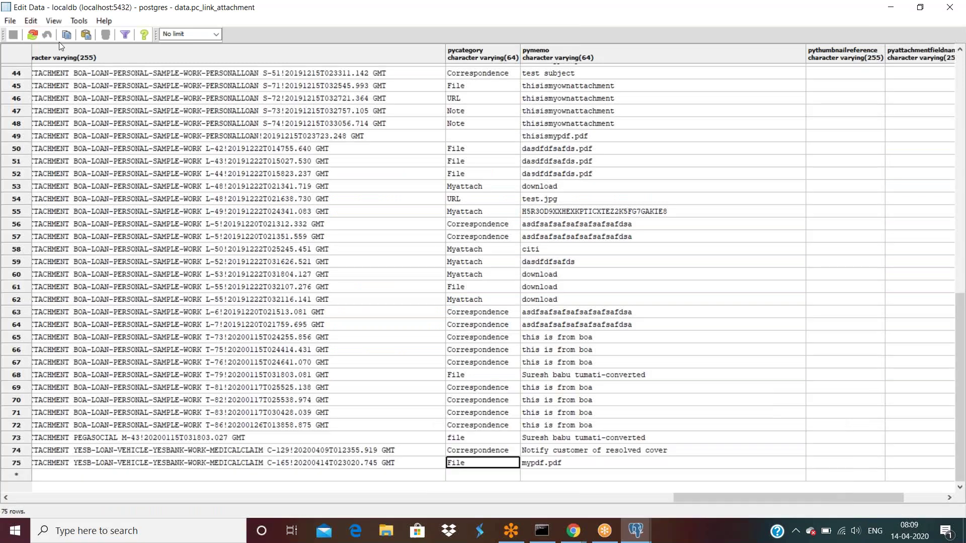
pyautogui.click(33, 35)
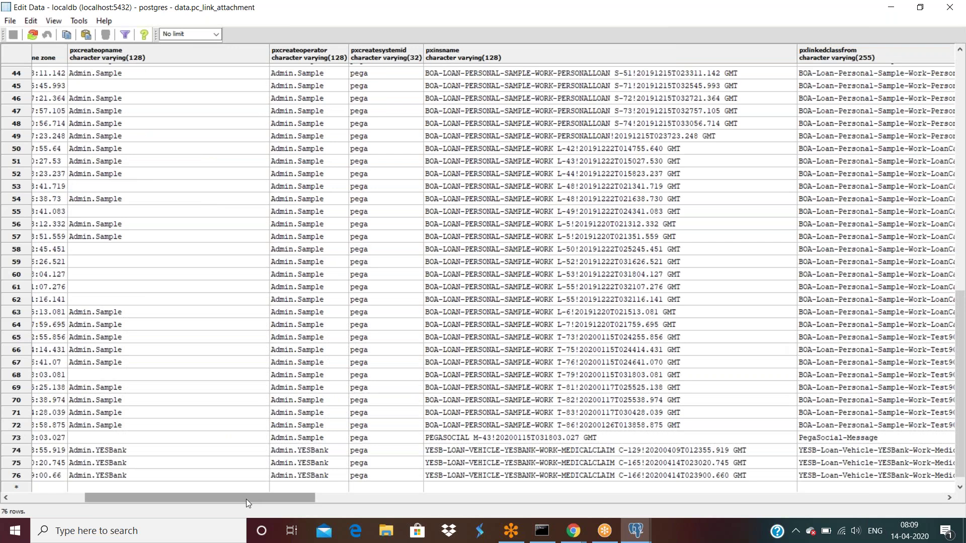
pyautogui.moveTo(246, 500); pyautogui.dragTo(552, 516)
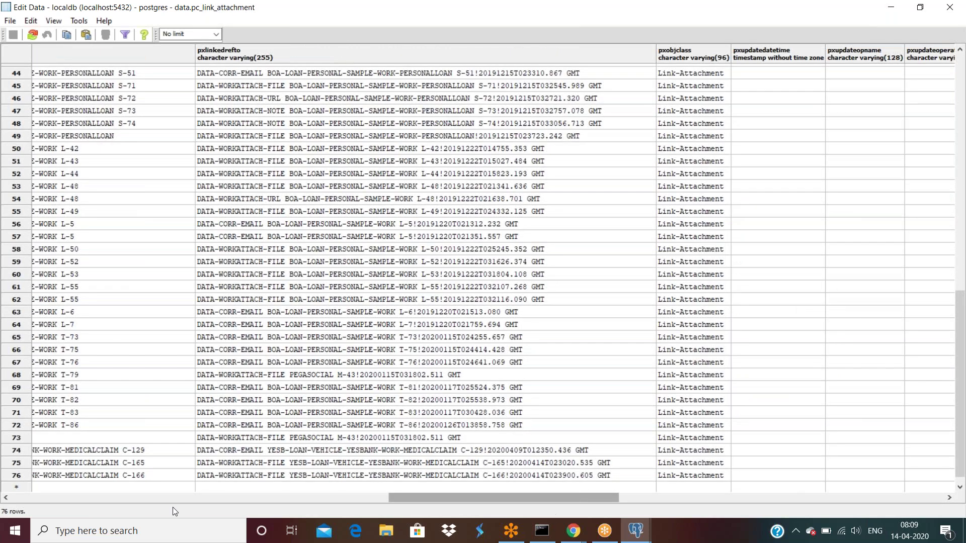
pyautogui.moveTo(437, 496); pyautogui.dragTo(716, 490)
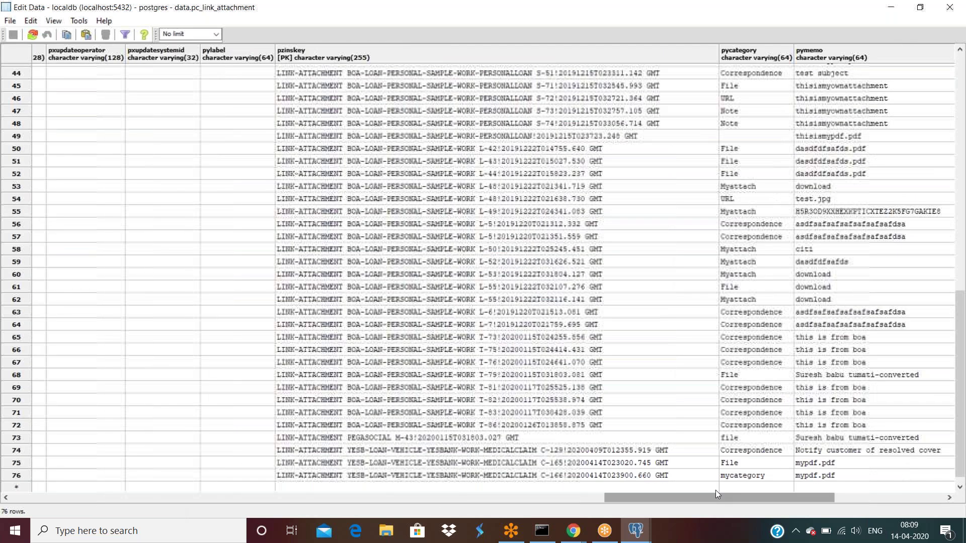
pyautogui.click(740, 476)
pyautogui.moveTo(646, 497); pyautogui.dragTo(802, 501)
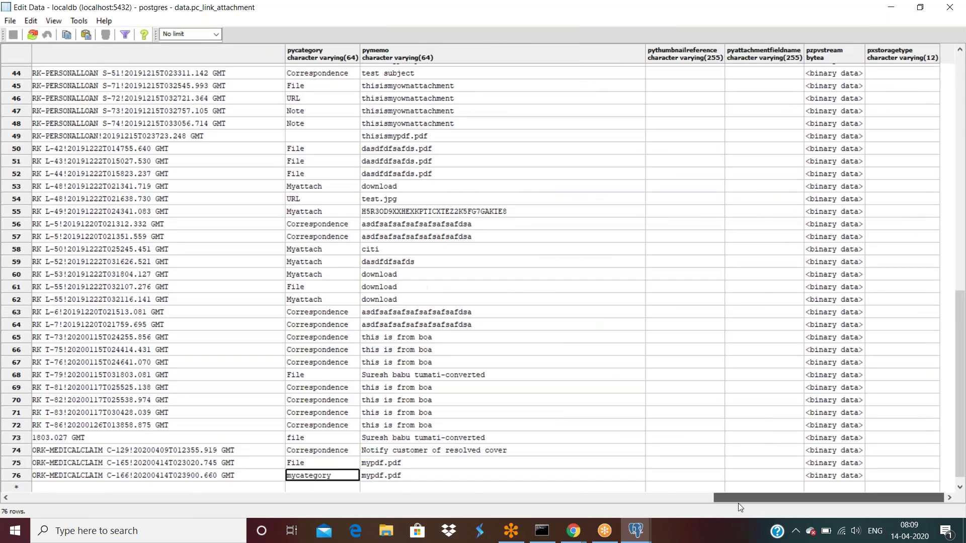
pyautogui.moveTo(739, 500); pyautogui.dragTo(678, 500)
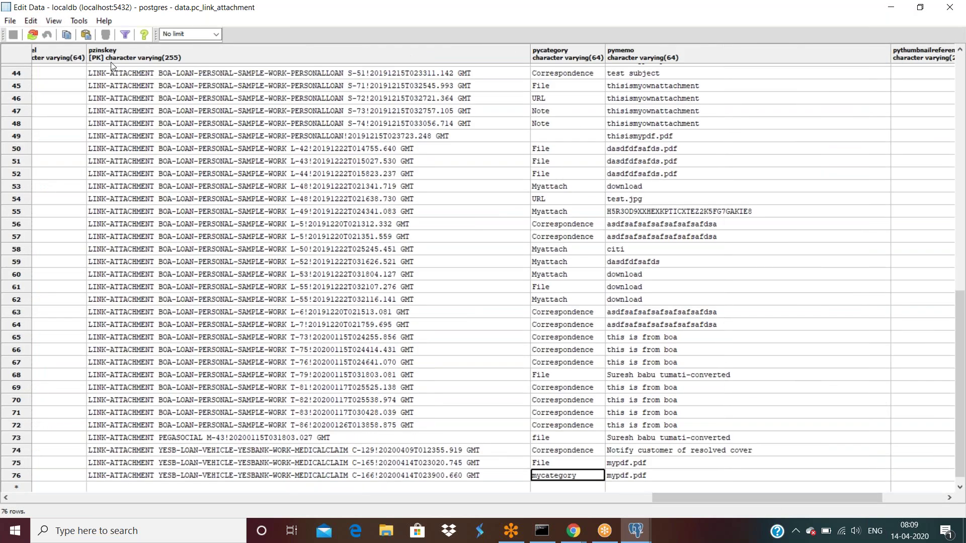
pyautogui.moveTo(669, 501); pyautogui.dragTo(358, 504)
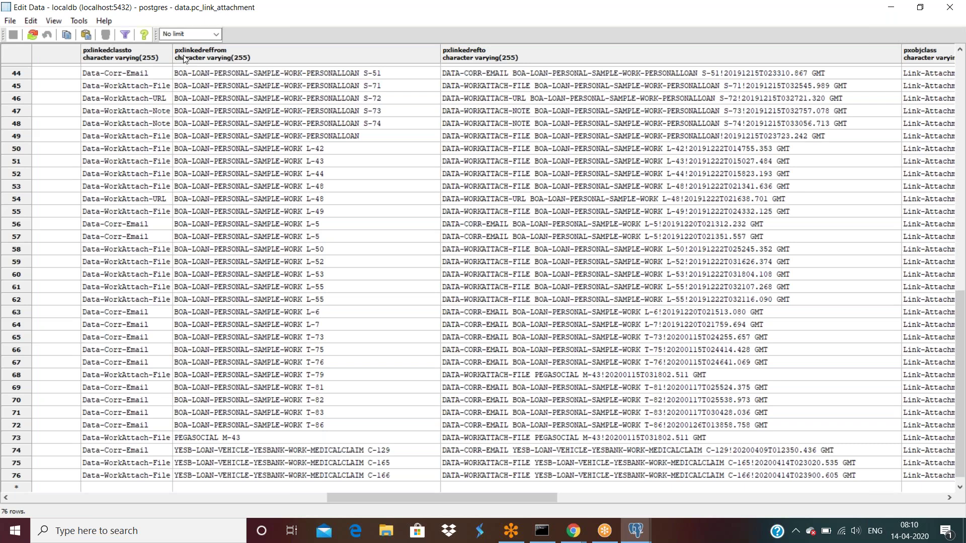
pyautogui.click(390, 478)
pyautogui.click(636, 533)
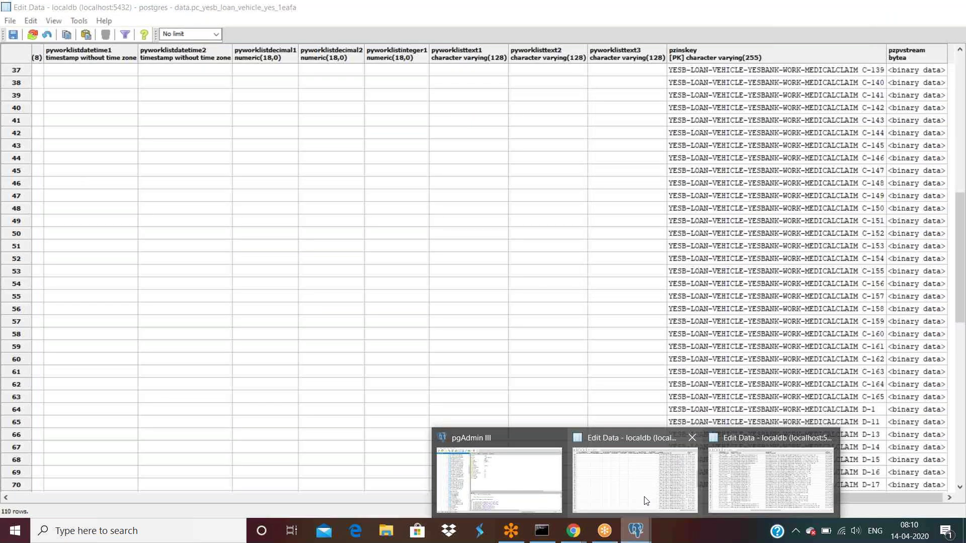
# Bring up the pc_yesb_loan_vehicle_yes_1eafa table and move along row 63 to case C-165.
pyautogui.click(646, 500)
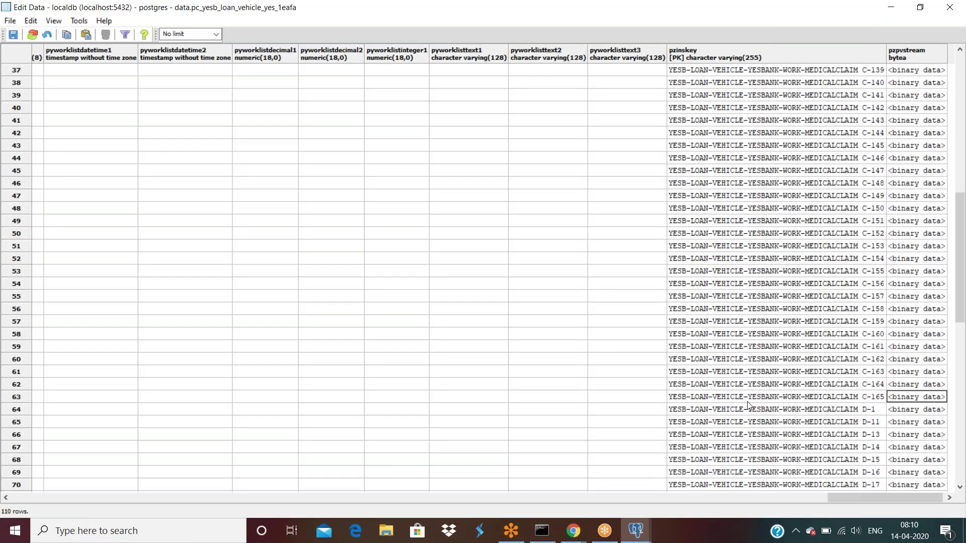
pyautogui.scroll(-3, 749, 405)
pyautogui.scroll(-4, 861, 443)
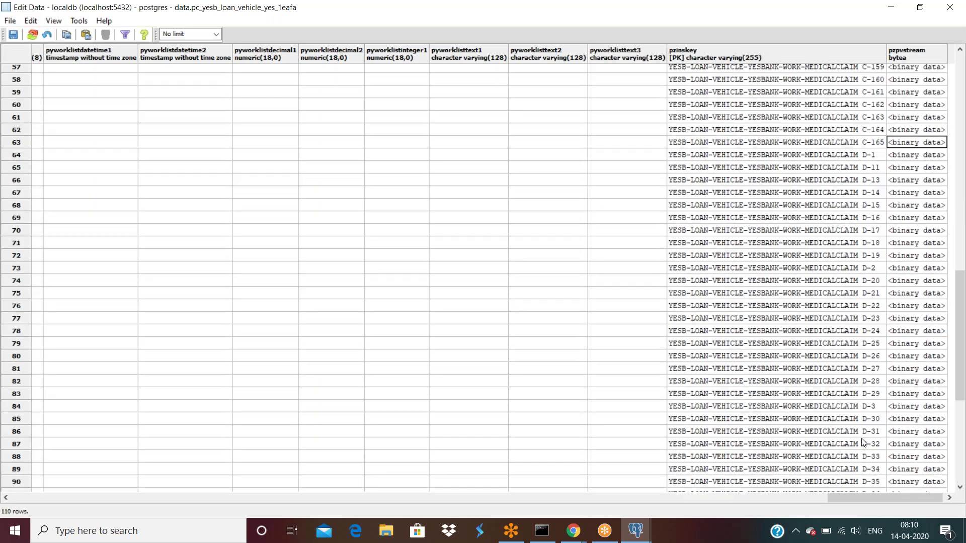
pyautogui.scroll(2, 863, 443)
pyautogui.press('Left')
pyautogui.click(916, 199)
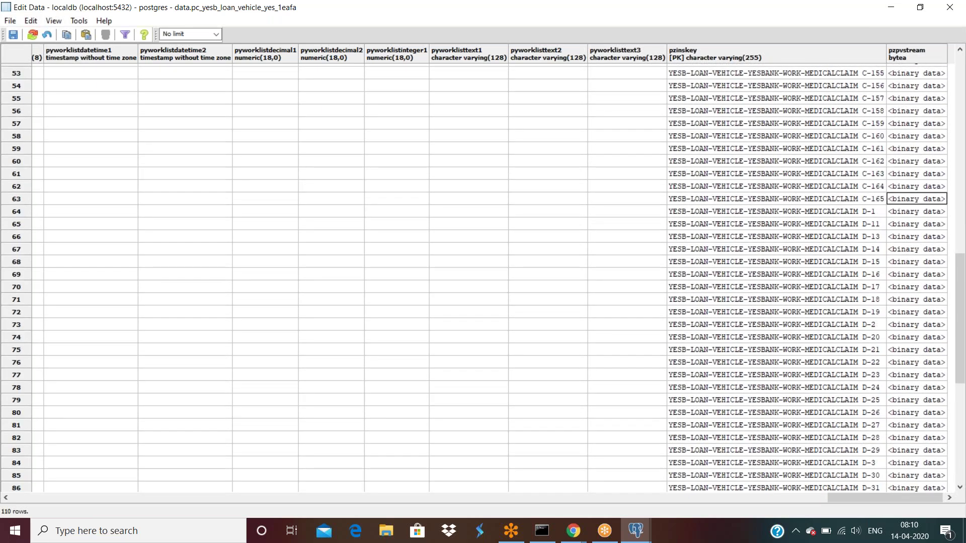
pyautogui.press('Left')
pyautogui.press('Left')
pyautogui.press('Left')
pyautogui.press('Left')
pyautogui.press('Left')
pyautogui.press('Left')
pyautogui.press('Left')
pyautogui.press('Left')
pyautogui.press('Left')
pyautogui.press('Left')
pyautogui.press('Left')
pyautogui.press('Left')
pyautogui.press('Left')
pyautogui.press('Left')
pyautogui.press('Left')
pyautogui.press('Left')
pyautogui.press('Left')
pyautogui.press('Left')
pyautogui.press('Left')
pyautogui.press('Left')
pyautogui.press('Left')
pyautogui.press('Left')
pyautogui.press('Left')
pyautogui.press('Left')
pyautogui.press('Left')
pyautogui.press('Left')
pyautogui.press('Left')
pyautogui.press('Left')
pyautogui.press('Left')
pyautogui.press('Left')
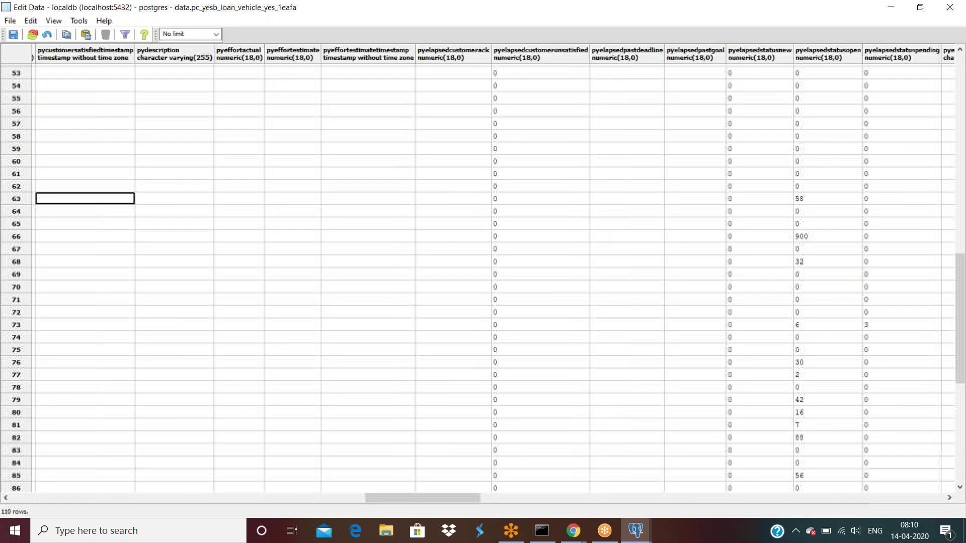
pyautogui.press('Right')
pyautogui.press('Right')
pyautogui.press('Right')
pyautogui.press('Right')
pyautogui.press('Right')
pyautogui.press('Right')
pyautogui.press('Right')
pyautogui.press('Right')
pyautogui.press('Right')
pyautogui.press('Right')
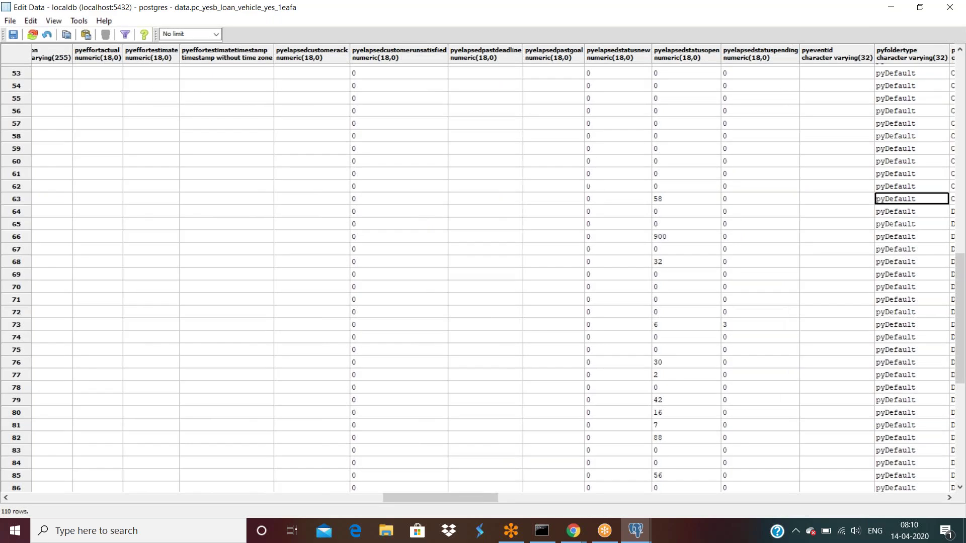
pyautogui.press('Right')
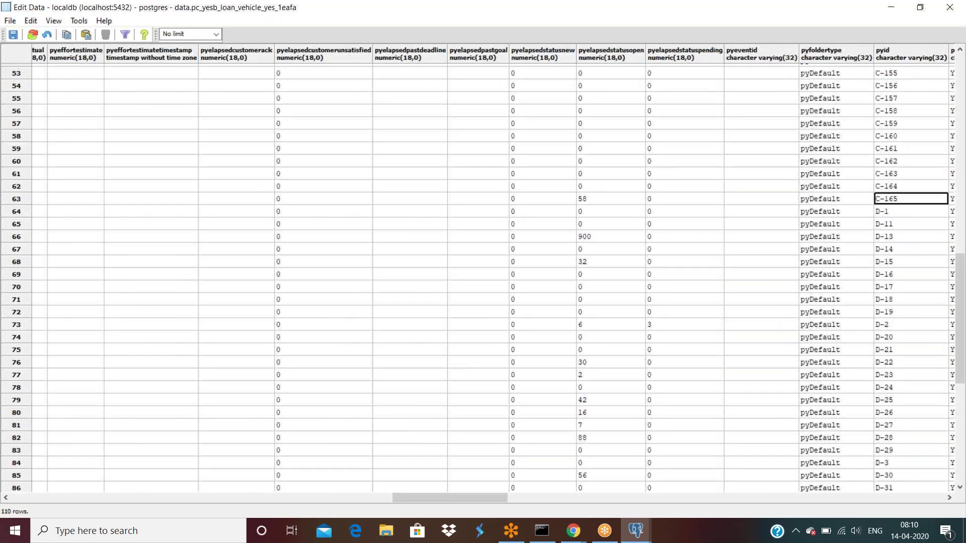
# Jump across row 63's columns from first to last and back.
pyautogui.press('Right')
pyautogui.press('Right')
pyautogui.press('Right')
pyautogui.press('Right')
pyautogui.press('Right')
pyautogui.press('Right')
pyautogui.press('Right')
pyautogui.press('Right')
pyautogui.press('Right')
pyautogui.press('Right')
pyautogui.press('Right')
pyautogui.press('Right')
pyautogui.press('Right')
pyautogui.press('Right')
pyautogui.press('Right')
pyautogui.press('Right')
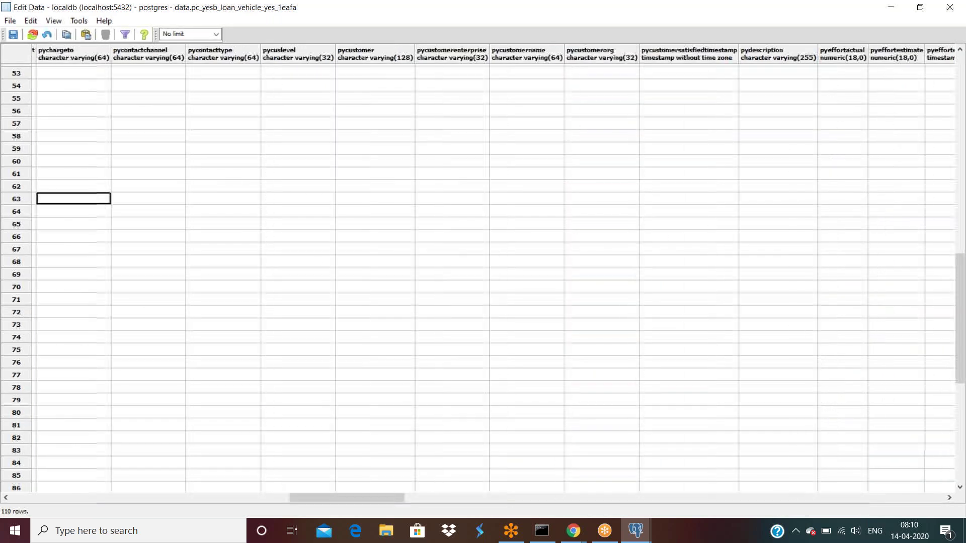
pyautogui.press('Home')
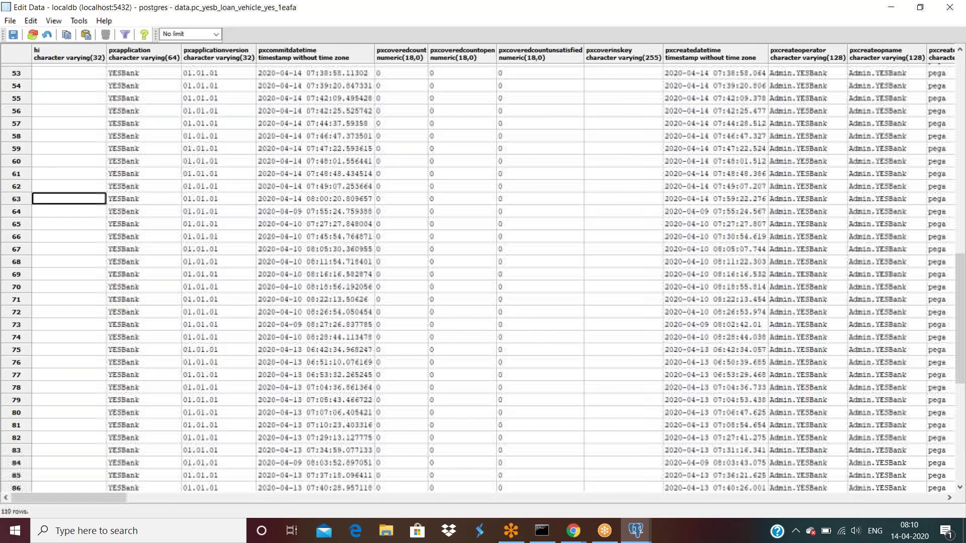
pyautogui.press('End')
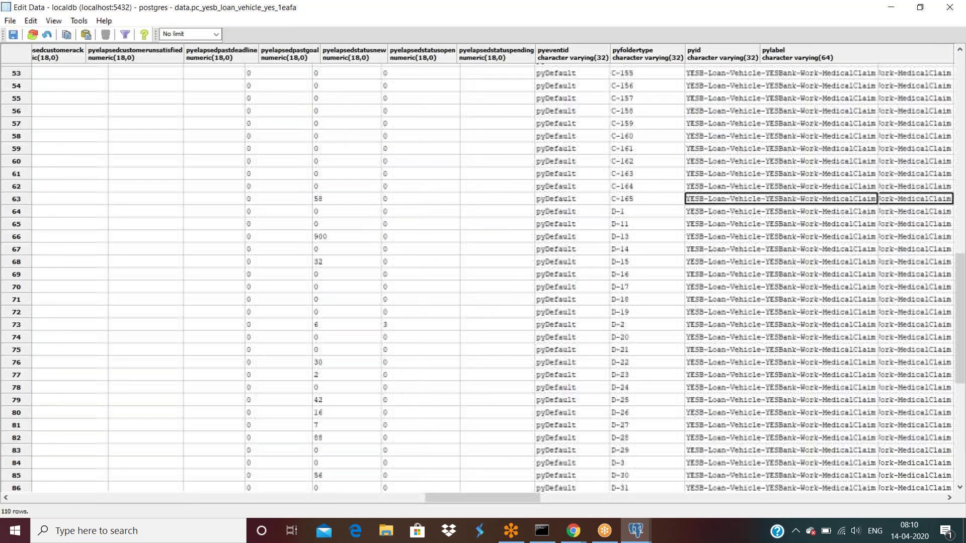
pyautogui.press('Right')
pyautogui.press('Right')
pyautogui.press('Right')
pyautogui.press('Right')
pyautogui.press('Right')
pyautogui.press('Right')
pyautogui.press('Right')
pyautogui.press('Right')
pyautogui.press('Right')
pyautogui.press('Right')
pyautogui.press('Right')
pyautogui.press('Right')
pyautogui.press('Right')
pyautogui.press('Right')
pyautogui.press('Right')
pyautogui.press('Left')
pyautogui.press('Left')
pyautogui.press('Left')
pyautogui.press('Left')
pyautogui.press('Left')
pyautogui.press('Left')
pyautogui.press('Left')
pyautogui.press('Left')
pyautogui.press('Left')
pyautogui.press('Left')
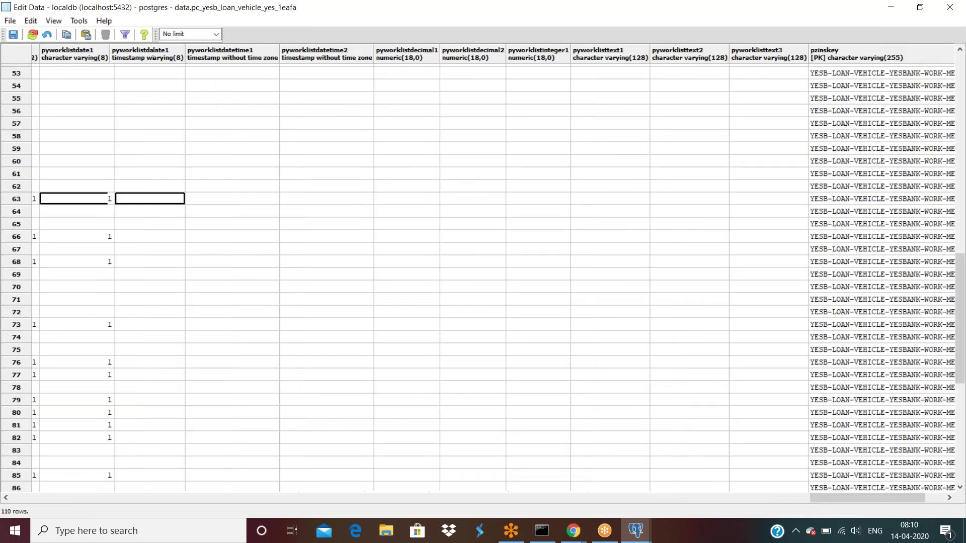
pyautogui.press('Left')
pyautogui.press('Left')
pyautogui.press('Left')
pyautogui.press('Left')
pyautogui.press('Left')
pyautogui.press('Left')
pyautogui.press('Left')
pyautogui.press('Left')
pyautogui.press('Left')
pyautogui.press('Left')
pyautogui.press('Left')
pyautogui.press('Left')
pyautogui.press('Left')
pyautogui.press('Left')
pyautogui.press('Left')
pyautogui.press('Left')
pyautogui.press('Left')
pyautogui.press('Left')
pyautogui.press('Left')
pyautogui.press('Left')
pyautogui.press('Left')
pyautogui.press('Left')
pyautogui.press('Left')
pyautogui.press('Left')
pyautogui.press('Left')
pyautogui.press('Left')
pyautogui.press('Left')
pyautogui.press('Left')
pyautogui.press('Left')
pyautogui.press('Left')
pyautogui.press('Left')
pyautogui.press('Left')
pyautogui.press('Left')
pyautogui.press('Left')
pyautogui.press('Left')
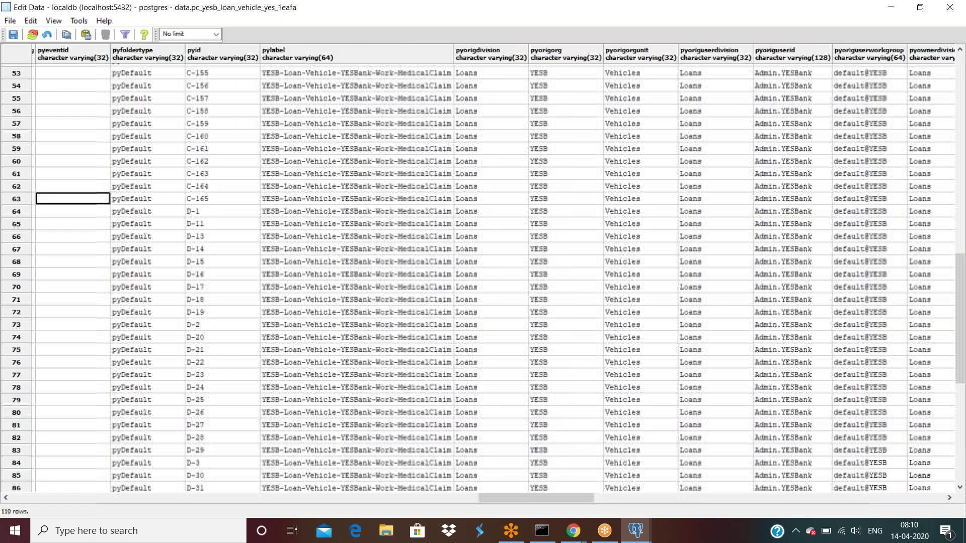
pyautogui.click(642, 531)
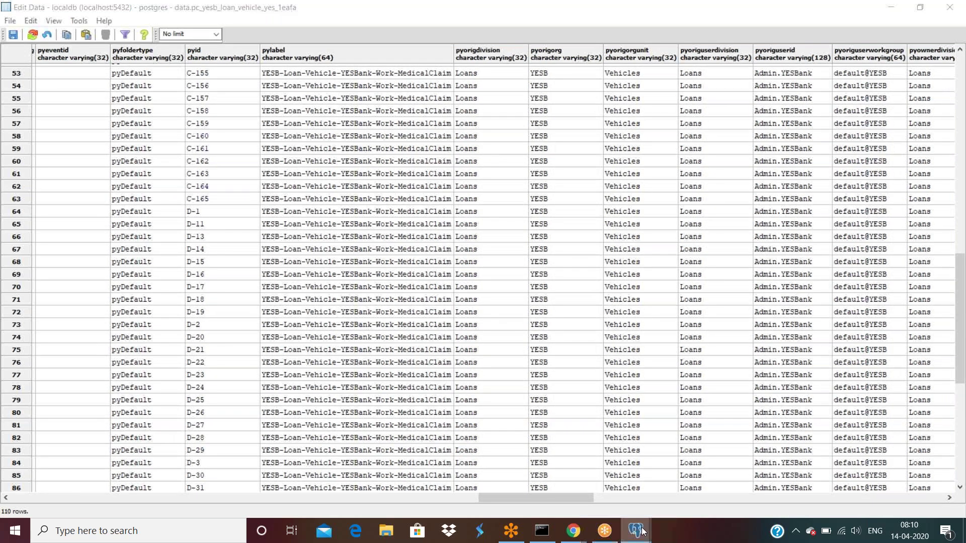
pyautogui.click(642, 531)
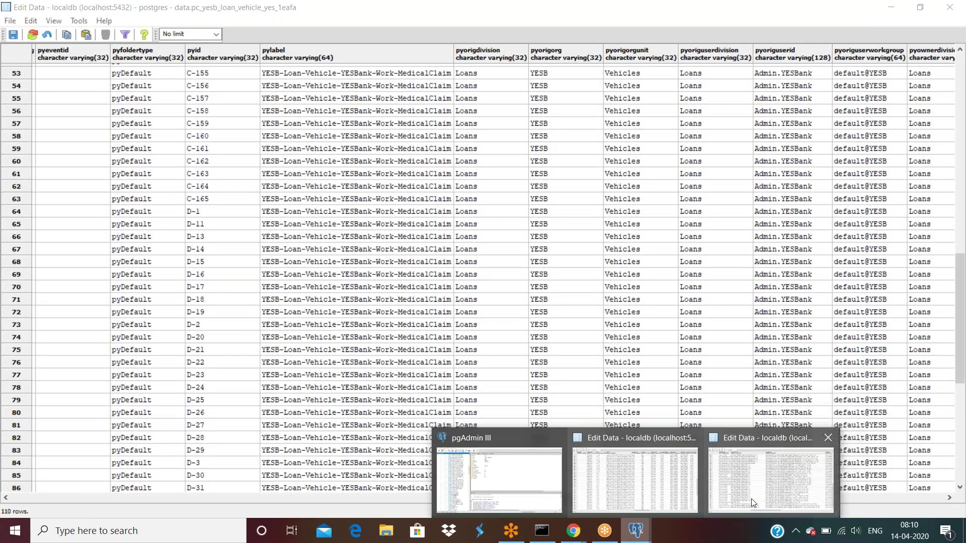
# Step through row 76's linked-from, linked-to, class and mycategory cells for case C-166.
pyautogui.click(753, 502)
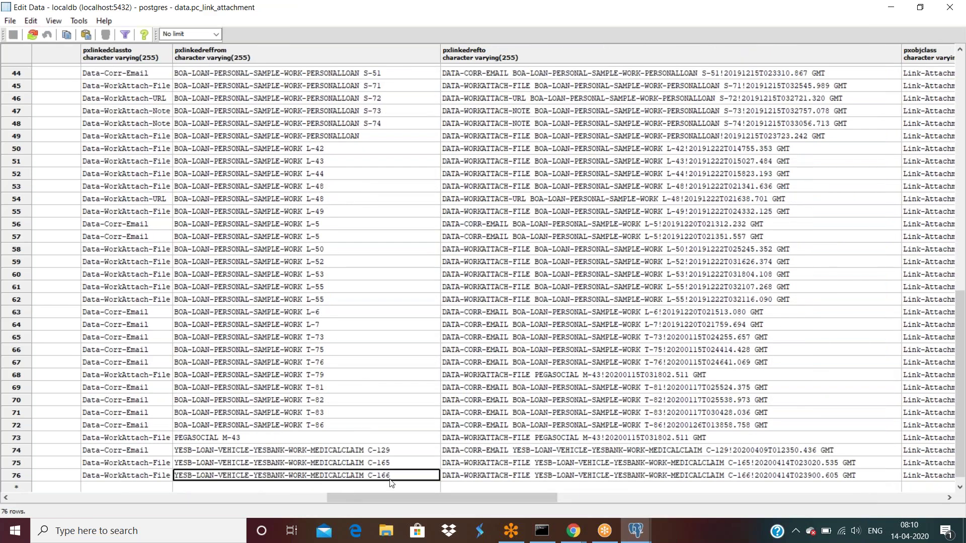
pyautogui.press('Tab')
pyautogui.click(370, 476)
pyautogui.press('Tab')
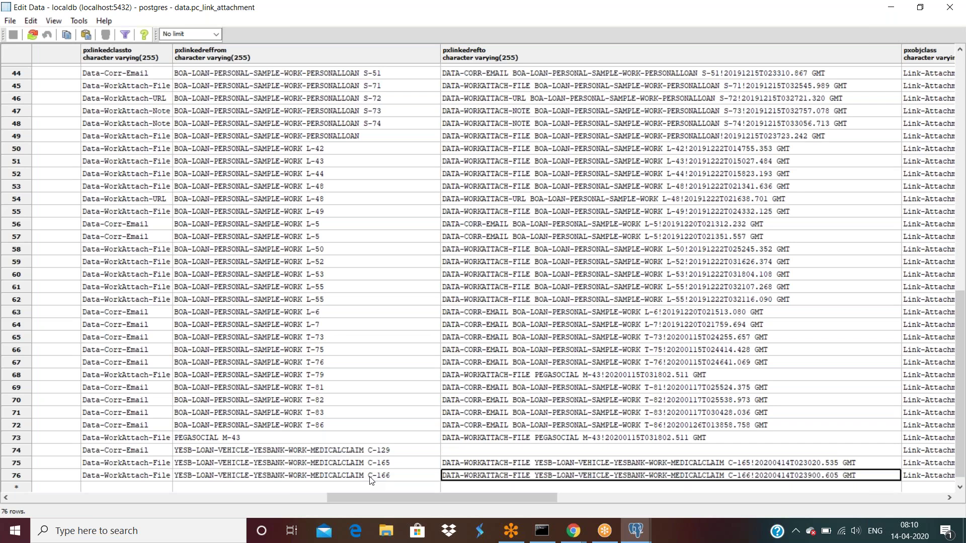
pyautogui.press('Tab')
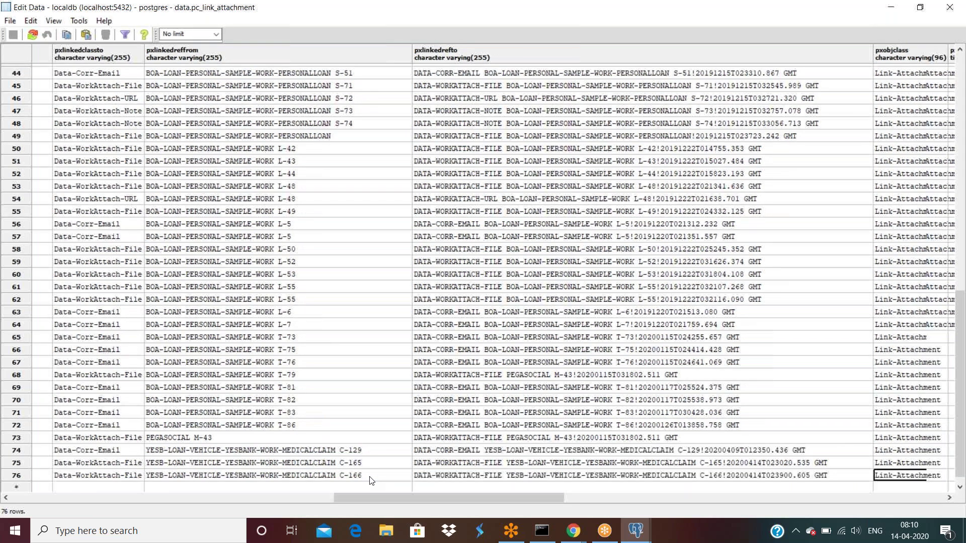
pyautogui.press('Tab')
pyautogui.press('Tab')
pyautogui.press('Tab')
pyautogui.press('Tab')
pyautogui.press('Tab')
pyautogui.press('Tab')
pyautogui.press('Tab')
pyautogui.press('Tab')
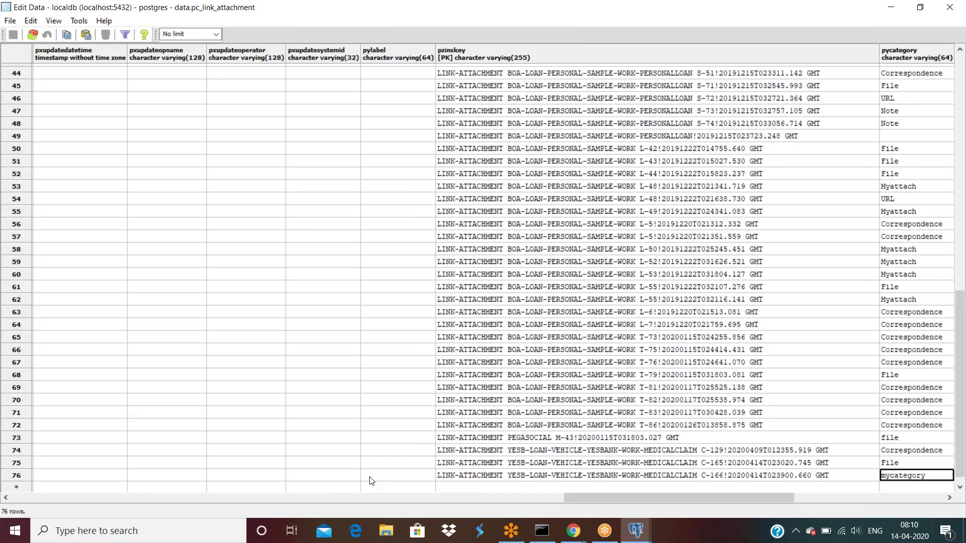
pyautogui.press('Tab')
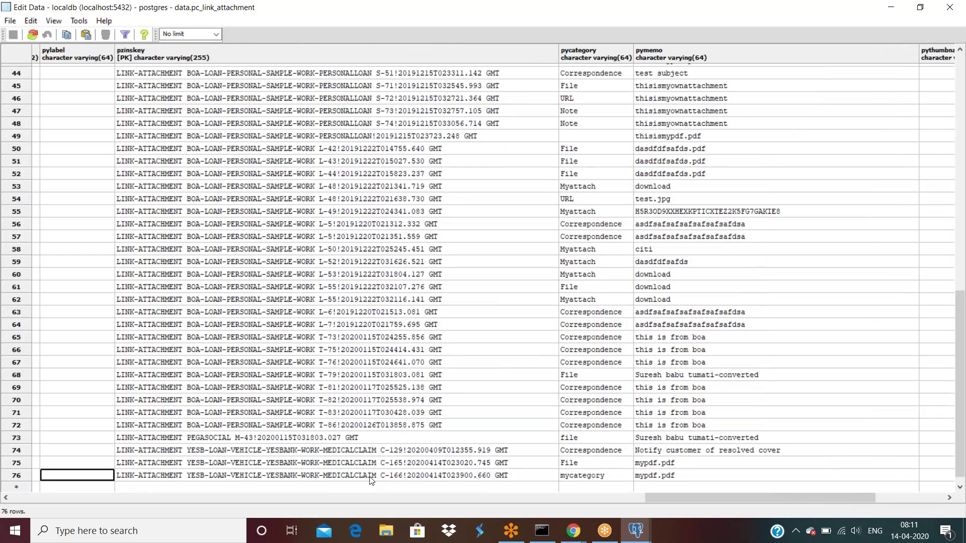
pyautogui.hotkey('shift', 'Tab')
pyautogui.hotkey('shift', 'Tab')
pyautogui.hotkey('shift', 'Tab')
pyautogui.hotkey('shift', 'Tab')
pyautogui.hotkey('shift', 'Tab')
pyautogui.hotkey('shift', 'Tab')
pyautogui.hotkey('shift', 'Tab')
pyautogui.hotkey('shift', 'Tab')
pyautogui.press('Tab')
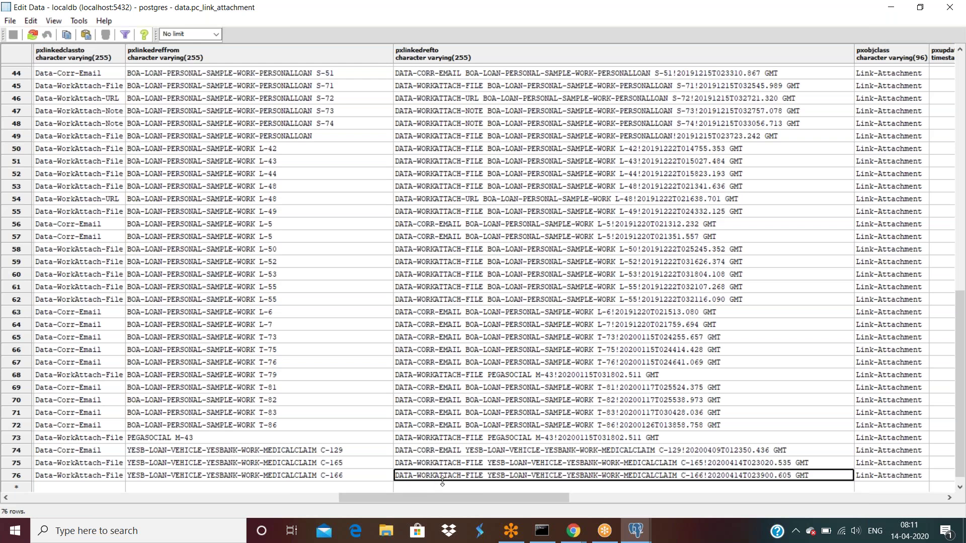
pyautogui.click(574, 534)
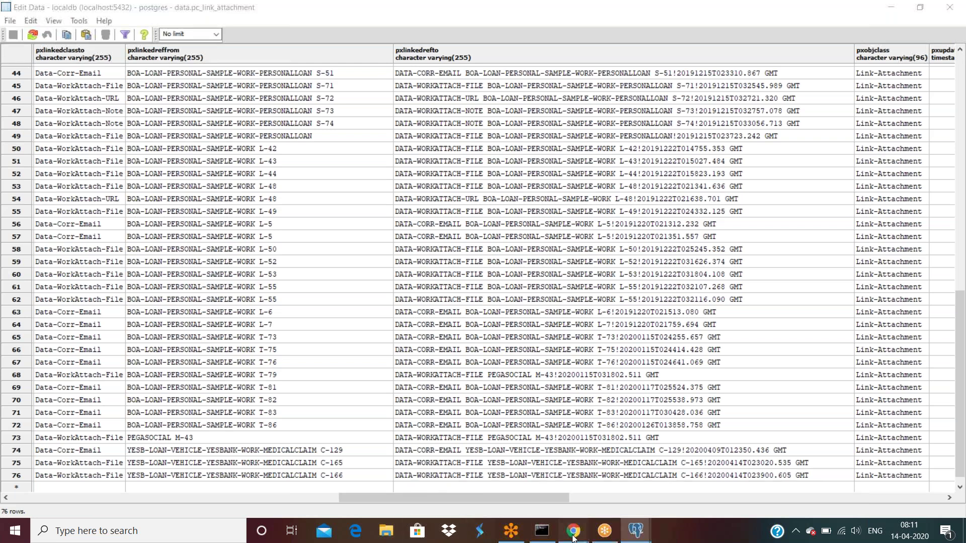
# Filter the class explorer to Link-Attachment and copy the class name.
pyautogui.click(441, 468)
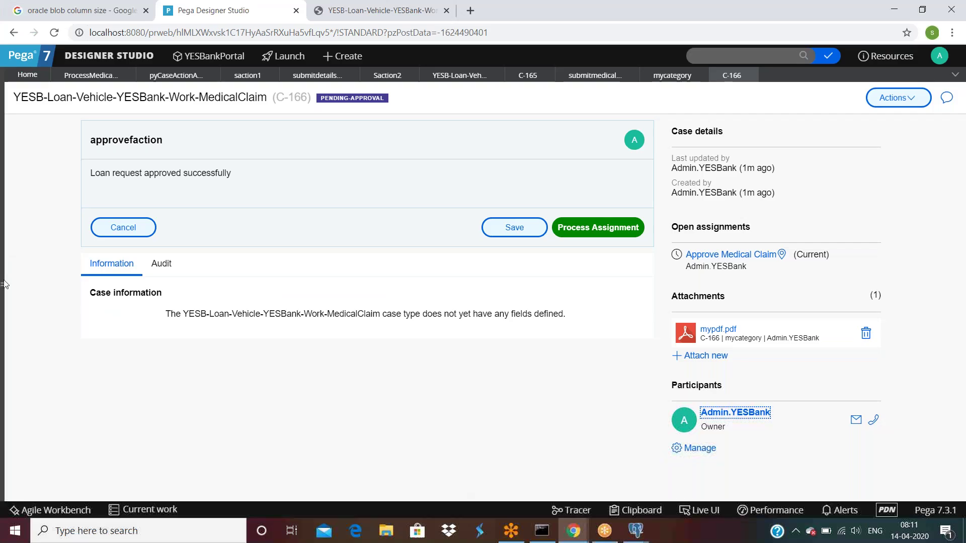
pyautogui.click(4, 280)
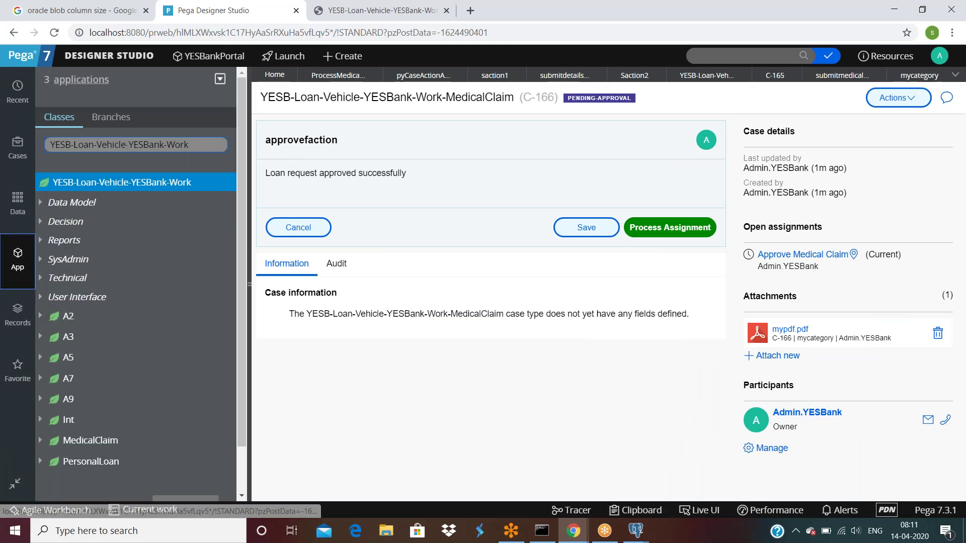
pyautogui.tripleClick(127, 146)
pyautogui.write('Lin')
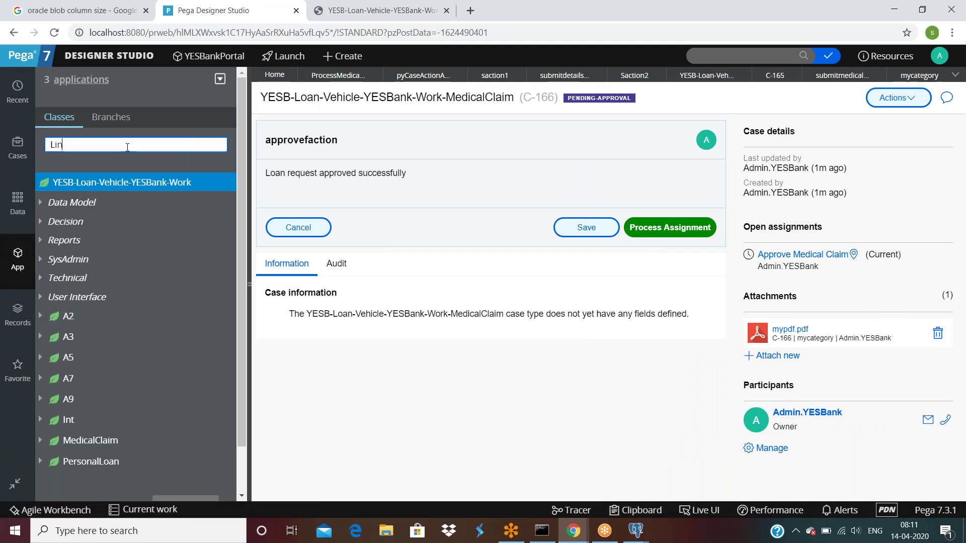
pyautogui.write('k-Attach')
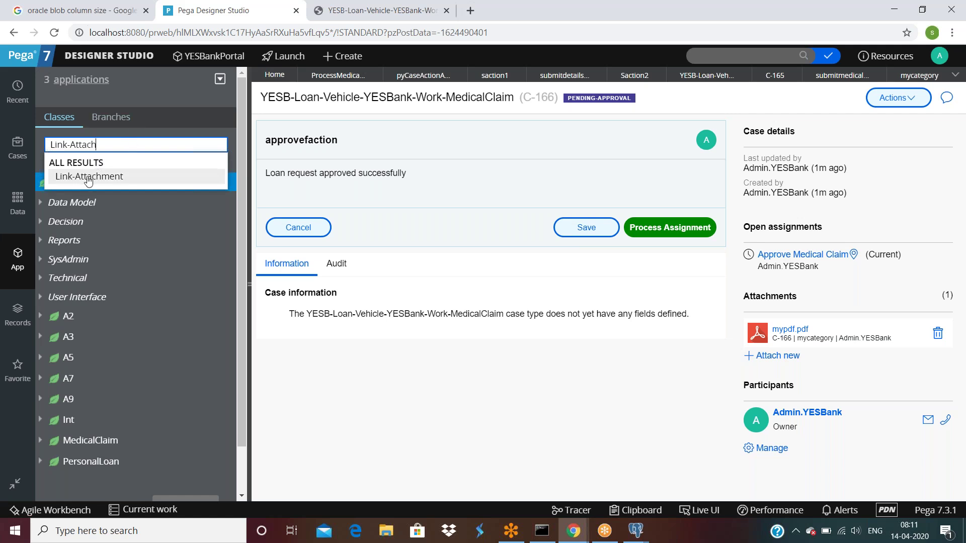
pyautogui.click(89, 176)
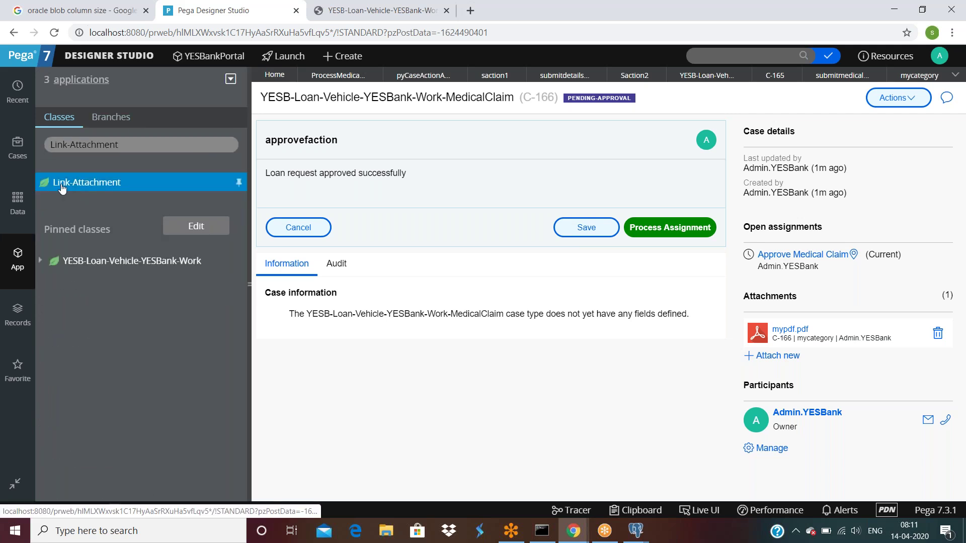
pyautogui.click(127, 145)
pyautogui.doubleClick(128, 145)
pyautogui.tripleClick(128, 145)
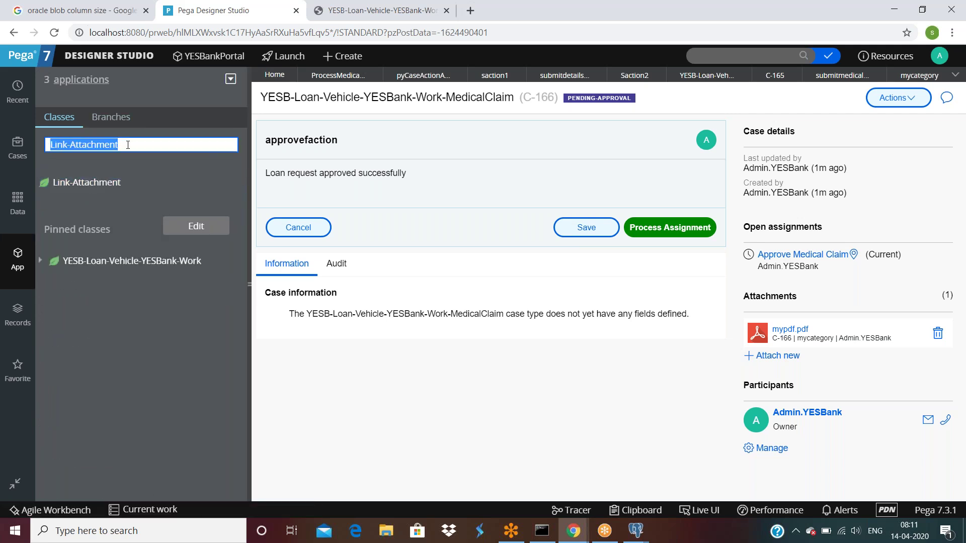
pyautogui.hotkey('ctrl', 'c')
# Search old:Link-Attachment, open its Class rule, and check keys pxLinkedRefFrom and pxCreateDateTime.
pyautogui.click(705, 55)
pyautogui.write('o')
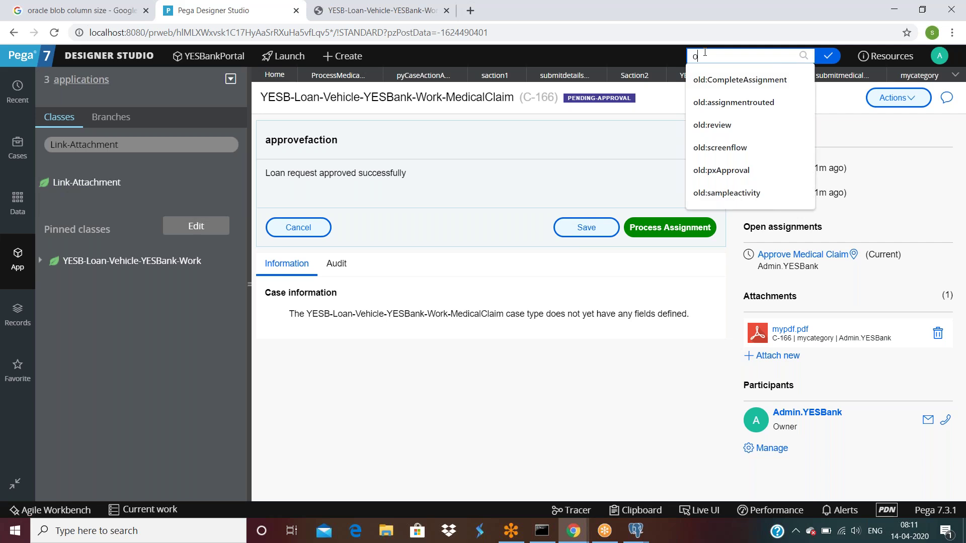
pyautogui.write('ld:')
pyautogui.hotkey('ctrl', 'v')
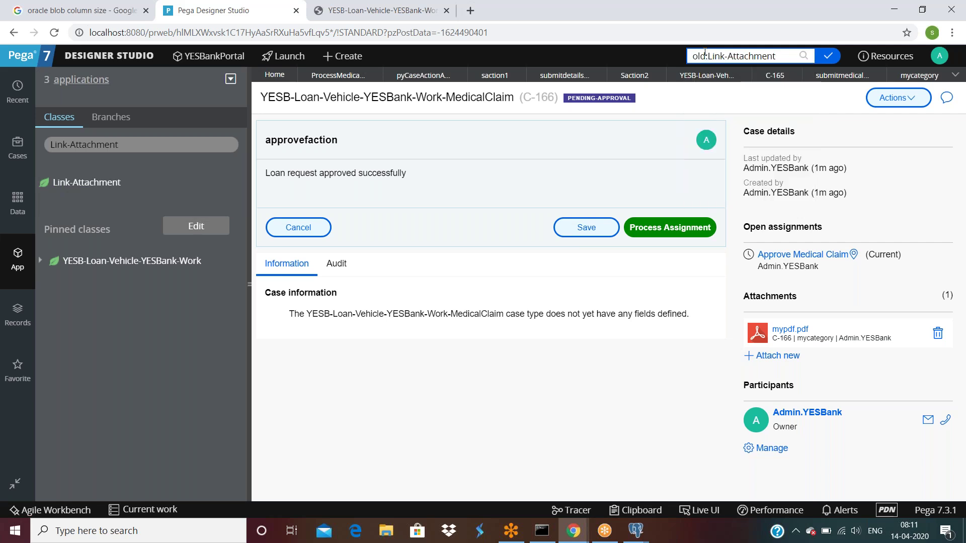
pyautogui.press('Return')
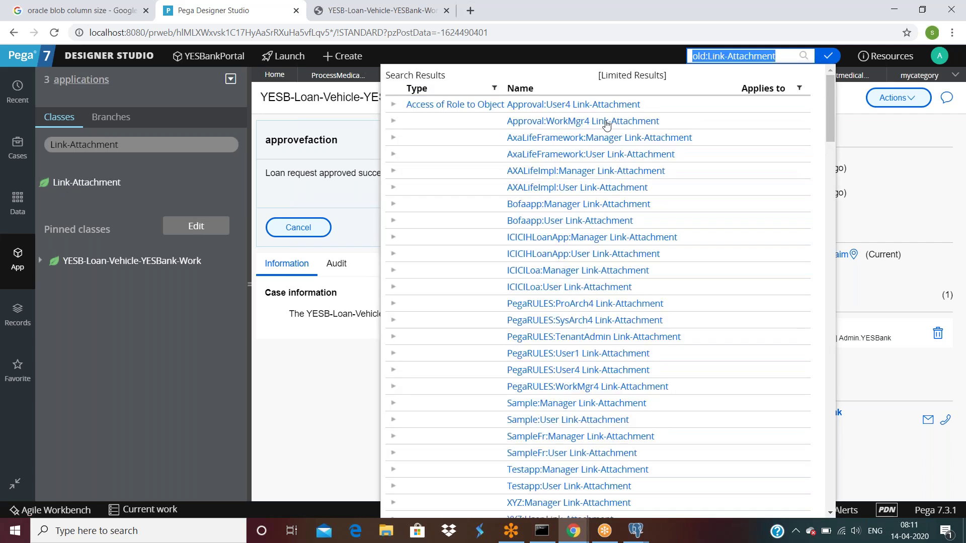
pyautogui.scroll(-5, 650, 321)
pyautogui.scroll(-2, 651, 320)
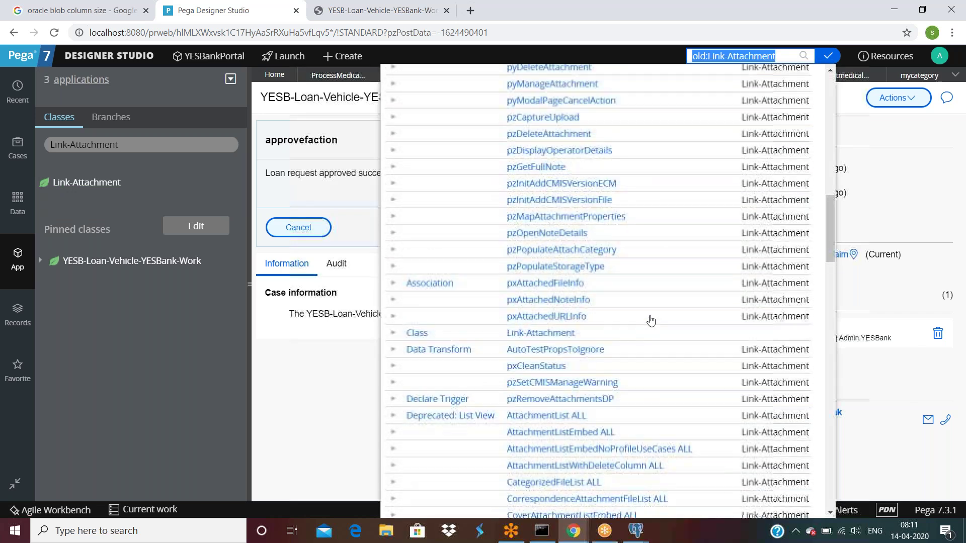
pyautogui.click(527, 333)
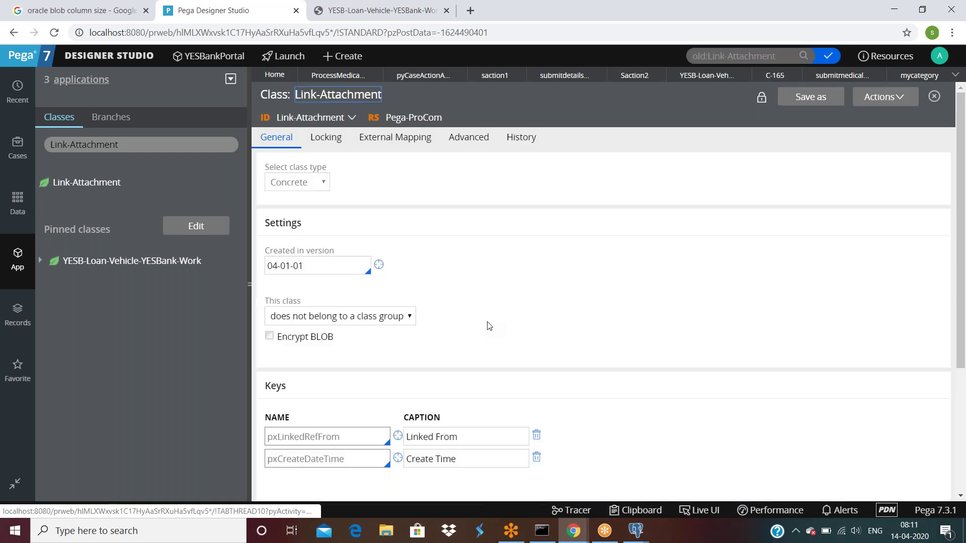
pyautogui.scroll(-4, 490, 326)
pyautogui.doubleClick(340, 252)
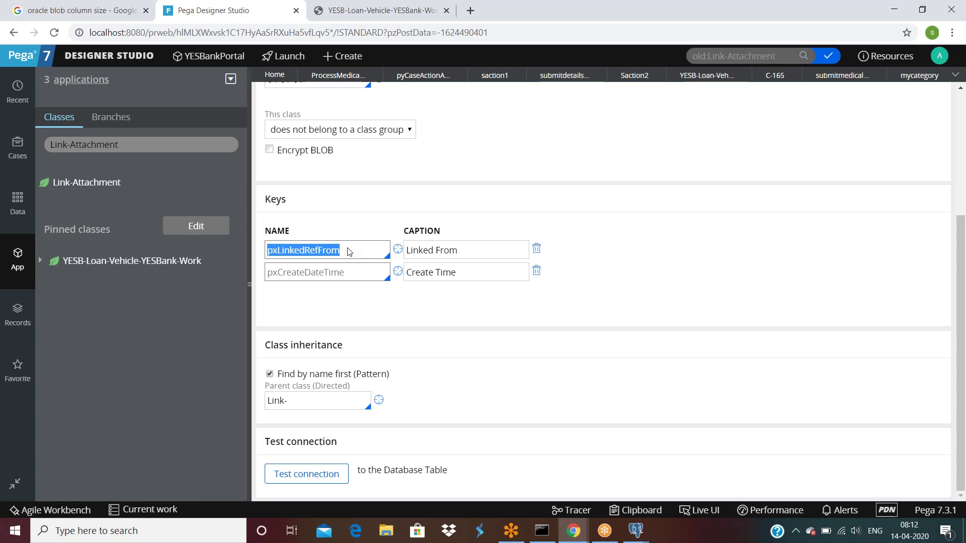
pyautogui.doubleClick(354, 273)
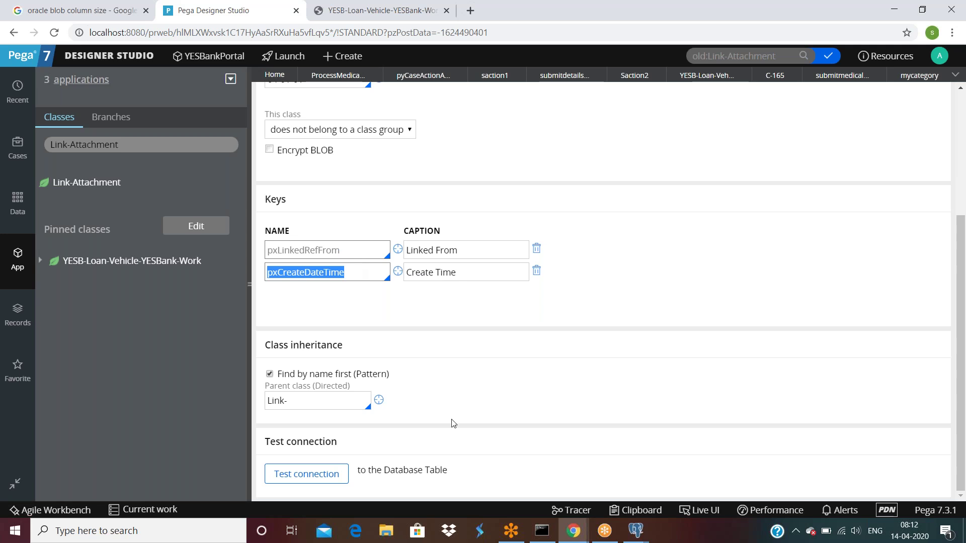
pyautogui.click(648, 533)
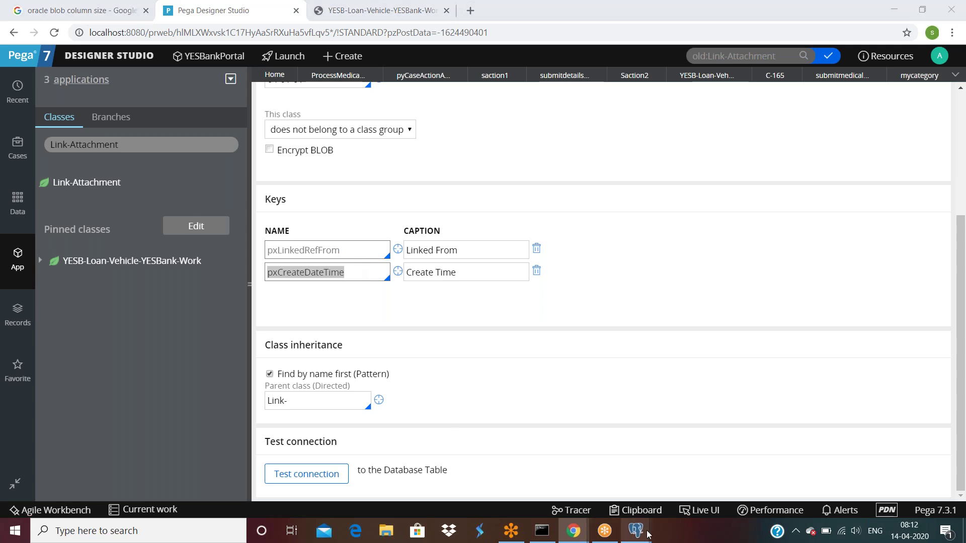
pyautogui.click(740, 501)
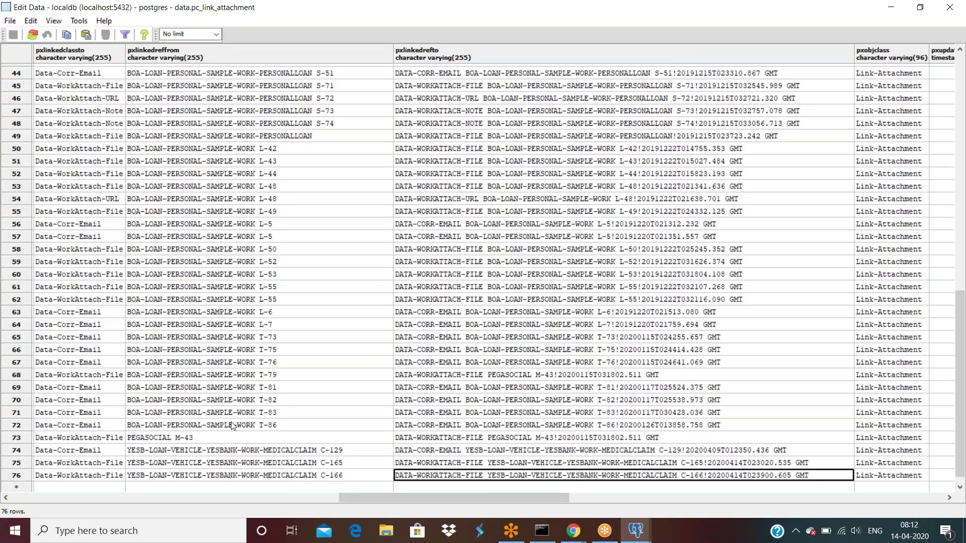
pyautogui.click(291, 476)
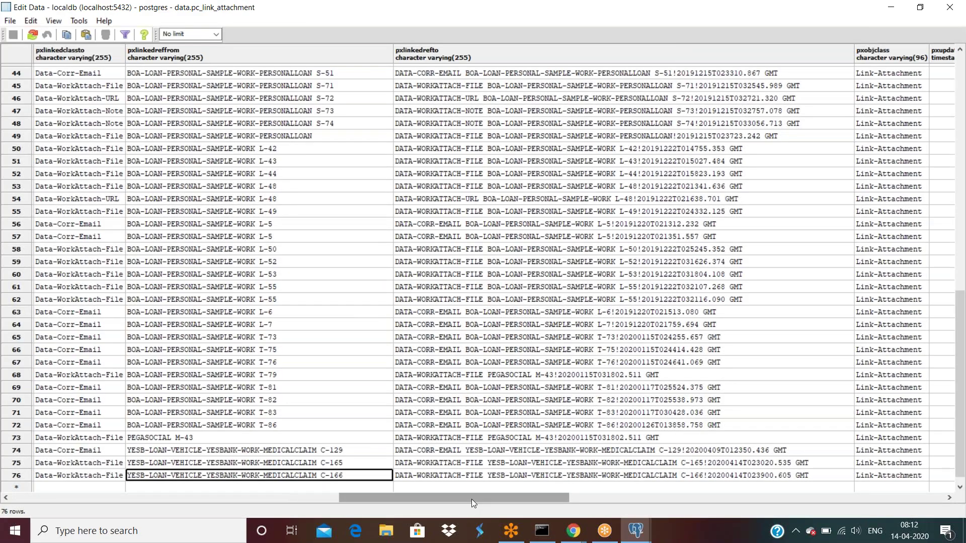
pyautogui.moveTo(433, 499); pyautogui.dragTo(152, 497)
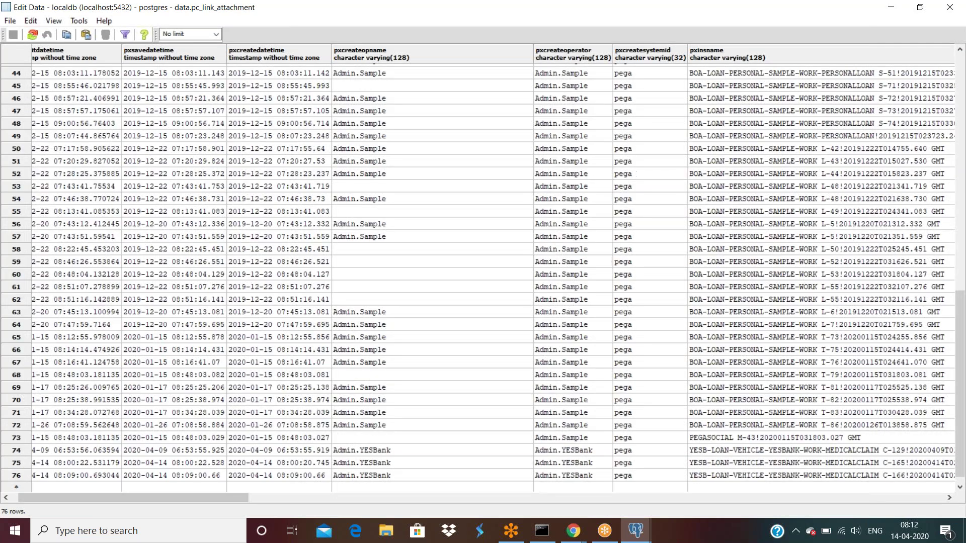
pyautogui.hotkey('alt', 'Tab')
# Test the class connection, confirming it maps to data.pc_link_attachment in PegaDATA.
pyautogui.click(288, 473)
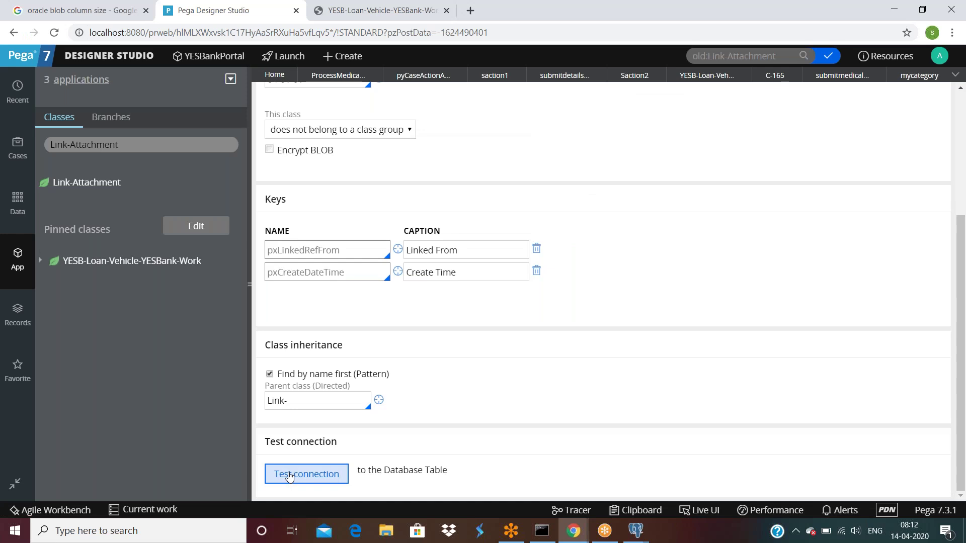
pyautogui.moveTo(255, 70); pyautogui.dragTo(291, 73)
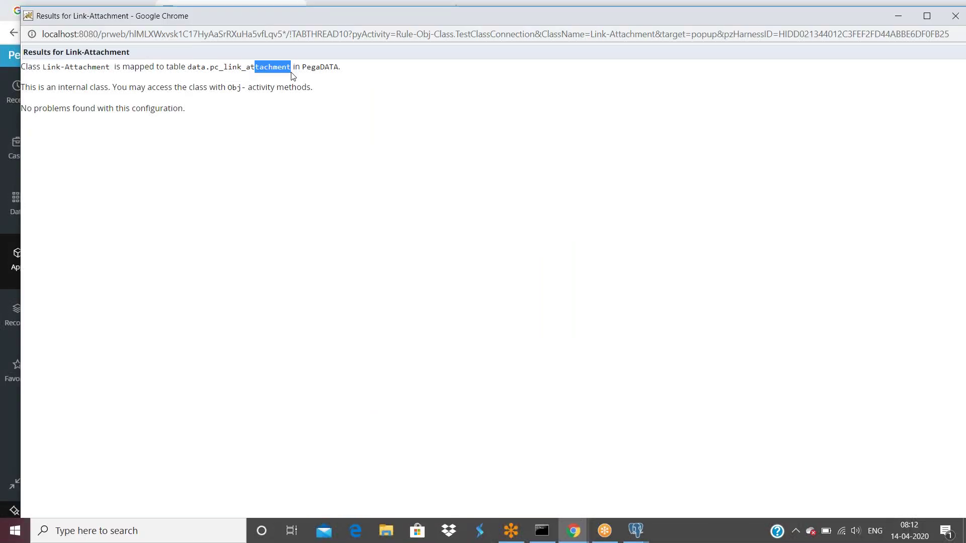
pyautogui.moveTo(657, 17); pyautogui.dragTo(530, 143)
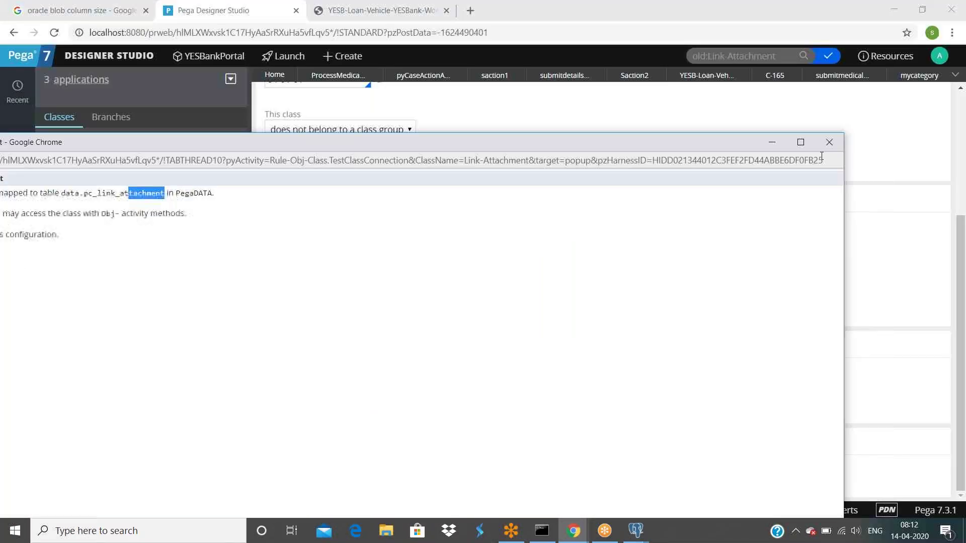
pyautogui.click(830, 144)
# Replace the header rule search text with old:.
pyautogui.click(143, 145)
pyautogui.doubleClick(142, 145)
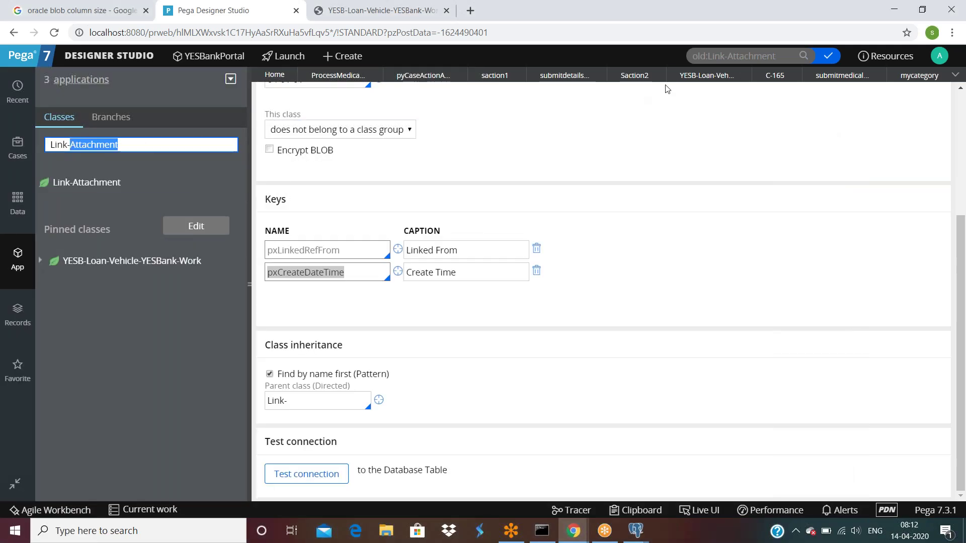
pyautogui.click(748, 56)
pyautogui.tripleClick(748, 56)
pyautogui.write('old:')
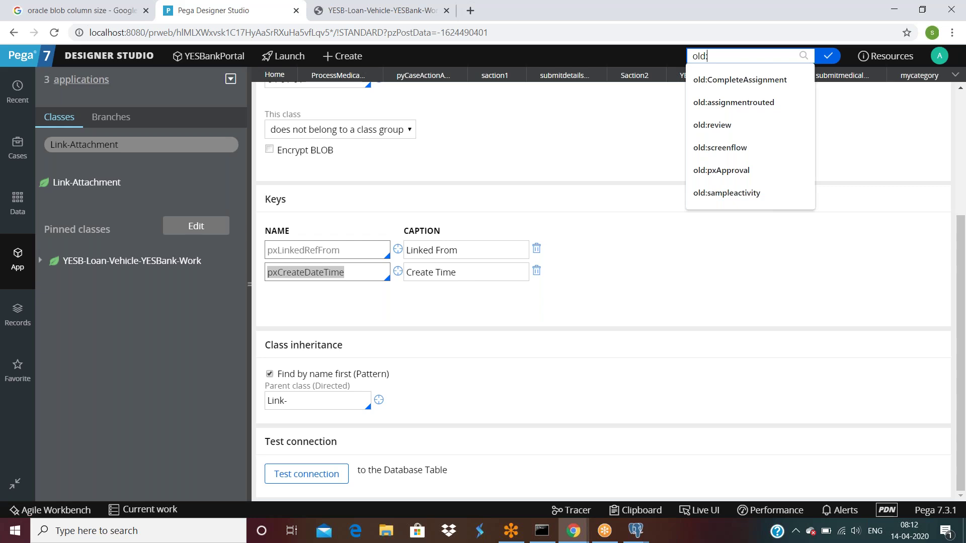
# Bring pgAdmin III to the front and scroll through its data view.
pyautogui.click(636, 531)
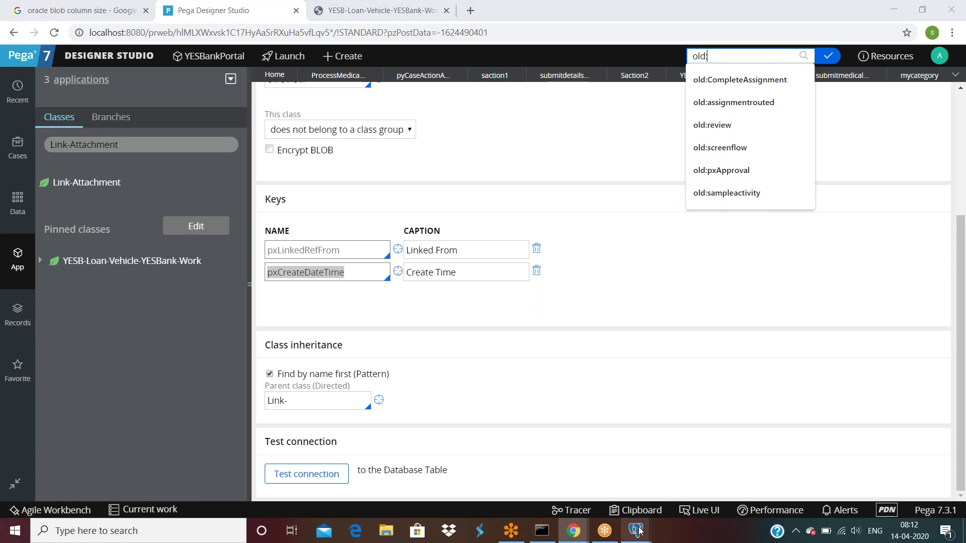
pyautogui.click(495, 473)
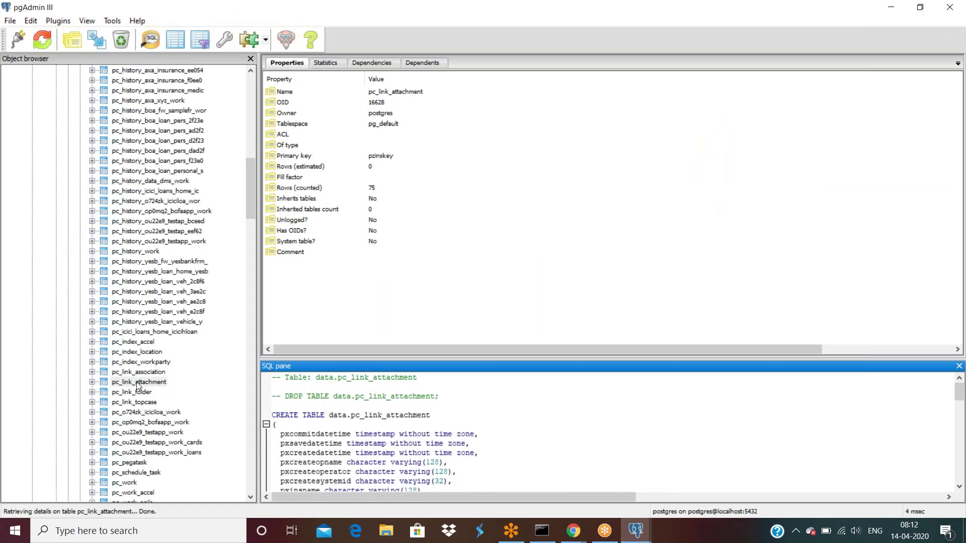
pyautogui.scroll(-3, 137, 385)
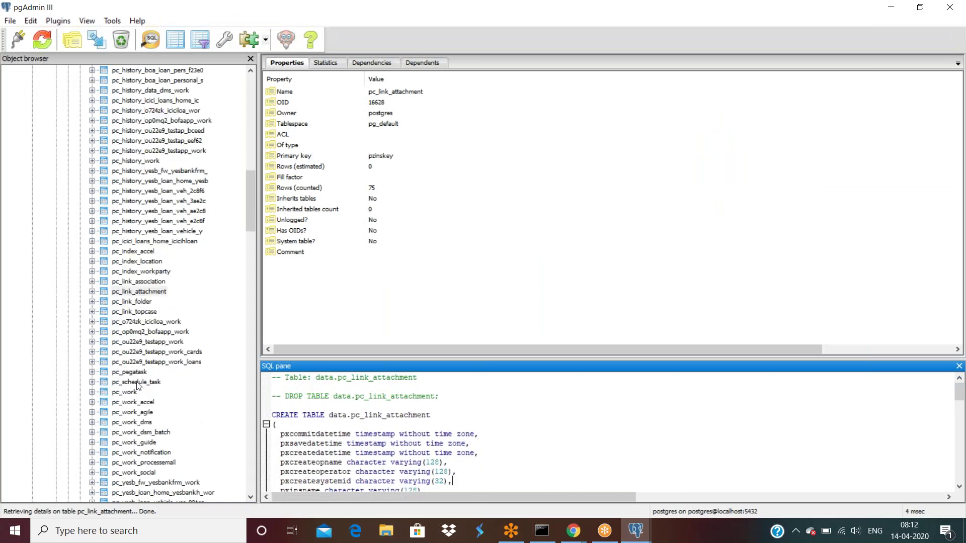
pyautogui.scroll(-1, 137, 385)
pyautogui.scroll(-3, 137, 385)
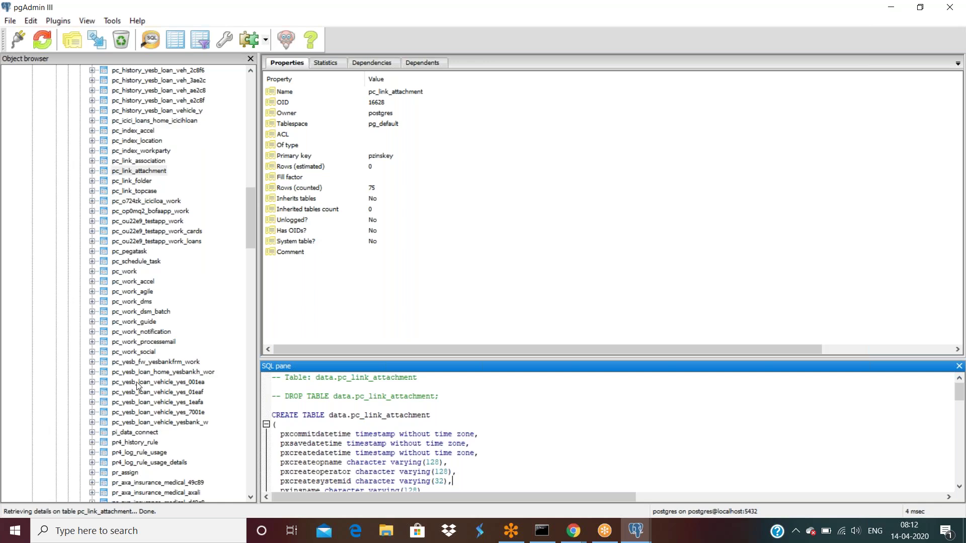
pyautogui.scroll(-2, 137, 385)
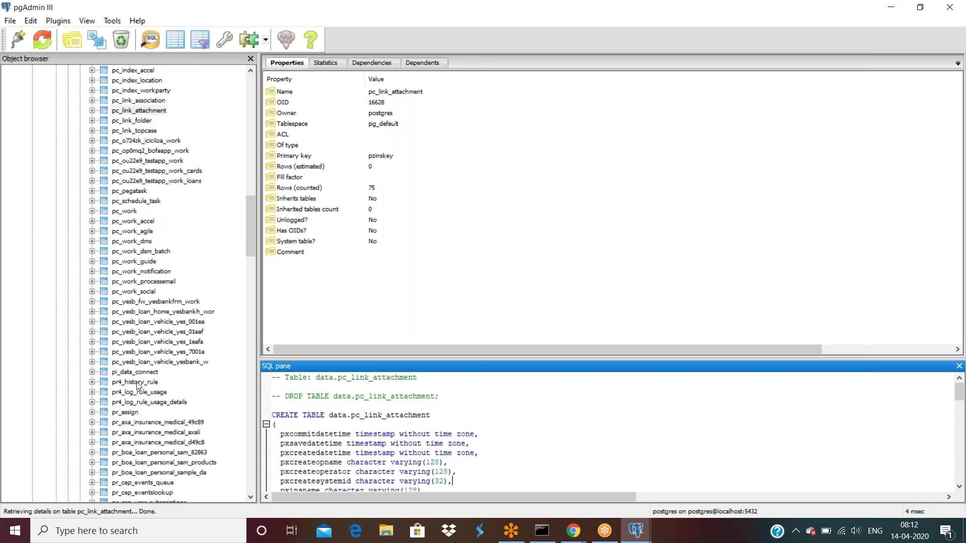
pyautogui.scroll(-9, 137, 385)
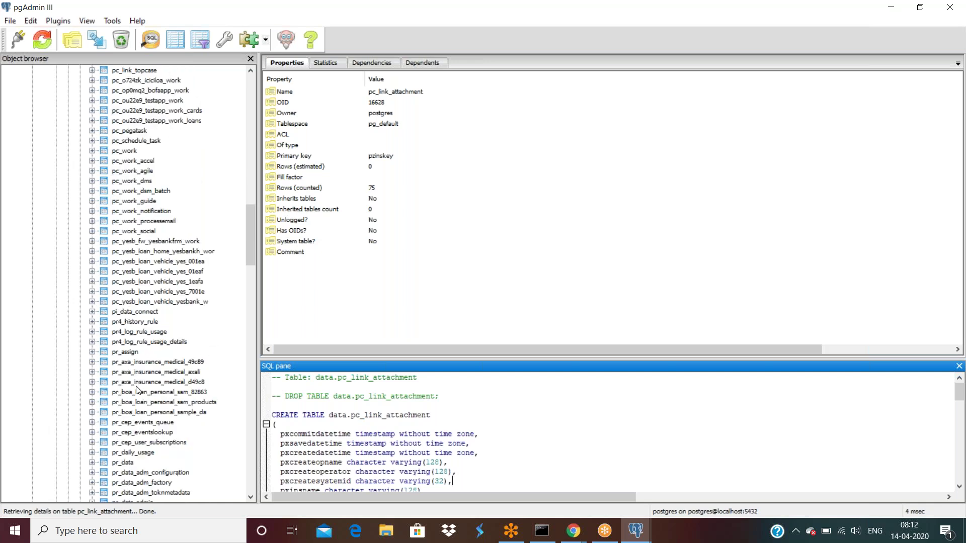
pyautogui.scroll(4, 135, 394)
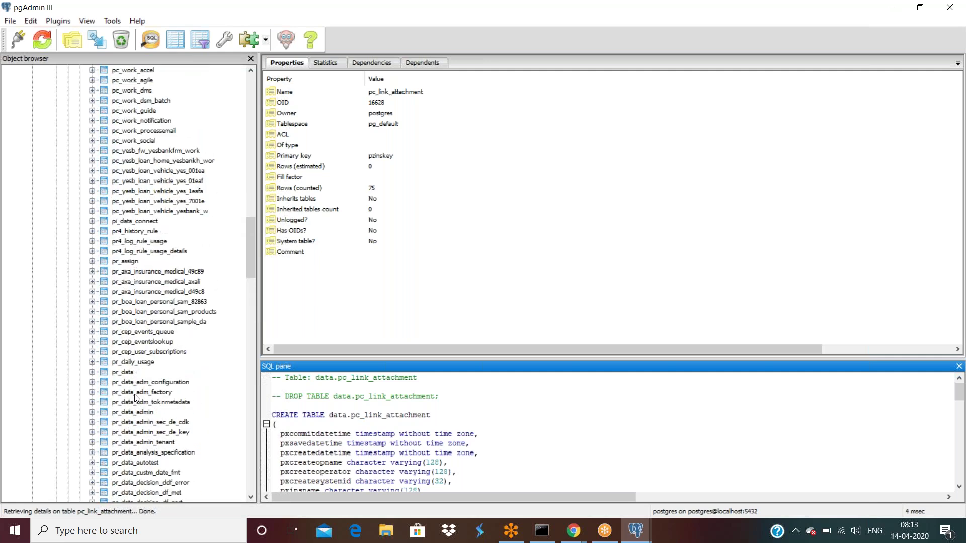
pyautogui.scroll(2, 141, 316)
pyautogui.scroll(1, 141, 316)
pyautogui.scroll(2, 141, 316)
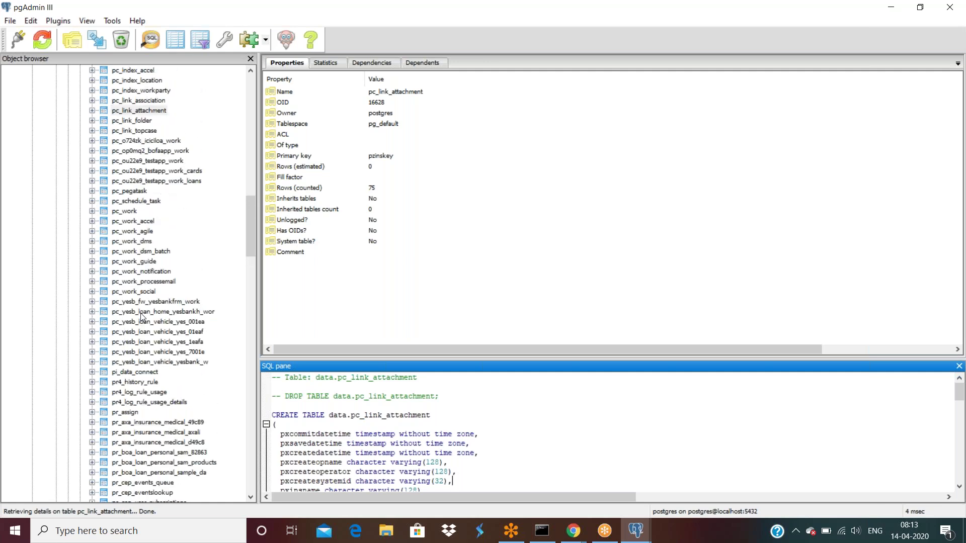
pyautogui.scroll(3, 141, 316)
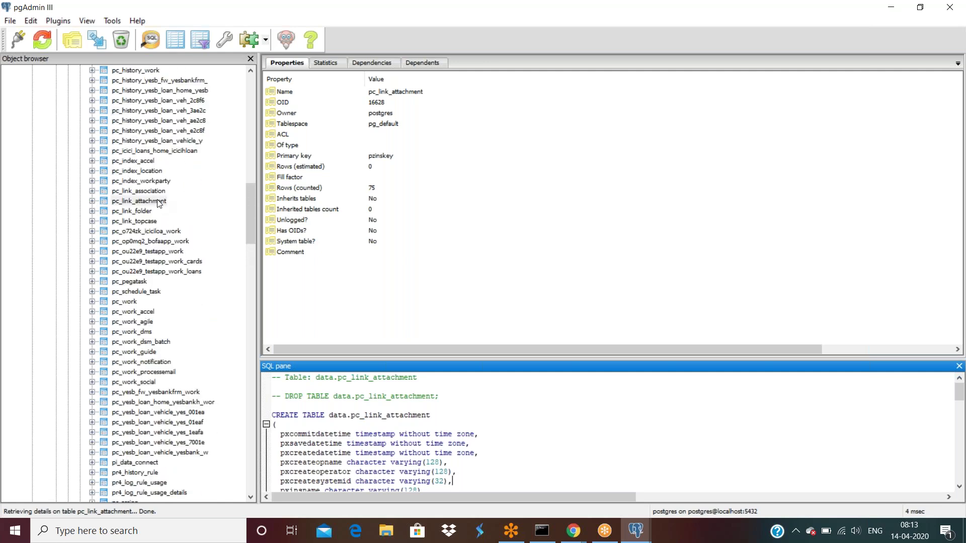
pyautogui.scroll(5, 159, 203)
pyautogui.scroll(15, 157, 205)
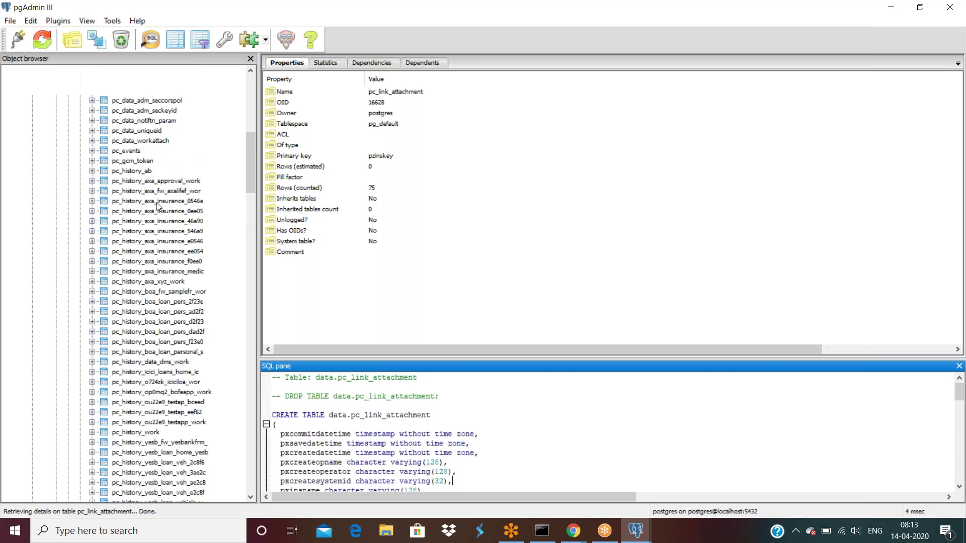
pyautogui.scroll(-10, 159, 210)
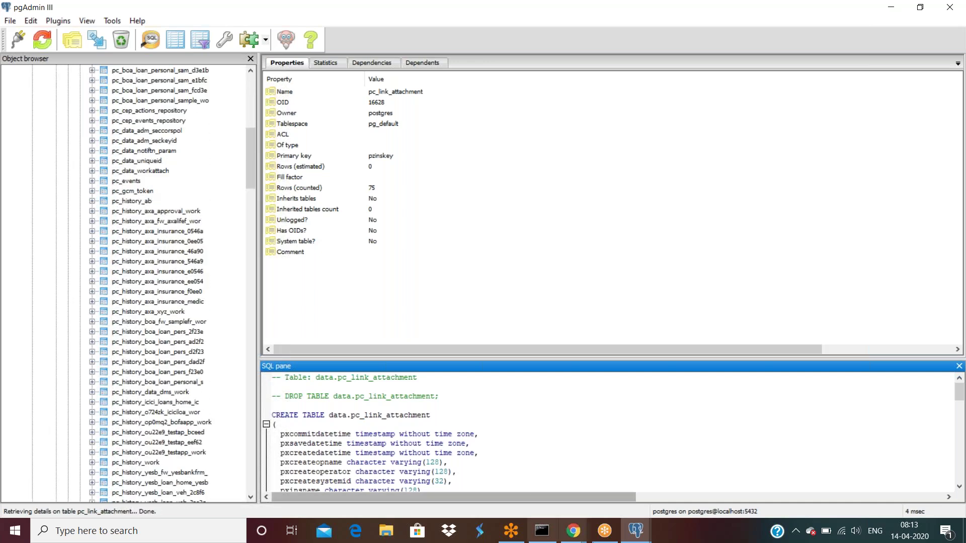
pyautogui.moveTo(574, 531)
# Back in Designer Studio, search for data-workattach-file and open the Data-WorkAttach-File class.
pyautogui.click(471, 478)
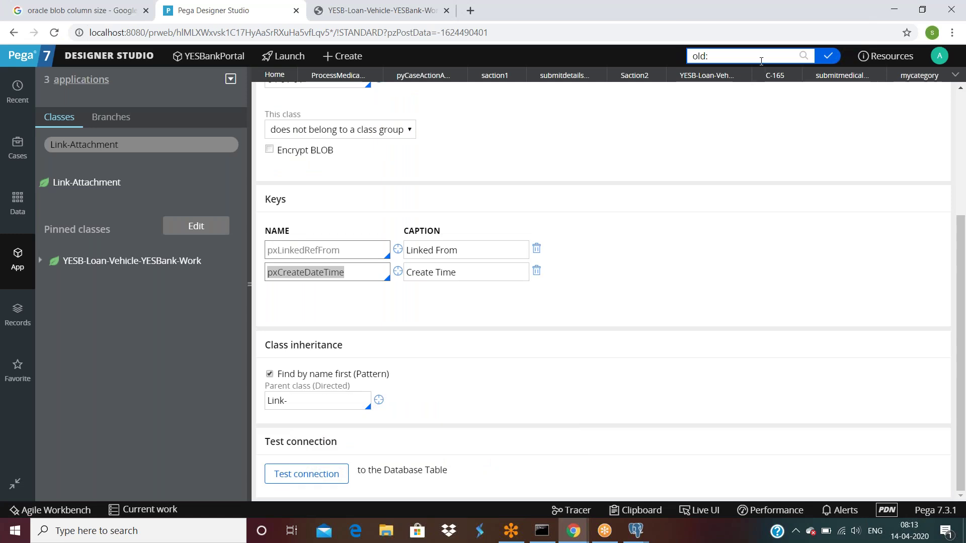
pyautogui.write('data')
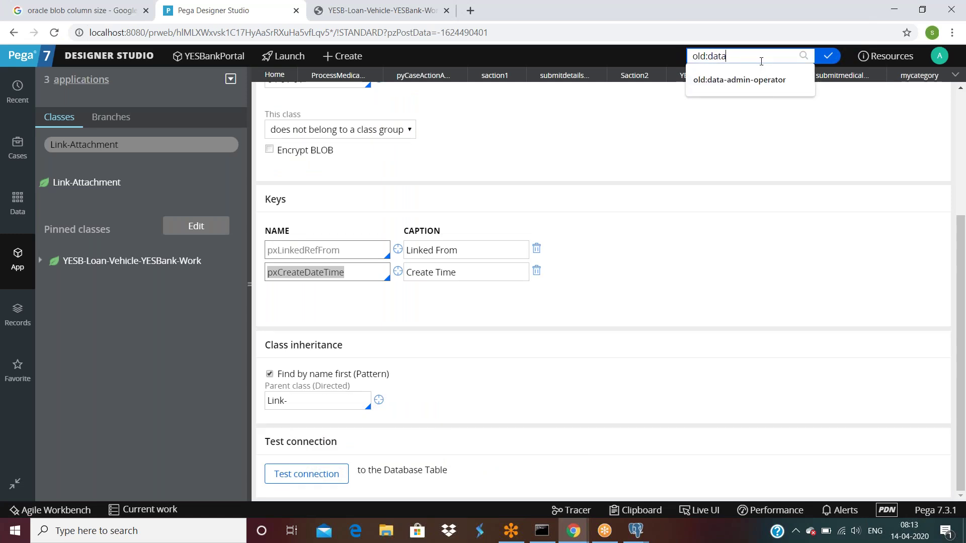
pyautogui.write('-workattac')
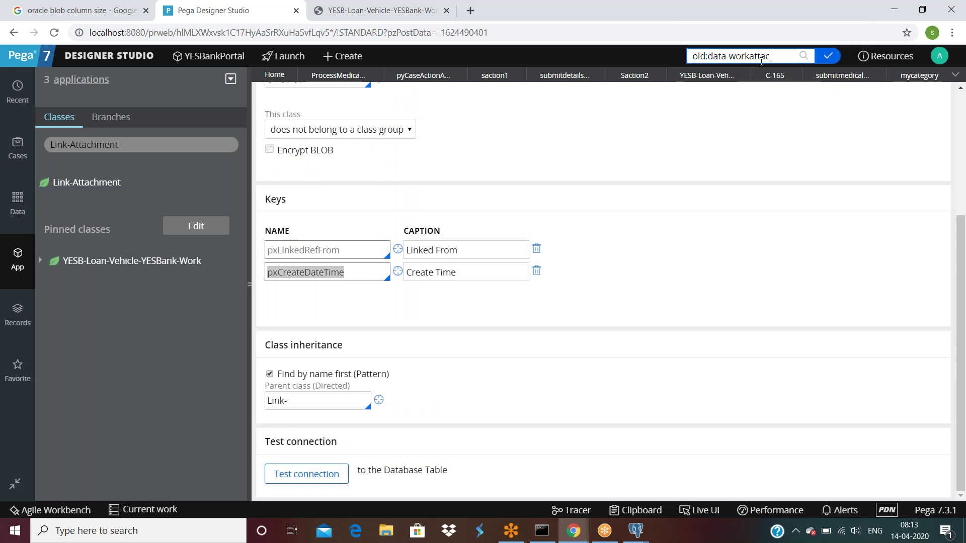
pyautogui.write('h-file')
pyautogui.press('Return')
pyautogui.click(546, 434)
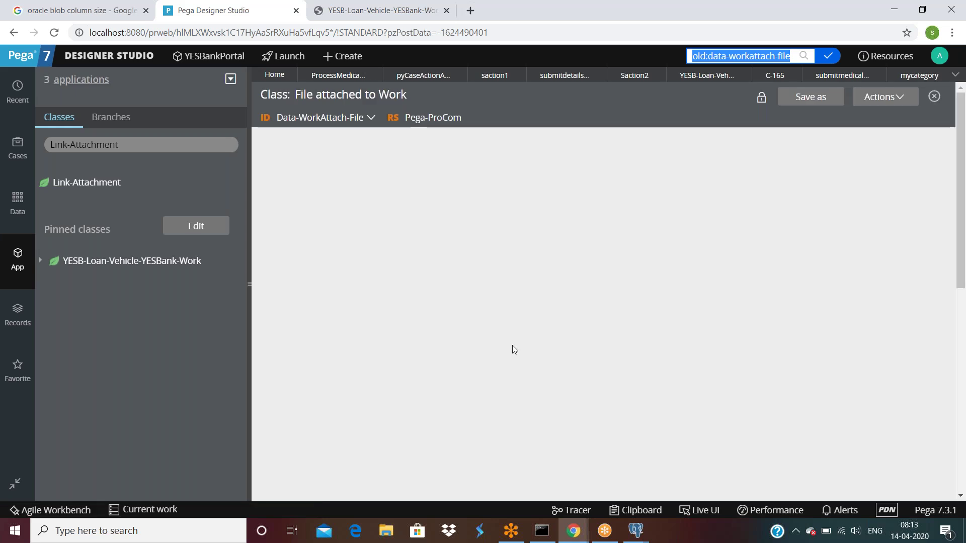
# Test the class connection, confirming it maps to data.pc_data_workattach, and close the results.
pyautogui.scroll(-4, 324, 431)
pyautogui.click(325, 478)
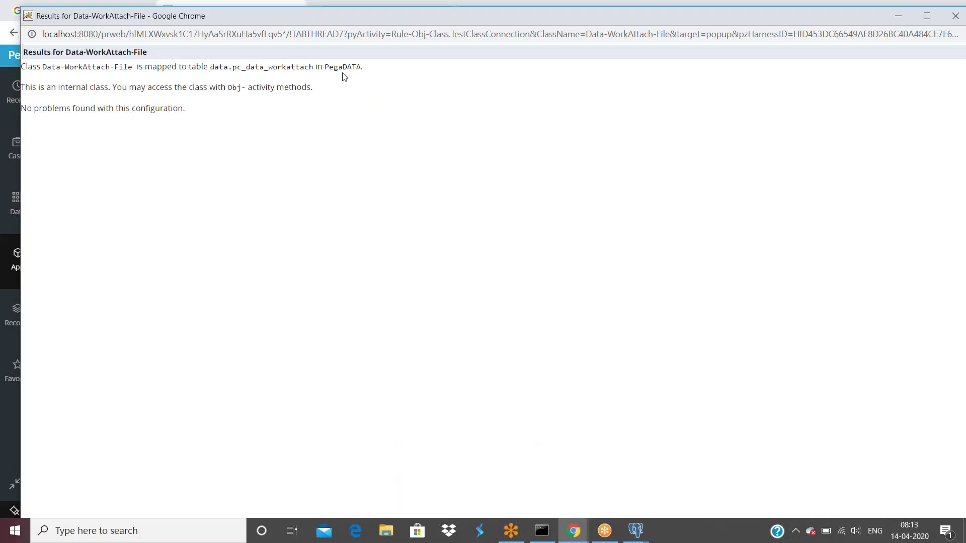
pyautogui.moveTo(632, 15); pyautogui.dragTo(551, 136)
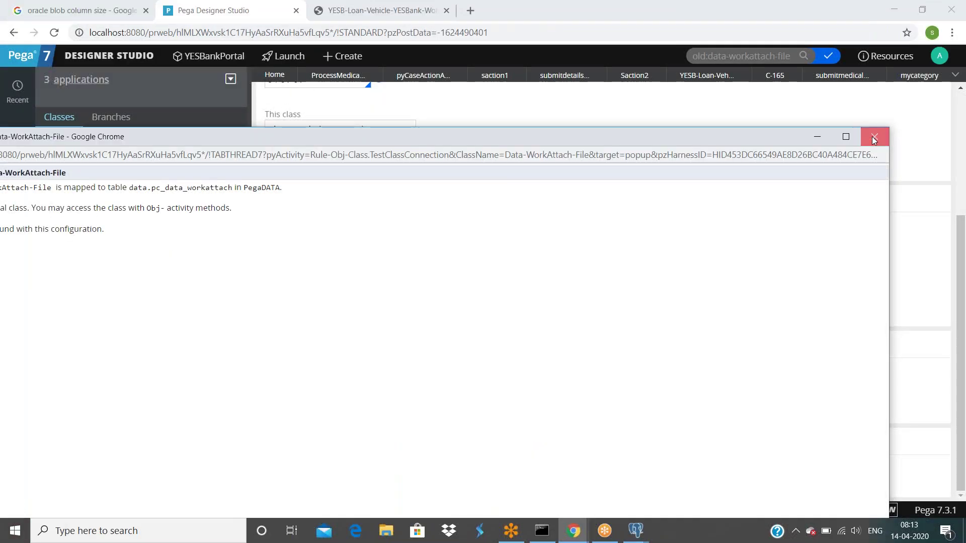
pyautogui.click(875, 137)
pyautogui.moveTo(635, 531)
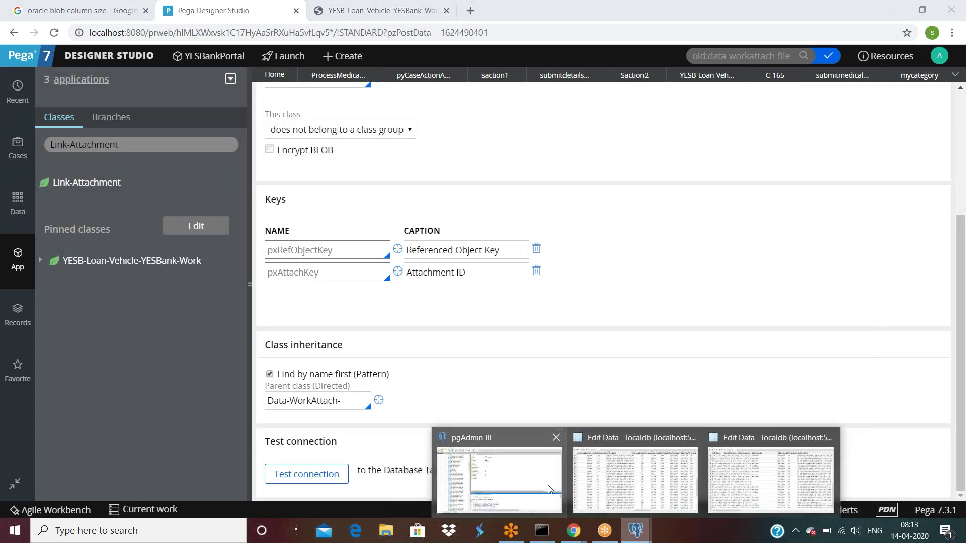
pyautogui.click(552, 489)
# Show all rows of the pc_data_workattach table in the Edit Data grid.
pyautogui.scroll(1, 149, 273)
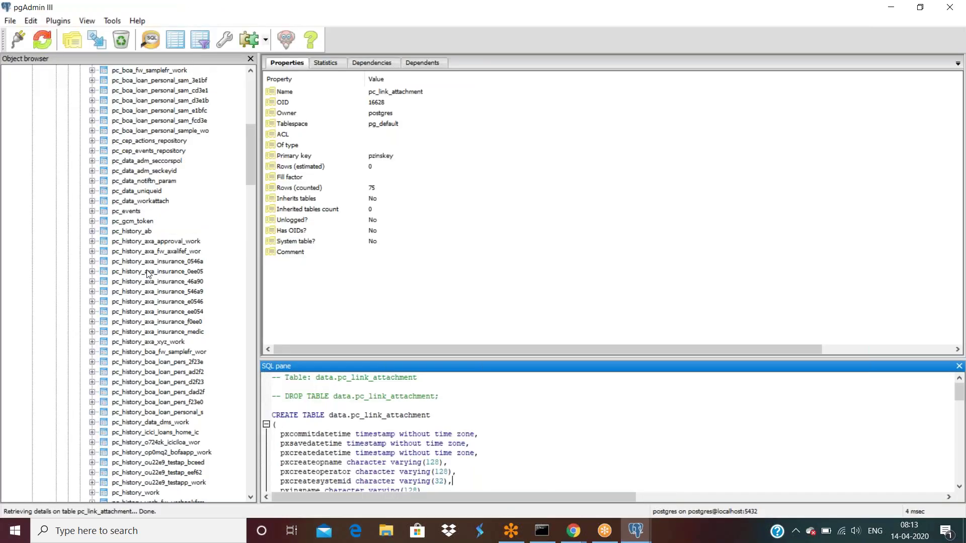
pyautogui.scroll(2, 149, 274)
pyautogui.click(132, 261)
pyautogui.rightClick(132, 262)
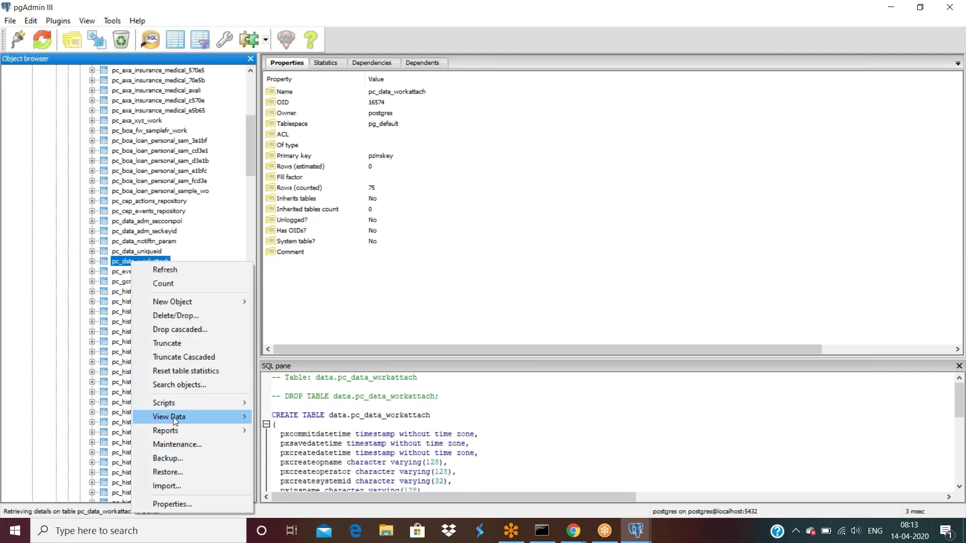
pyautogui.moveTo(173, 418)
pyautogui.click(288, 446)
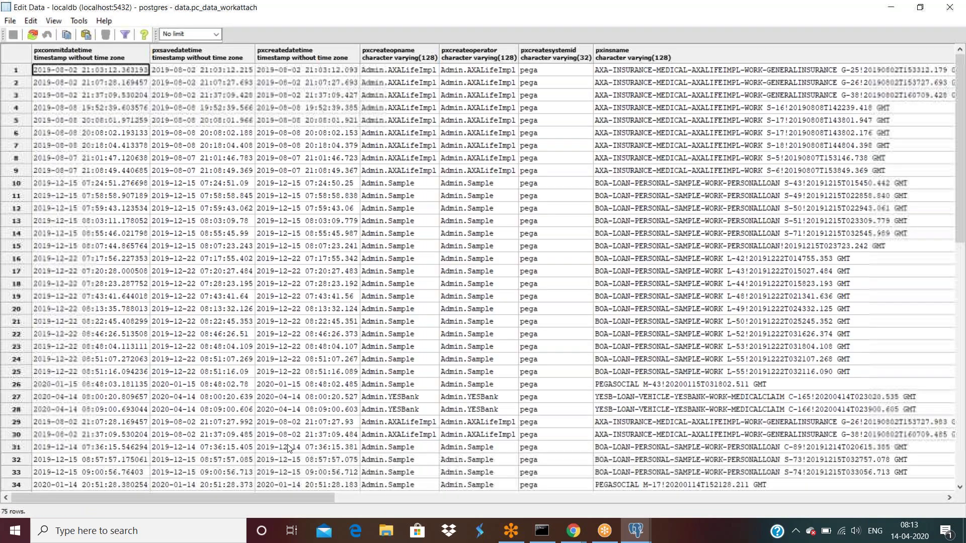
pyautogui.scroll(-14, 964, 449)
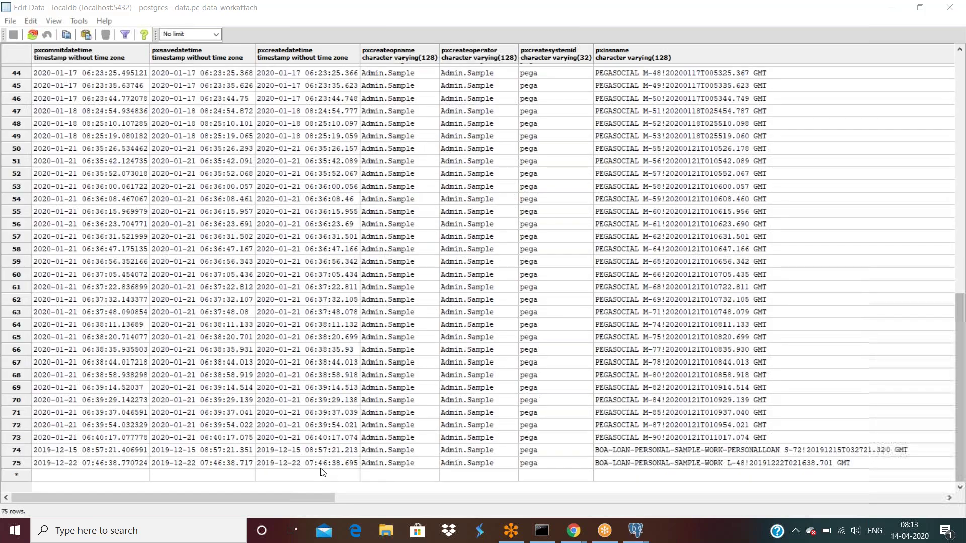
pyautogui.moveTo(316, 502); pyautogui.dragTo(398, 509)
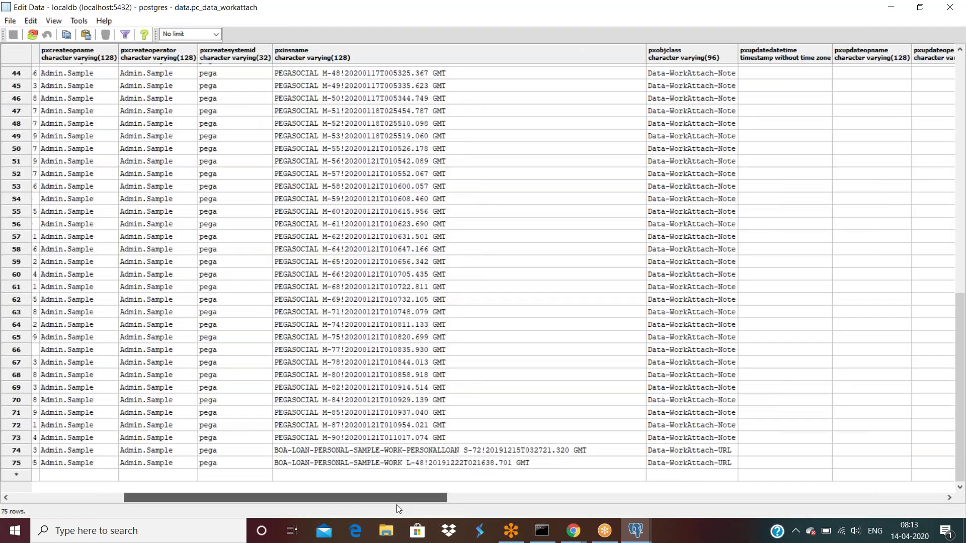
pyautogui.moveTo(396, 506); pyautogui.dragTo(264, 505)
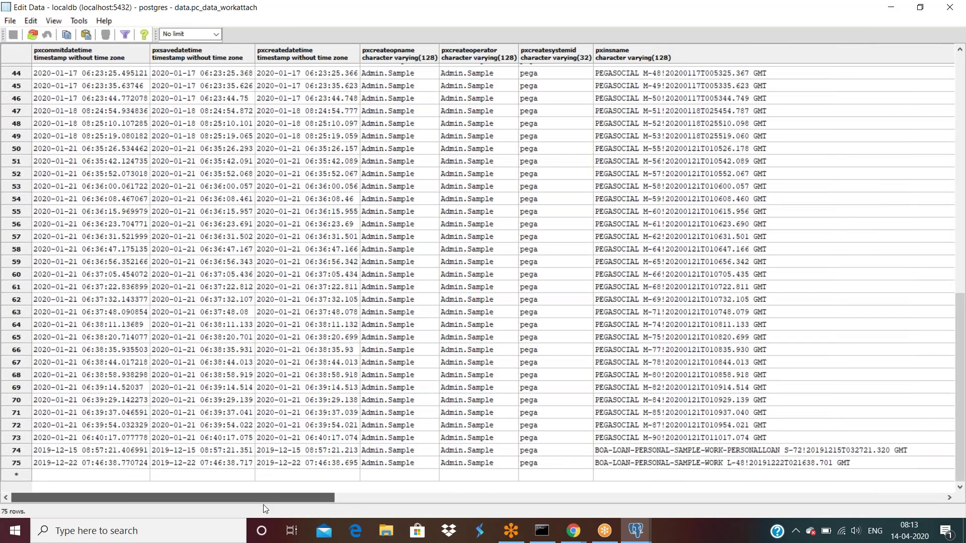
pyautogui.scroll(10, 534, 411)
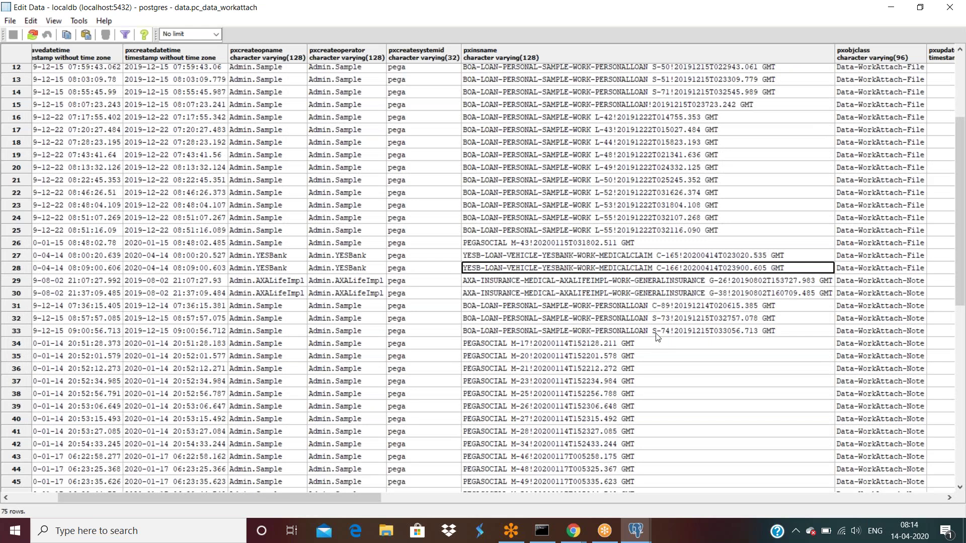
# Step along row 28 to C-166's attachment name mypdf.pdf and its binary pzpvstream data.
pyautogui.press('Left')
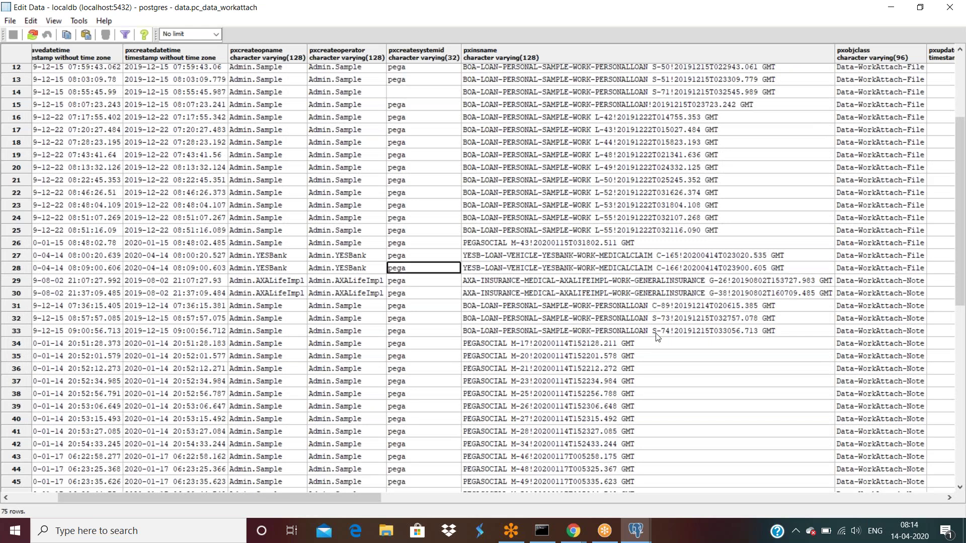
pyautogui.hscroll(-3, 657, 336)
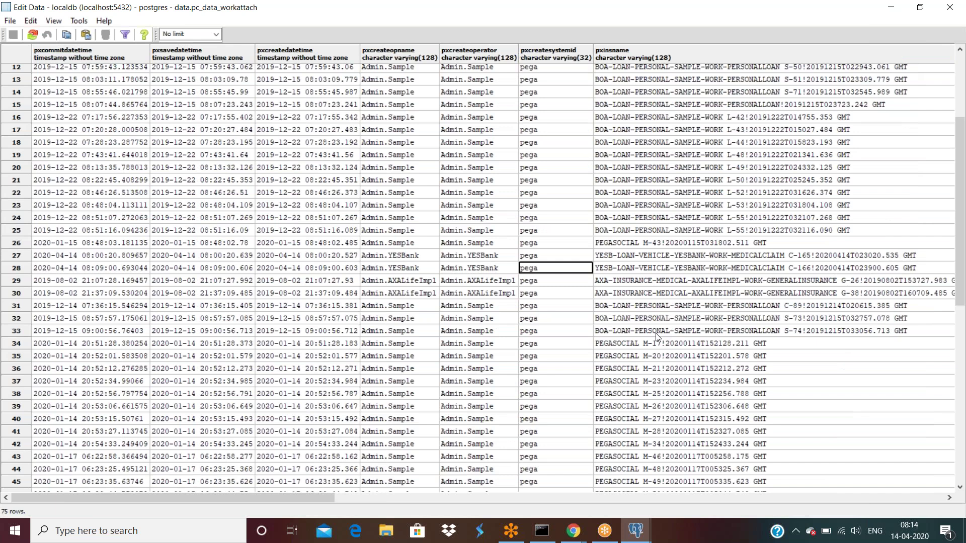
pyautogui.press('Right')
pyautogui.press('Right')
pyautogui.press('Right')
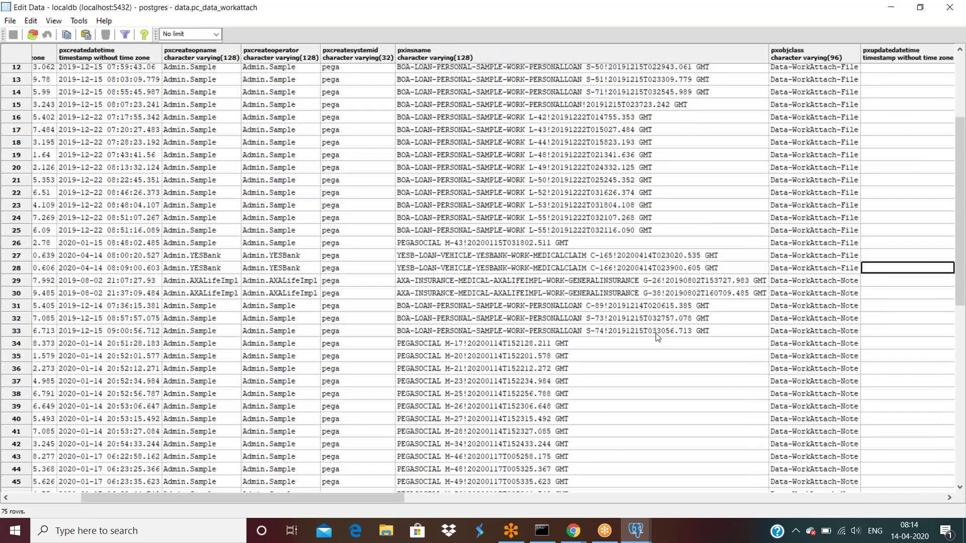
pyautogui.press('Right')
pyautogui.press('Right')
pyautogui.press('Right')
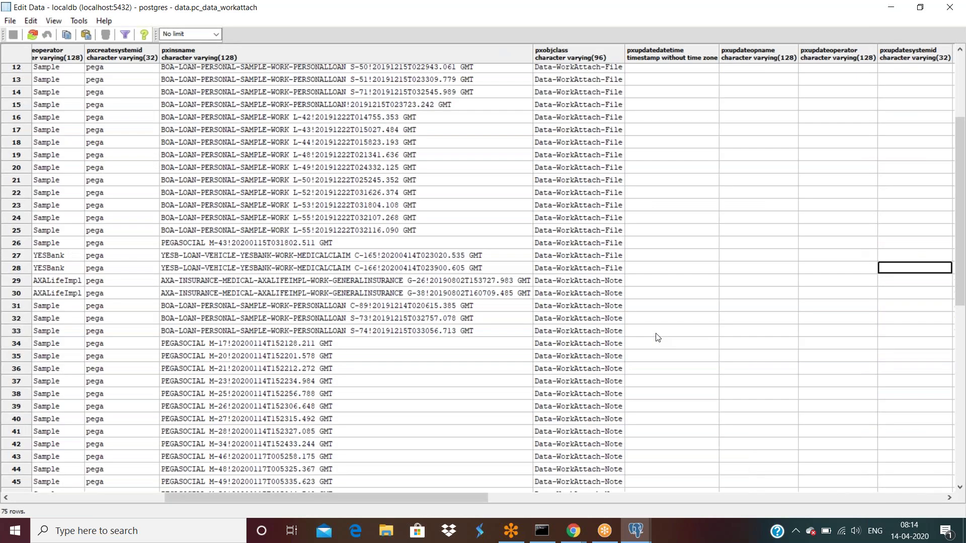
pyautogui.press('Right')
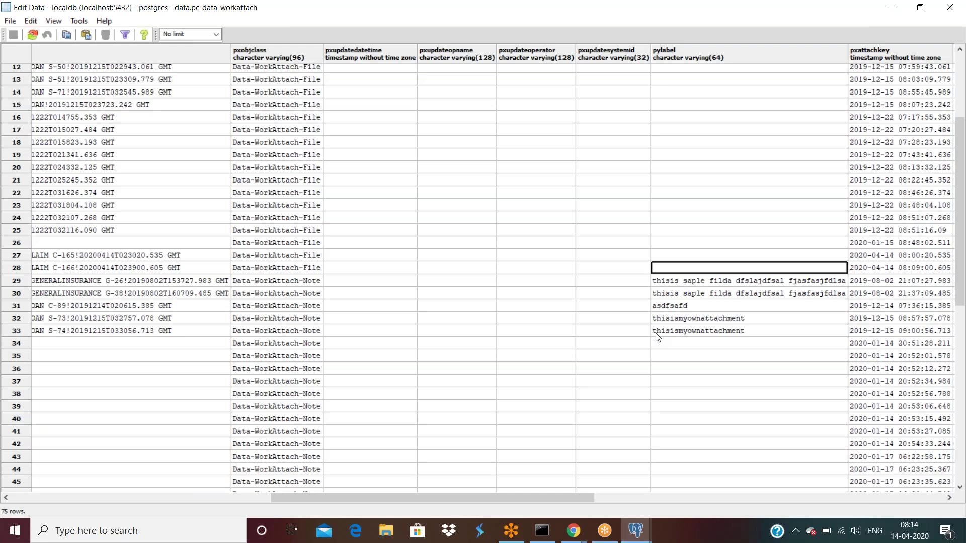
pyautogui.press('Right')
pyautogui.press('Right')
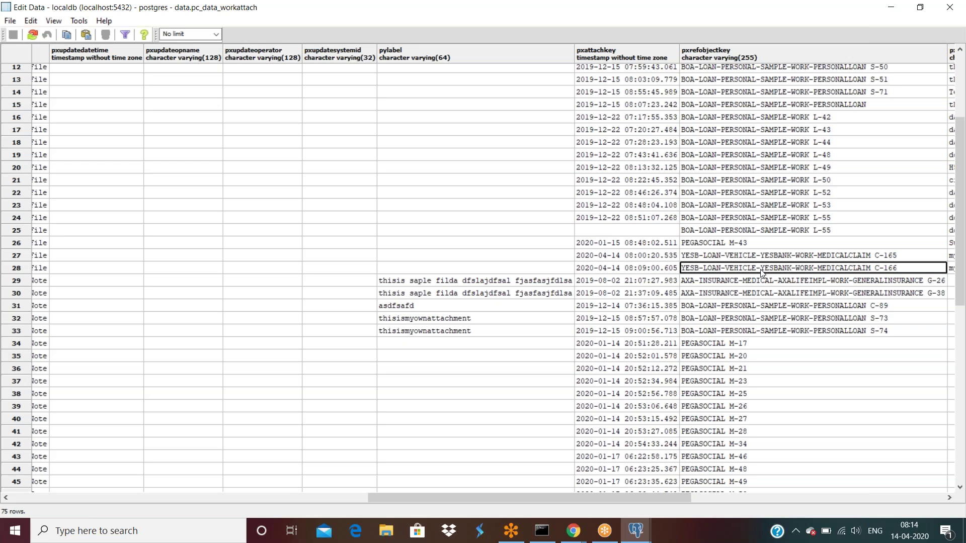
pyautogui.press('Right')
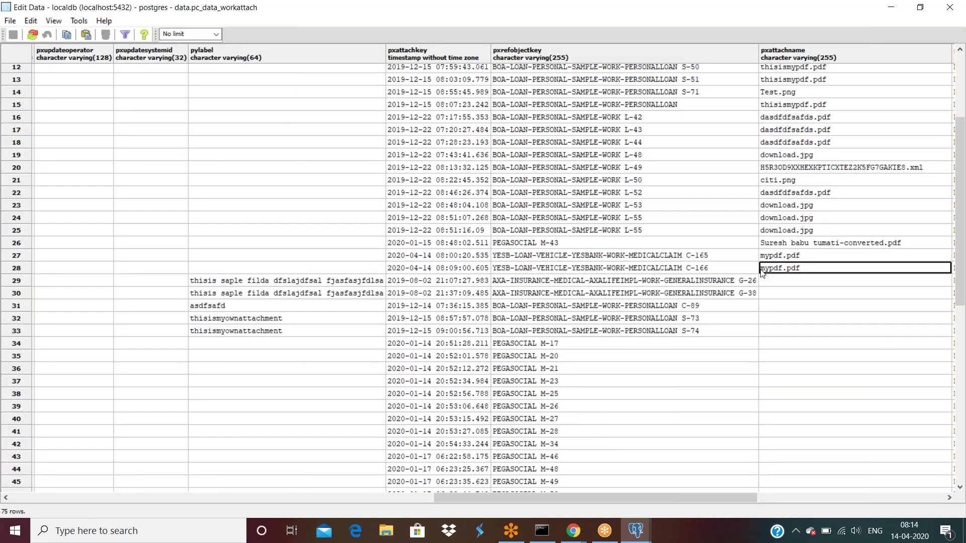
pyautogui.press('Right')
pyautogui.press('Right')
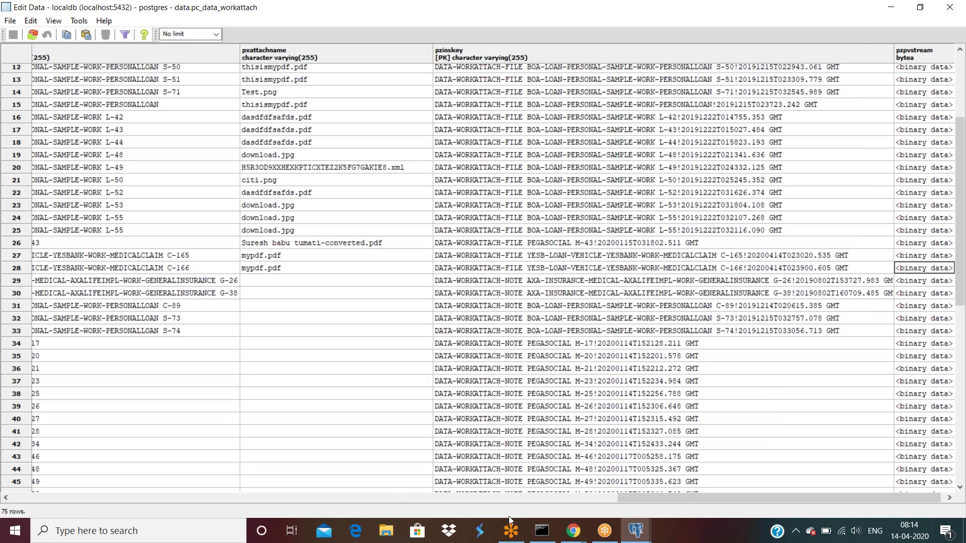
# Open case C-166 with its mypdf.pdf attachment in Designer Studio, then minimize the browser.
pyautogui.click(567, 535)
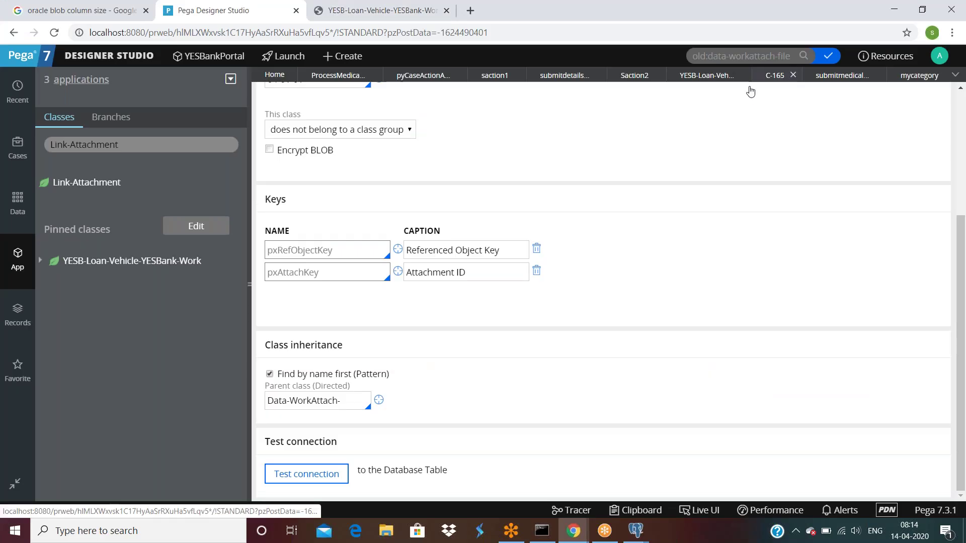
pyautogui.click(249, 285)
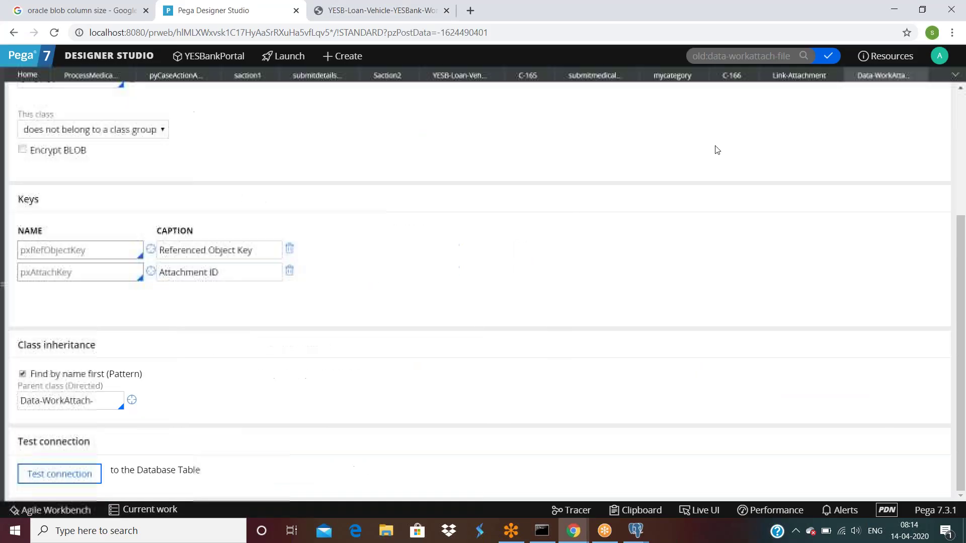
pyautogui.click(730, 76)
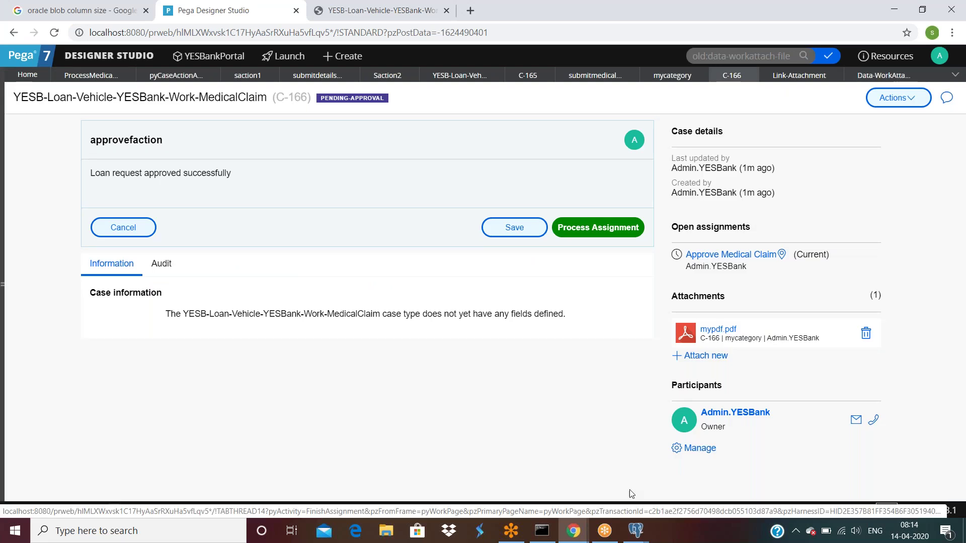
pyautogui.doubleClick(675, 19)
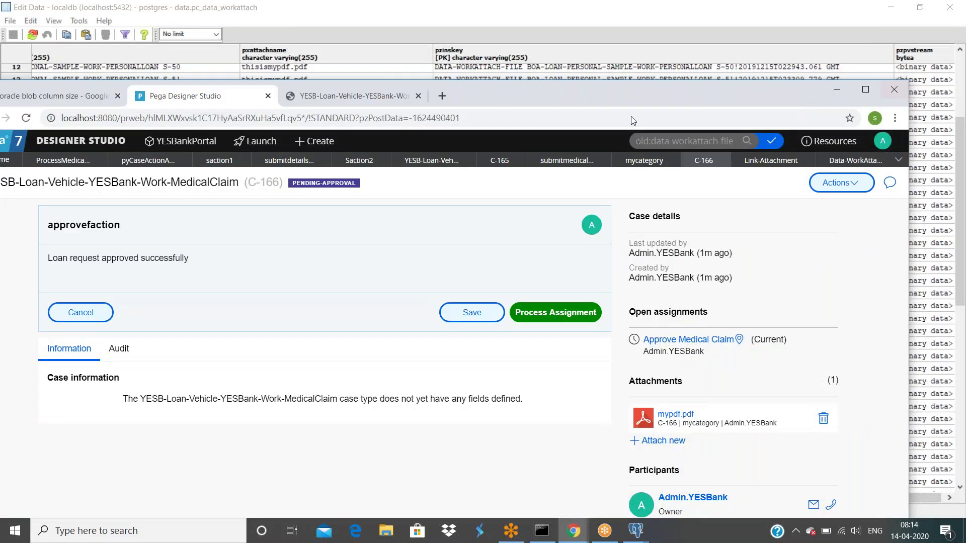
pyautogui.press('super+Down')
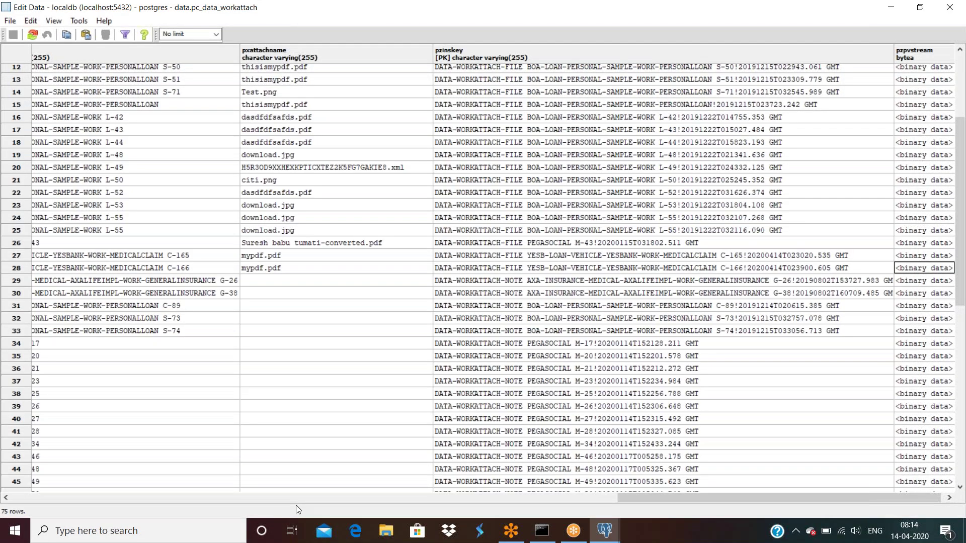
# Launch Google Chrome maximized and load the local Pega login page.
pyautogui.press('super')
pyautogui.write('chr')
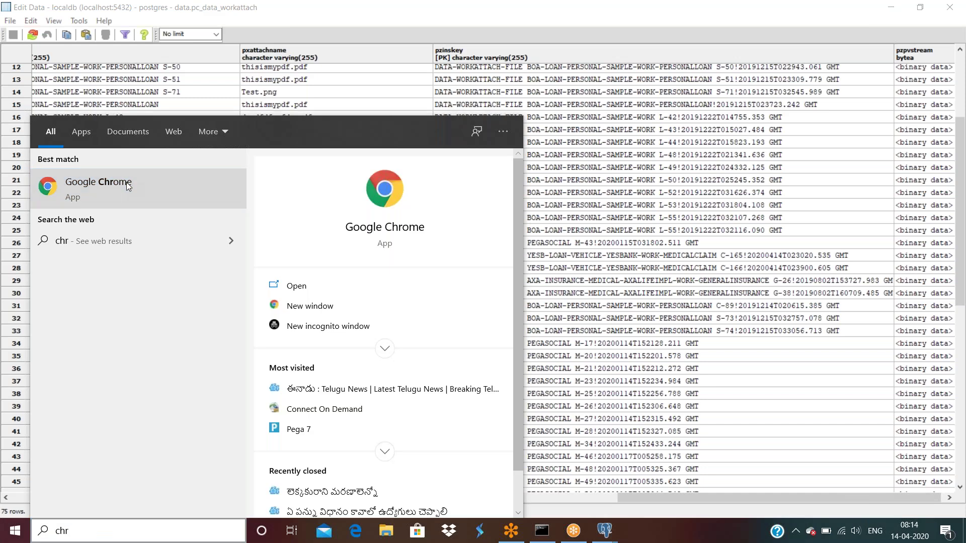
pyautogui.click(126, 182)
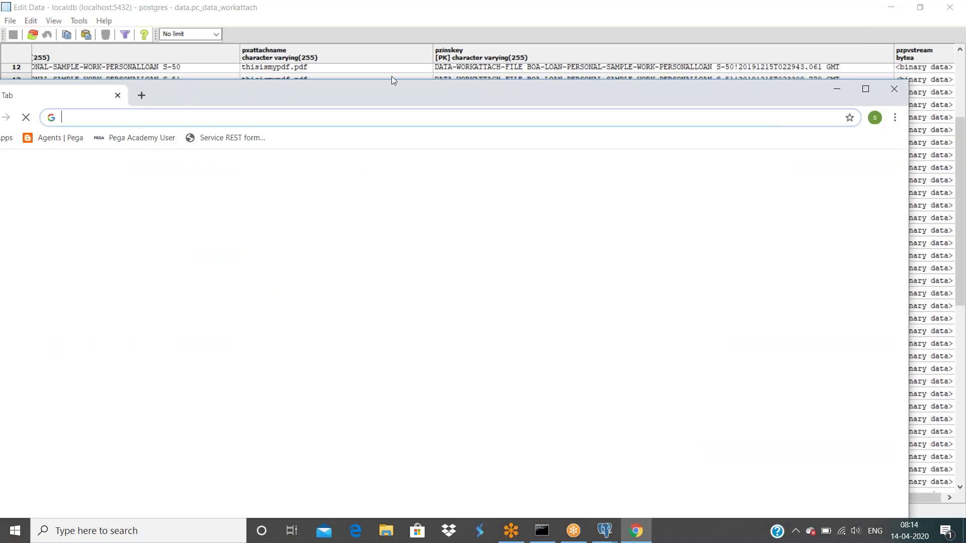
pyautogui.doubleClick(390, 87)
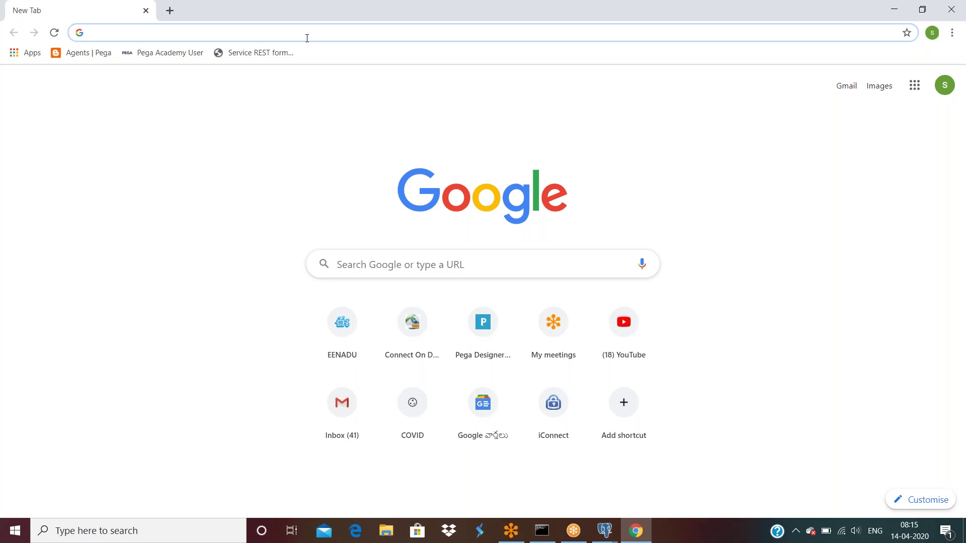
pyautogui.write('localhost:8080/prweb/beEBp4uRVTogorRwSwWqbOtn9IL2fwdl*/!STANDARD')
pyautogui.press('Return')
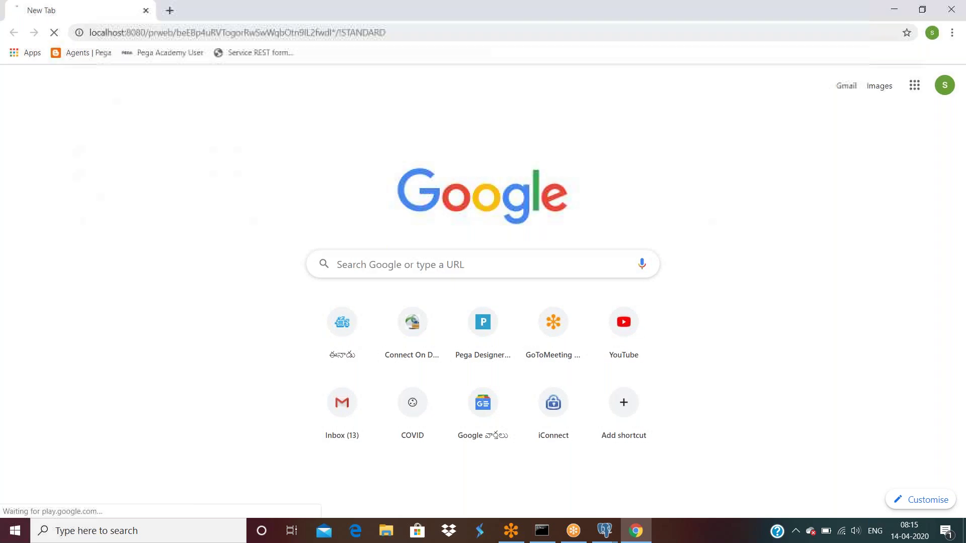
# Sign in, reopen case C-166 from Recent items, and start the Tracer.
pyautogui.click(477, 307)
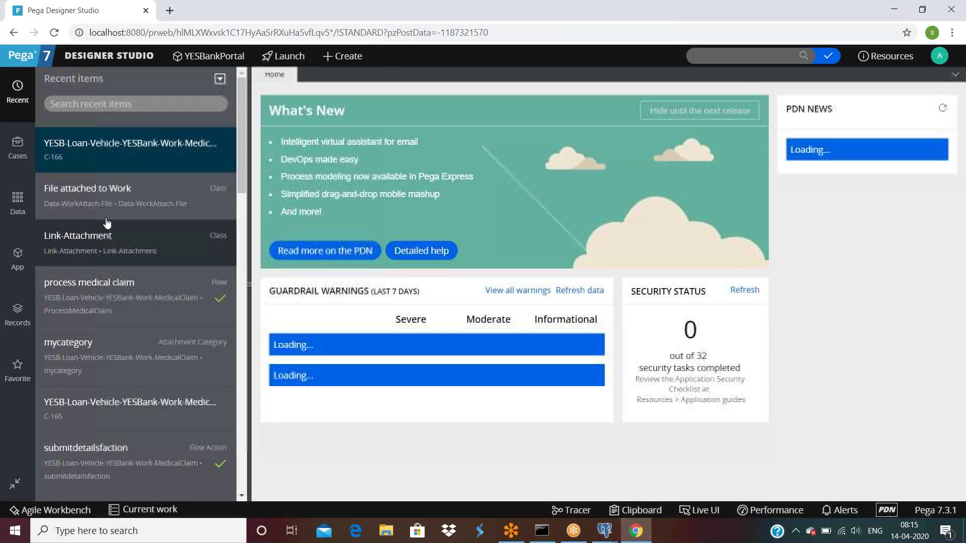
pyautogui.click(128, 151)
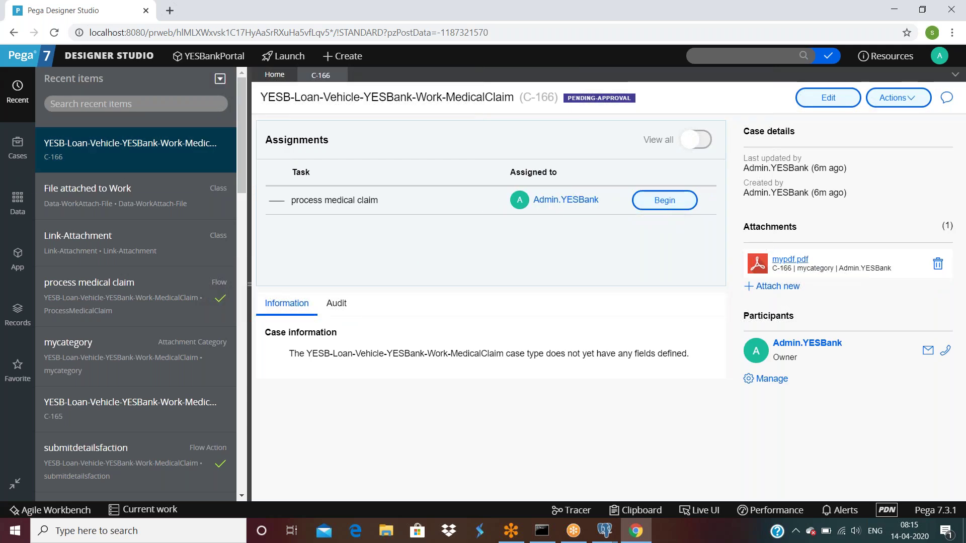
pyautogui.click(790, 260)
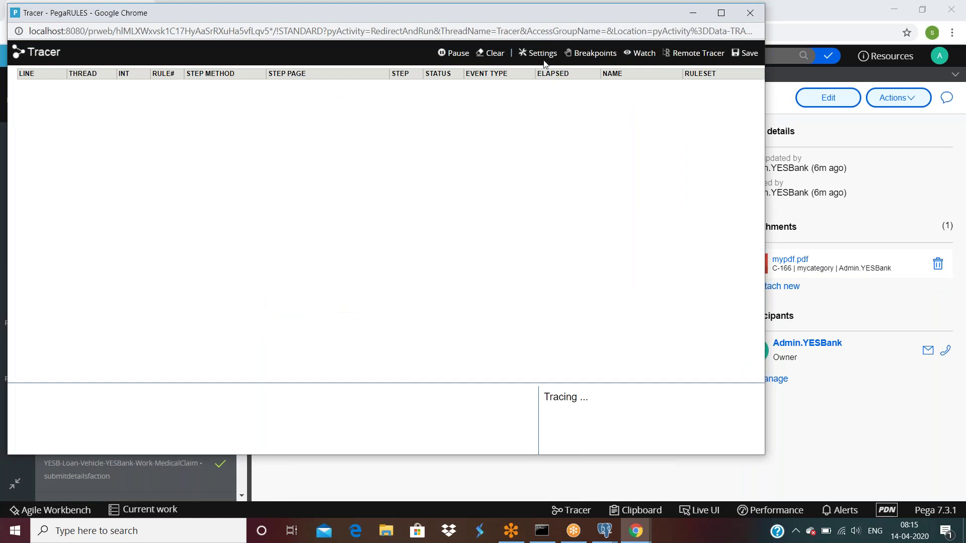
# Check the Tracer settings without changes and clear the existing trace events.
pyautogui.click(542, 54)
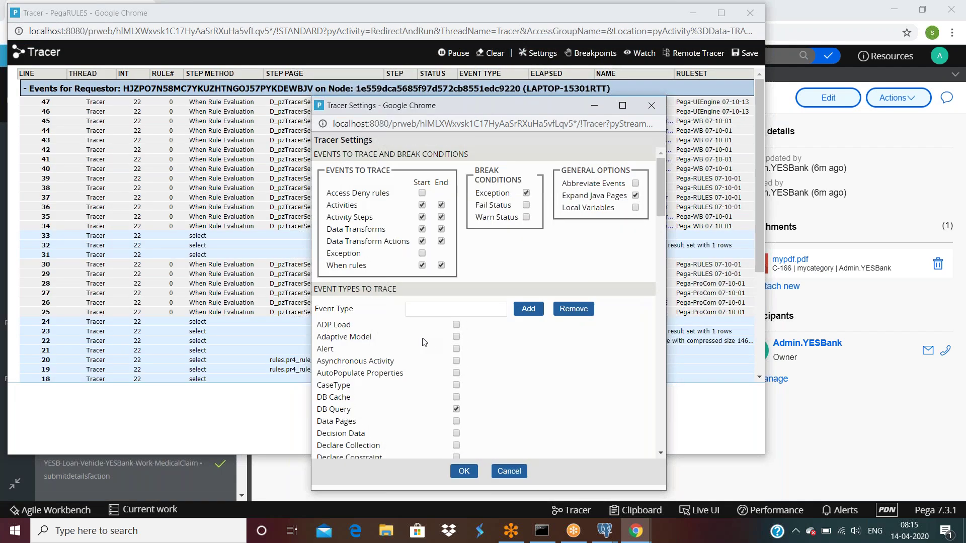
pyautogui.scroll(-3, 413, 347)
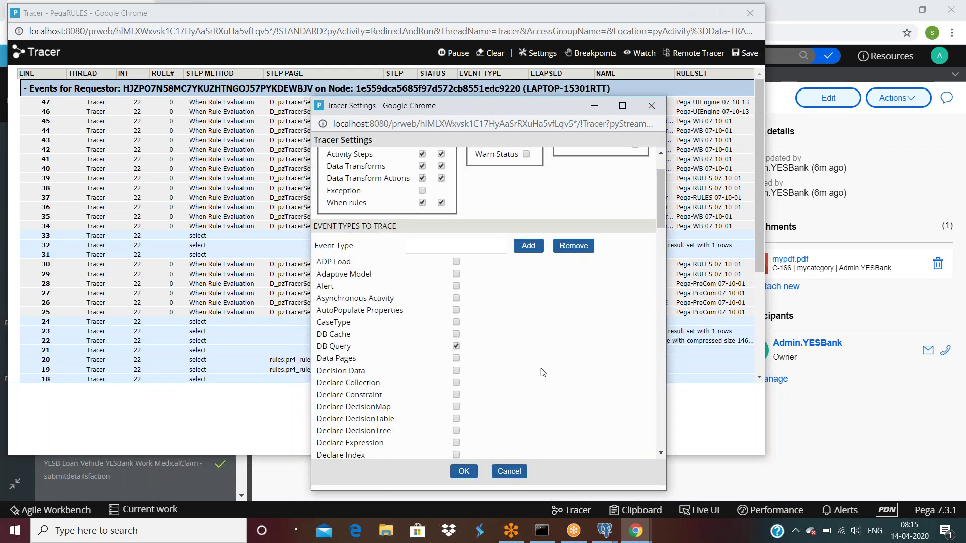
pyautogui.scroll(-2, 547, 393)
pyautogui.scroll(-10, 551, 397)
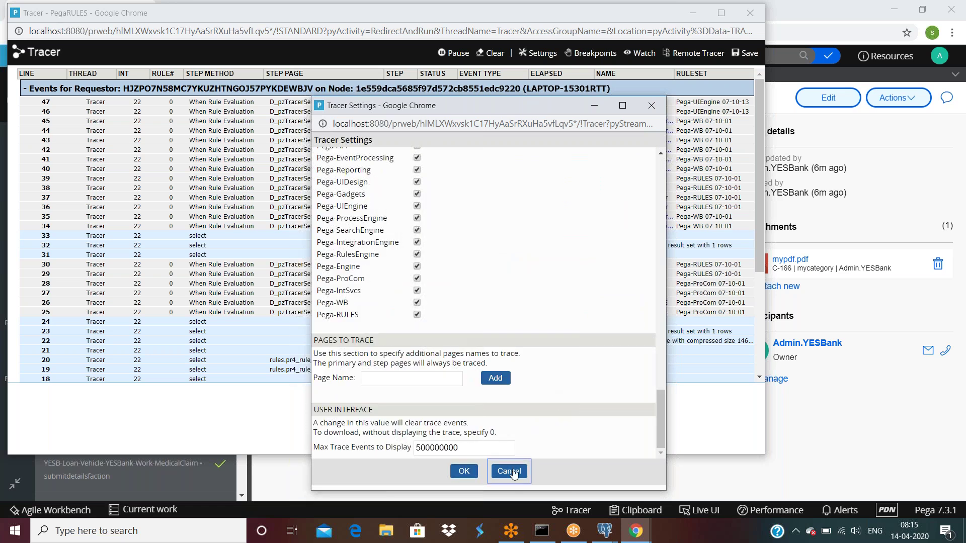
pyautogui.click(510, 471)
pyautogui.click(492, 54)
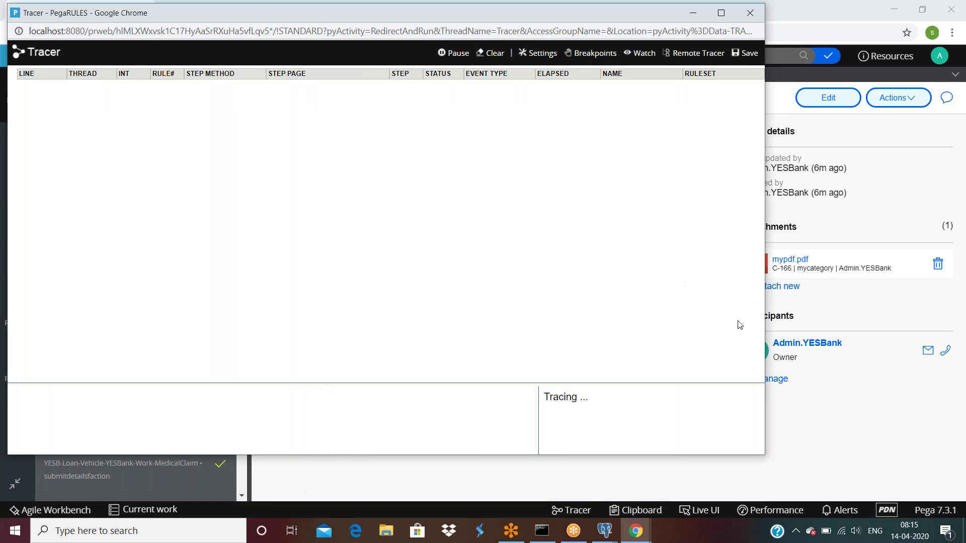
# Download C-166's mypdf.pdf and bring the Tracer window forward to see its events.
pyautogui.click(788, 260)
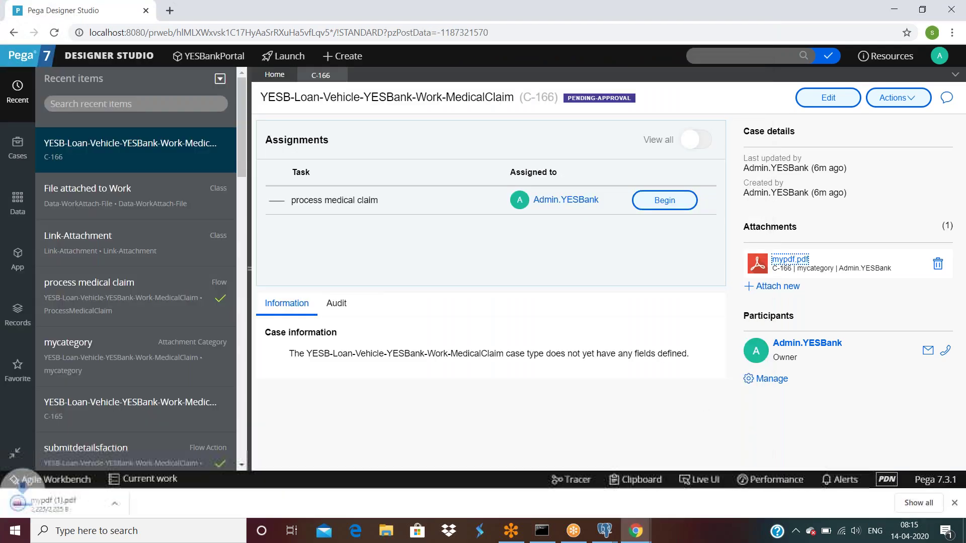
pyautogui.click(635, 531)
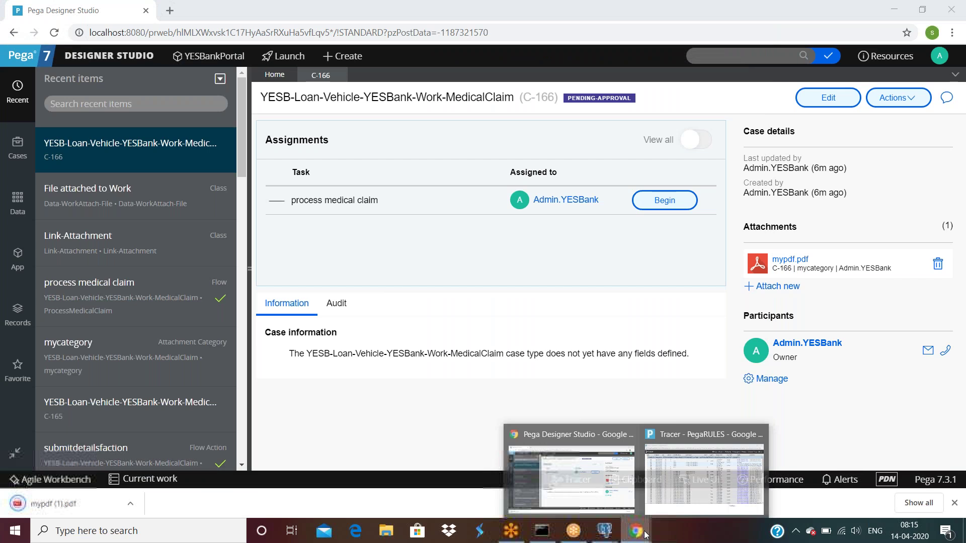
pyautogui.click(689, 512)
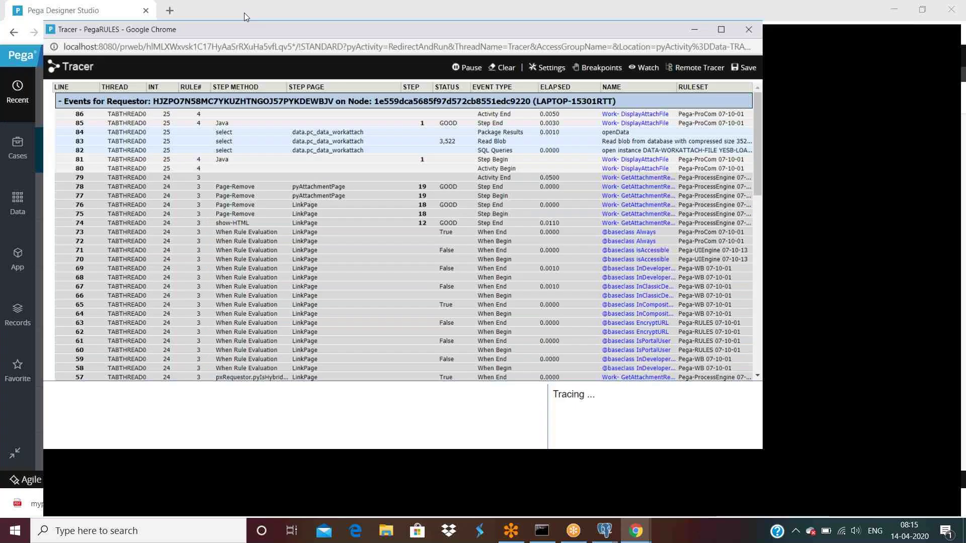
pyautogui.doubleClick(244, 13)
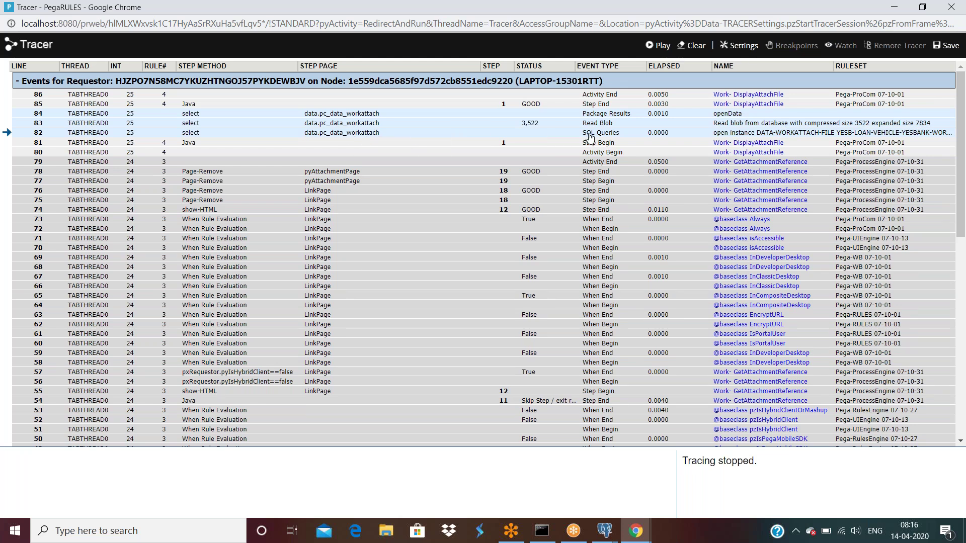
pyautogui.click(590, 137)
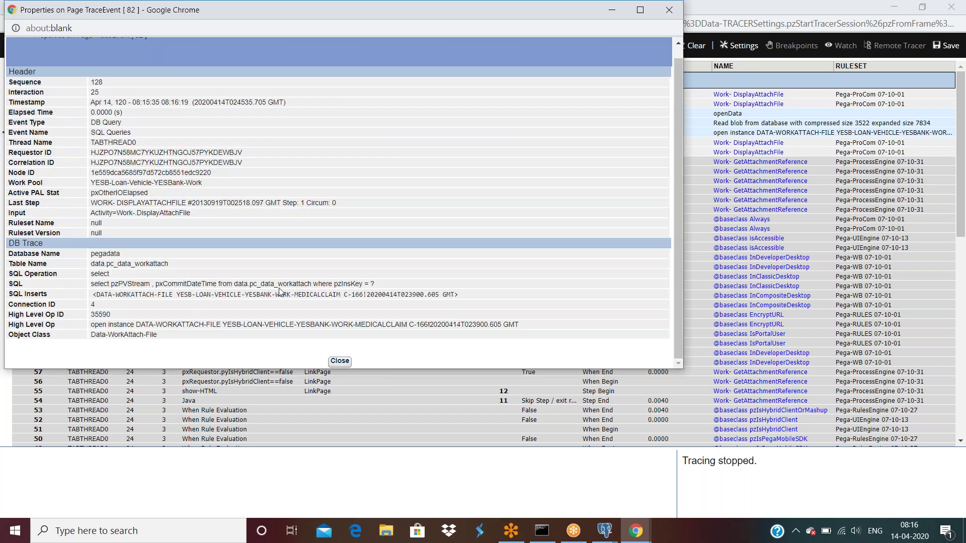
pyautogui.moveTo(312, 284); pyautogui.dragTo(279, 287)
pyautogui.moveTo(158, 295); pyautogui.dragTo(450, 295)
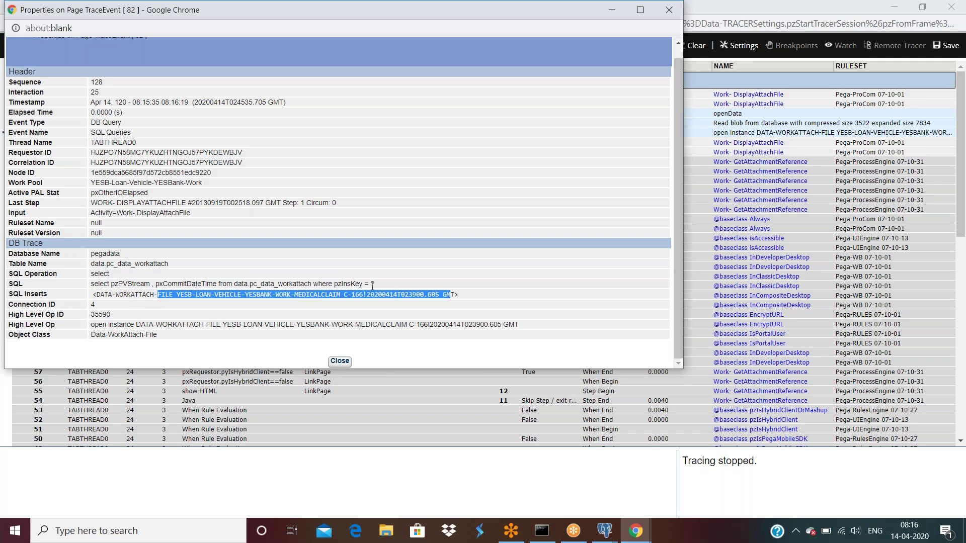
pyautogui.click(669, 11)
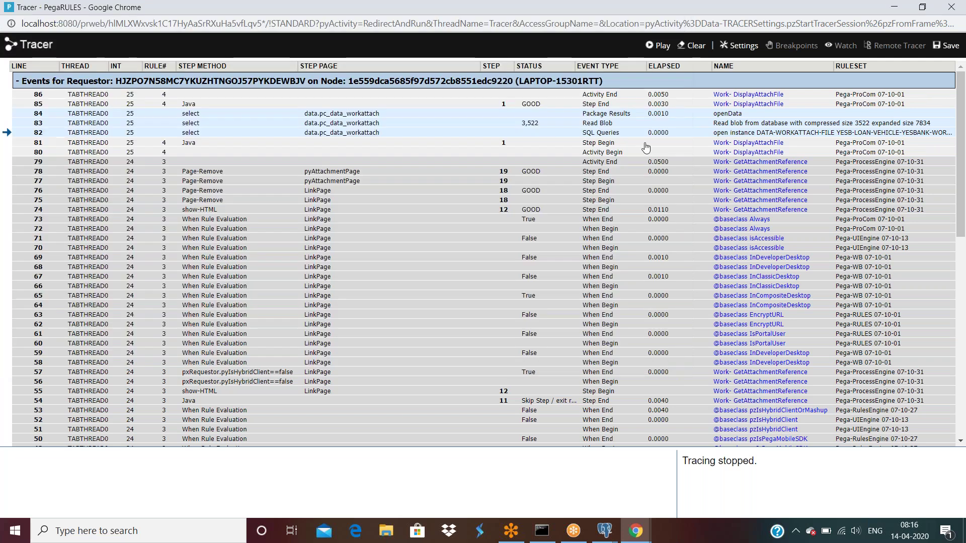
pyautogui.click(598, 124)
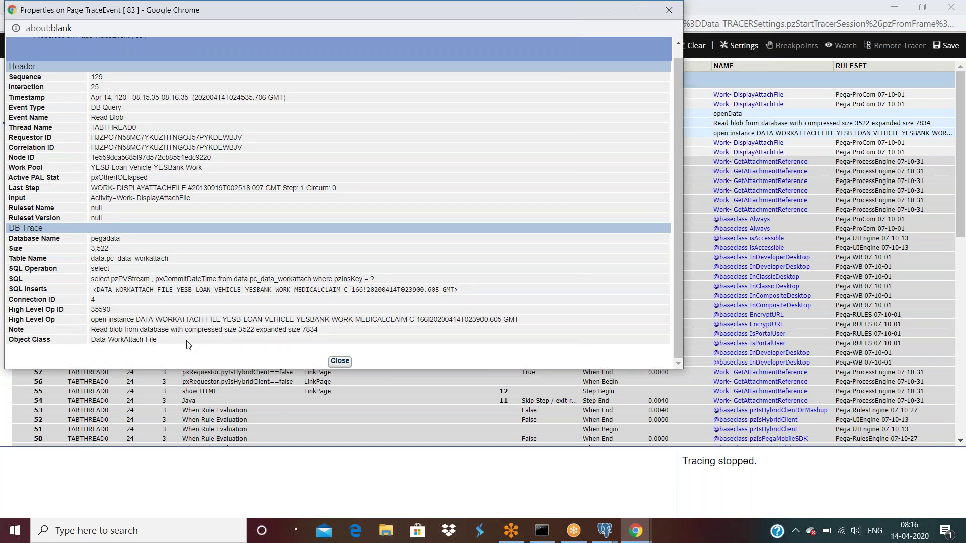
pyautogui.moveTo(131, 332); pyautogui.dragTo(318, 329)
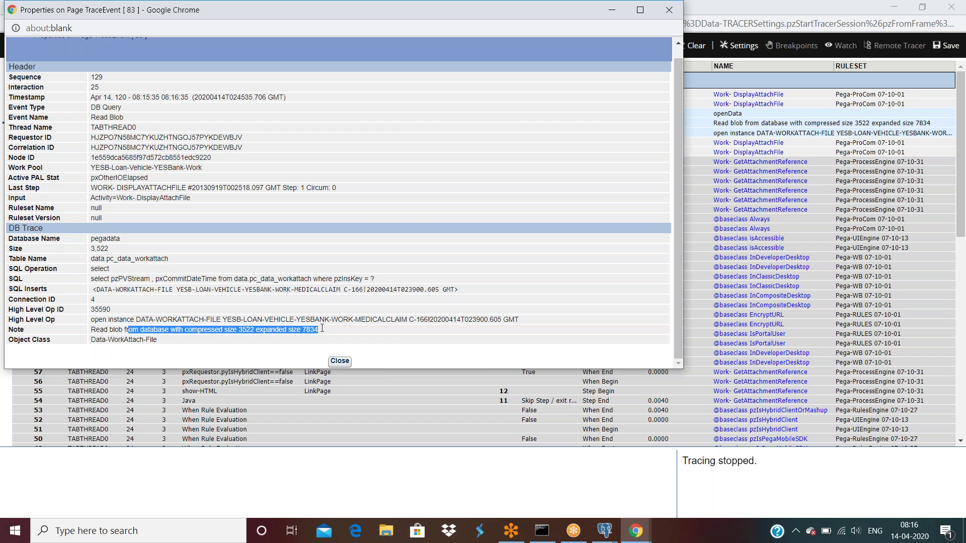
pyautogui.click(340, 362)
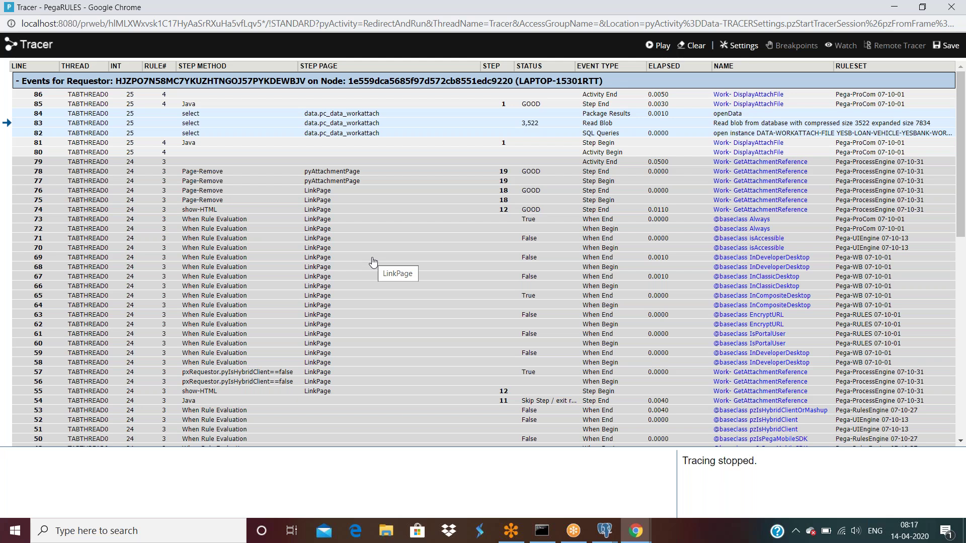
# Process C-166's approval assignment, then open the process medical claim flow from Recent items.
pyautogui.click(637, 535)
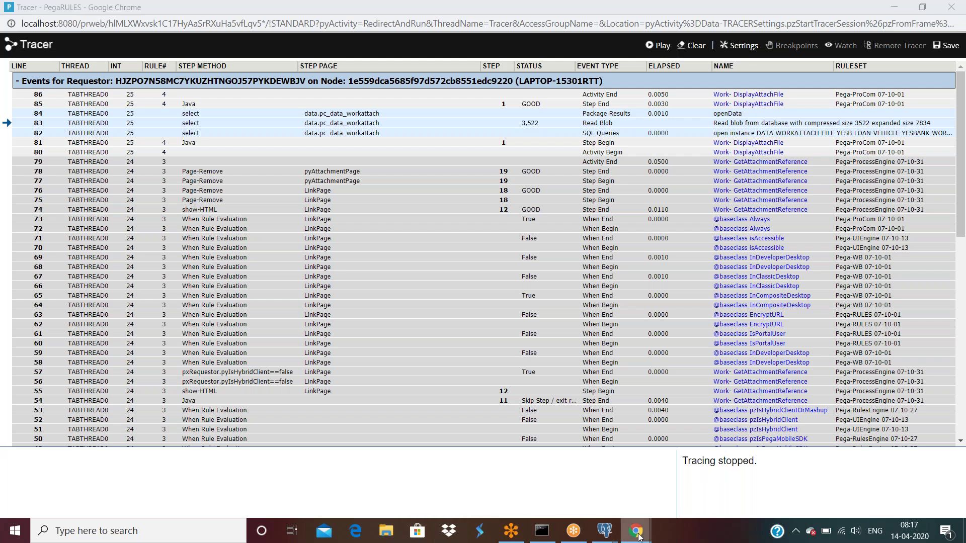
pyautogui.click(563, 498)
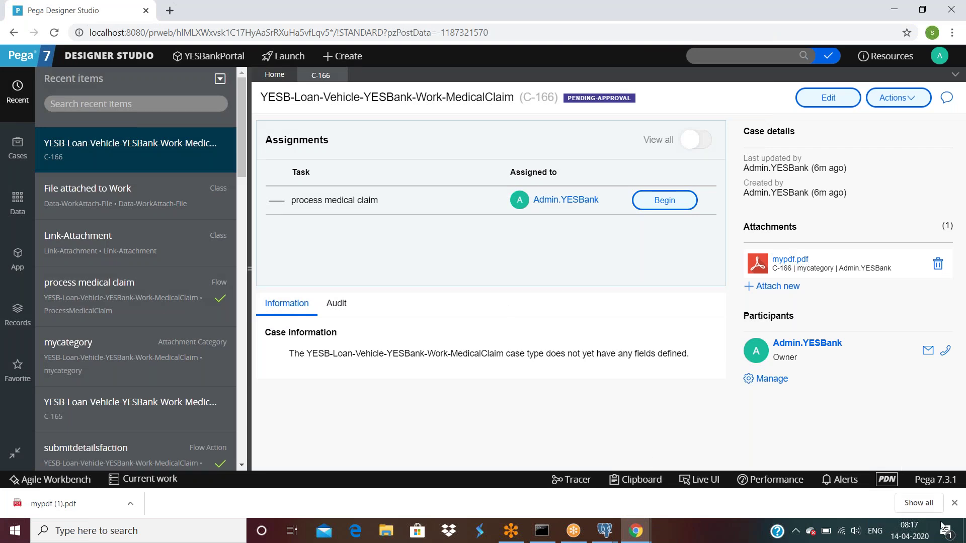
pyautogui.click(955, 503)
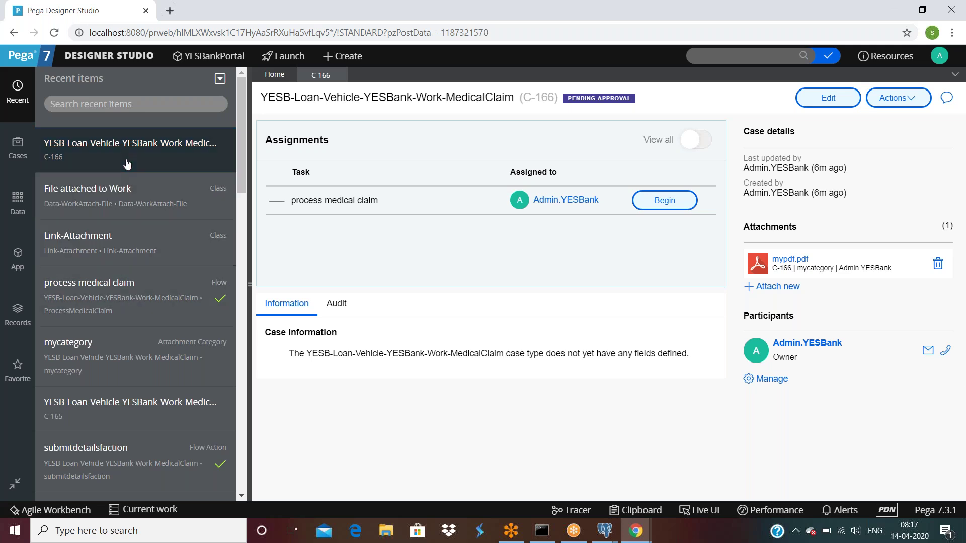
pyautogui.click(665, 200)
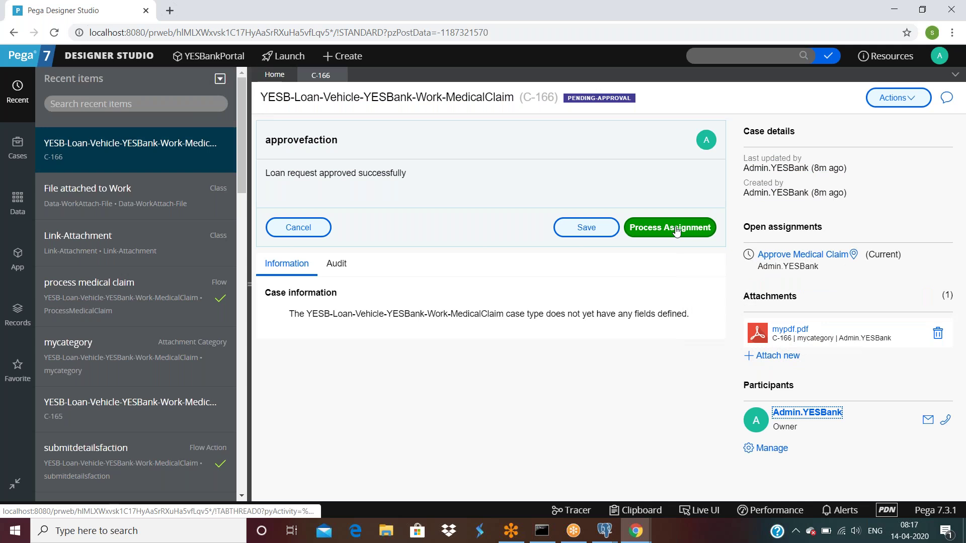
pyautogui.click(676, 229)
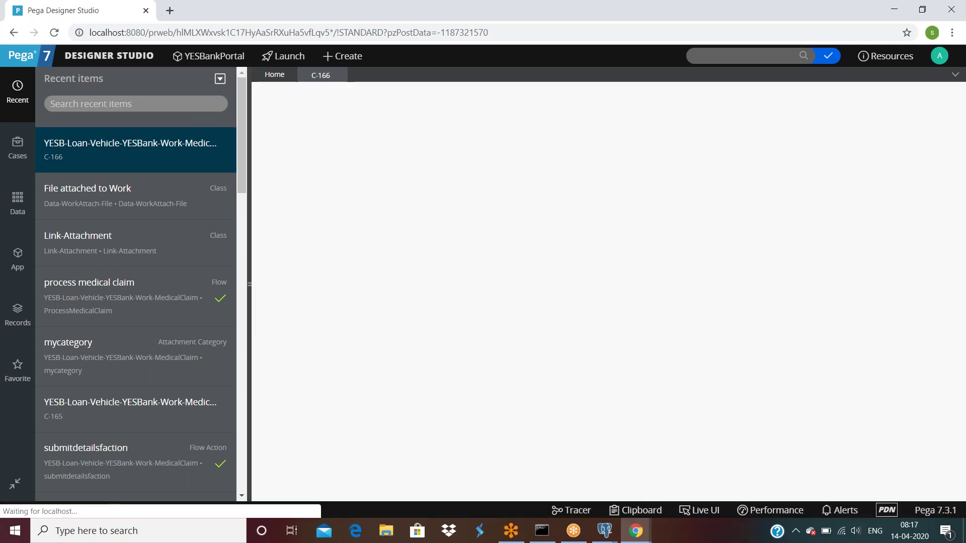
pyautogui.click(118, 297)
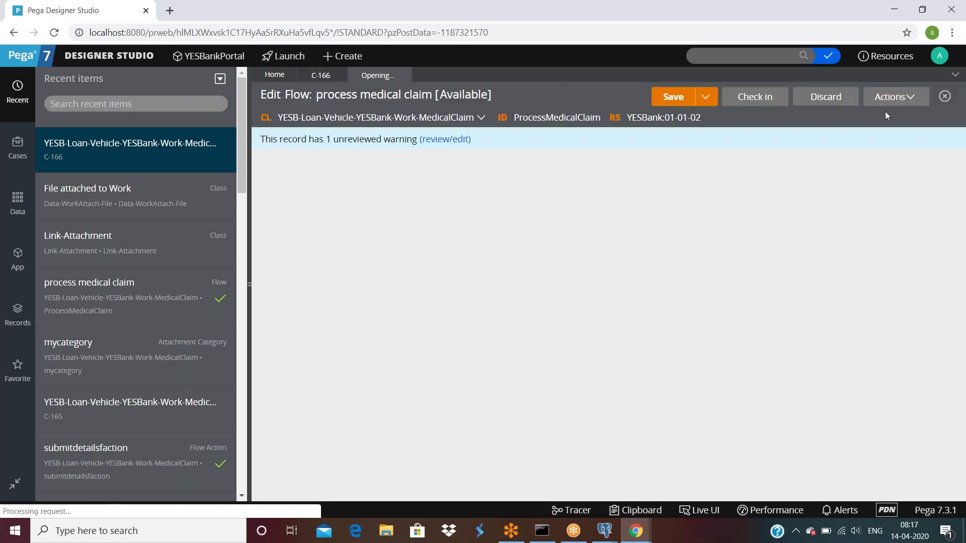
pyautogui.click(886, 98)
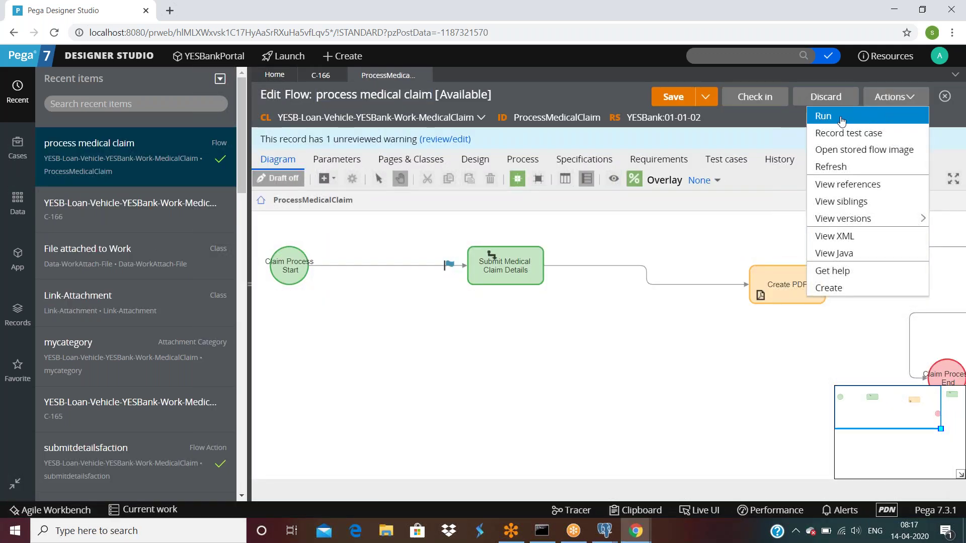
# Run the flow to create case C-167, then use Live UI on ClaimAmount to open its section.
pyautogui.click(879, 117)
pyautogui.click(268, 260)
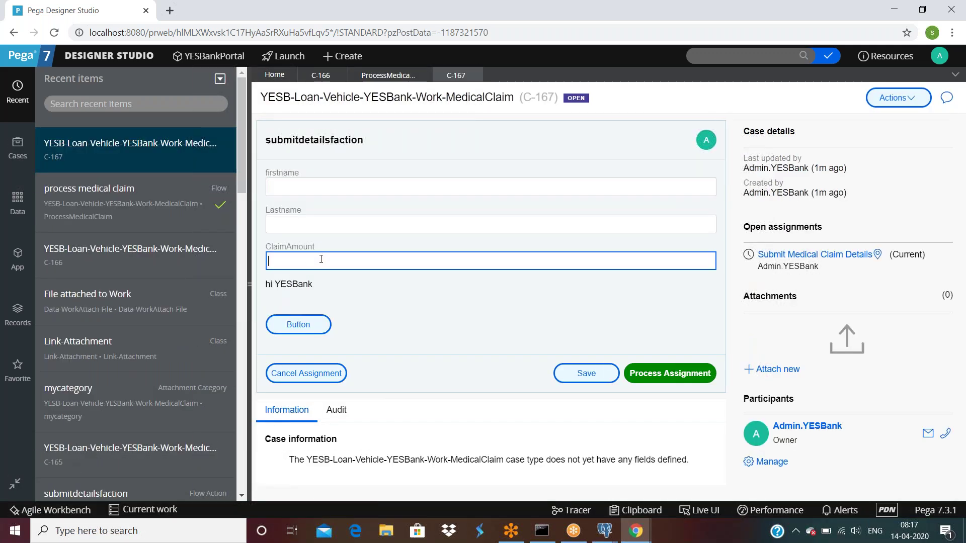
pyautogui.click(251, 284)
pyautogui.click(704, 511)
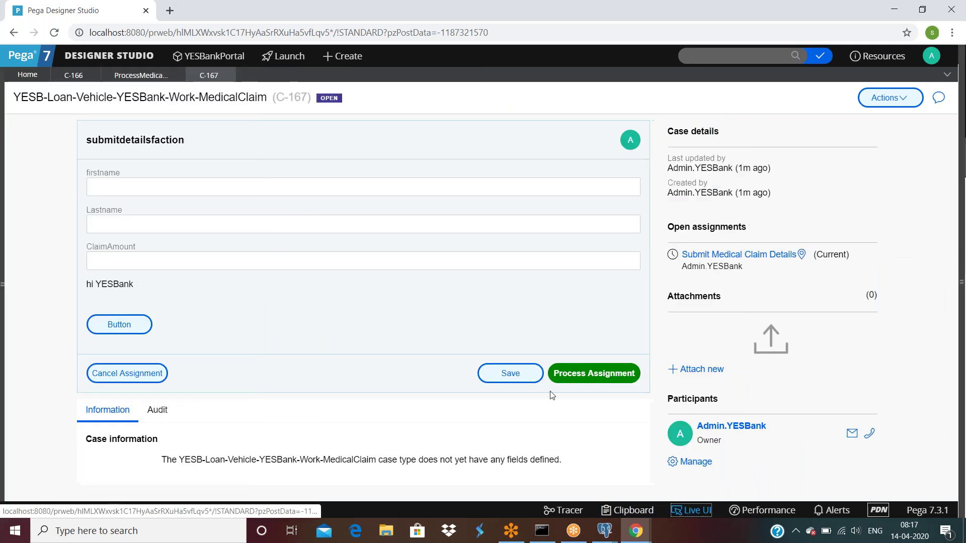
pyautogui.click(107, 266)
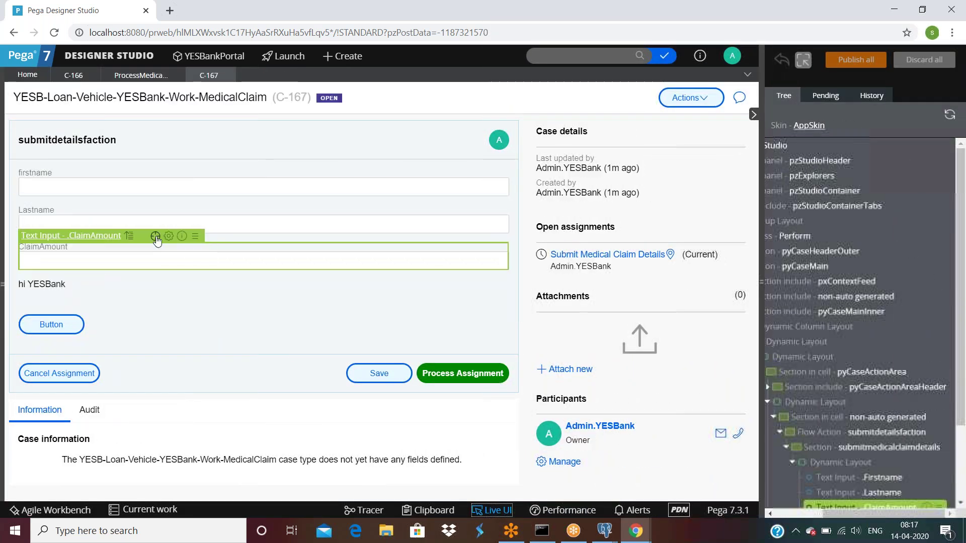
pyautogui.click(155, 237)
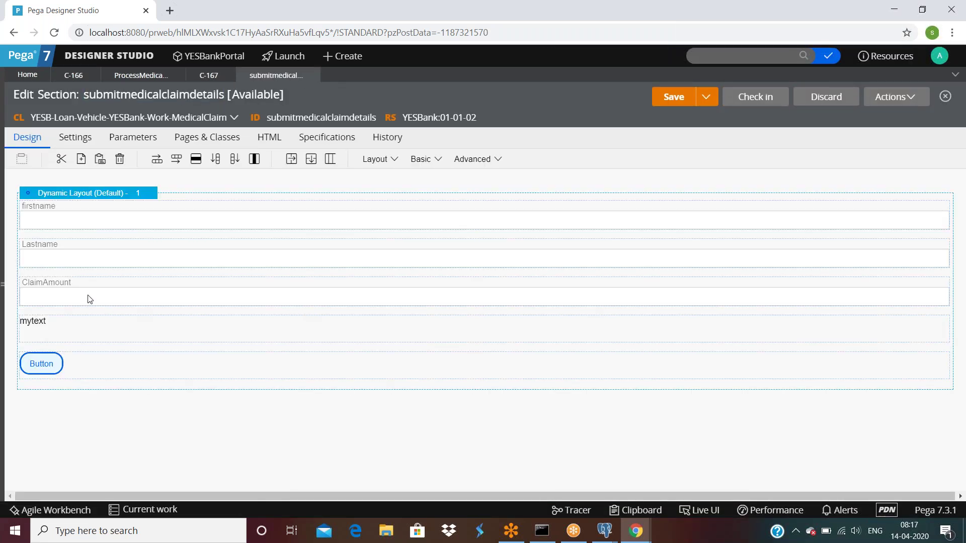
# Copy the ClaimAmount field and paste a duplicate cell below it.
pyautogui.rightClick(88, 295)
pyautogui.click(96, 318)
pyautogui.rightClick(65, 301)
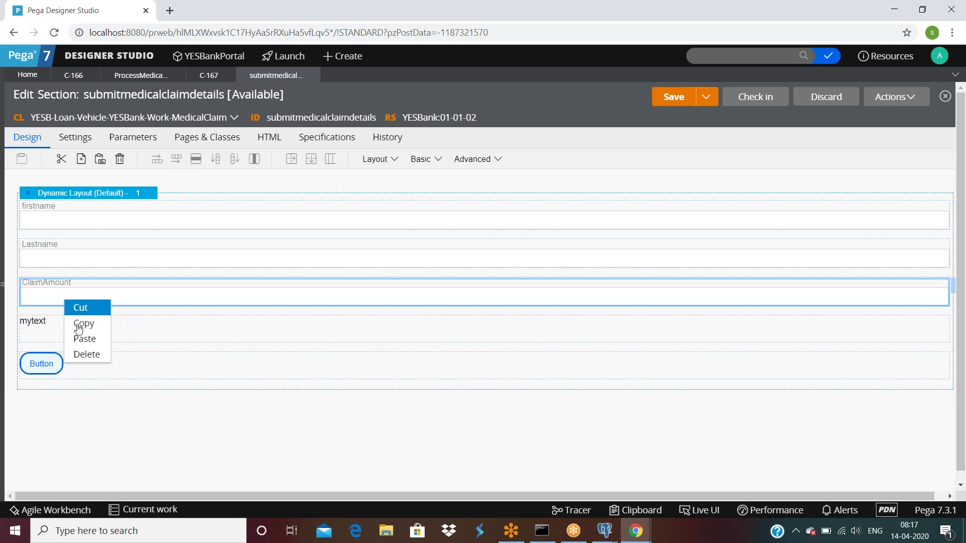
pyautogui.click(83, 342)
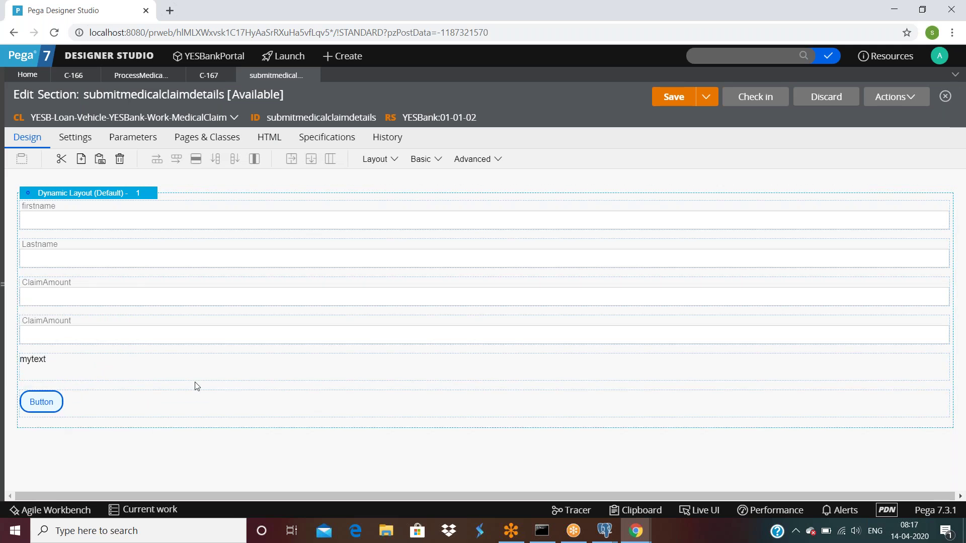
# Turn the new cell into an Attach Content control displayed as a link.
pyautogui.doubleClick(85, 340)
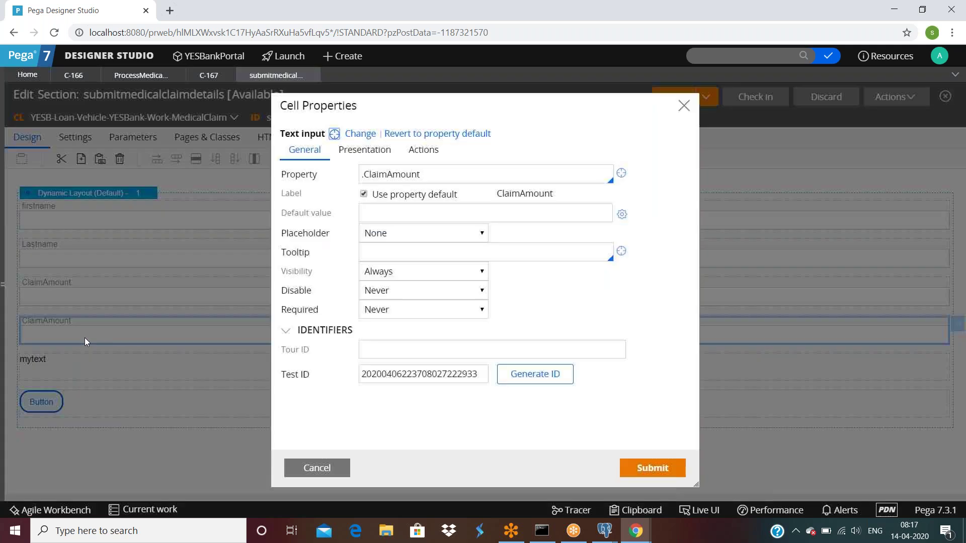
pyautogui.click(361, 133)
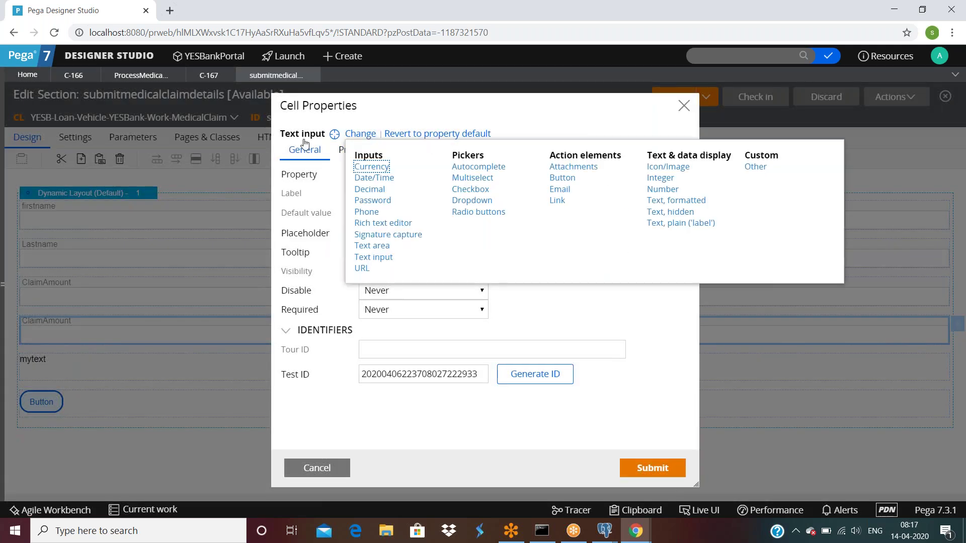
pyautogui.click(508, 222)
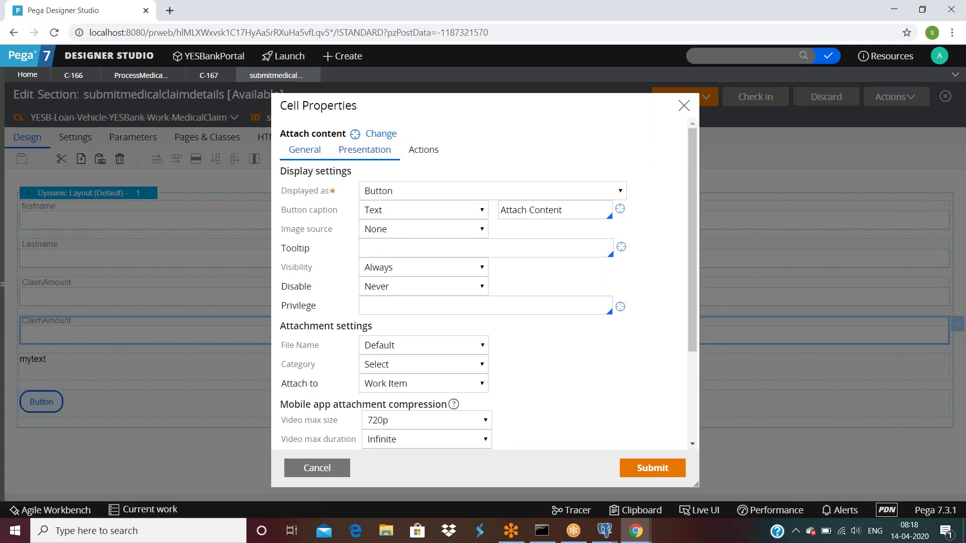
pyautogui.click(424, 192)
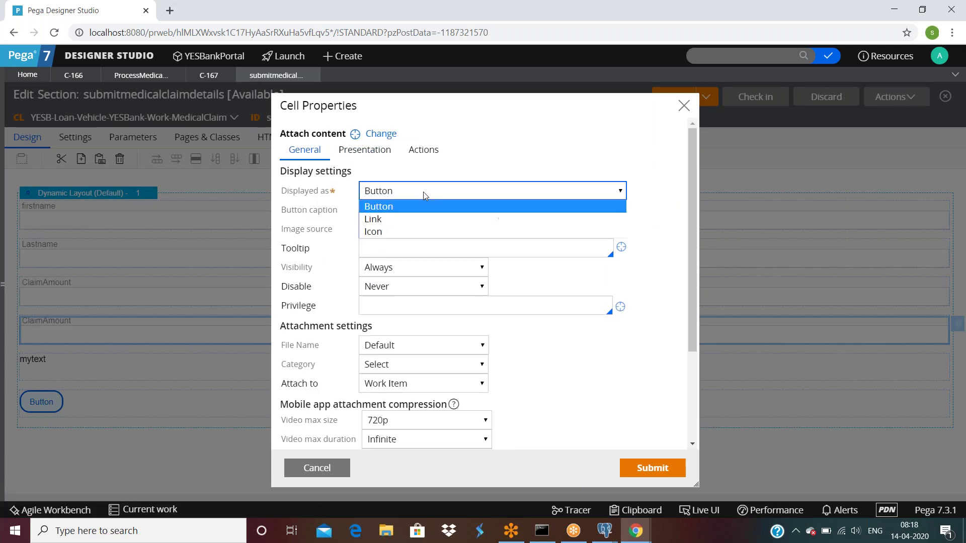
pyautogui.click(379, 220)
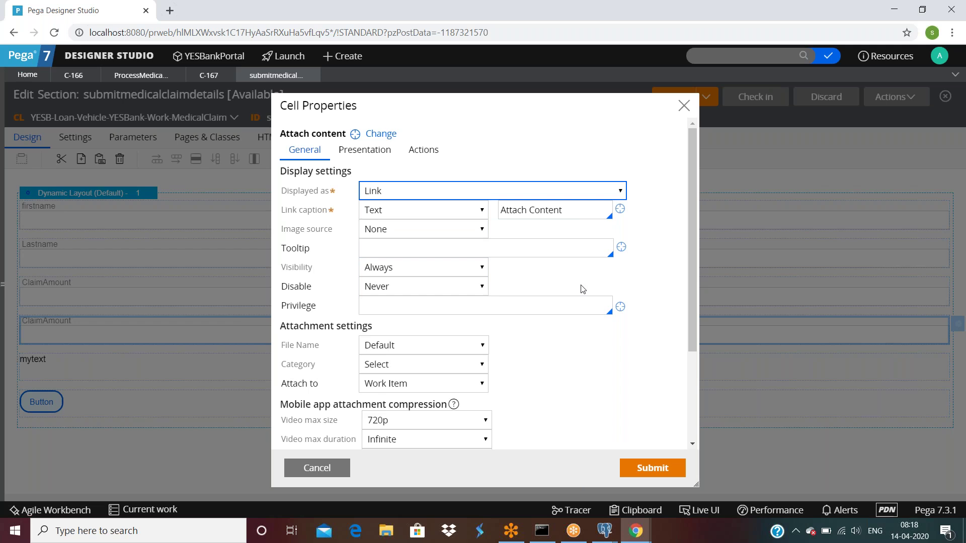
pyautogui.scroll(-3, 581, 288)
# Set the attachment category to mycategory and attach files to the Work Item.
pyautogui.click(398, 242)
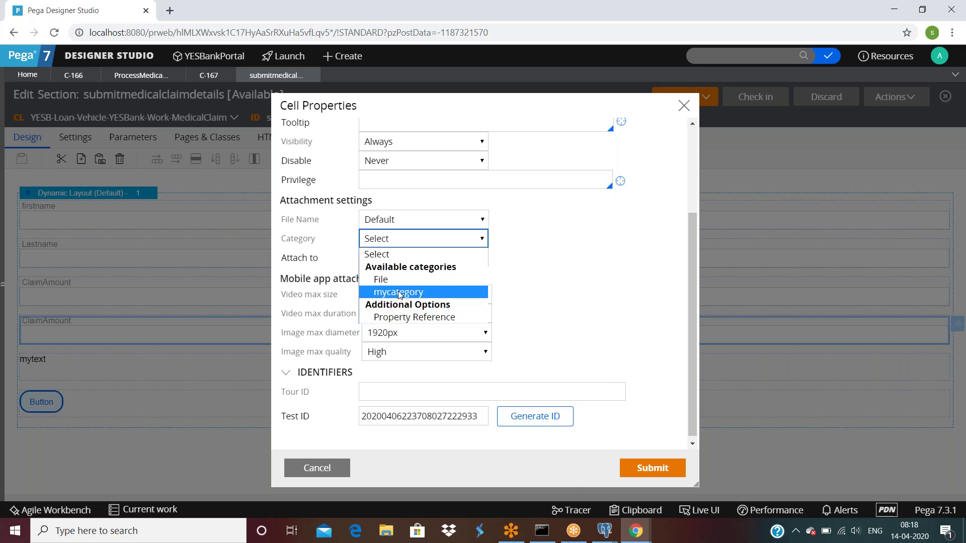
pyautogui.click(400, 293)
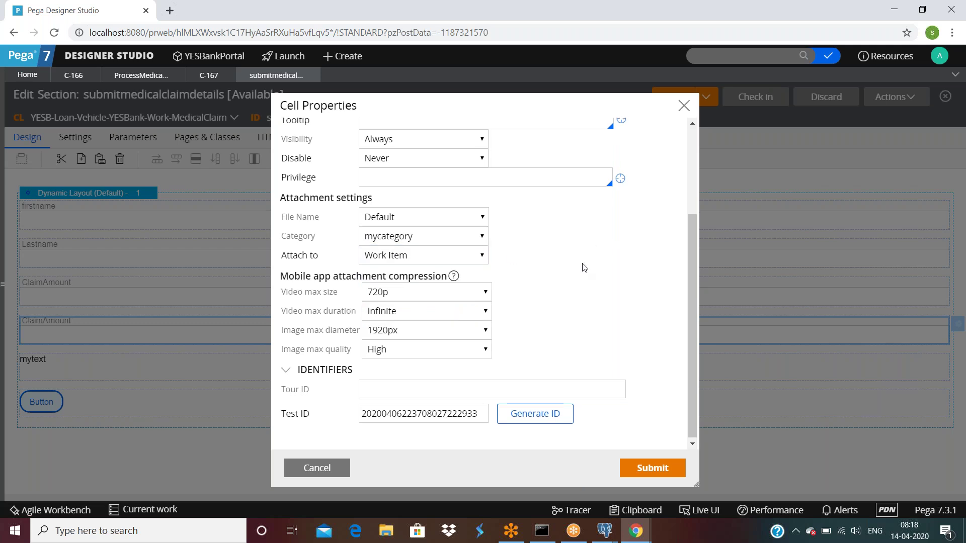
pyautogui.click(397, 258)
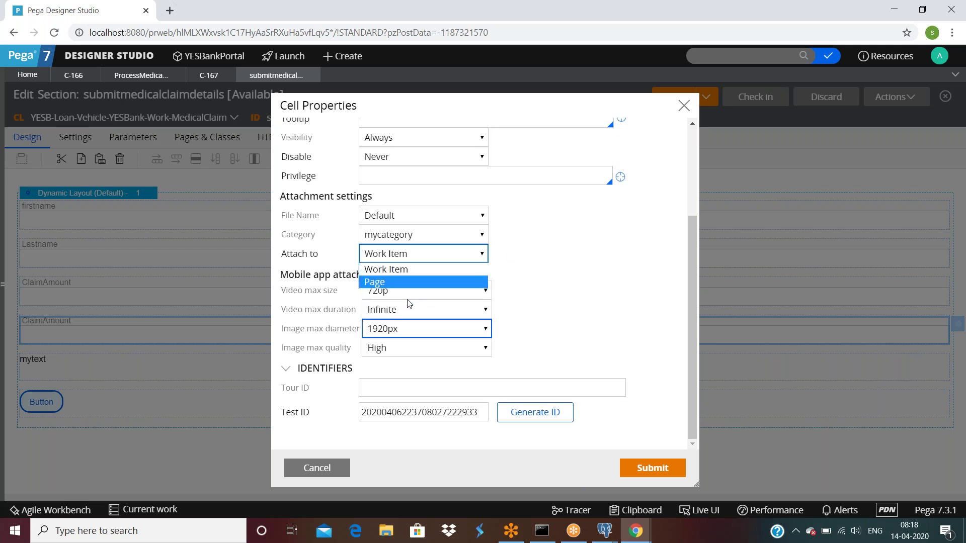
pyautogui.click(423, 286)
pyautogui.click(409, 255)
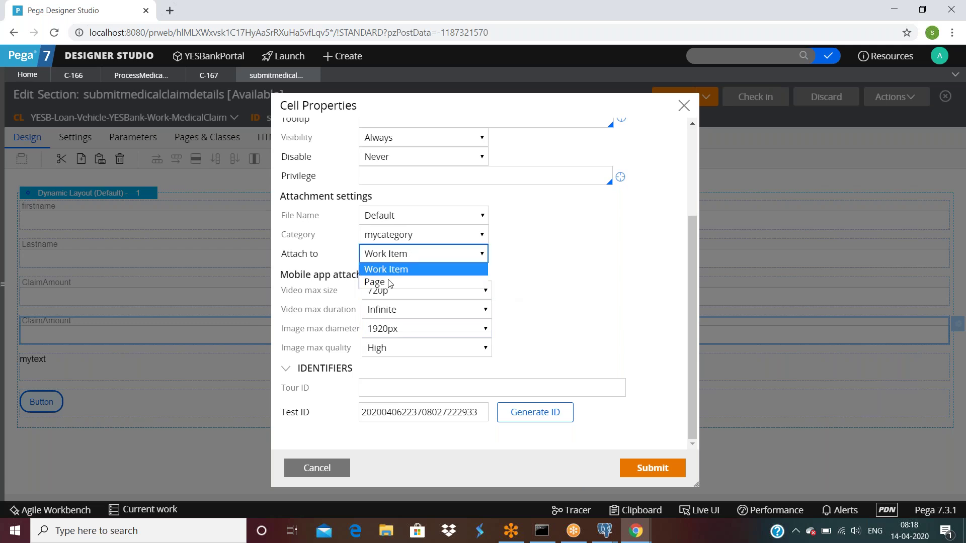
pyautogui.click(380, 281)
pyautogui.click(410, 272)
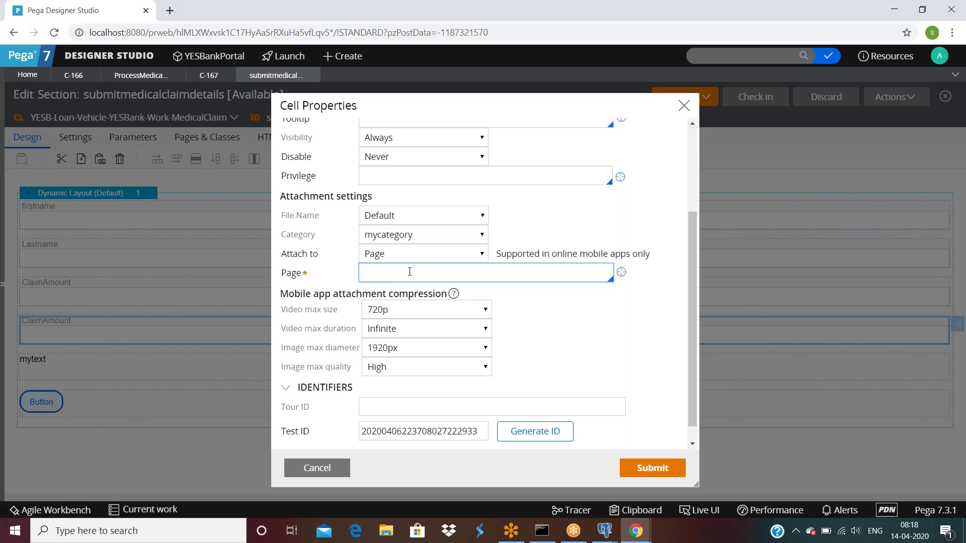
pyautogui.click(436, 253)
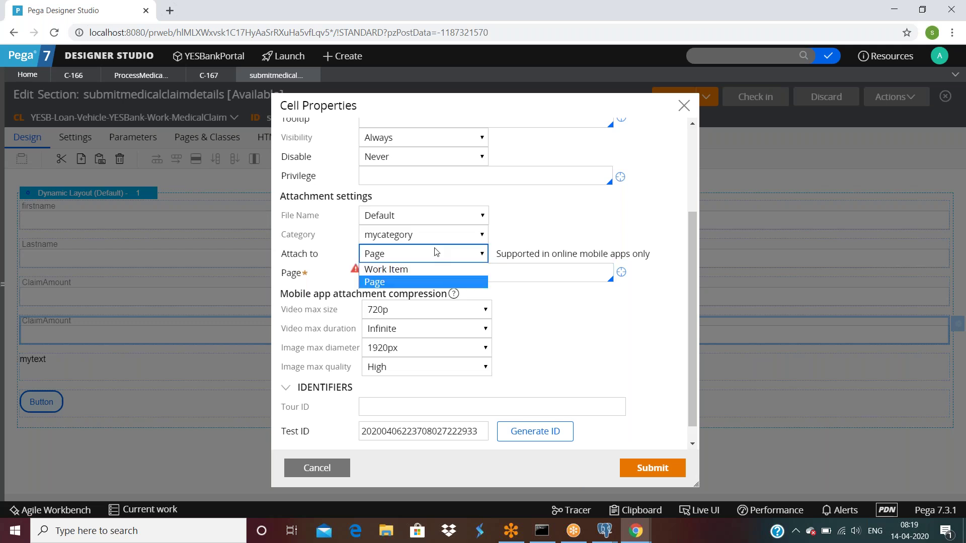
pyautogui.click(413, 271)
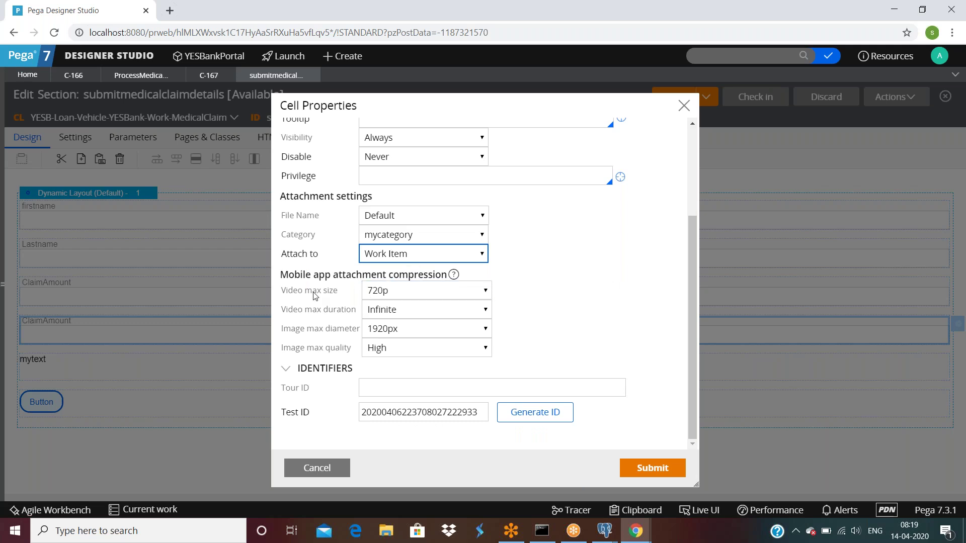
pyautogui.moveTo(278, 279); pyautogui.dragTo(550, 326)
pyautogui.click(266, 310)
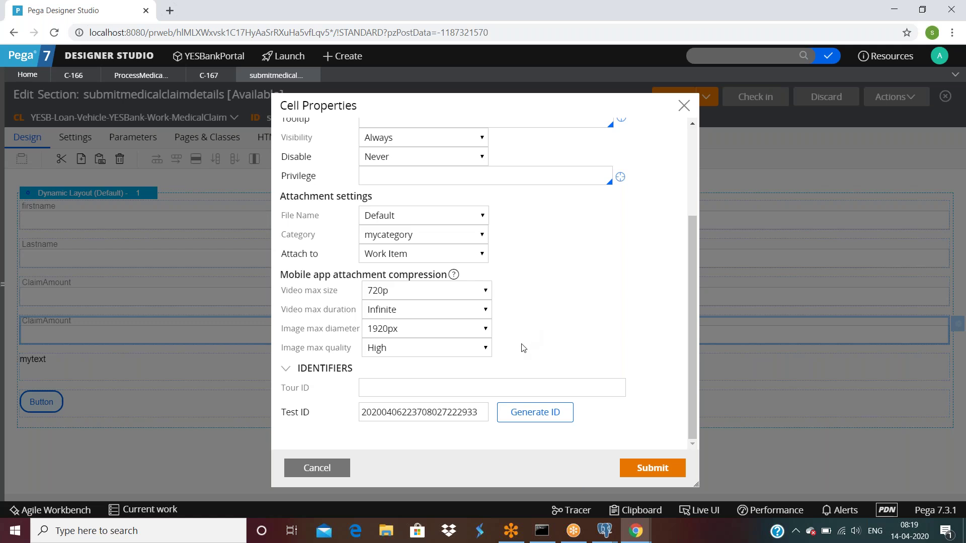
# Review the Presentation and Actions tabs and submit the cell properties.
pyautogui.scroll(5, 523, 347)
pyautogui.click(370, 152)
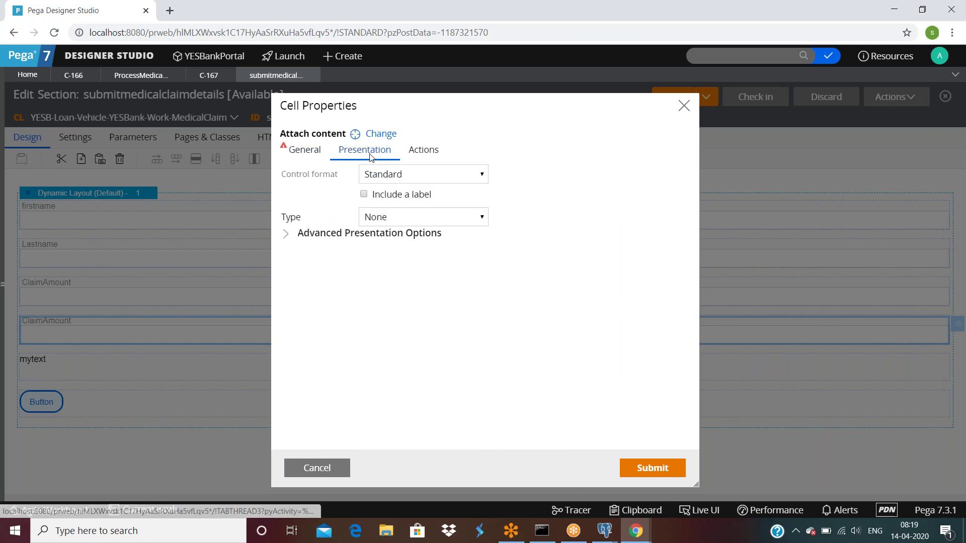
pyautogui.click(432, 160)
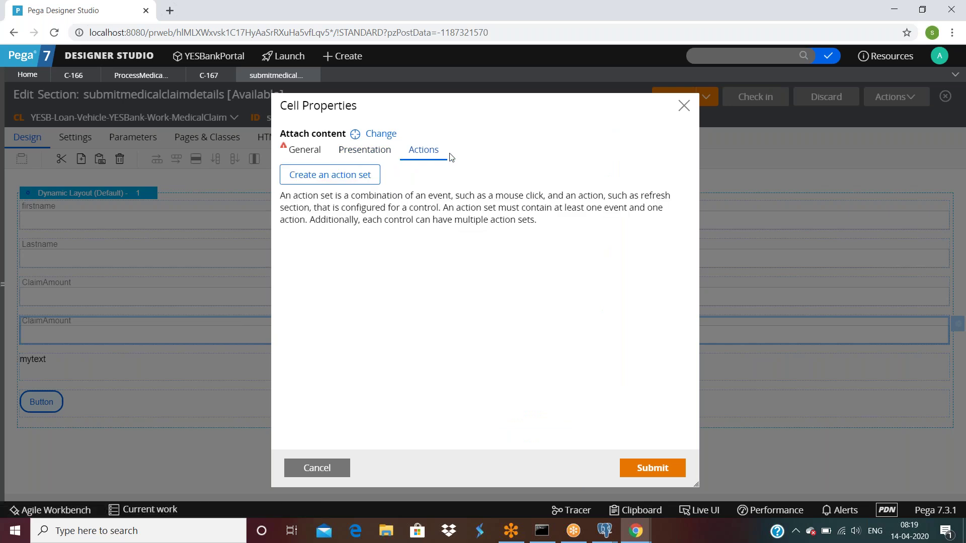
pyautogui.click(652, 468)
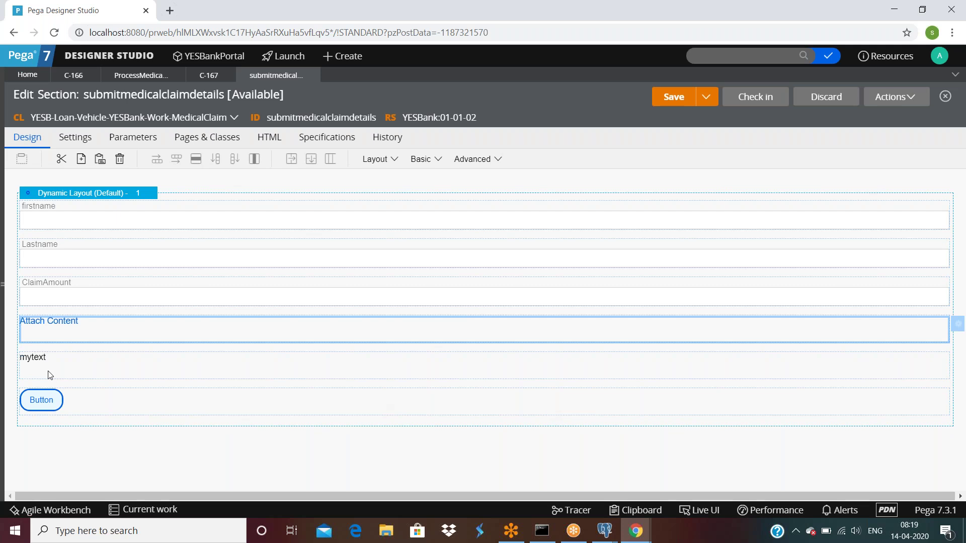
# Save the section and refresh case C-167 to pick up the change.
pyautogui.click(669, 99)
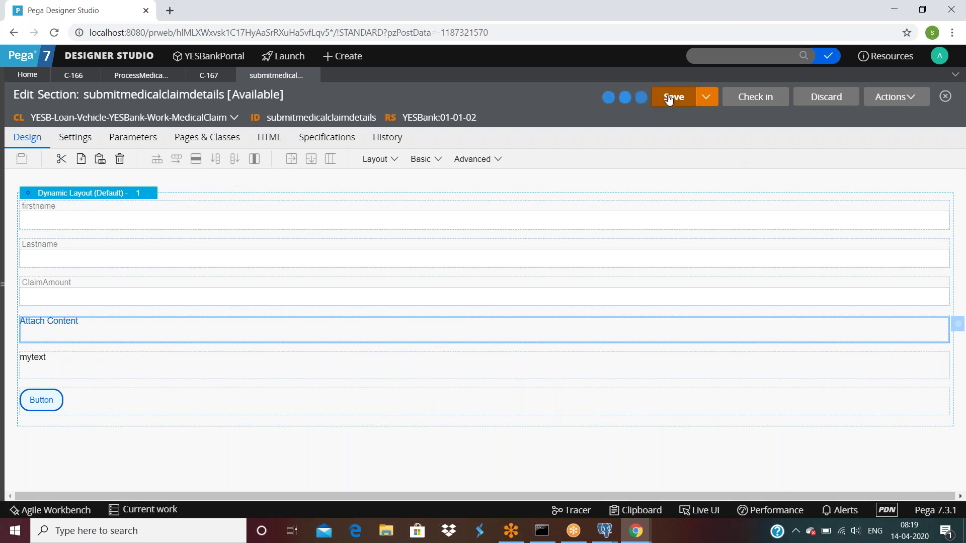
pyautogui.click(209, 76)
pyautogui.click(888, 99)
pyautogui.click(880, 120)
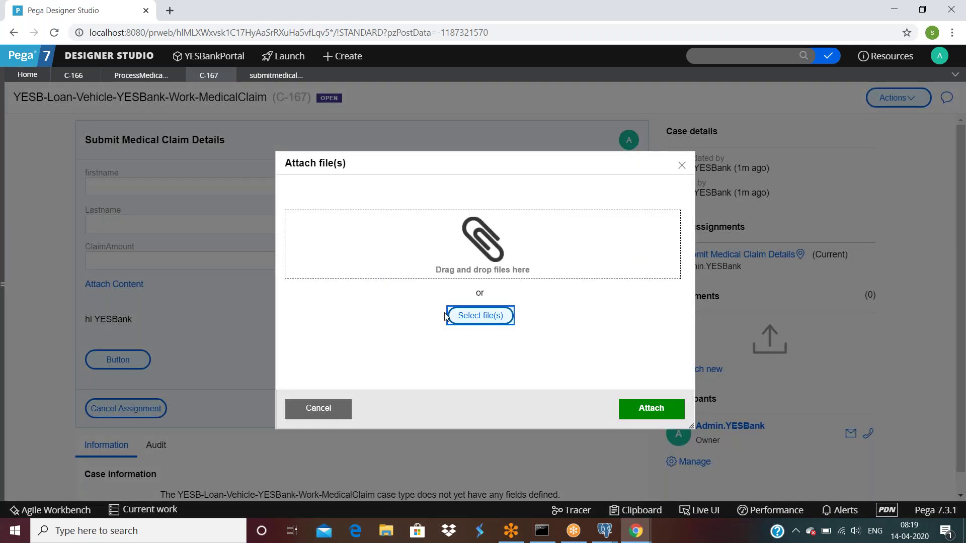
# Try the Attach Content file chooser on C-167, cancel it, and return to the section editor.
pyautogui.click(459, 321)
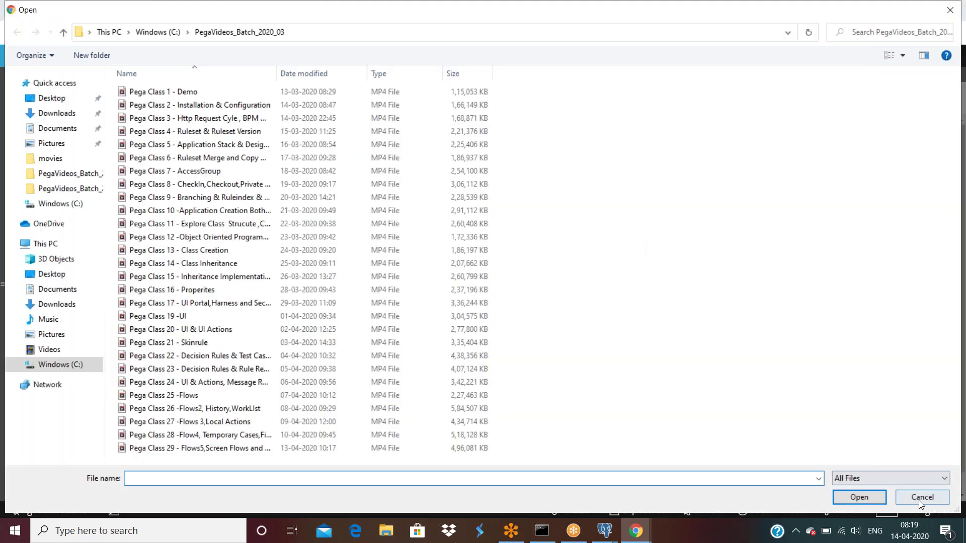
pyautogui.click(915, 500)
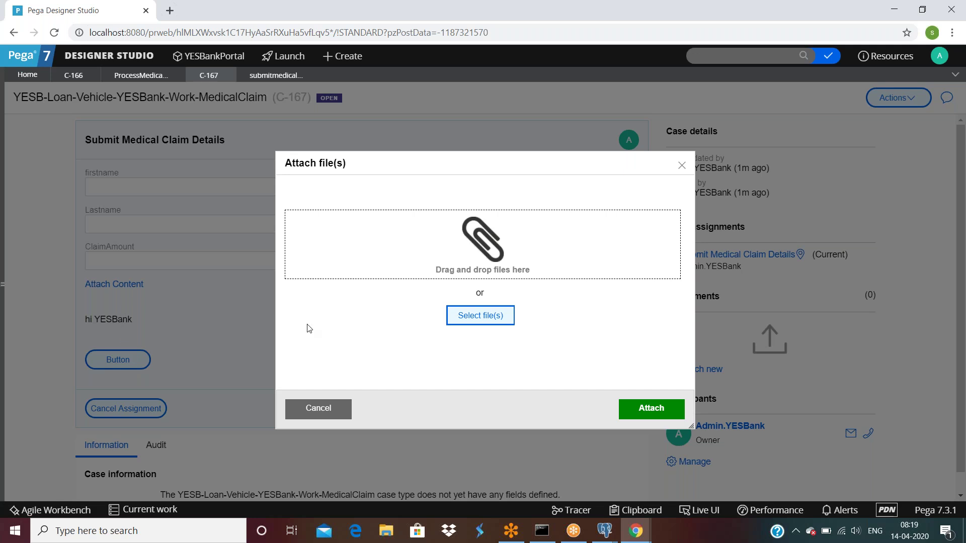
pyautogui.click(317, 408)
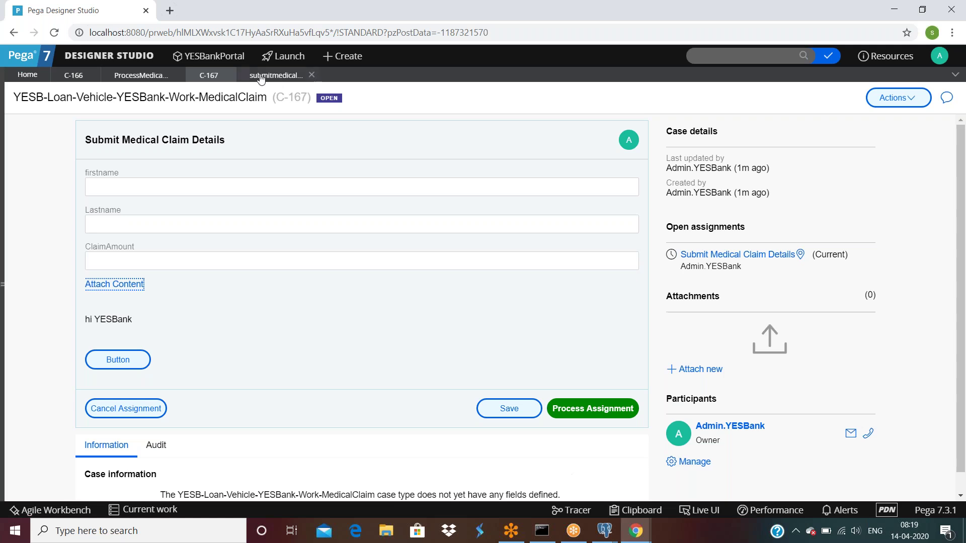
pyautogui.click(139, 76)
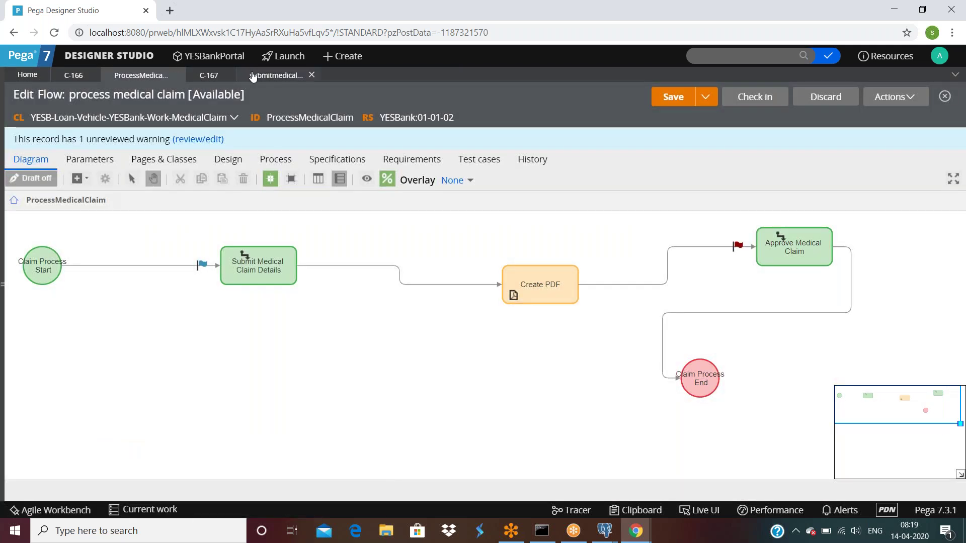
pyautogui.click(254, 76)
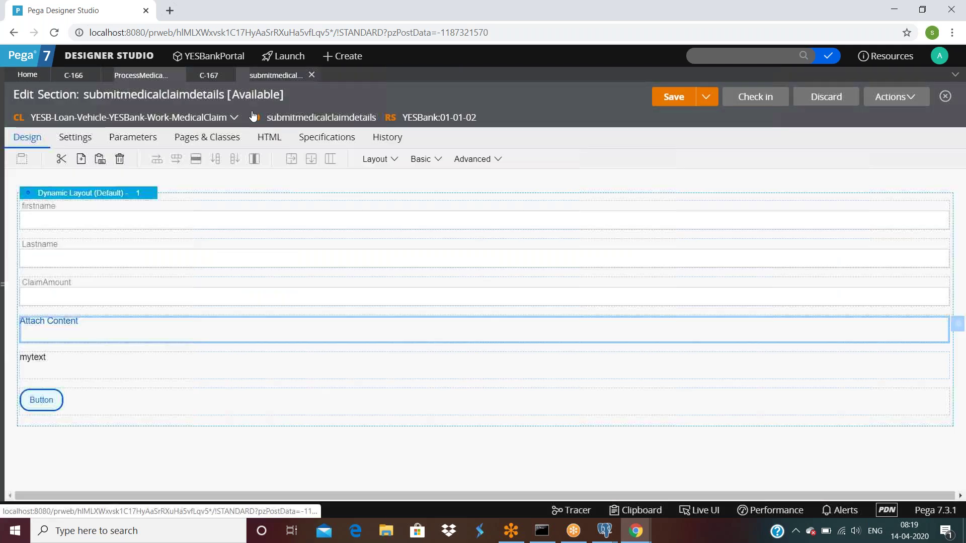
pyautogui.doubleClick(282, 327)
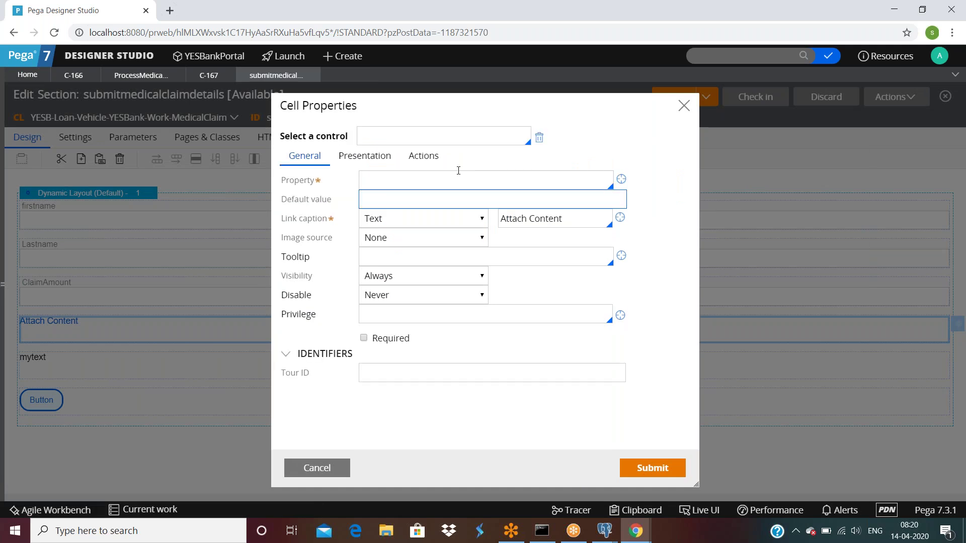
pyautogui.click(434, 136)
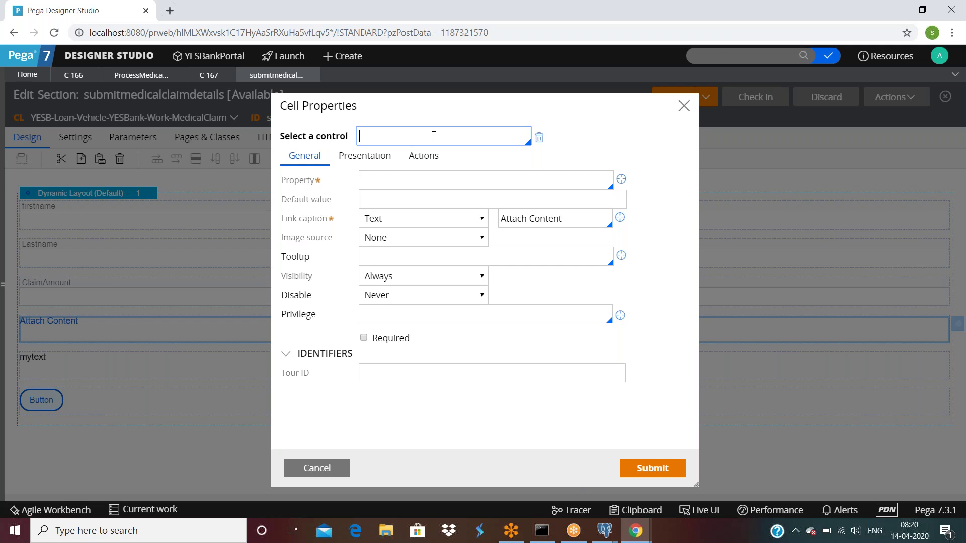
pyautogui.click(433, 135)
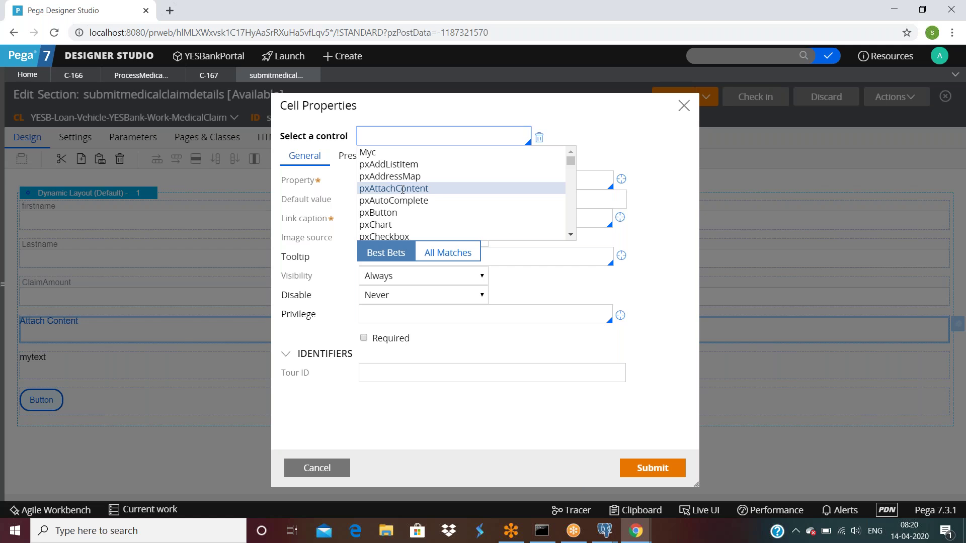
pyautogui.click(402, 190)
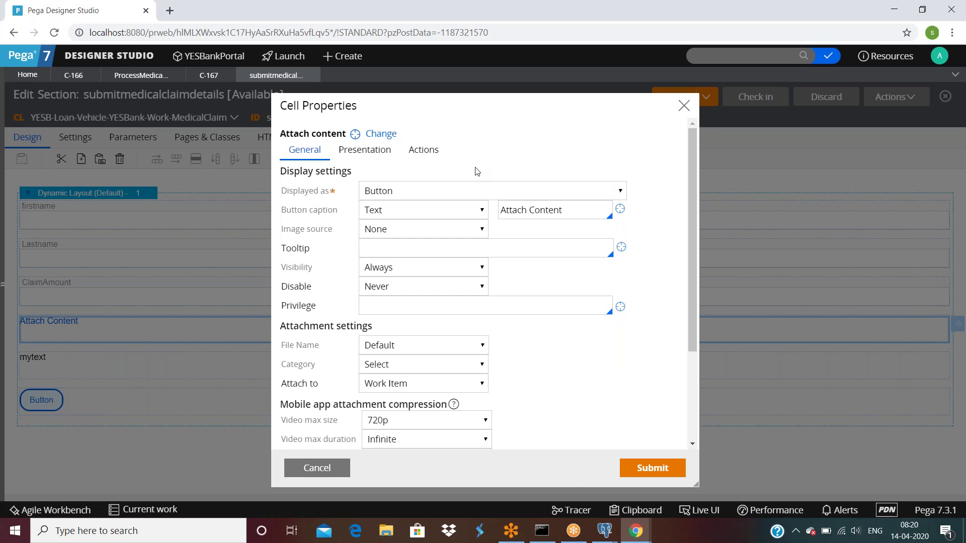
pyautogui.scroll(-2, 477, 172)
pyautogui.scroll(2, 432, 211)
pyautogui.click(365, 149)
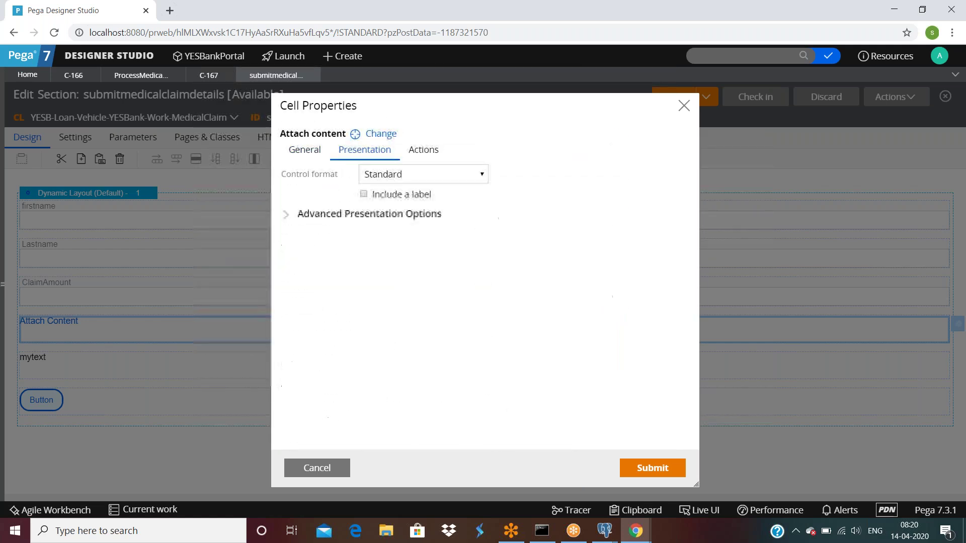
pyautogui.click(305, 149)
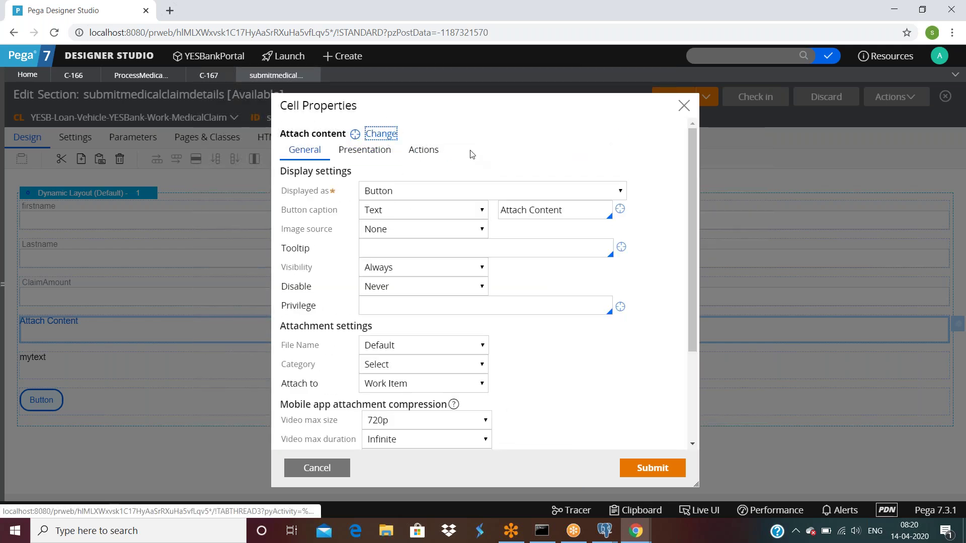
pyautogui.click(381, 134)
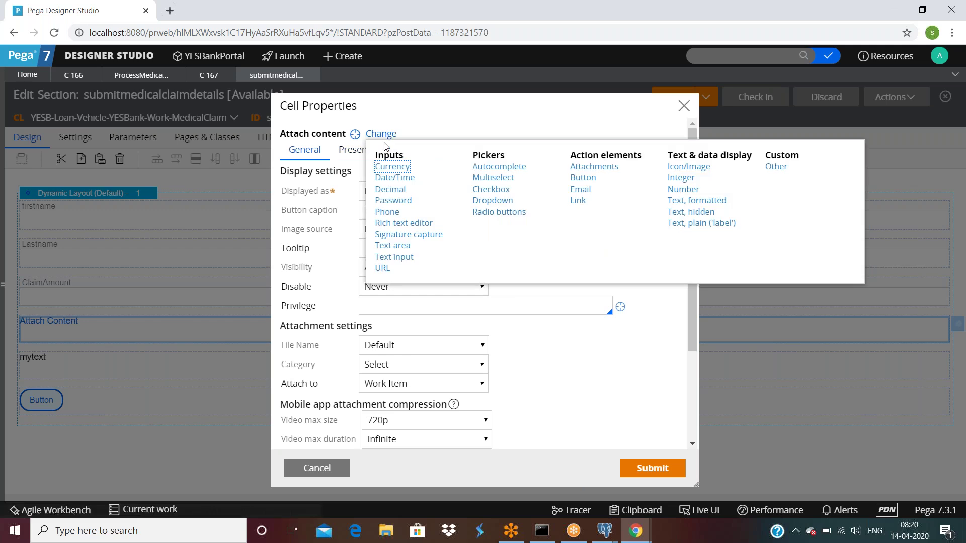
pyautogui.click(773, 166)
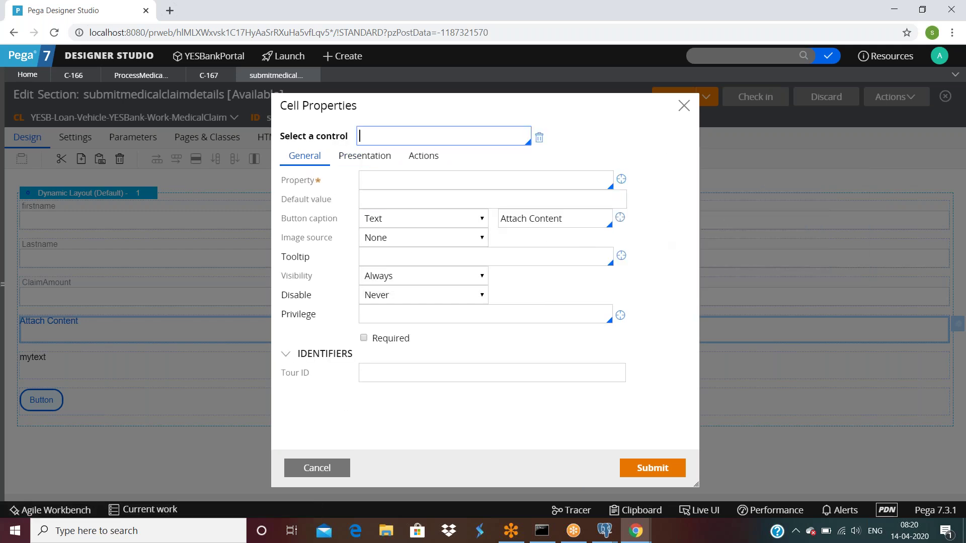
pyautogui.scroll(-15, 405, 181)
pyautogui.scroll(-10, 405, 181)
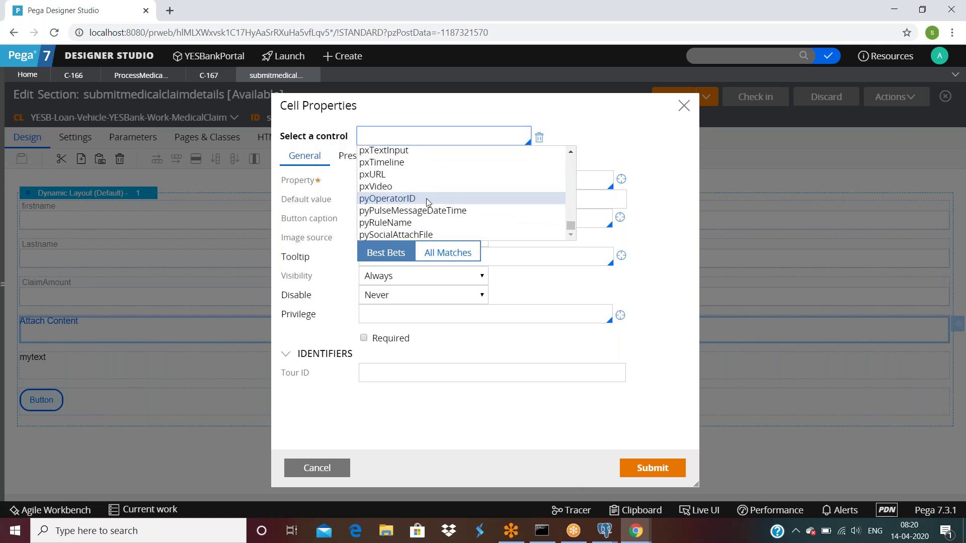
pyautogui.click(590, 123)
pyautogui.click(444, 135)
pyautogui.click(323, 470)
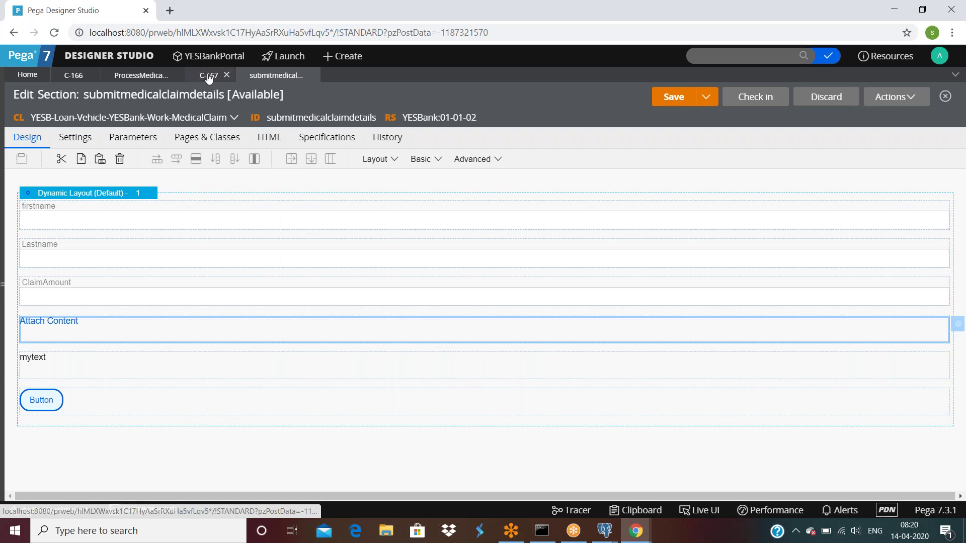
pyautogui.click(209, 75)
# On C-167, open Attach Content, cancel the file chooser twice, then turn on Live UI.
pyautogui.click(114, 284)
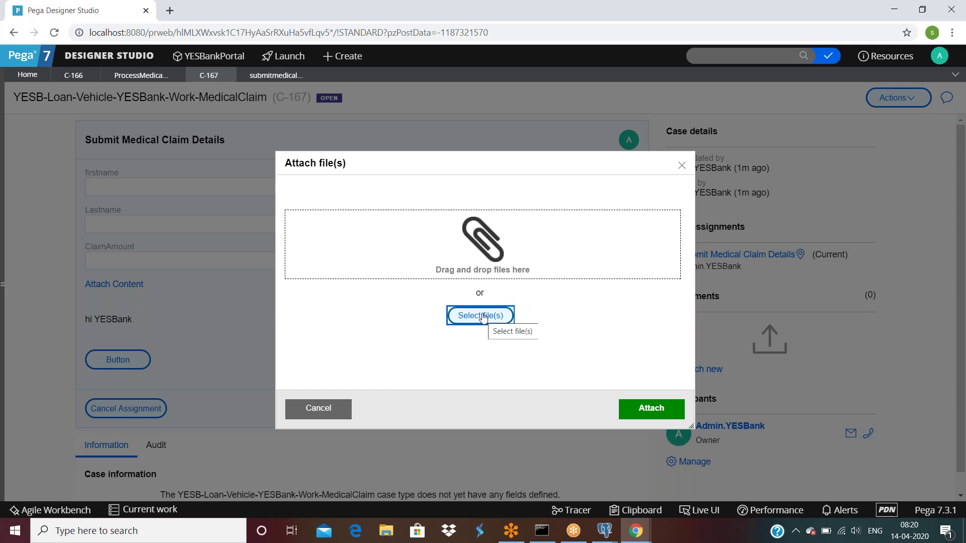
pyautogui.click(482, 317)
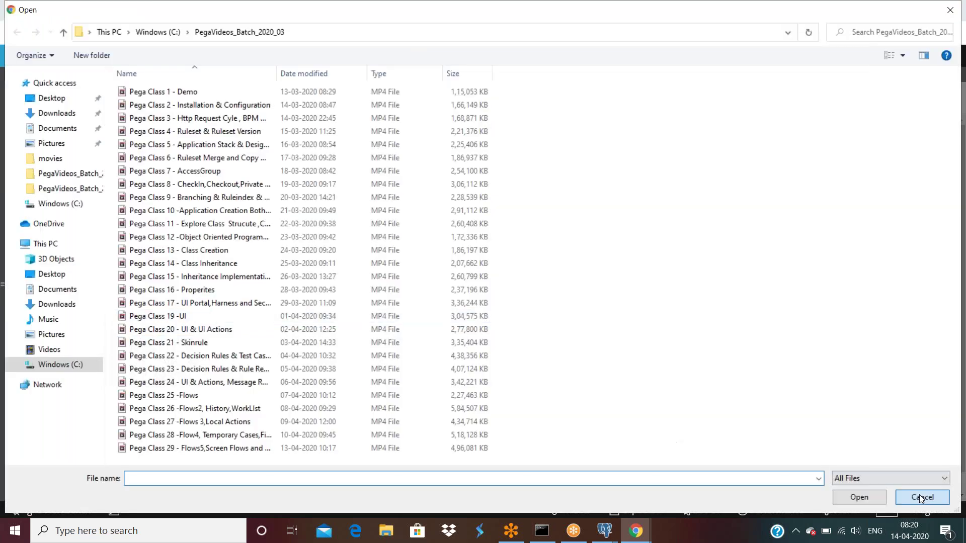
pyautogui.click(920, 497)
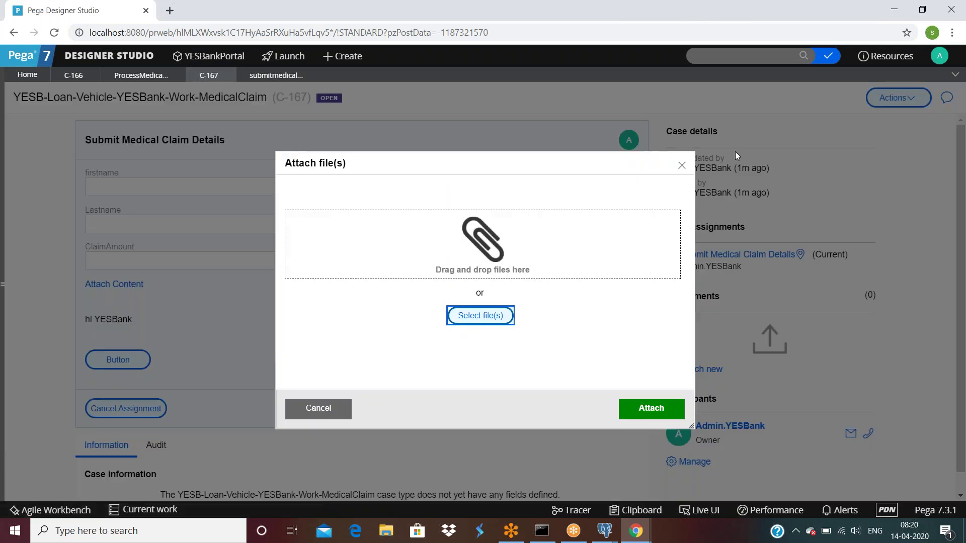
pyautogui.click(478, 322)
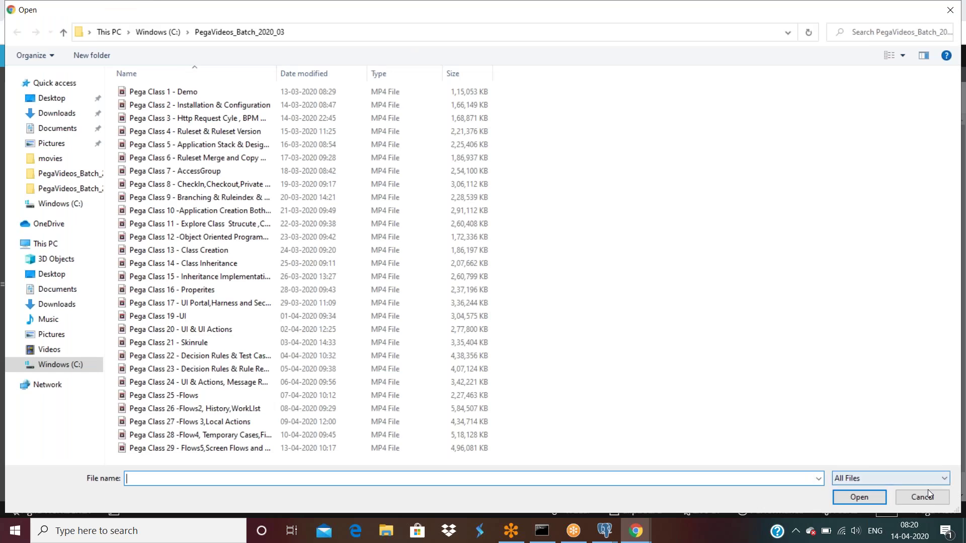
pyautogui.click(929, 498)
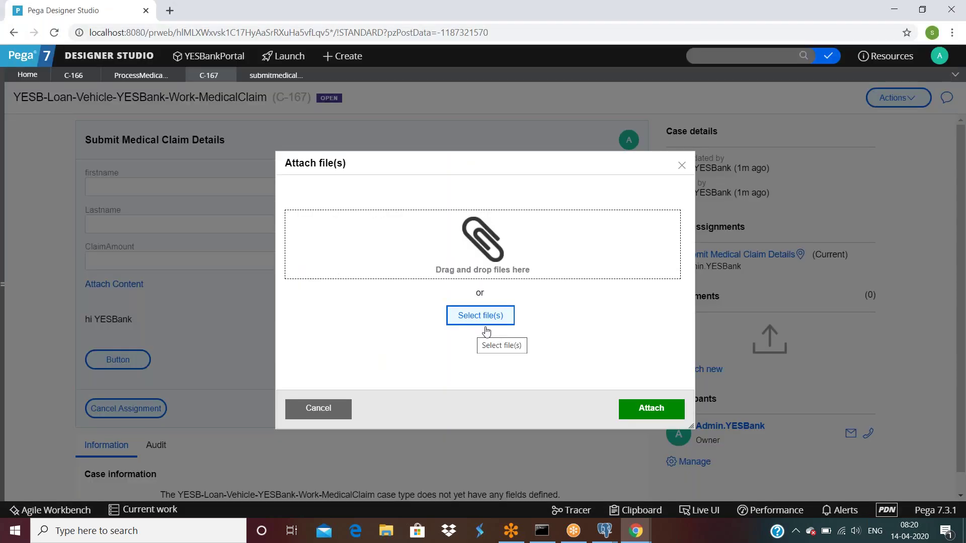
pyautogui.click(701, 510)
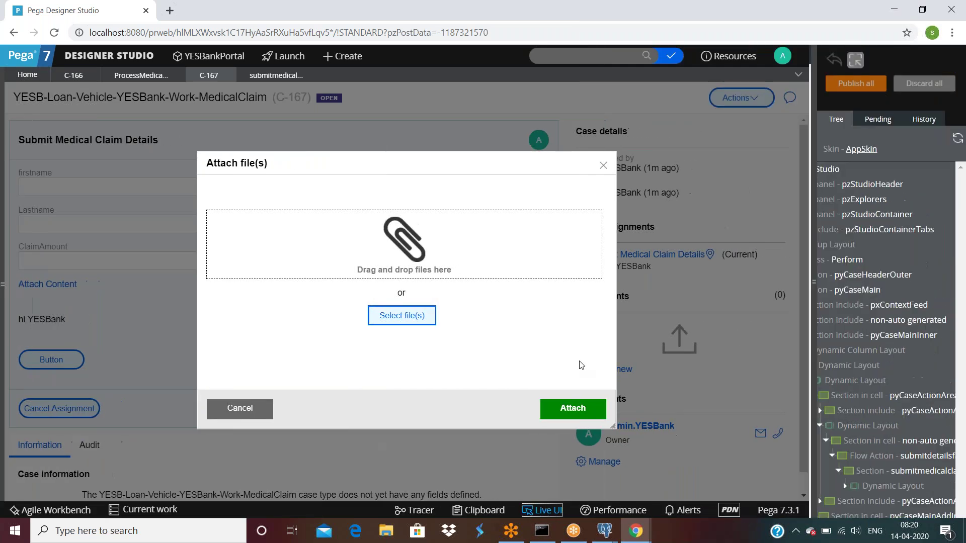
# From Live UI, open the pzBrowseAttachments section rule behind the file picker.
pyautogui.click(373, 317)
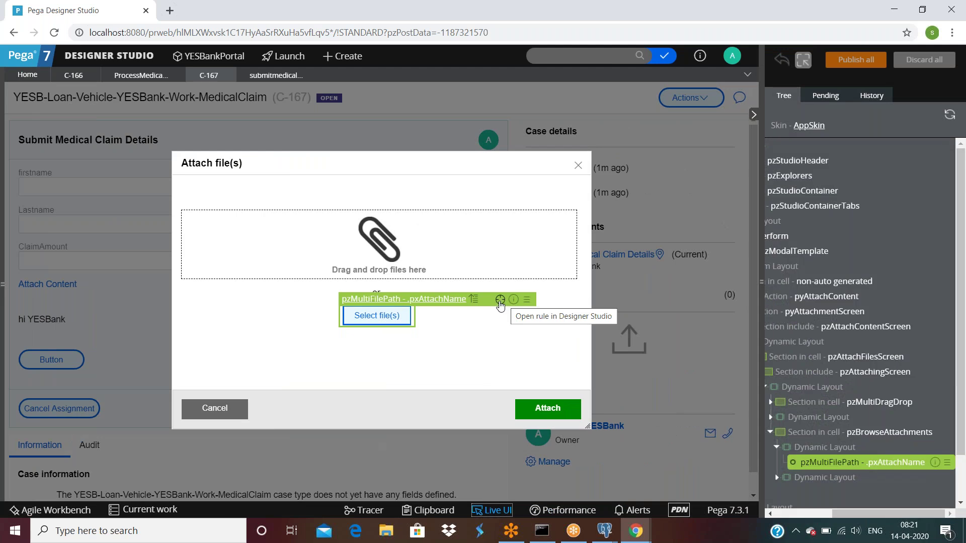
pyautogui.click(501, 300)
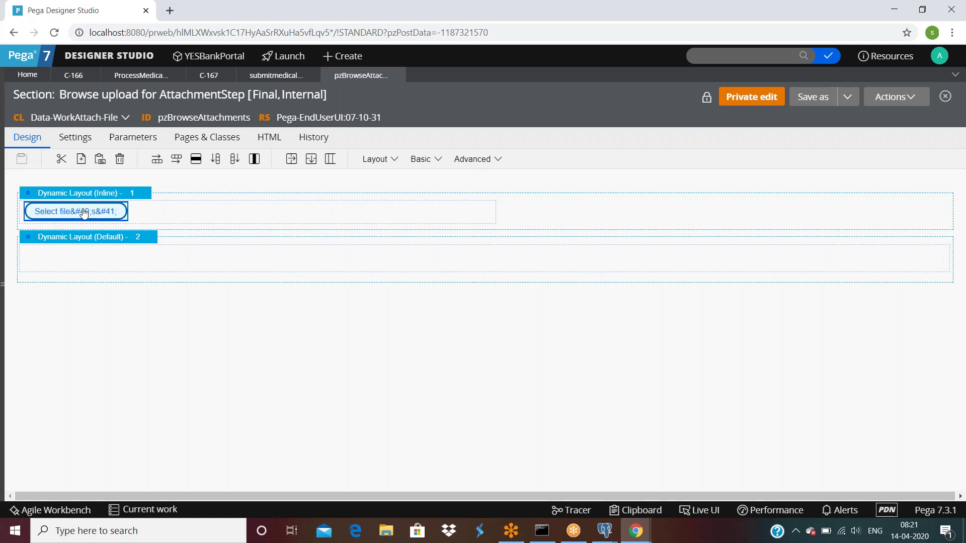
# Open the pzMultiFilePath control rule from the Select files cell's properties.
pyautogui.click(491, 218)
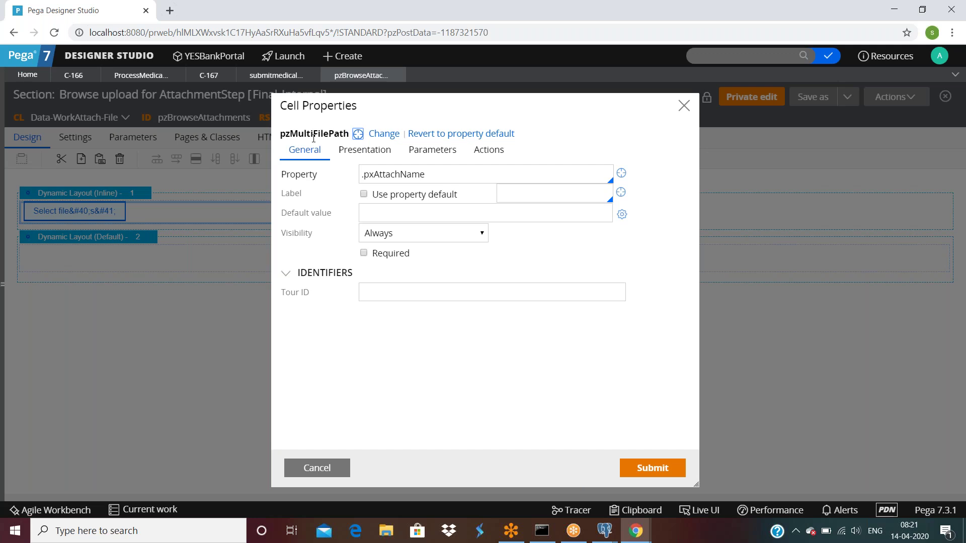
pyautogui.click(358, 134)
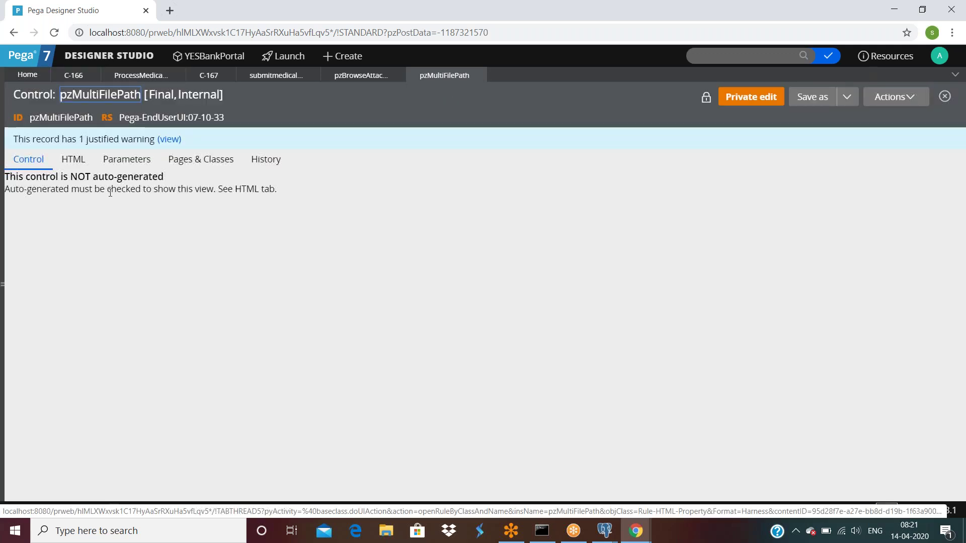
# Scroll through the pzMultiFilePath control's HTML source.
pyautogui.click(71, 160)
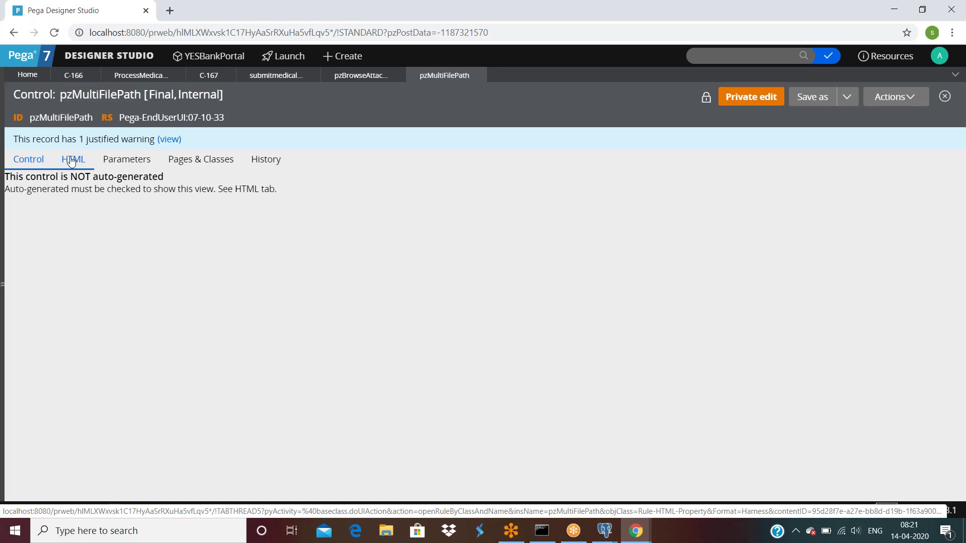
pyautogui.scroll(-2, 754, 350)
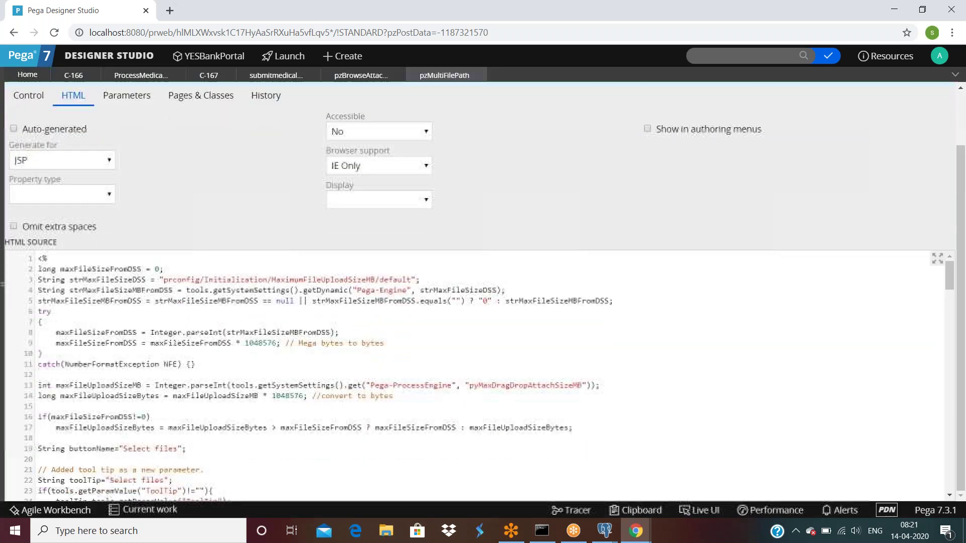
pyautogui.scroll(-2, 753, 349)
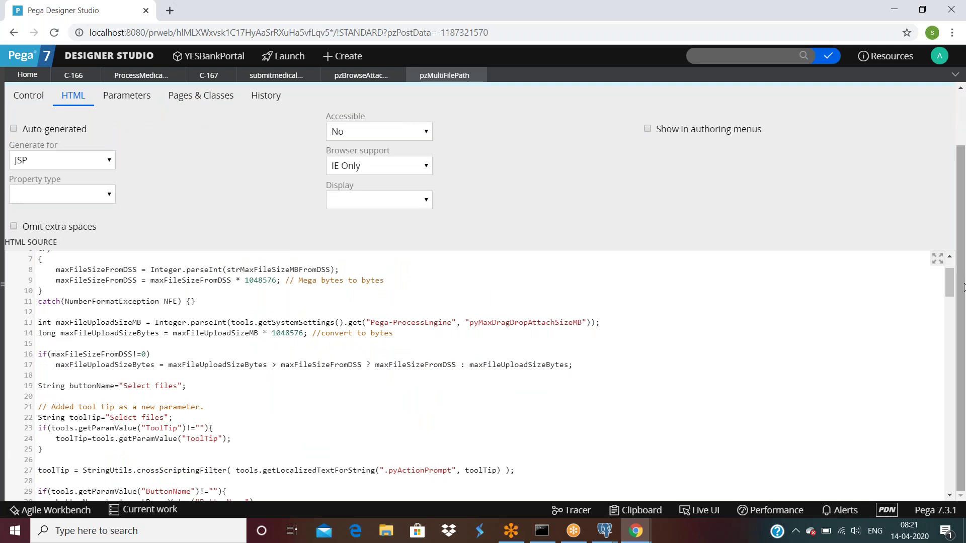
pyautogui.scroll(-6, 249, 428)
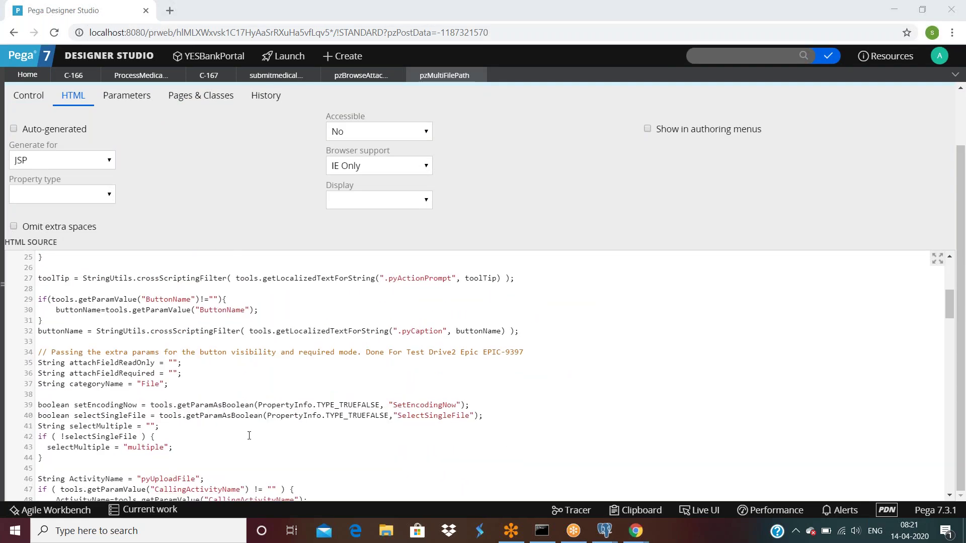
pyautogui.scroll(-6, 250, 436)
pyautogui.scroll(-2, 249, 436)
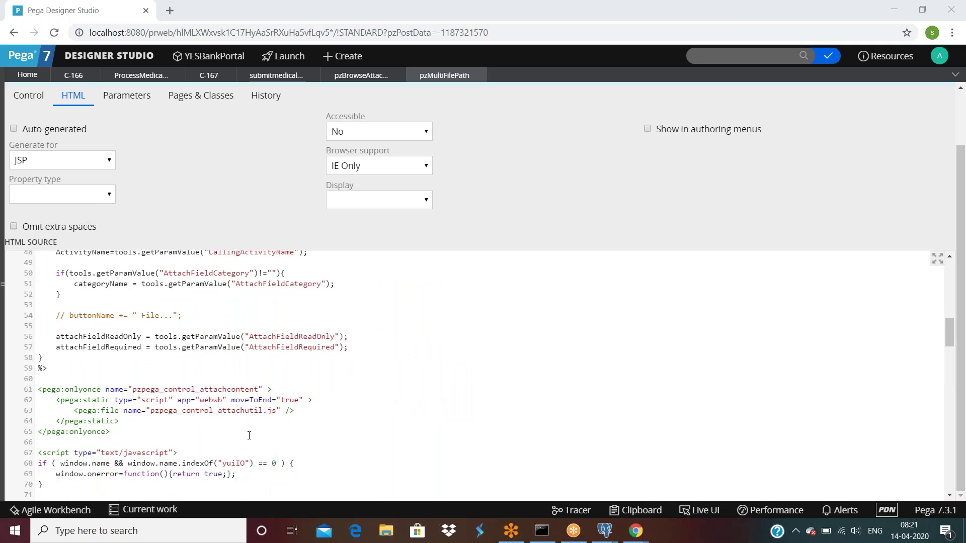
pyautogui.scroll(-2, 249, 435)
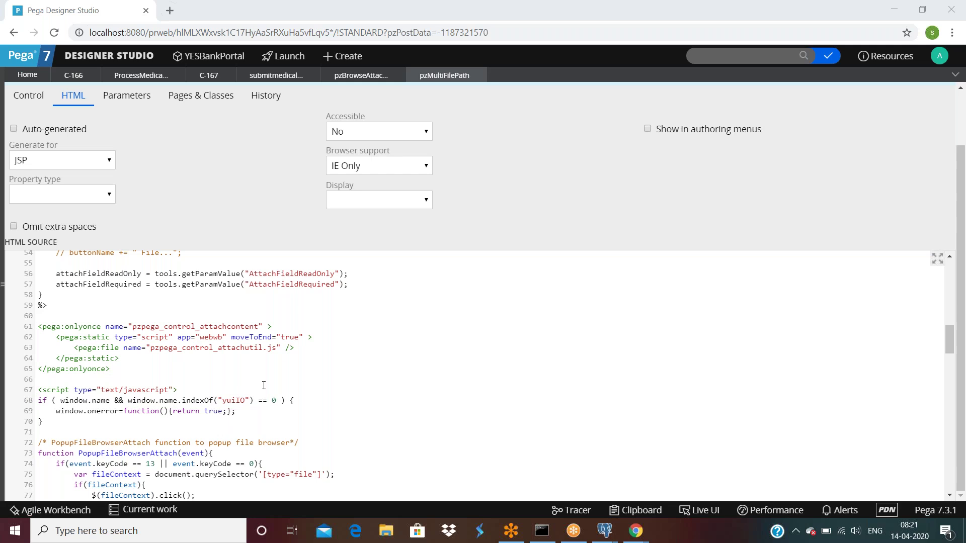
pyautogui.scroll(-13, 264, 389)
pyautogui.scroll(-3, 264, 391)
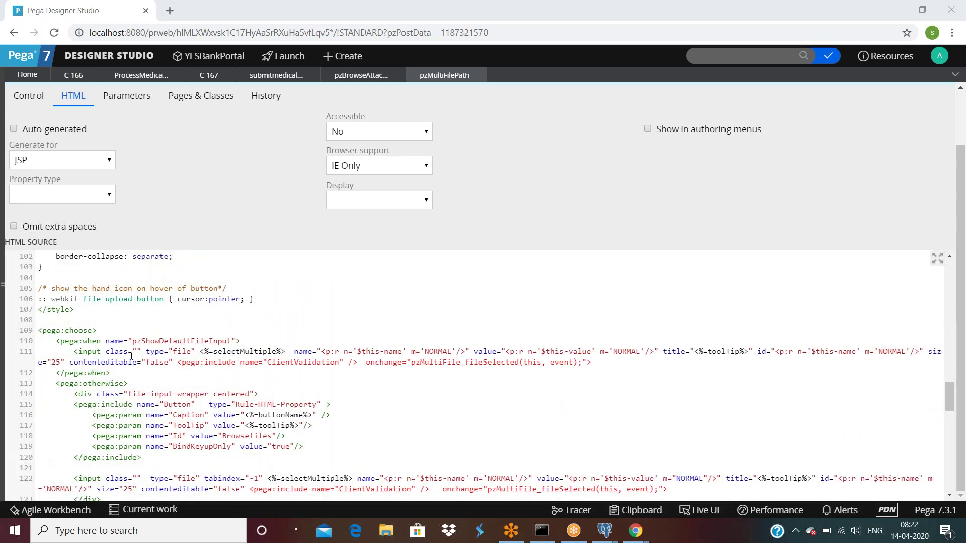
# Highlight the word 'file' in the source, review it, and close the control tab.
pyautogui.doubleClick(182, 352)
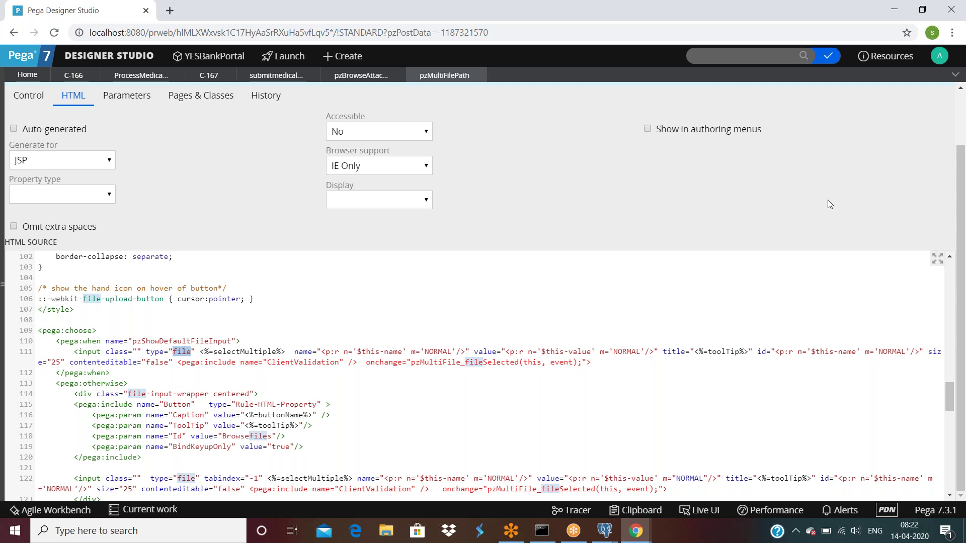
pyautogui.scroll(-8, 828, 388)
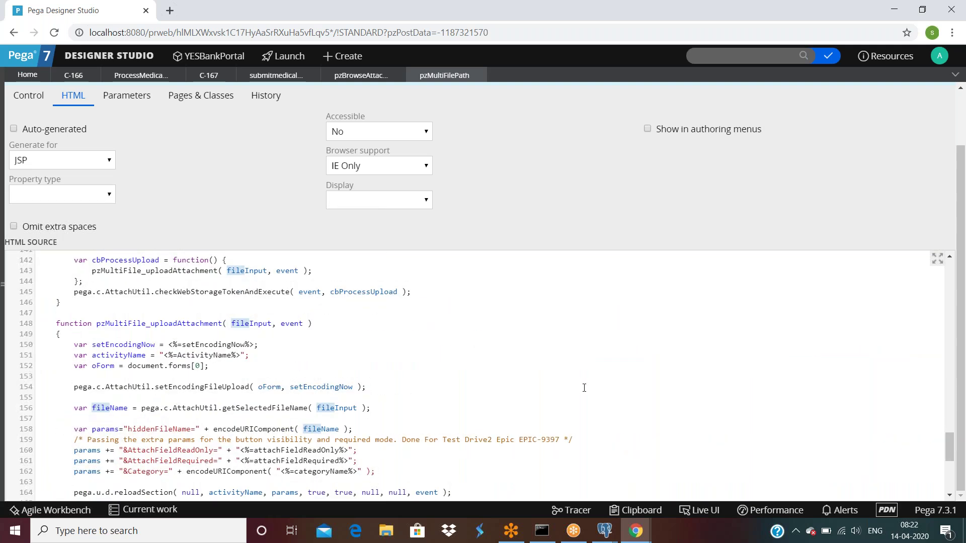
pyautogui.scroll(-1, 584, 388)
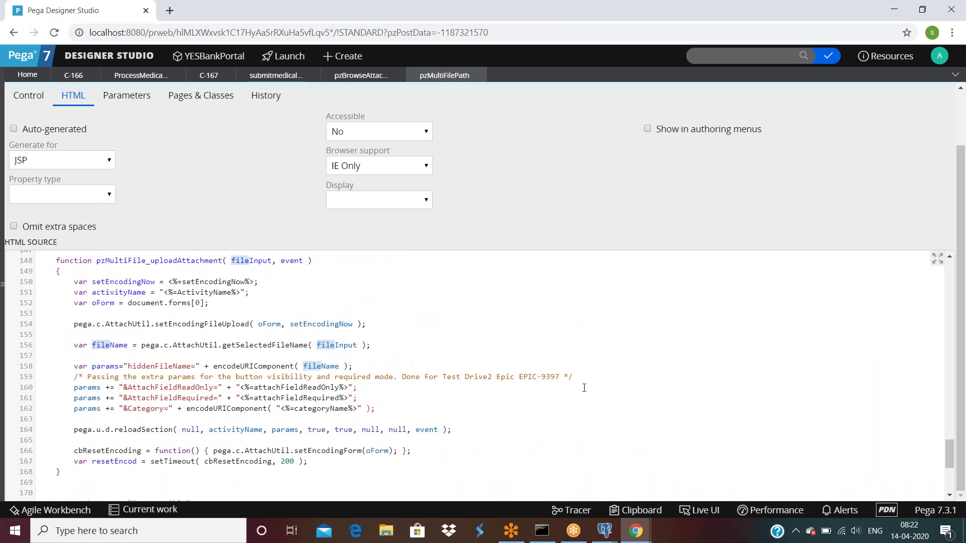
pyautogui.scroll(-3, 585, 388)
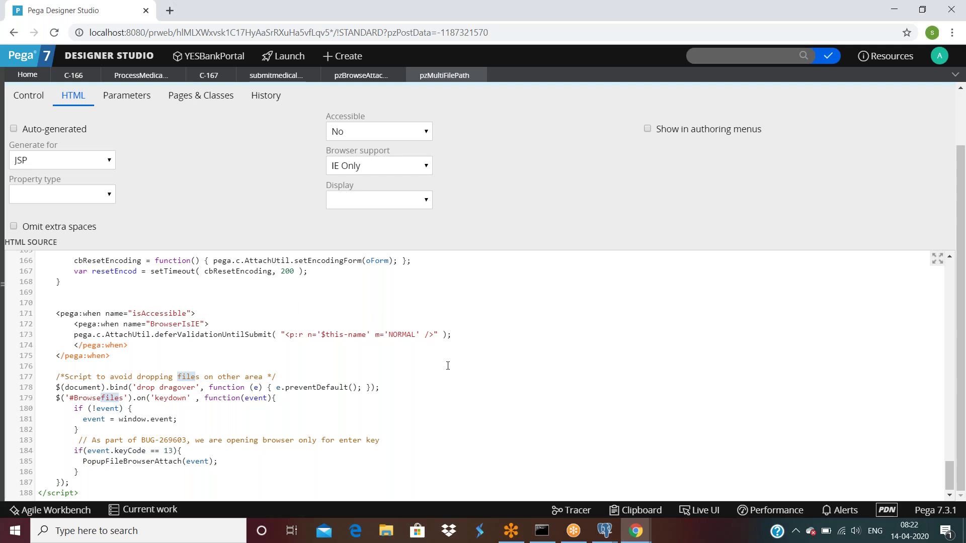
pyautogui.scroll(20, 454, 383)
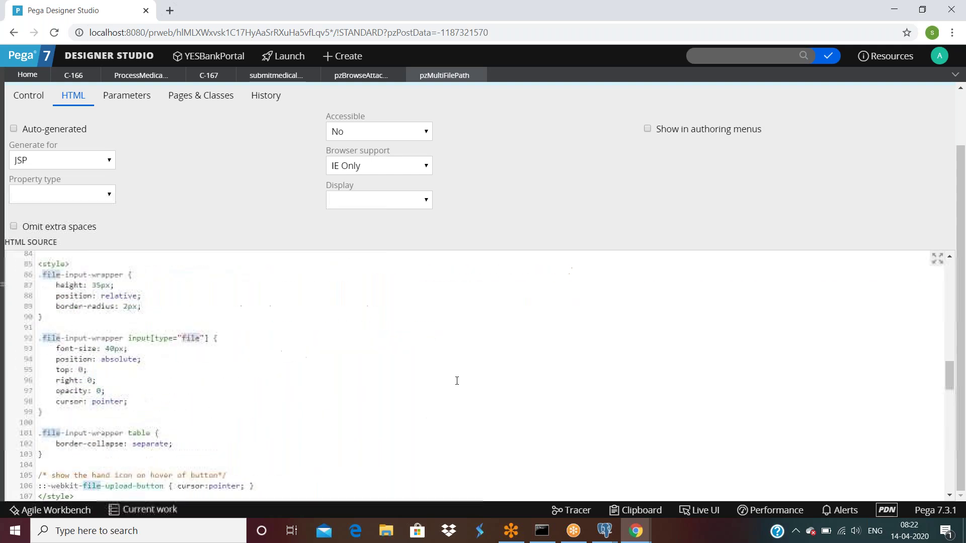
pyautogui.scroll(2, 715, 244)
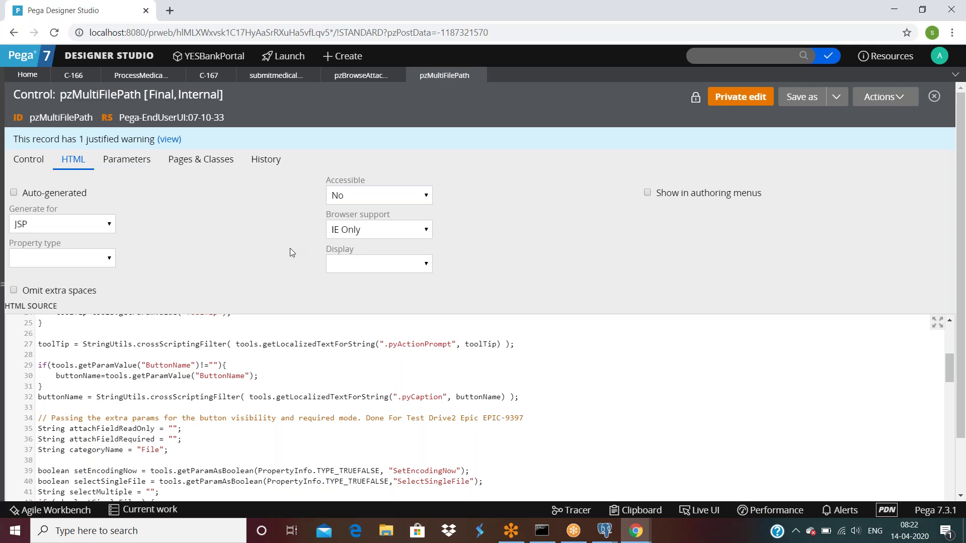
pyautogui.click(478, 76)
# Close the section rule and choose Testdt and mymapvalue from Downloads to upload.
pyautogui.click(319, 476)
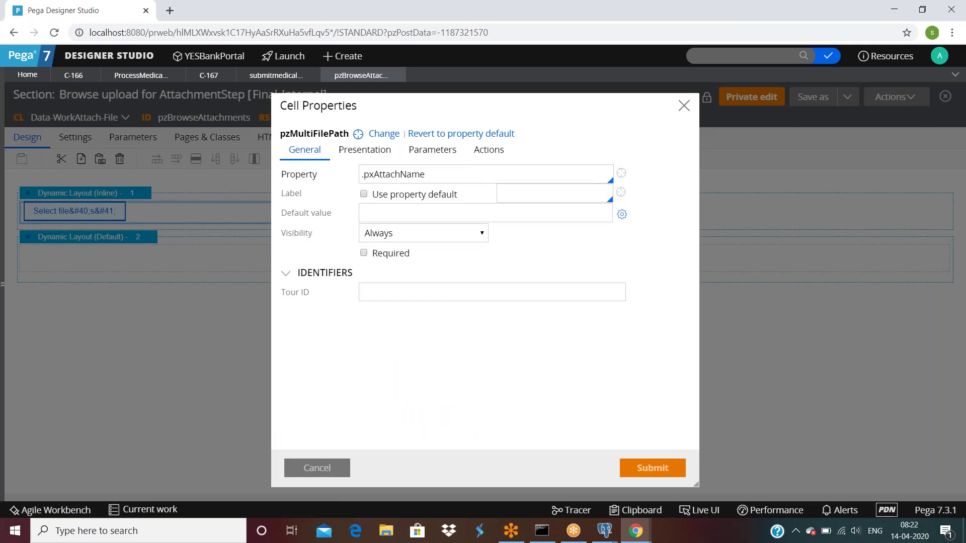
pyautogui.click(398, 75)
pyautogui.click(478, 318)
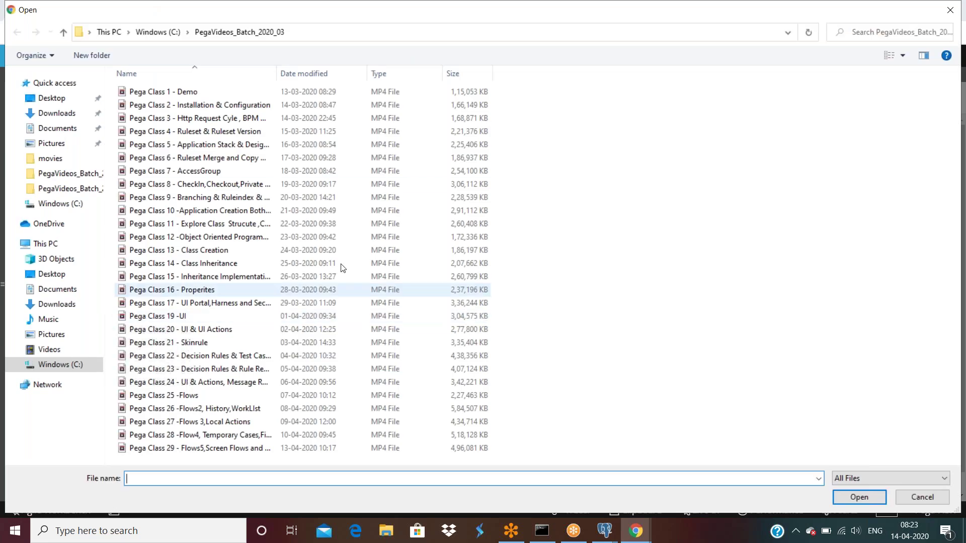
pyautogui.click(70, 117)
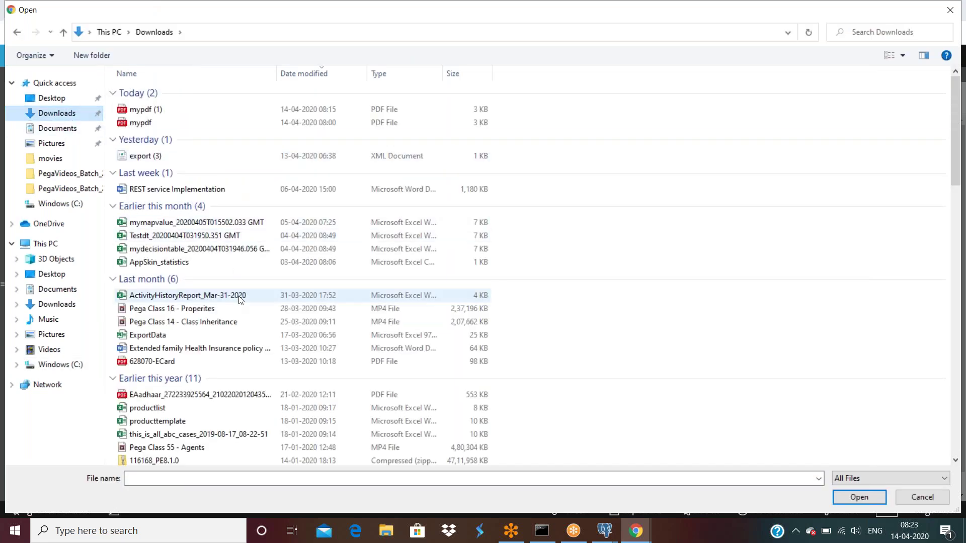
pyautogui.click(210, 237)
pyautogui.keyDown('ctrl'); pyautogui.click(207, 223); pyautogui.keyUp('ctrl')
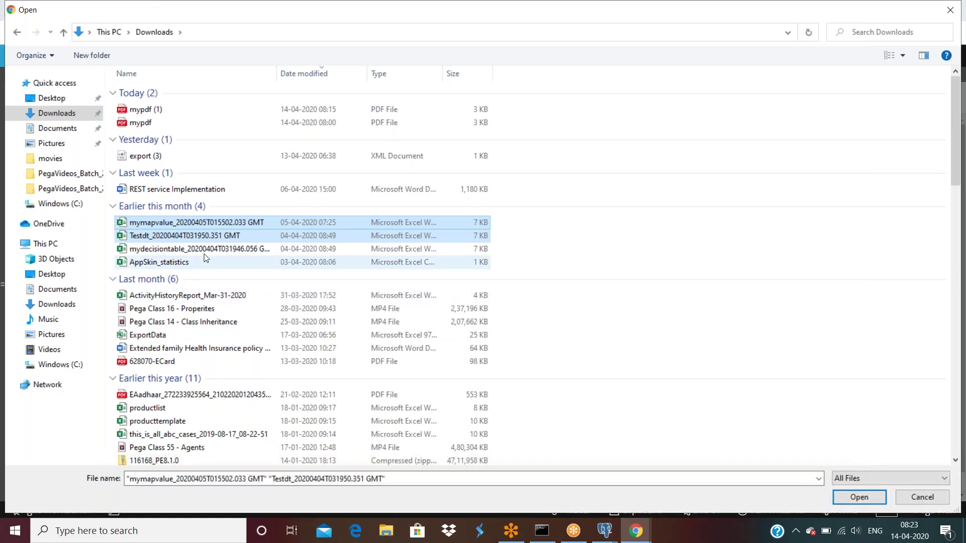
pyautogui.click(856, 498)
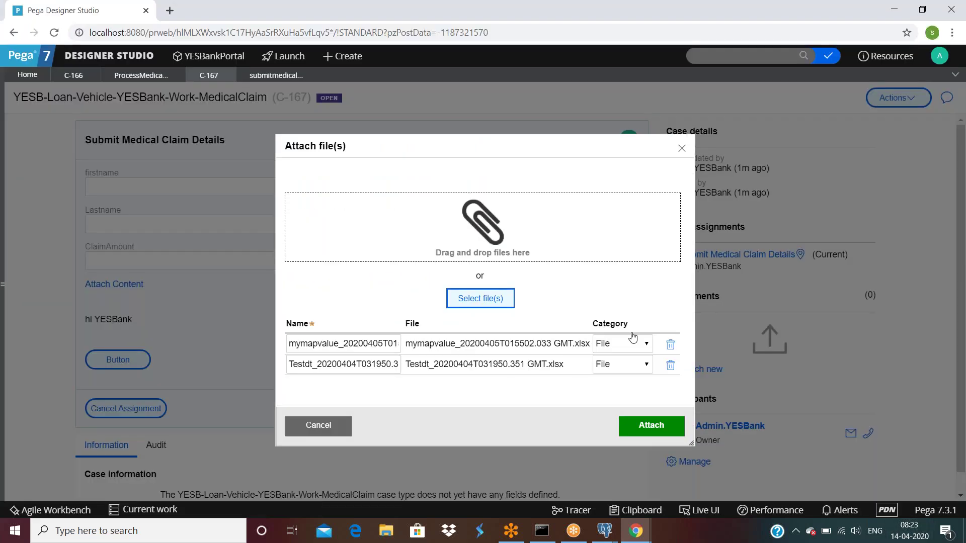
# Set both files' category to mycategory and attach them to case C-167.
pyautogui.click(628, 346)
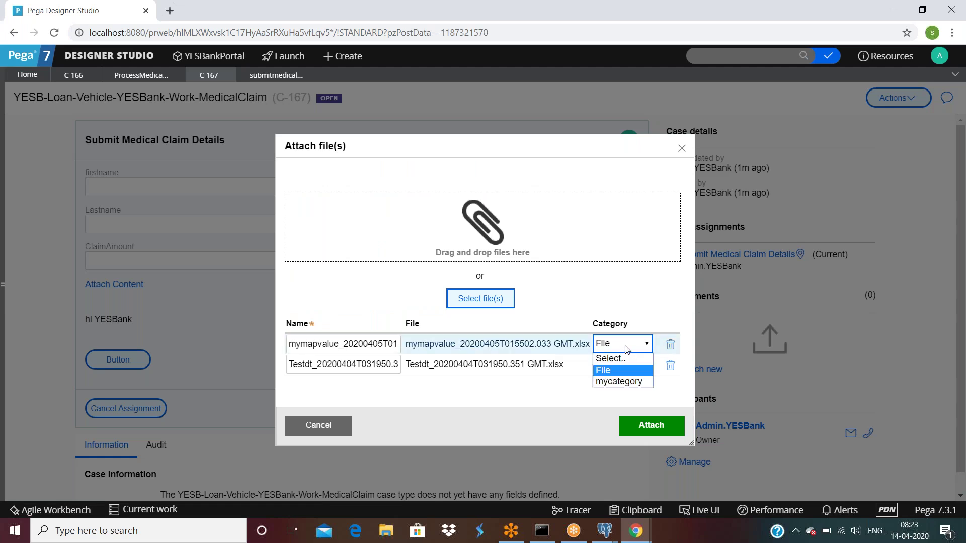
pyautogui.click(624, 389)
pyautogui.click(624, 365)
pyautogui.click(618, 401)
pyautogui.click(651, 426)
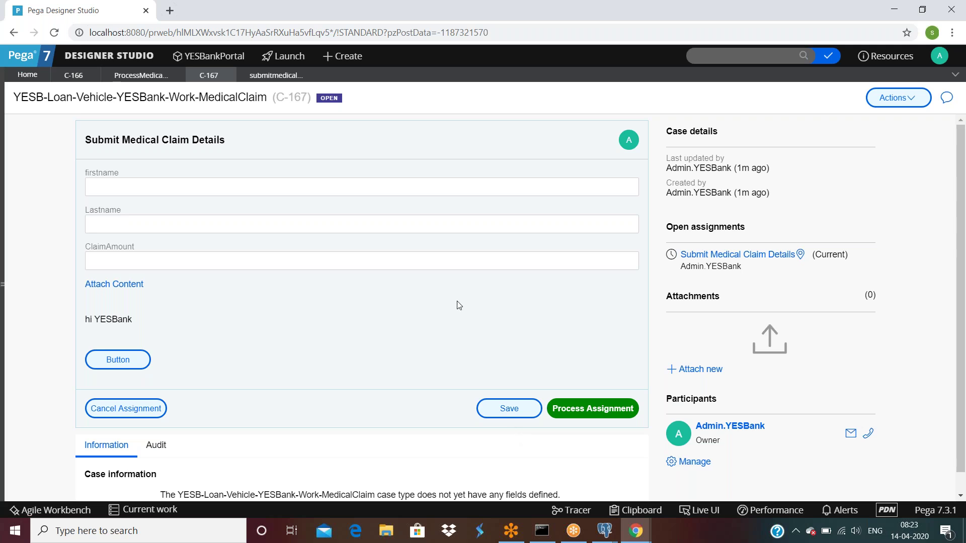
pyautogui.scroll(-1, 458, 305)
# Inspect pyAttachmentCategories under pyWorkPage in the Clipboard Viewer.
pyautogui.click(647, 510)
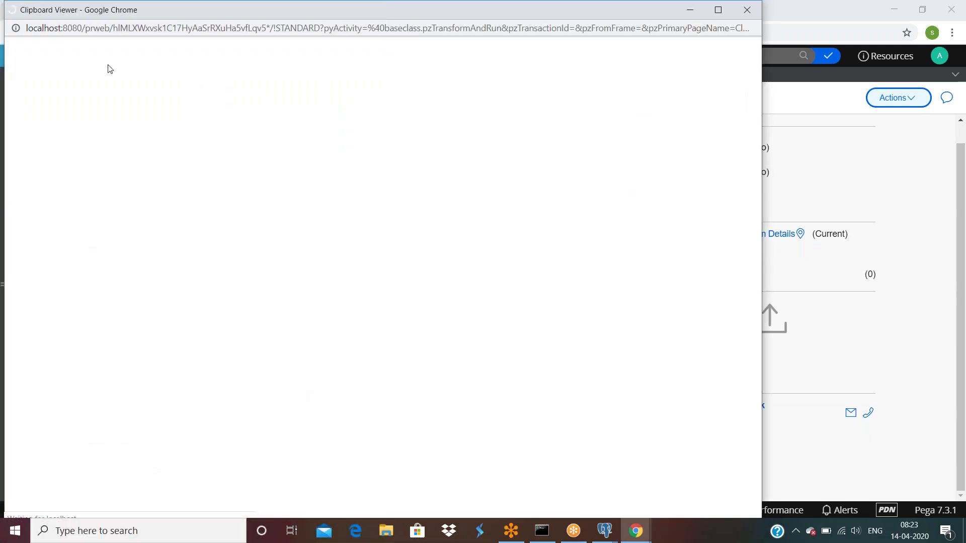
pyautogui.scroll(-5, 50, 402)
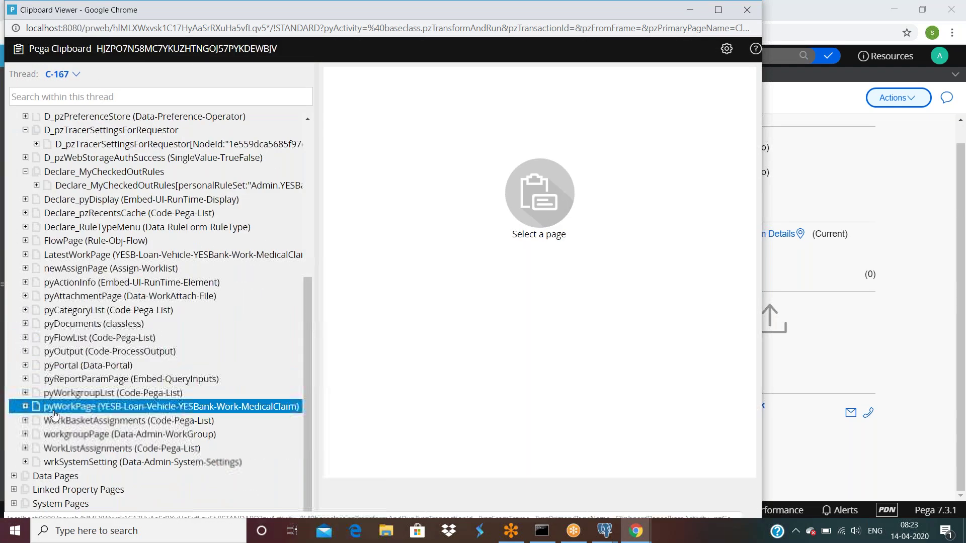
pyautogui.click(26, 408)
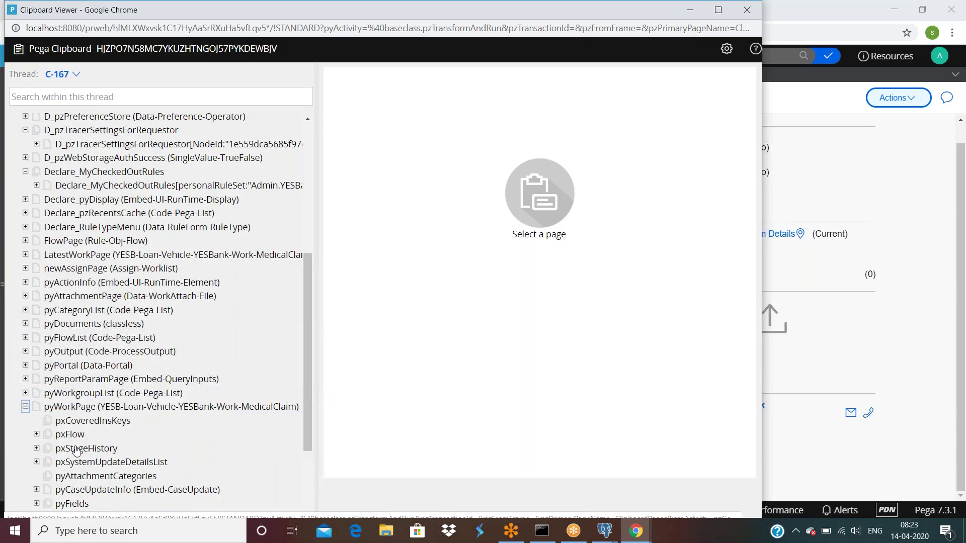
pyautogui.scroll(-3, 45, 398)
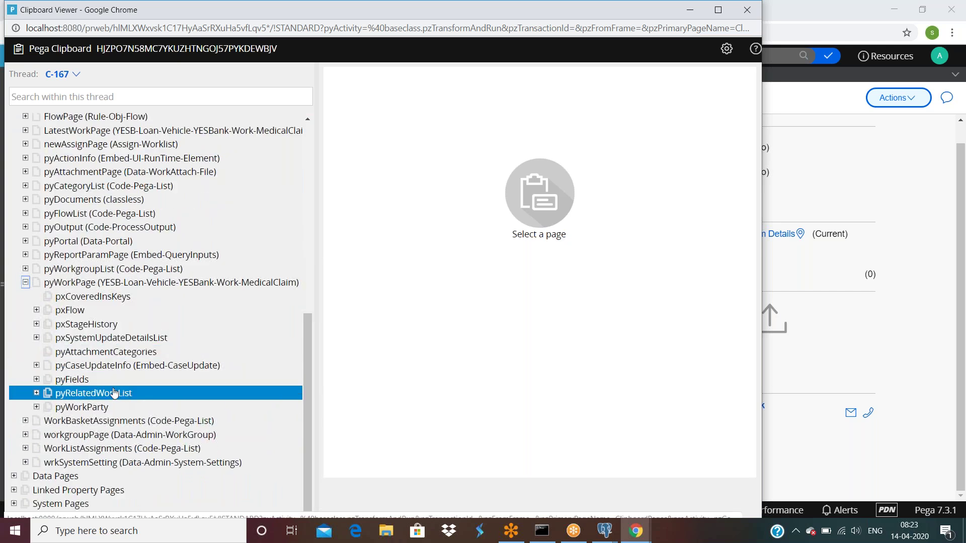
pyautogui.click(96, 352)
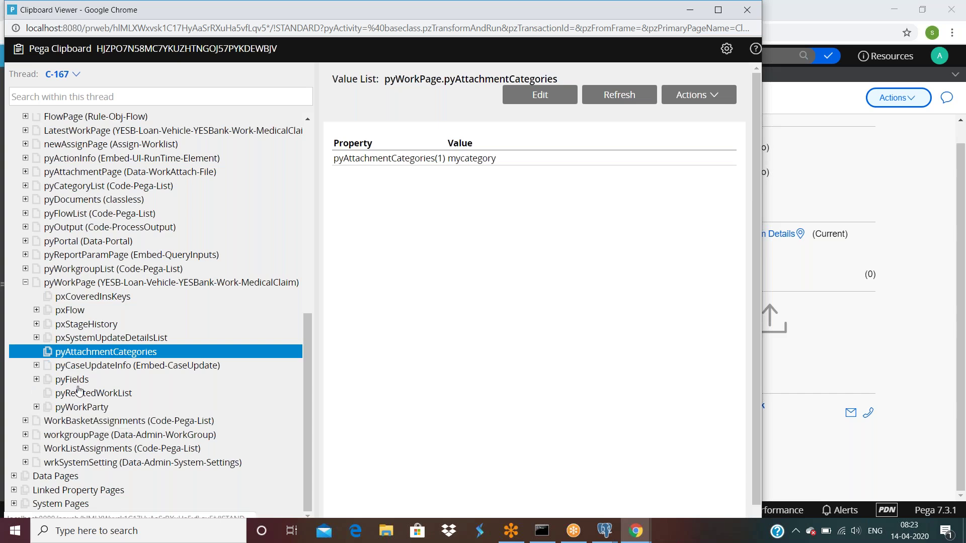
# Bring the Clipboard Viewer and then the Tracer window to the front.
pyautogui.hotkey('alt', 'Tab')
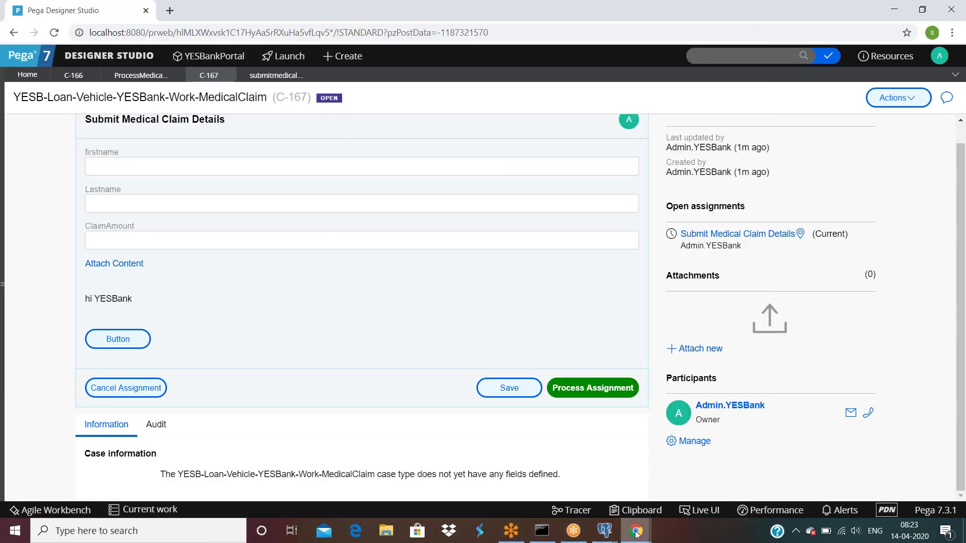
pyautogui.moveTo(637, 529)
pyautogui.click(763, 489)
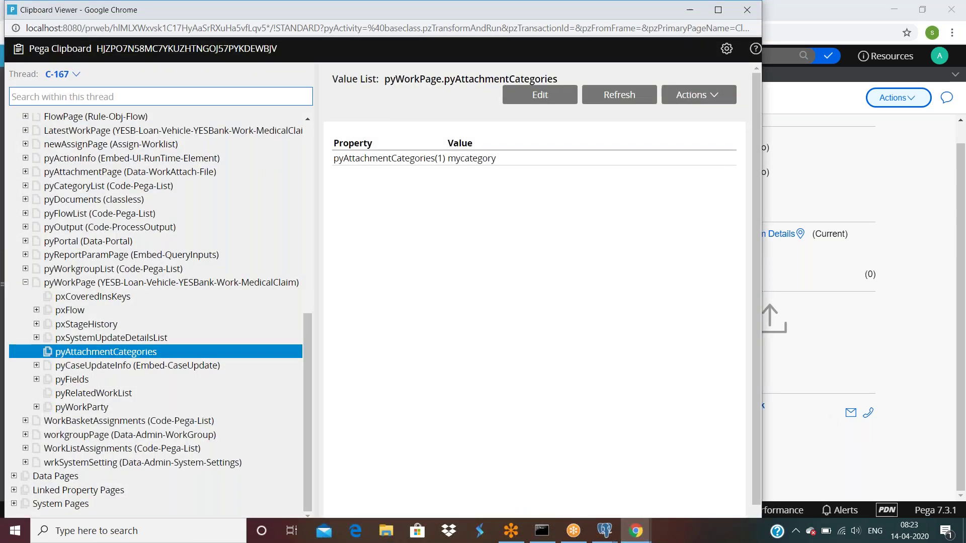
pyautogui.moveTo(637, 532)
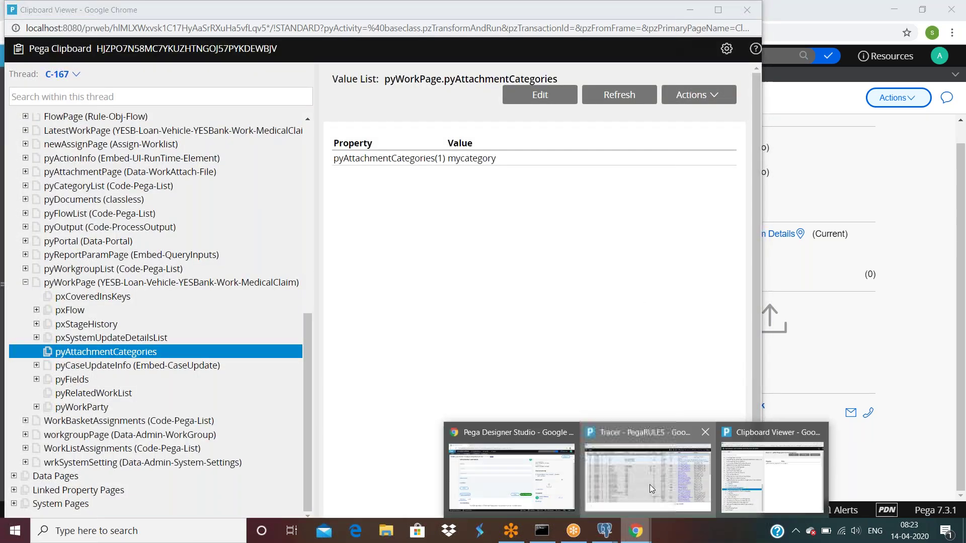
pyautogui.click(650, 485)
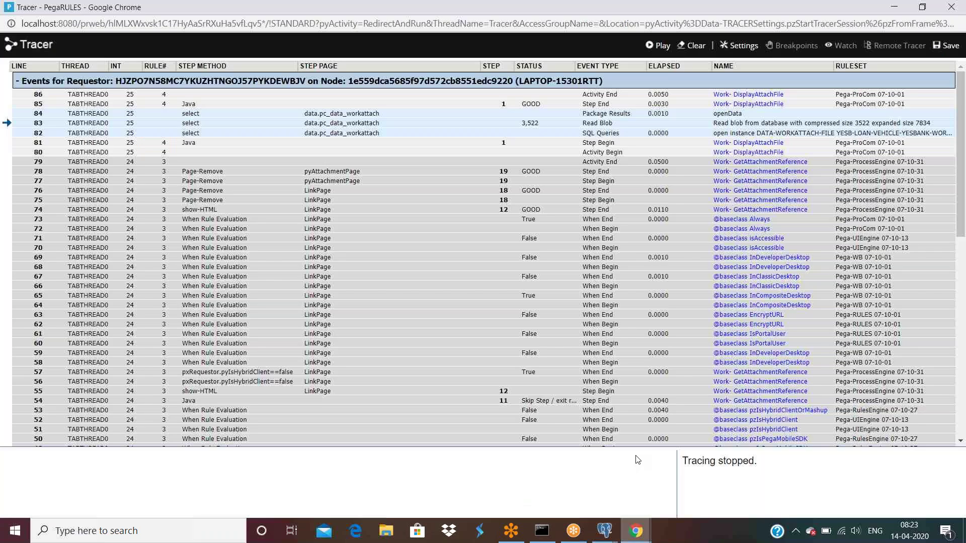
# Submit C-167's medical claim details assignment and bring the Clipboard Viewer back up.
pyautogui.click(630, 530)
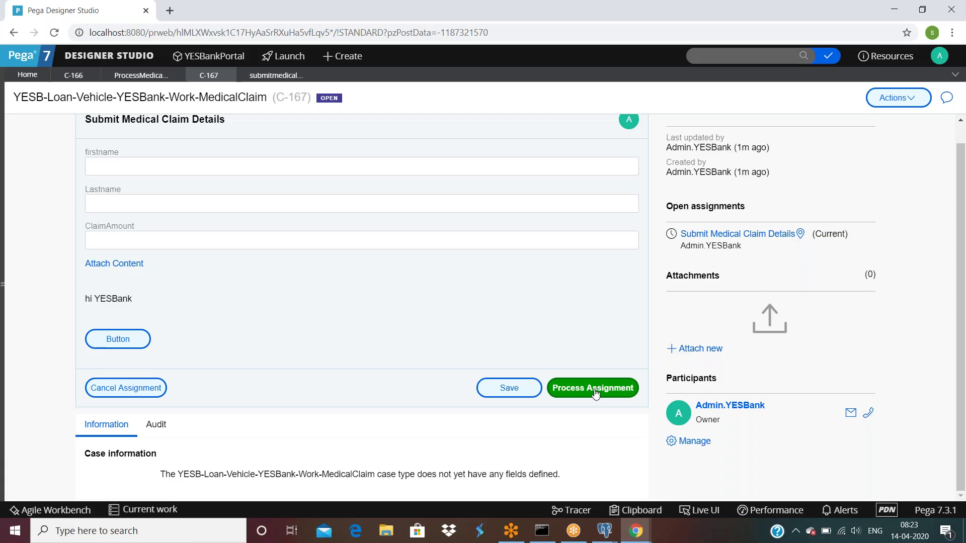
pyautogui.click(593, 388)
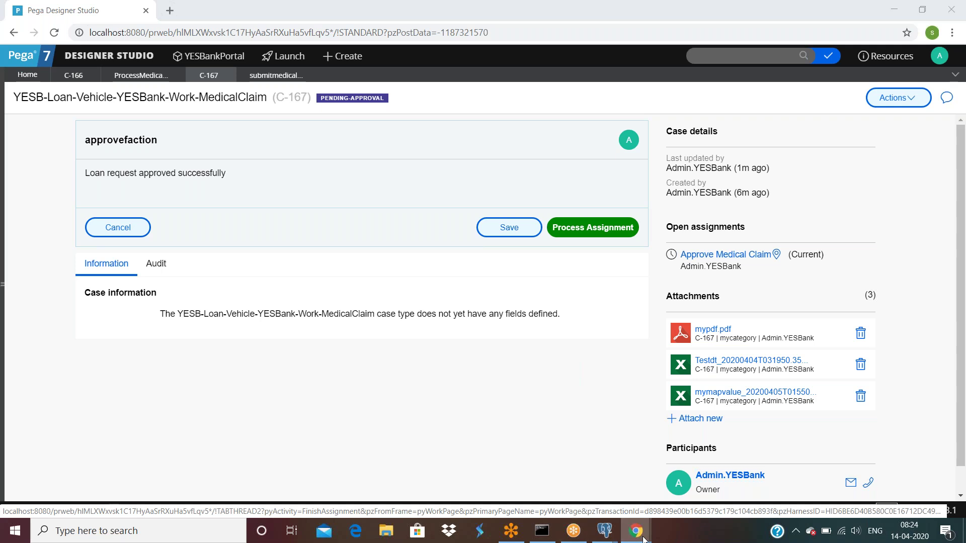
pyautogui.moveTo(635, 531)
pyautogui.click(770, 468)
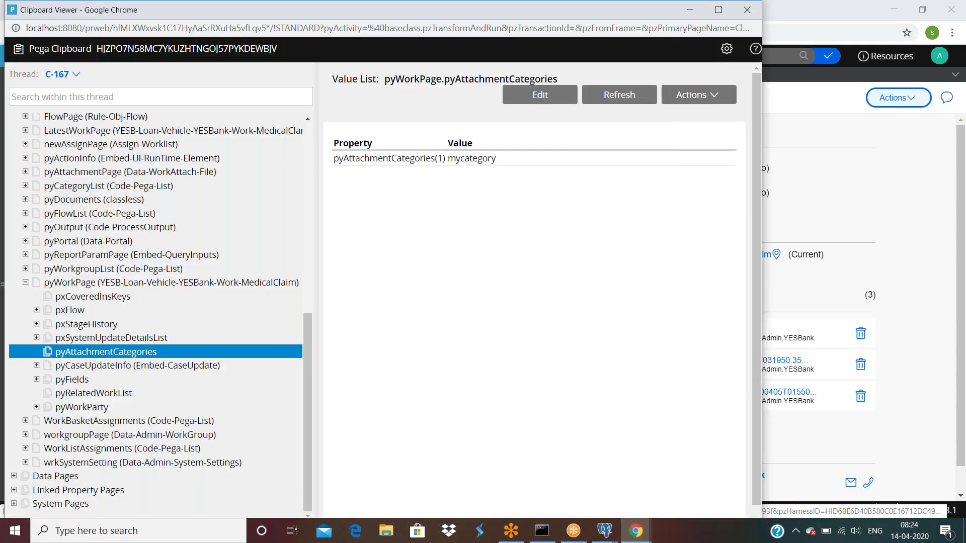
# Reload the C-167 thread clipboard and expand pyWorkPage > pyAttachments.
pyautogui.click(75, 75)
pyautogui.click(88, 104)
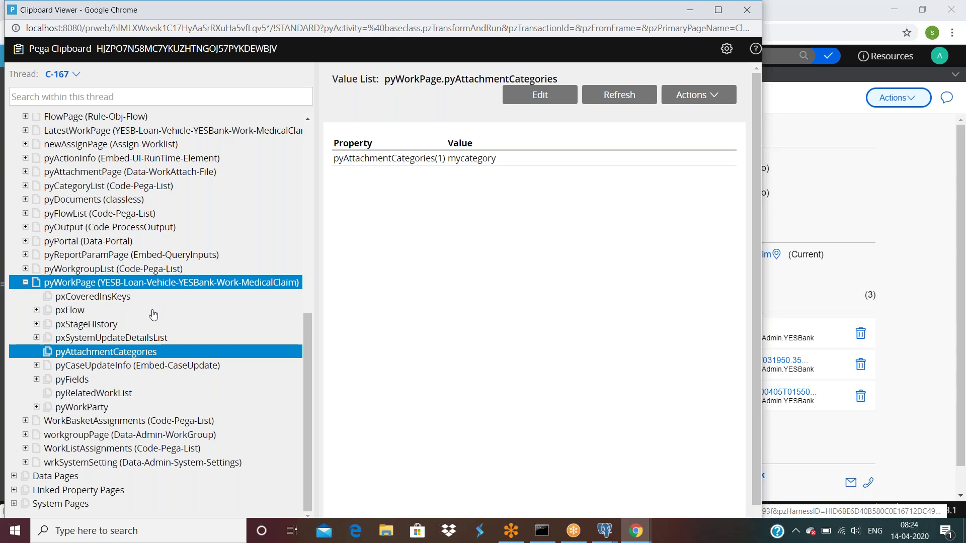
pyautogui.scroll(-5, 151, 312)
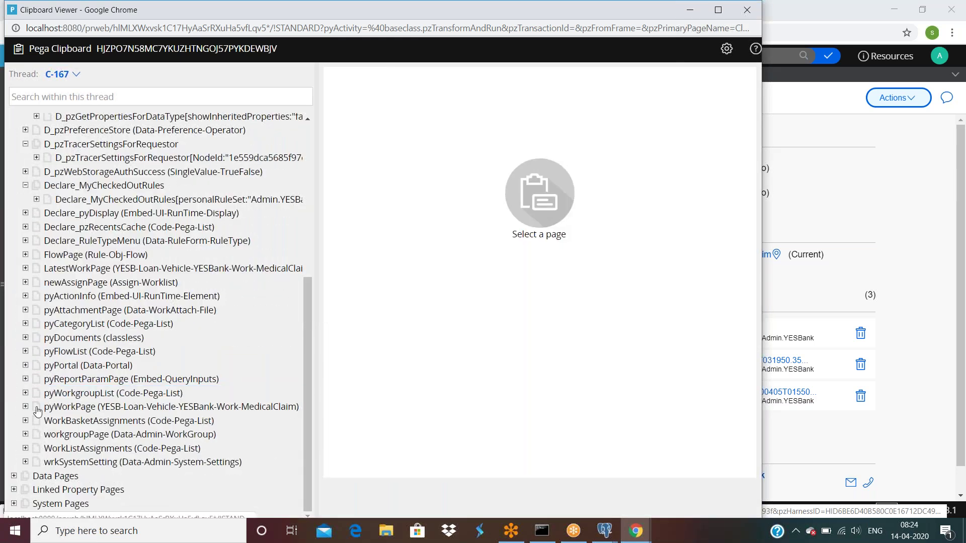
pyautogui.click(26, 410)
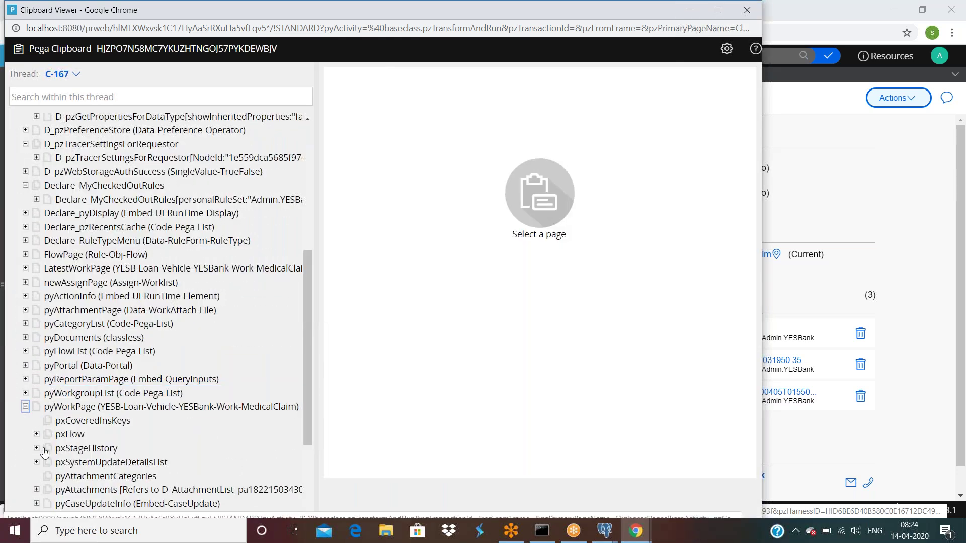
pyautogui.scroll(-3, 39, 403)
pyautogui.click(36, 364)
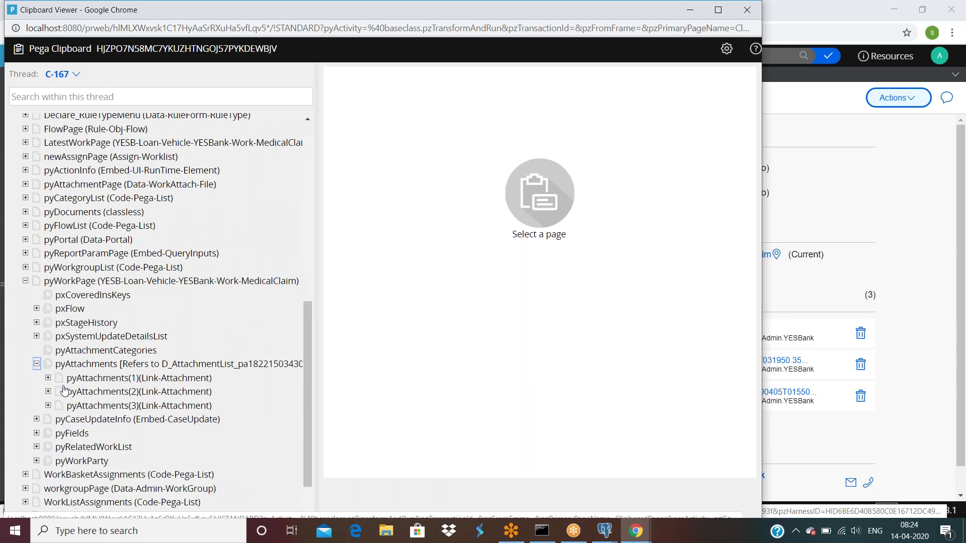
# Inspect pyAttachments(1)–(3), then bring the pgAdmin pc_data_workattach grid forward.
pyautogui.click(149, 381)
pyautogui.click(151, 393)
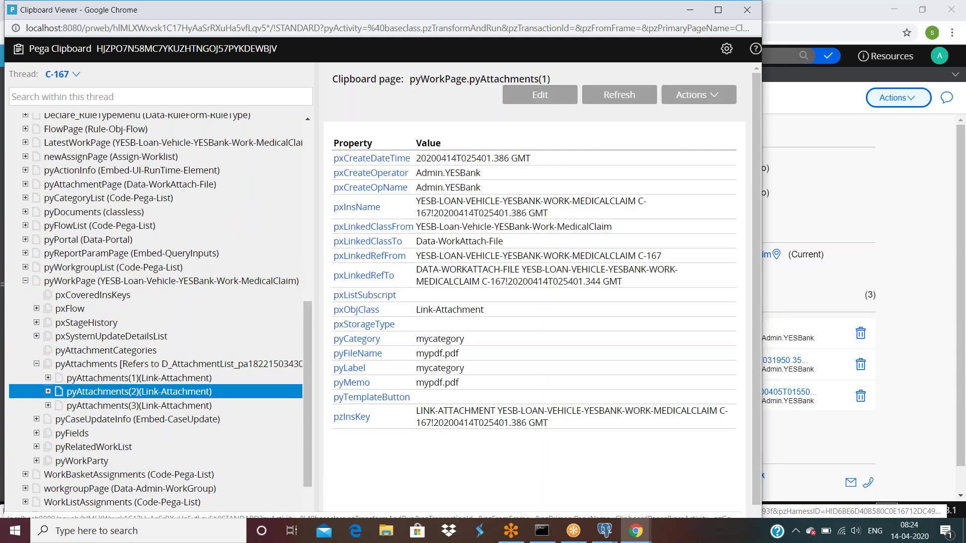
pyautogui.click(148, 406)
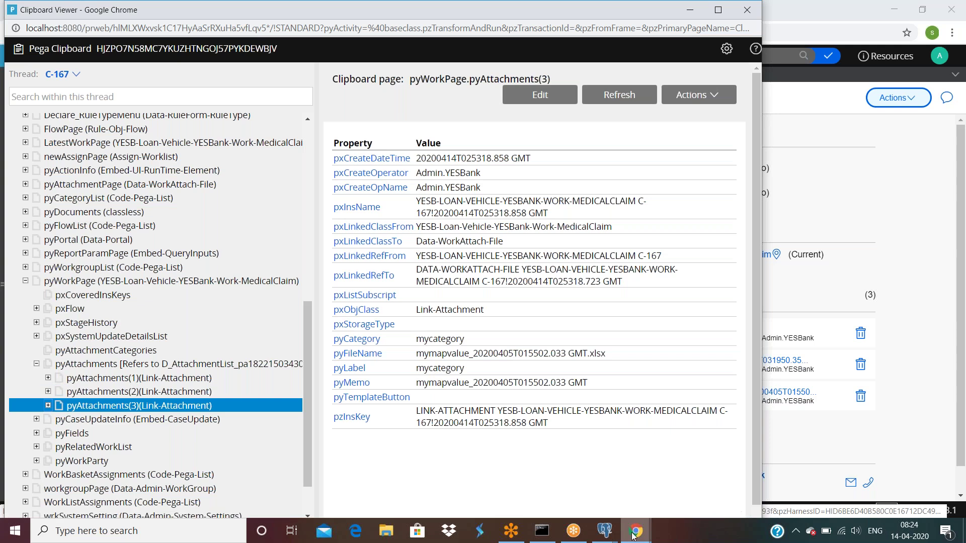
pyautogui.moveTo(605, 531)
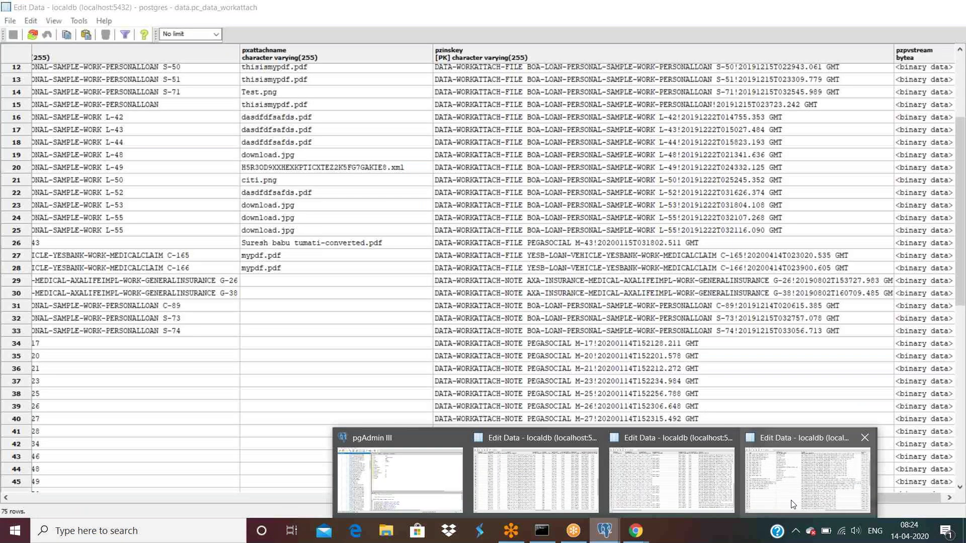
pyautogui.click(791, 505)
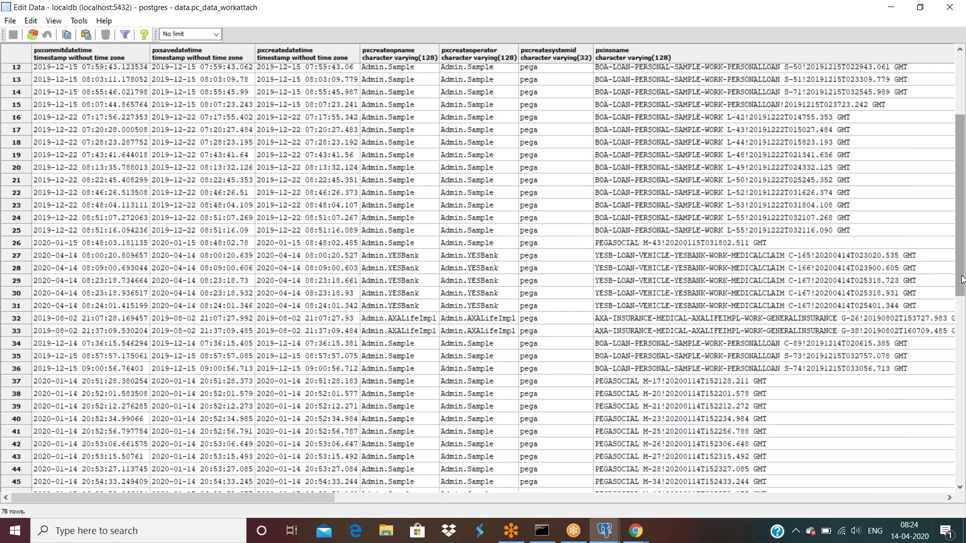
# Step through rows 29–31 of pc_data_workattach, C-167's three attachment records.
pyautogui.click(799, 284)
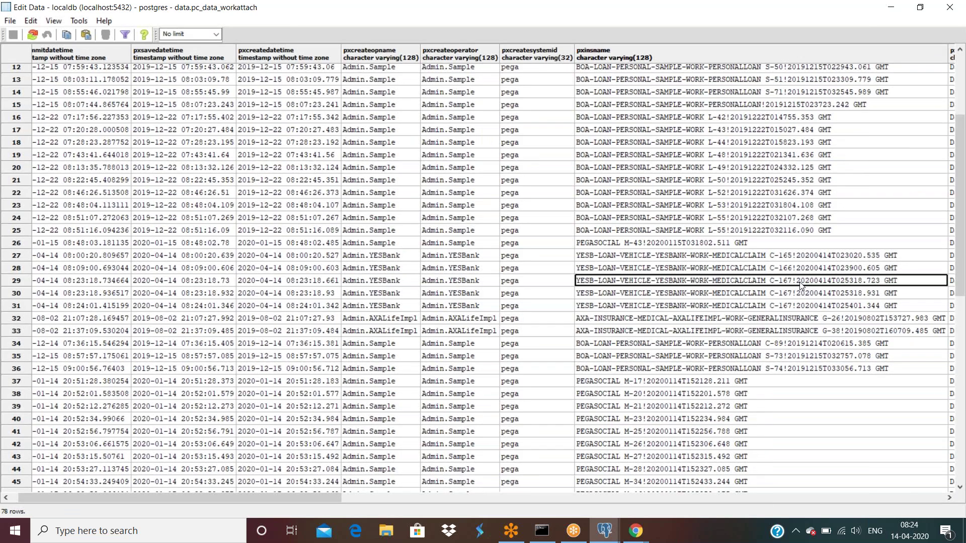
pyautogui.press('Tab')
pyautogui.press('Tab')
pyautogui.press('Tab')
pyautogui.press('Tab')
pyautogui.press('Tab')
pyautogui.press('Tab')
pyautogui.press('Tab')
pyautogui.press('Tab')
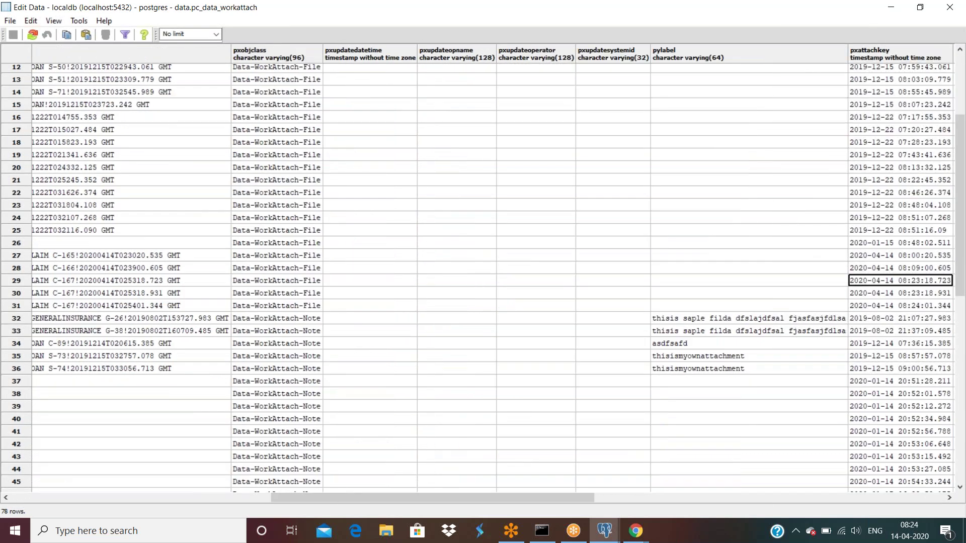
pyautogui.press('Down')
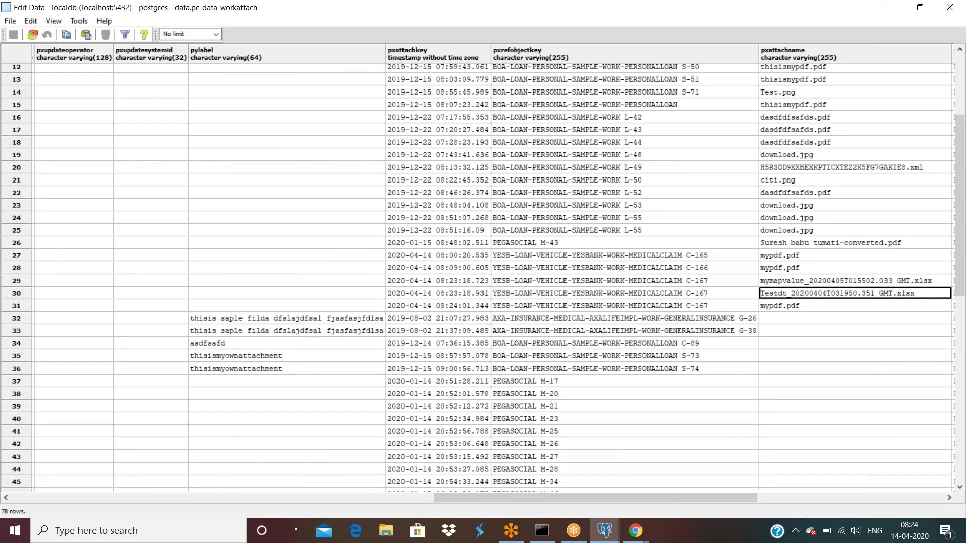
pyautogui.press('Down')
pyautogui.hotkey('shift', 'Tab')
pyautogui.hotkey('shift', 'Tab')
pyautogui.hotkey('shift', 'Tab')
pyautogui.hotkey('shift', 'Tab')
pyautogui.hotkey('shift', 'Tab')
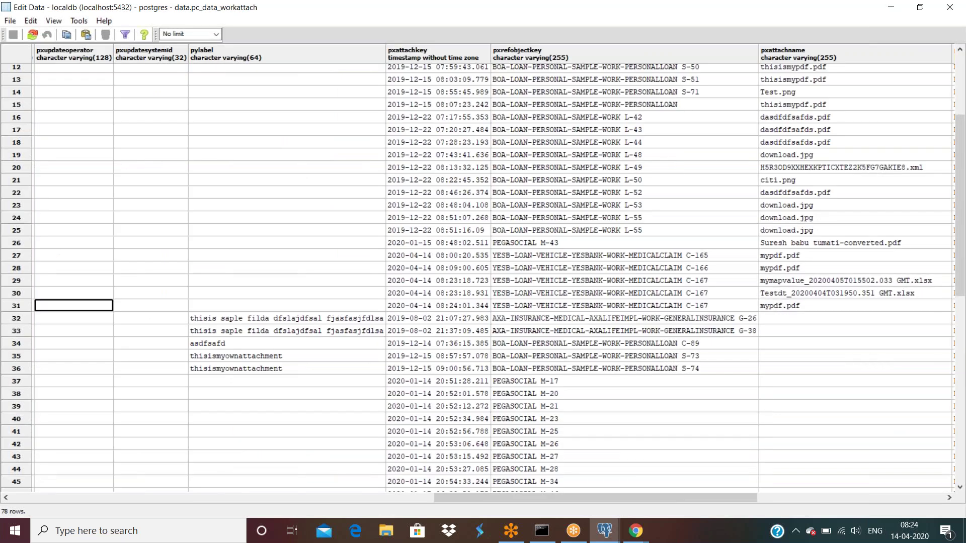
pyautogui.hotkey('shift', 'Tab')
pyautogui.hotkey('shift', 'Tab')
pyautogui.hotkey('shift', 'Tab')
pyautogui.hotkey('shift', 'Tab')
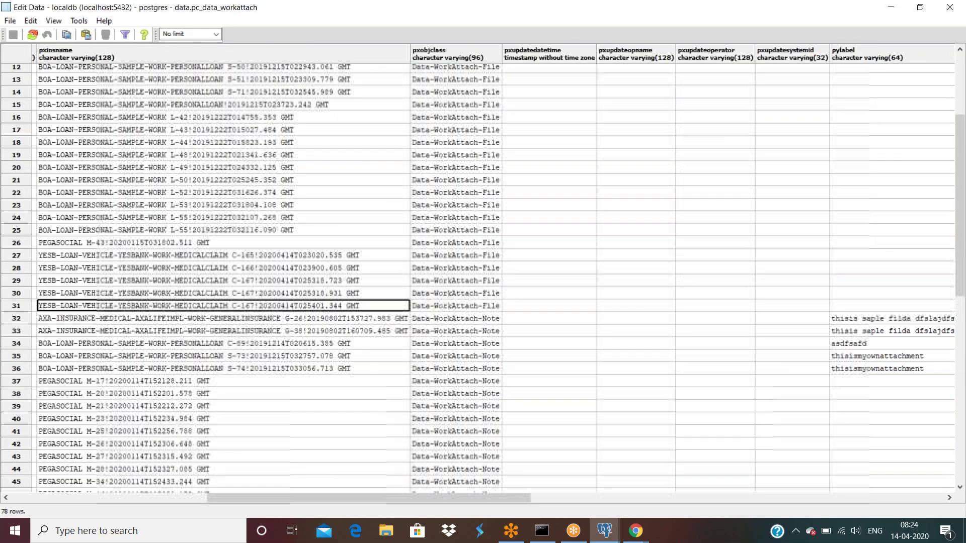
pyautogui.hotkey('shift', 'Tab')
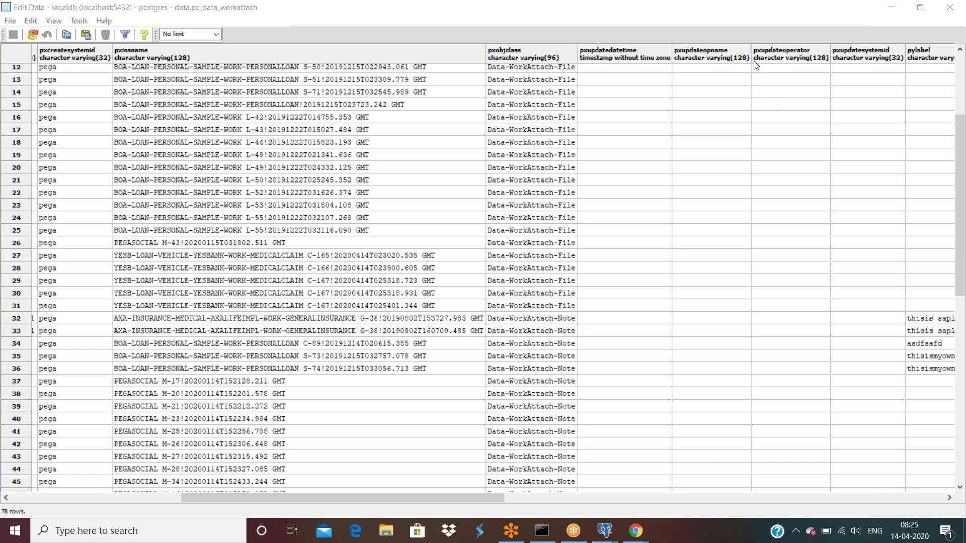
# Raise the speaker volume to 73.
pyautogui.click(862, 532)
pyautogui.click(886, 503)
pyautogui.click(711, 541)
pyautogui.scroll(1, 608, 340)
# Bring Designer Studio forward and open the process medical claim flow.
pyautogui.moveTo(635, 531)
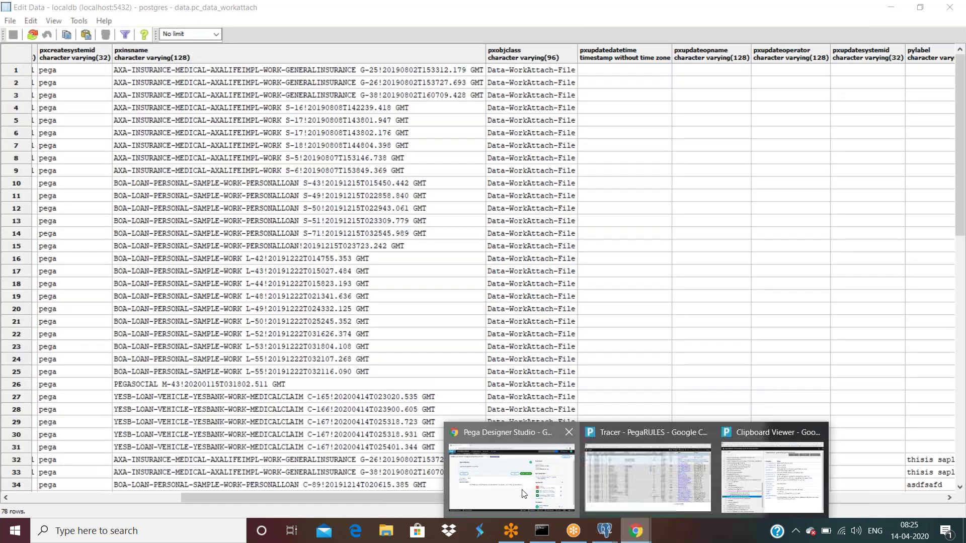
pyautogui.click(503, 473)
pyautogui.click(123, 79)
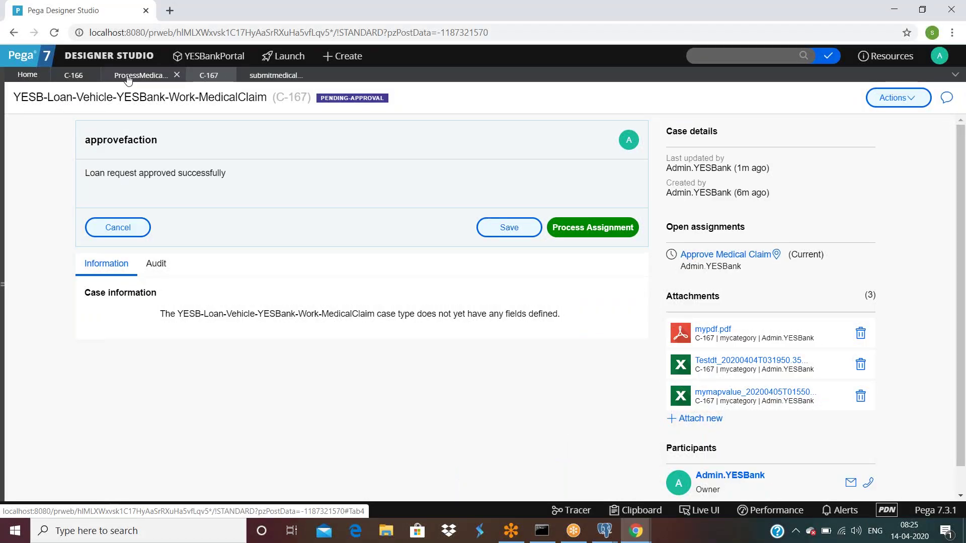
# Browse the add-shape list, then select and deselect the Create PDF step.
pyautogui.click(83, 180)
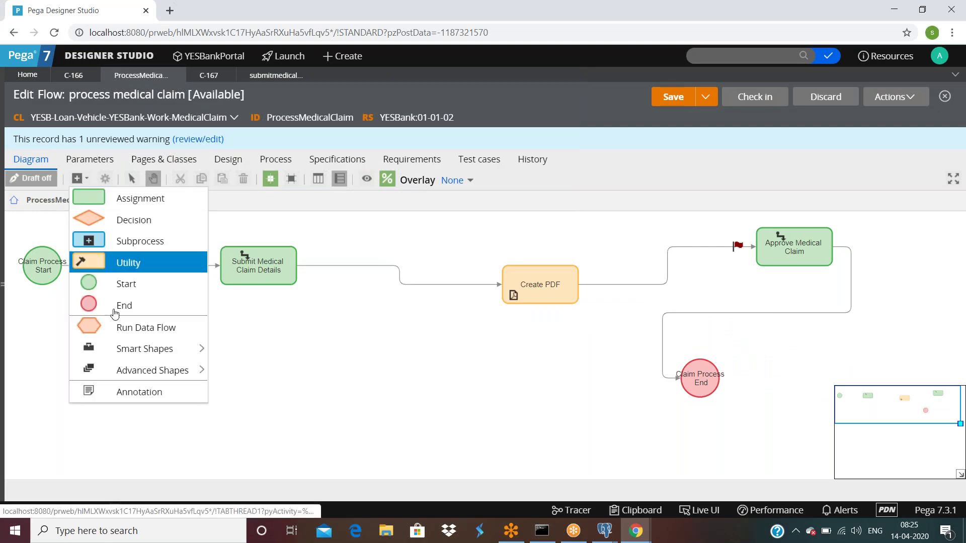
pyautogui.moveTo(120, 348)
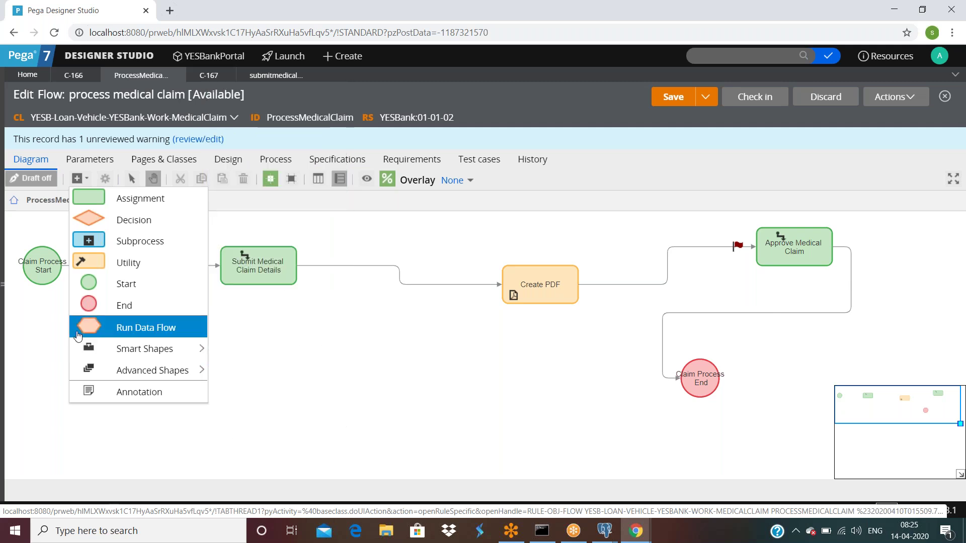
pyautogui.click(399, 393)
pyautogui.click(521, 290)
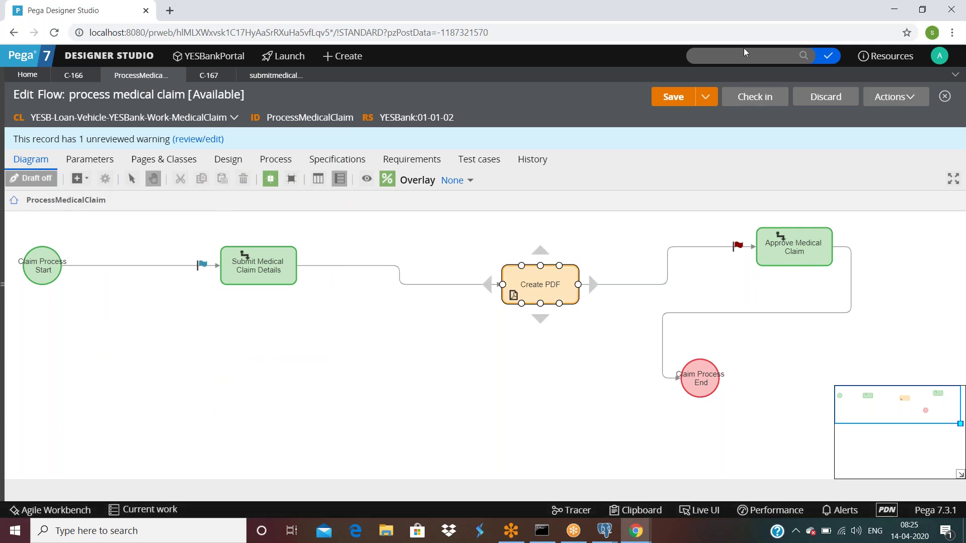
pyautogui.click(622, 221)
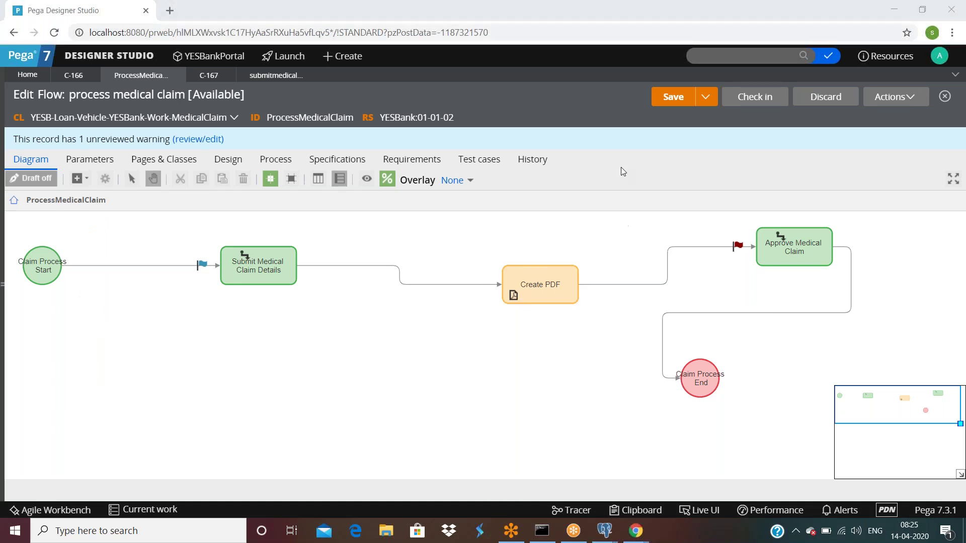